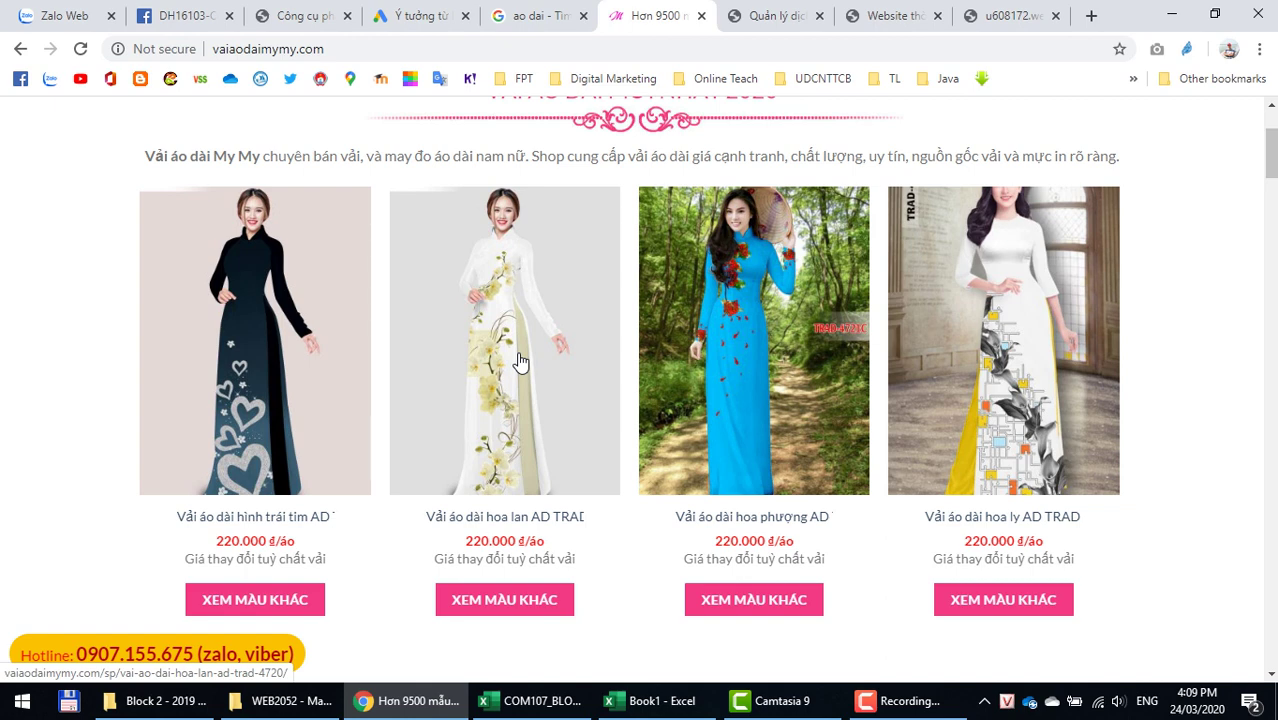
# Step: Preview the u608172 demo, then start registering fashion template 608172 for a new website
pyautogui.click(1003, 17)
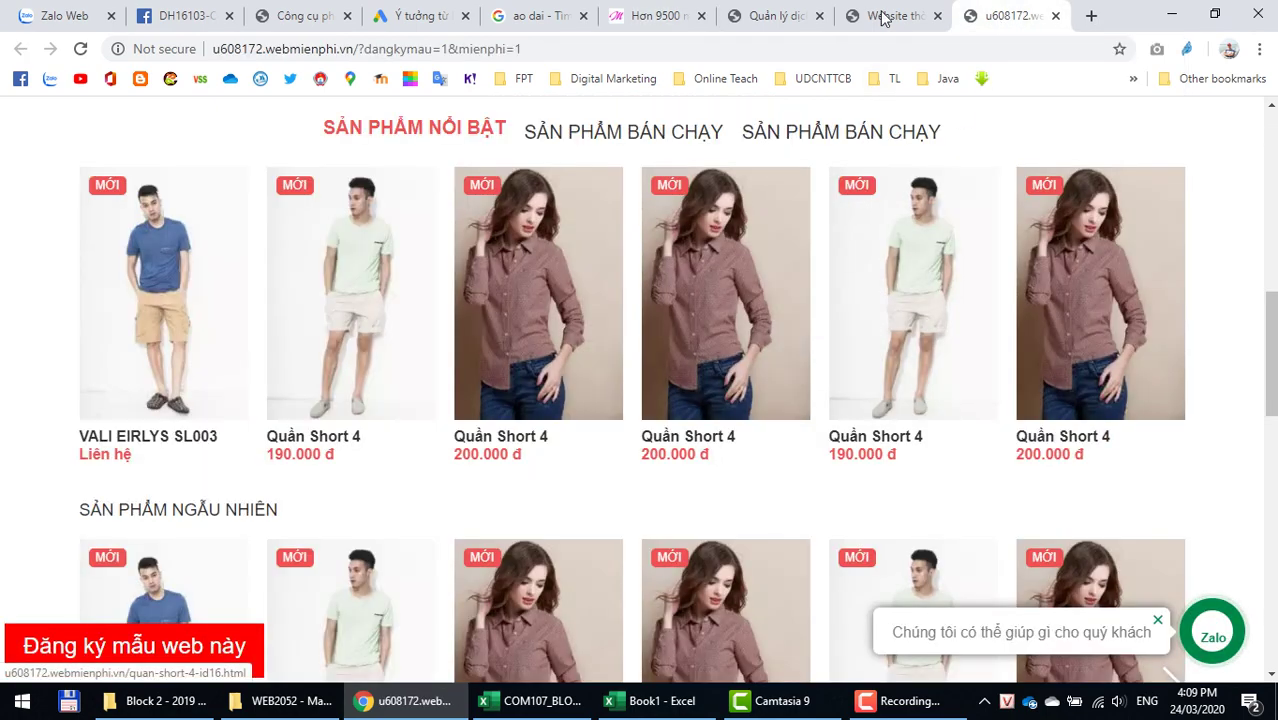
pyautogui.click(881, 28)
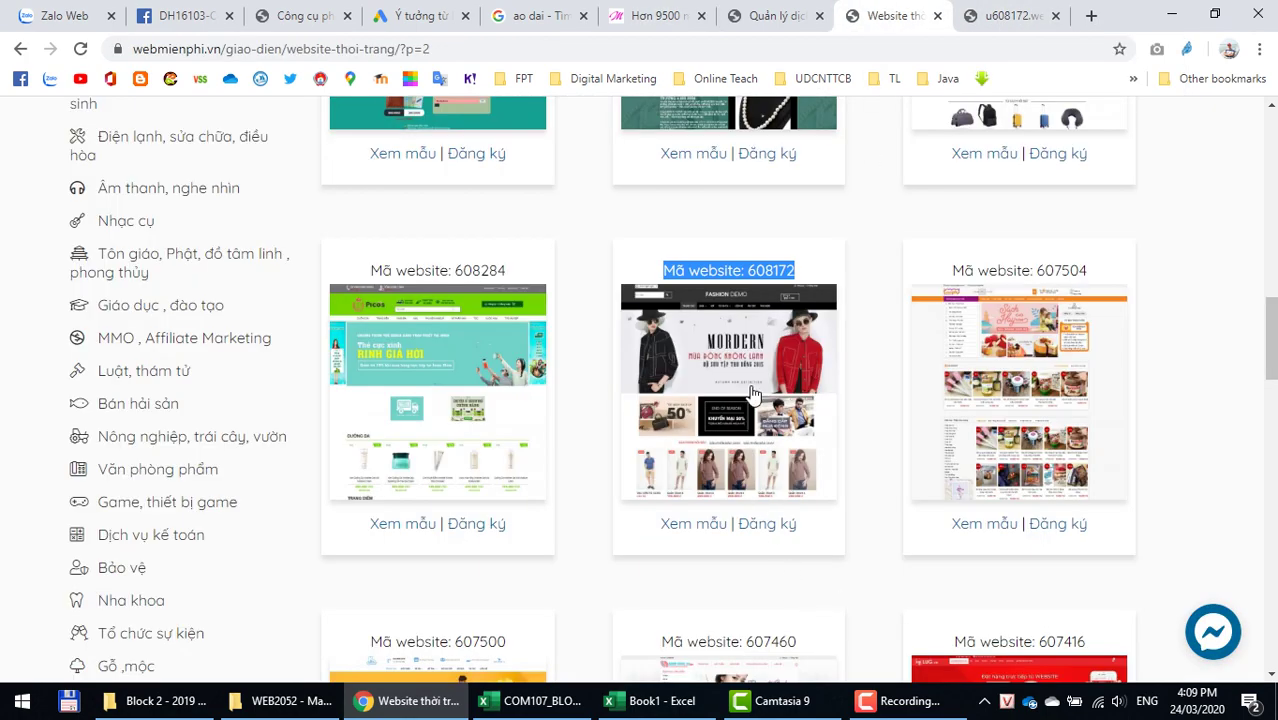
pyautogui.click(763, 537)
pyautogui.click(731, 450)
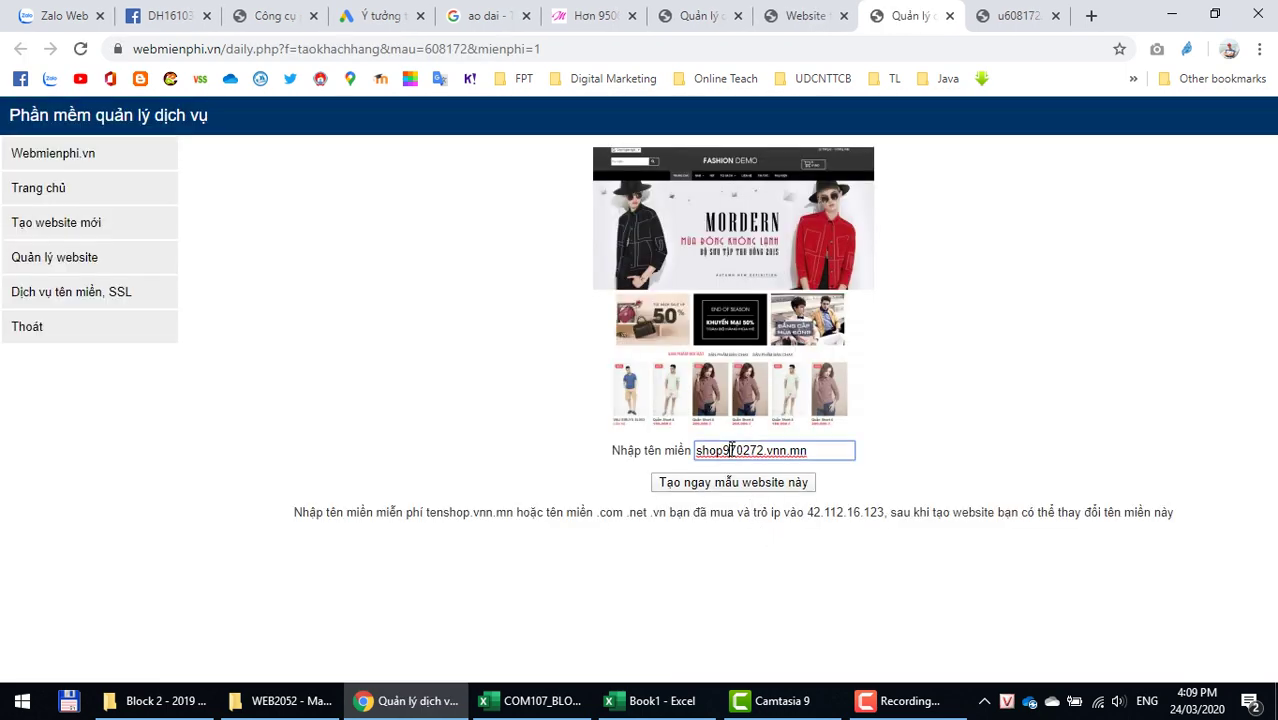
# Step: Replace shop970272 with the domain vaiaodaithoitrang and create the website
pyautogui.moveTo(763, 450); pyautogui.dragTo(527, 435)
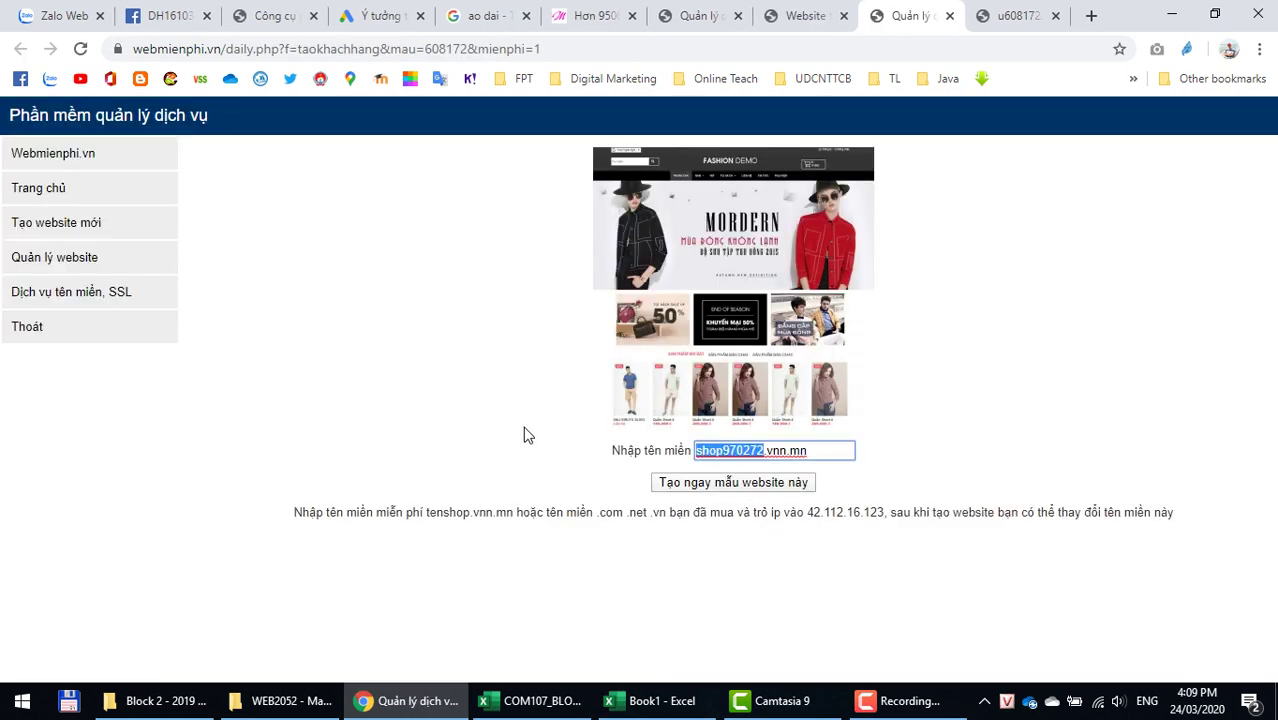
pyautogui.write('vaiao')
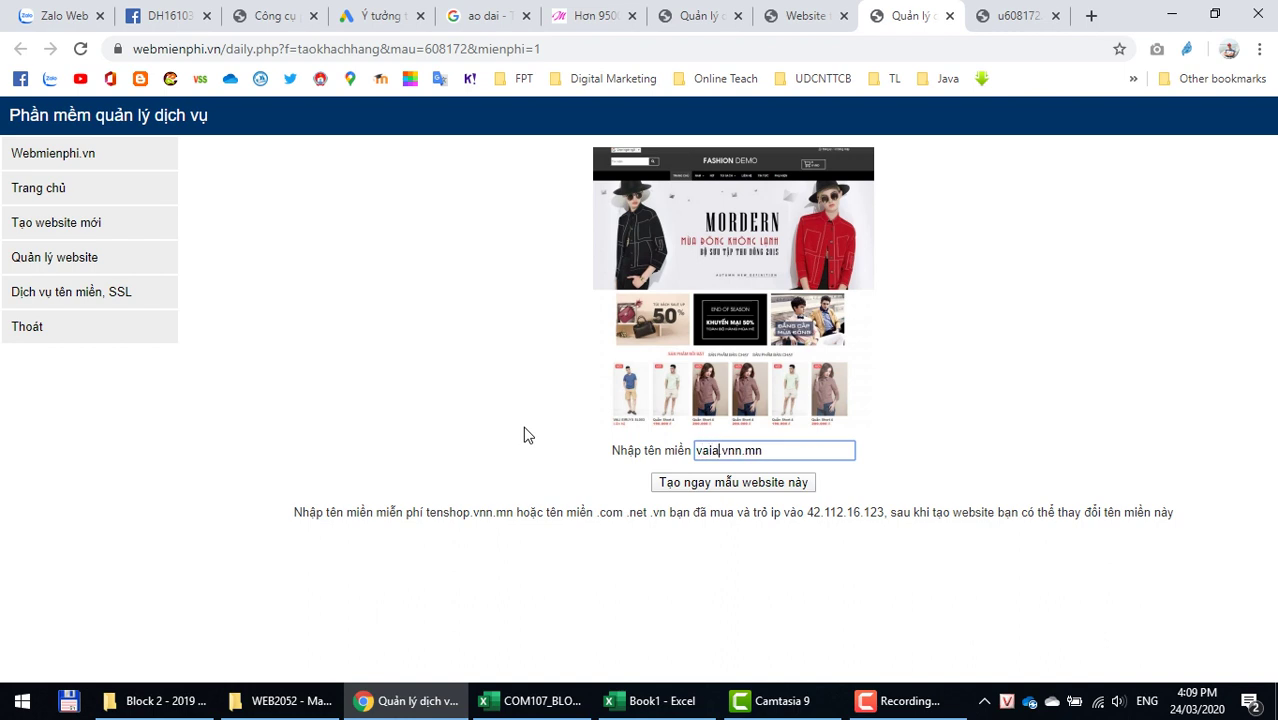
pyautogui.write('dai')
pyautogui.write('vi')
pyautogui.press('BackSpace')
pyautogui.press('BackSpace')
pyautogui.write('thoitrang')
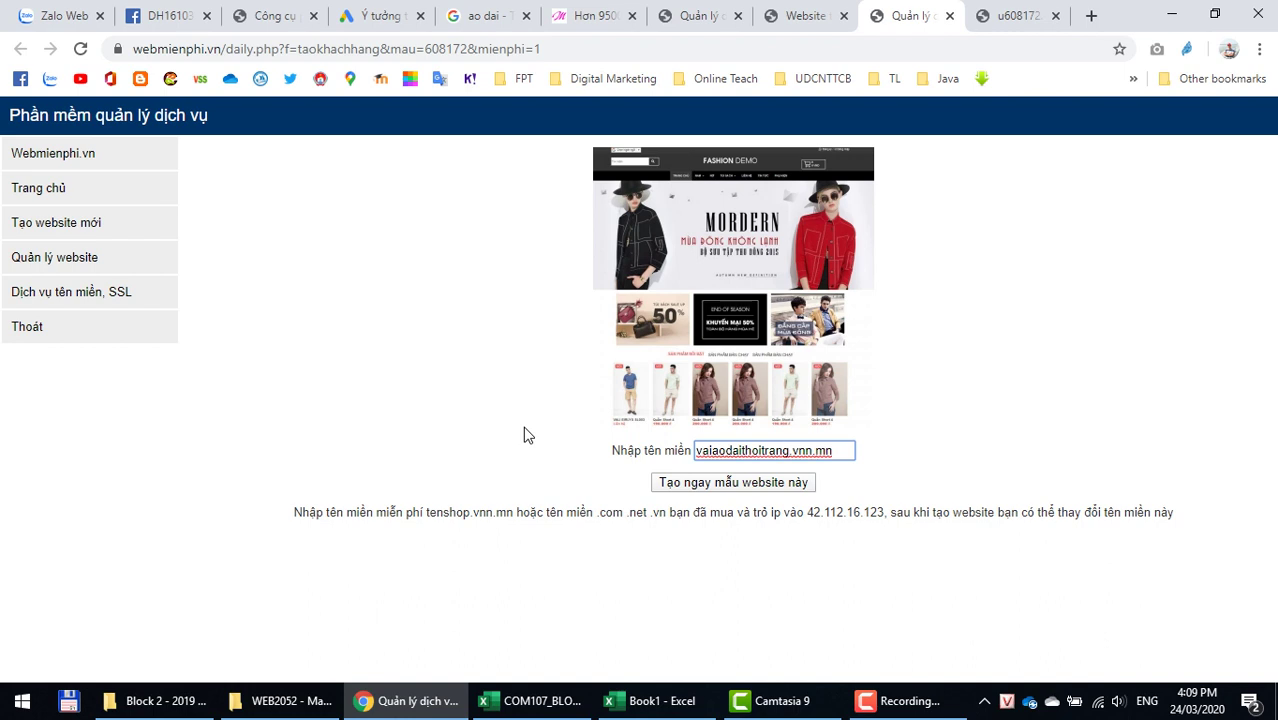
pyautogui.hotkey('shift', 'Home')
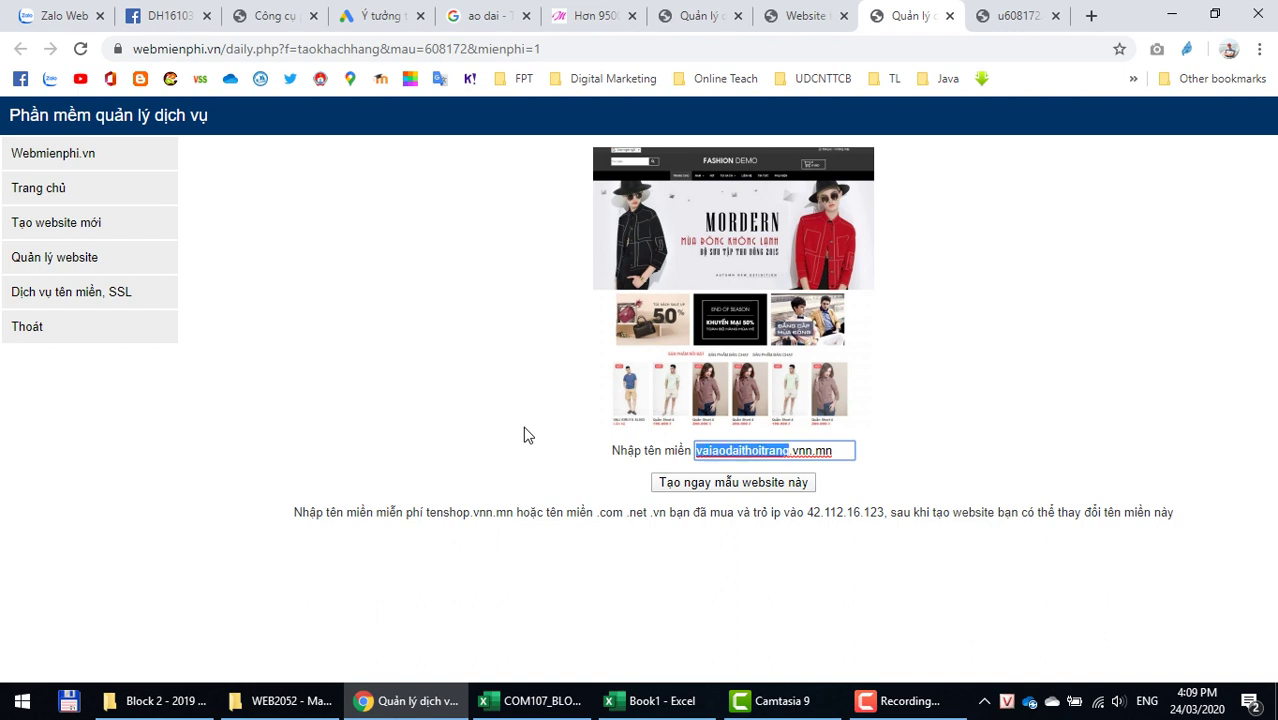
pyautogui.click(705, 453)
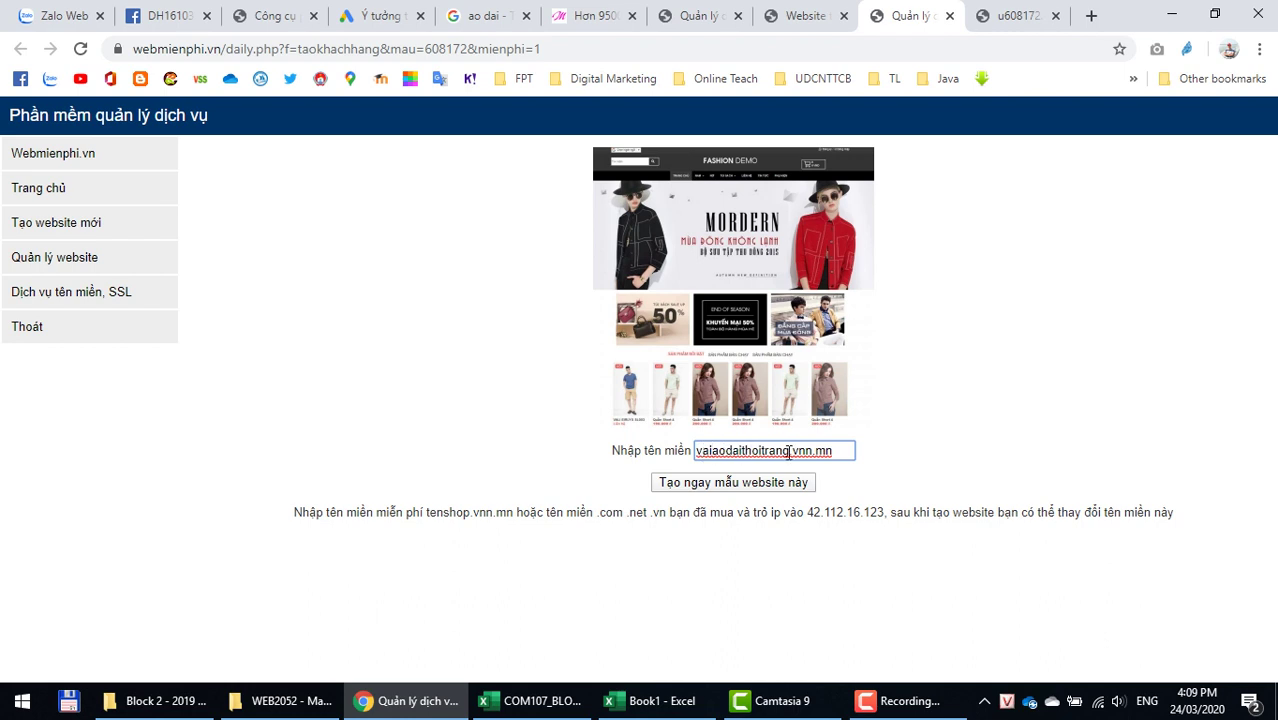
pyautogui.click(714, 484)
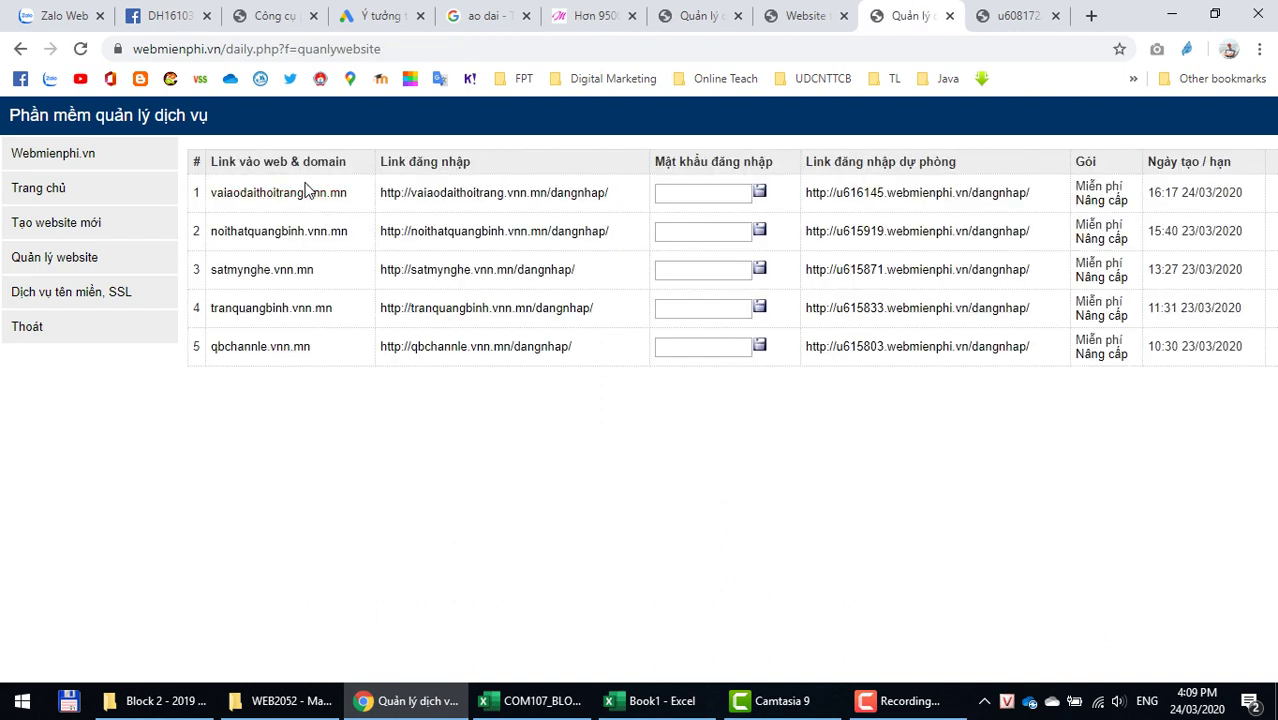
# Step: Enter a login password for the new site in row 1 and save it
pyautogui.click(716, 194)
pyautogui.write('1234')
pyautogui.click(759, 192)
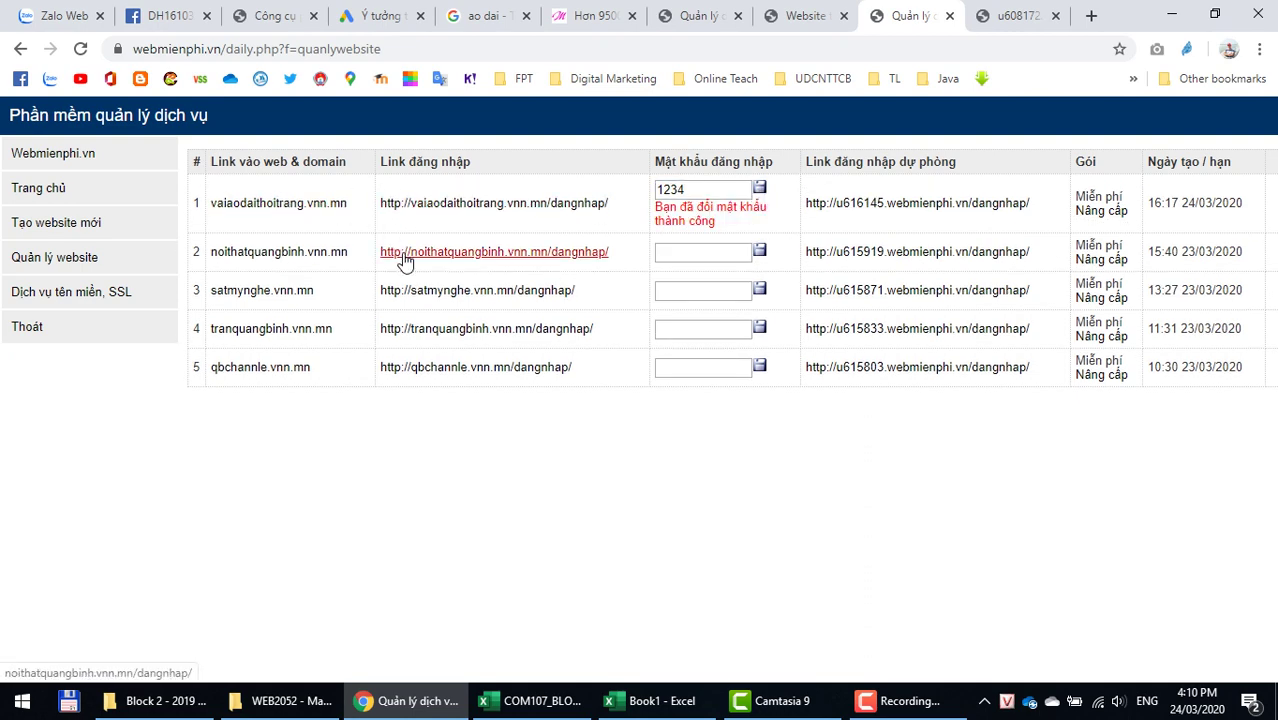
pyautogui.click(420, 203)
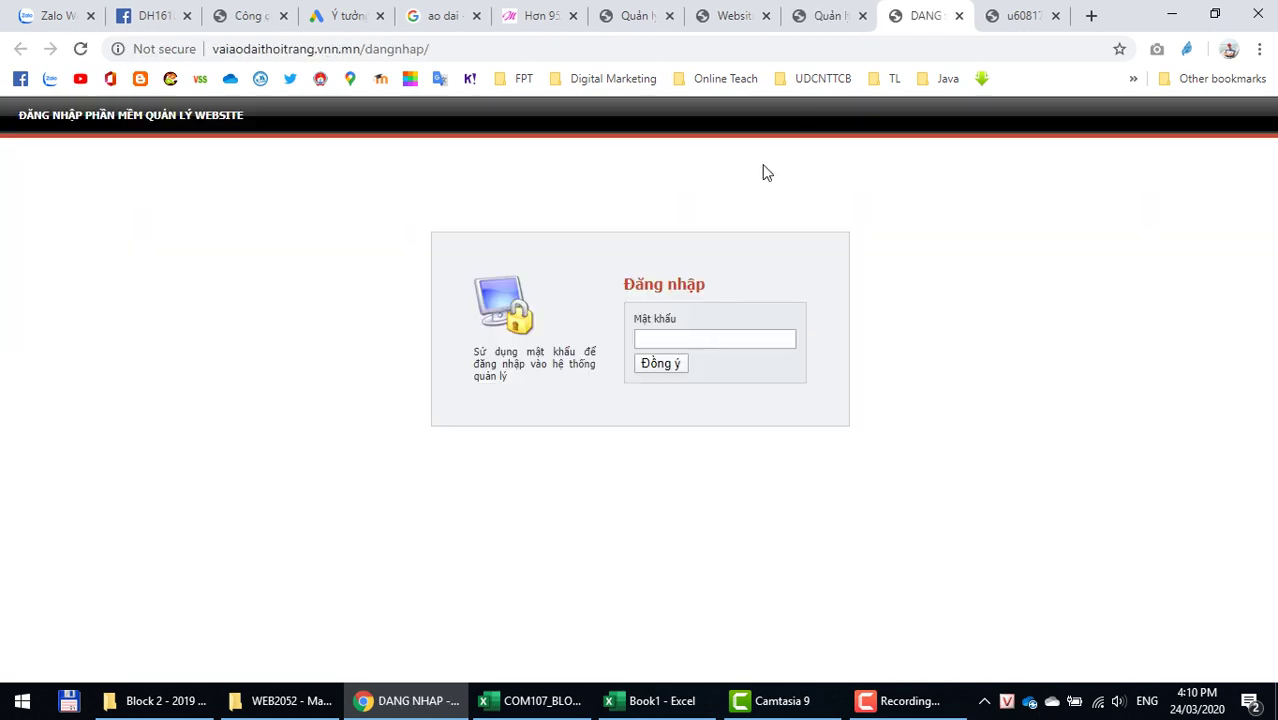
# Step: Open the vaiaodaithoitrang.vnn.mn shop homepage and close the old u608172 demo tabs
pyautogui.click(825, 18)
pyautogui.click(284, 206)
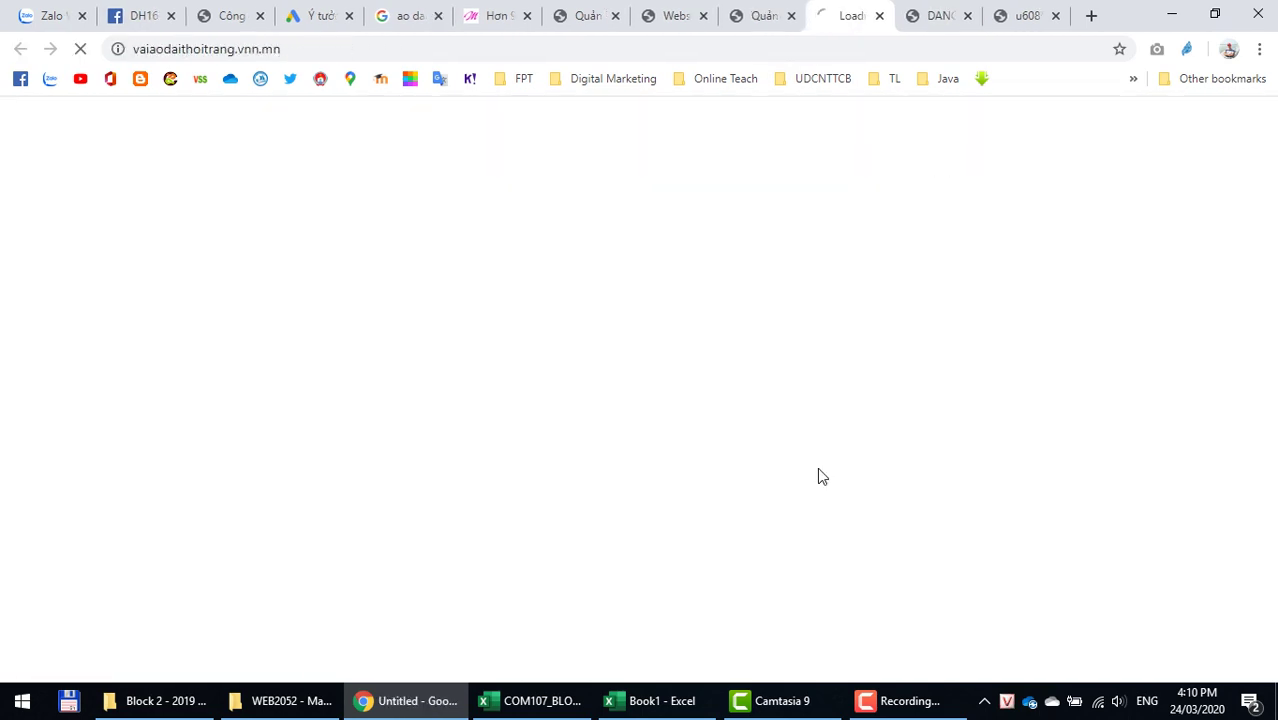
pyautogui.click(1030, 16)
pyautogui.click(1054, 16)
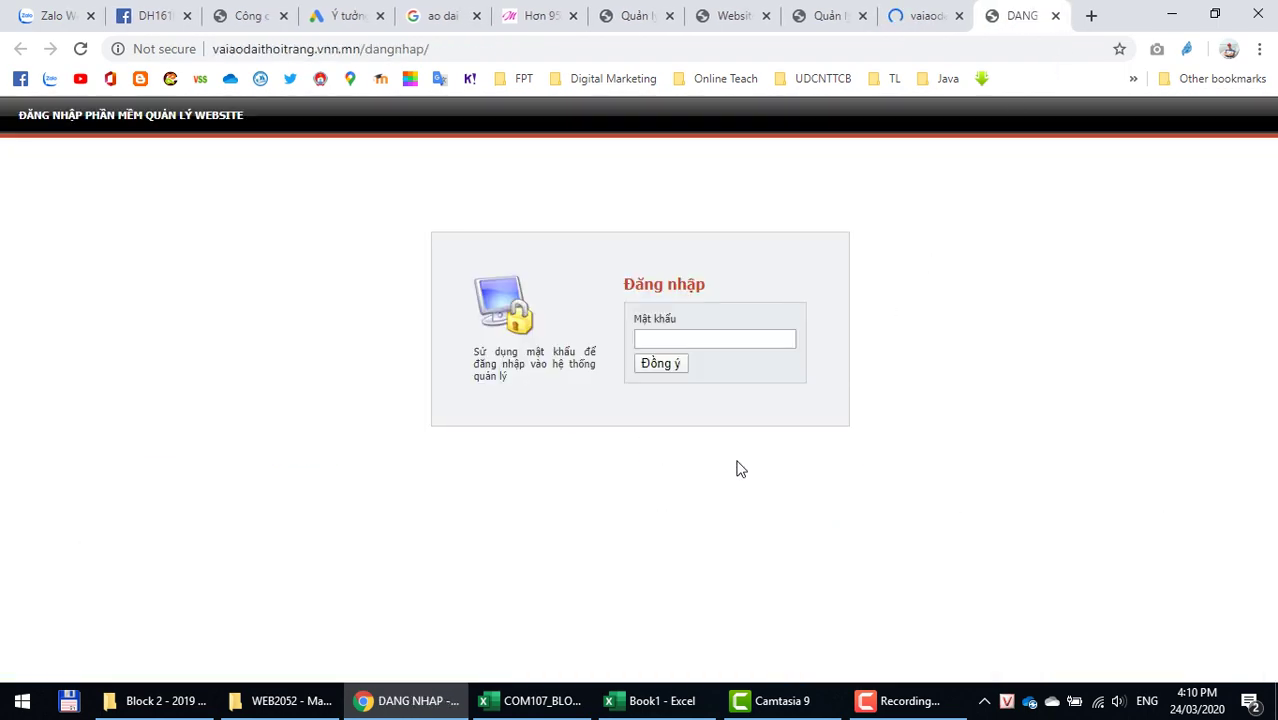
pyautogui.click(925, 18)
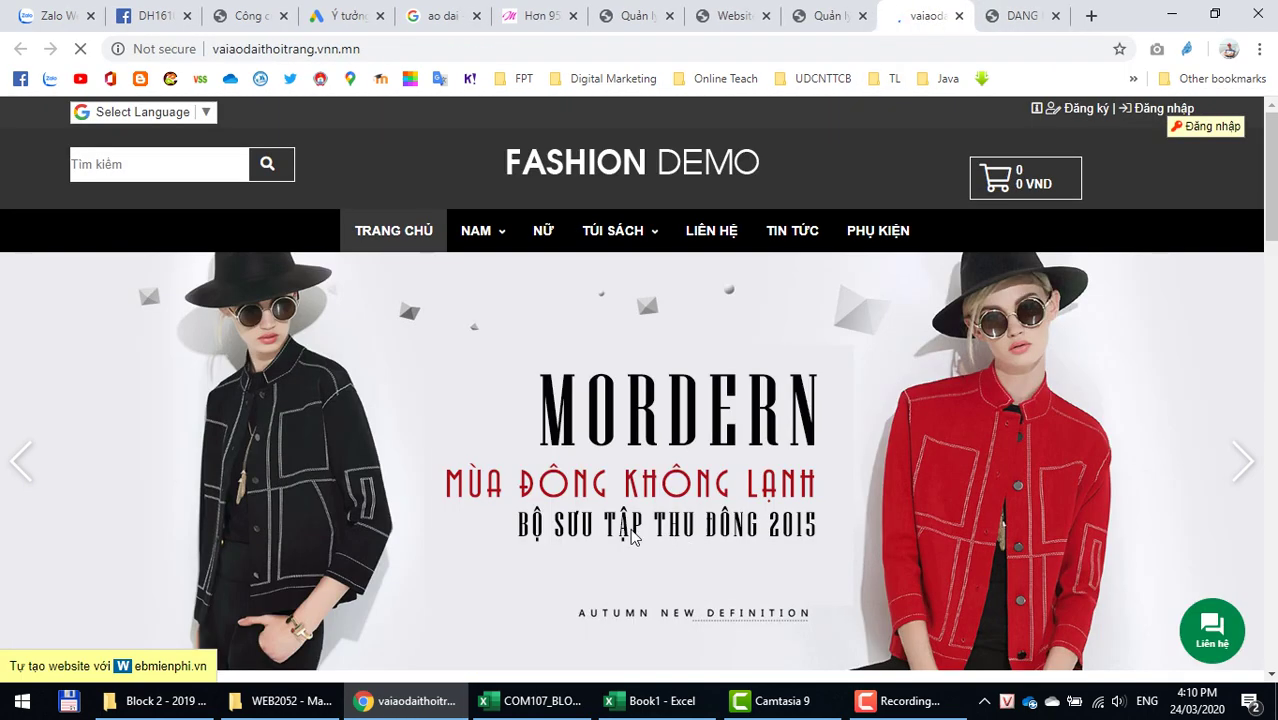
# Step: Select the vaiaodaithoitrang part of the shop's web address
pyautogui.click(398, 47)
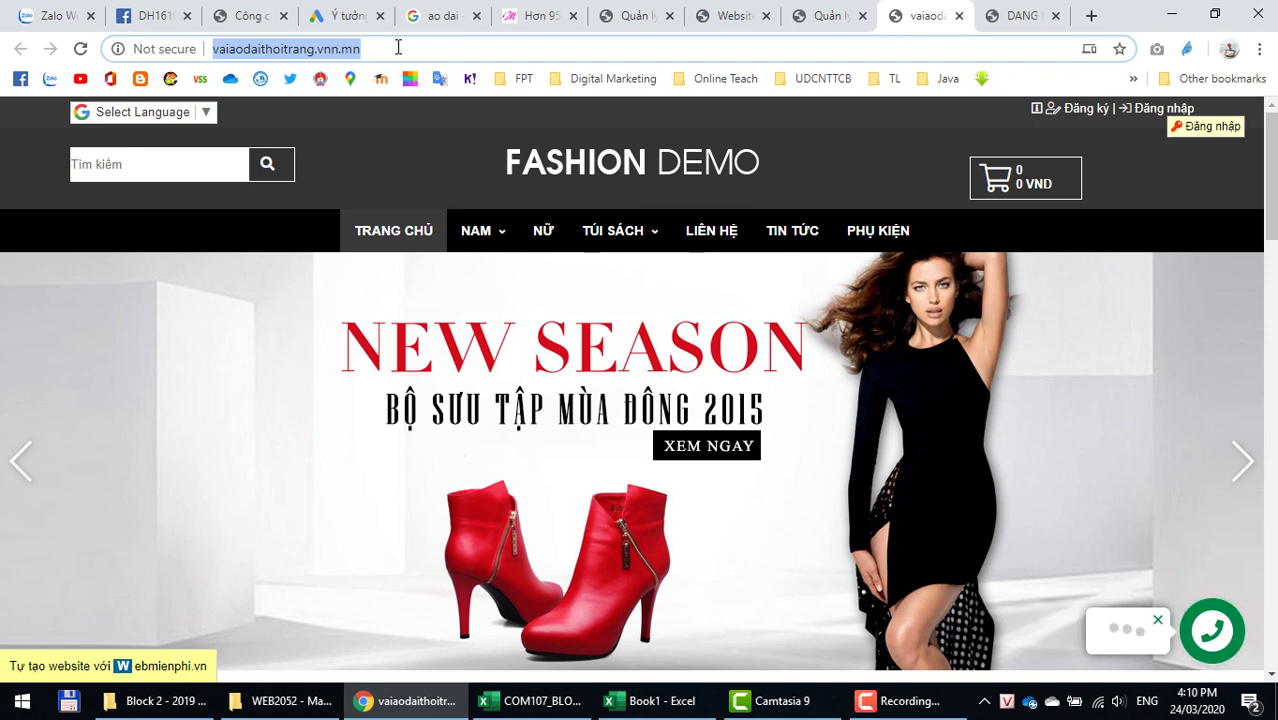
pyautogui.click(398, 47)
pyautogui.hotkey('shift', 'Left')
pyautogui.hotkey('shift', 'Left')
pyautogui.hotkey('shift', 'Left')
pyautogui.hotkey('shift', 'Left')
pyautogui.hotkey('shift', 'Left')
pyautogui.hotkey('shift', 'Left')
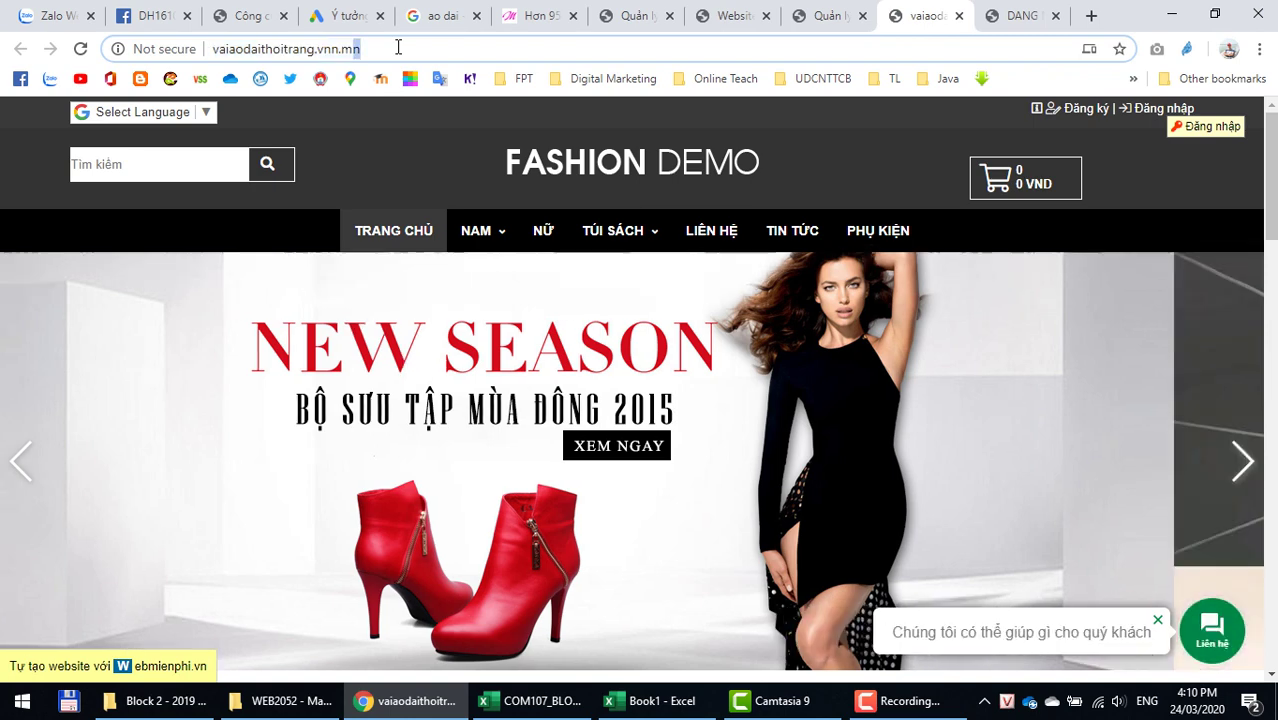
pyautogui.press('Left')
pyautogui.press('Left')
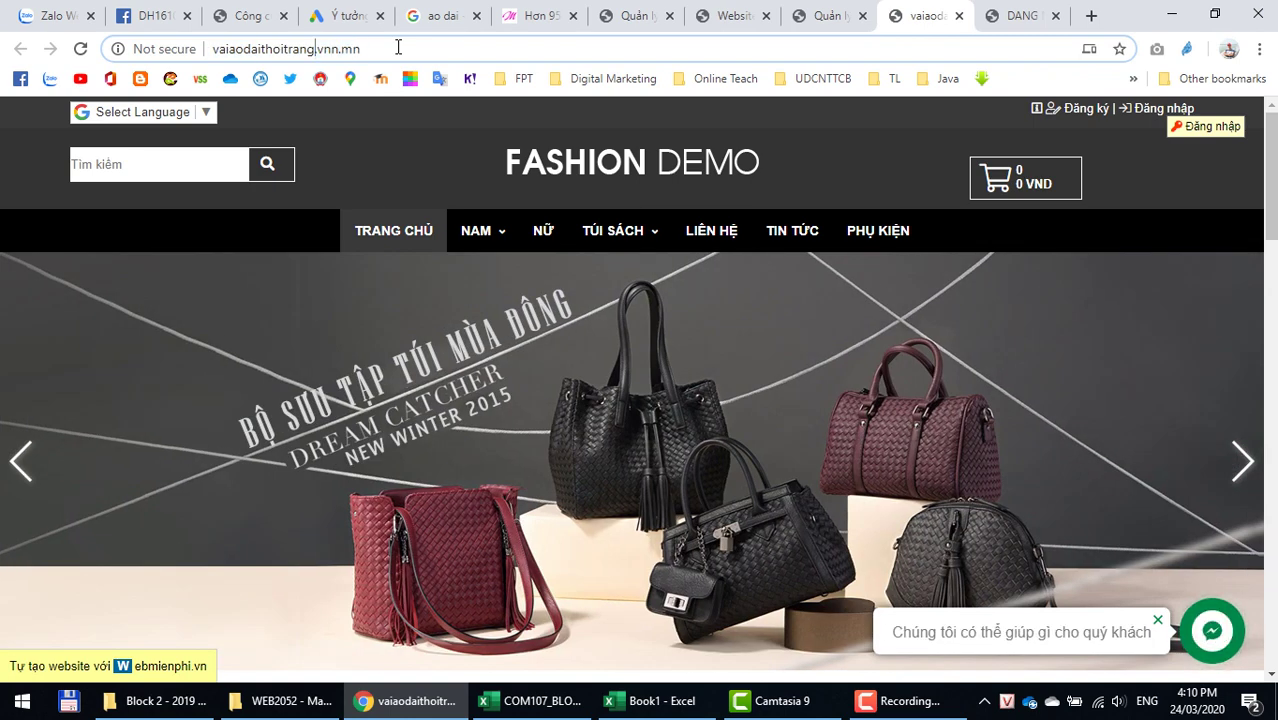
pyautogui.hotkey('shift', 'Home')
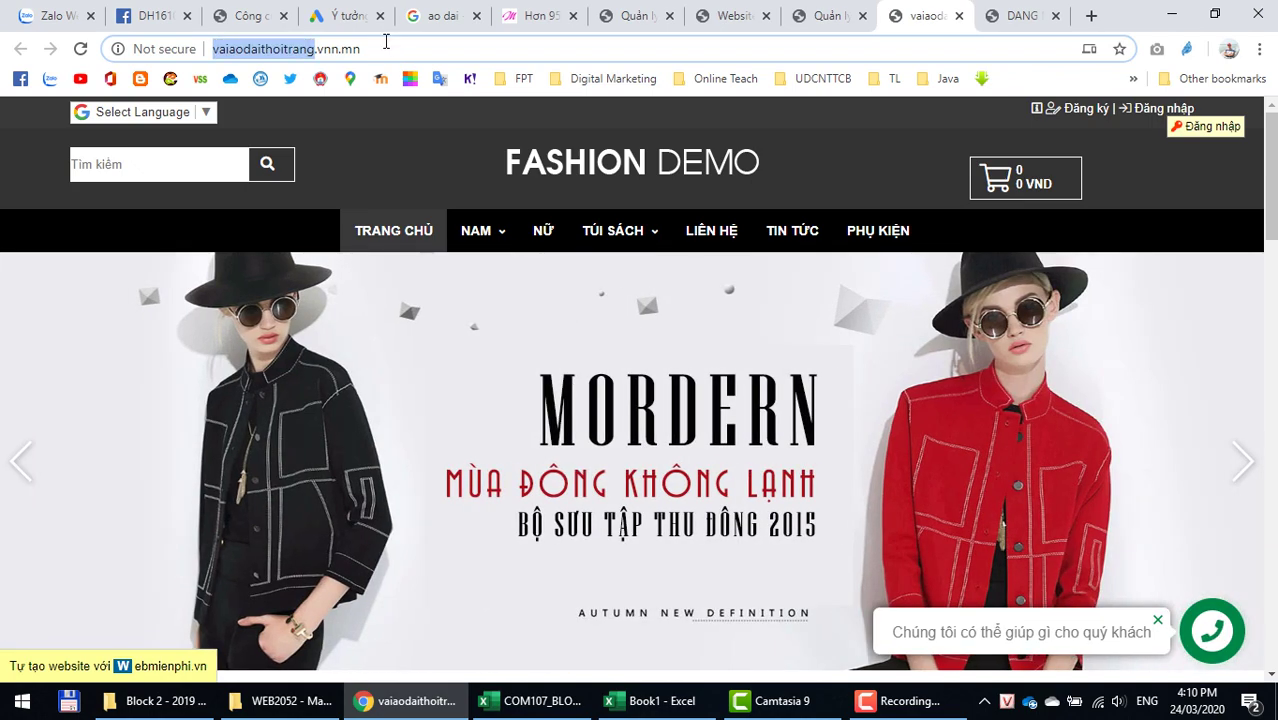
pyautogui.click(386, 42)
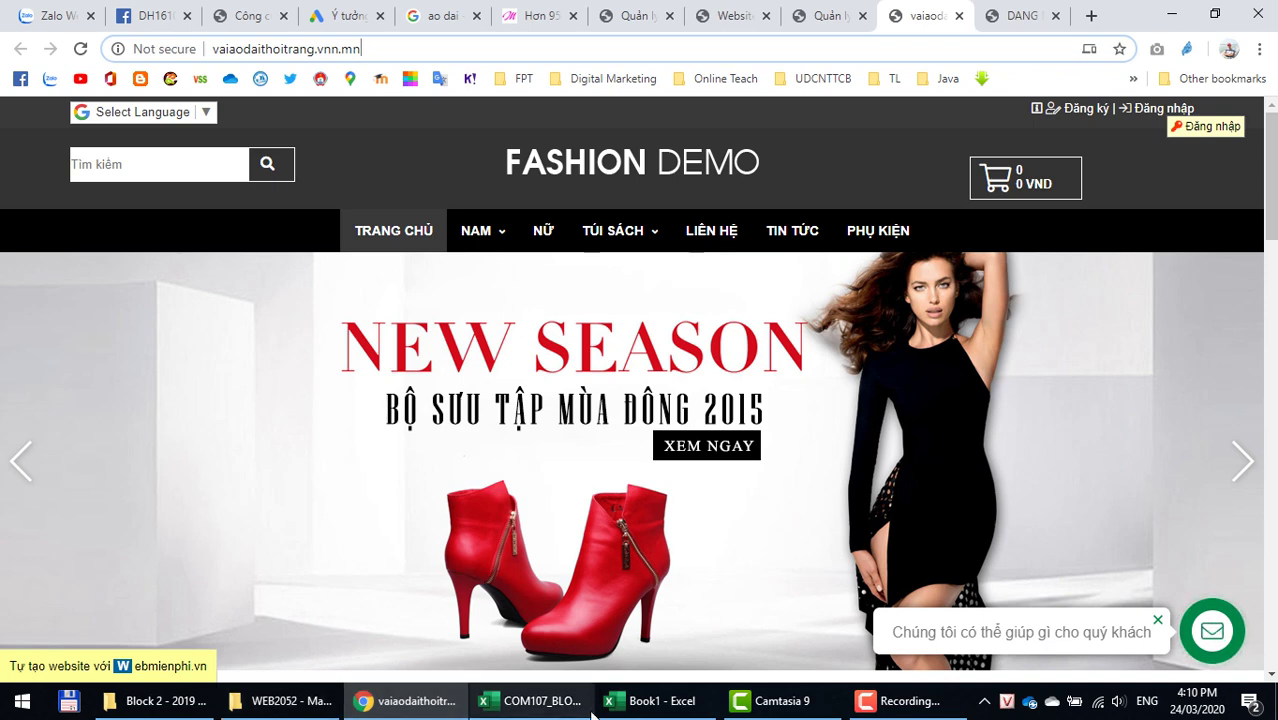
# Step: Bring up the WEB2052 course folder and open the WEB2052 - Lab 3 PDF
pyautogui.click(278, 702)
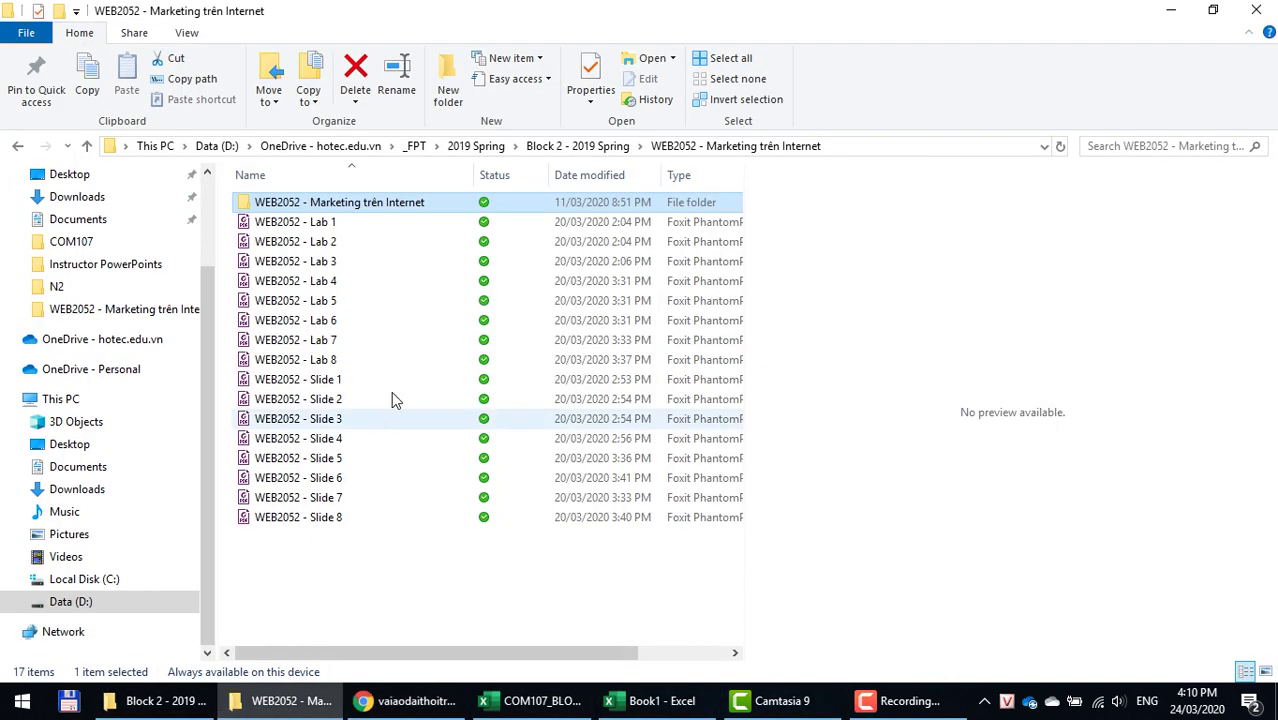
pyautogui.click(335, 264)
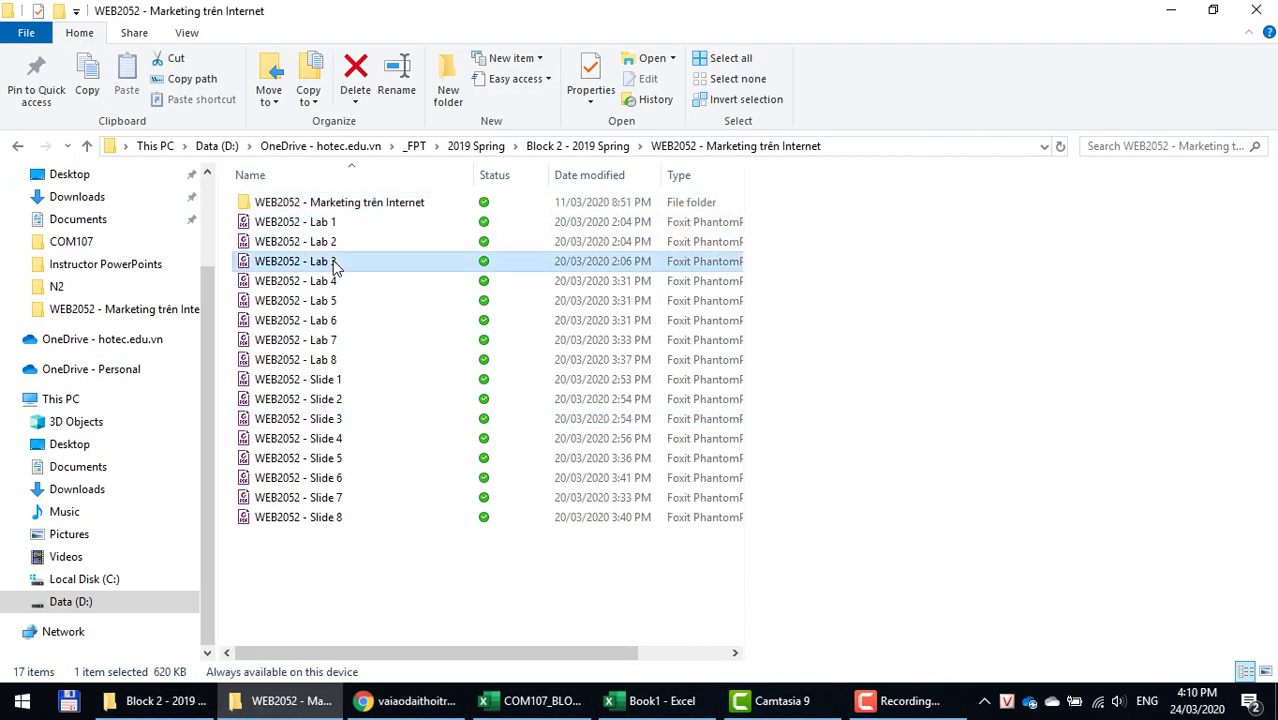
pyautogui.doubleClick(335, 264)
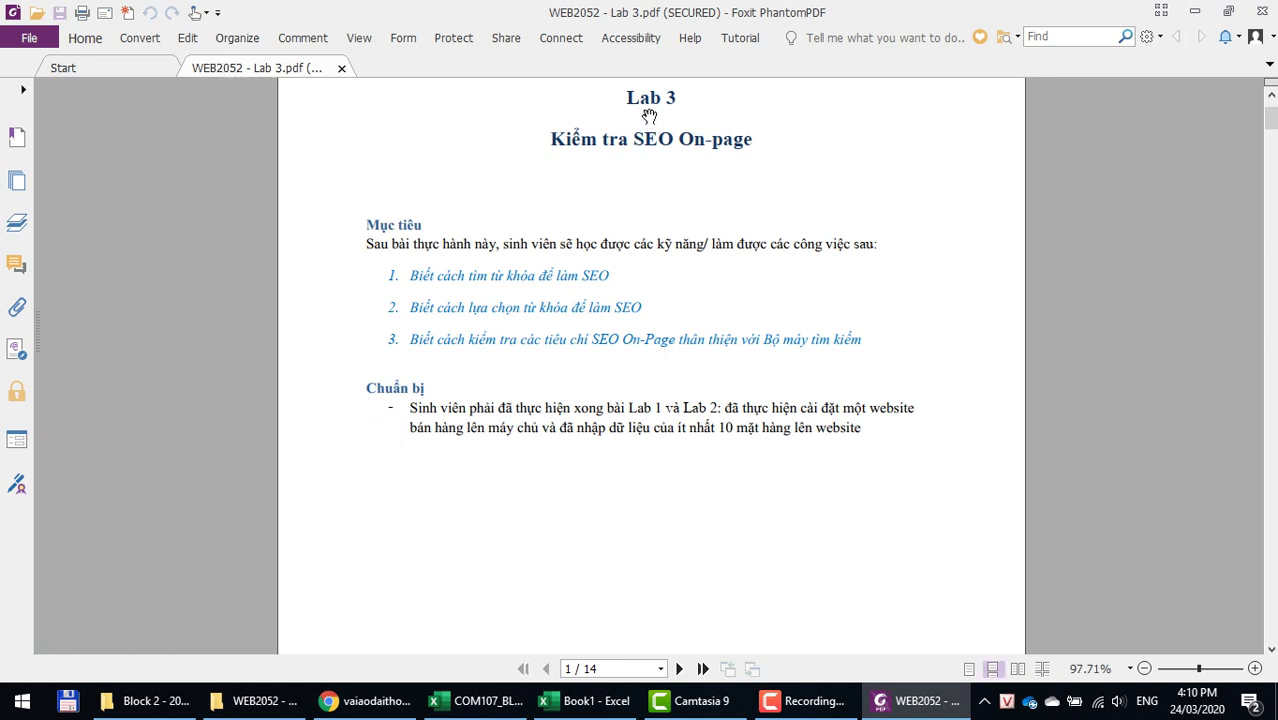
# Step: Scroll to the Bài 1 keyword table on page 2, then bring Book1 forward in Excel
pyautogui.scroll(-2, 620, 176)
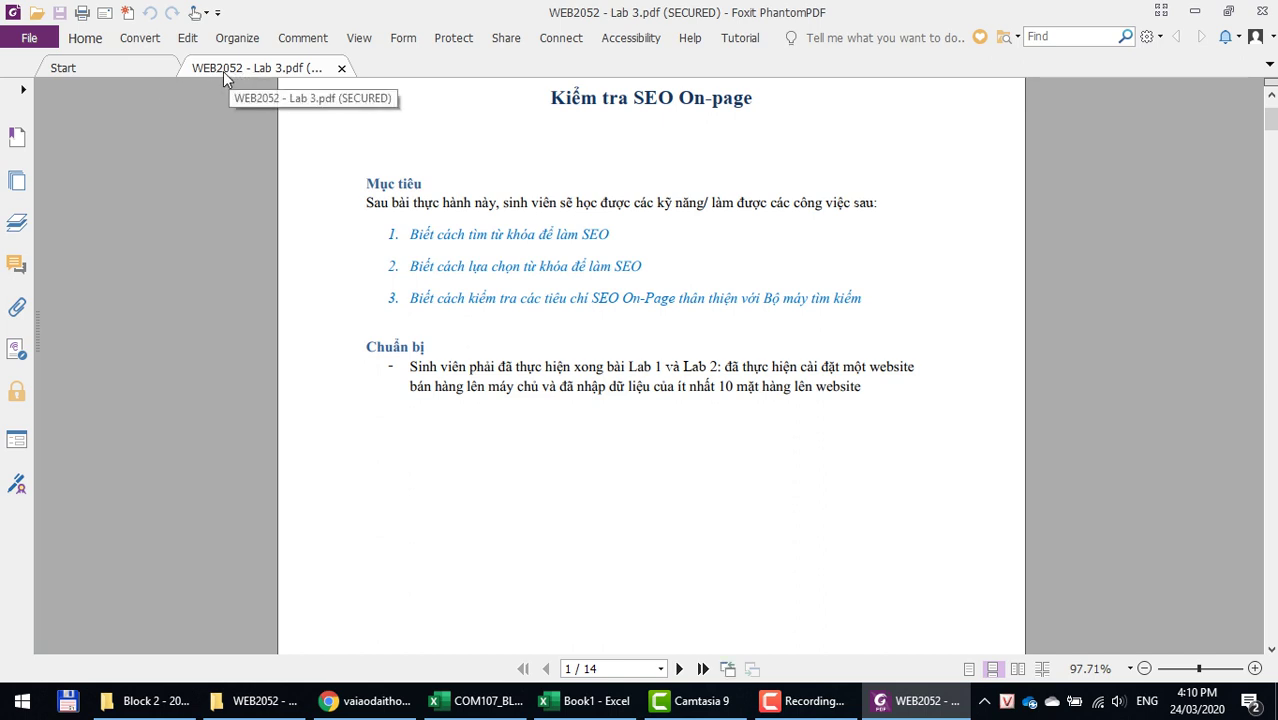
pyautogui.scroll(1, 737, 160)
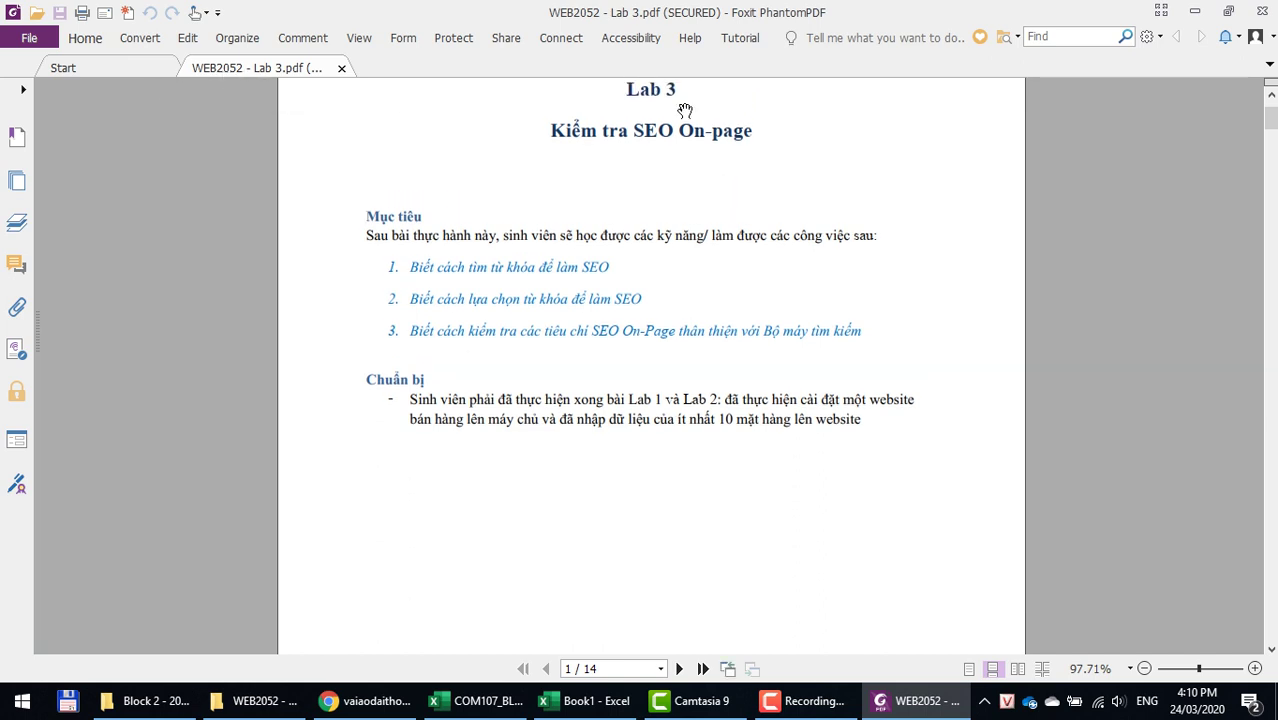
pyautogui.scroll(-3, 664, 376)
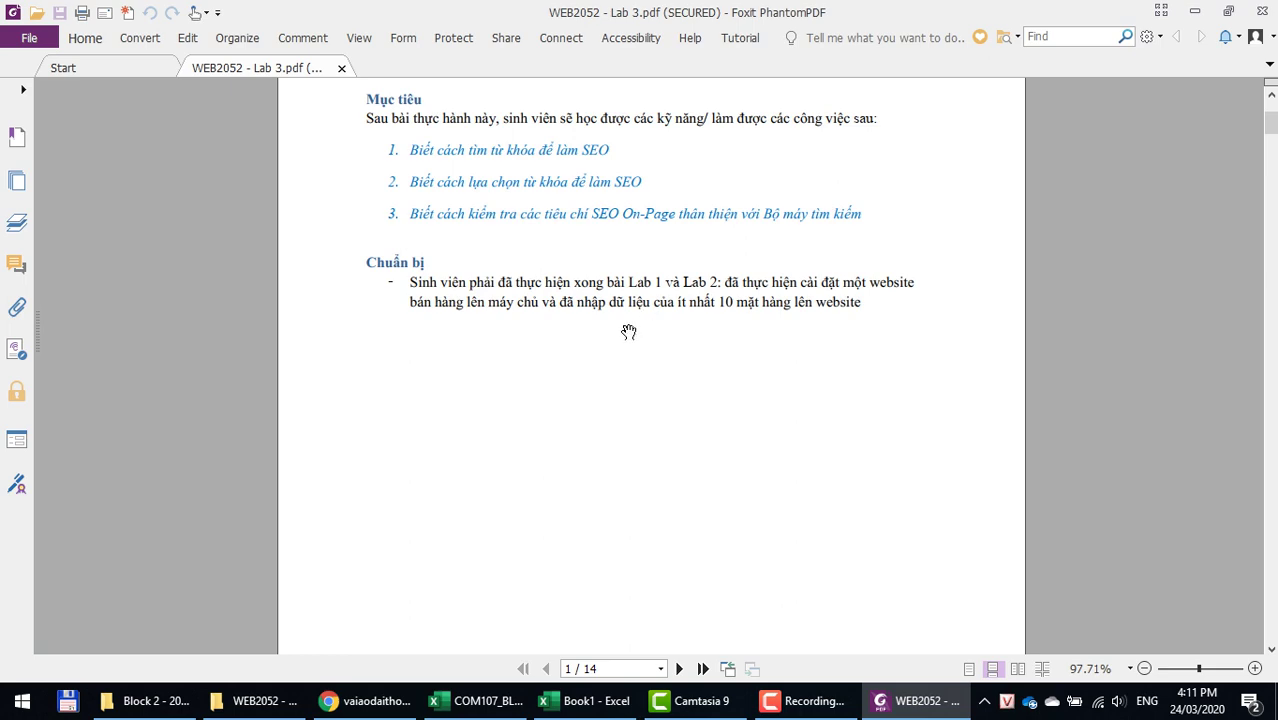
pyautogui.scroll(-20, 628, 331)
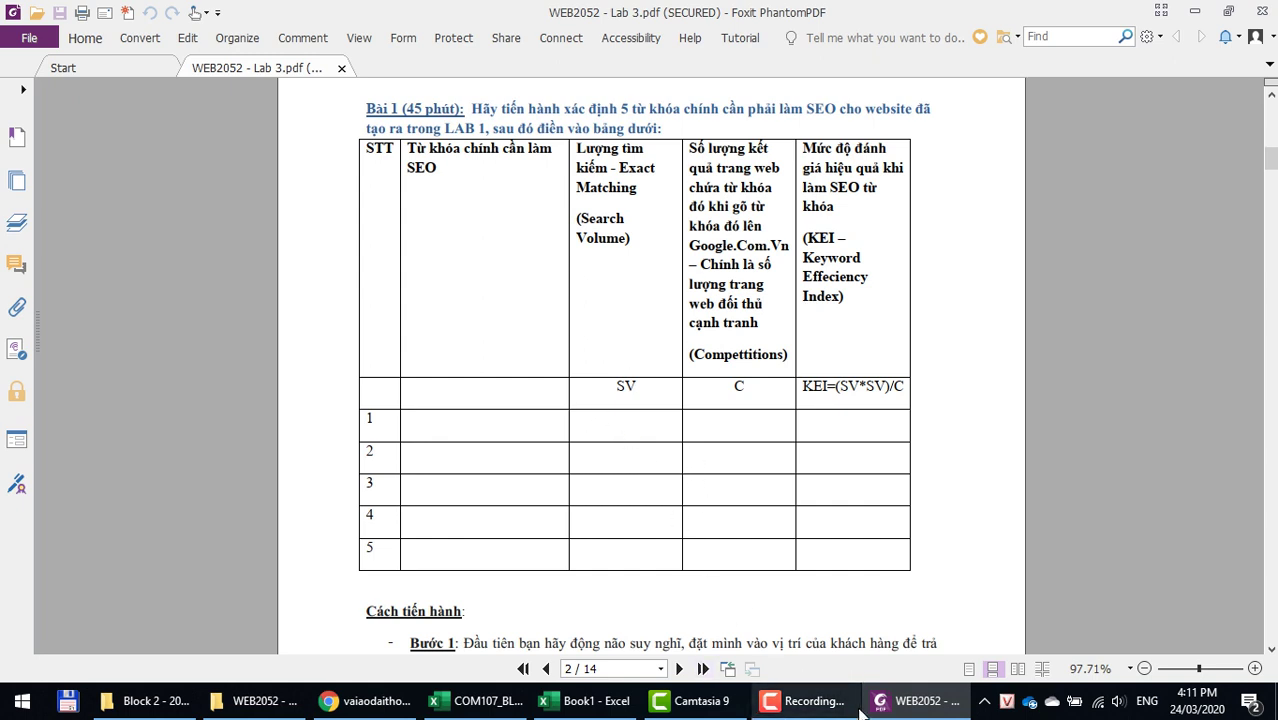
pyautogui.click(605, 699)
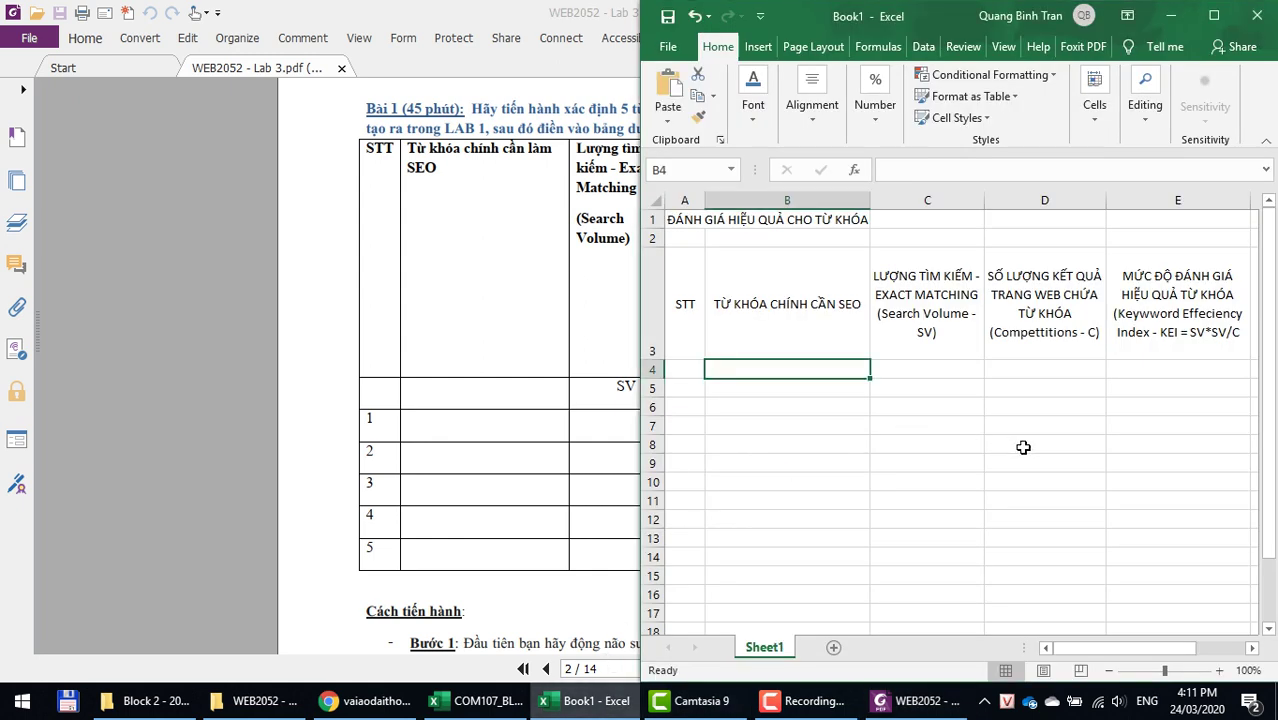
# Step: Check the STT, keyword, SV, C and KEI headers in A3:E3, ending at A4
pyautogui.click(882, 308)
pyautogui.click(988, 322)
pyautogui.click(1187, 302)
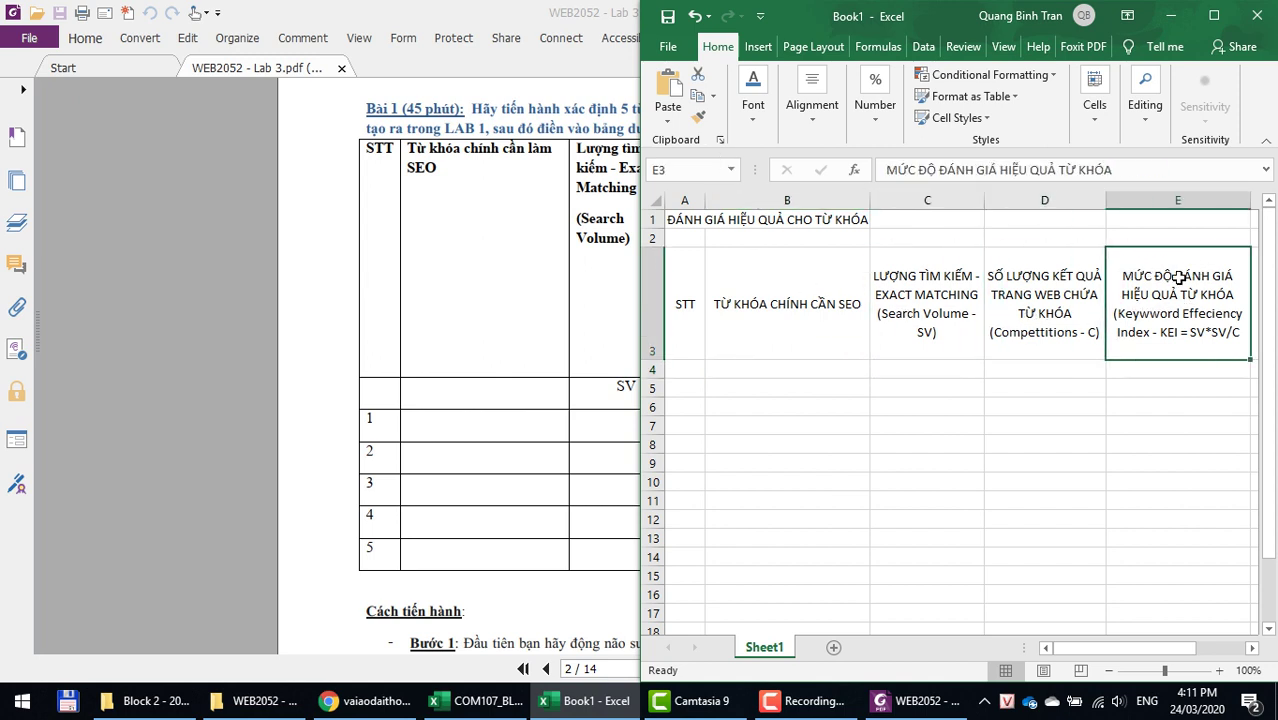
pyautogui.click(997, 325)
pyautogui.click(907, 317)
pyautogui.click(777, 329)
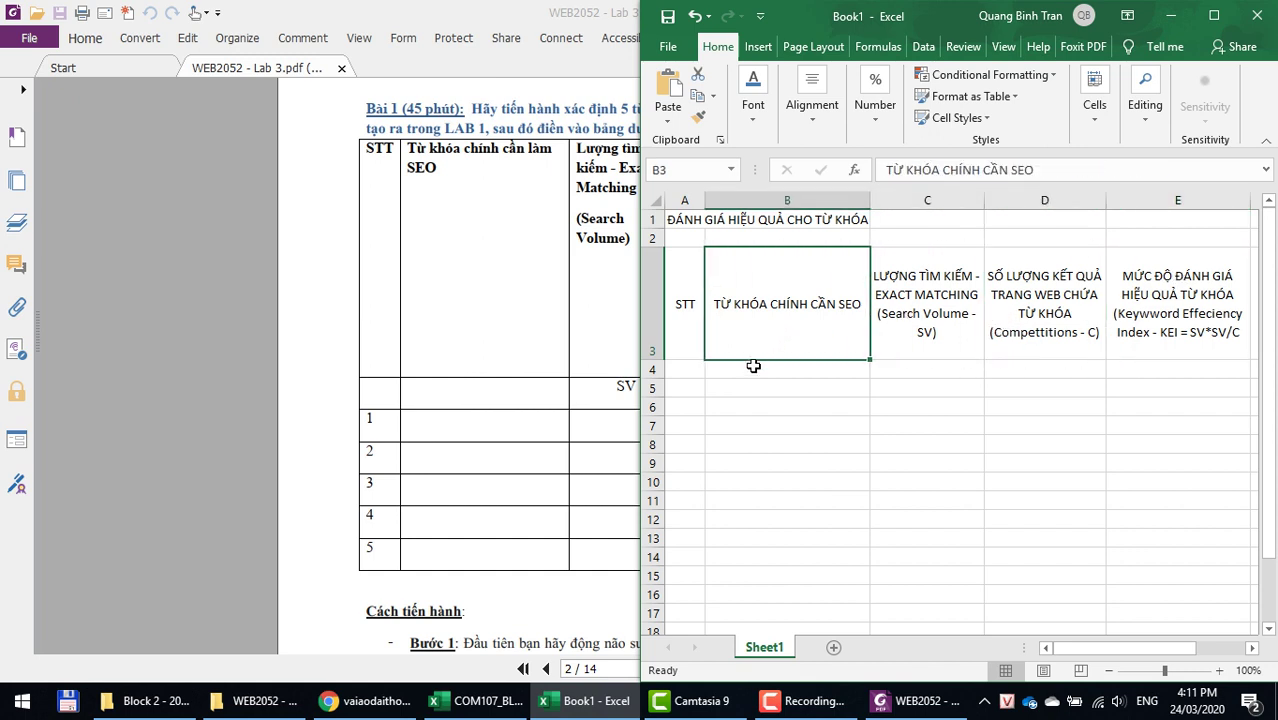
pyautogui.click(690, 352)
pyautogui.click(690, 370)
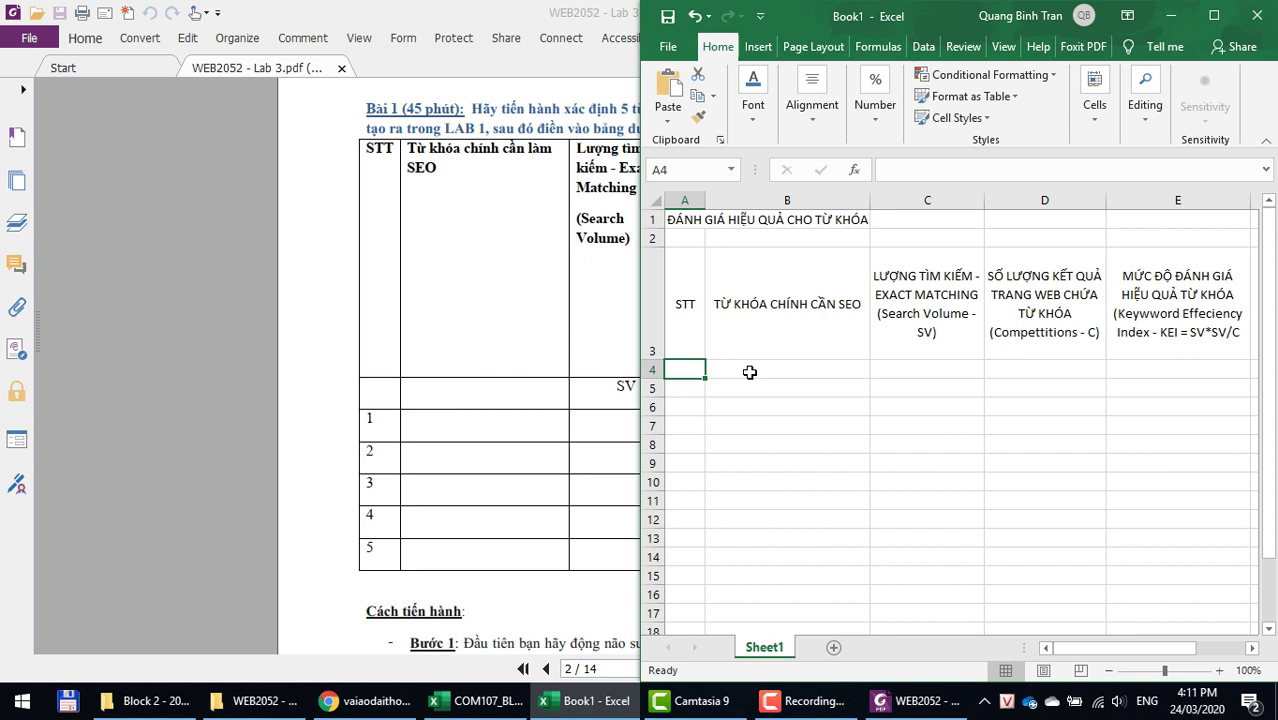
# Step: Enter the note '- 5 từ khóa cấp 1' in cell A12
pyautogui.scroll(-2, 705, 575)
pyautogui.click(692, 440)
pyautogui.scroll(2, 940, 430)
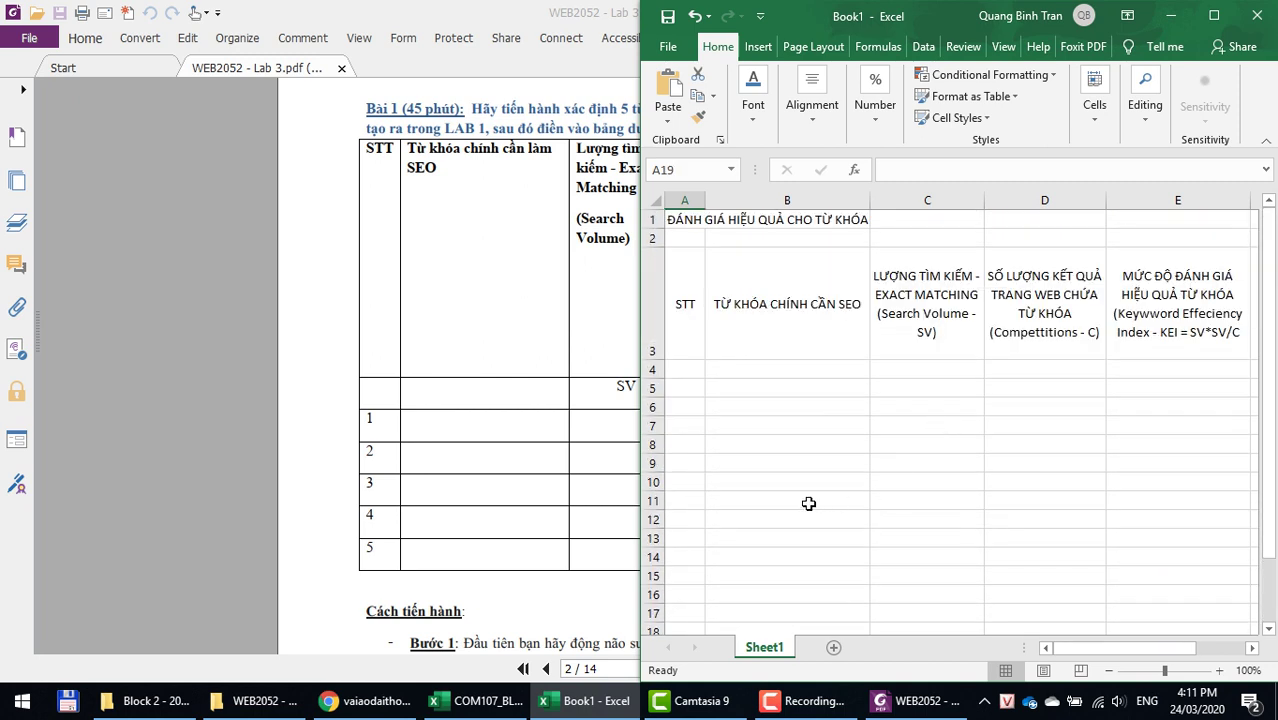
pyautogui.click(659, 519)
pyautogui.click(691, 519)
pyautogui.write('5')
pyautogui.press('BackSpace')
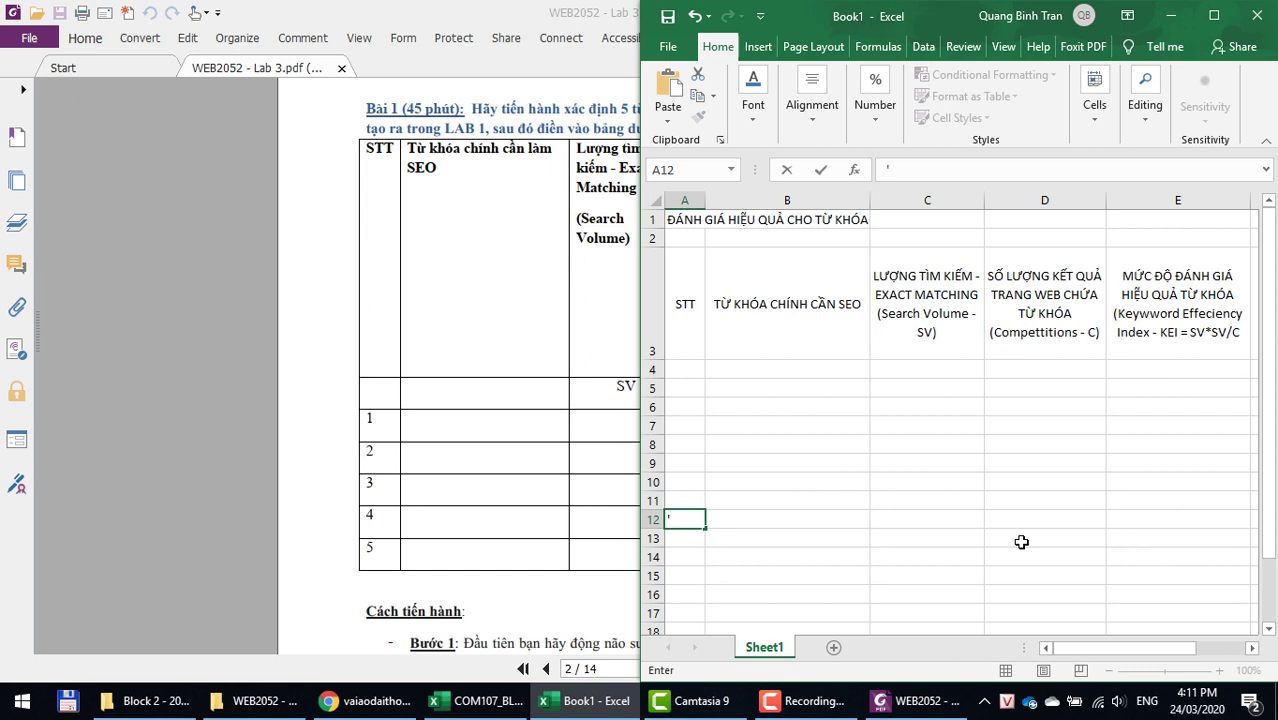
pyautogui.write("'- 5 từ khoas cấp")
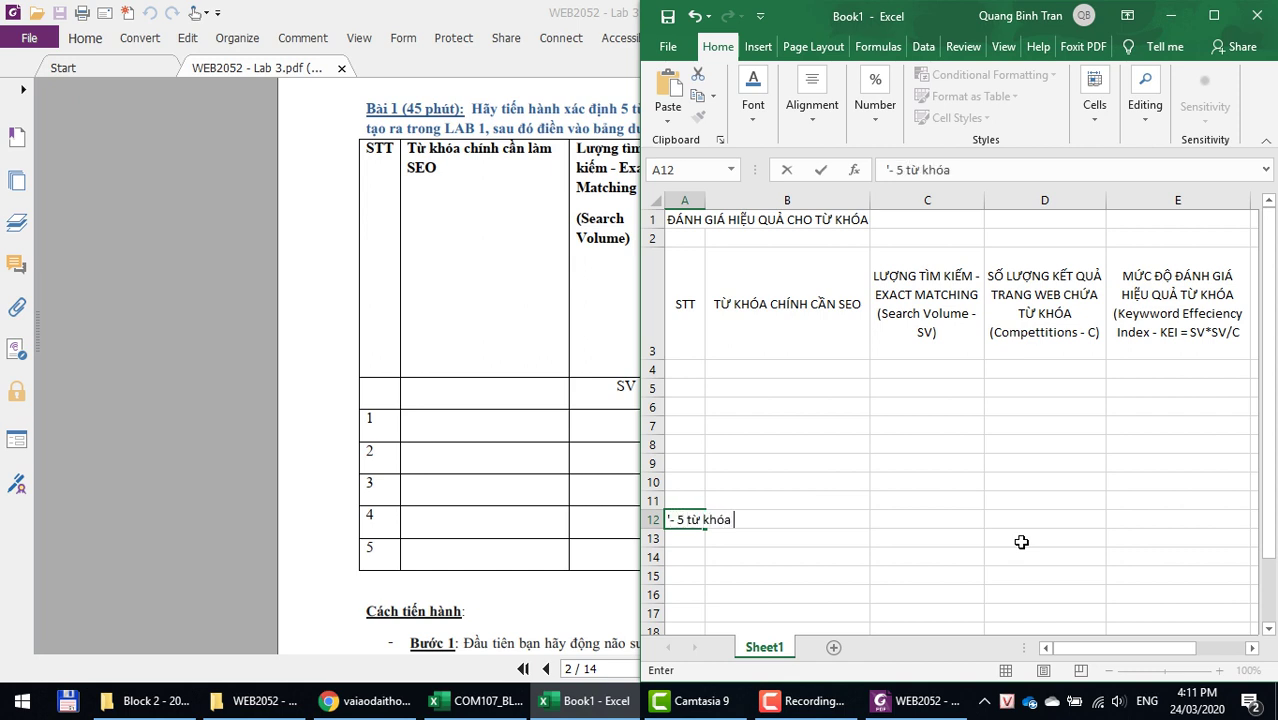
pyautogui.write(' 1')
pyautogui.press('Return')
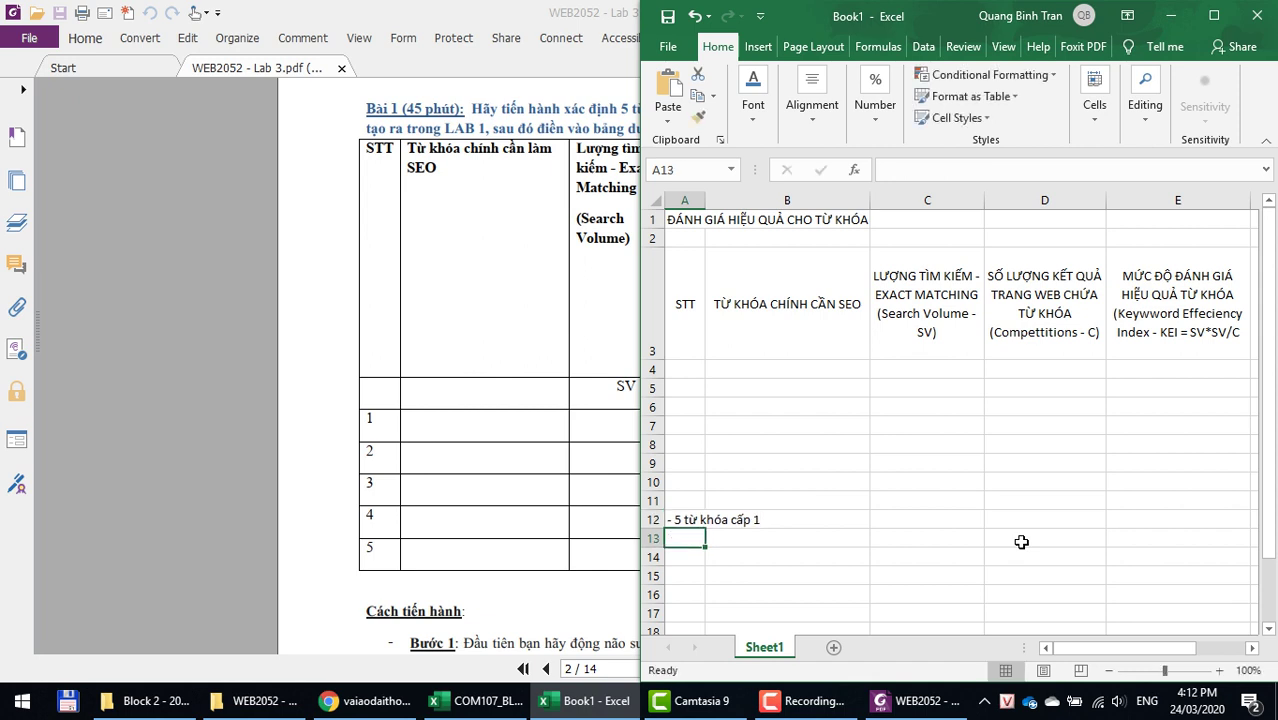
# Step: Copy the note into A13 and A14, changing them to cấp 2 and cấp 3
pyautogui.hotkey('ctrl', 'd')
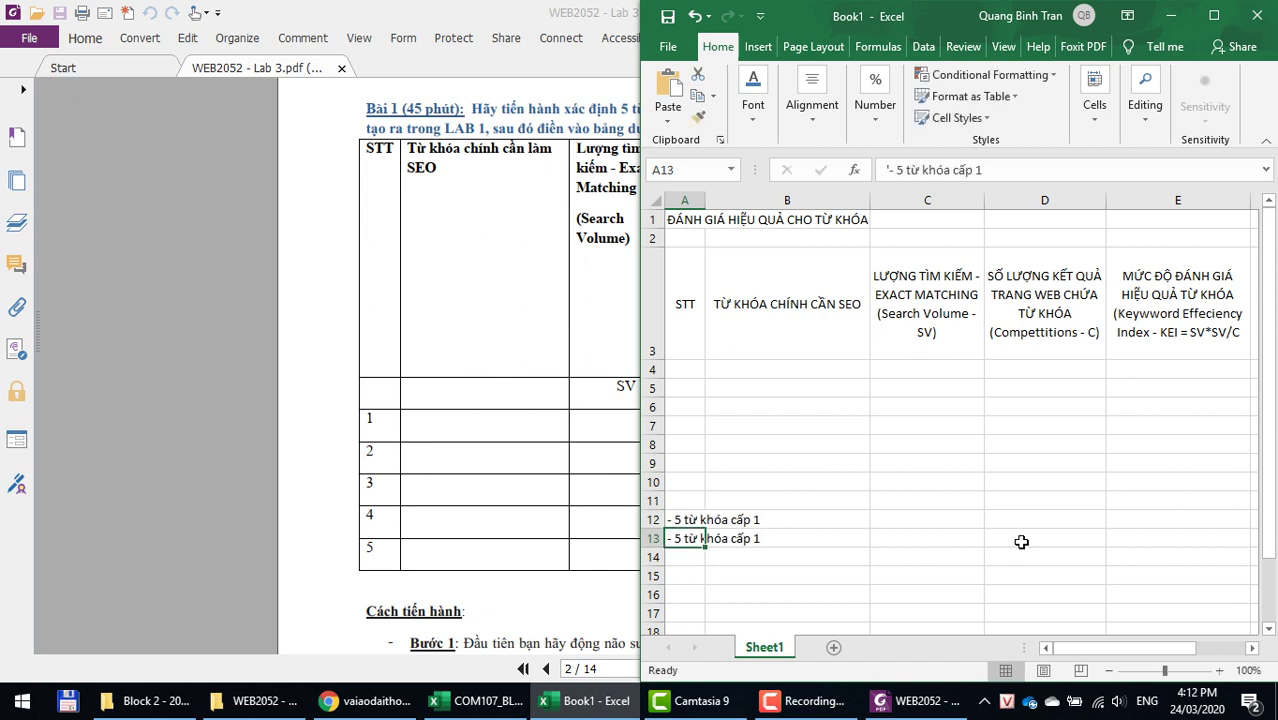
pyautogui.click(1022, 166)
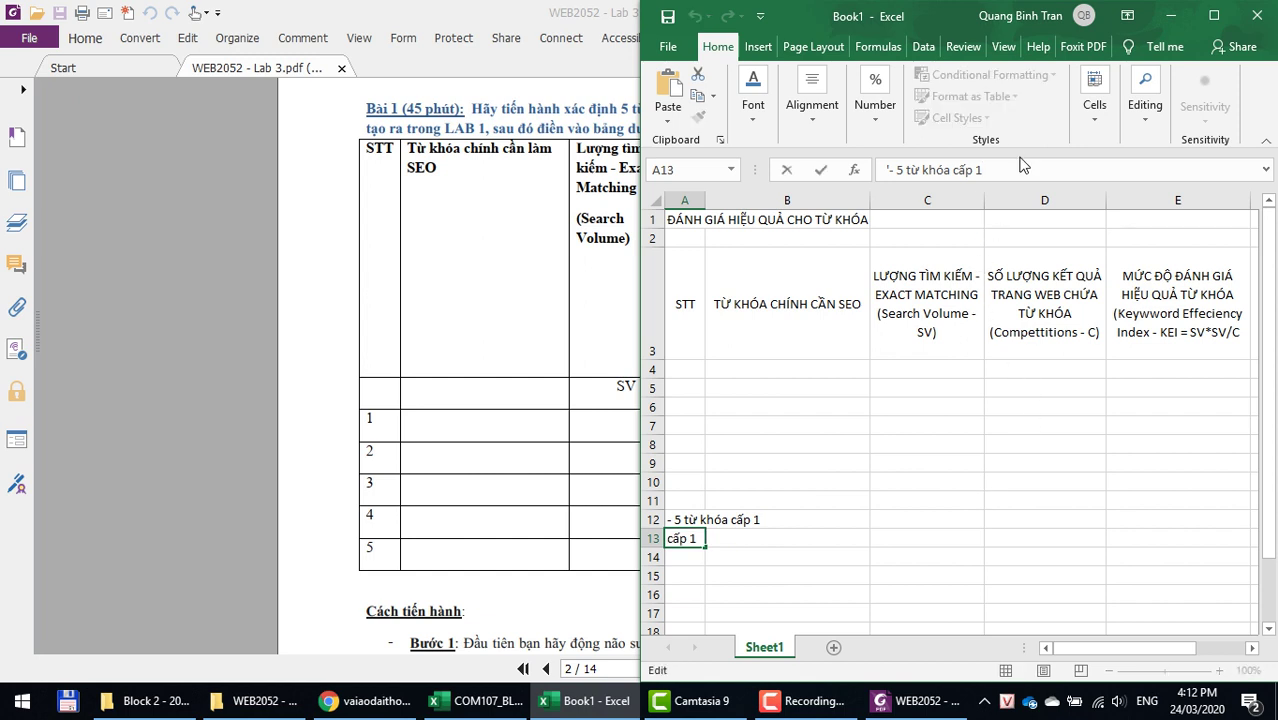
pyautogui.click(678, 558)
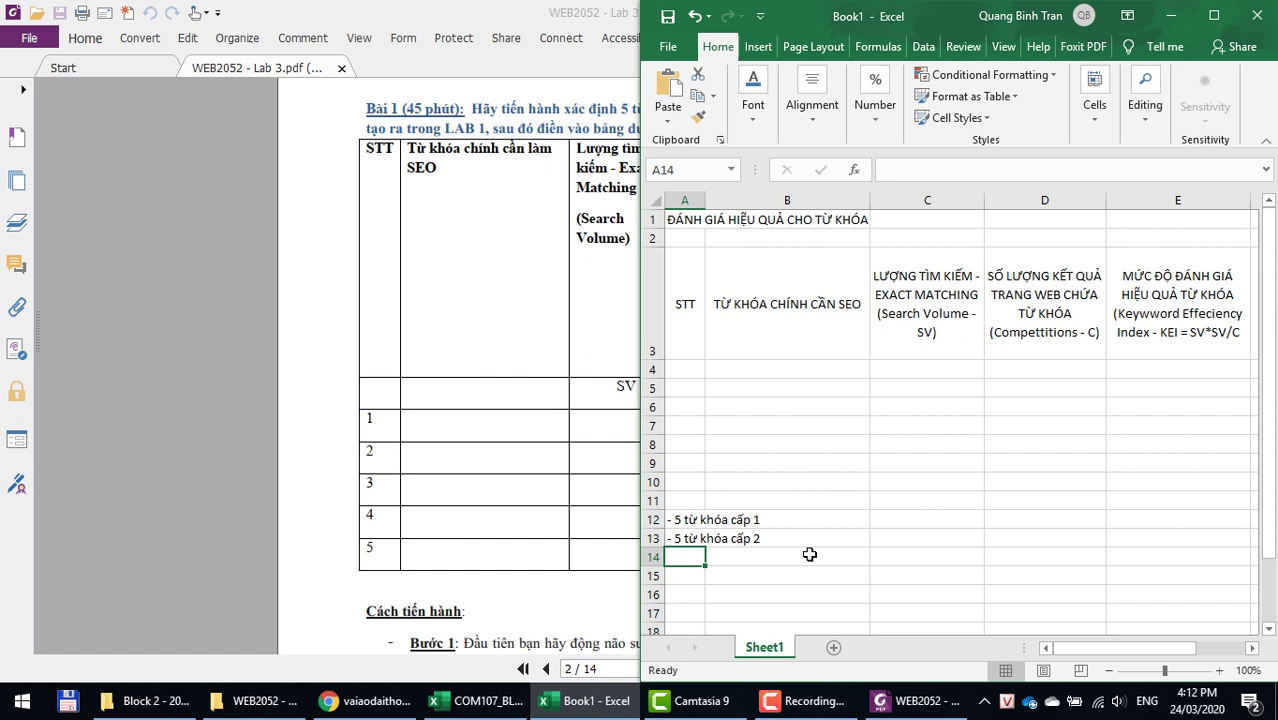
pyautogui.write('- 5 từ khóa cấp 2')
pyautogui.click(996, 170)
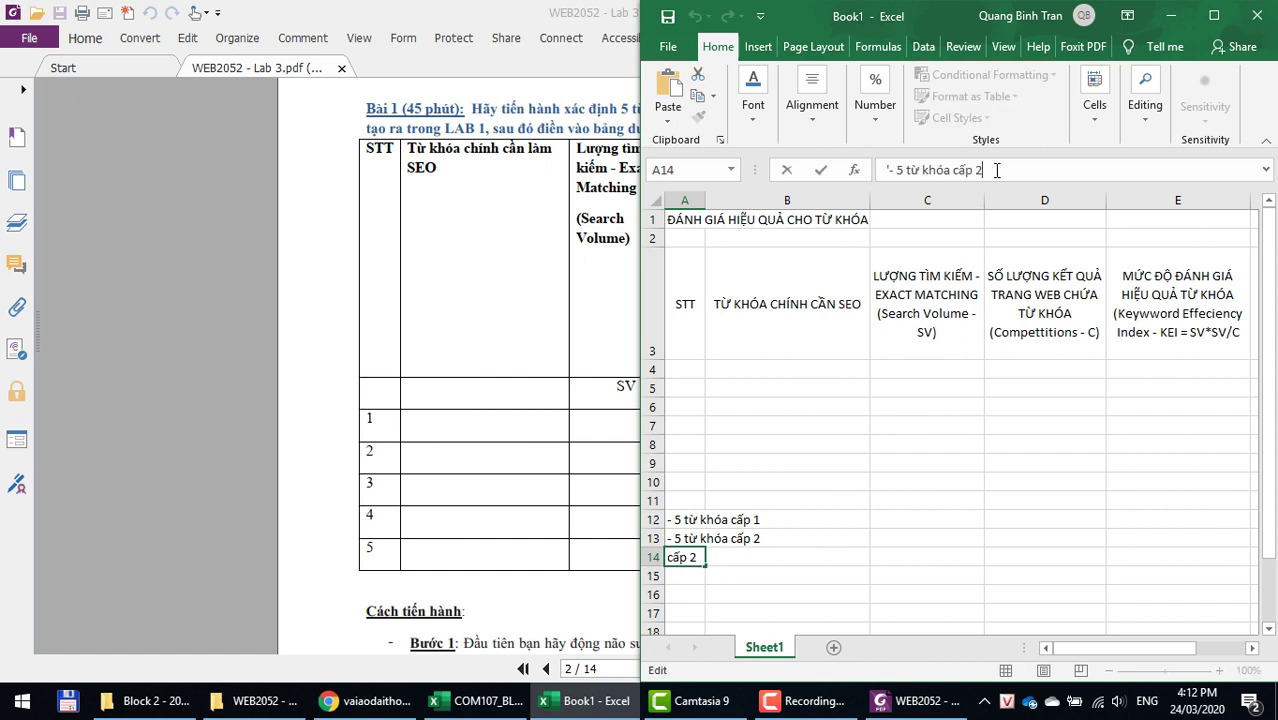
pyautogui.press('BackSpace')
pyautogui.write('3')
pyautogui.press('Return')
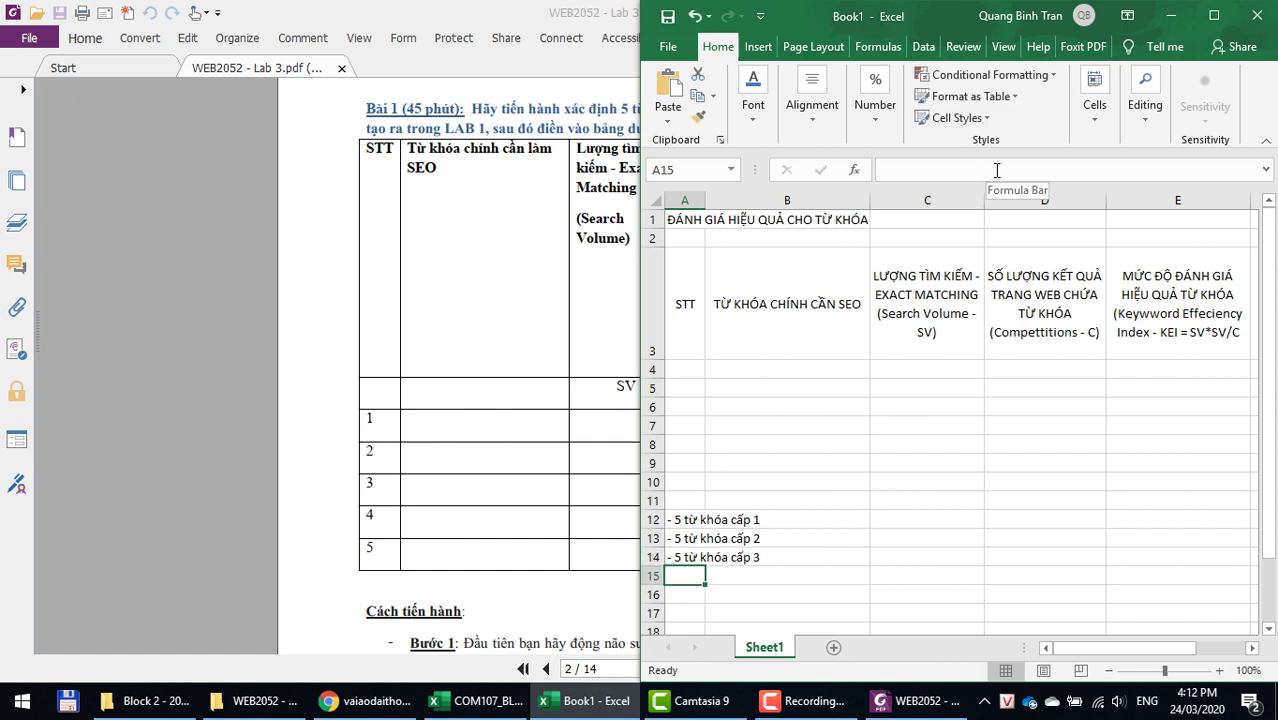
# Step: Move the three notes from A12:A14 down to A15:A17, cancelling the save prompts
pyautogui.hotkey('ctrl', 's')
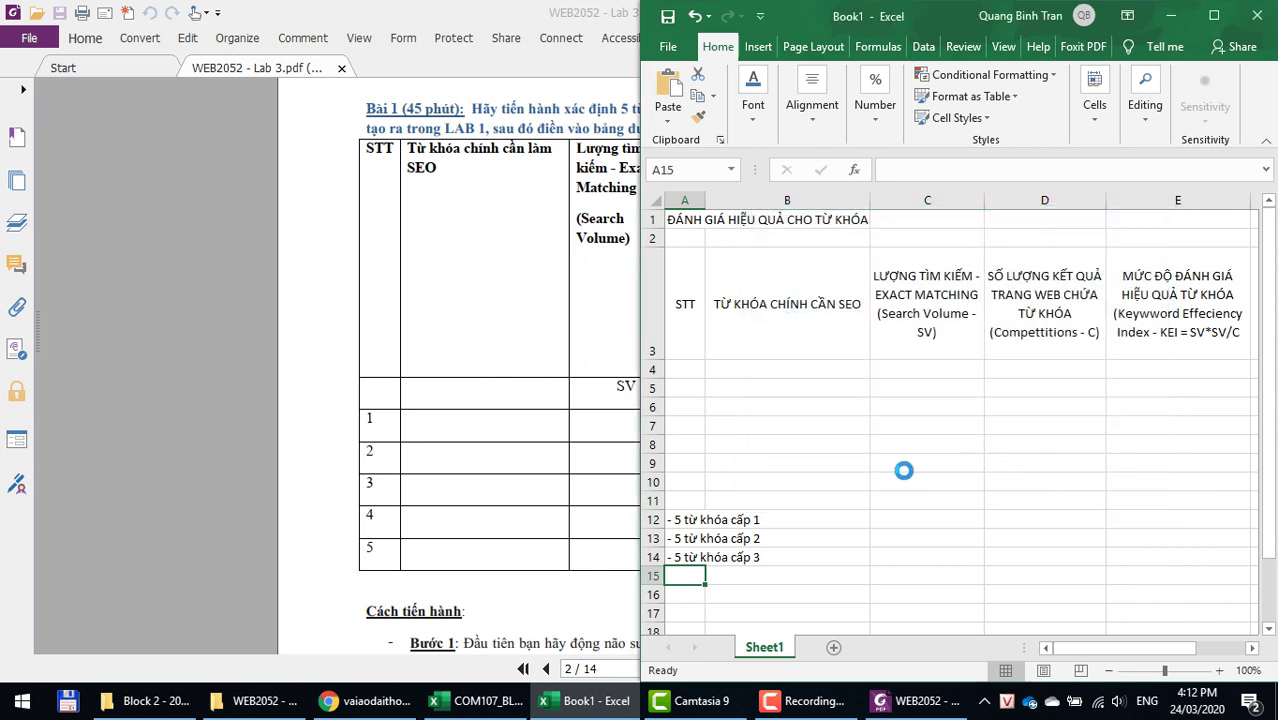
pyautogui.click(903, 466)
pyautogui.click(700, 370)
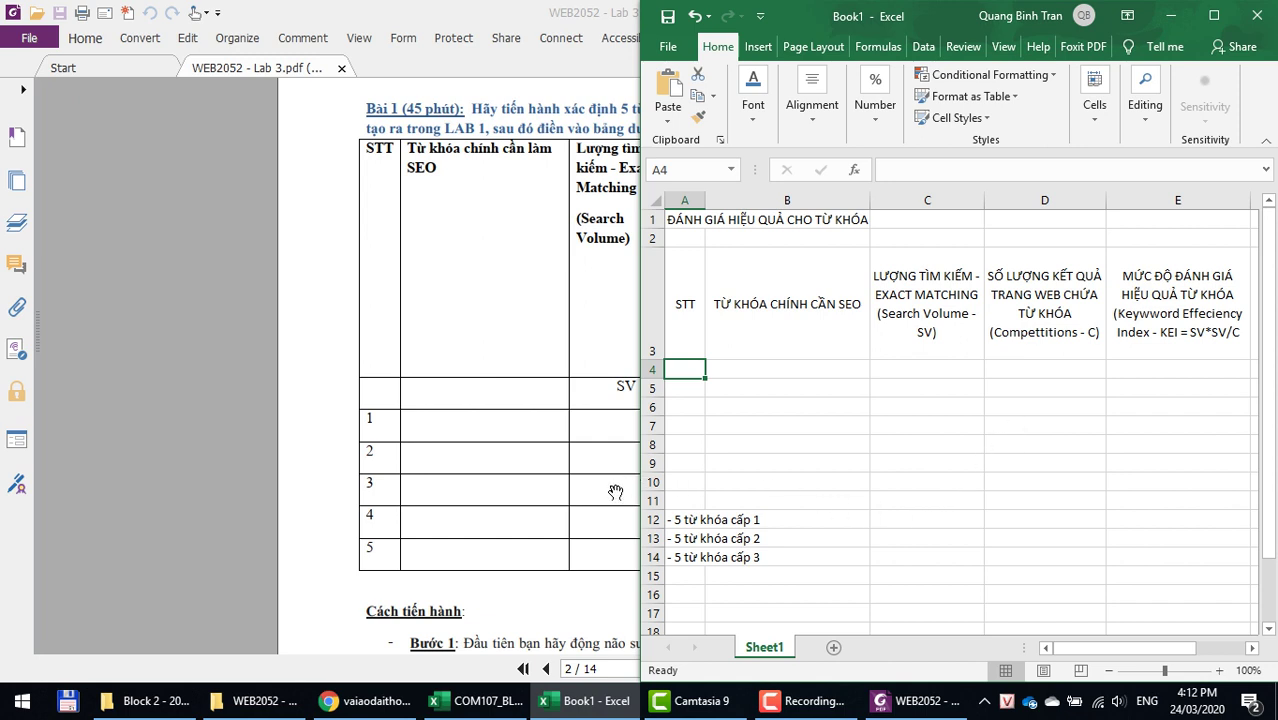
pyautogui.click(693, 521)
pyautogui.moveTo(693, 521); pyautogui.dragTo(681, 622)
pyautogui.click(866, 539)
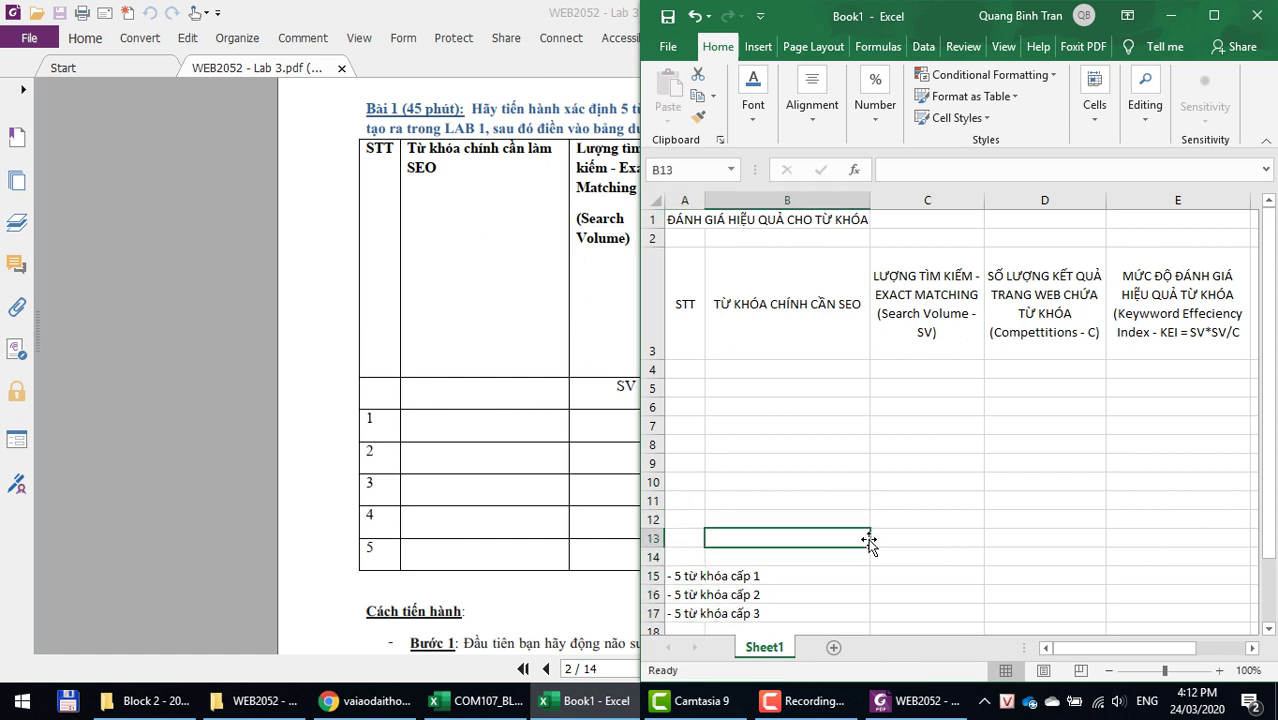
pyautogui.hotkey('ctrl', 's')
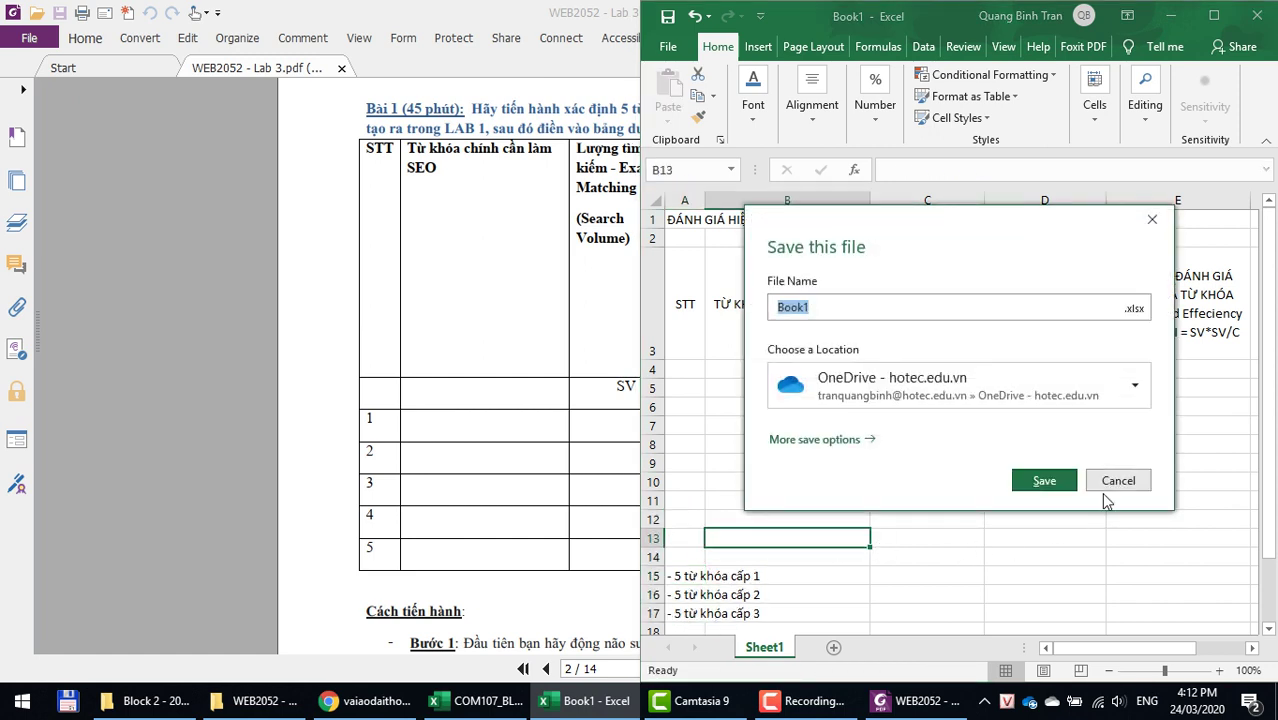
pyautogui.click(1106, 488)
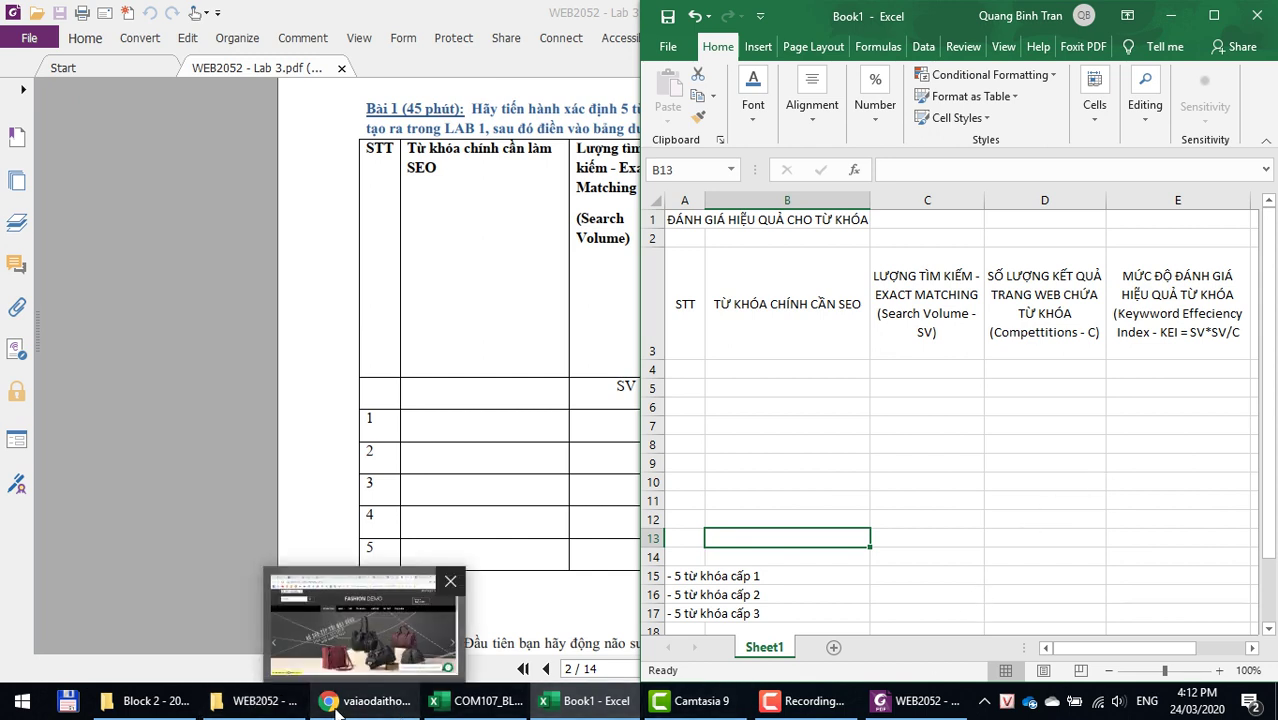
pyautogui.click(365, 615)
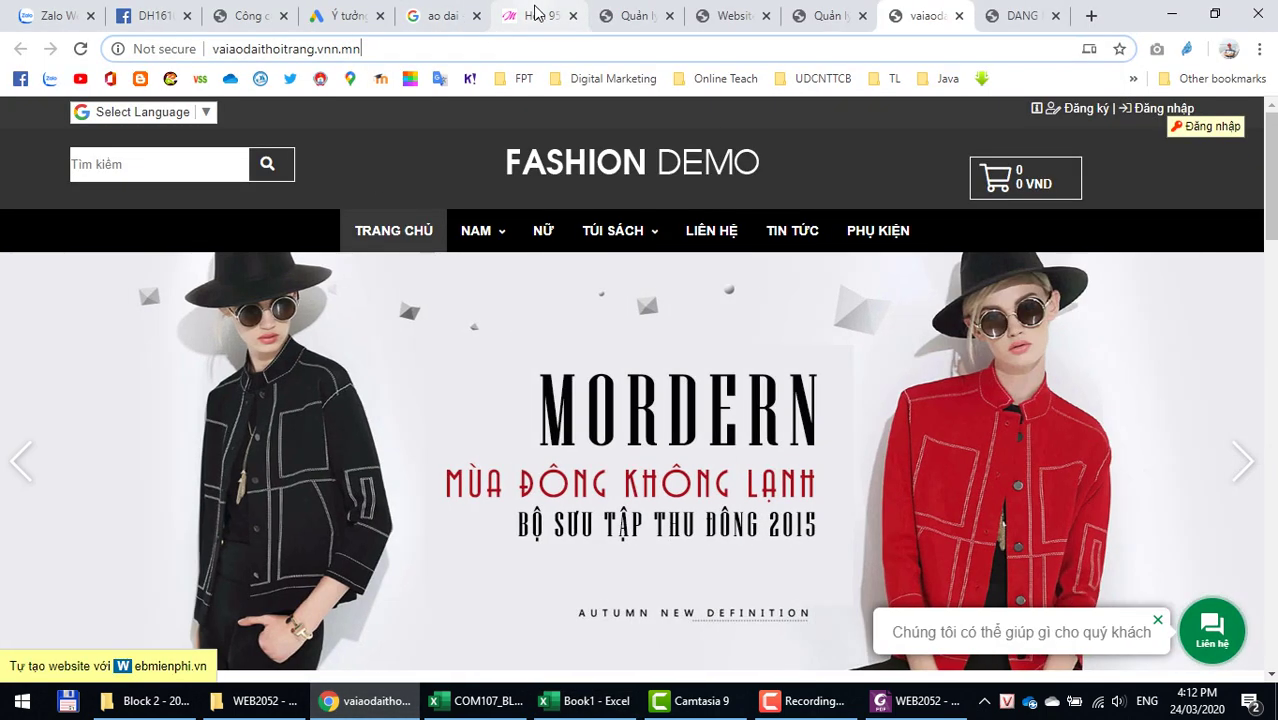
# Step: Visit the vaiaodaimymy.com shop tab and its address, then return to the Google Ads keyword ideas tab
pyautogui.click(537, 14)
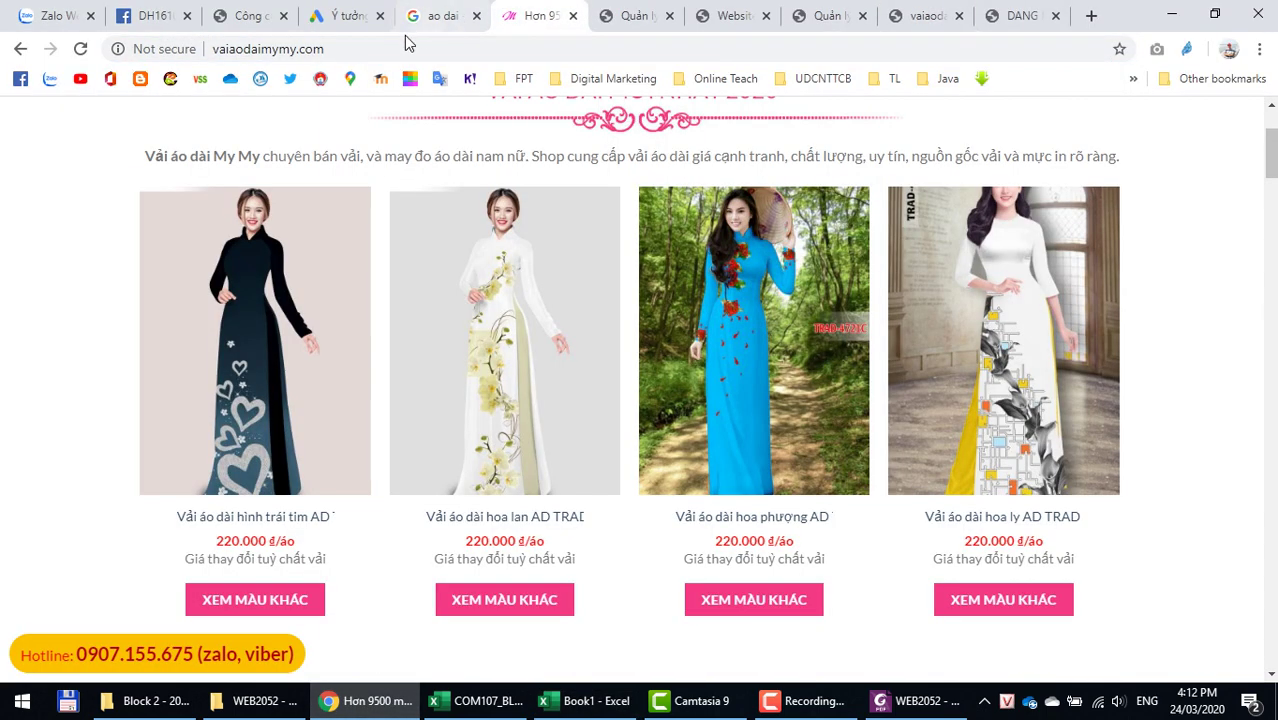
pyautogui.click(363, 47)
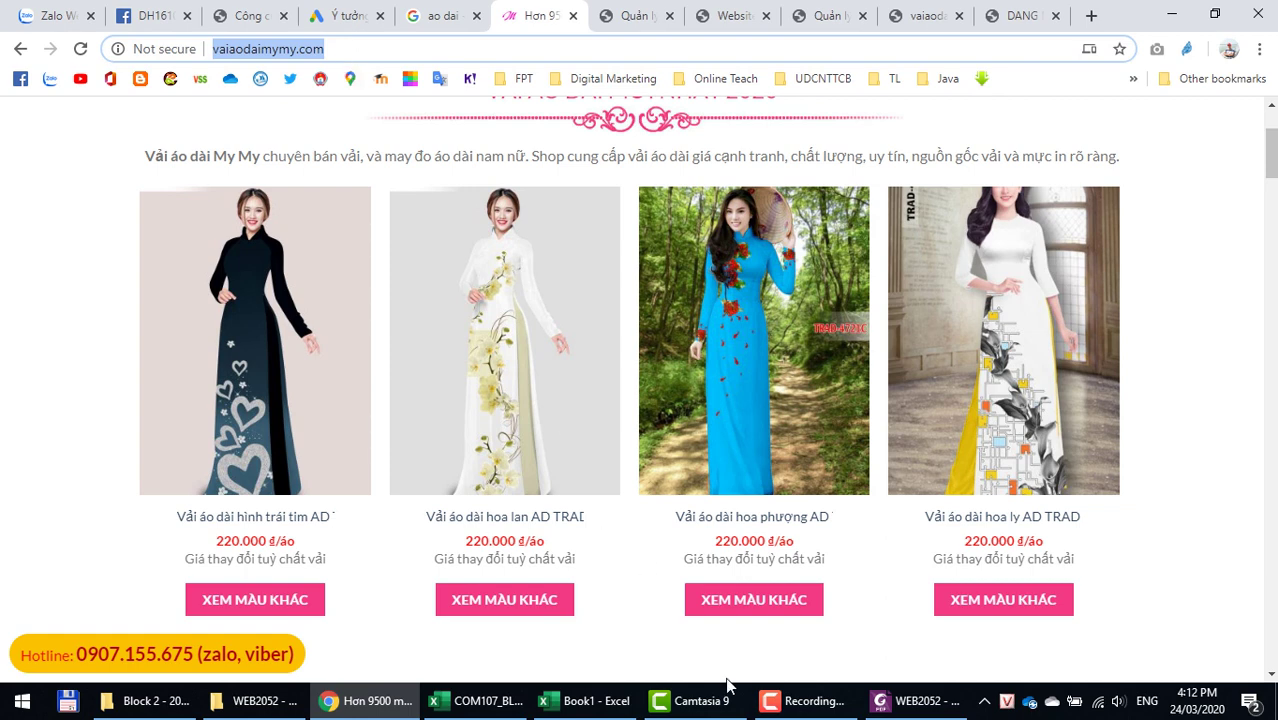
pyautogui.click(362, 705)
pyautogui.click(362, 705)
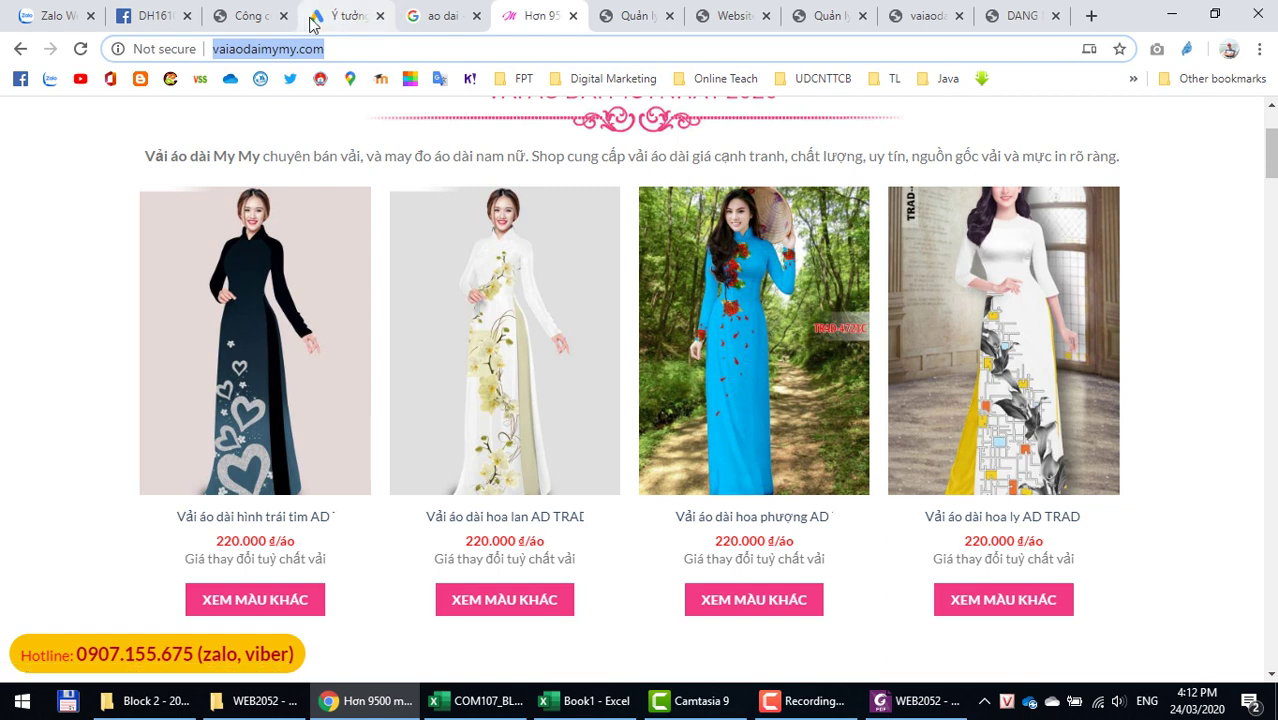
pyautogui.click(340, 18)
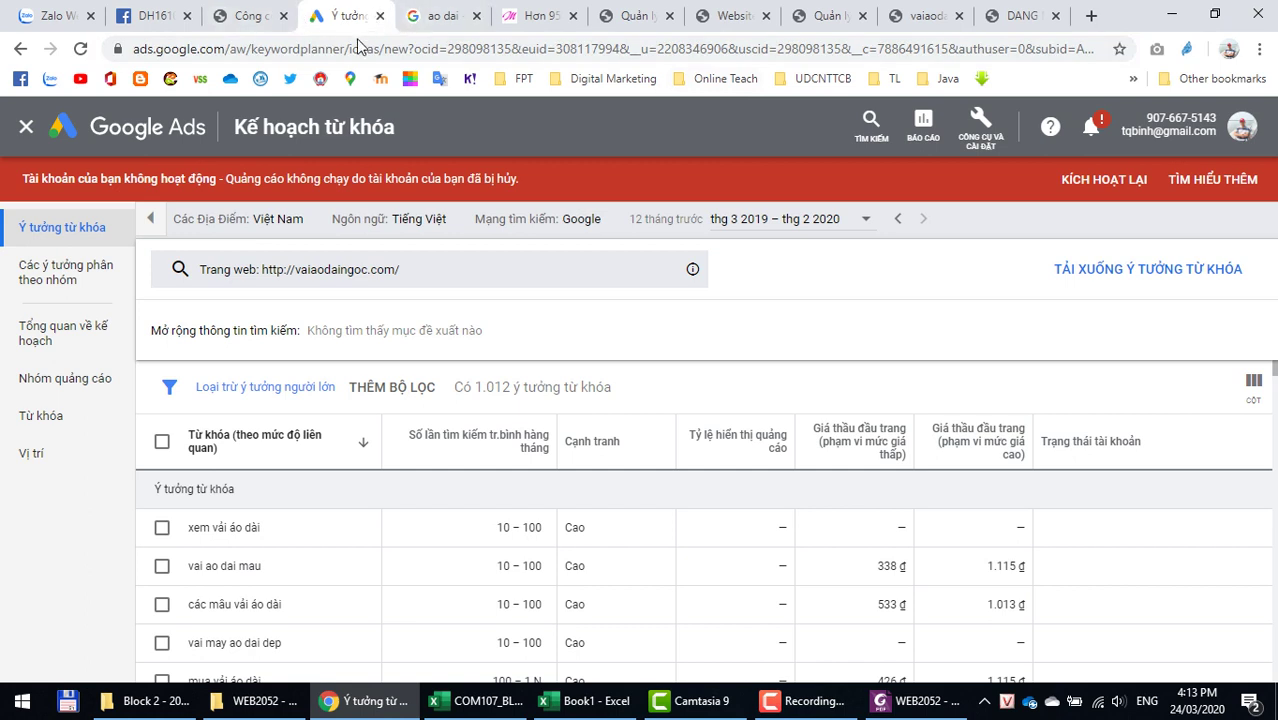
# Step: Go back several pages to the keyword tool search results
pyautogui.click(255, 50)
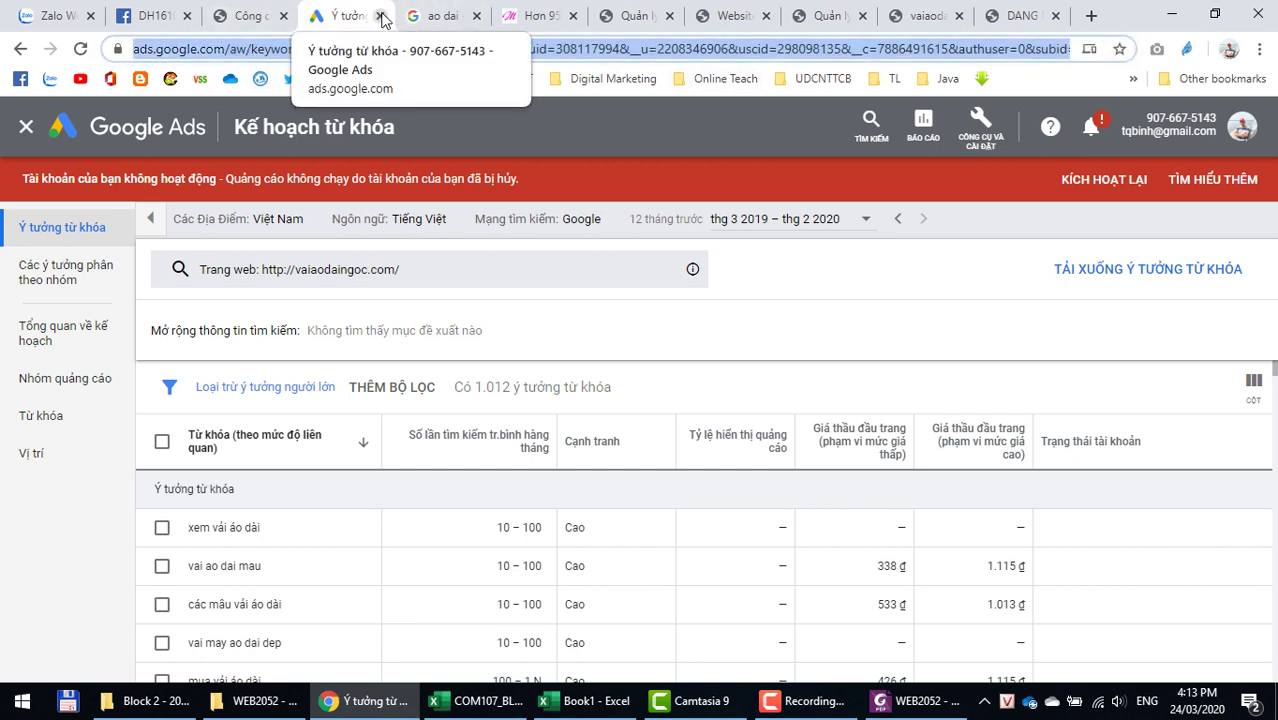
pyautogui.click(247, 20)
pyautogui.click(343, 16)
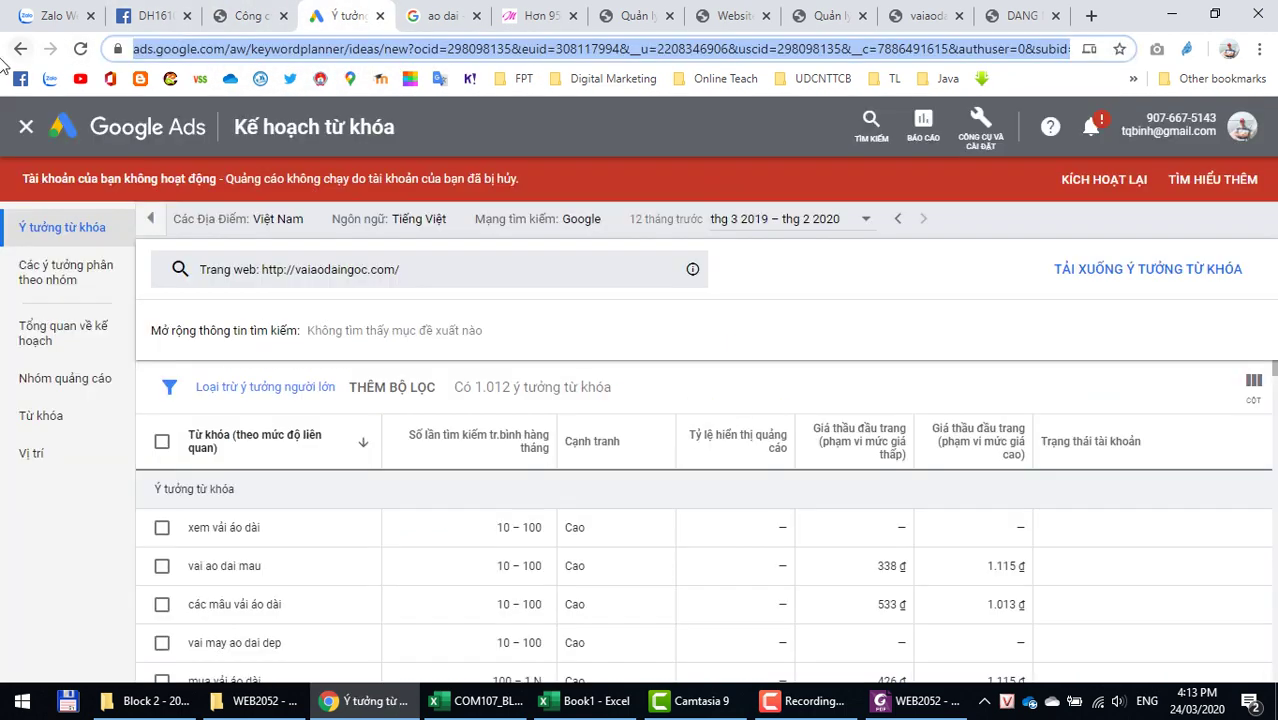
pyautogui.click(20, 50)
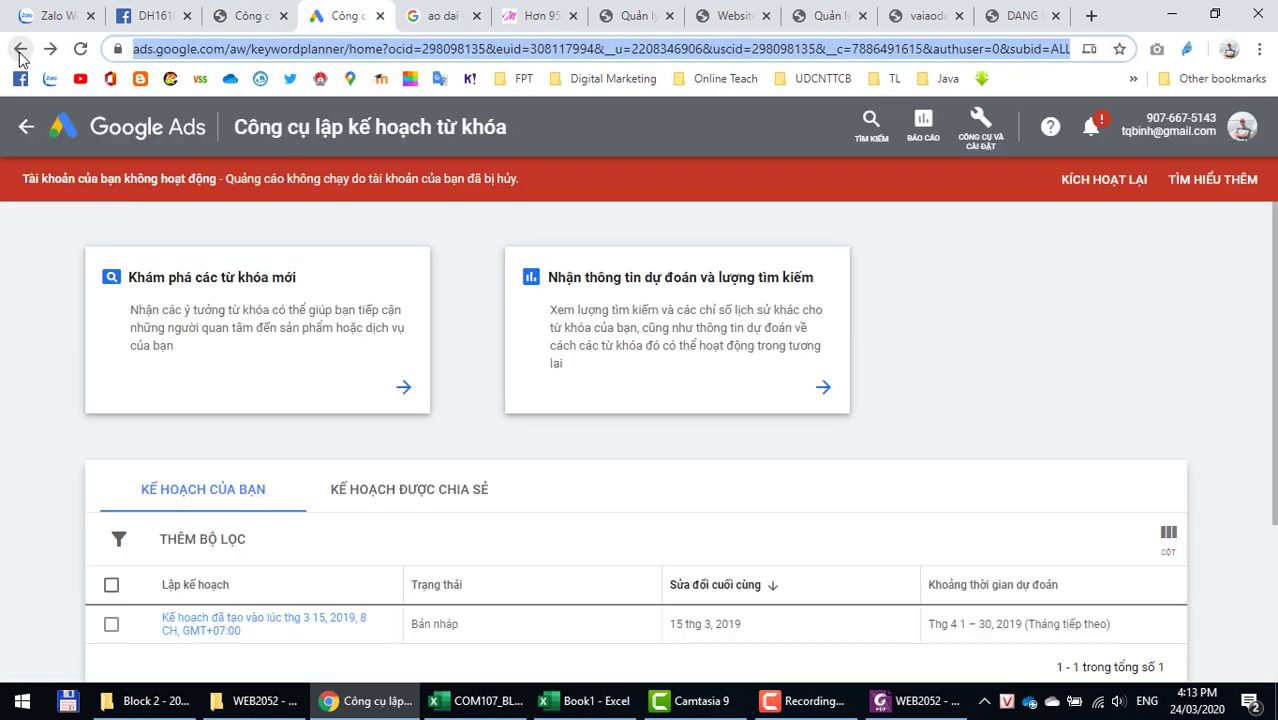
pyautogui.click(20, 52)
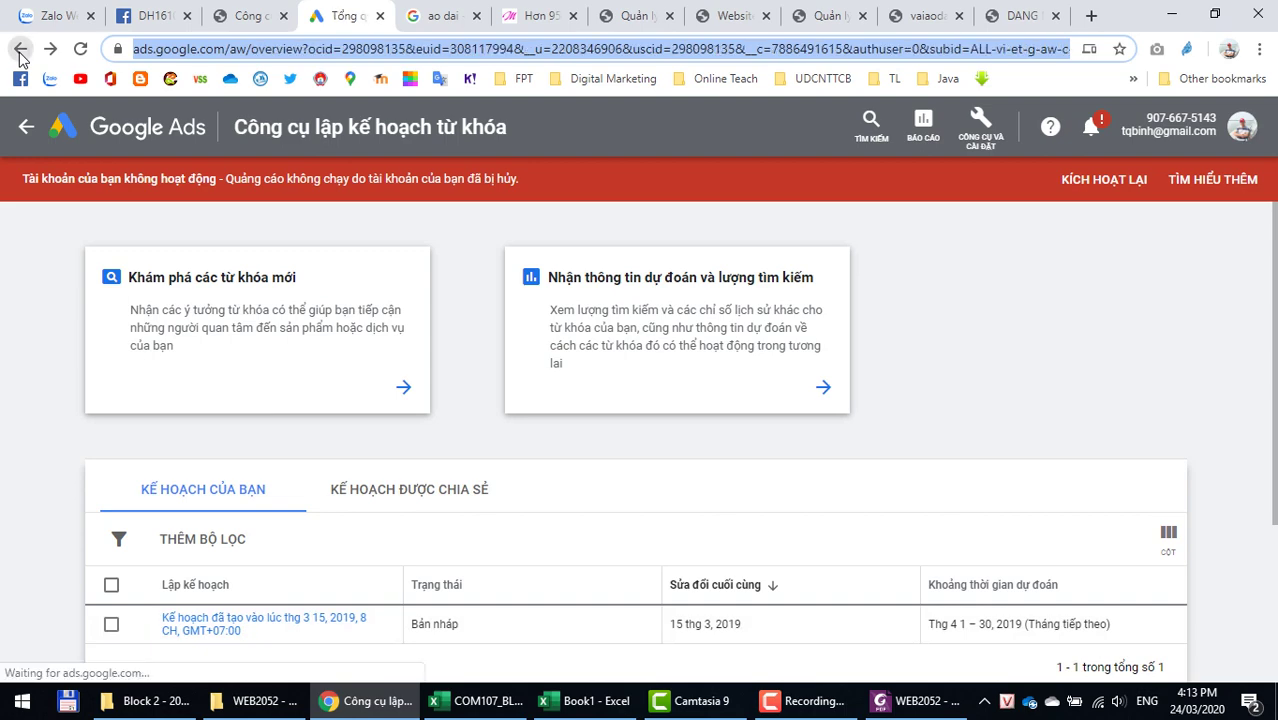
pyautogui.click(20, 52)
pyautogui.click(20, 52)
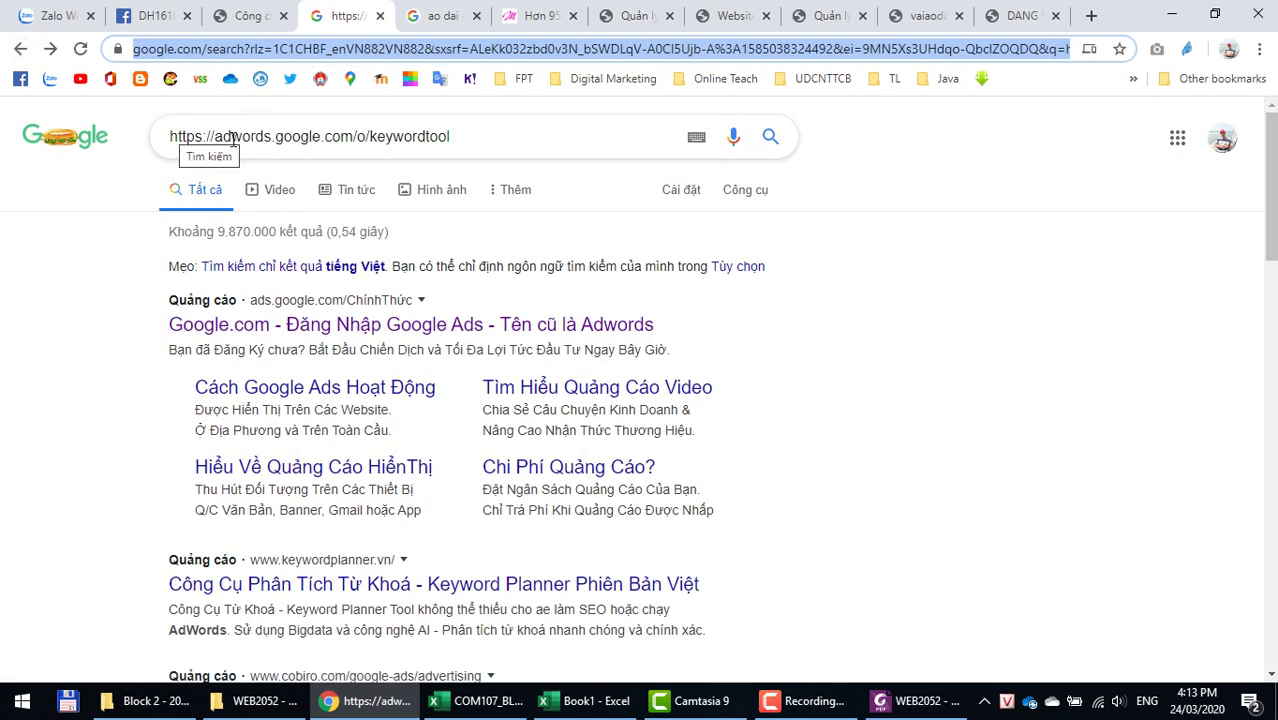
# Step: Load the keyword tool link from the search query and select the ads.google.com home address
pyautogui.click(479, 128)
pyautogui.moveTo(479, 128); pyautogui.dragTo(97, 138)
pyautogui.hotkey('ctrl', 'c')
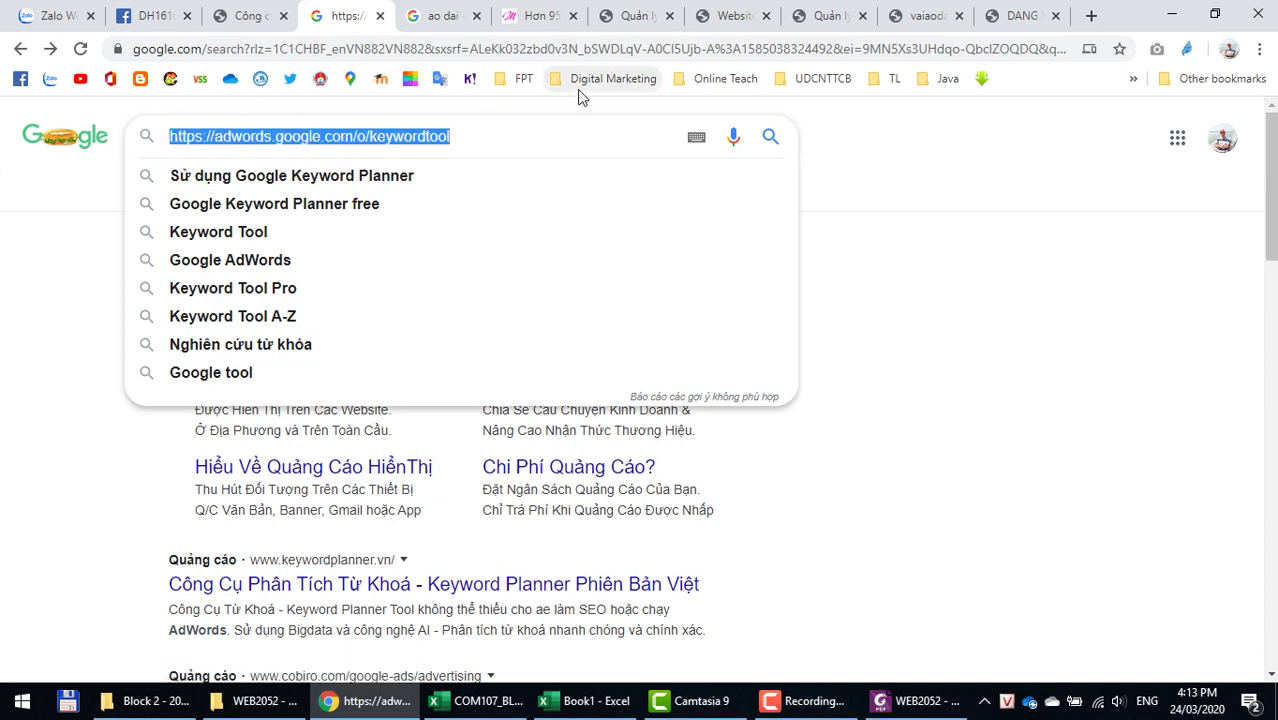
pyautogui.click(458, 49)
pyautogui.hotkey('ctrl', 'v')
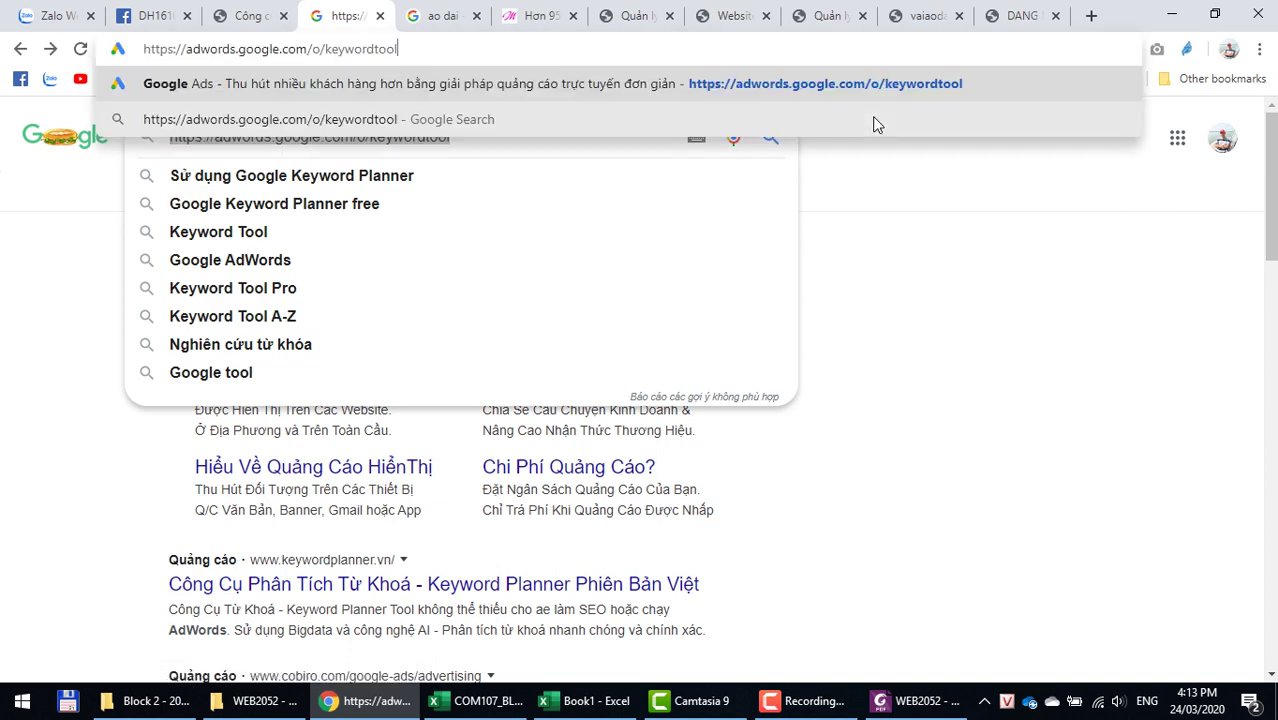
pyautogui.press('Return')
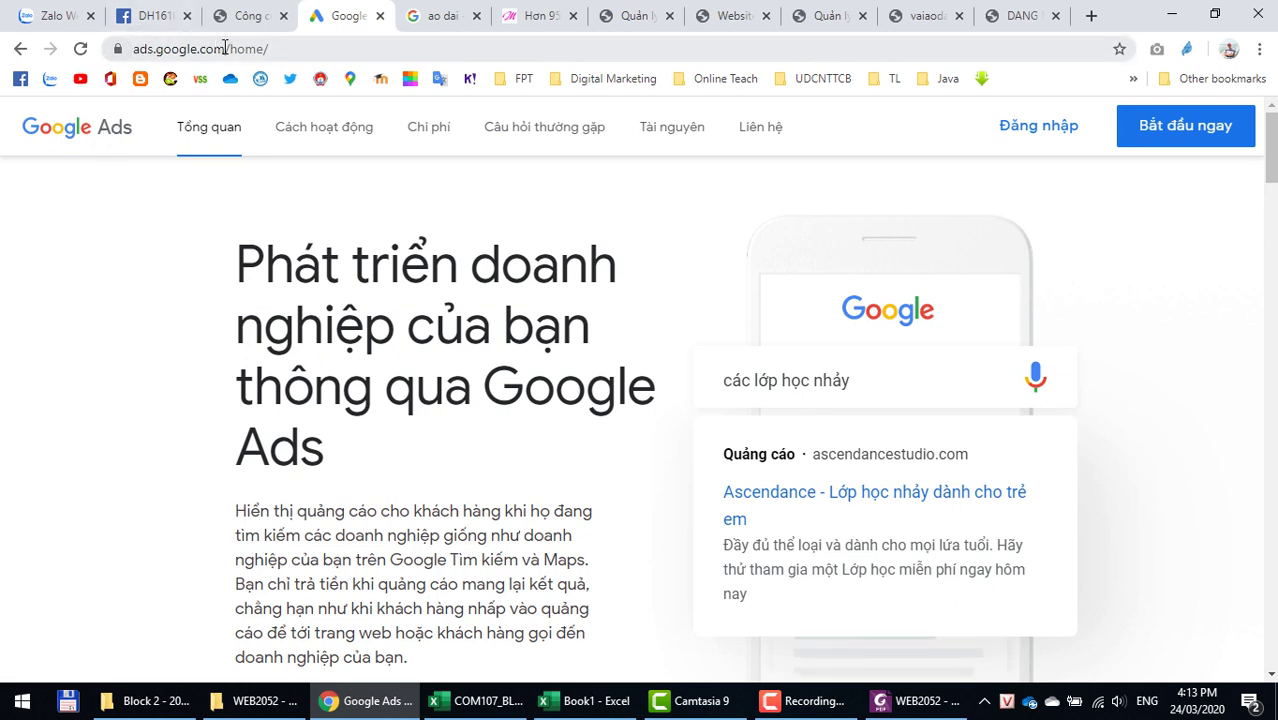
pyautogui.click(292, 50)
pyautogui.hotkey('ctrl', 'c')
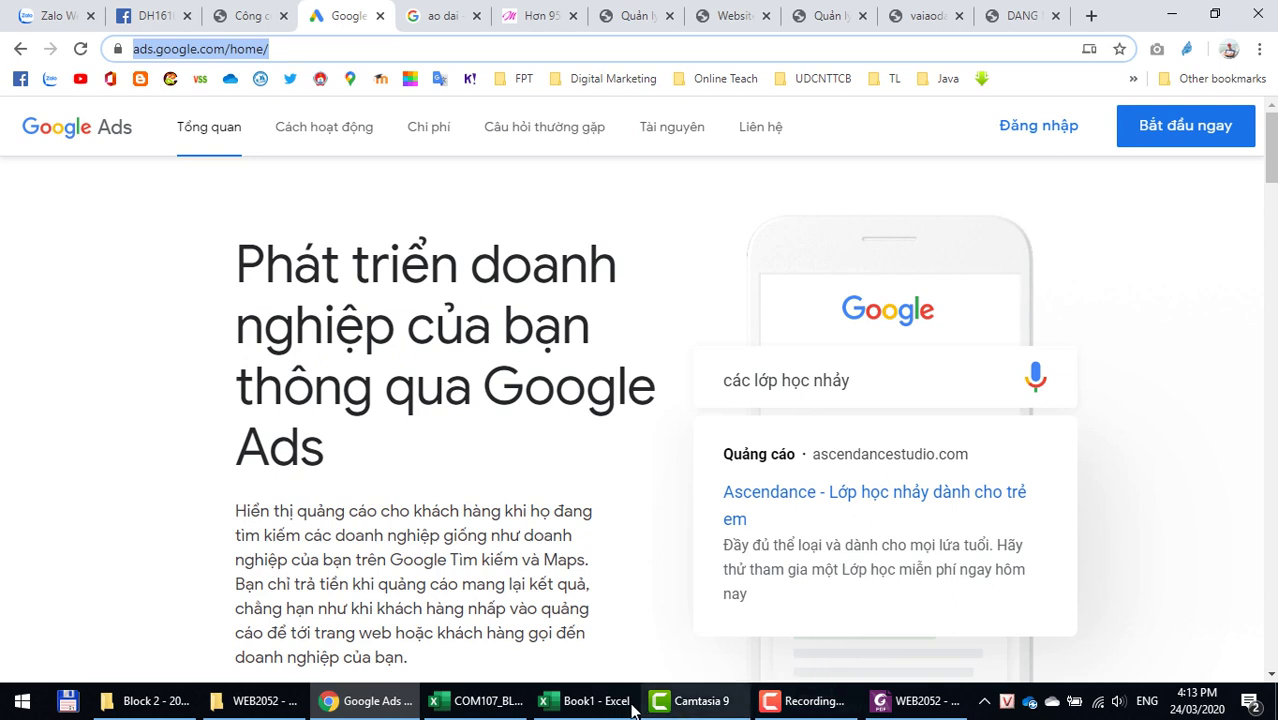
# Step: Paste the Google Ads home link into B11, number it 1 in A11, then sign in to Google Ads
pyautogui.click(585, 701)
pyautogui.click(727, 500)
pyautogui.hotkey('ctrl', 'v')
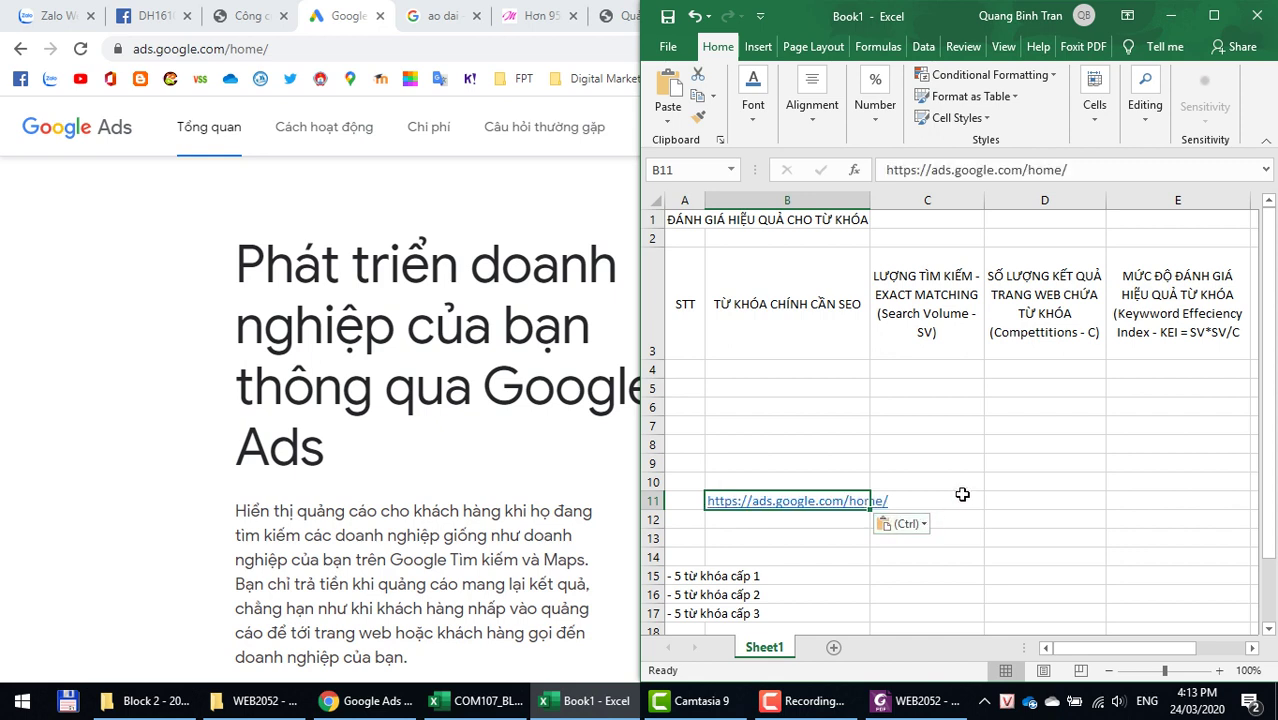
pyautogui.press('Tab')
pyautogui.click(680, 504)
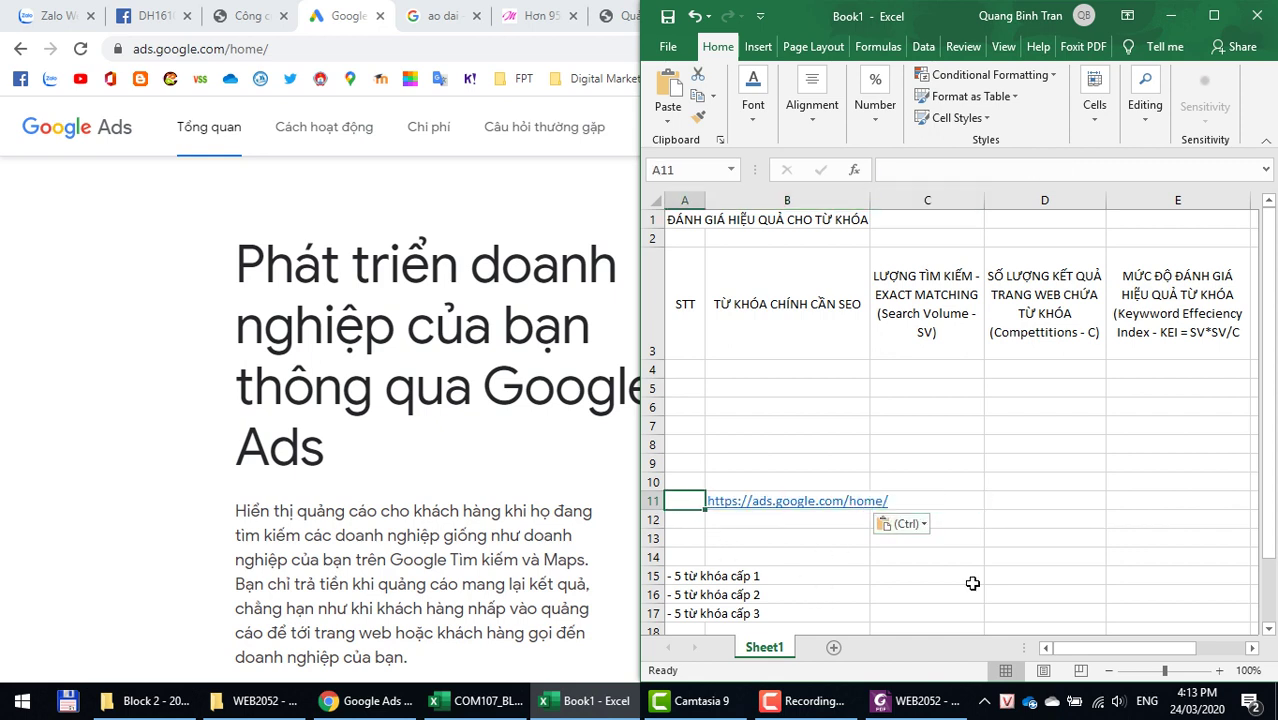
pyautogui.write('1')
pyautogui.press('Return')
pyautogui.hotkey('alt', 'Tab')
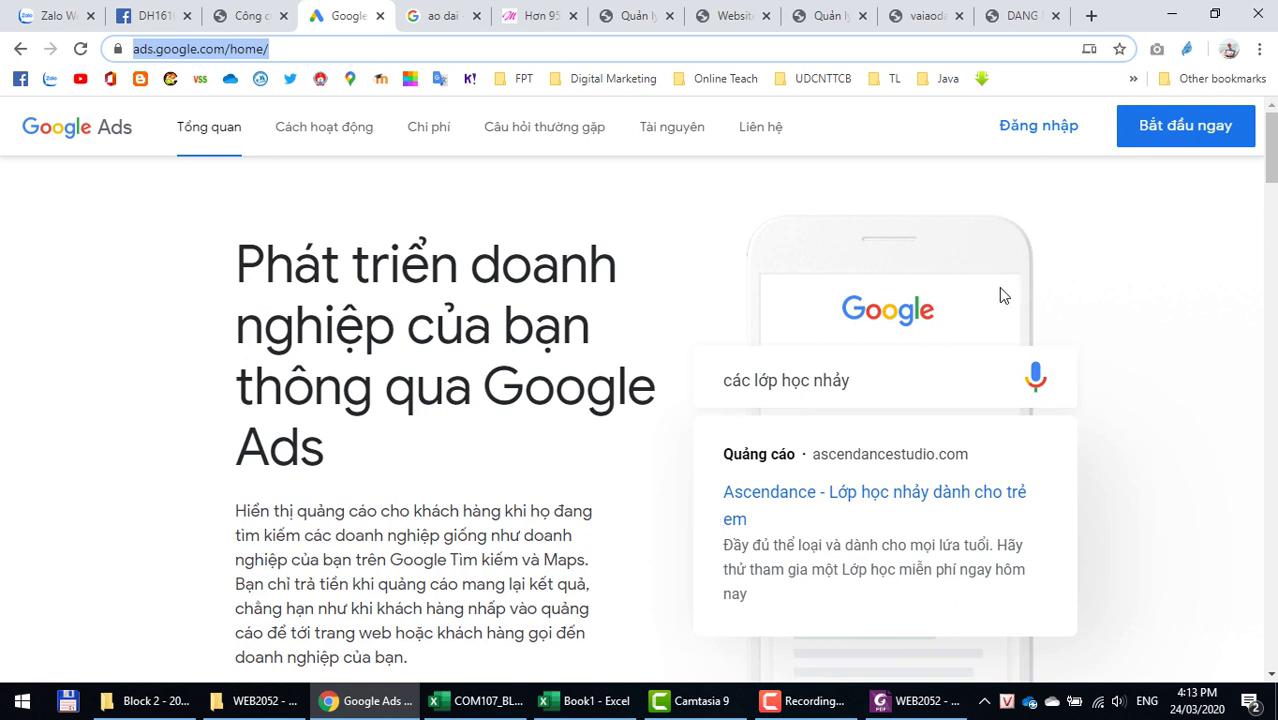
pyautogui.click(1021, 131)
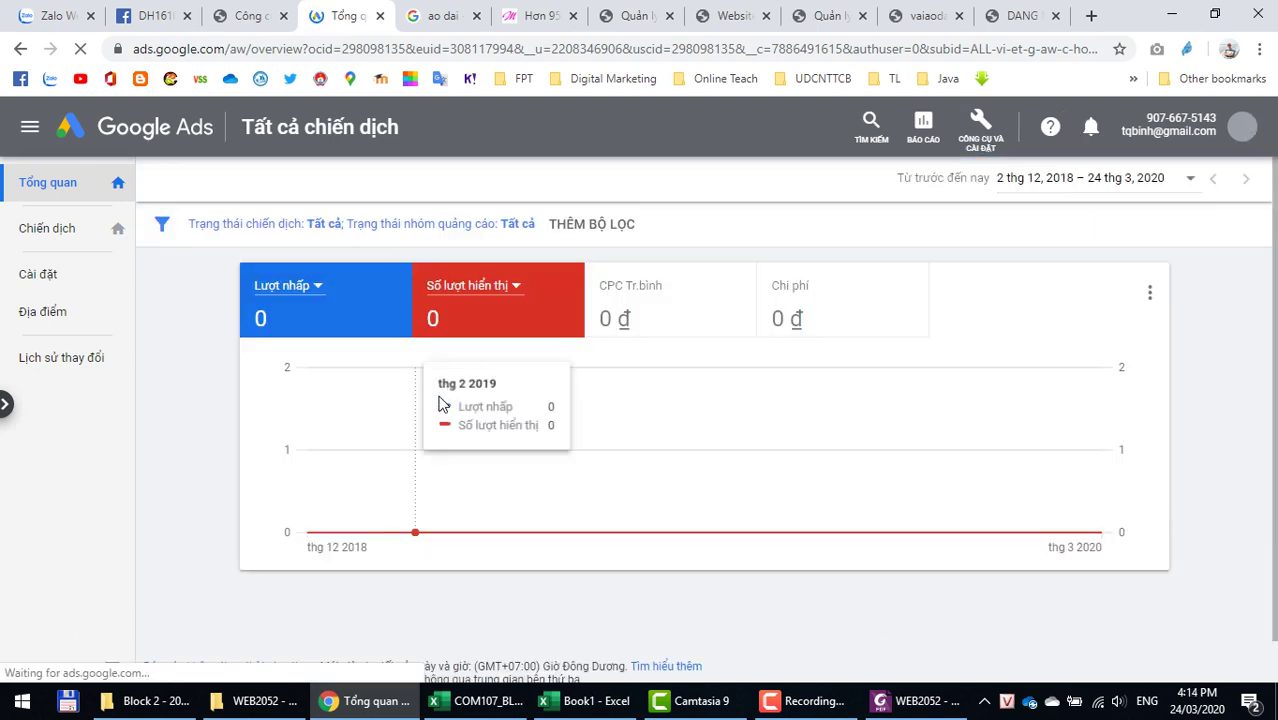
# Step: From the Google Ads account overview, open Keyword Planner under Tools & Settings
pyautogui.click(808, 18)
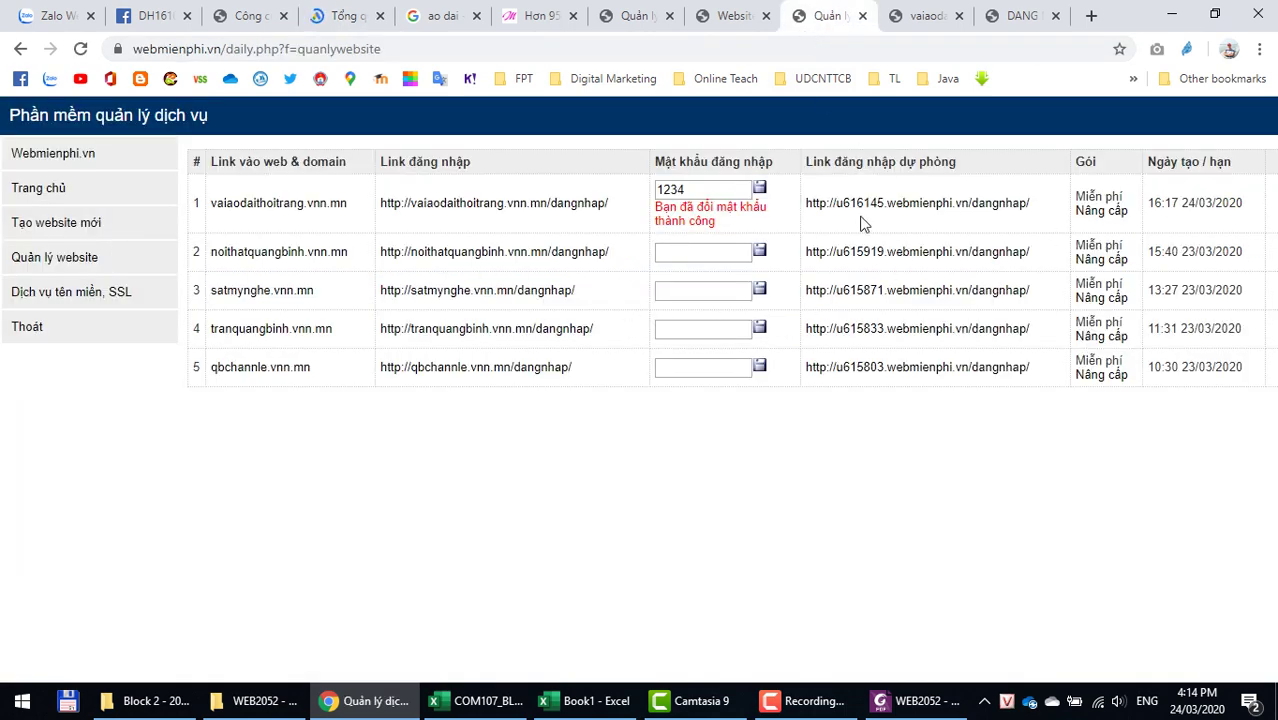
pyautogui.click(722, 18)
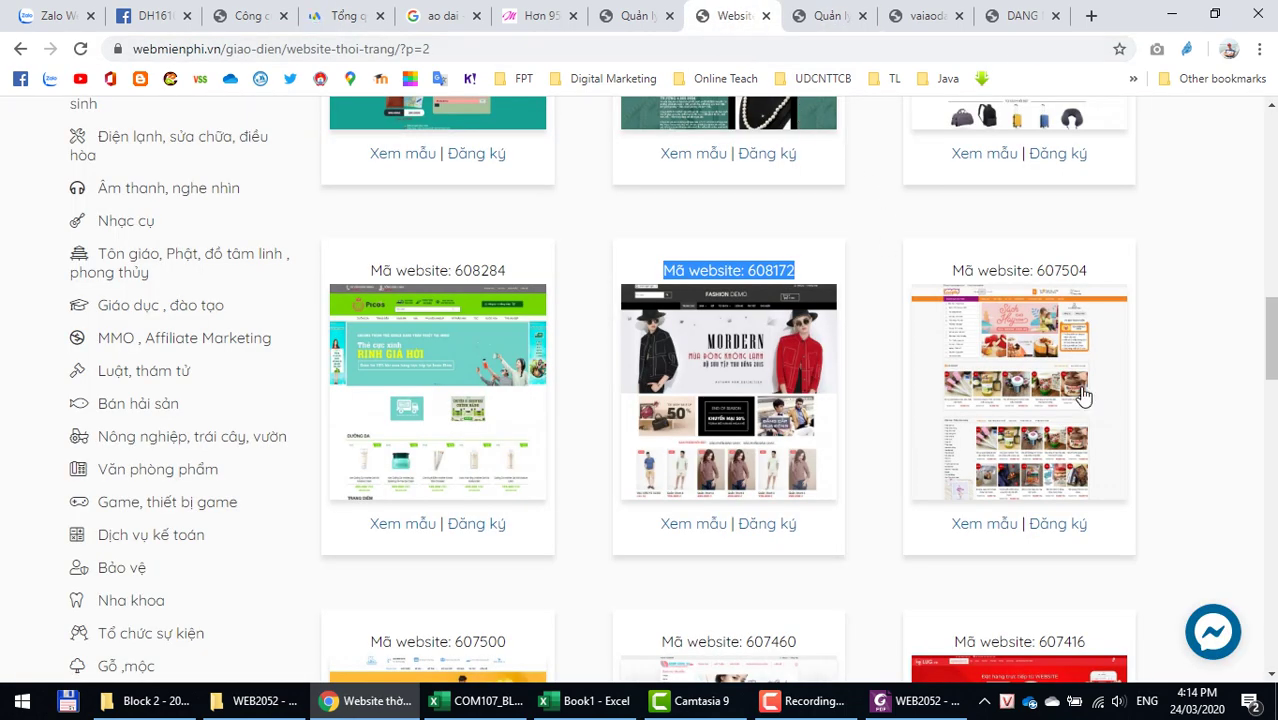
pyautogui.click(818, 16)
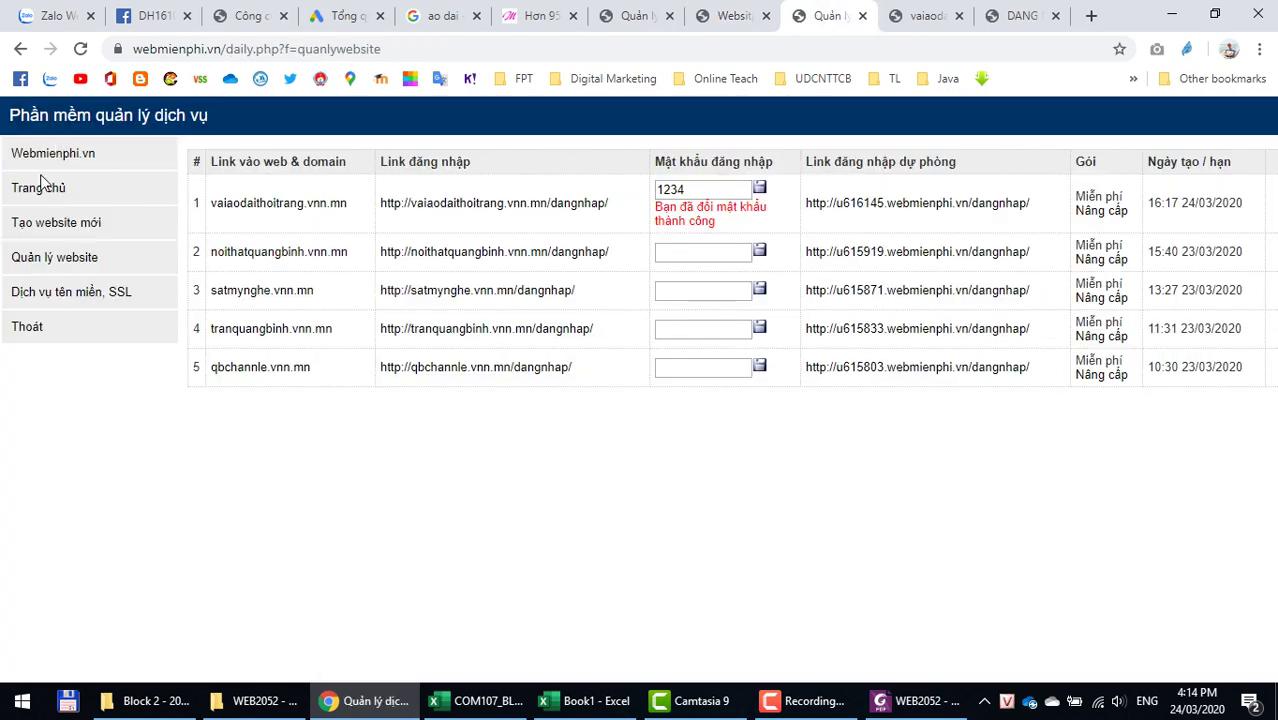
pyautogui.click(926, 16)
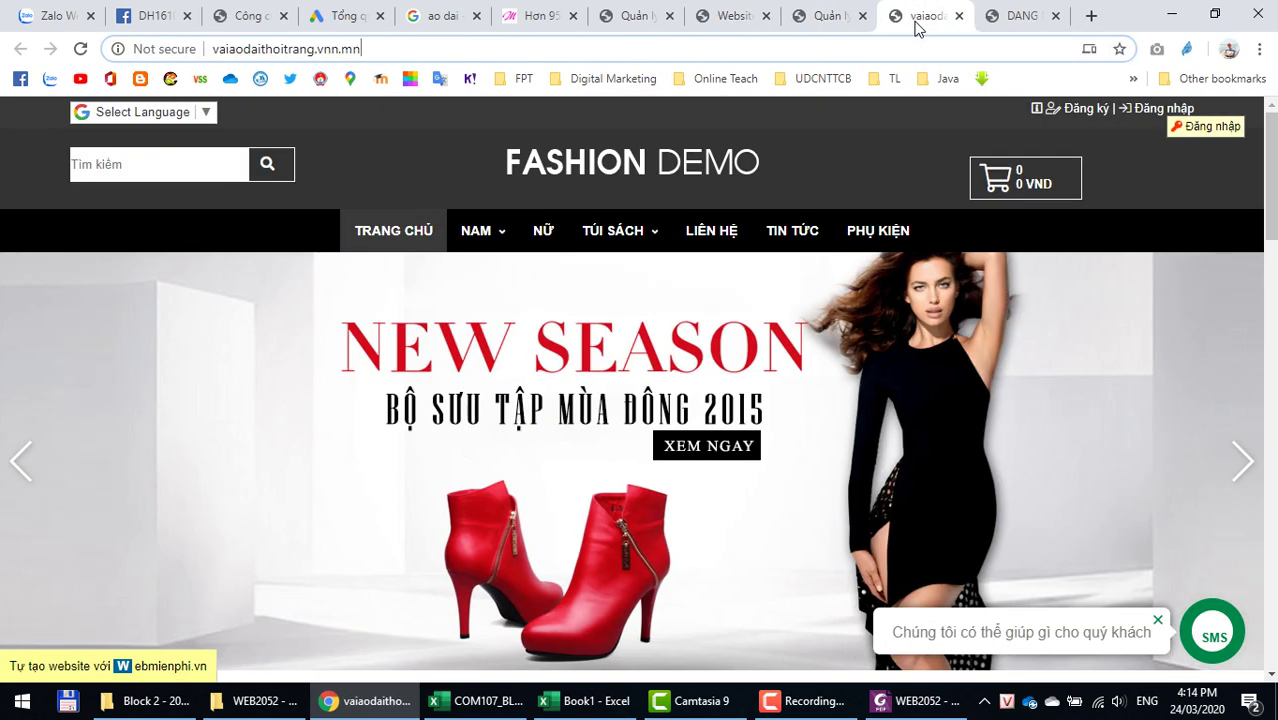
pyautogui.click(341, 16)
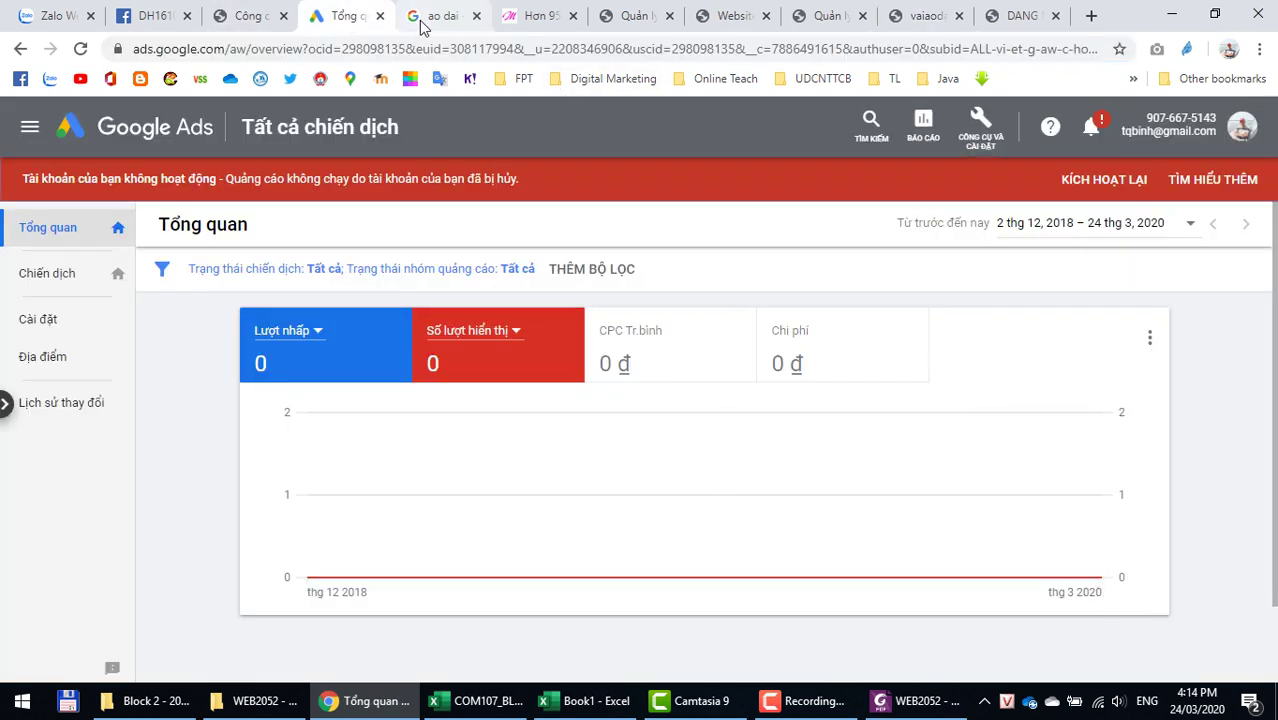
pyautogui.moveTo(671, 514)
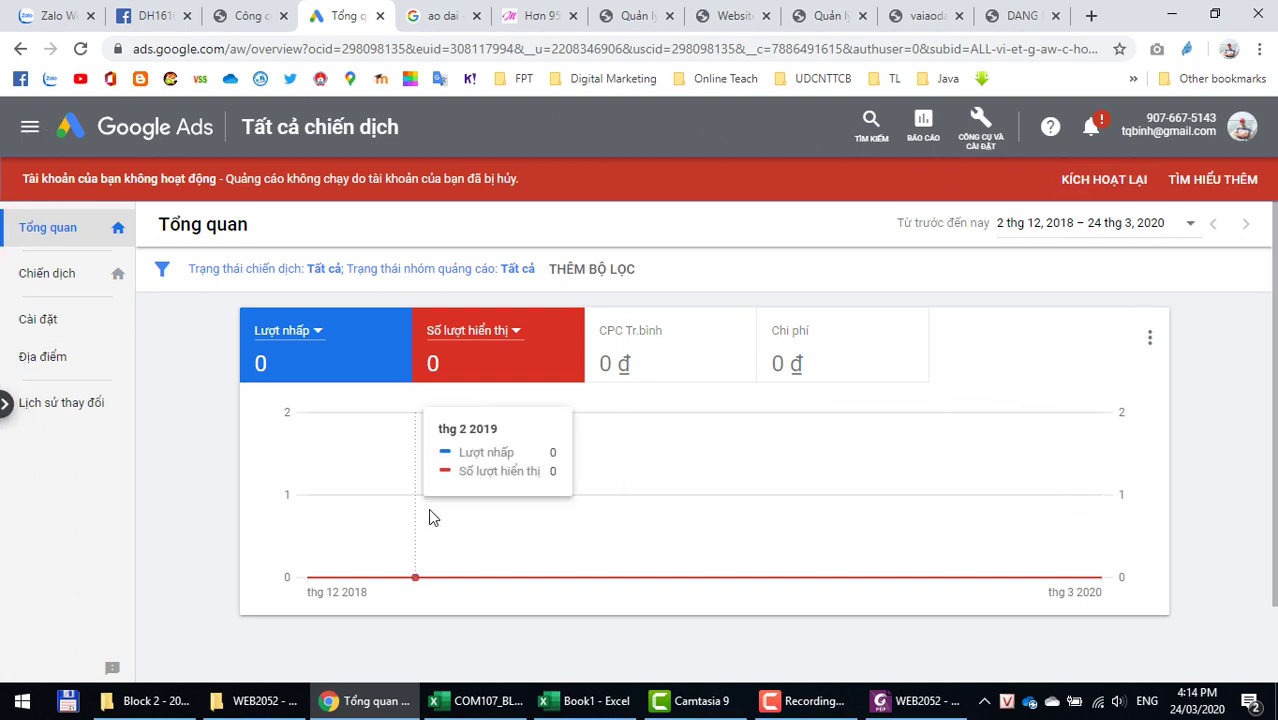
pyautogui.click(989, 142)
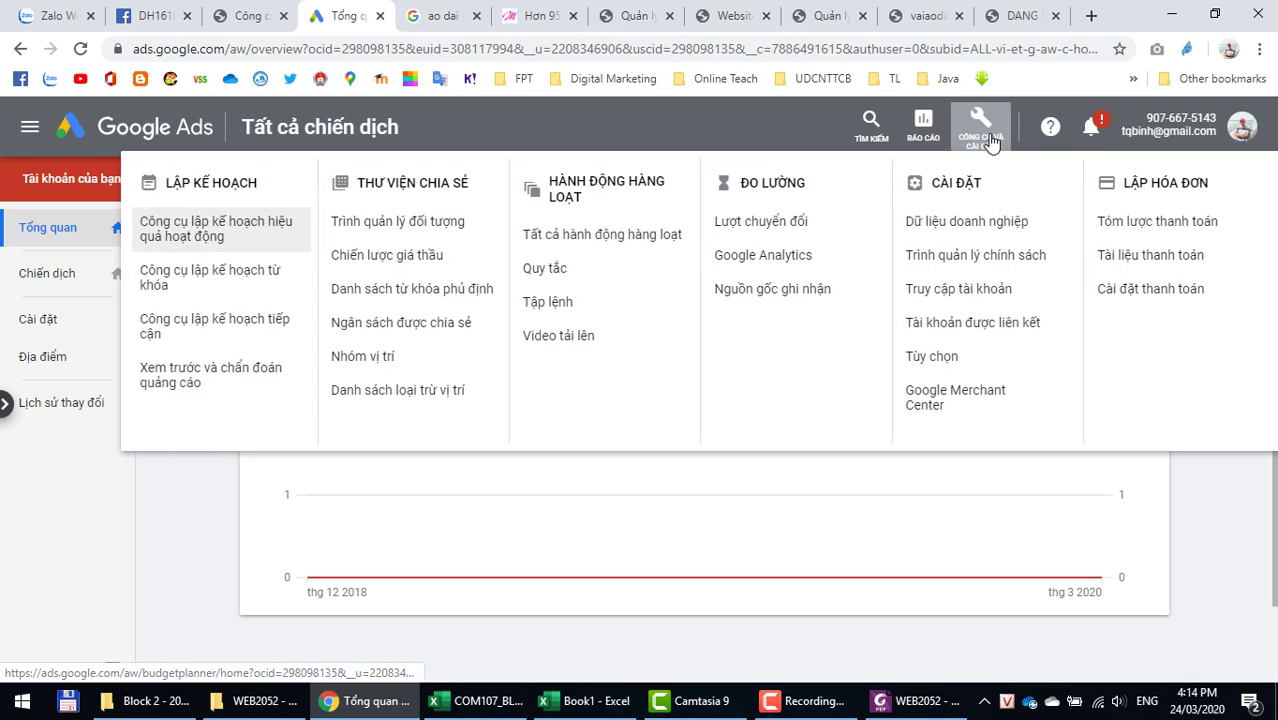
pyautogui.click(189, 286)
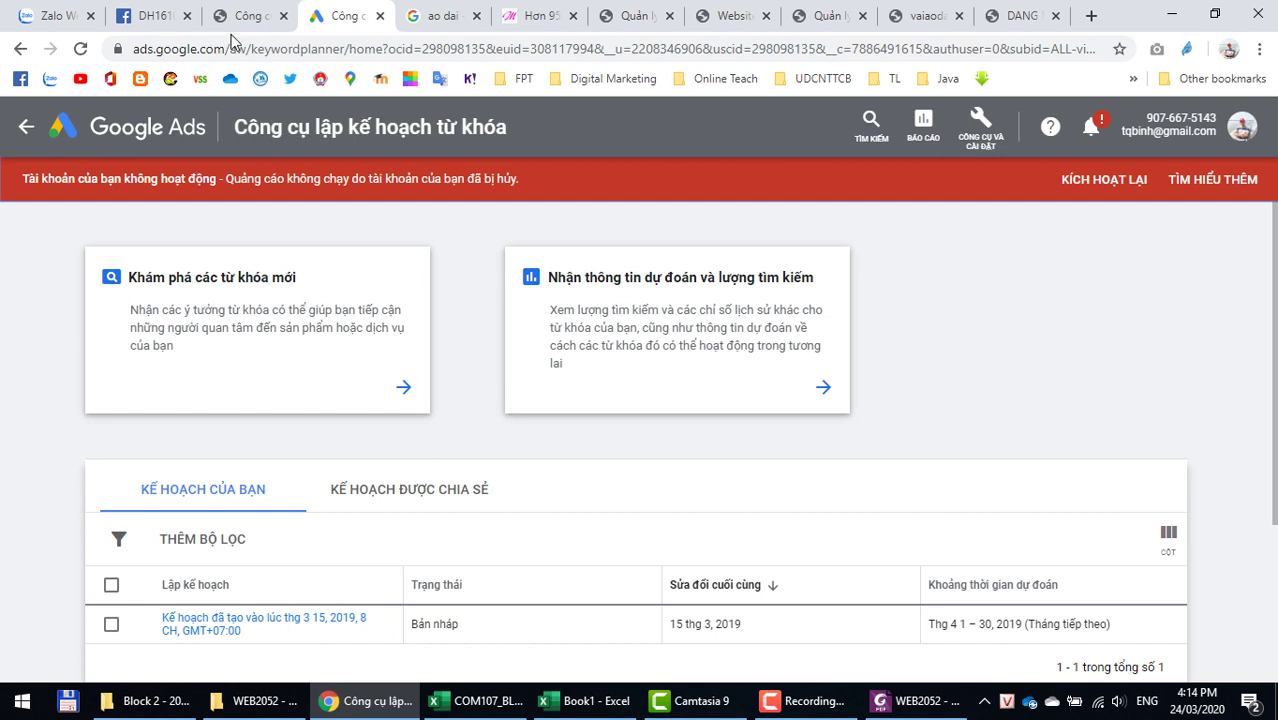
# Step: Discover new keywords for 'ao dai' and get the results
pyautogui.click(158, 286)
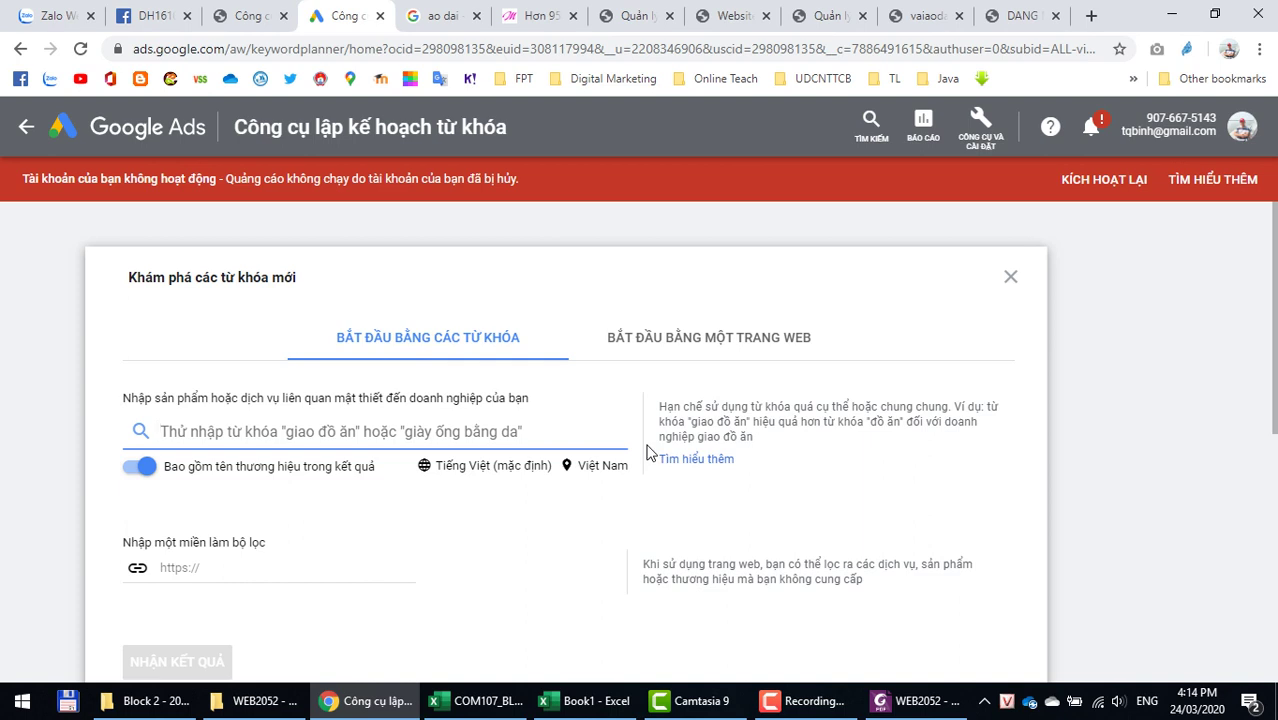
pyautogui.scroll(-1, 647, 453)
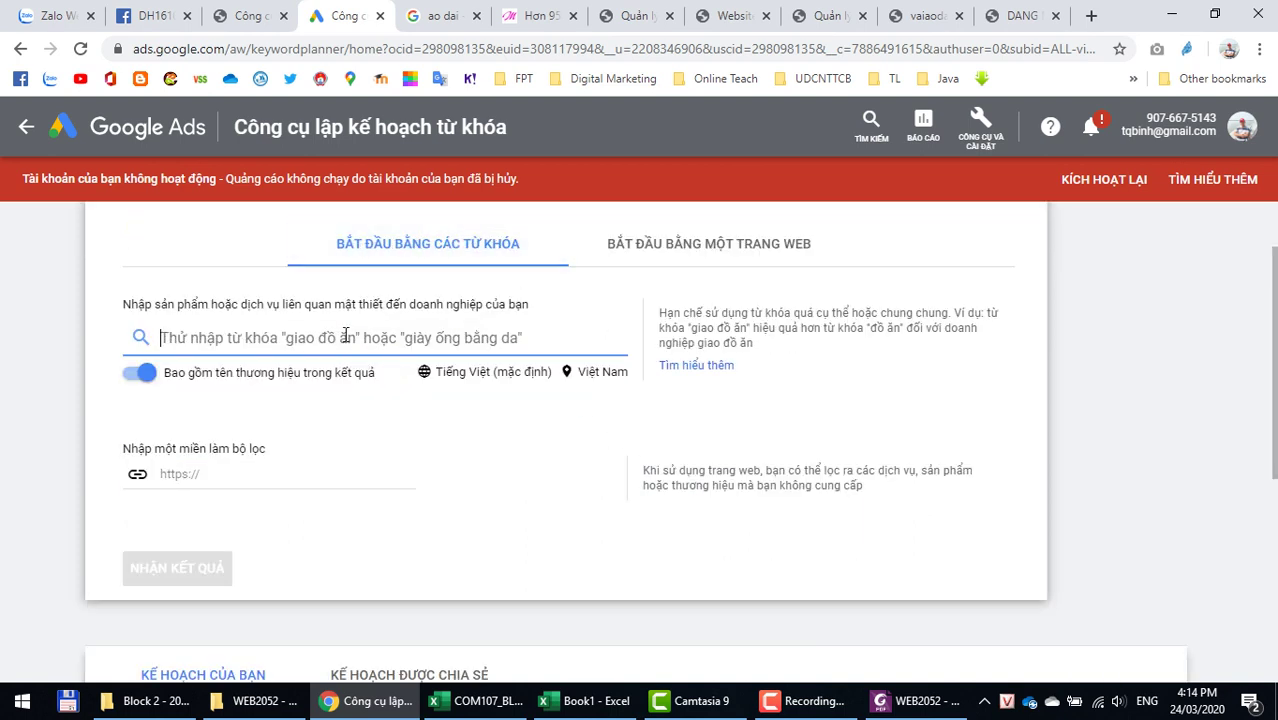
pyautogui.write('a')
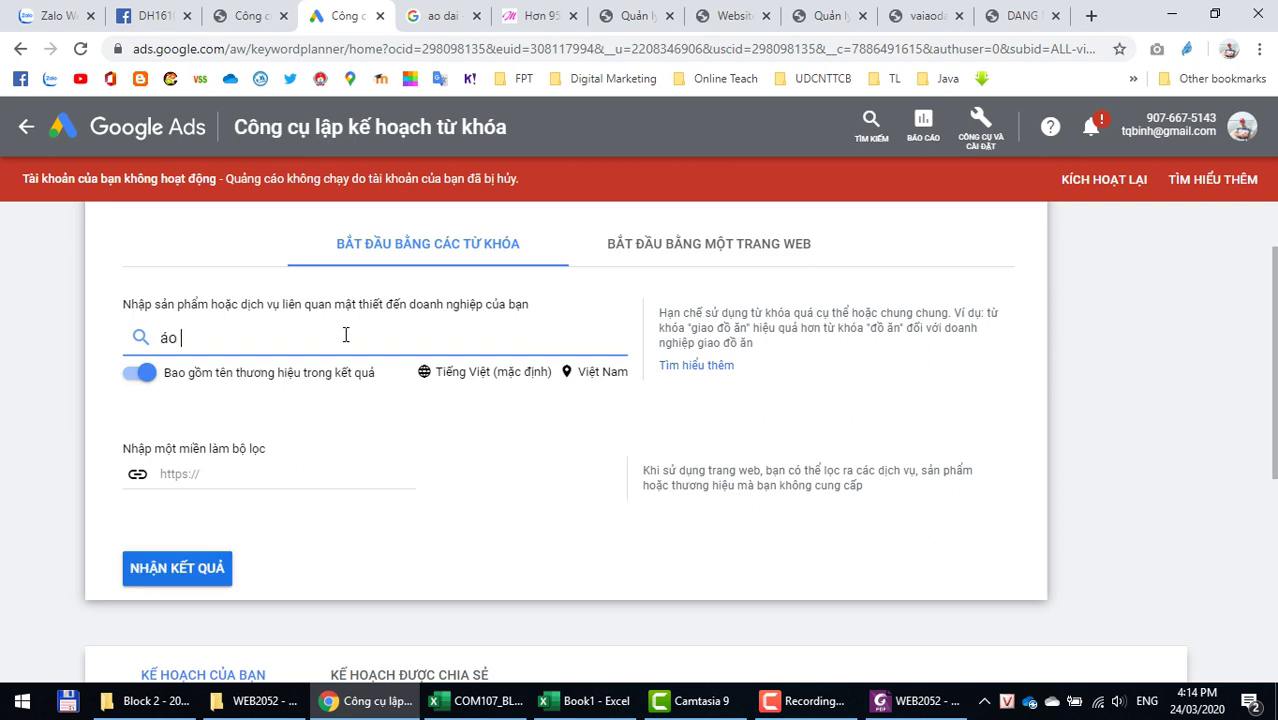
pyautogui.press('BackSpace')
pyautogui.write('ao dai')
pyautogui.click(157, 581)
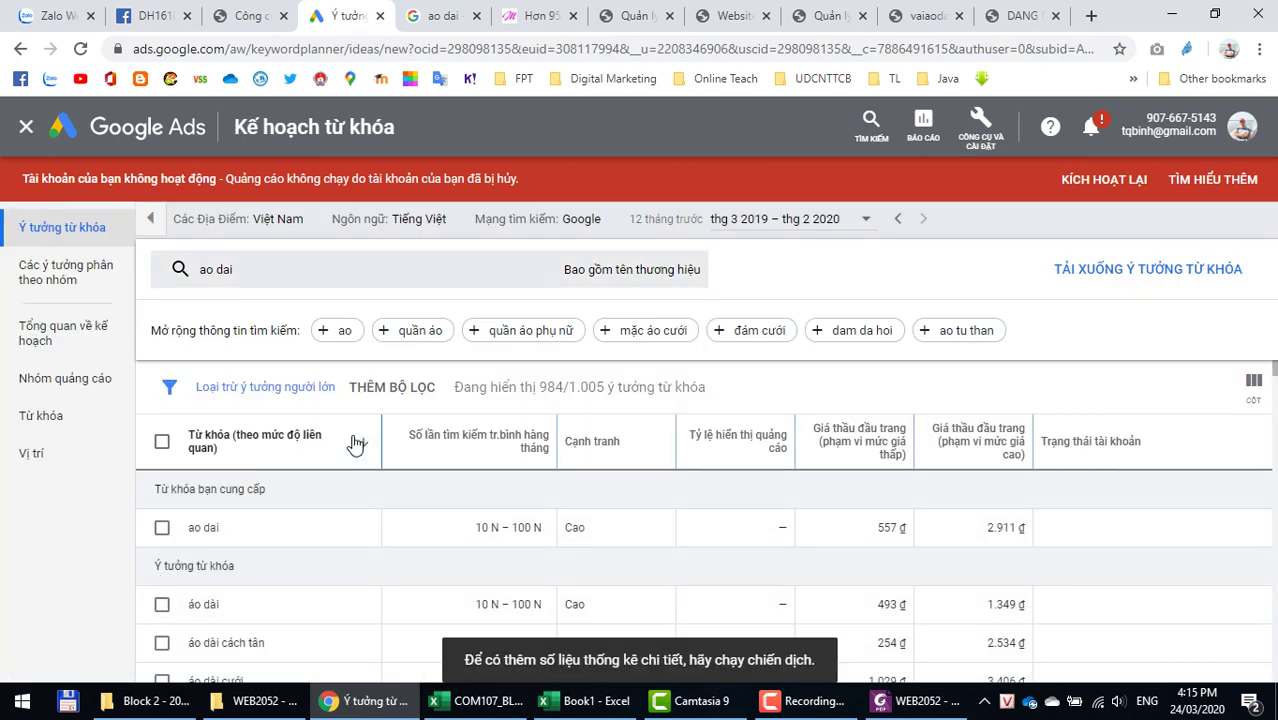
# Step: Review the keyword ideas table, highlighting 'ao dai' and 'áo dài cách tân nữ'
pyautogui.scroll(-1, 322, 514)
pyautogui.scroll(-4, 320, 517)
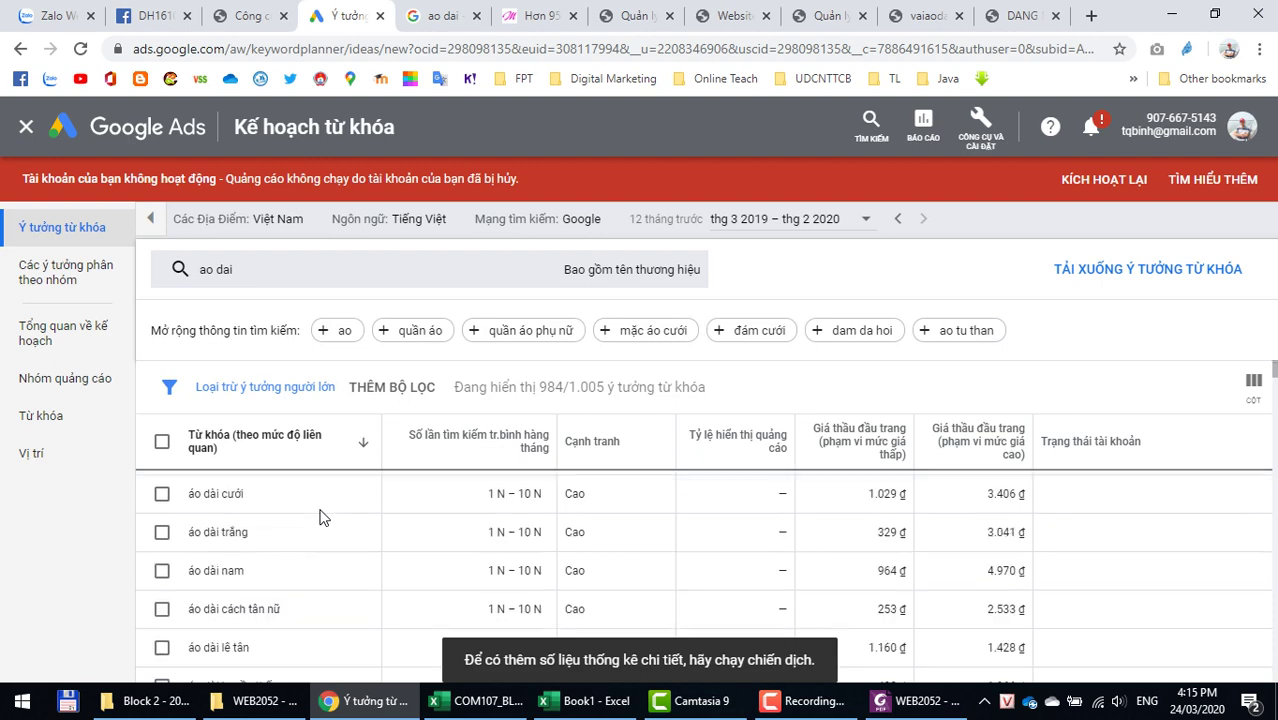
pyautogui.scroll(-6, 313, 520)
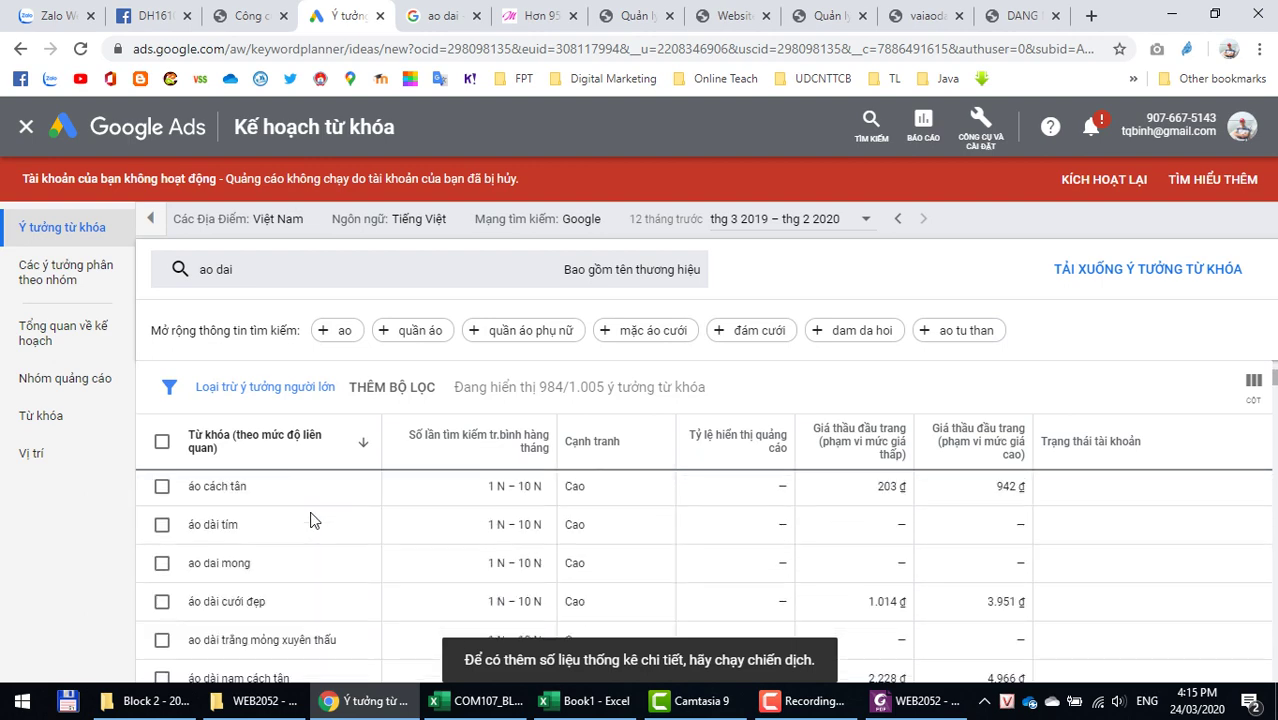
pyautogui.scroll(6, 310, 520)
pyautogui.scroll(5, 308, 516)
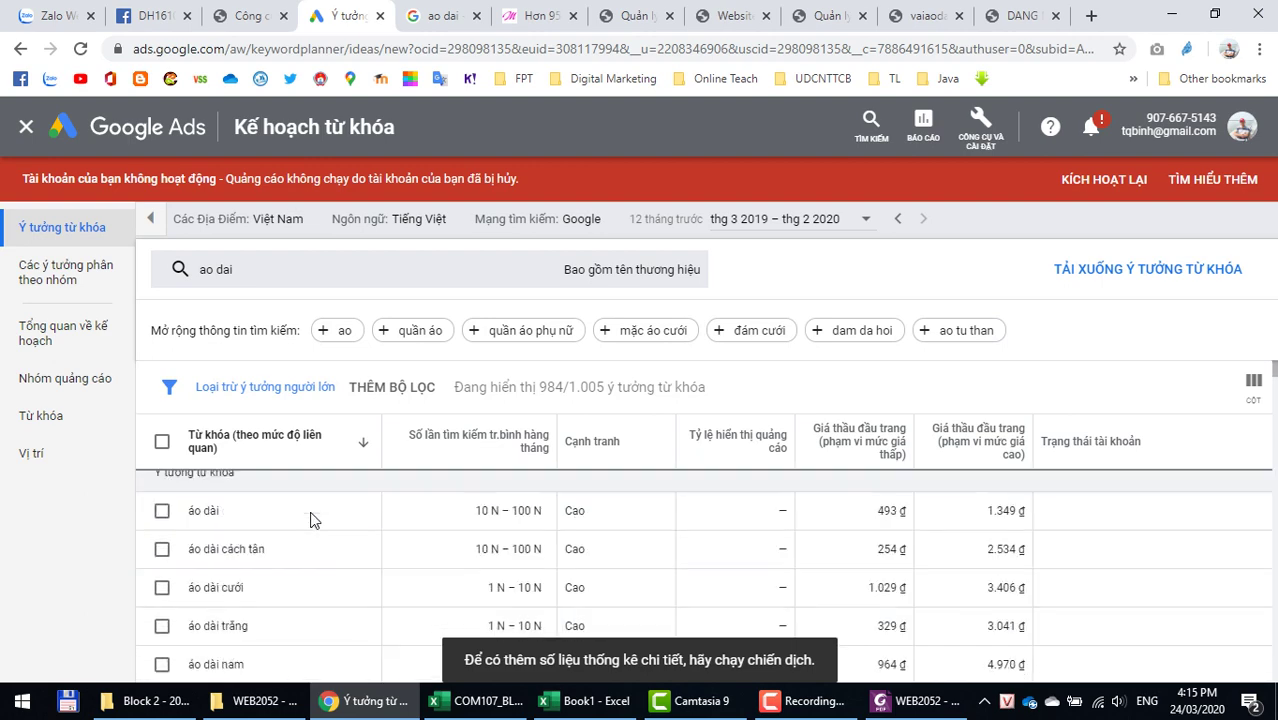
pyautogui.moveTo(190, 527); pyautogui.dragTo(266, 539)
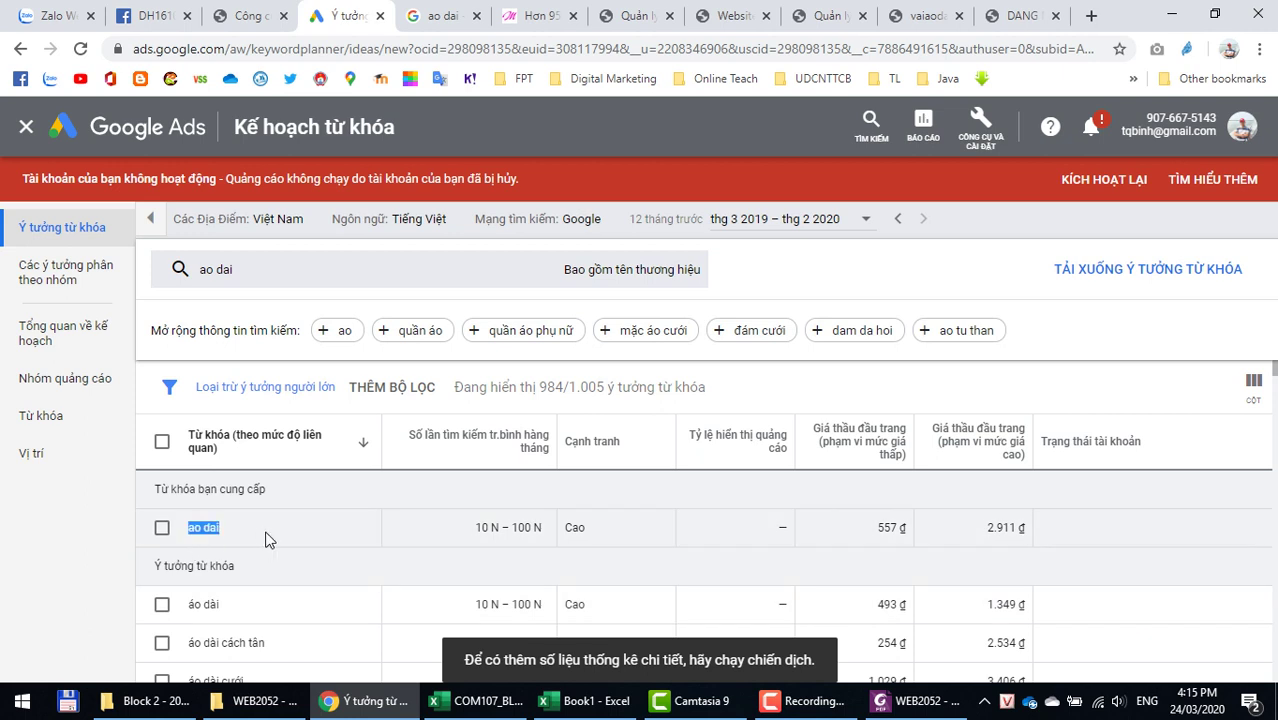
pyautogui.moveTo(190, 643); pyautogui.dragTo(285, 645)
pyautogui.scroll(-2, 355, 630)
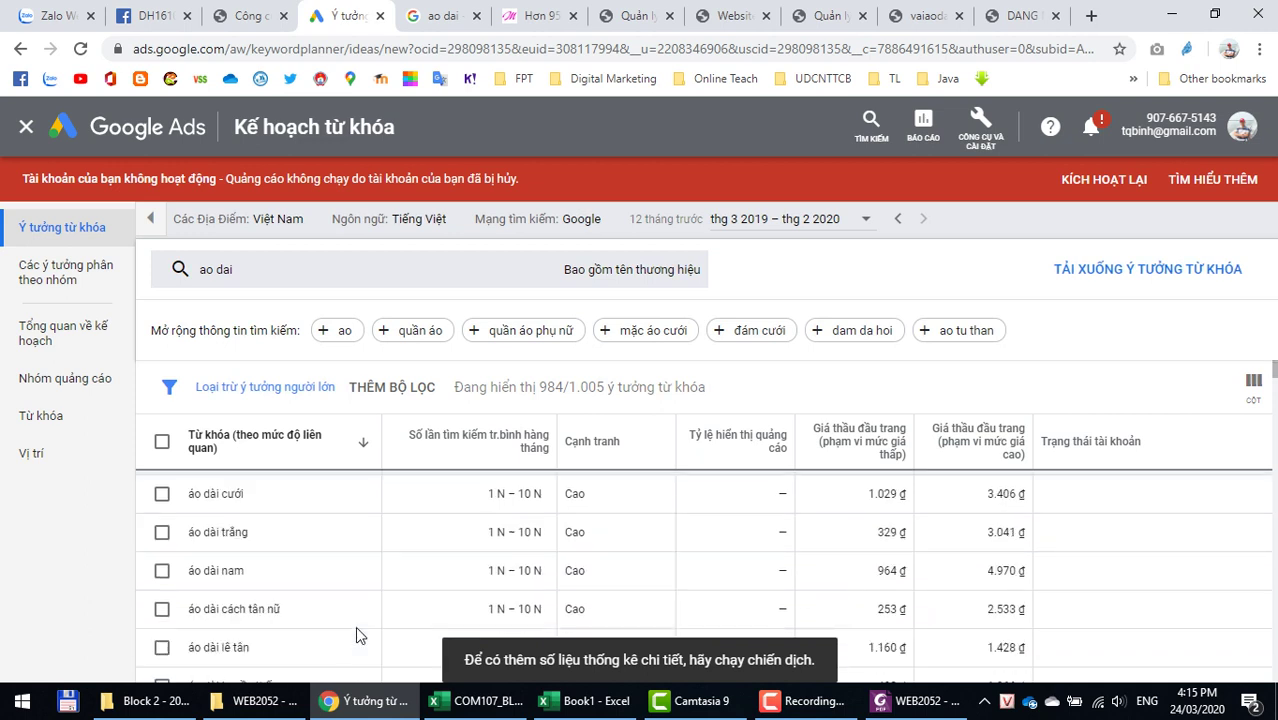
pyautogui.scroll(-1, 355, 636)
pyautogui.moveTo(190, 516); pyautogui.dragTo(298, 521)
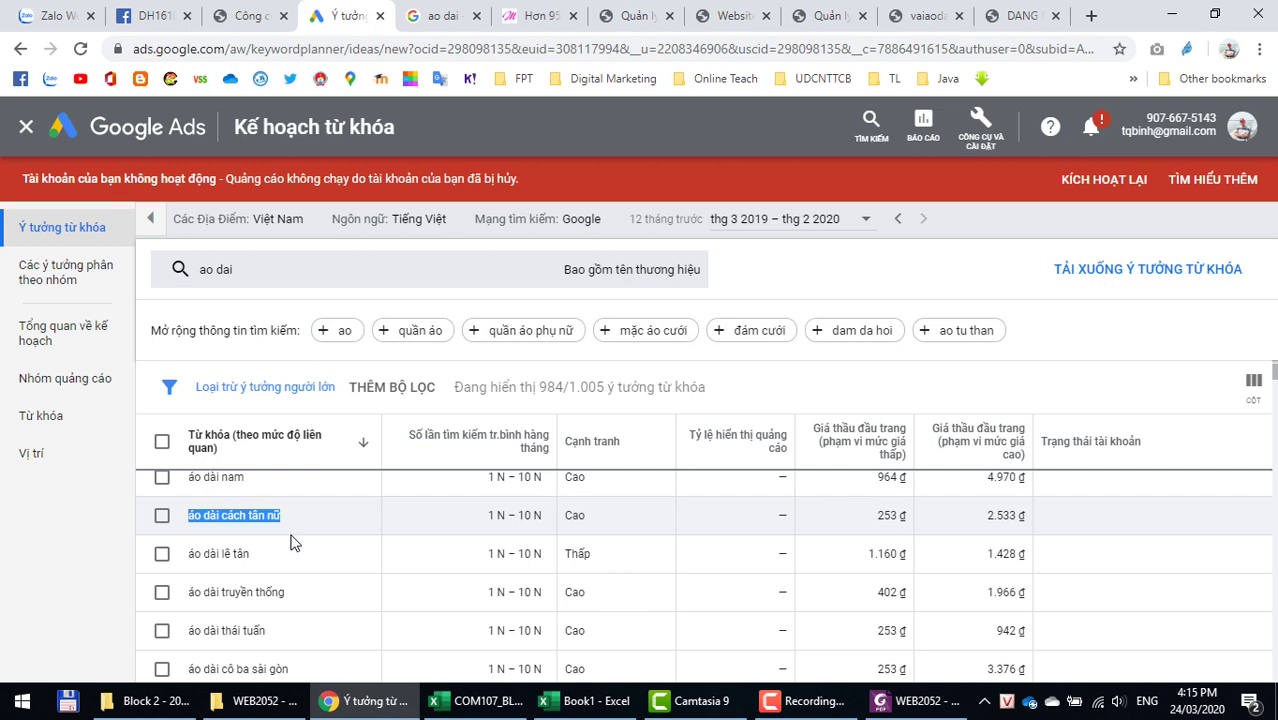
pyautogui.scroll(5, 322, 586)
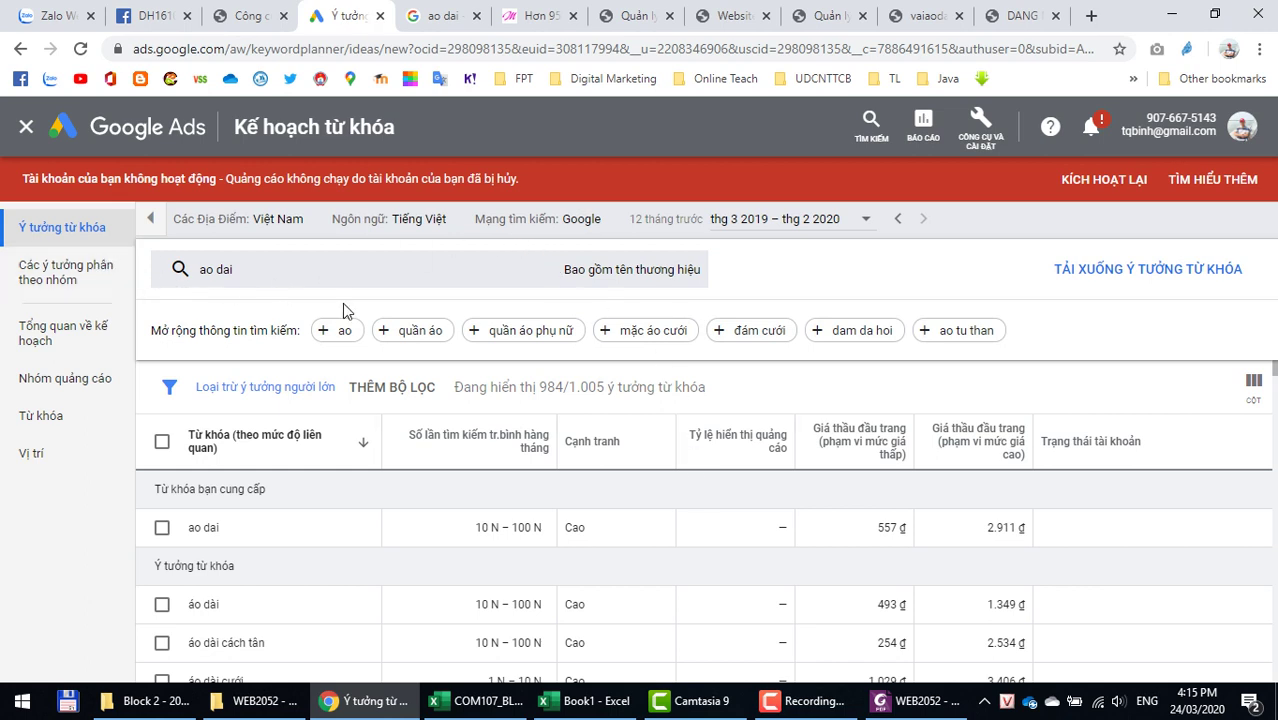
# Step: Remove the ao dai chip and request keyword ideas from the website vaiaodaimymy.com
pyautogui.click(297, 281)
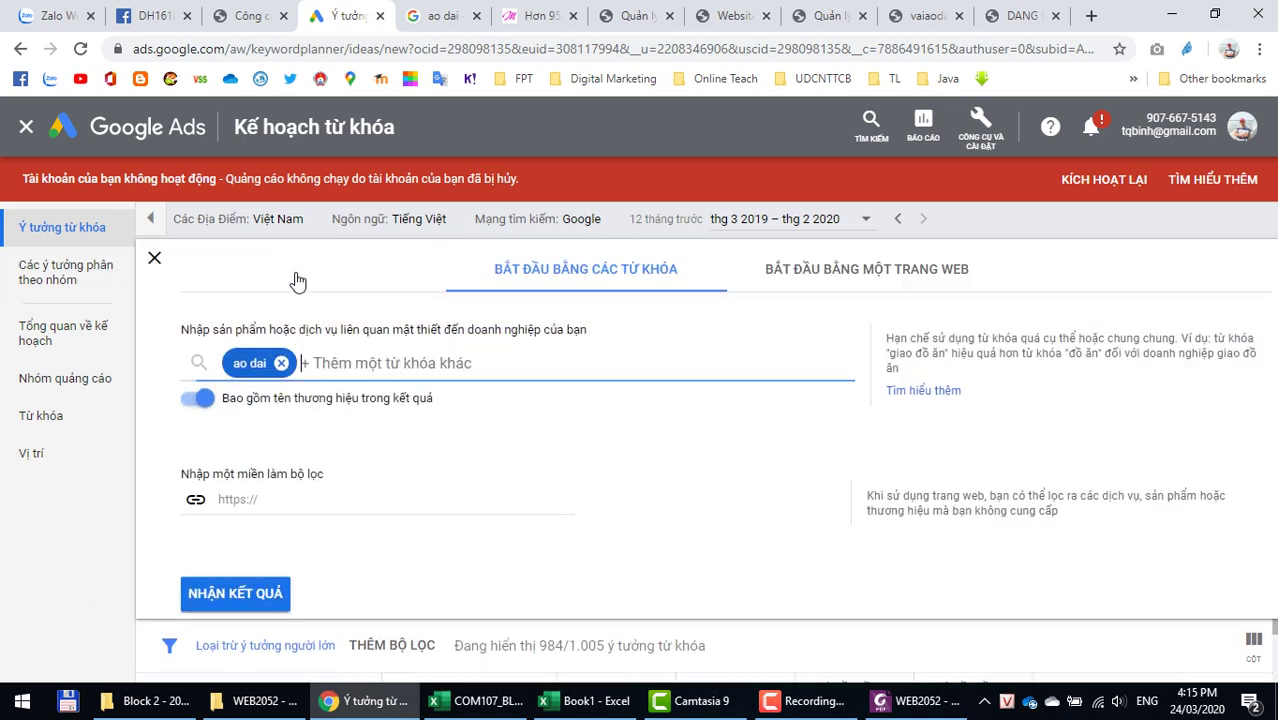
pyautogui.click(281, 365)
pyautogui.click(866, 285)
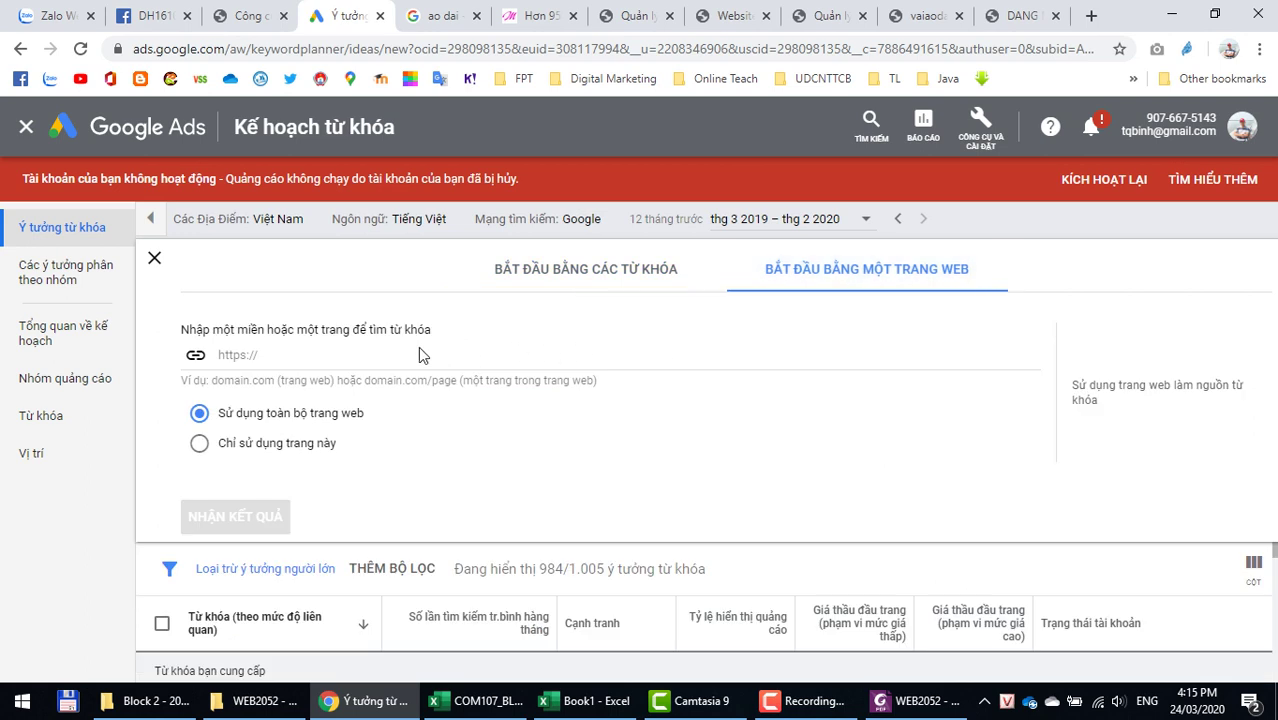
pyautogui.click(304, 360)
pyautogui.write('https://ads.google.com/home/')
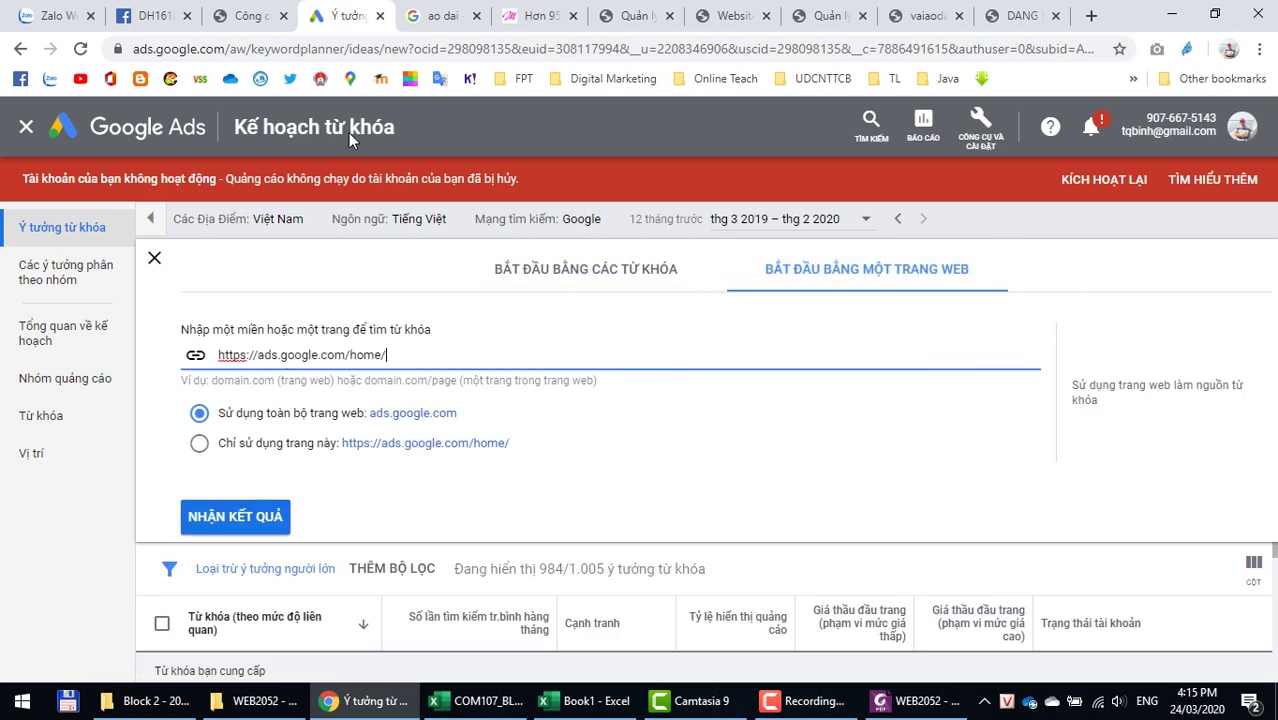
pyautogui.click(522, 16)
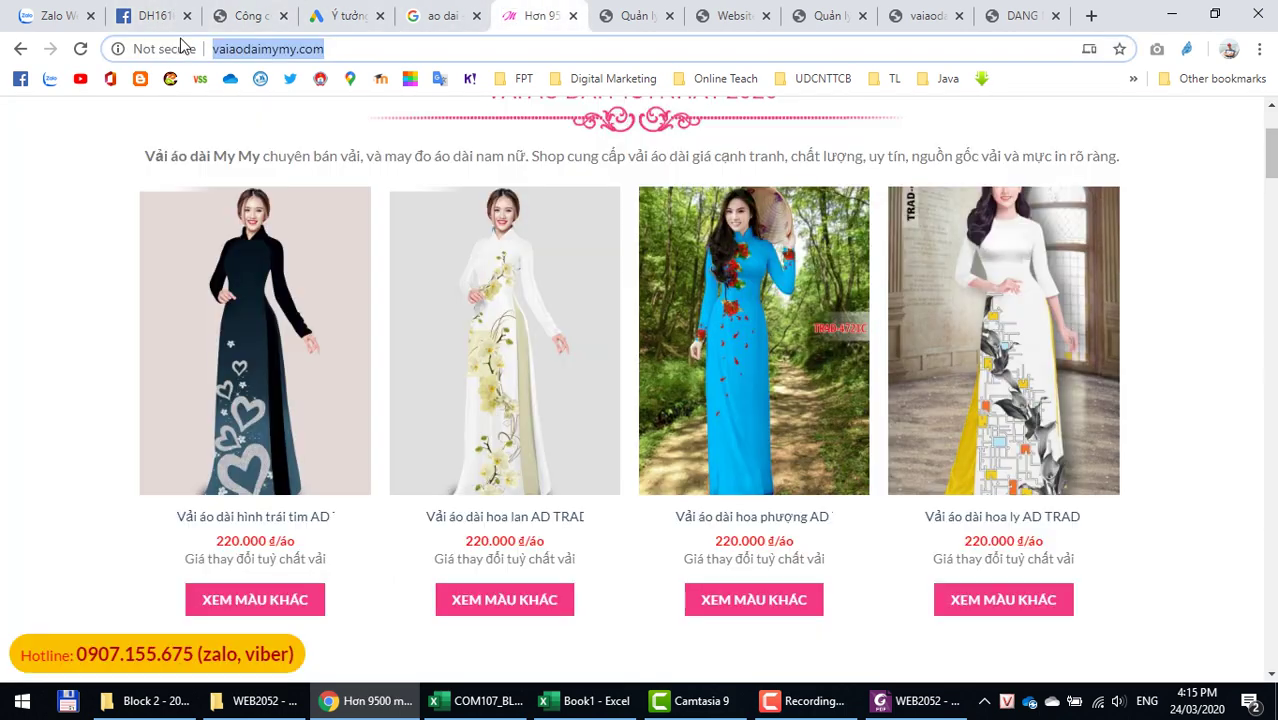
pyautogui.click(350, 17)
pyautogui.tripleClick(397, 353)
pyautogui.write('http://vaiaodaimymy.com/')
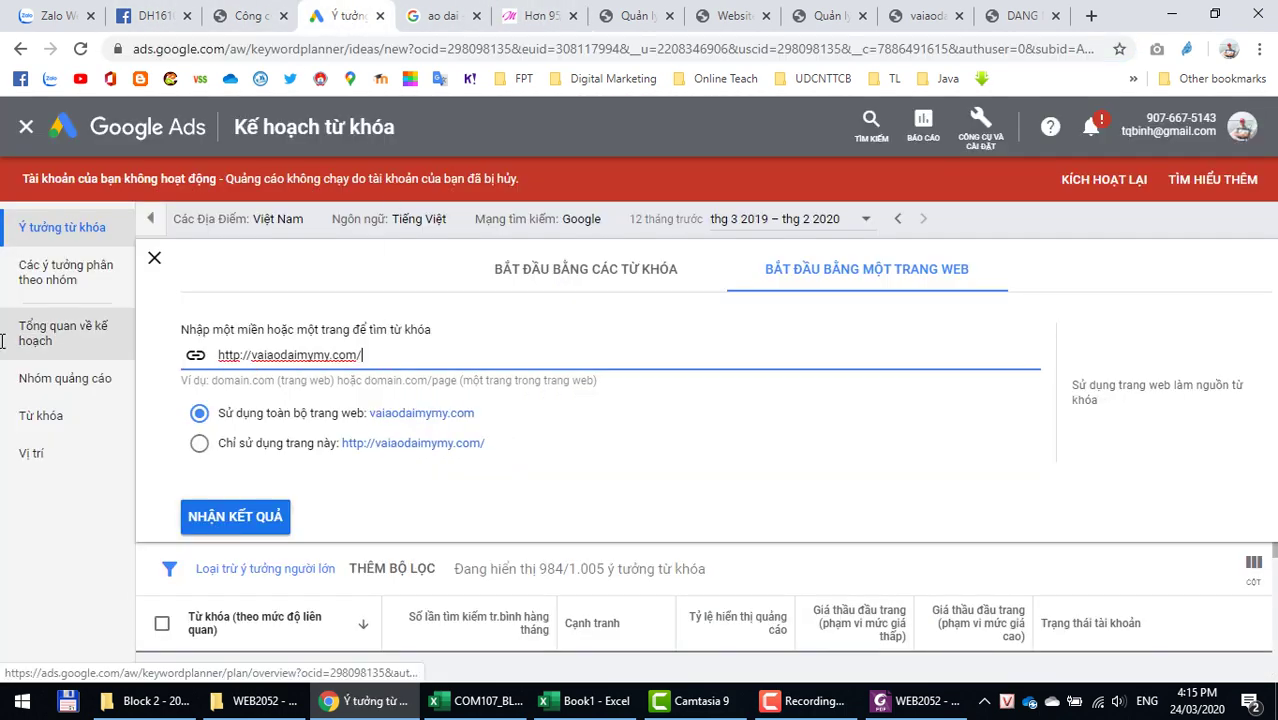
pyautogui.click(234, 524)
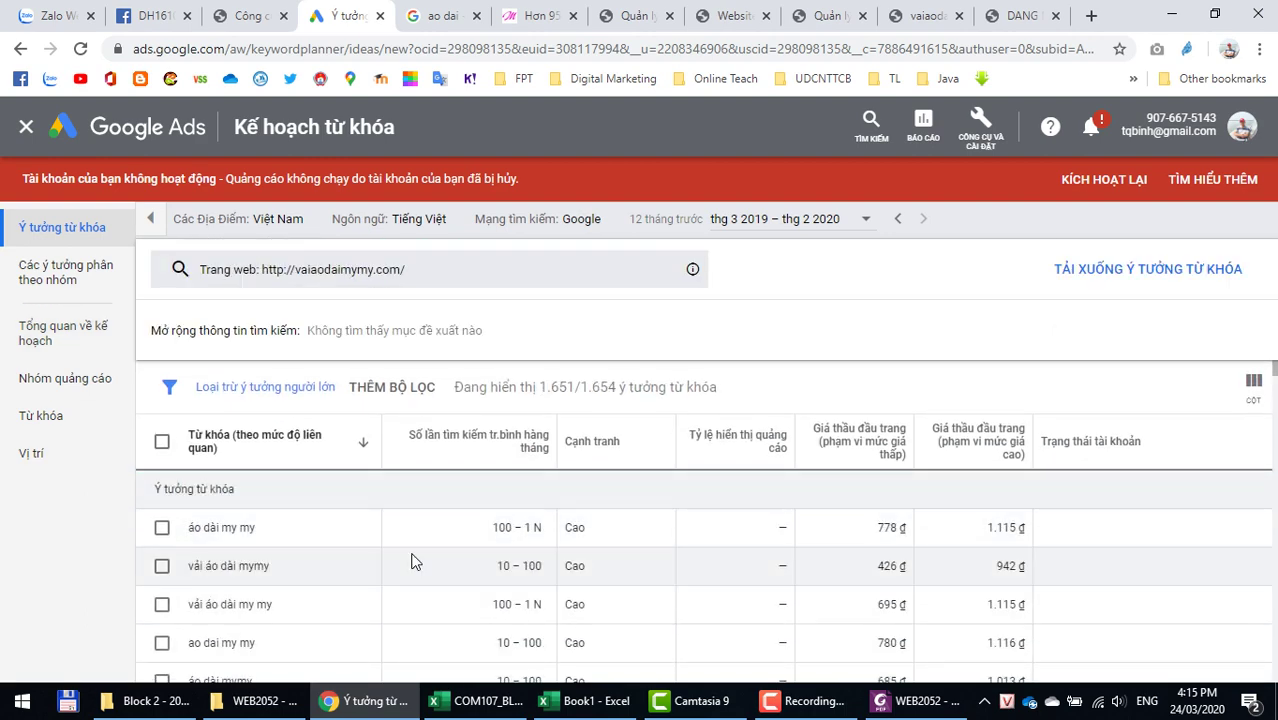
# Step: Review the 1,651 website-based keyword ideas, led by 'áo dài my my'
pyautogui.scroll(-1, 413, 562)
pyautogui.scroll(1, 1104, 494)
pyautogui.scroll(-1, 1206, 521)
pyautogui.scroll(1, 1203, 513)
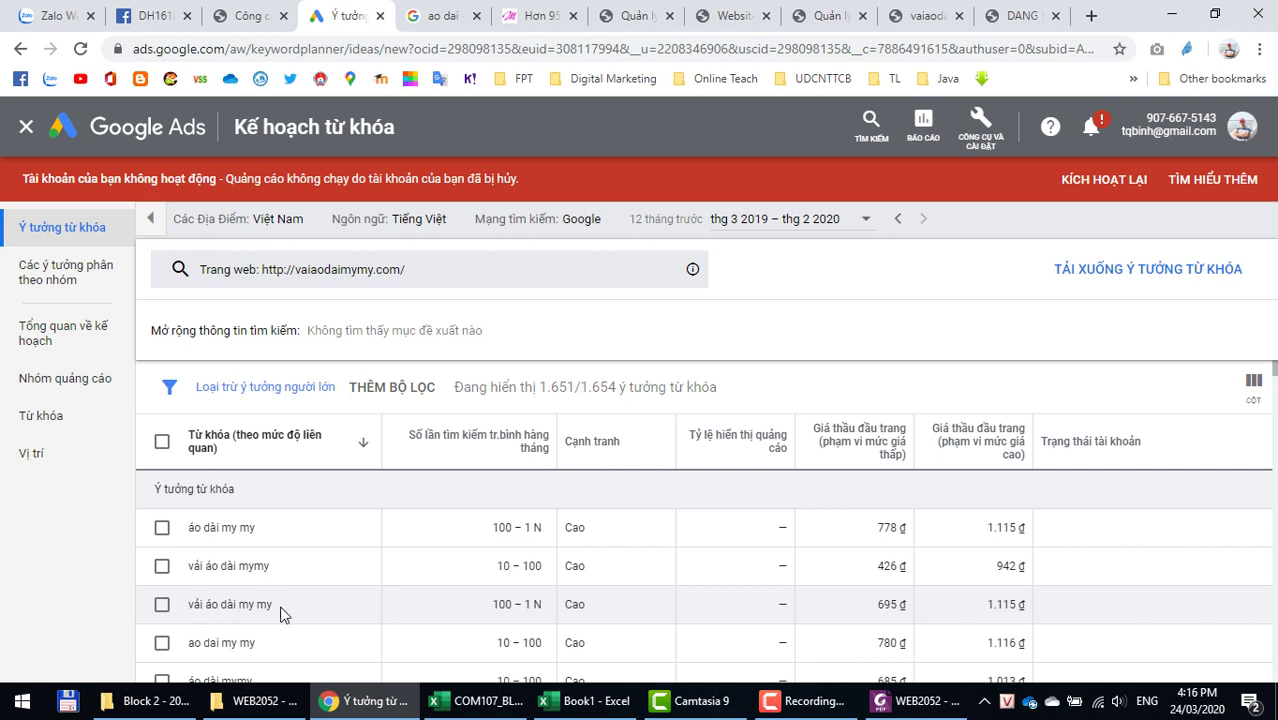
pyautogui.scroll(-1, 290, 610)
pyautogui.scroll(-1, 292, 632)
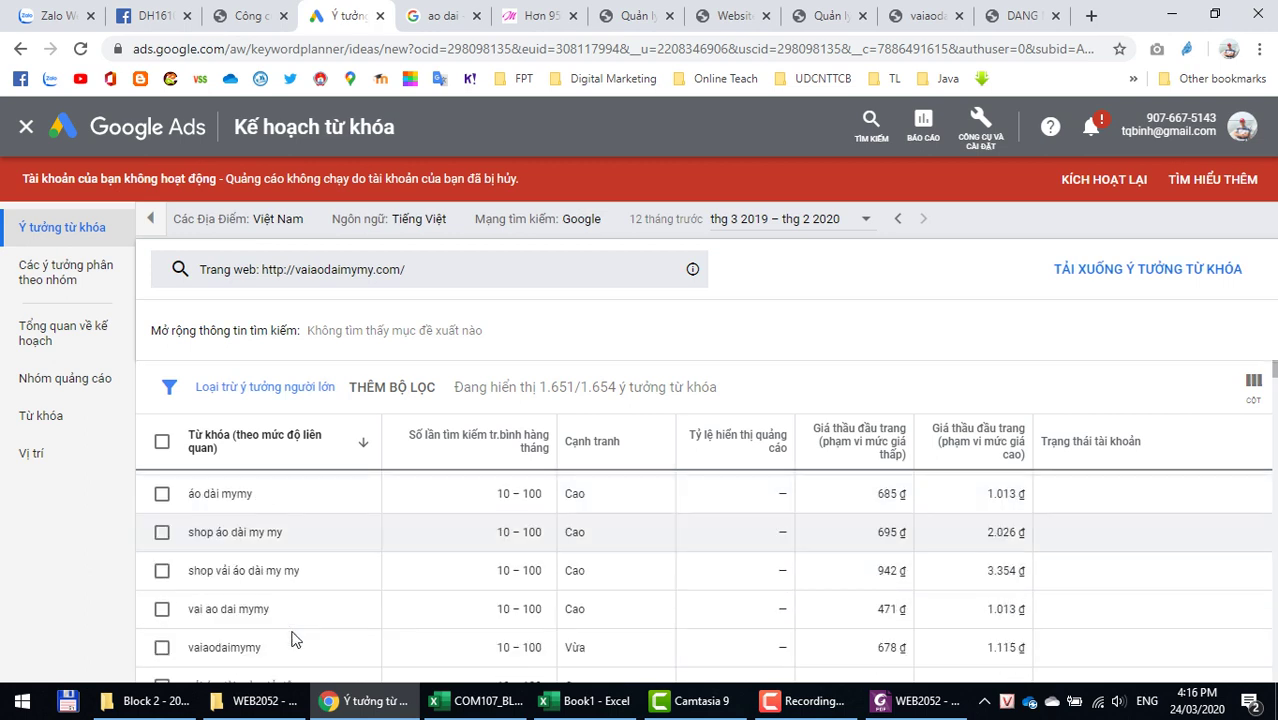
pyautogui.scroll(-2, 243, 630)
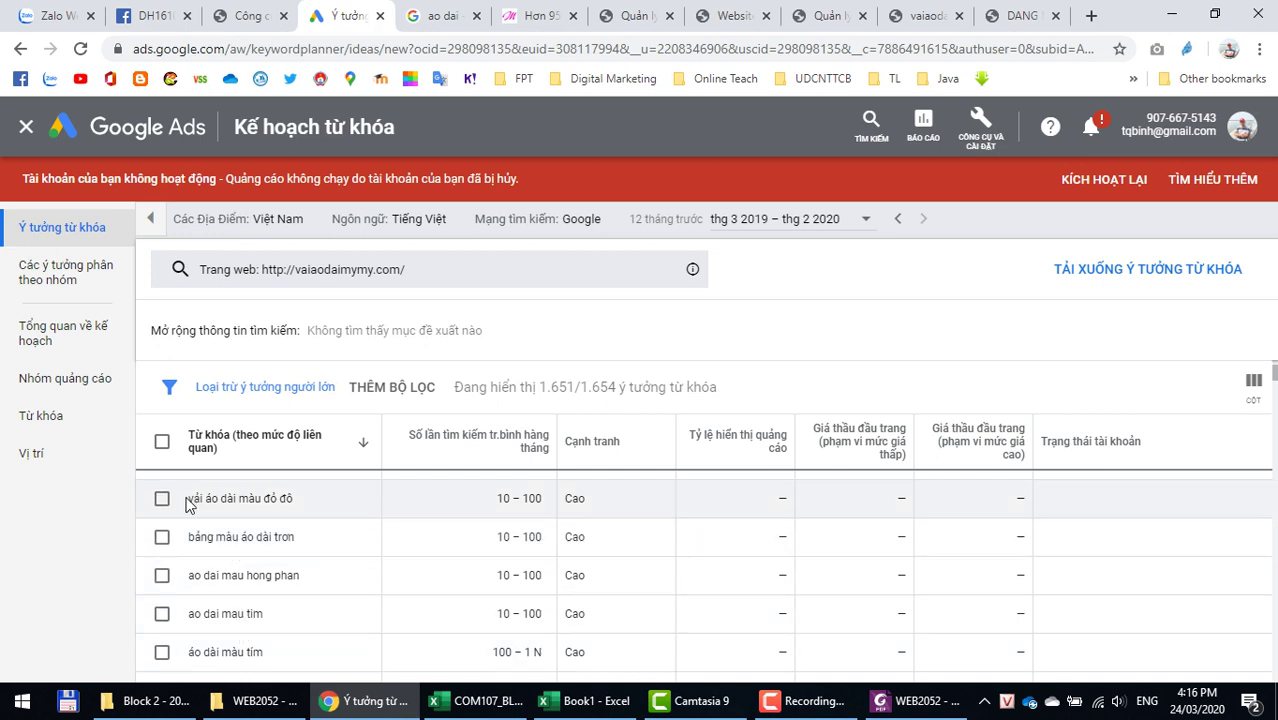
pyautogui.moveTo(187, 498); pyautogui.dragTo(297, 496)
pyautogui.click(256, 538)
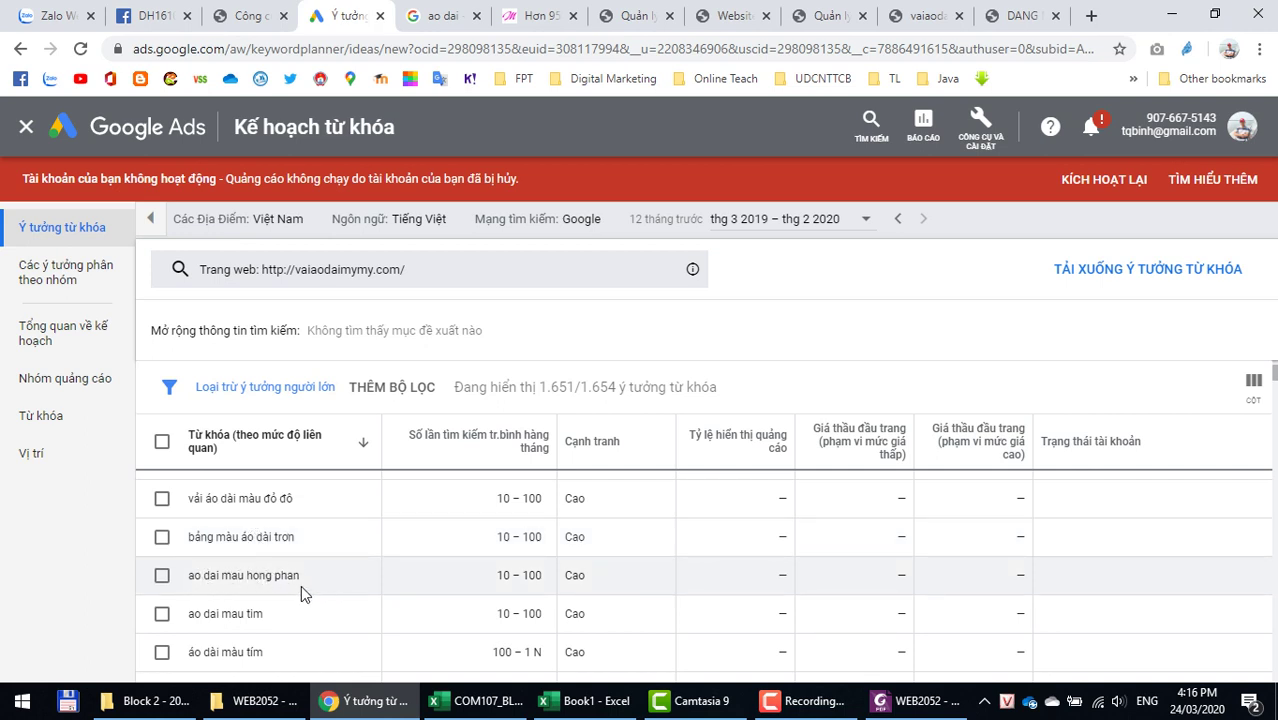
pyautogui.scroll(-3, 310, 585)
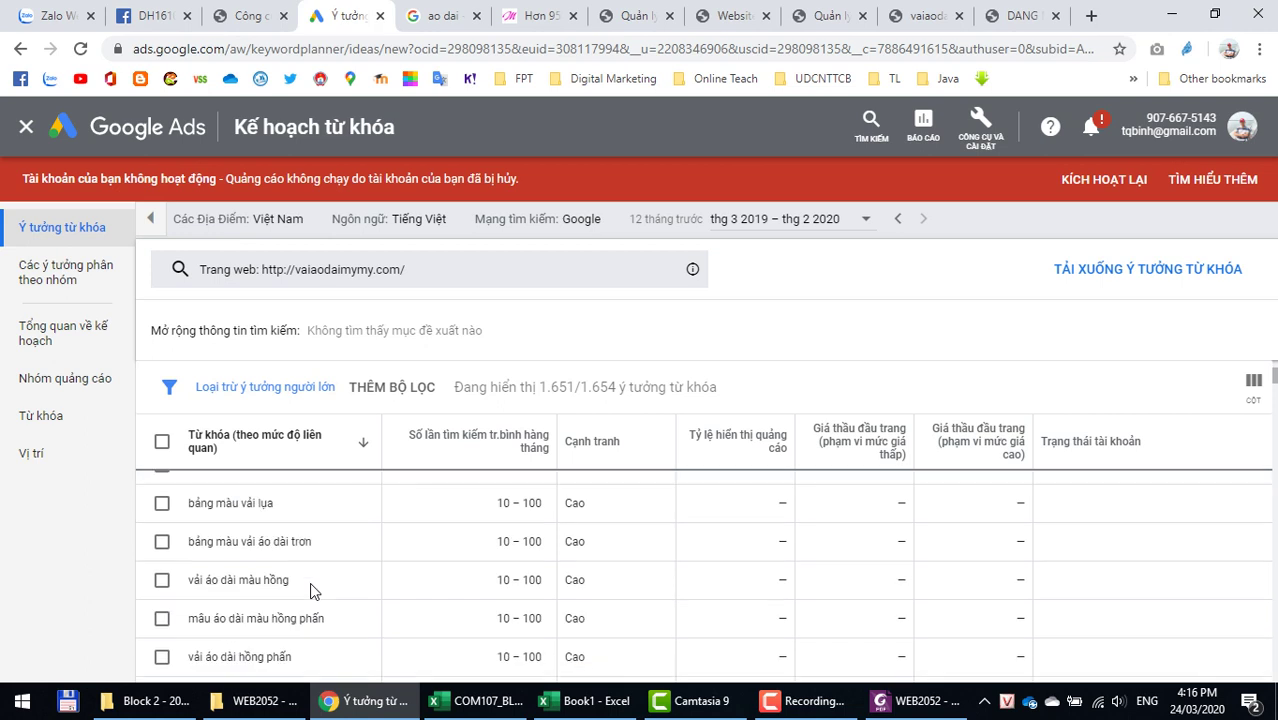
pyautogui.scroll(-1, 310, 585)
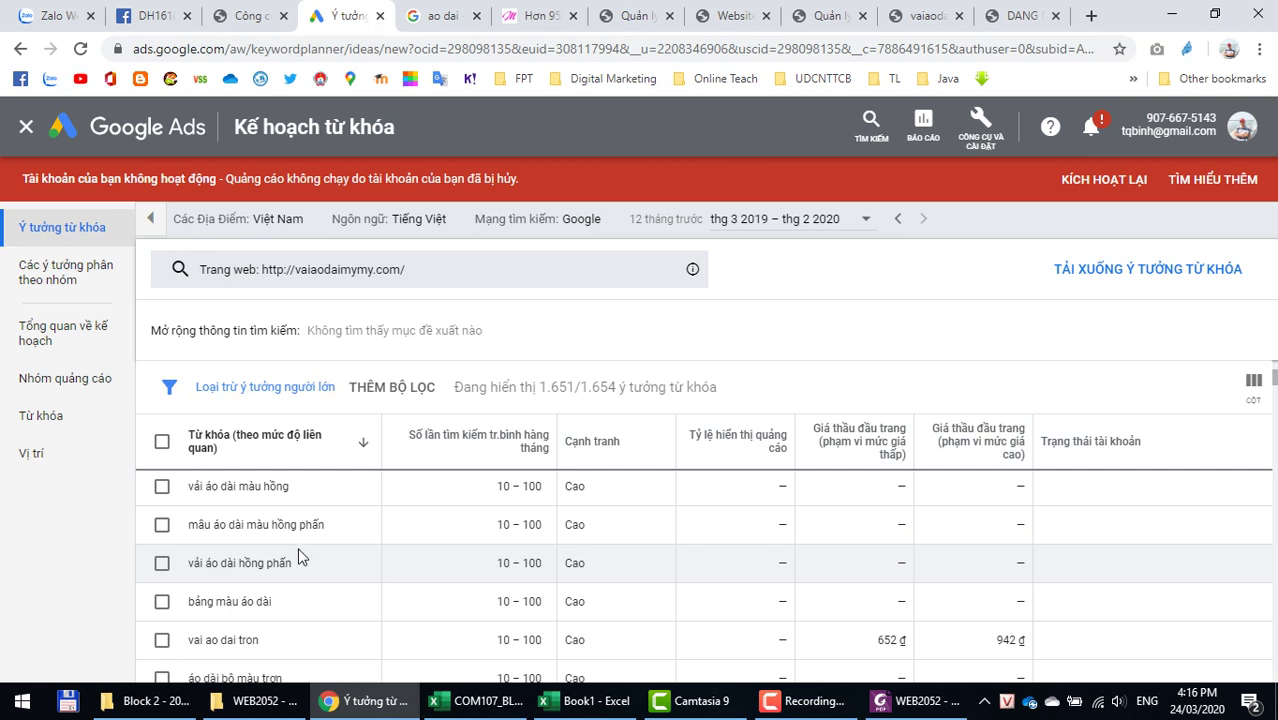
pyautogui.scroll(5, 298, 556)
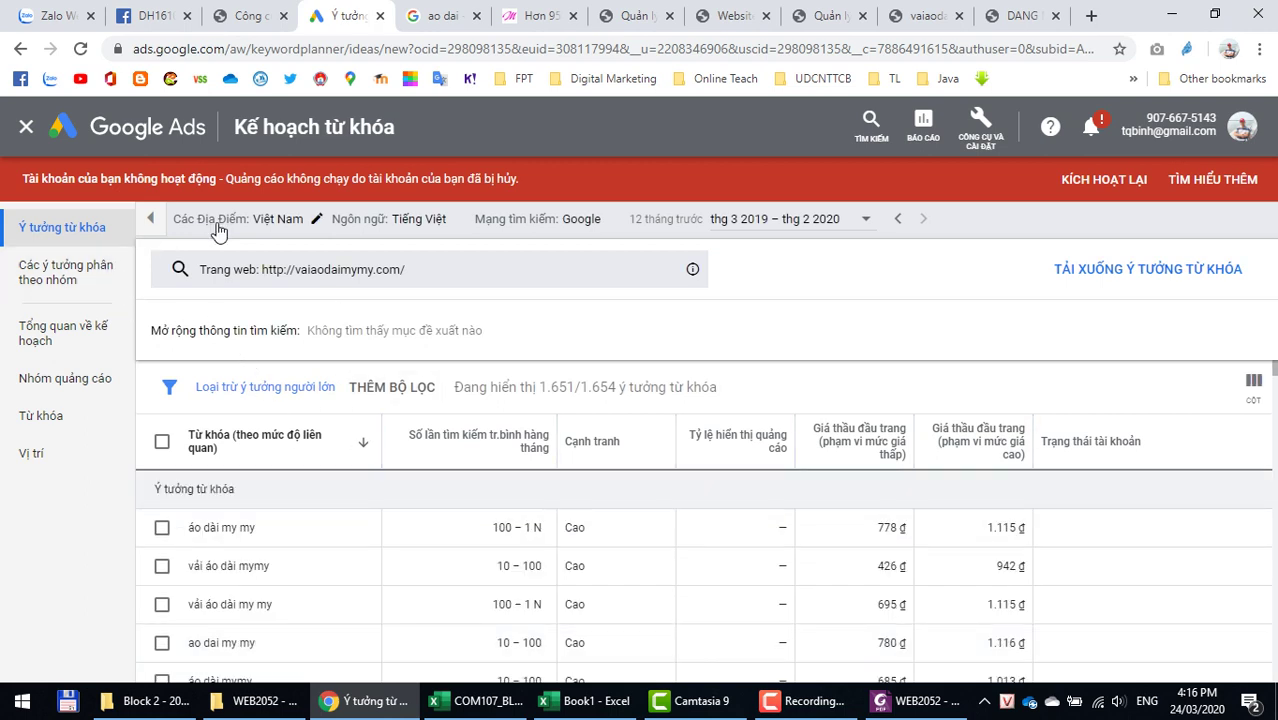
# Step: Switch the search back to keywords and enter ao dai and may ao dai as seeds
pyautogui.click(300, 270)
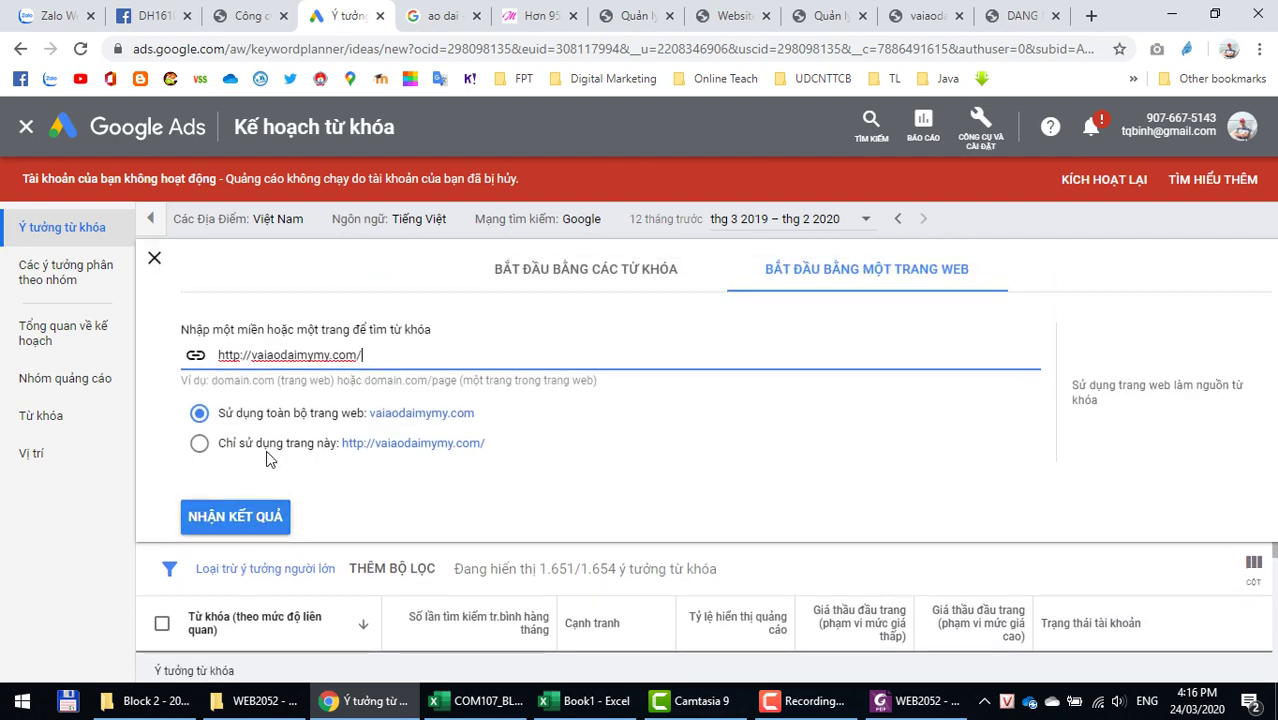
pyautogui.click(560, 264)
pyautogui.click(344, 366)
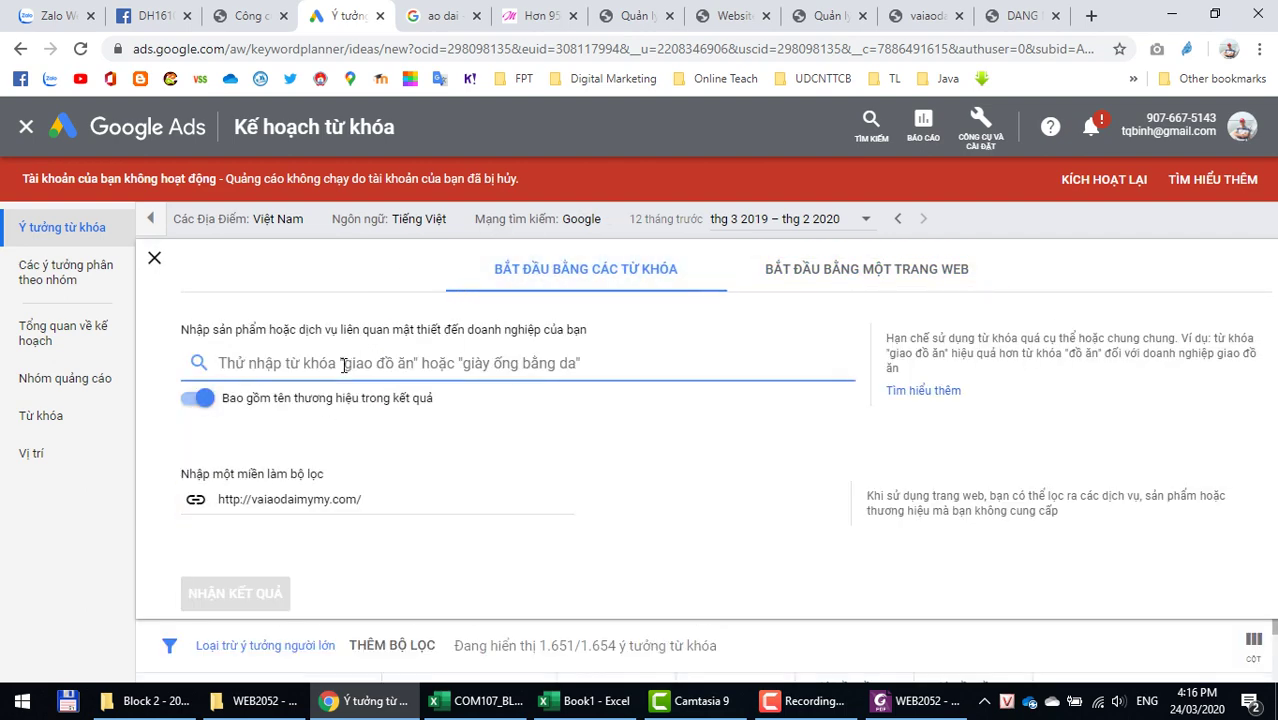
pyautogui.write('ao dai')
pyautogui.press('Return')
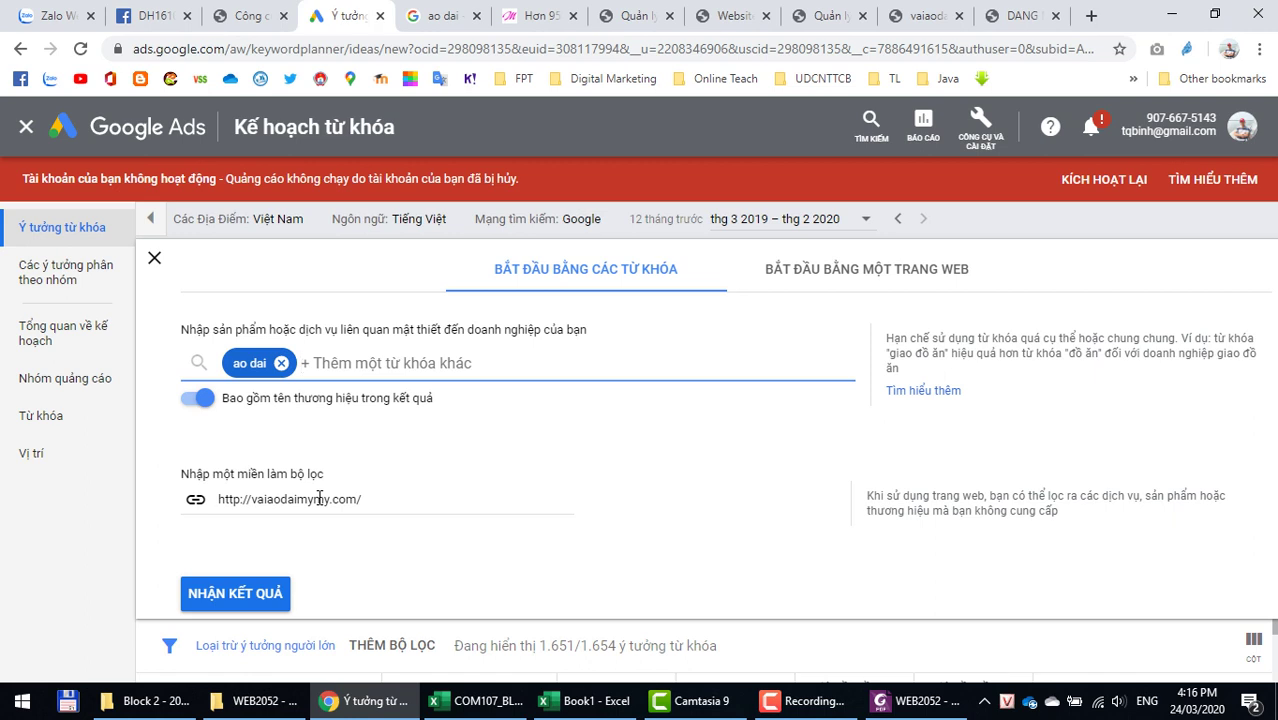
pyautogui.write('cách')
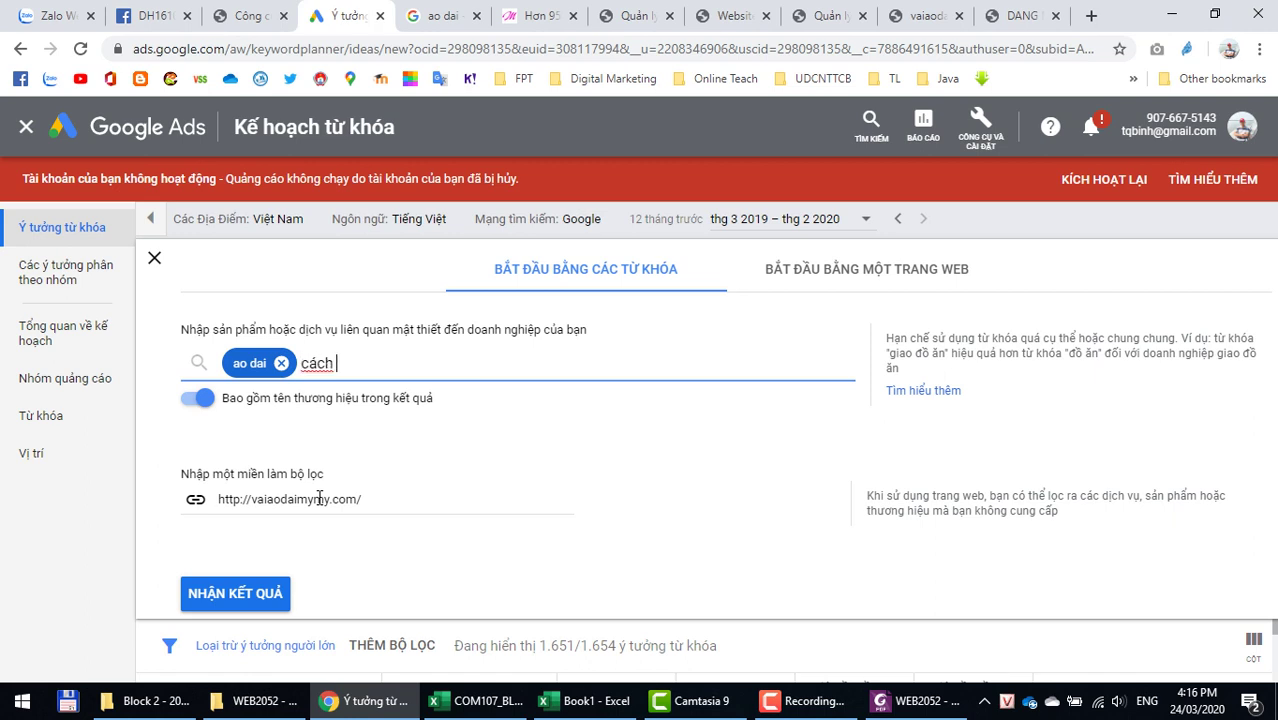
pyautogui.press('BackSpace')
pyautogui.press('BackSpace')
pyautogui.press('BackSpace')
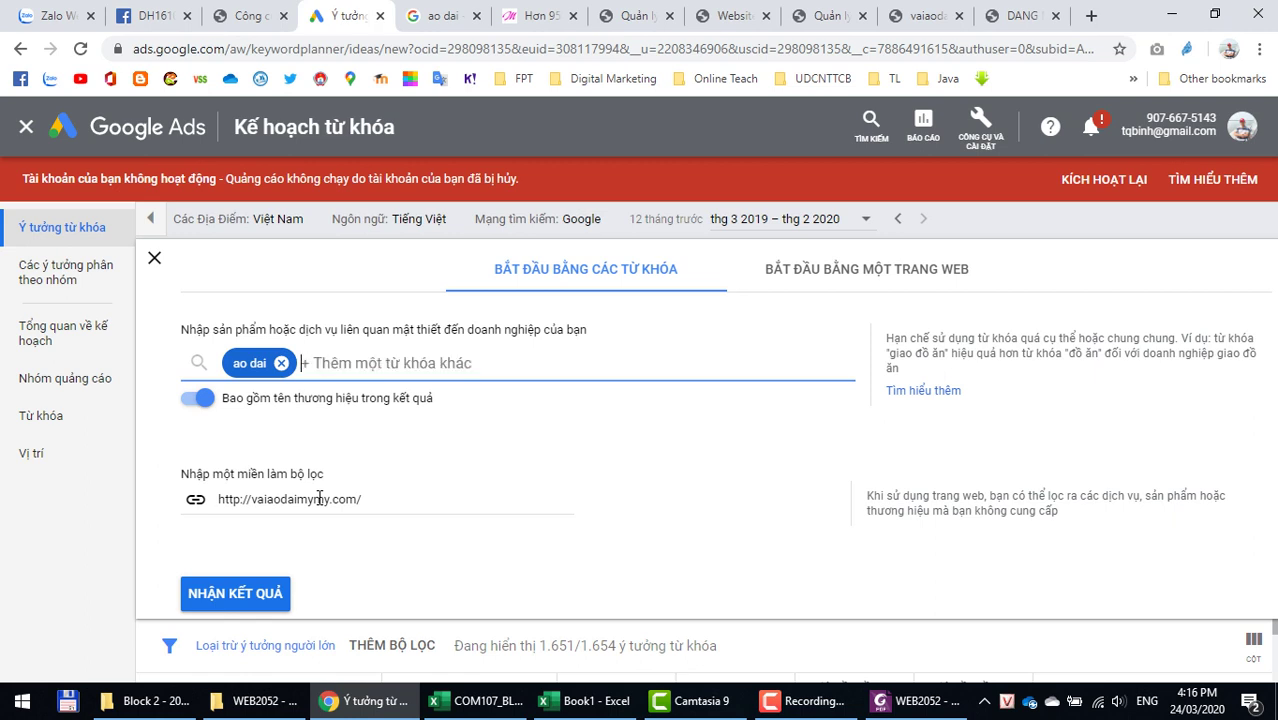
pyautogui.write('may ao dai')
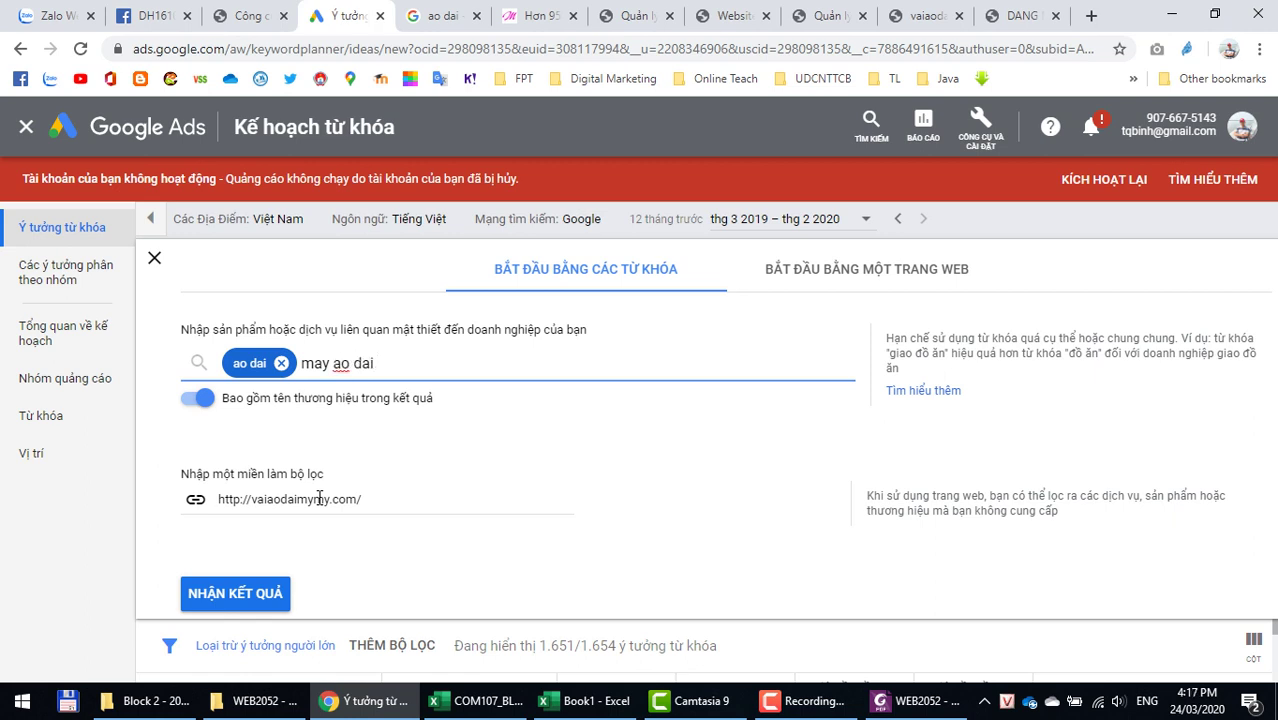
pyautogui.press('Return')
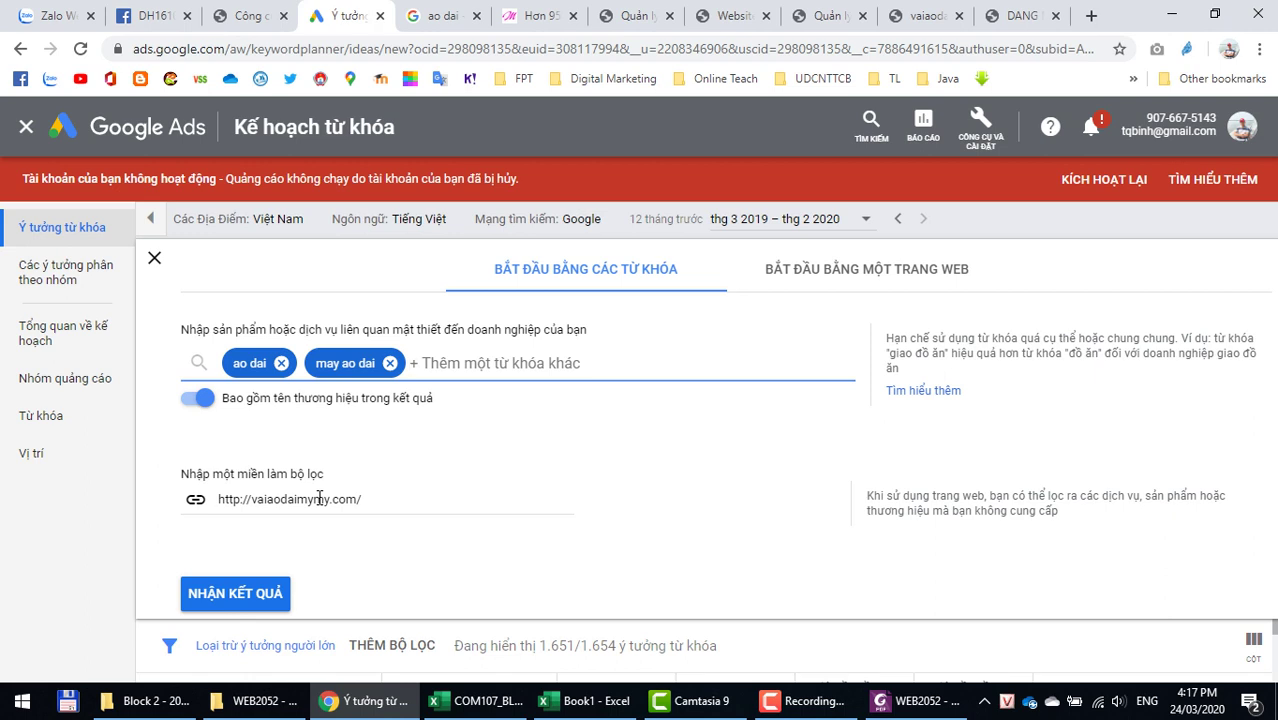
# Step: Replace may ao dai with thoi trang and ho chi minh, then get keyword ideas
pyautogui.write('may')
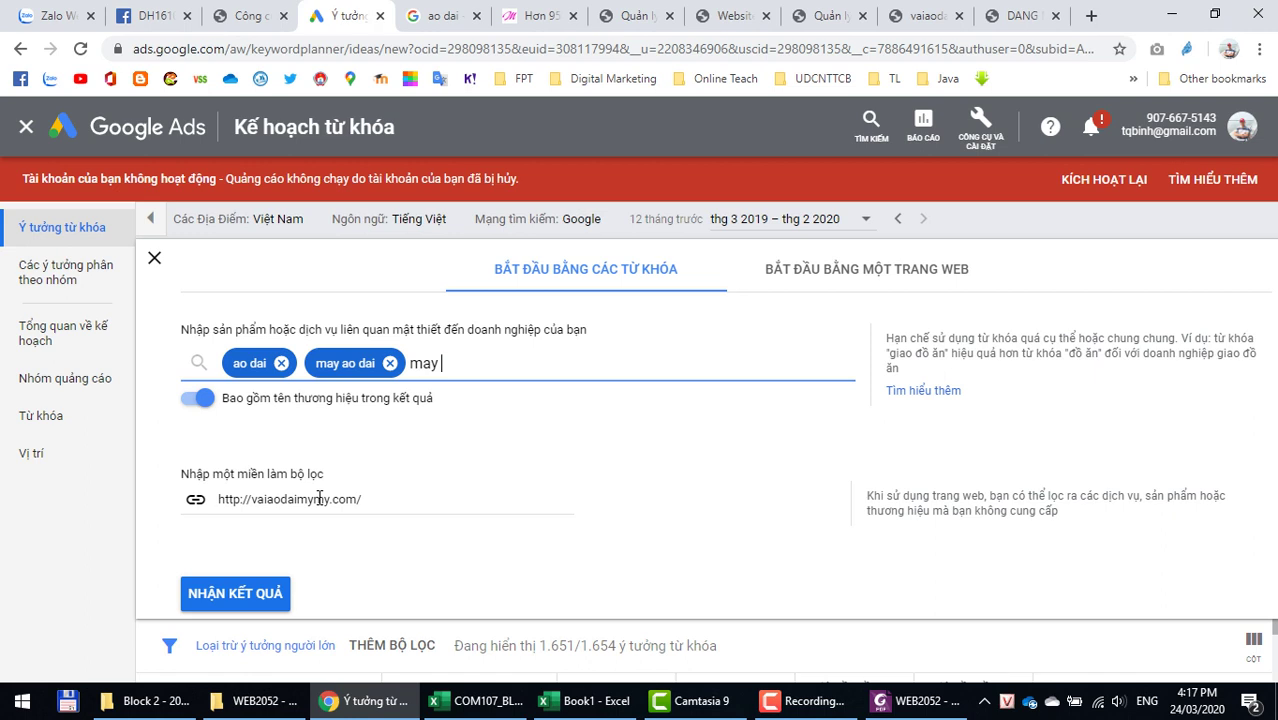
pyautogui.press('BackSpace')
pyautogui.press('BackSpace')
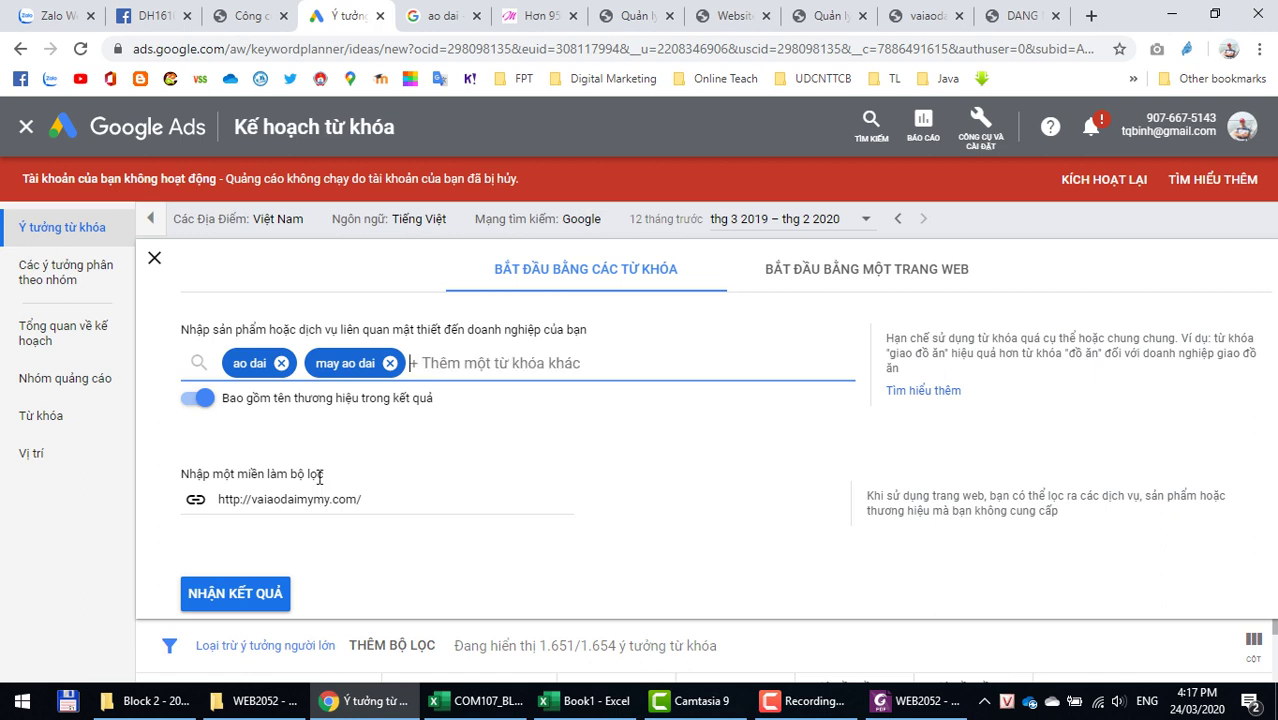
pyautogui.click(390, 363)
pyautogui.write('tho')
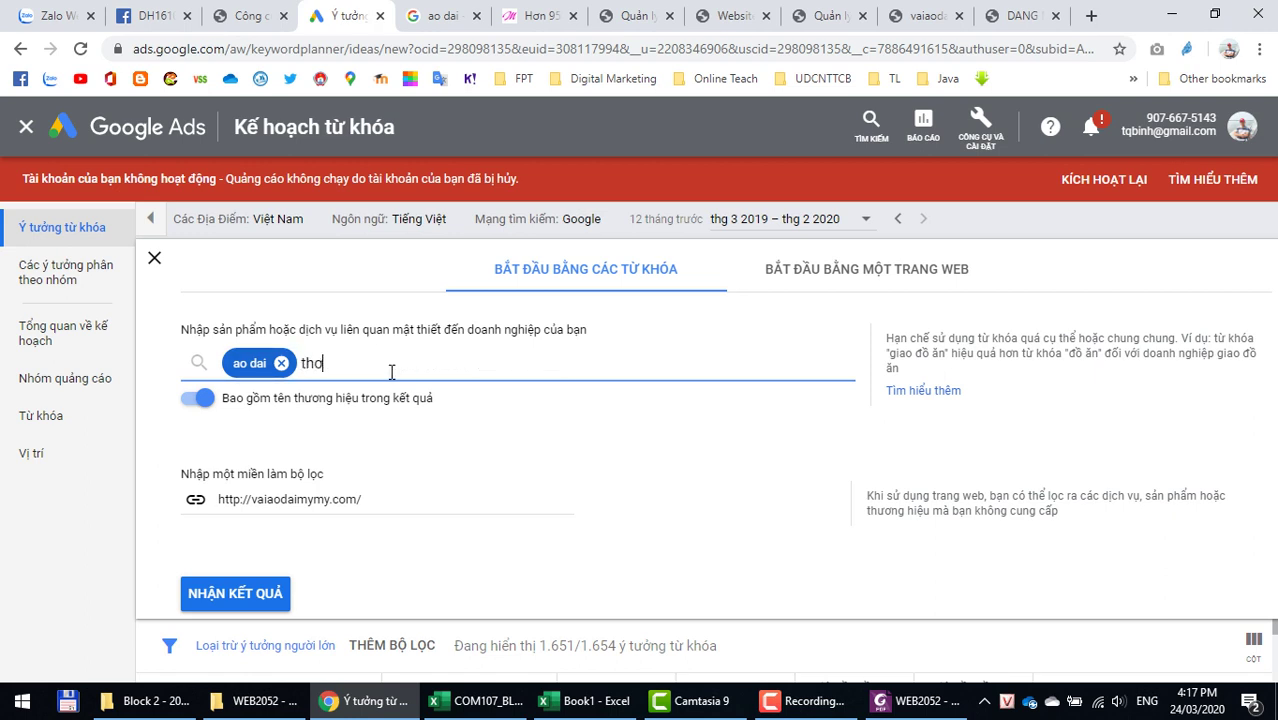
pyautogui.press('BackSpace')
pyautogui.write('oi trang')
pyautogui.press('Return')
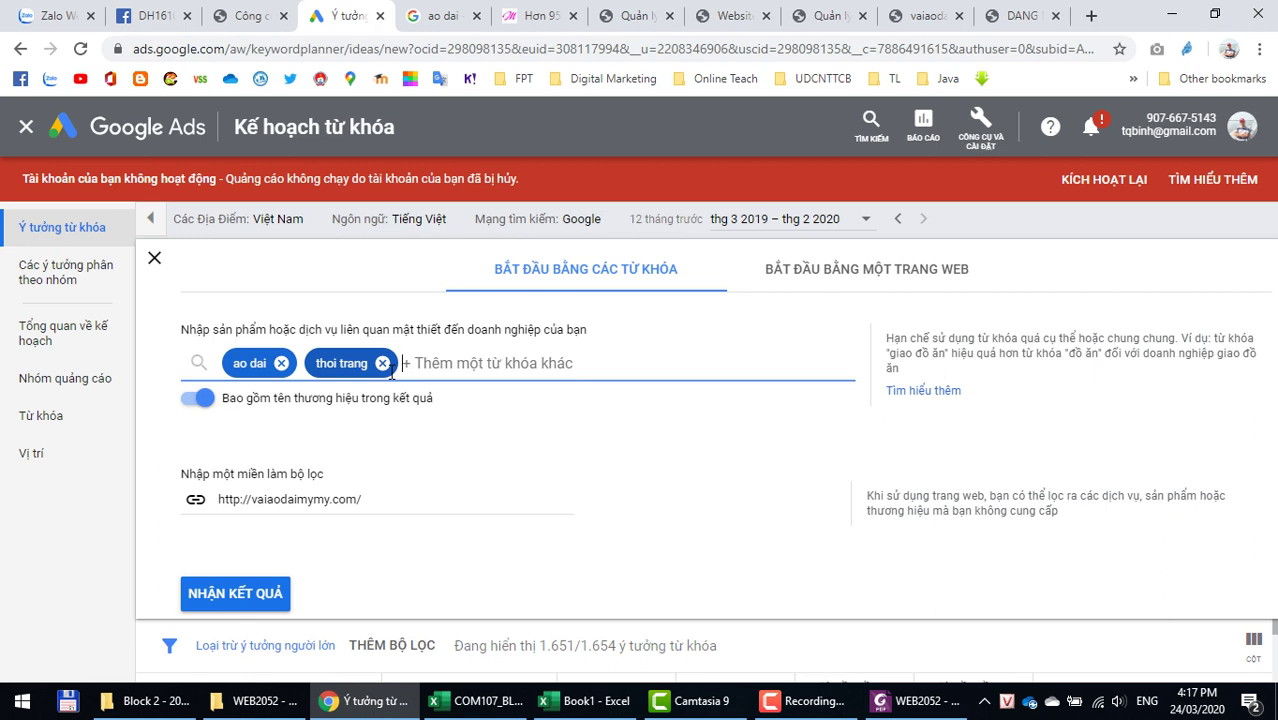
pyautogui.write('hoi')
pyautogui.press('BackSpace')
pyautogui.press('BackSpace')
pyautogui.write('o chi minh')
pyautogui.press('Return')
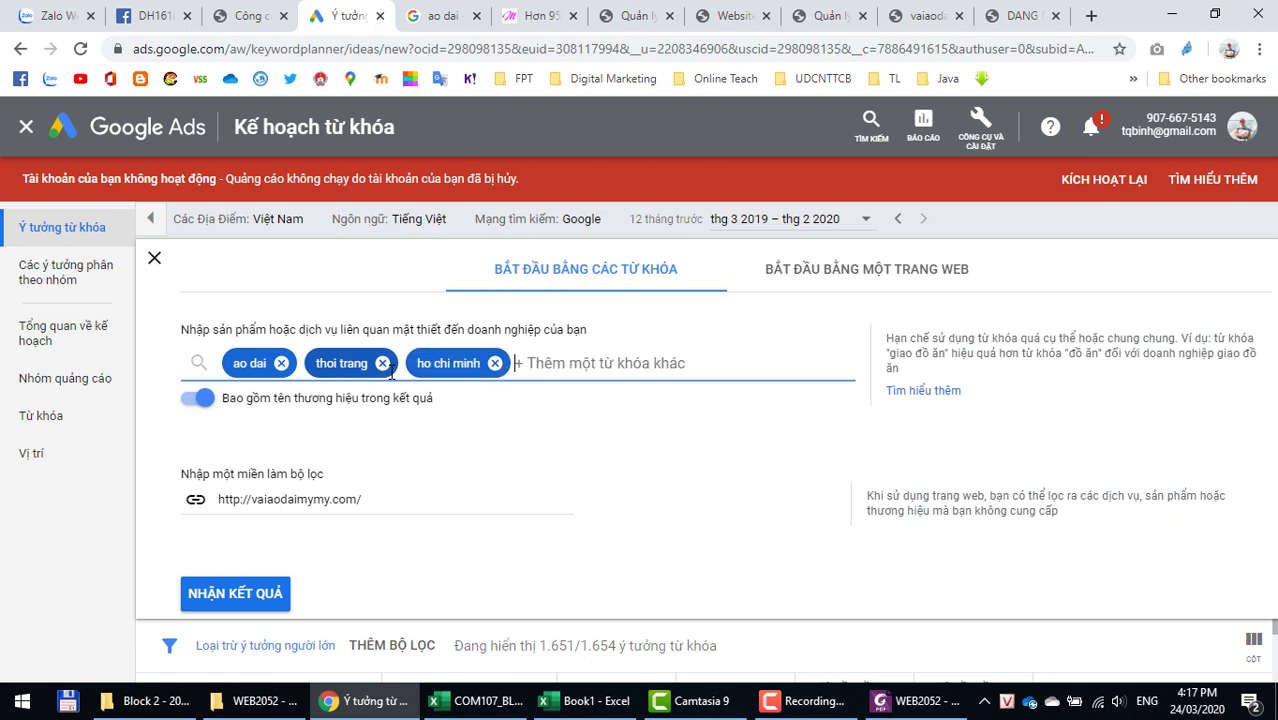
pyautogui.click(208, 600)
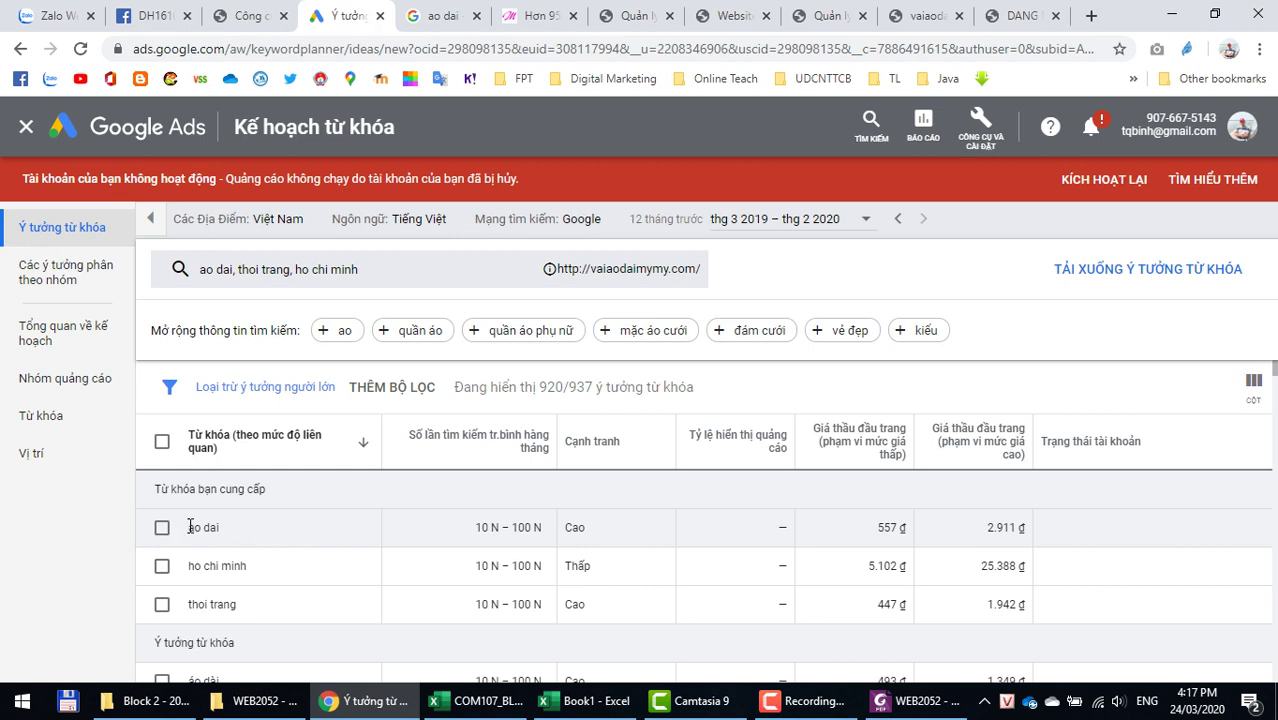
# Step: Copy the keyword ao dai from Keyword Planner into cell B4
pyautogui.moveTo(188, 530); pyautogui.dragTo(234, 540)
pyautogui.hotkey('ctrl', 'c')
pyautogui.hotkey('alt', 'Tab')
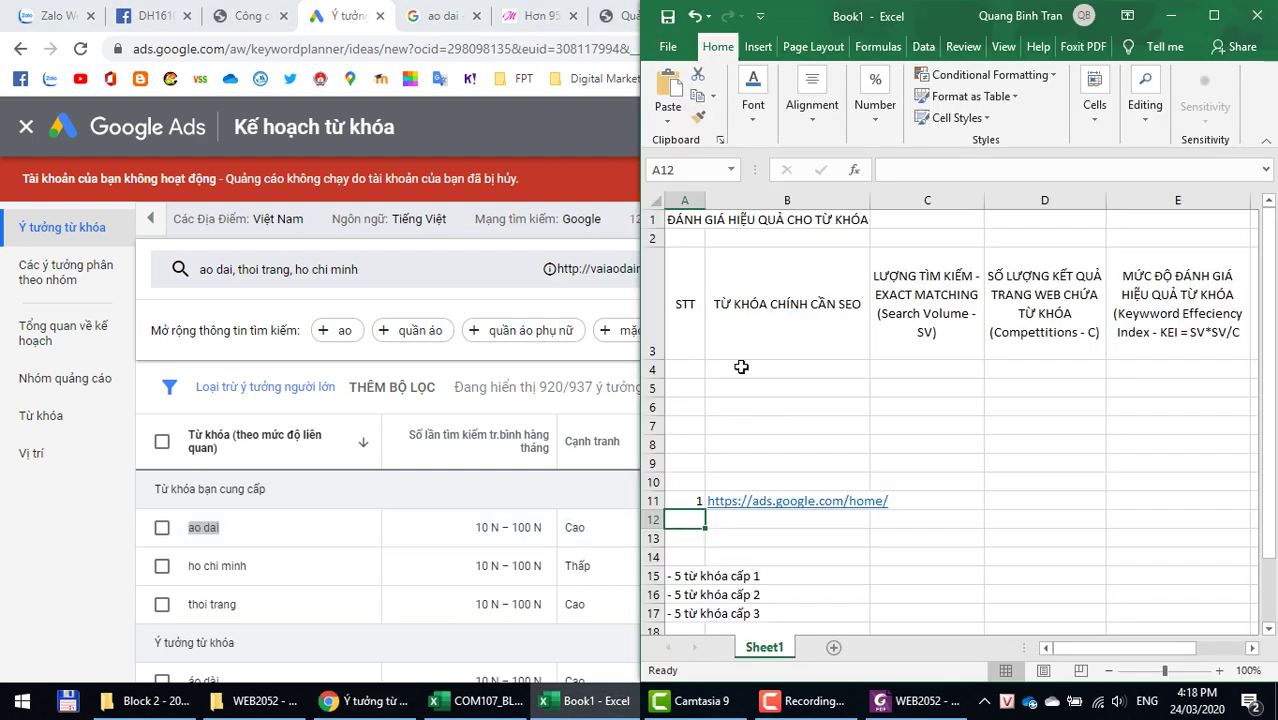
pyautogui.click(740, 367)
pyautogui.rightClick(740, 367)
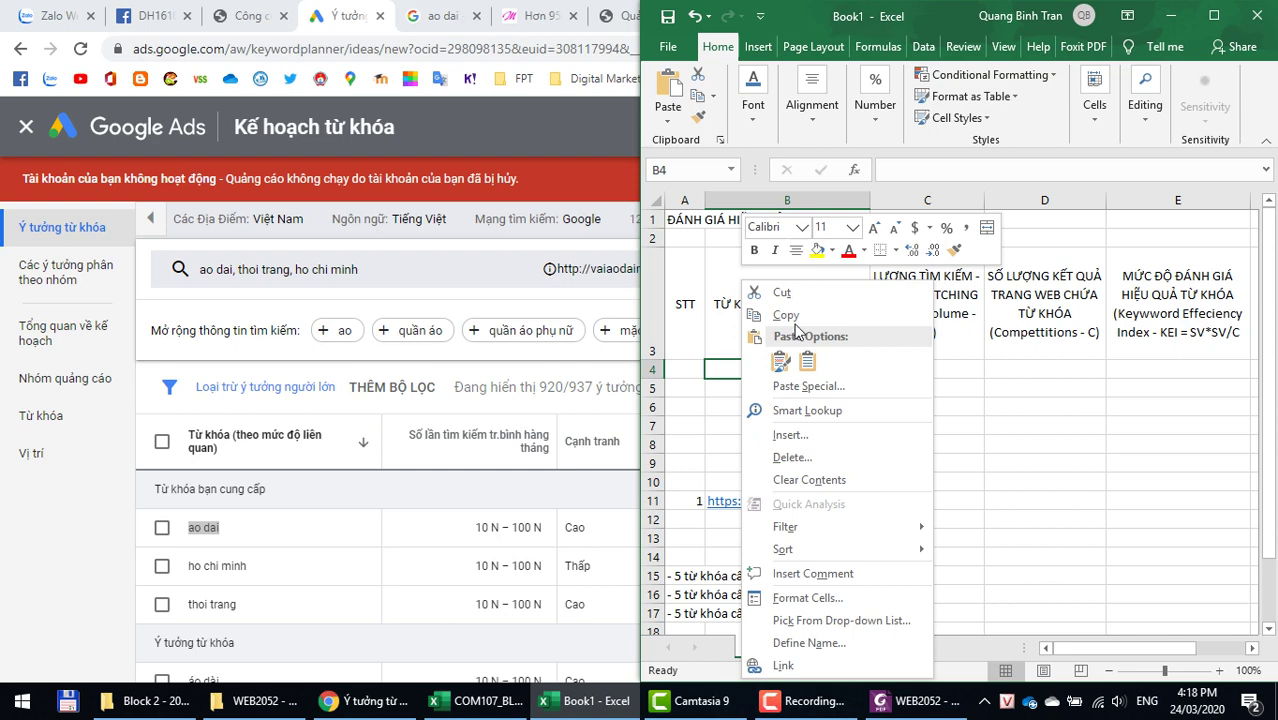
pyautogui.click(807, 362)
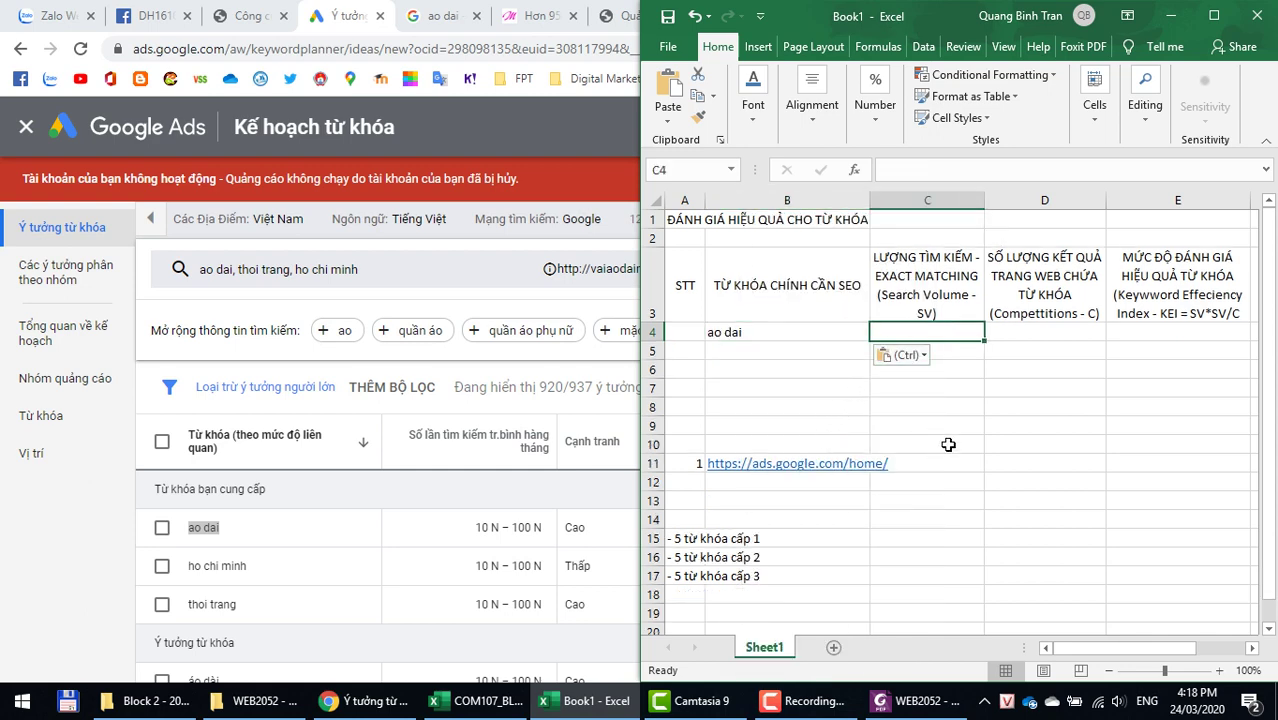
# Step: Copy ao dai's search volume 10 N – 100 N into cell C4
pyautogui.hotkey('alt', 'Tab')
pyautogui.moveTo(476, 527); pyautogui.dragTo(545, 535)
pyautogui.hotkey('ctrl', 'c')
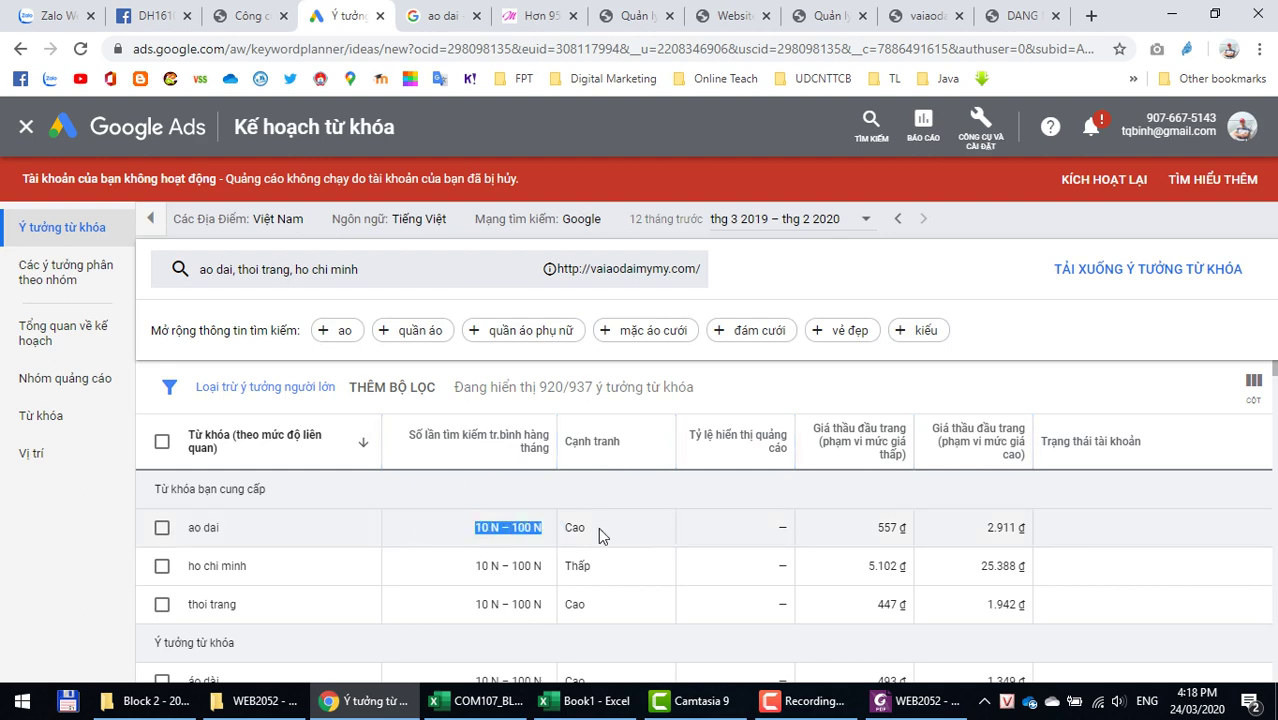
pyautogui.hotkey('alt', 'Tab')
pyautogui.rightClick(922, 330)
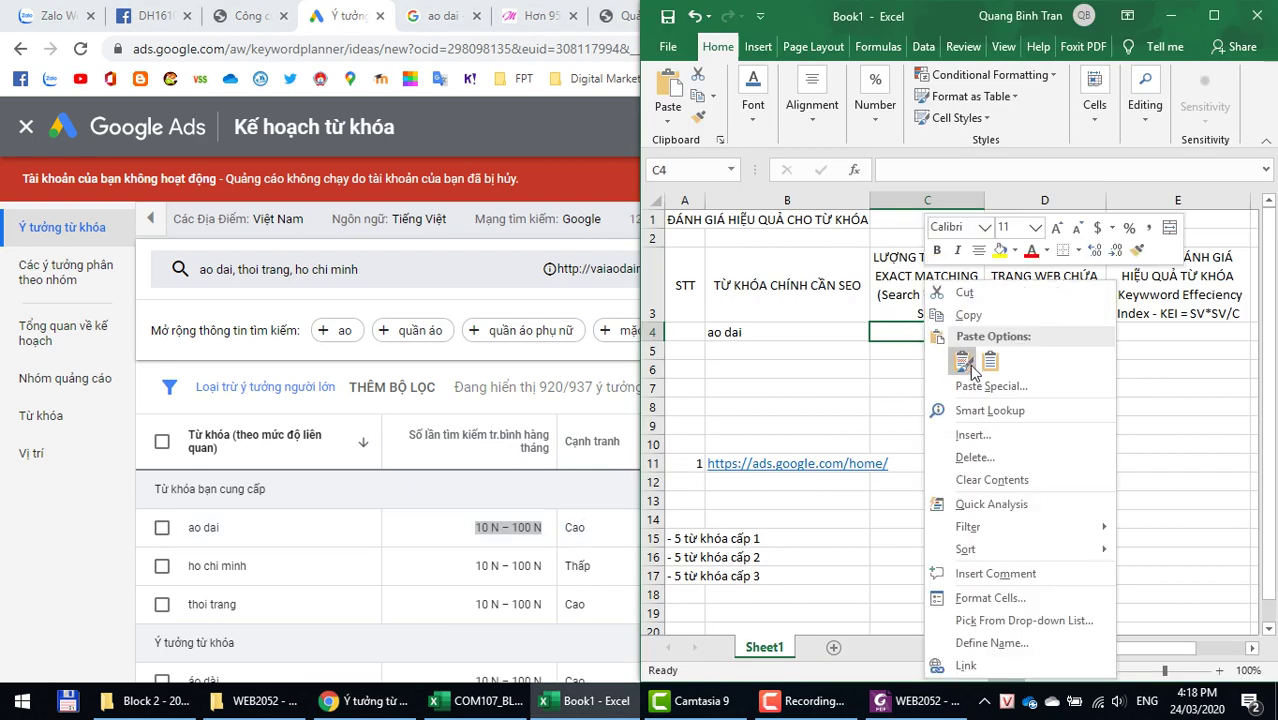
pyautogui.click(964, 364)
pyautogui.hotkey('alt', 'Tab')
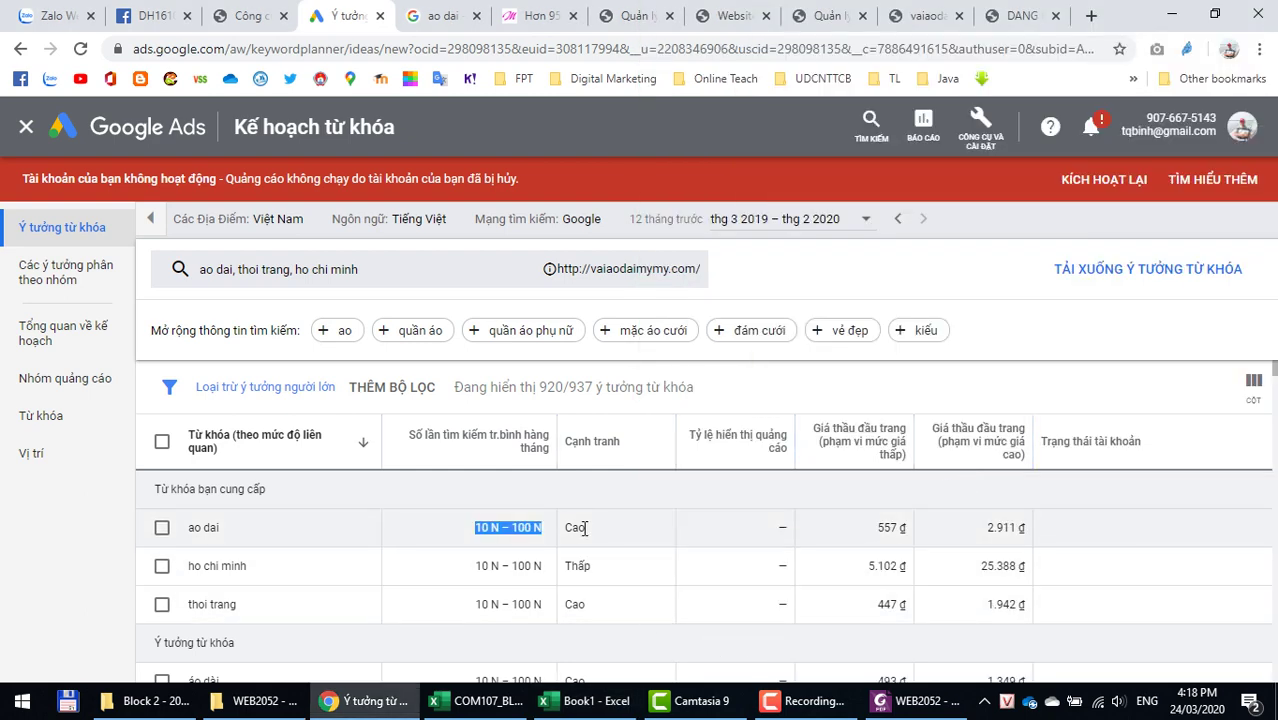
pyautogui.moveTo(585, 528); pyautogui.dragTo(563, 528)
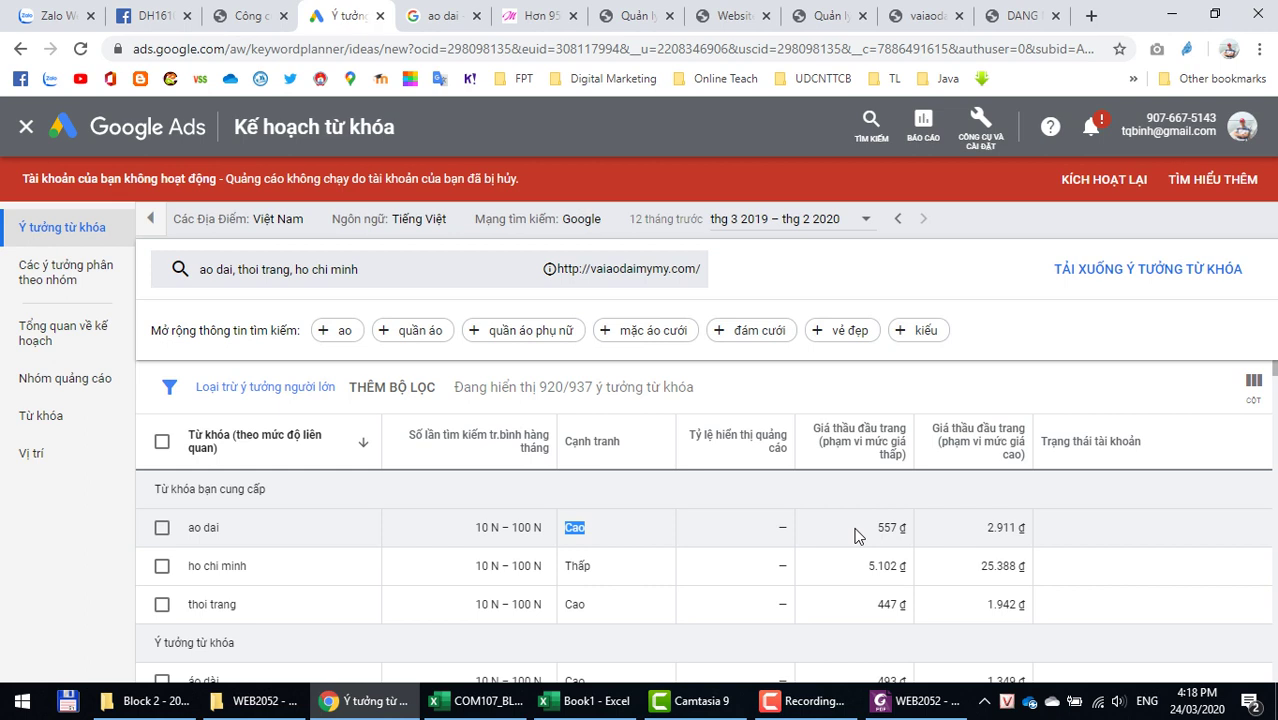
pyautogui.moveTo(855, 535); pyautogui.dragTo(890, 529)
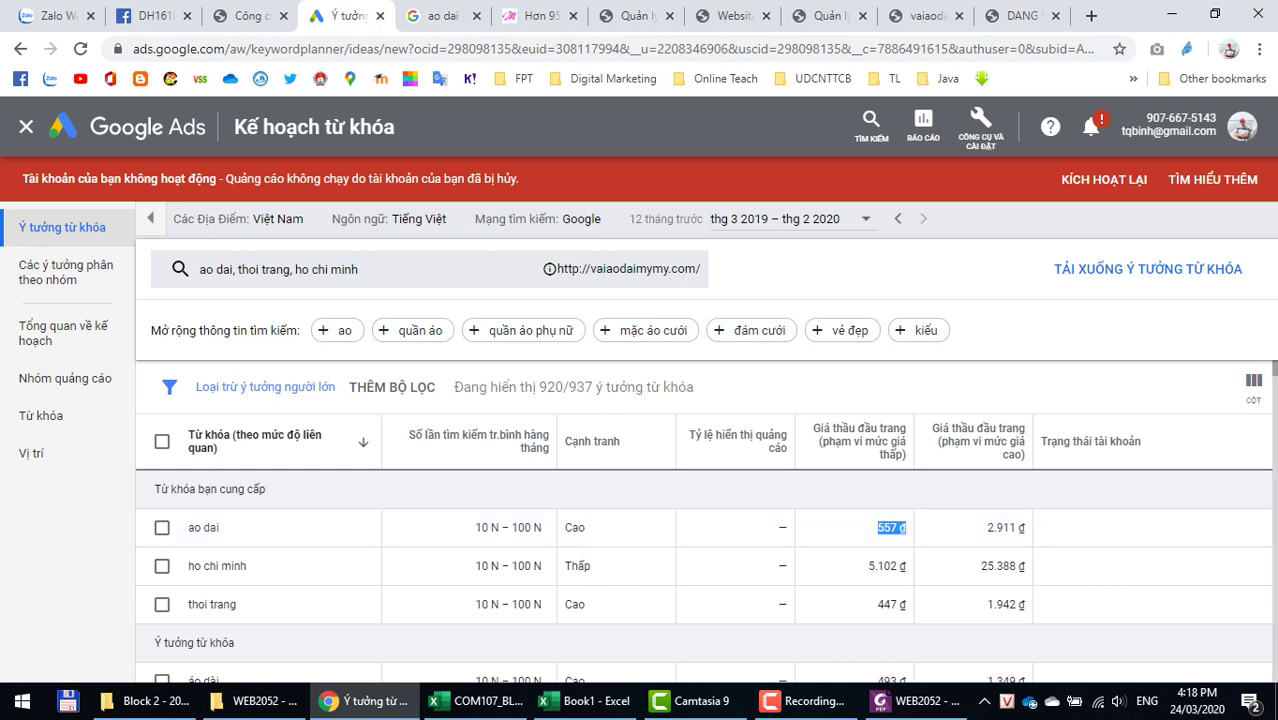
pyautogui.moveTo(942, 556); pyautogui.dragTo(1030, 544)
pyautogui.click(962, 540)
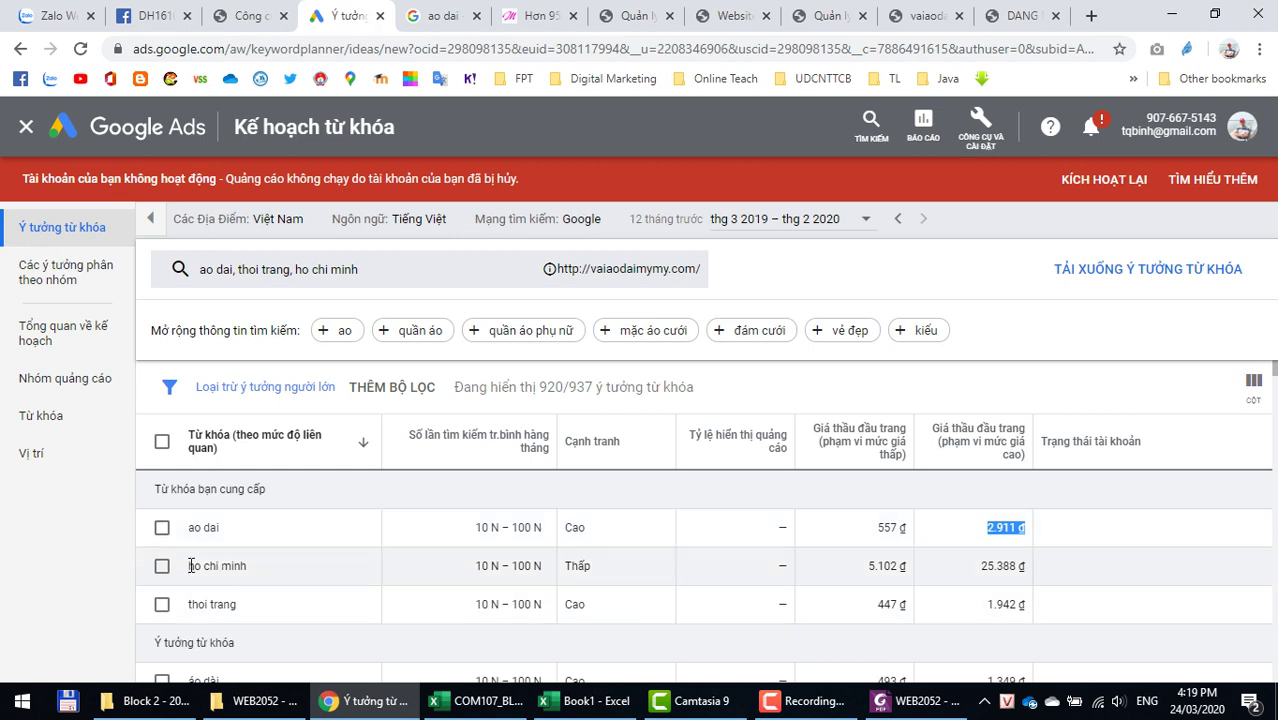
pyautogui.moveTo(190, 566); pyautogui.dragTo(253, 564)
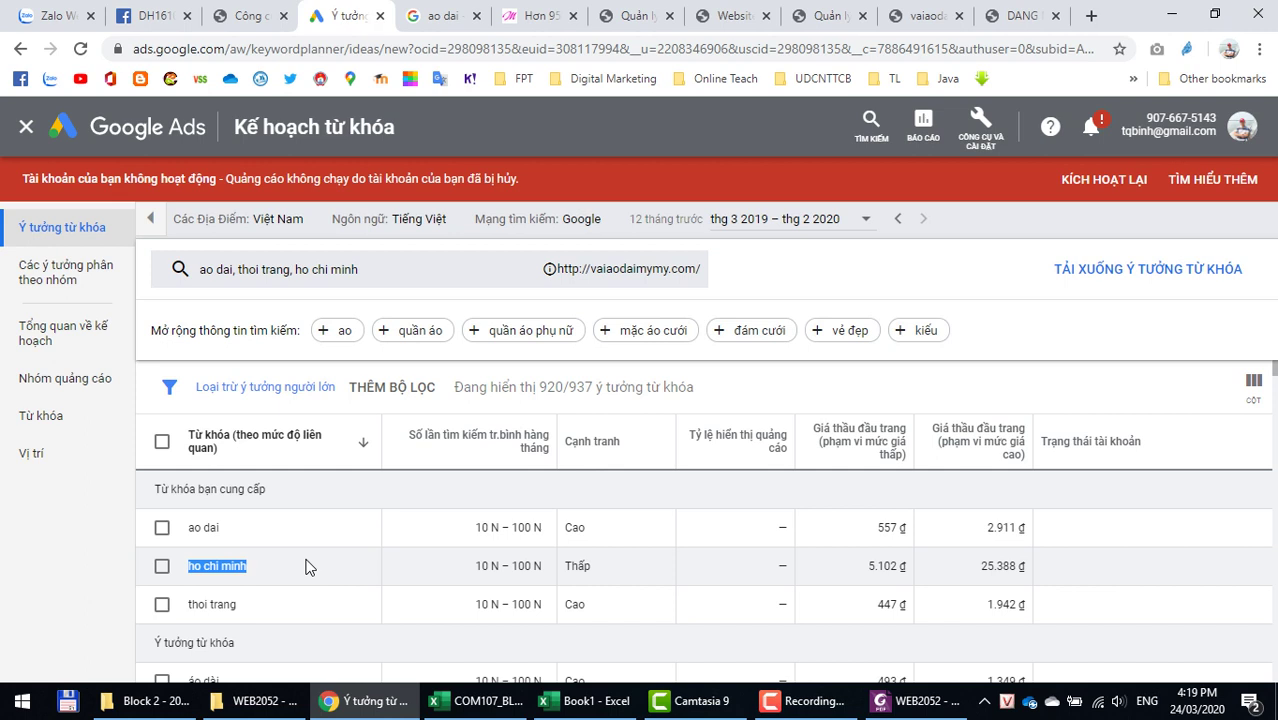
pyautogui.moveTo(868, 566); pyautogui.dragTo(908, 572)
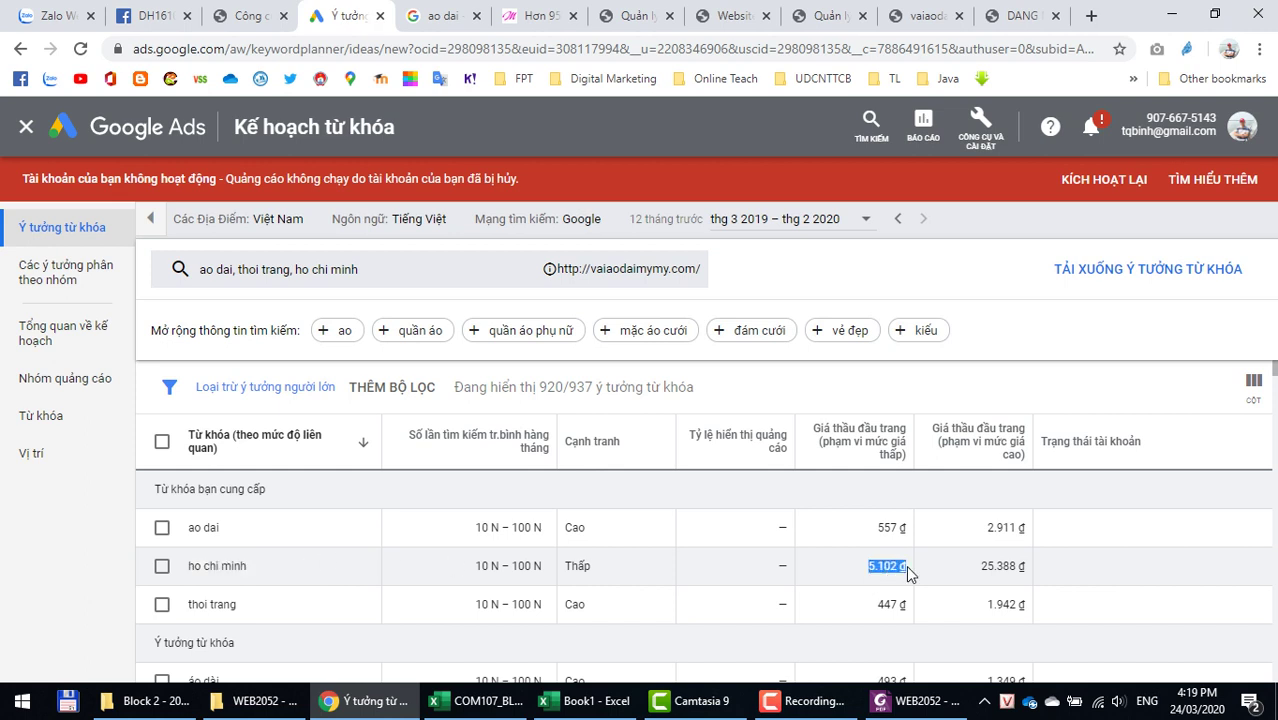
pyautogui.moveTo(980, 566); pyautogui.dragTo(1031, 570)
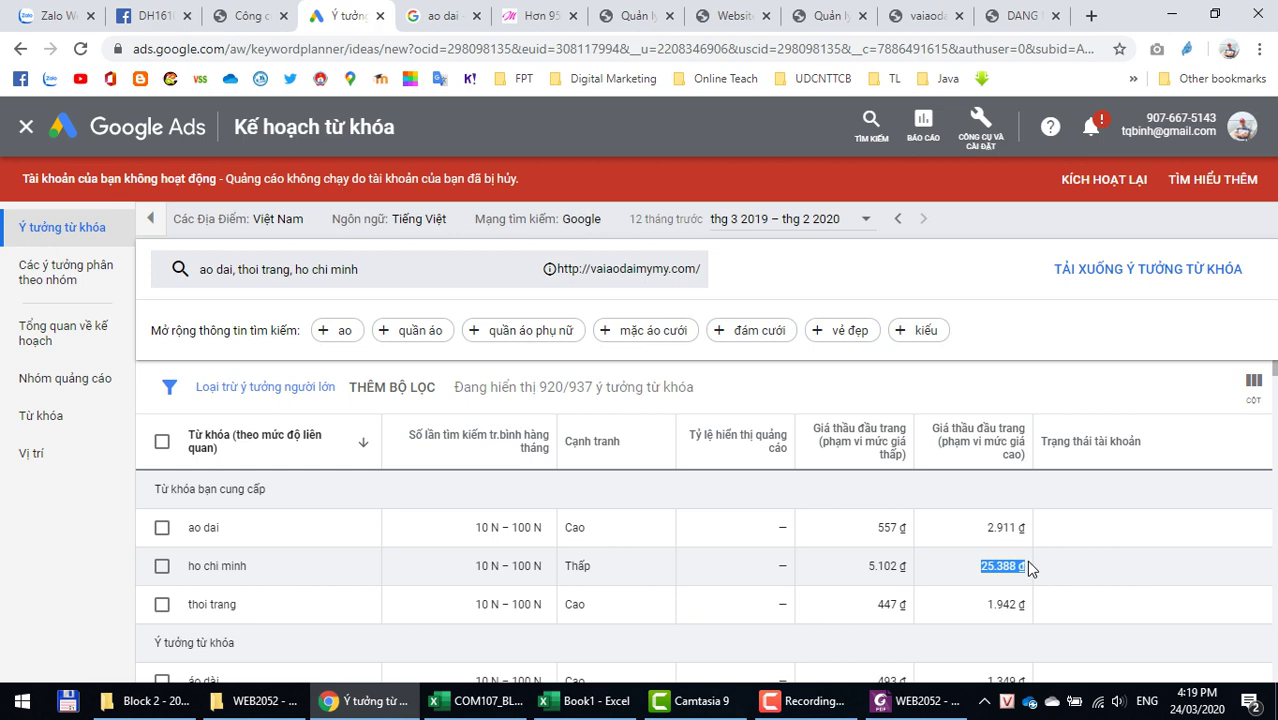
pyautogui.click(1100, 577)
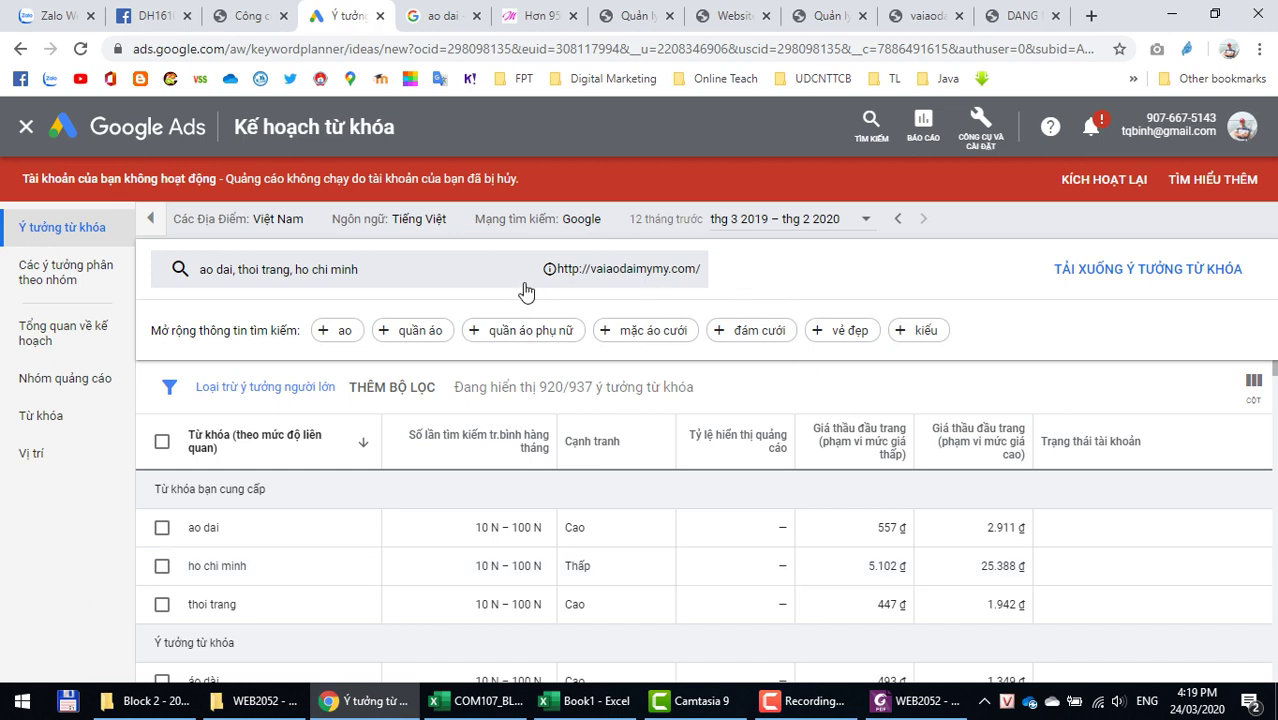
# Step: Delete the vaiaodaimymy.com domain filter and refresh, reviewing the 1.882 of 1.910 ideas
pyautogui.click(490, 277)
pyautogui.click(481, 513)
pyautogui.press('BackSpace')
pyautogui.press('BackSpace')
pyautogui.press('BackSpace')
pyautogui.press('BackSpace')
pyautogui.press('BackSpace')
pyautogui.press('BackSpace')
pyautogui.press('BackSpace')
pyautogui.press('BackSpace')
pyautogui.press('BackSpace')
pyautogui.press('BackSpace')
pyautogui.press('BackSpace')
pyautogui.press('BackSpace')
pyautogui.press('BackSpace')
pyautogui.press('BackSpace')
pyautogui.press('BackSpace')
pyautogui.press('BackSpace')
pyautogui.press('BackSpace')
pyautogui.press('BackSpace')
pyautogui.press('BackSpace')
pyautogui.press('BackSpace')
pyautogui.press('BackSpace')
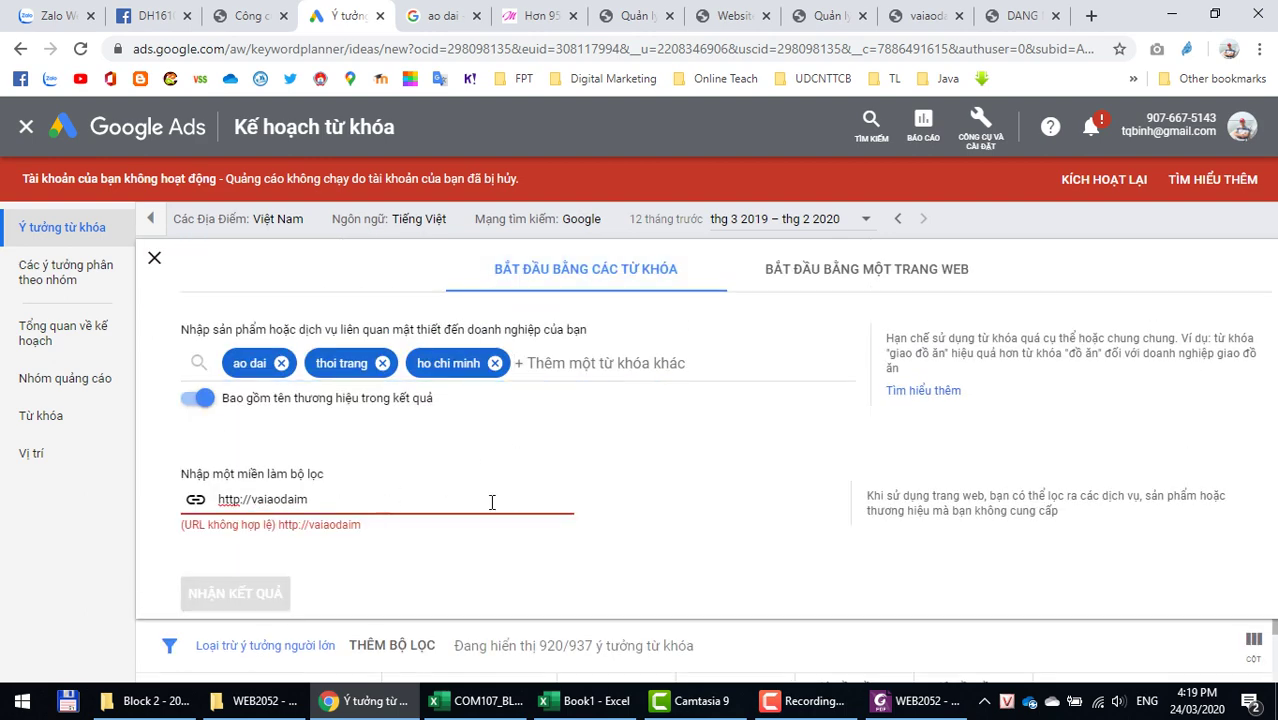
pyautogui.click(190, 594)
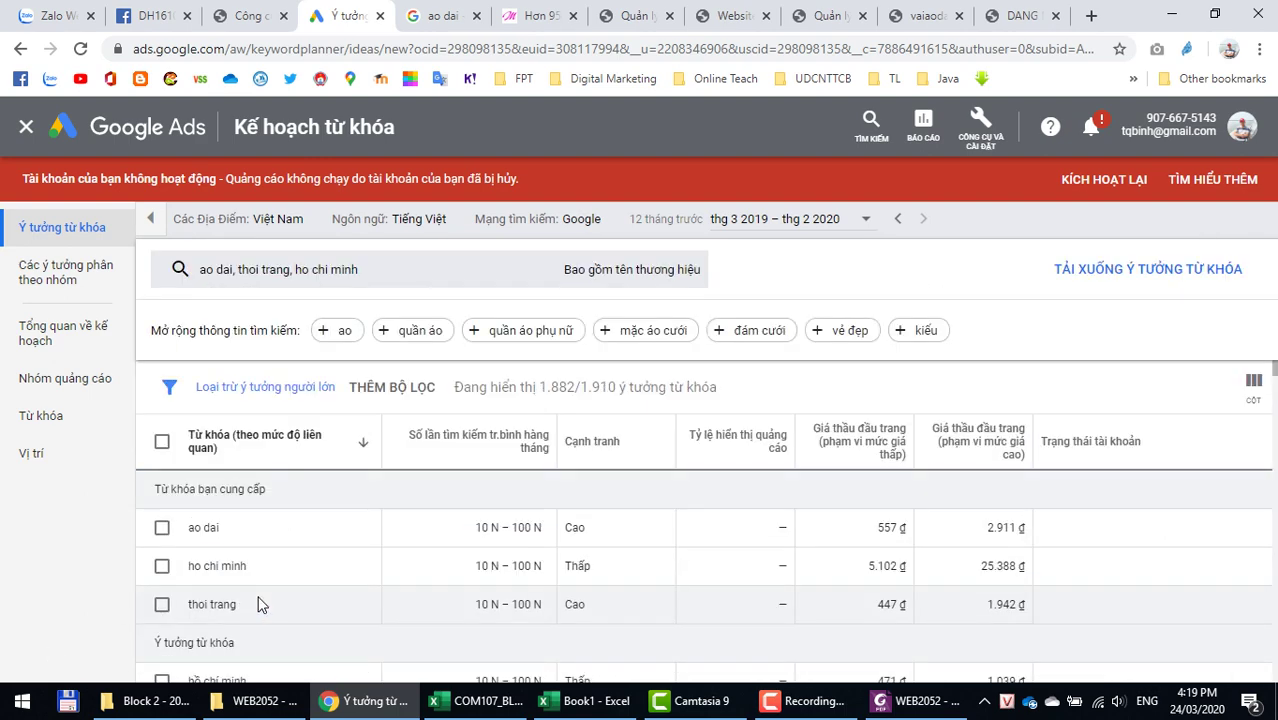
pyautogui.scroll(-2, 251, 601)
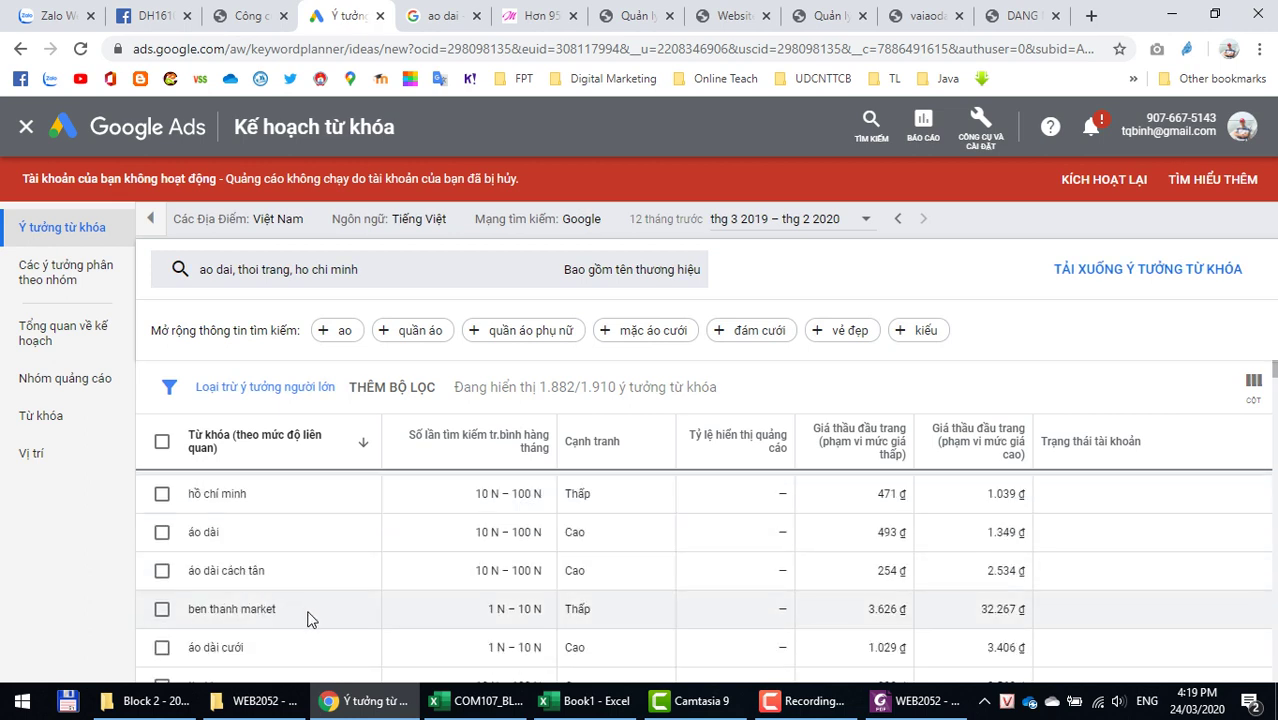
pyautogui.scroll(2, 305, 620)
pyautogui.scroll(-4, 305, 620)
pyautogui.scroll(-1, 305, 620)
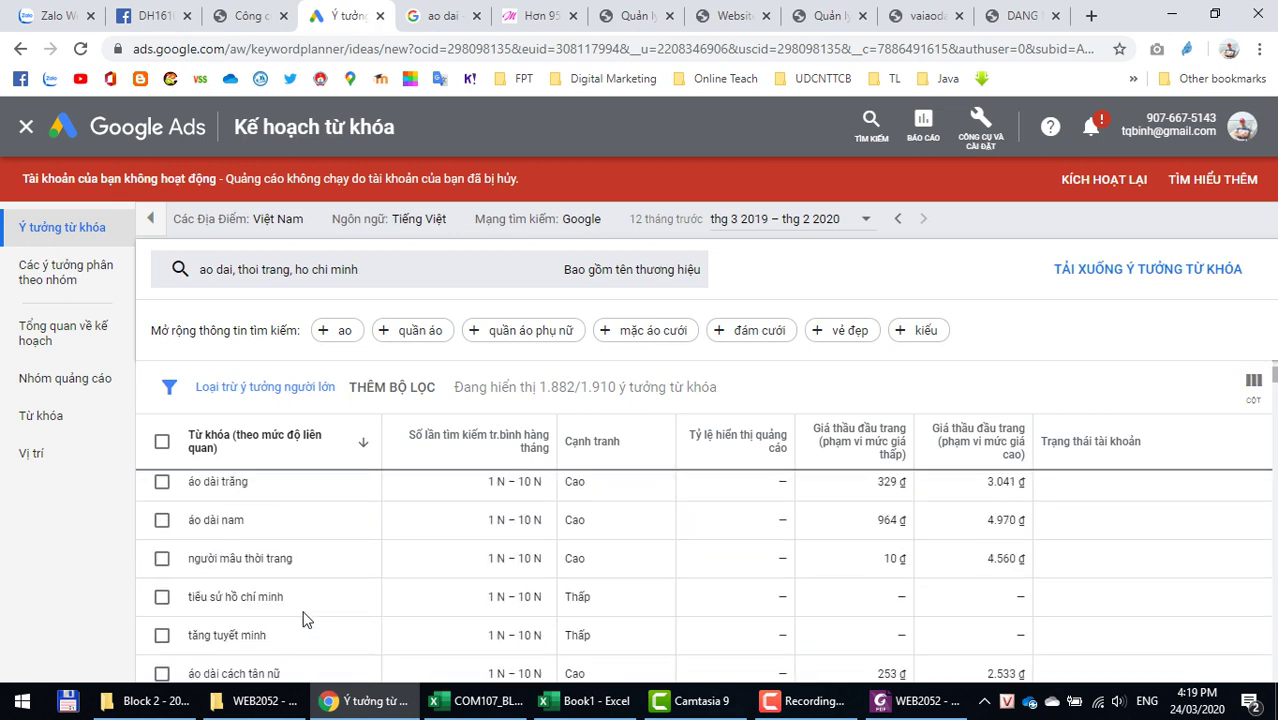
pyautogui.scroll(-1, 305, 620)
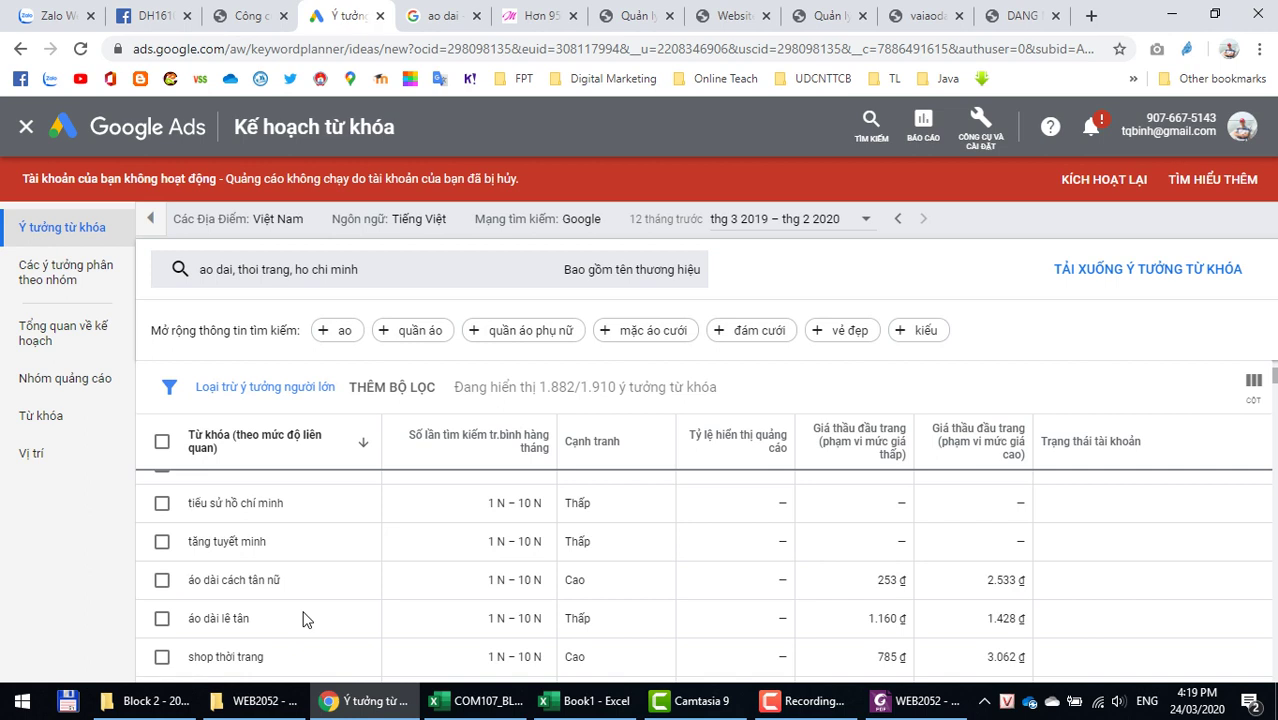
pyautogui.scroll(5, 305, 620)
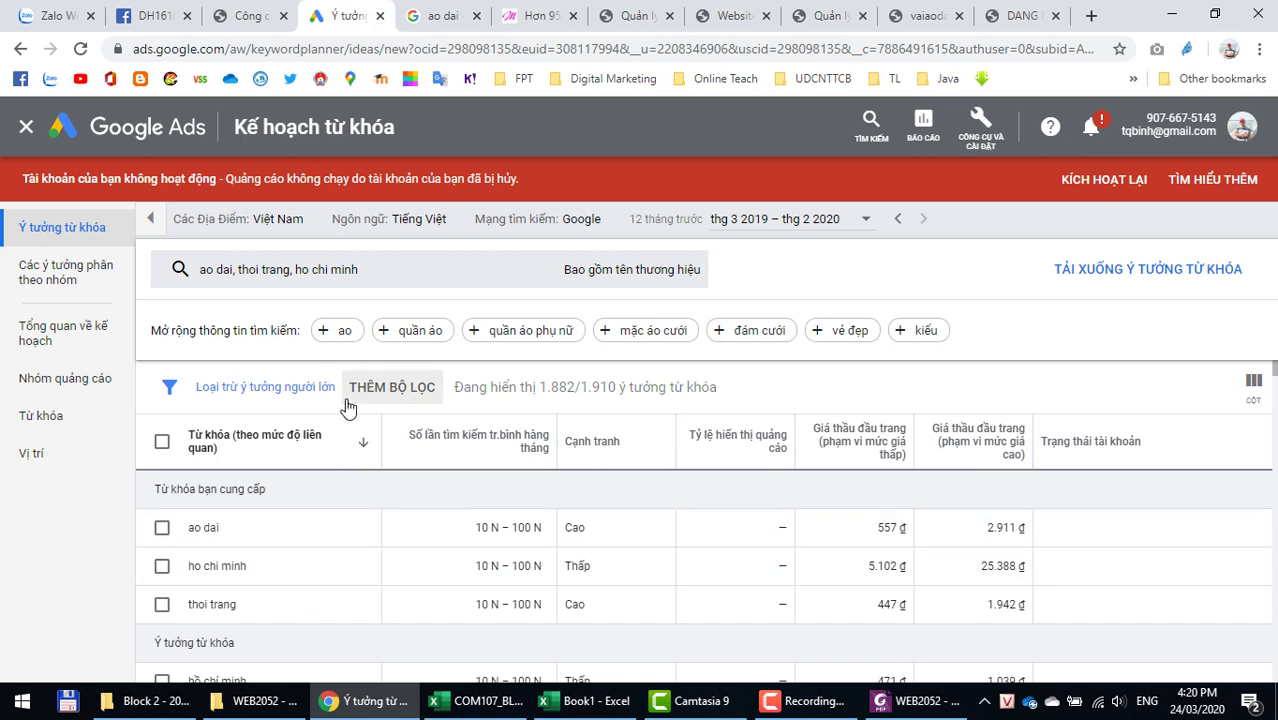
# Step: Swap the ho chi minh keyword for cách tan and get ideas for ao dai, thoi trang, cách tan
pyautogui.click(393, 277)
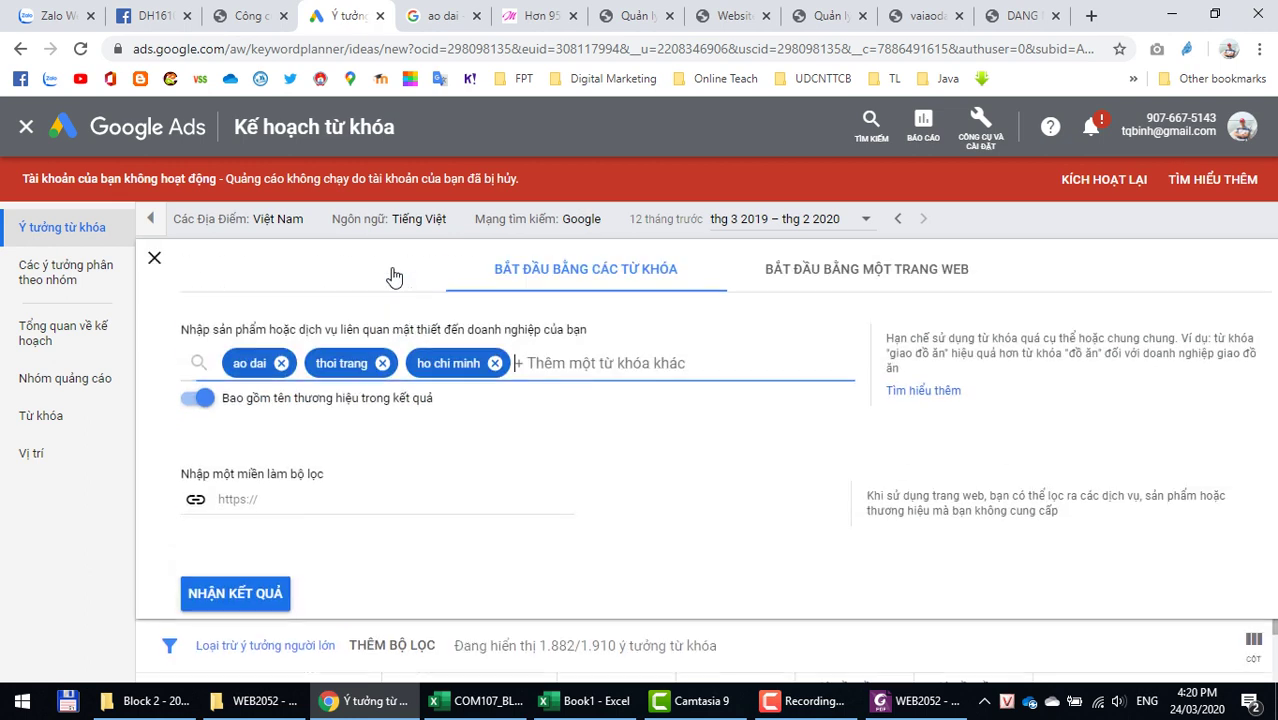
pyautogui.click(490, 365)
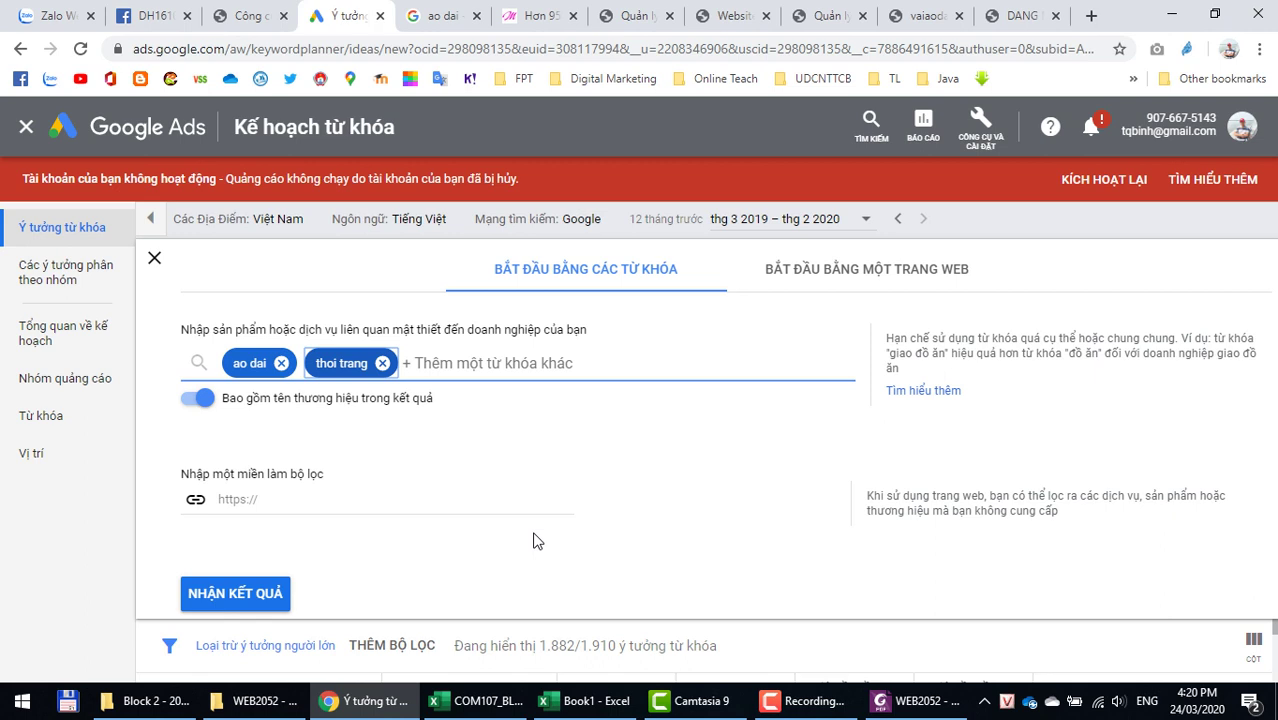
pyautogui.click(471, 362)
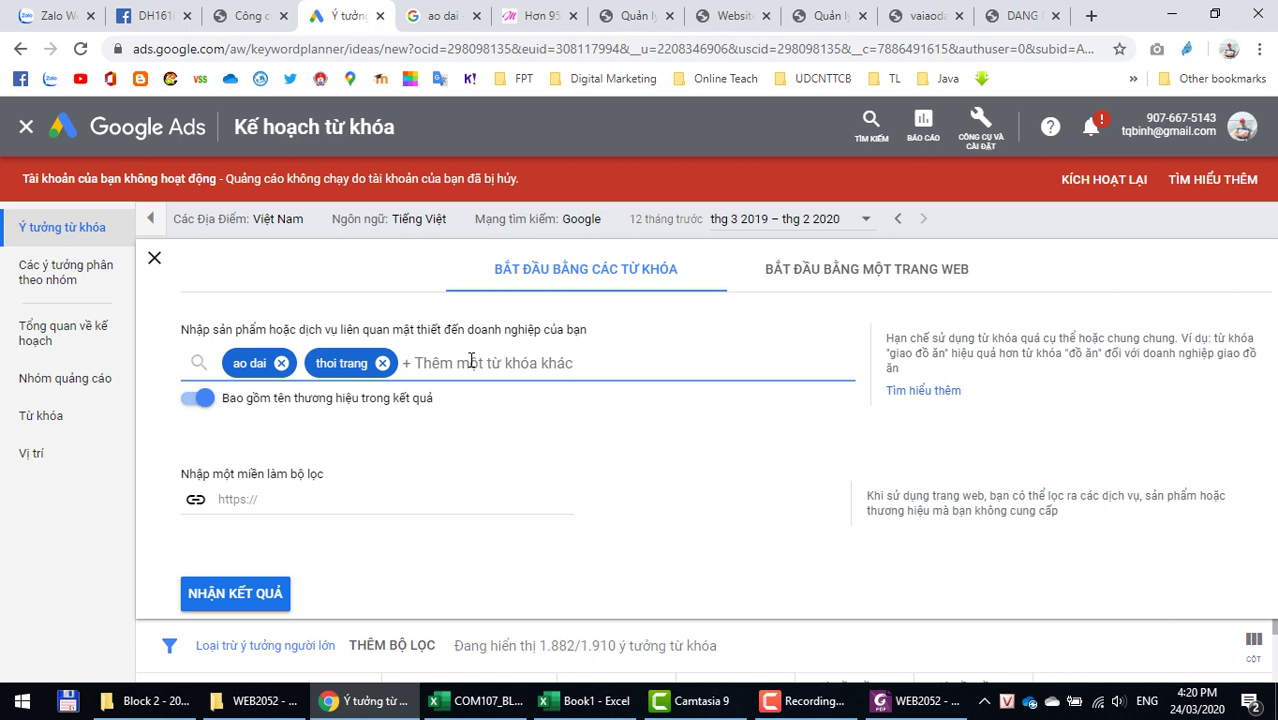
pyautogui.write('c')
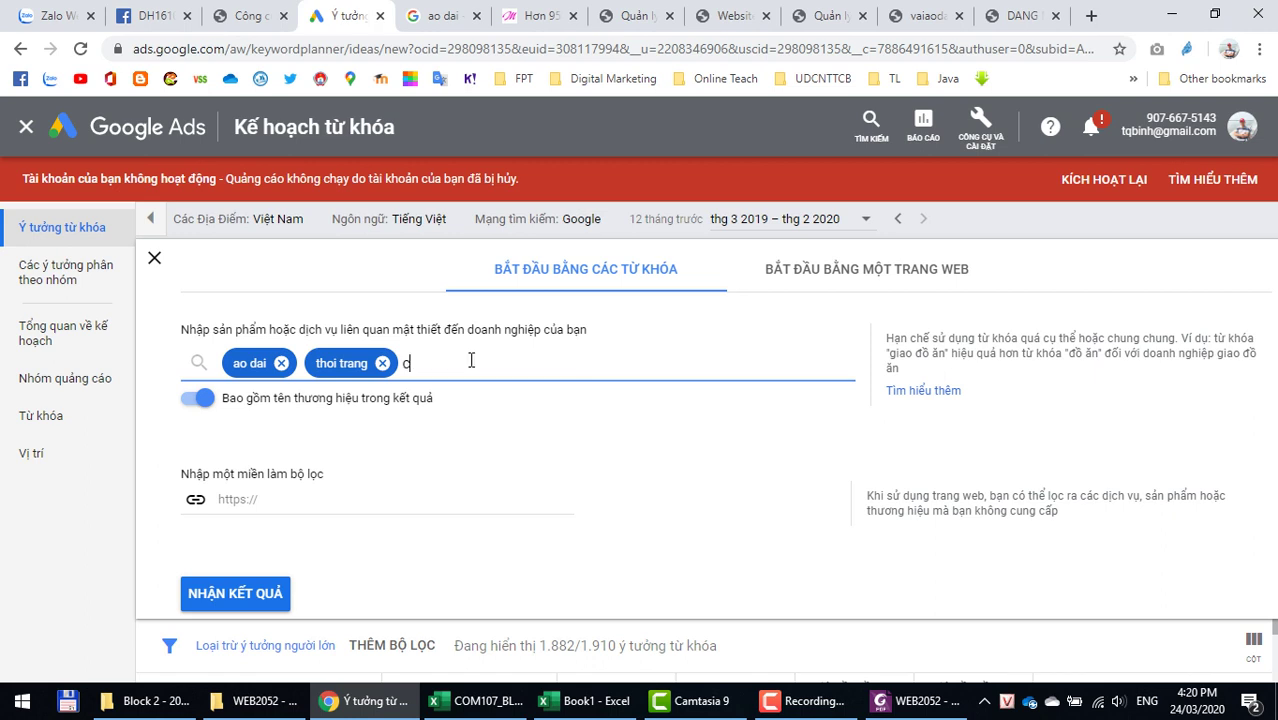
pyautogui.write('ách tan')
pyautogui.press('Return')
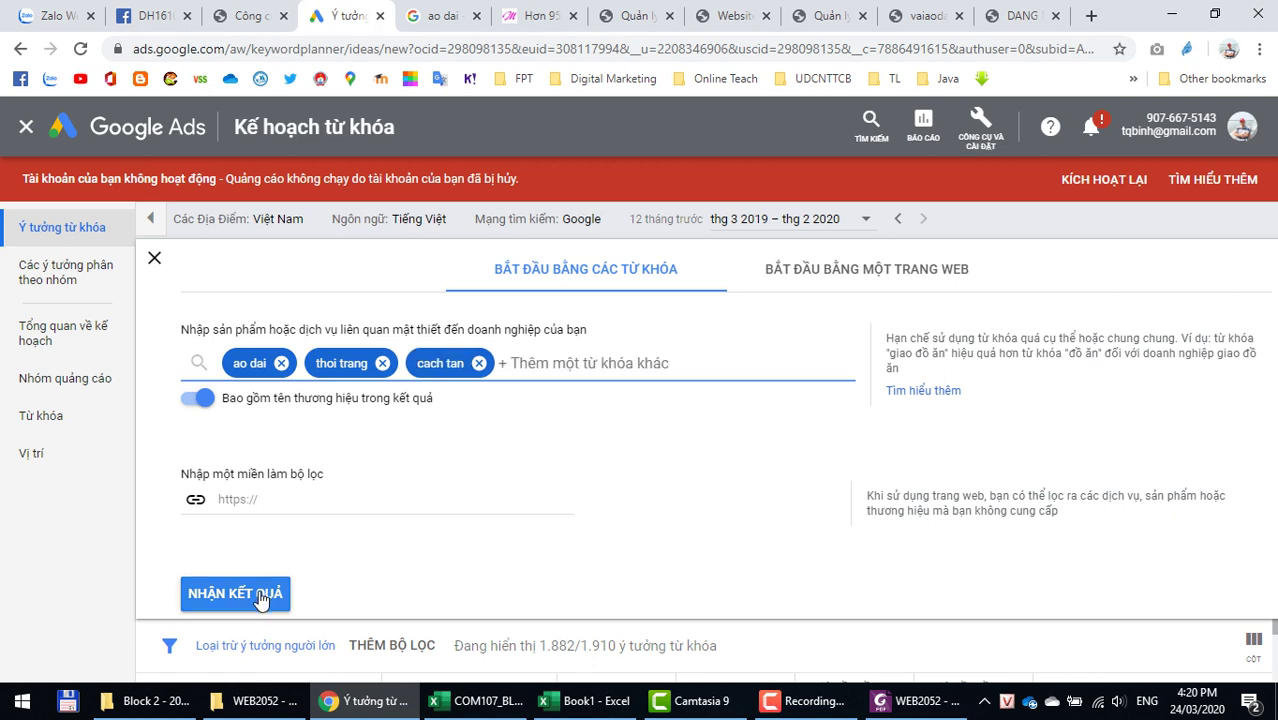
pyautogui.click(261, 592)
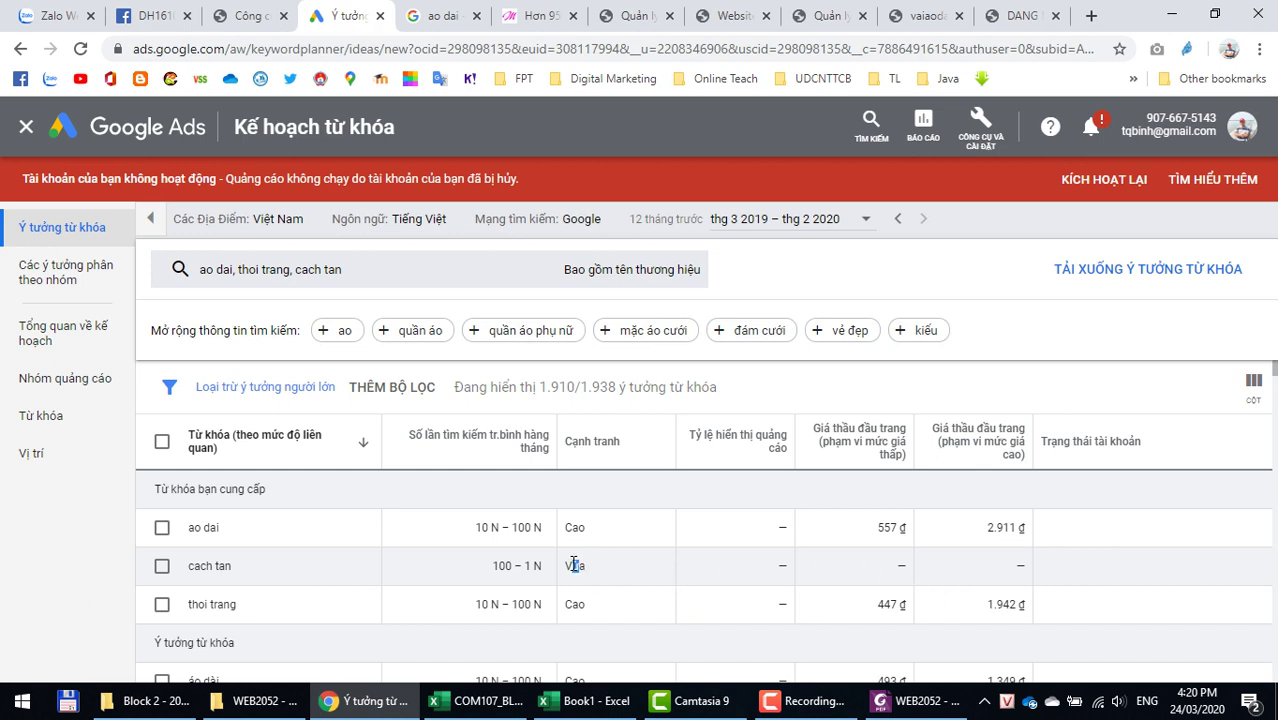
pyautogui.moveTo(593, 567); pyautogui.dragTo(570, 568)
pyautogui.hotkey('alt', 'Tab')
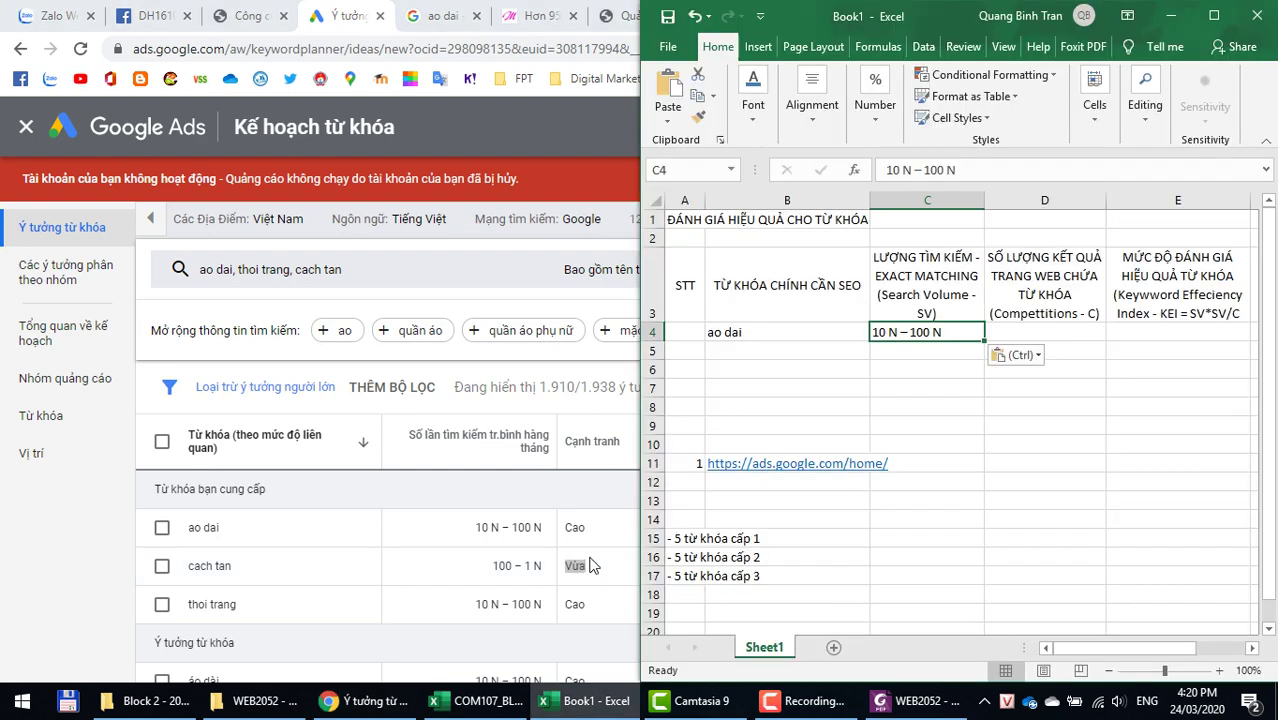
pyautogui.hotkey('alt', 'Tab')
pyautogui.hotkey('alt', 'Tab')
pyautogui.hotkey('alt', 'Tab')
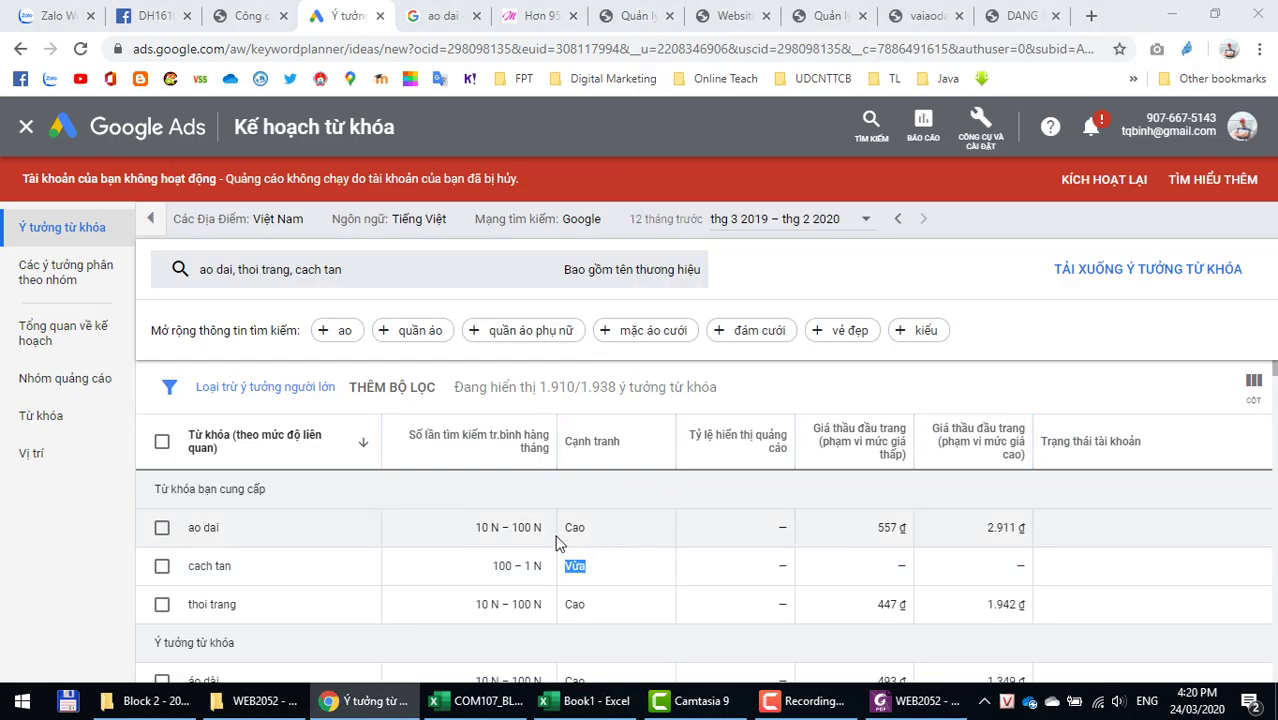
pyautogui.hotkey('alt', 'Tab')
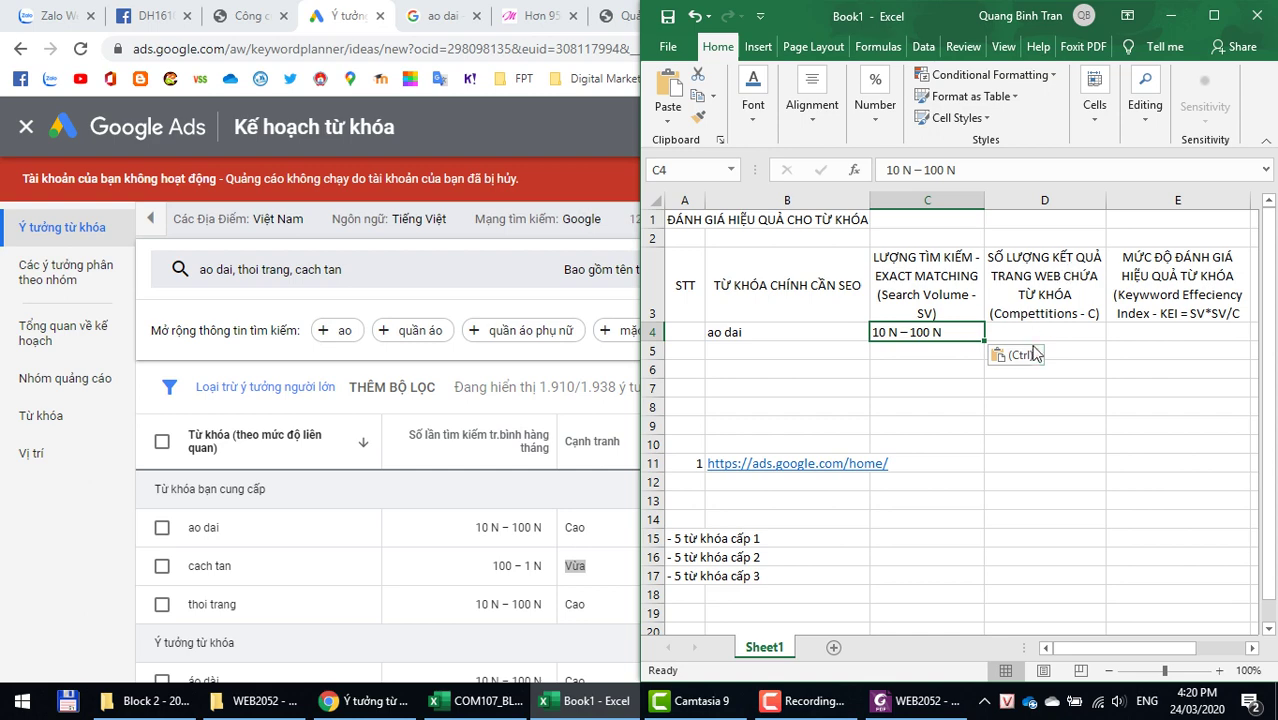
pyautogui.click(1031, 329)
pyautogui.hotkey('alt', 'Tab')
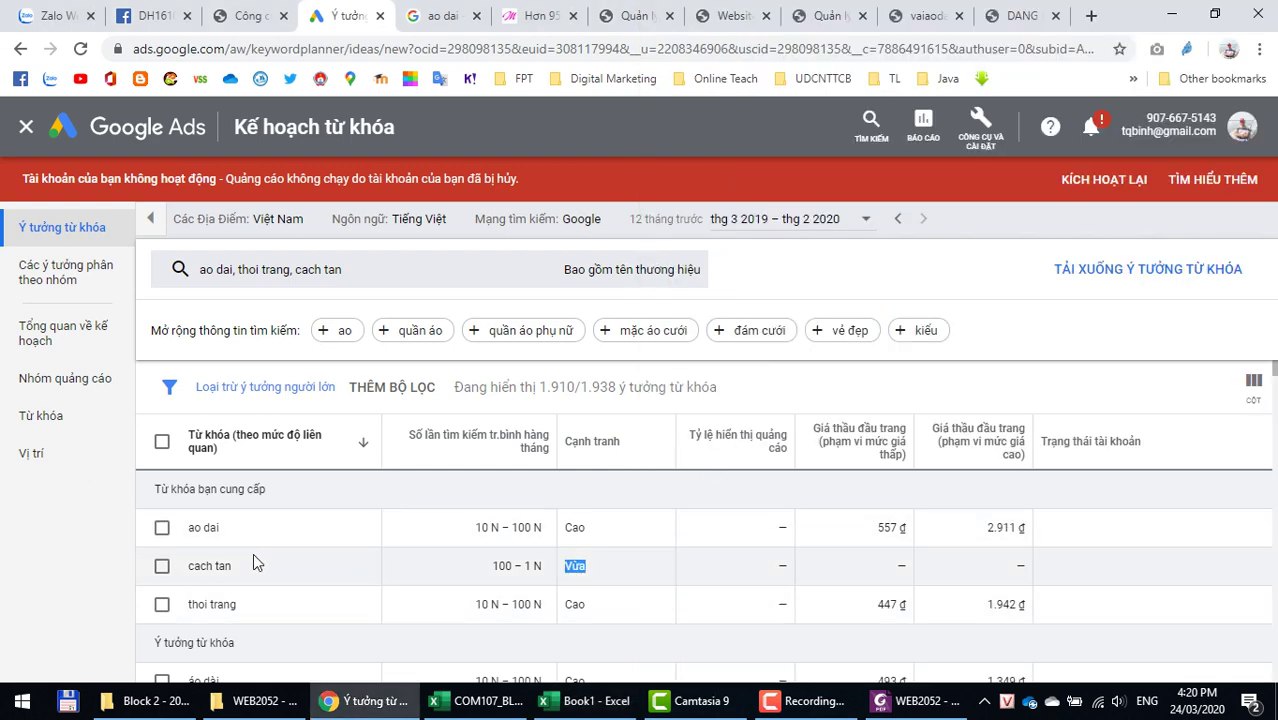
# Step: Re-run the Google search for ao dai and copy its 153.000.000 result count back to Excel
pyautogui.moveTo(227, 527); pyautogui.dragTo(177, 527)
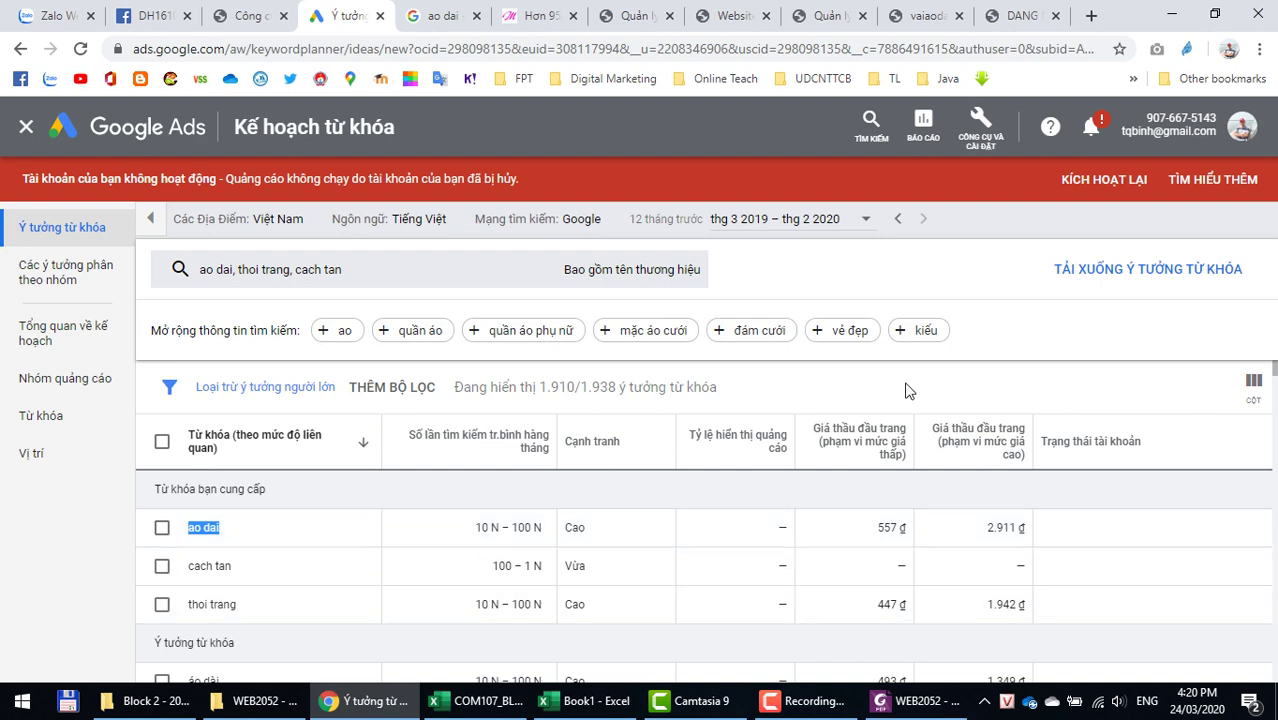
pyautogui.click(453, 31)
pyautogui.click(308, 136)
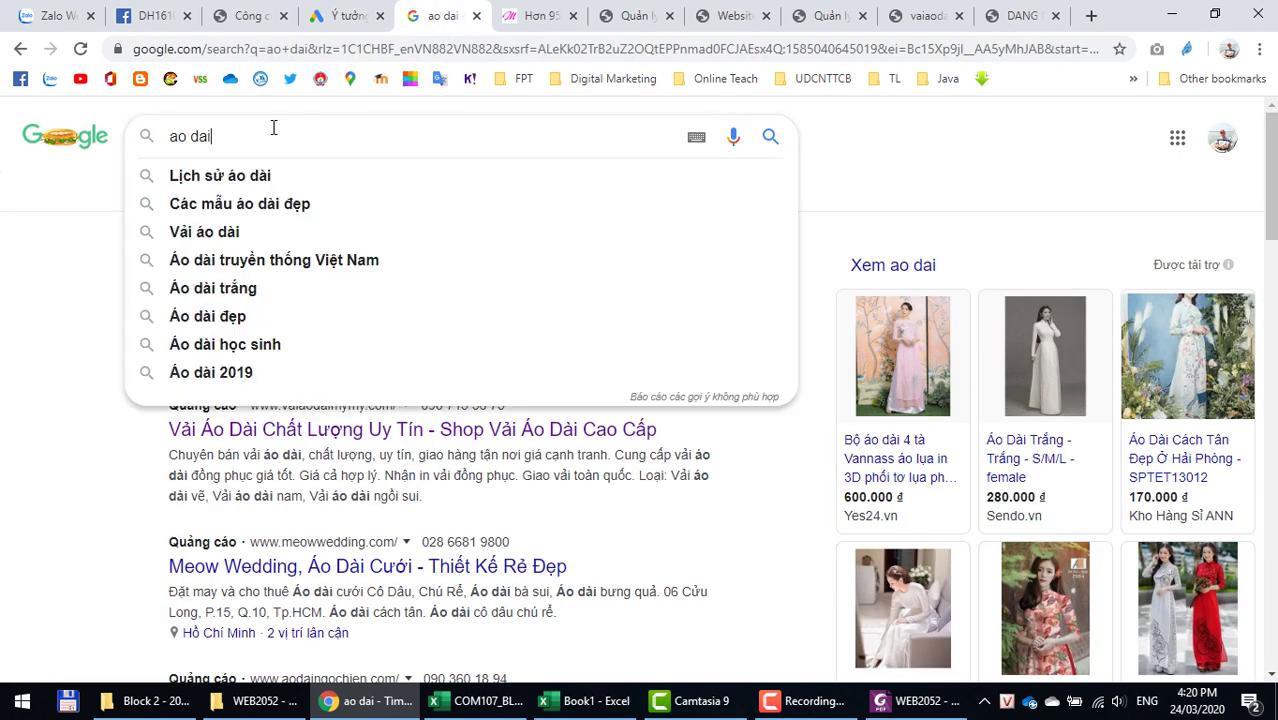
pyautogui.press('End')
pyautogui.press('Return')
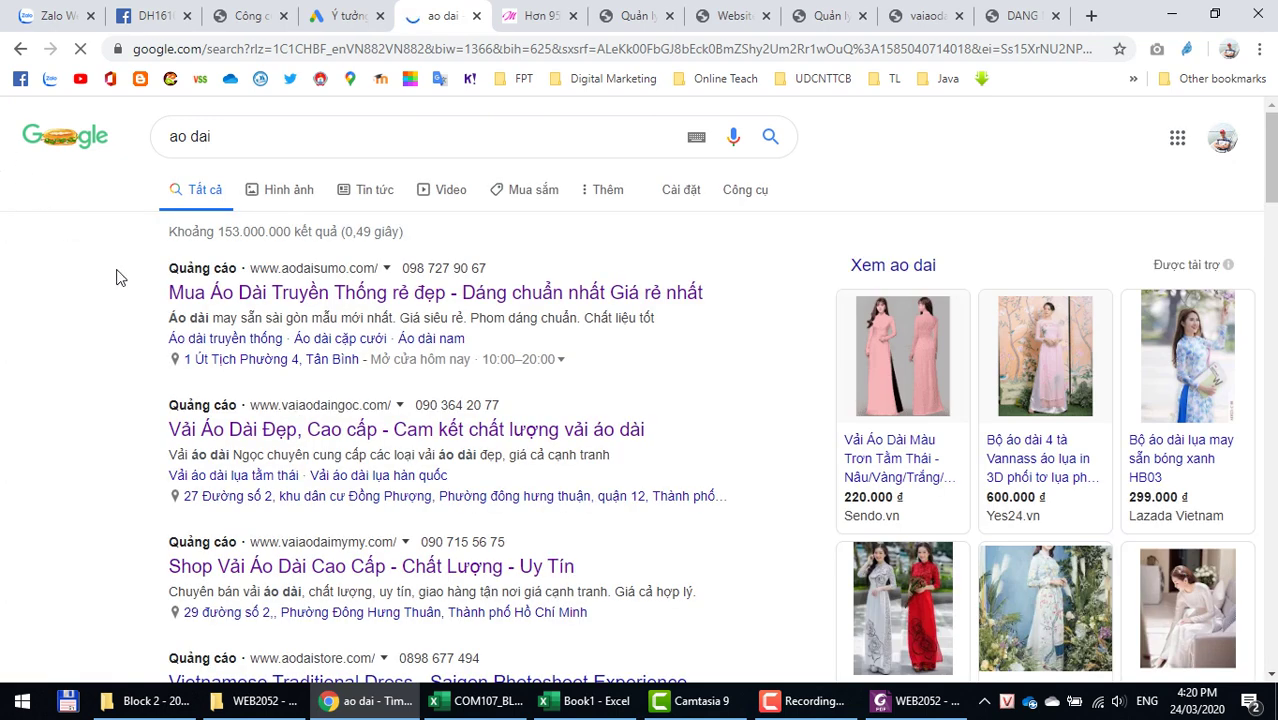
pyautogui.moveTo(218, 232); pyautogui.dragTo(291, 231)
pyautogui.hotkey('ctrl', 'c')
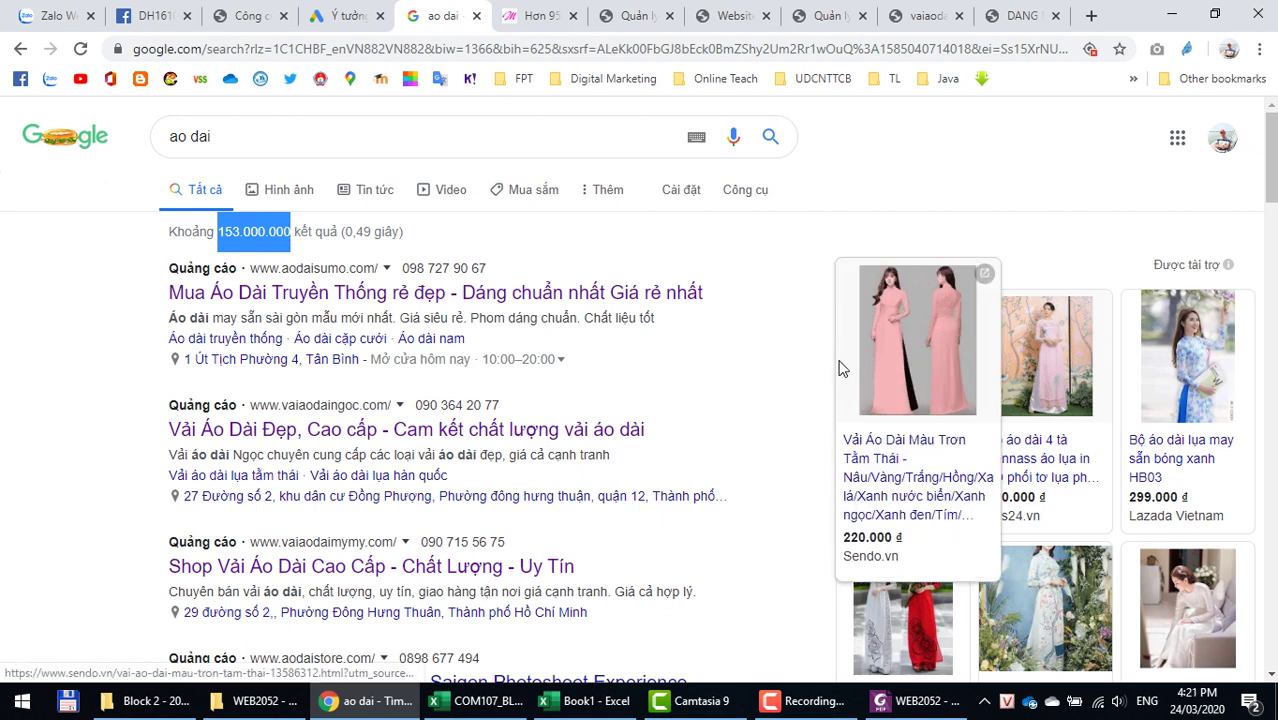
pyautogui.hotkey('alt', 'Tab')
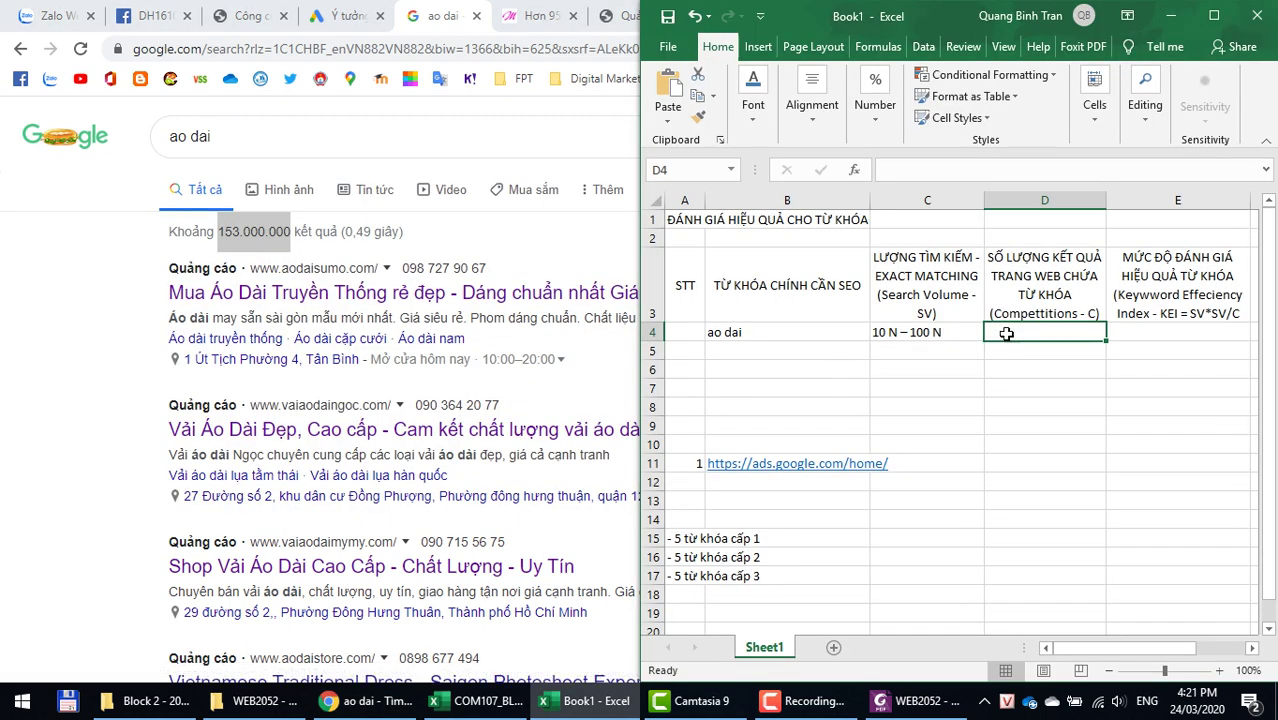
# Step: Paste the 153.000.000 result count as a value into D4
pyautogui.rightClick(1003, 335)
pyautogui.click(1073, 363)
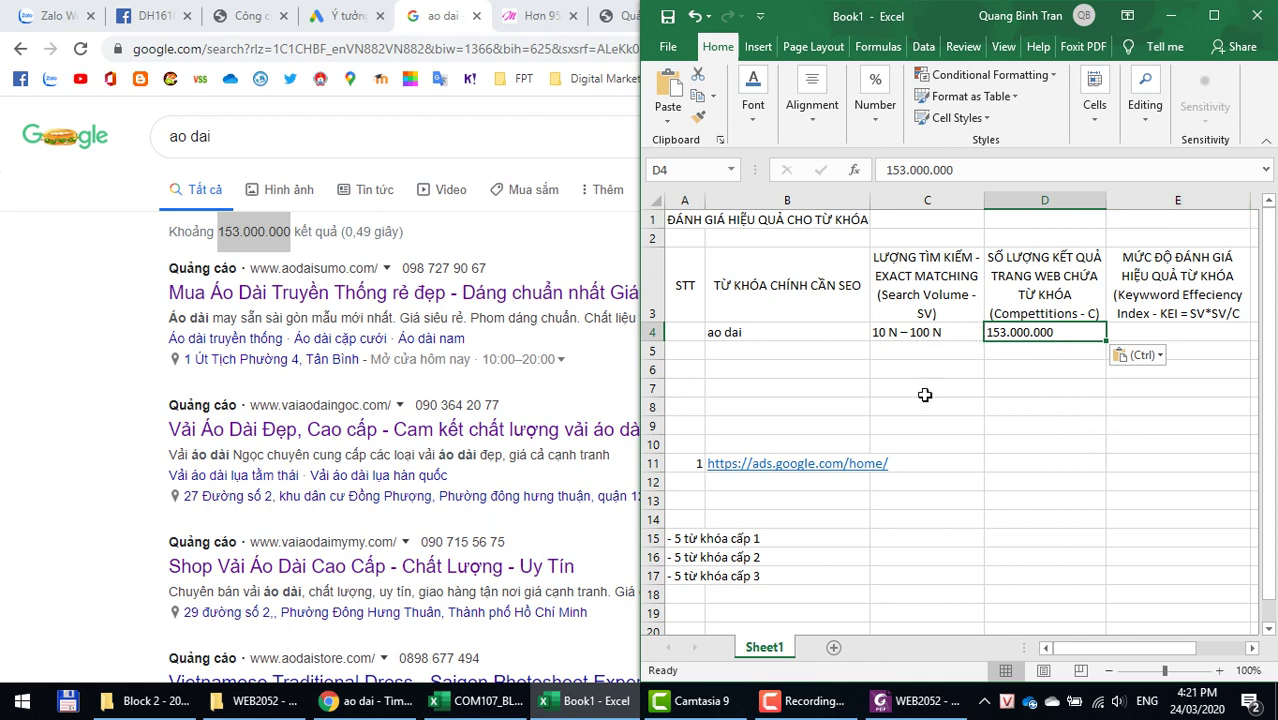
pyautogui.click(1156, 332)
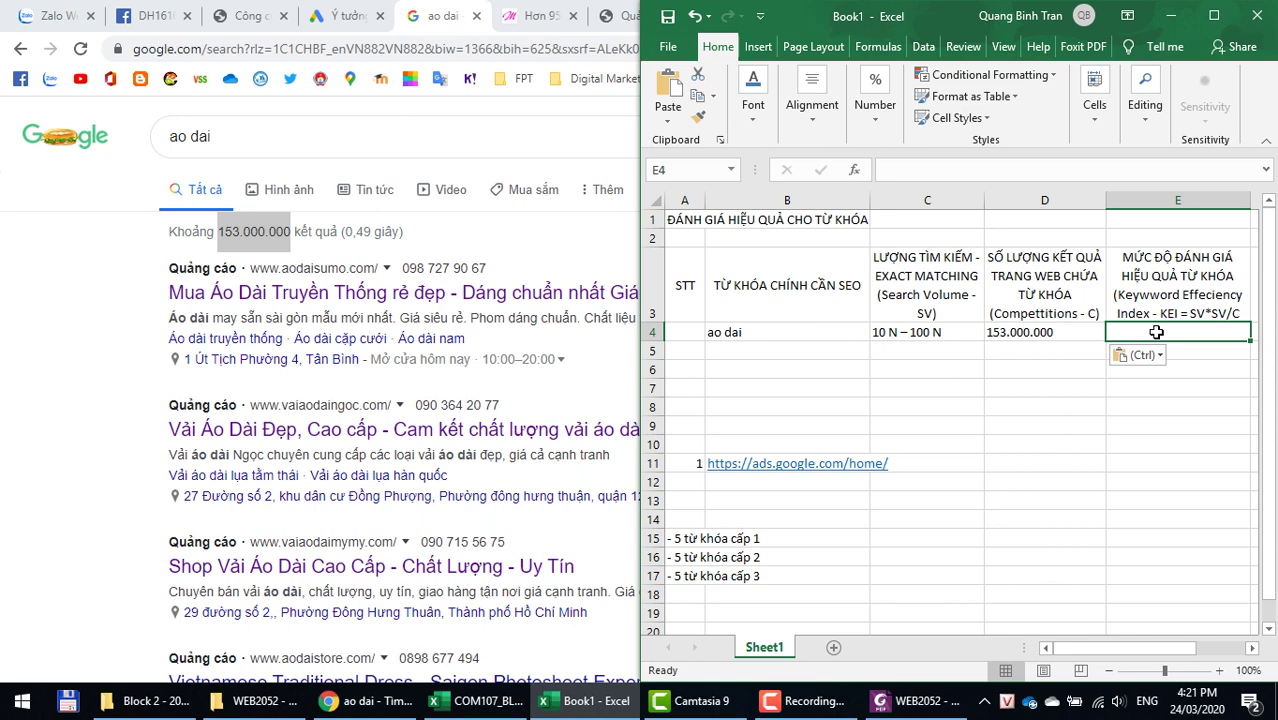
# Step: Change the E3 header to 'Keyword Effeciency Index: KEI = SV*SV/C'
pyautogui.click(1157, 315)
pyautogui.doubleClick(1157, 313)
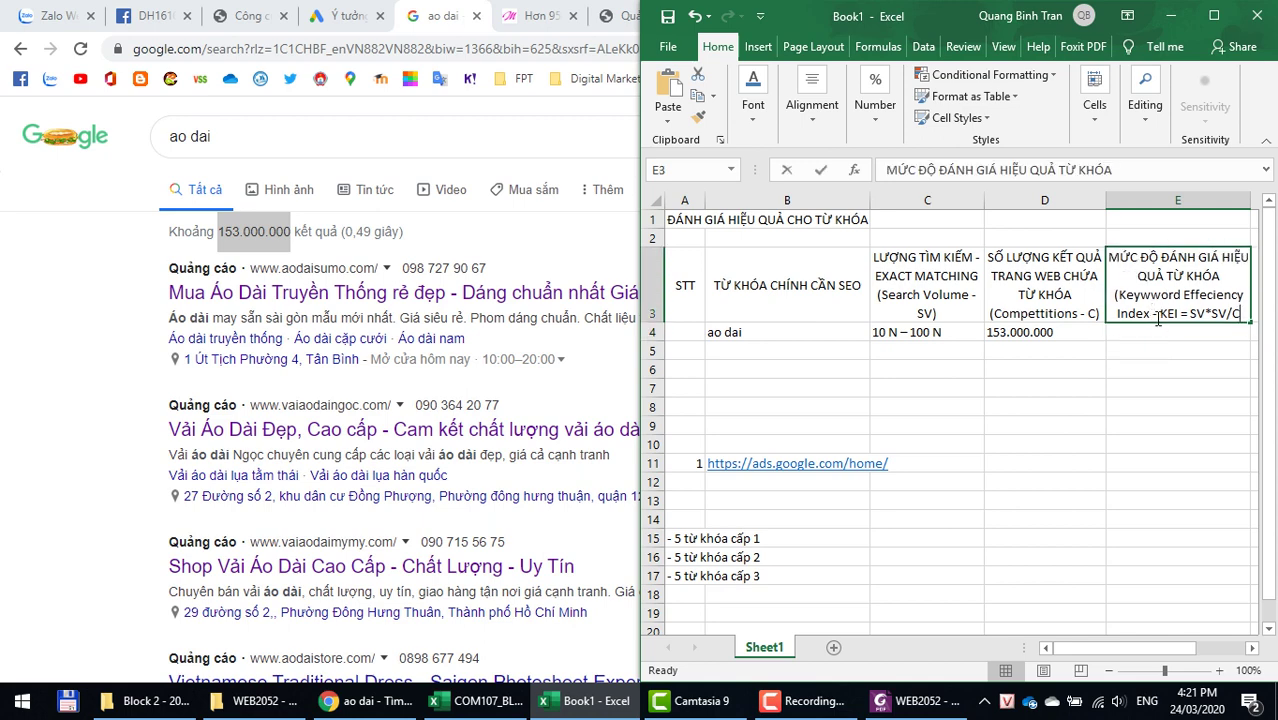
pyautogui.press('BackSpace')
pyautogui.press('BackSpace')
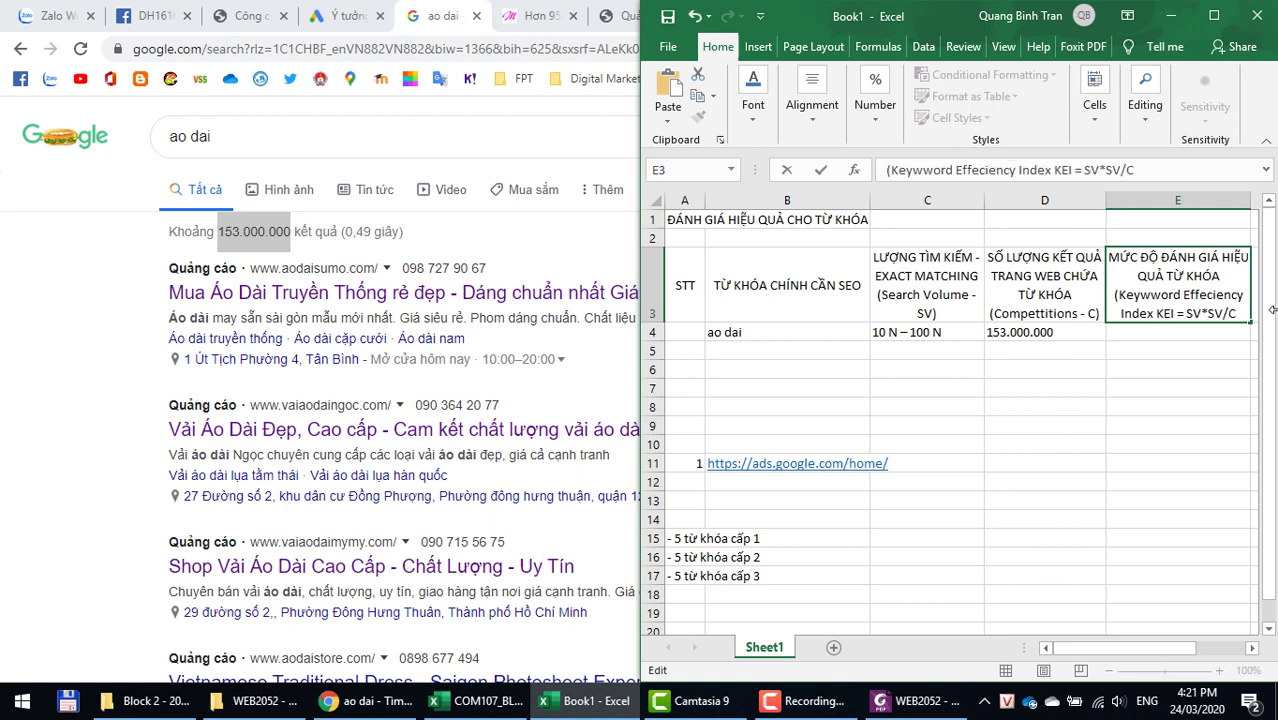
pyautogui.write(':')
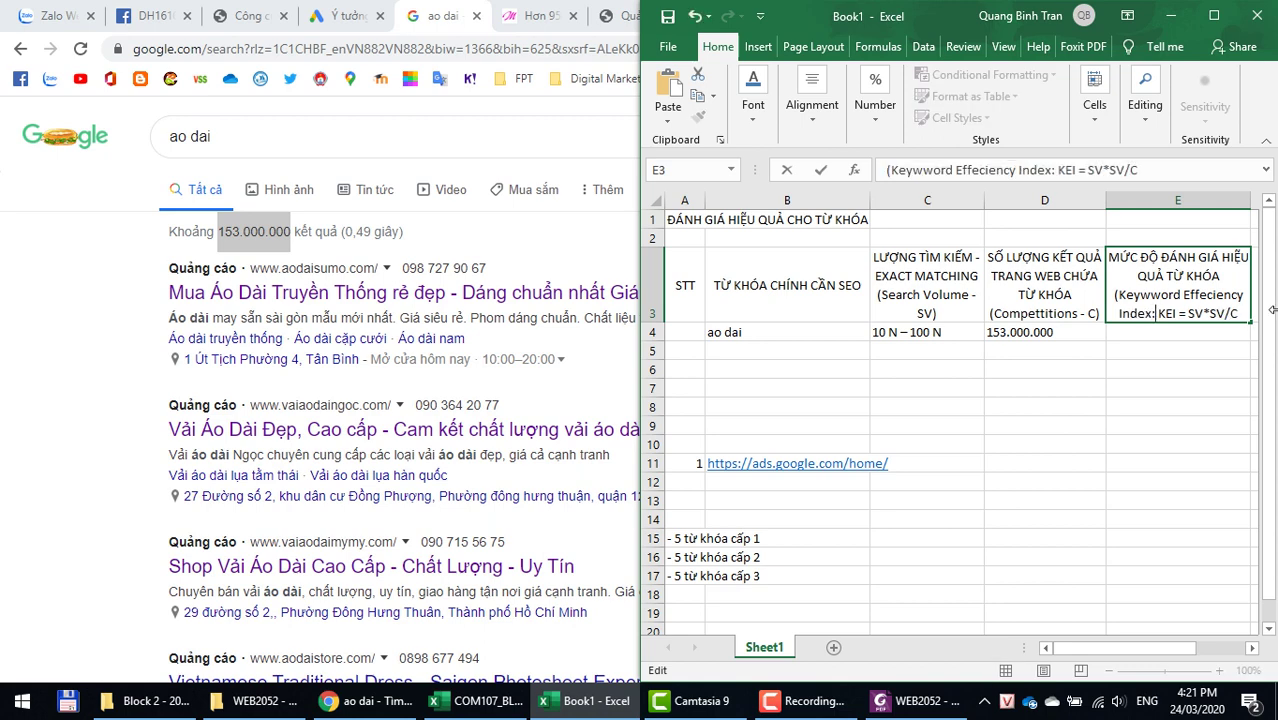
pyautogui.press('Return')
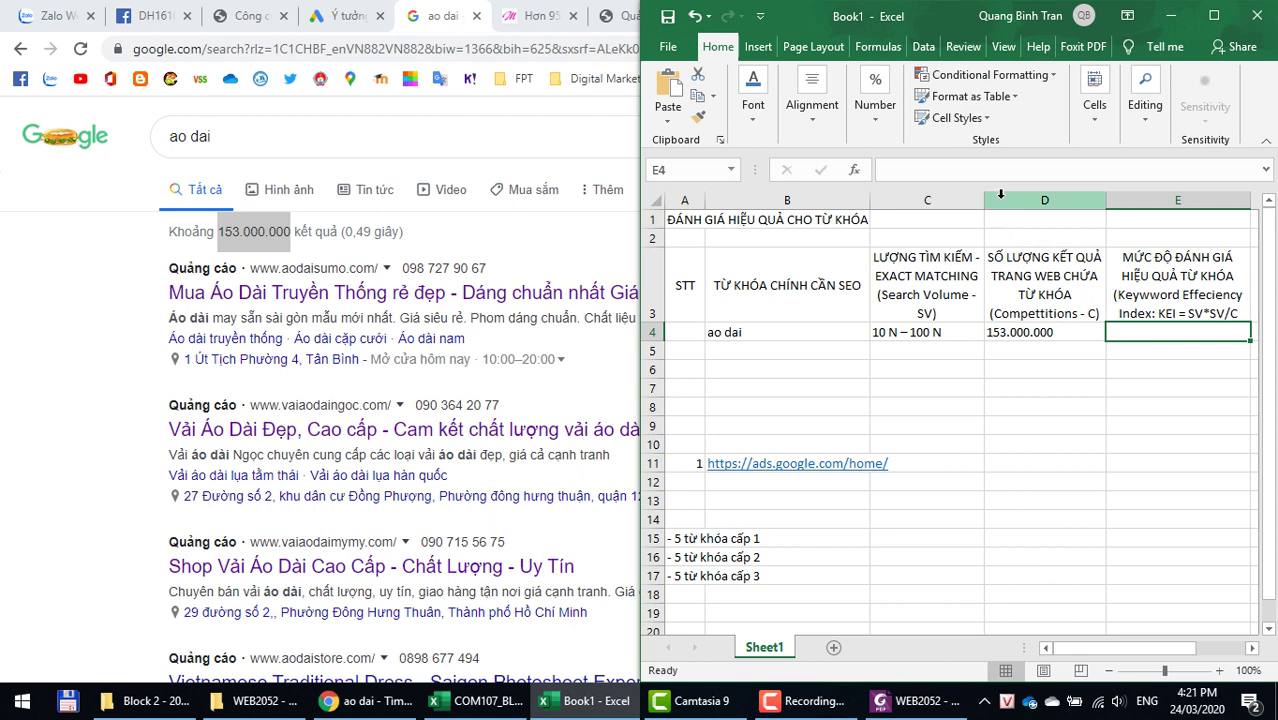
pyautogui.rightClick(1000, 194)
# Step: Insert new columns D and F holding 55000 and 153000000 for ao dai
pyautogui.click(1012, 329)
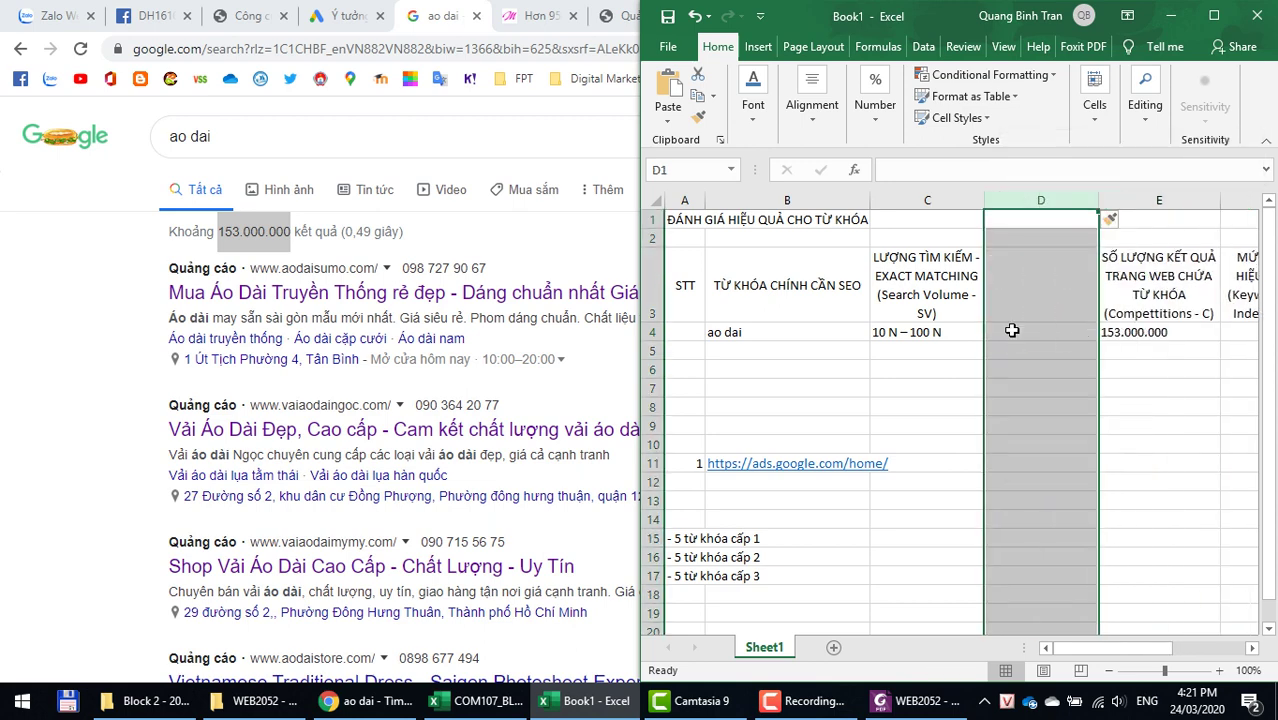
pyautogui.click(1020, 336)
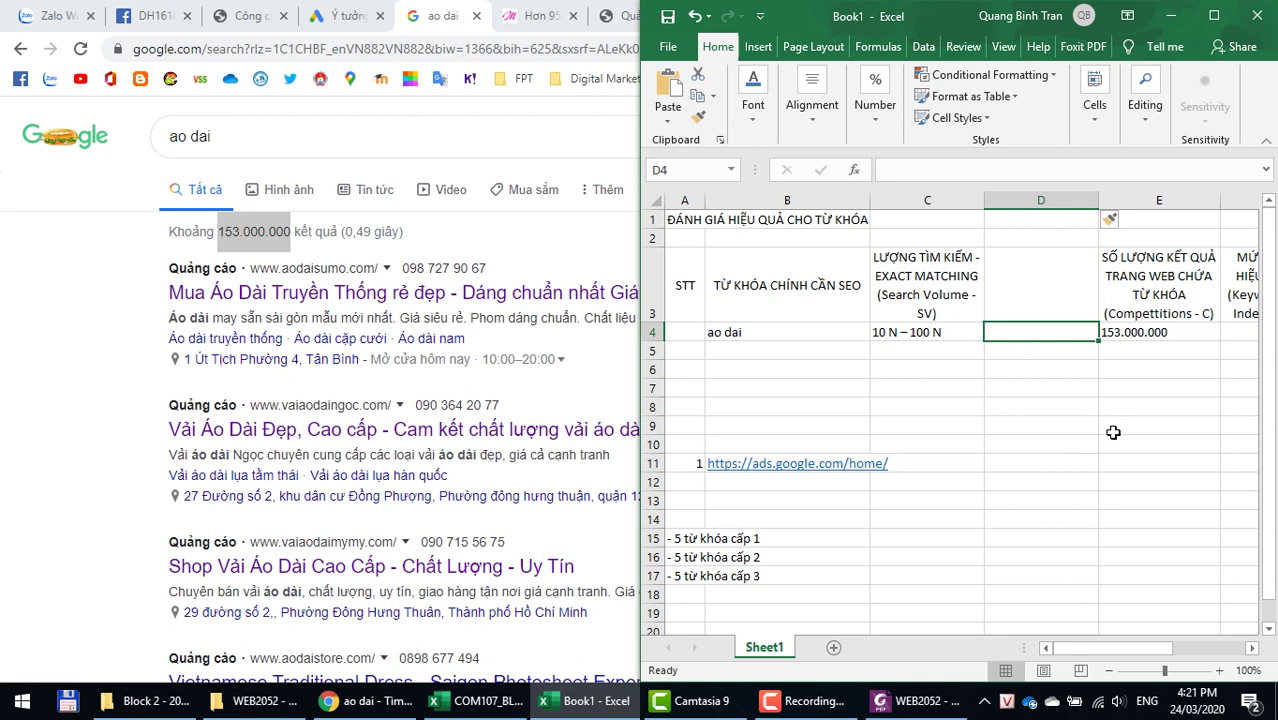
pyautogui.write('55000')
pyautogui.press('Return')
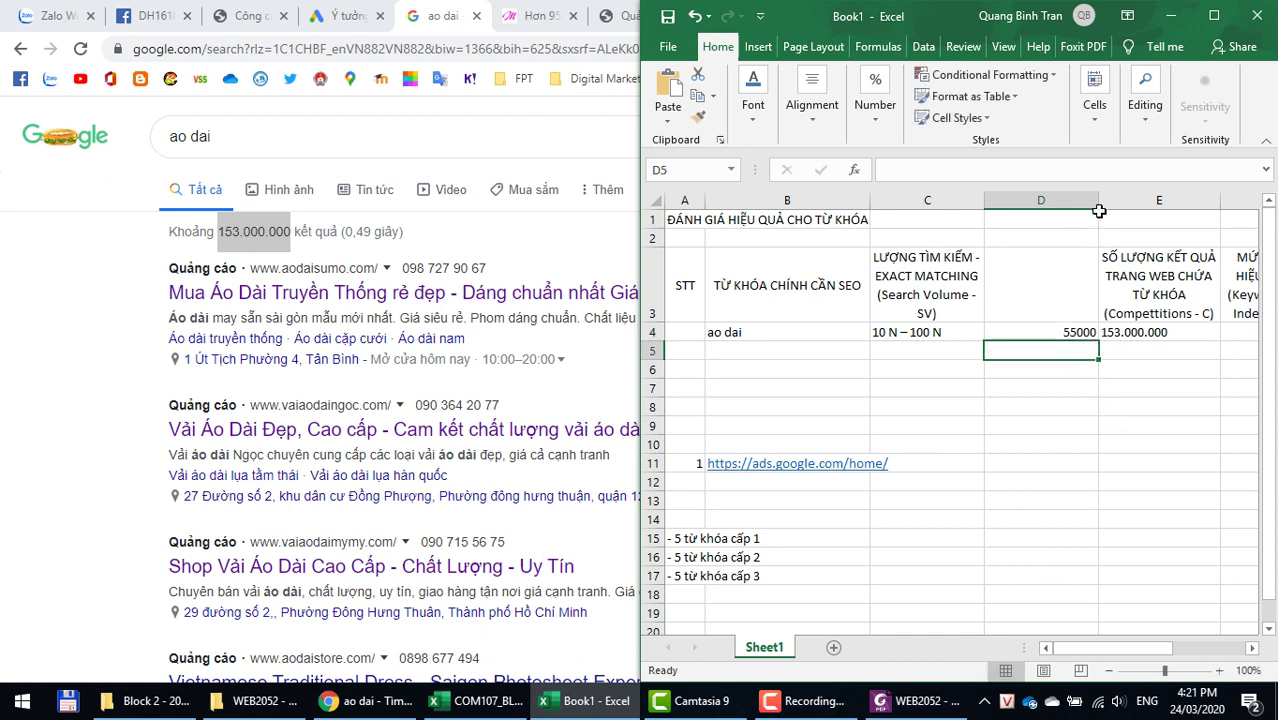
pyautogui.doubleClick(1098, 201)
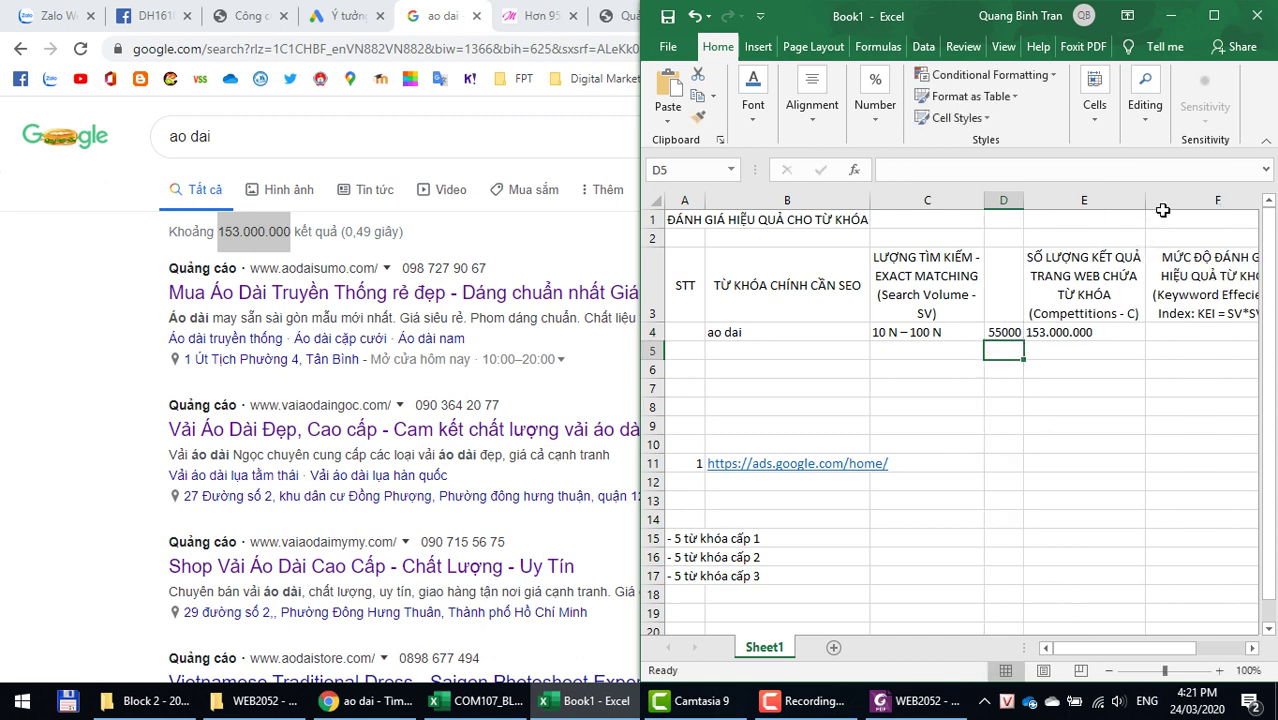
pyautogui.rightClick(1160, 201)
pyautogui.click(1073, 325)
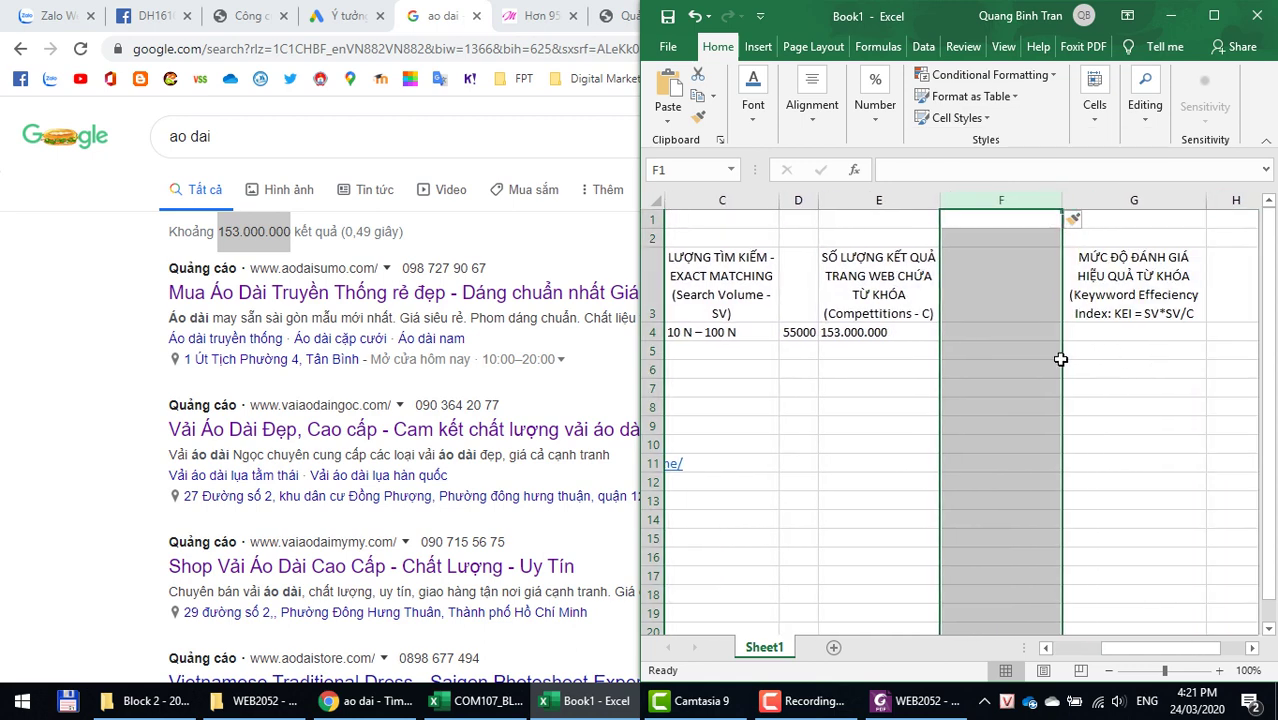
pyautogui.click(1000, 332)
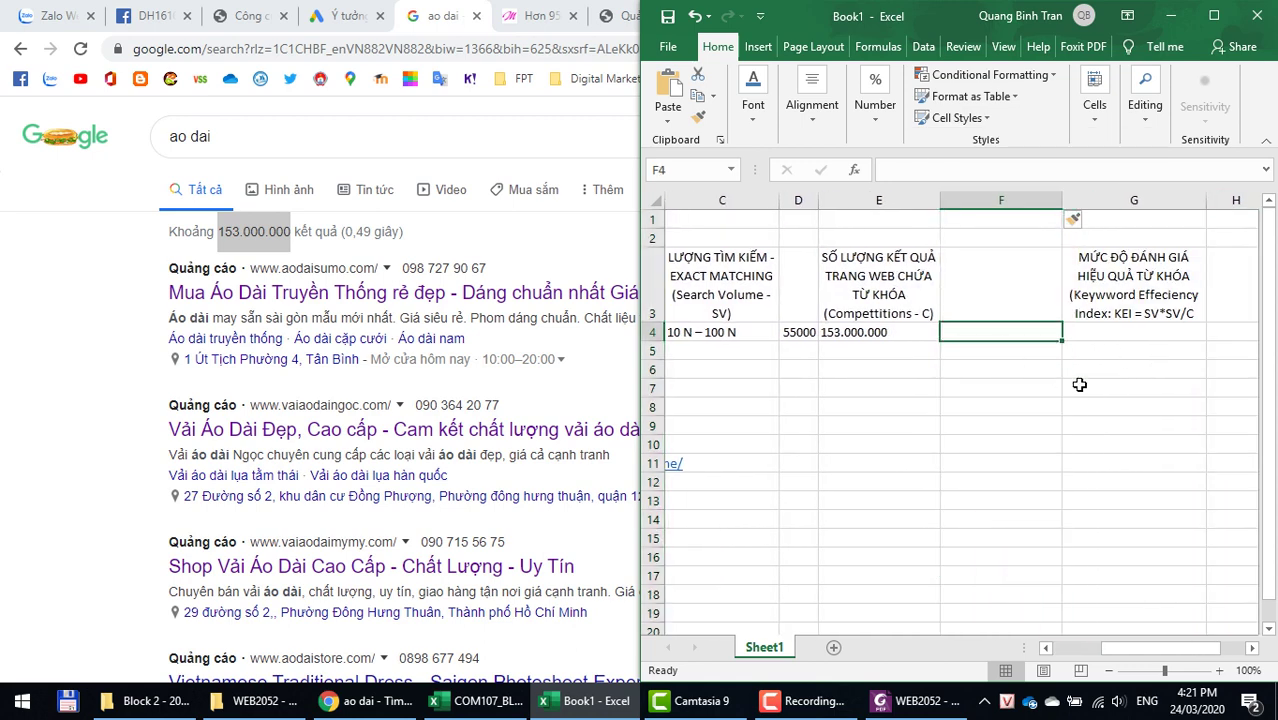
pyautogui.write('15')
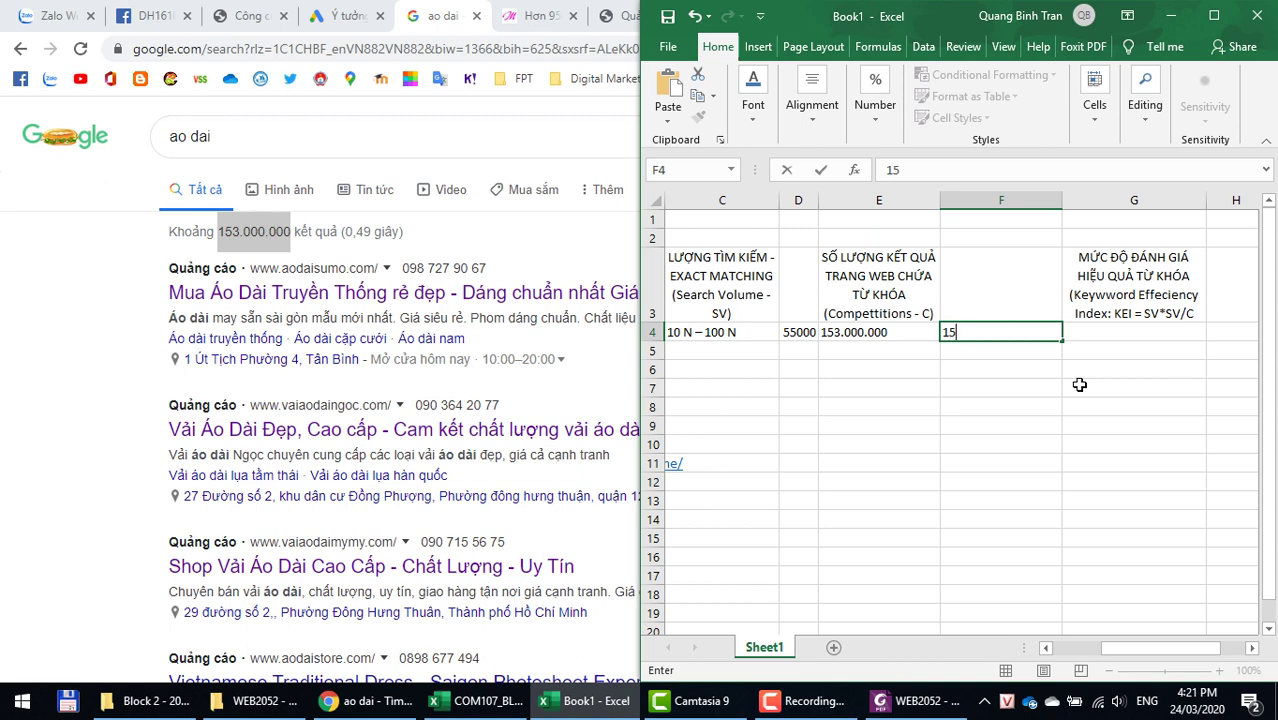
pyautogui.write('3000000')
pyautogui.press('Return')
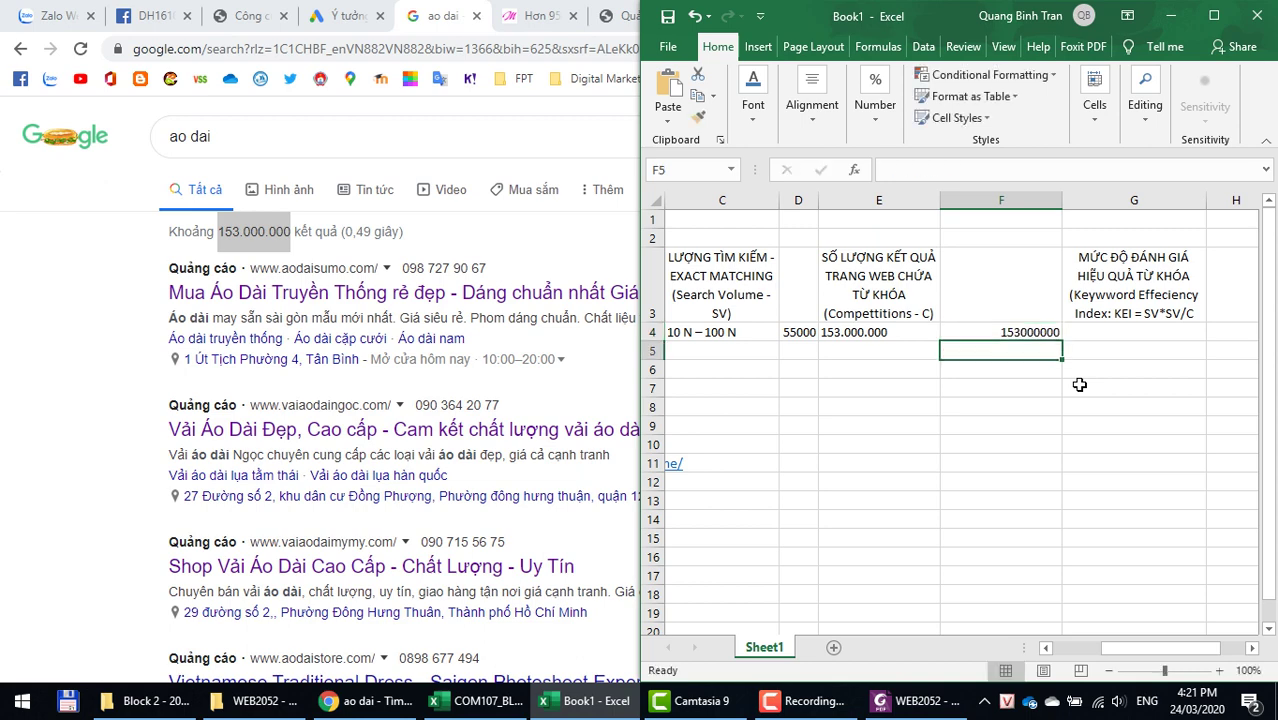
# Step: Format D4 and F4 with thousands separators and no decimals, and narrow column F
pyautogui.click(795, 332)
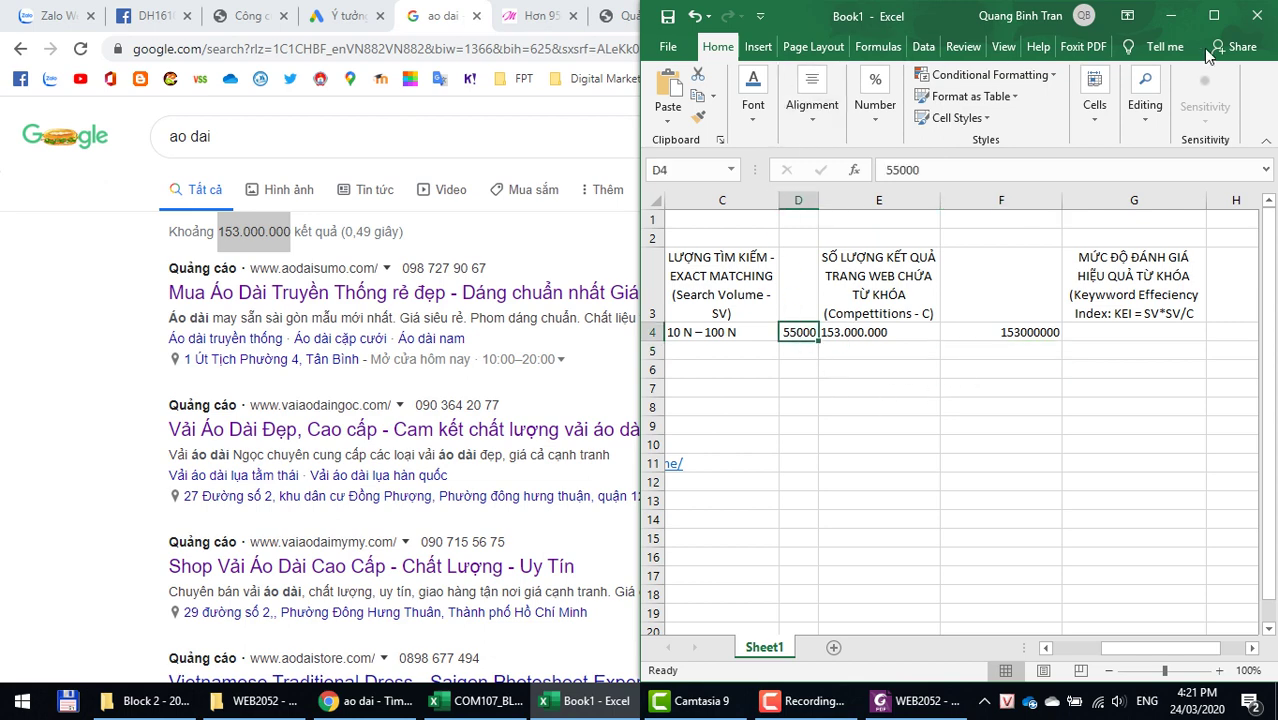
pyautogui.click(1214, 15)
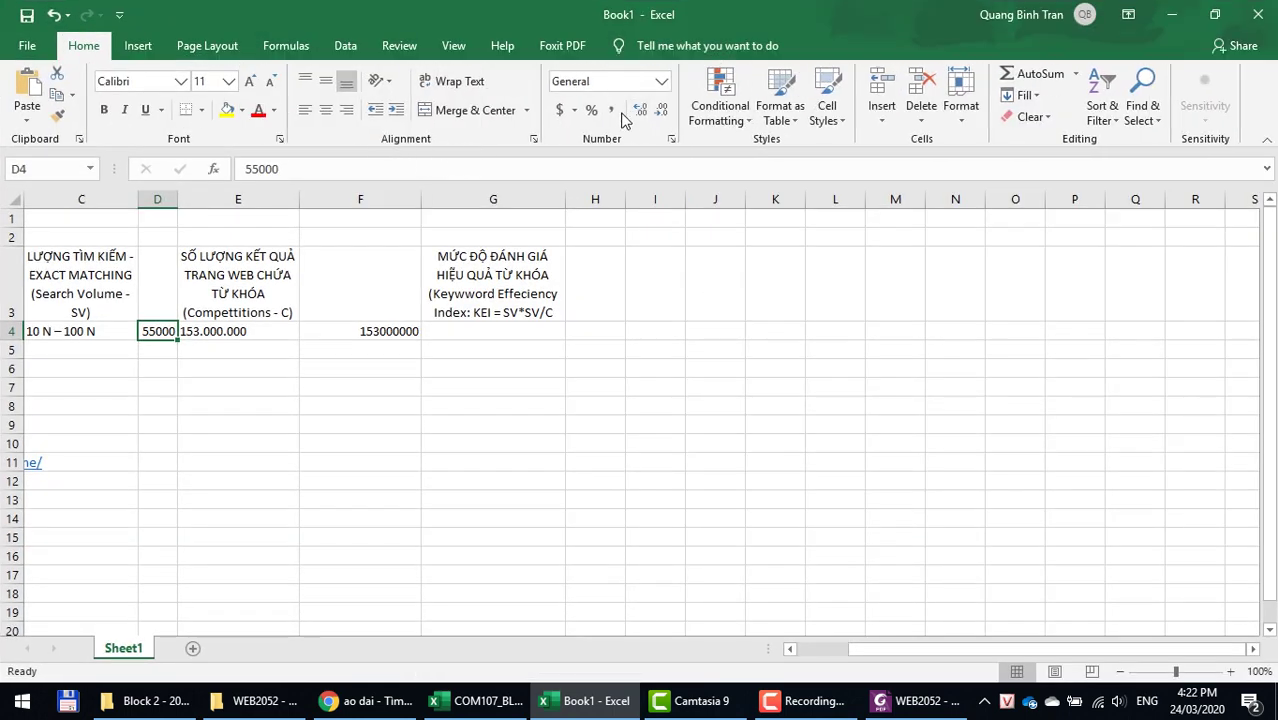
pyautogui.click(611, 112)
pyautogui.click(661, 111)
pyautogui.click(661, 111)
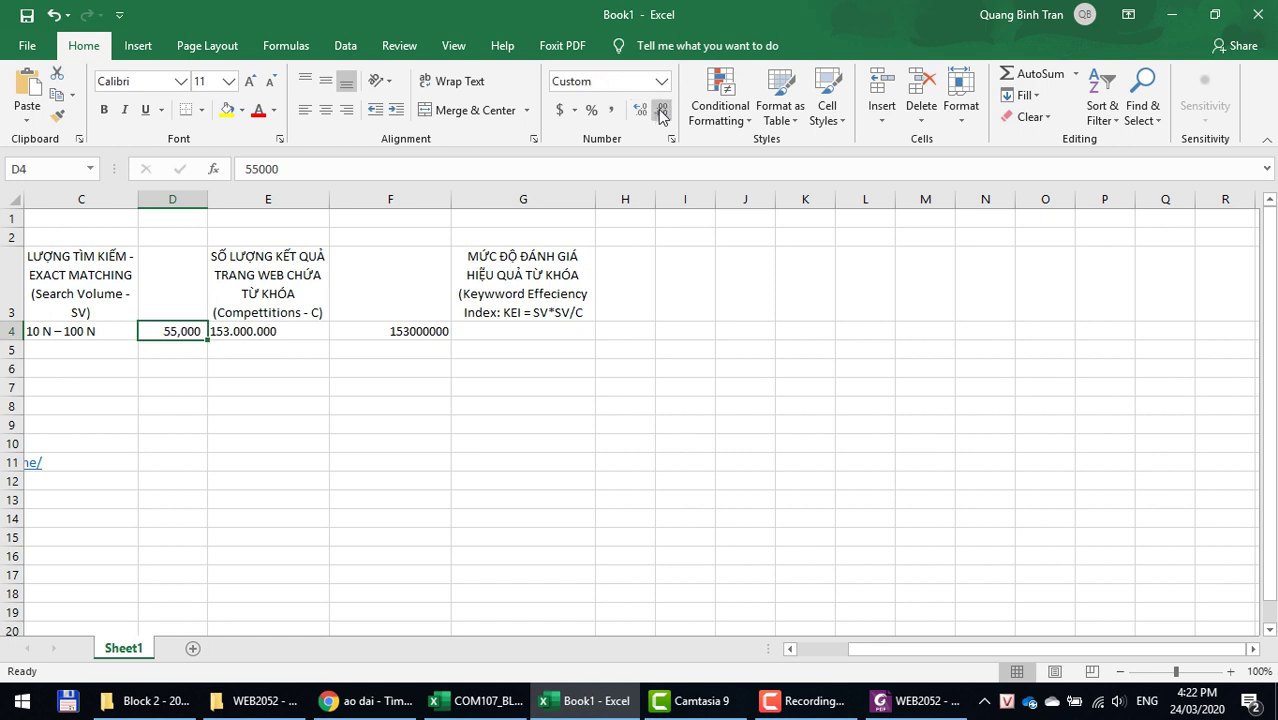
pyautogui.click(57, 117)
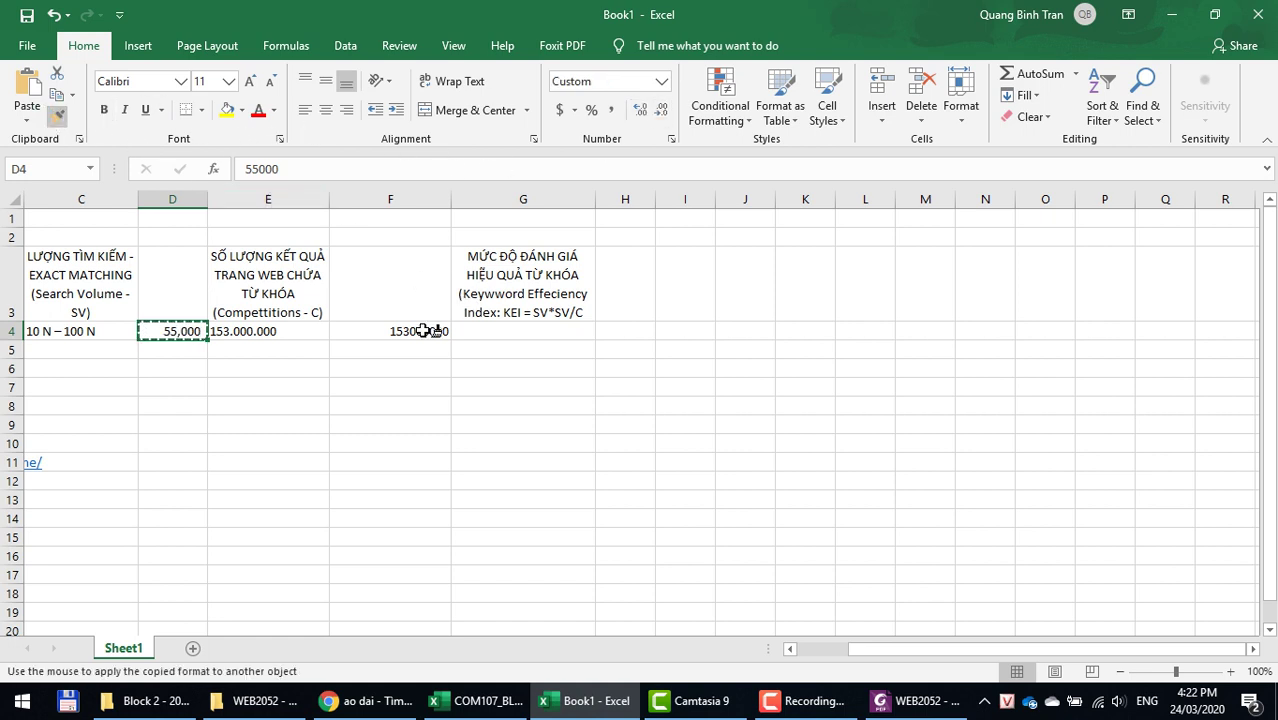
pyautogui.click(430, 331)
pyautogui.moveTo(452, 196); pyautogui.dragTo(411, 196)
pyautogui.click(505, 331)
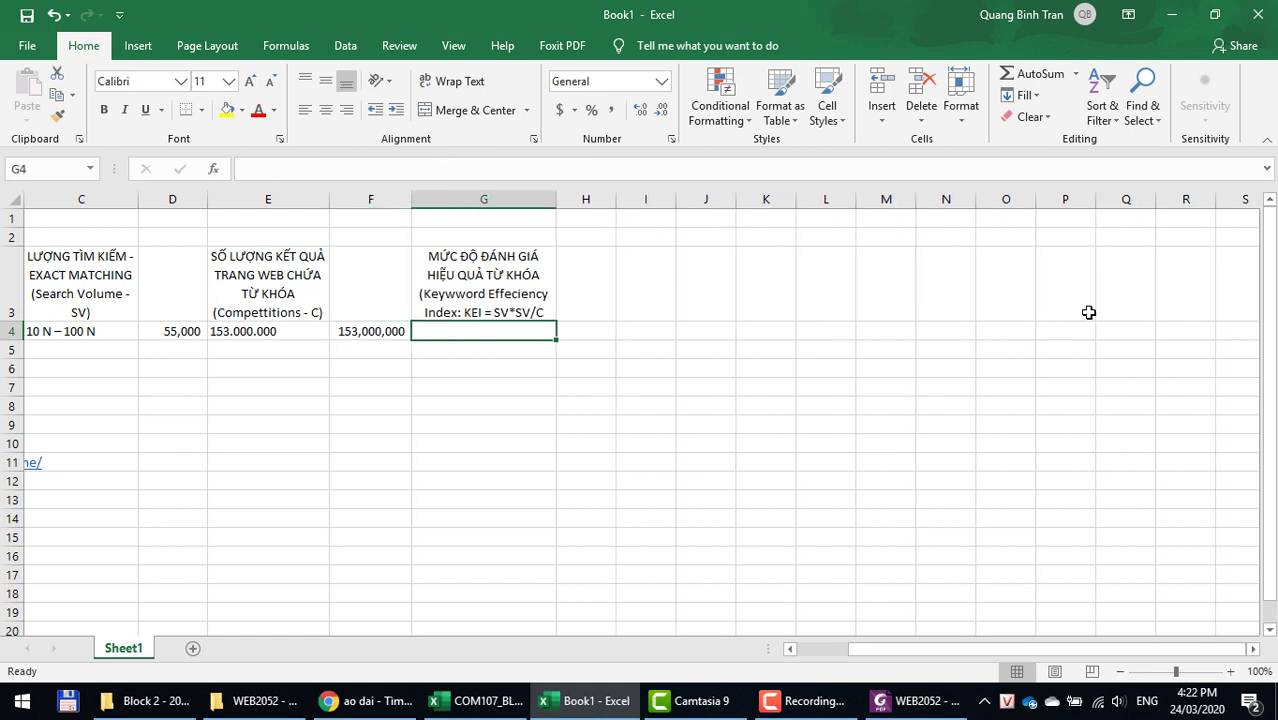
pyautogui.write('=')
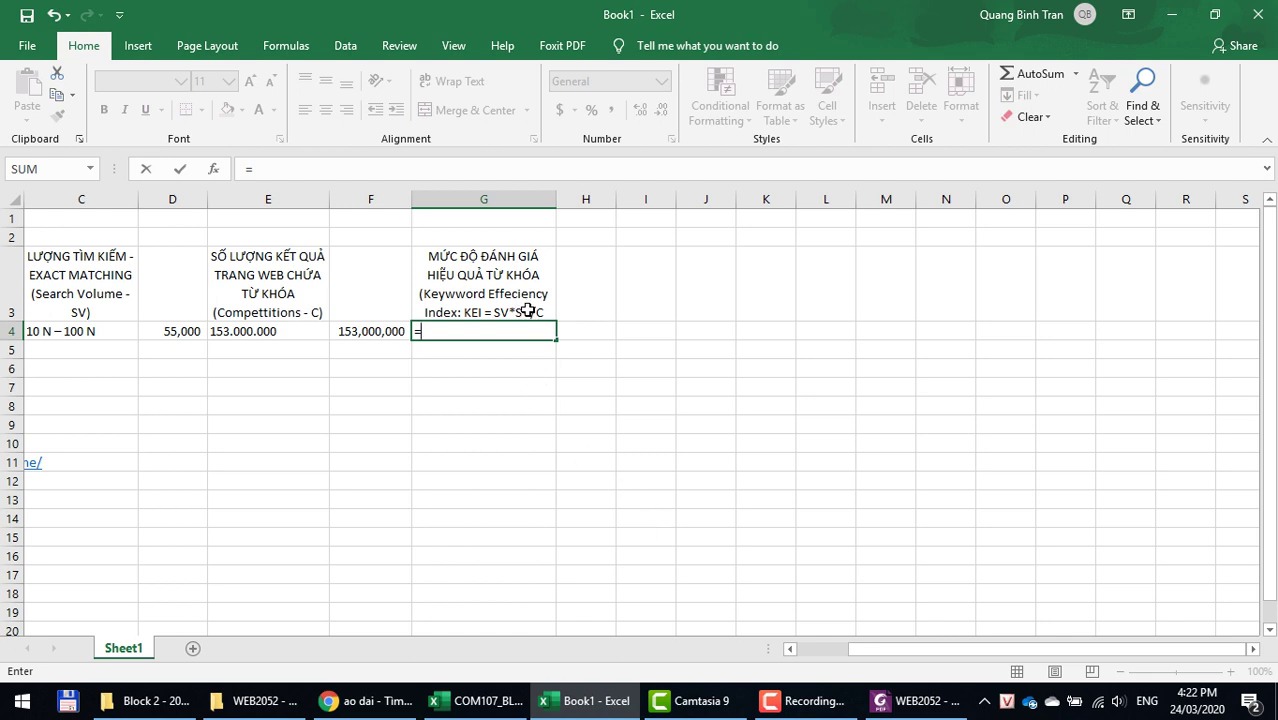
# Step: Enter =D4*D4/F4 in G4 for a KEI of 19.77, and autofit column D
pyautogui.click(172, 331)
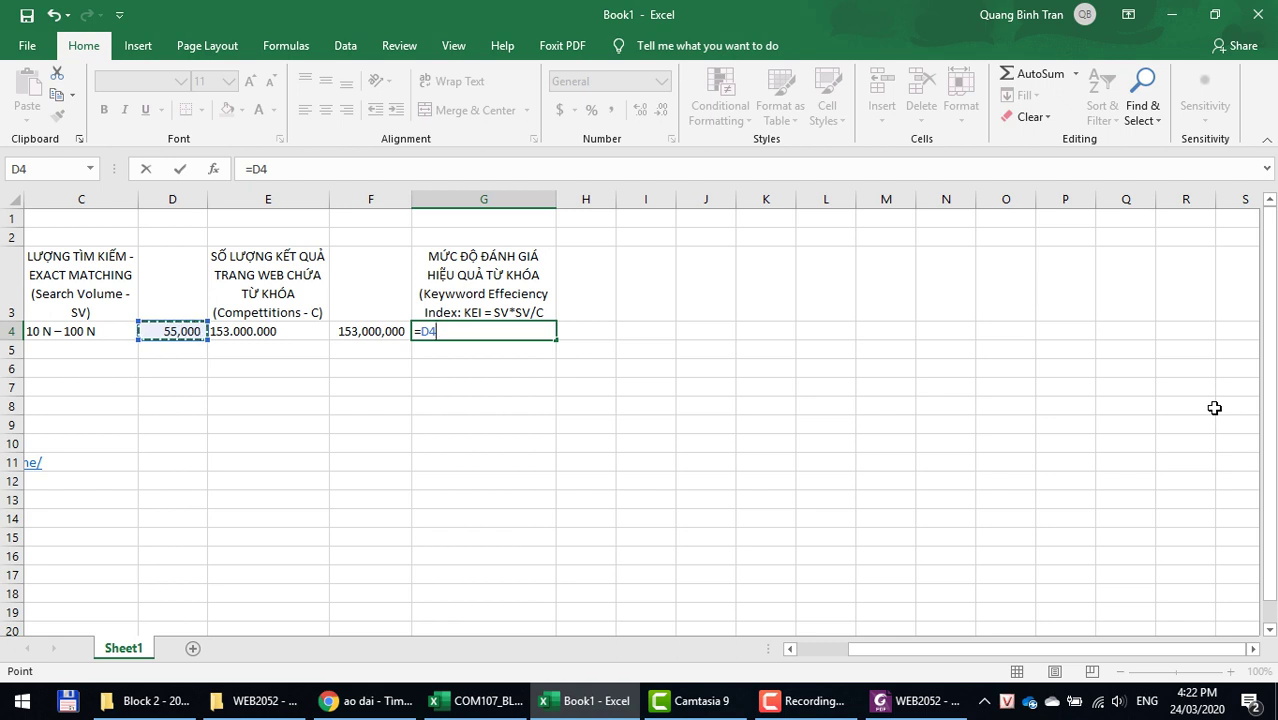
pyautogui.write('*')
pyautogui.click(176, 331)
pyautogui.write('/')
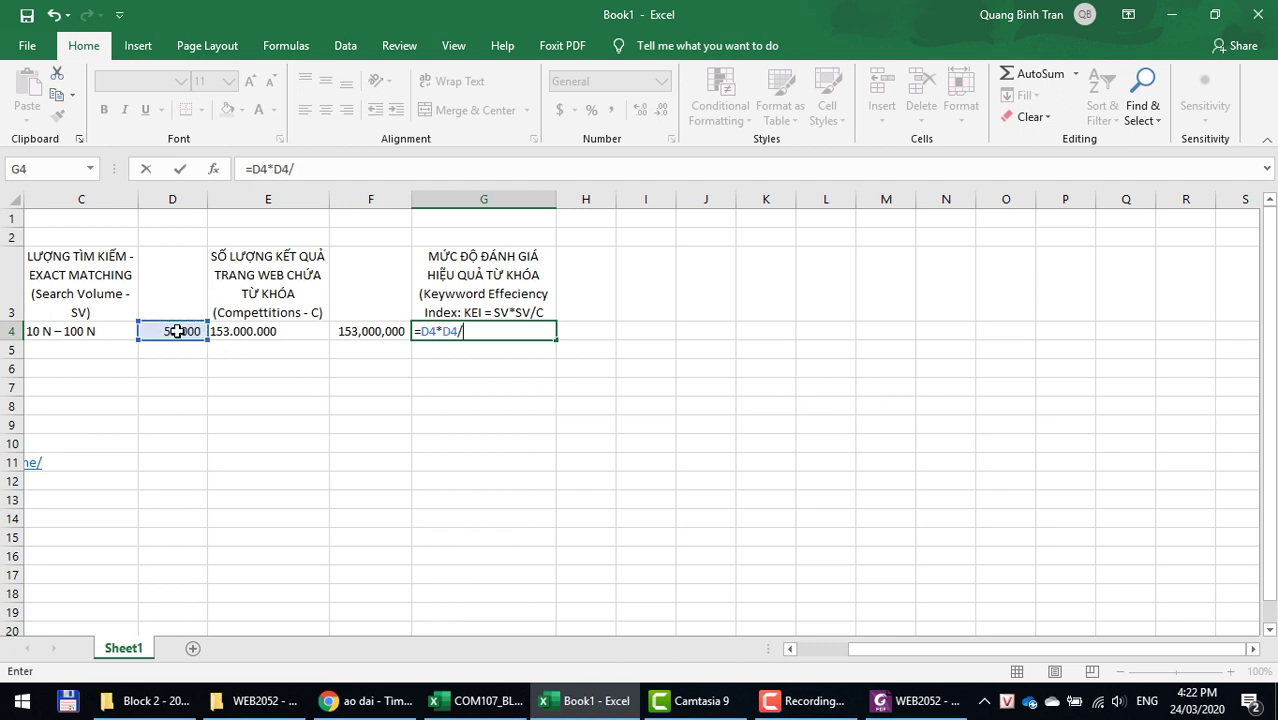
pyautogui.click(360, 330)
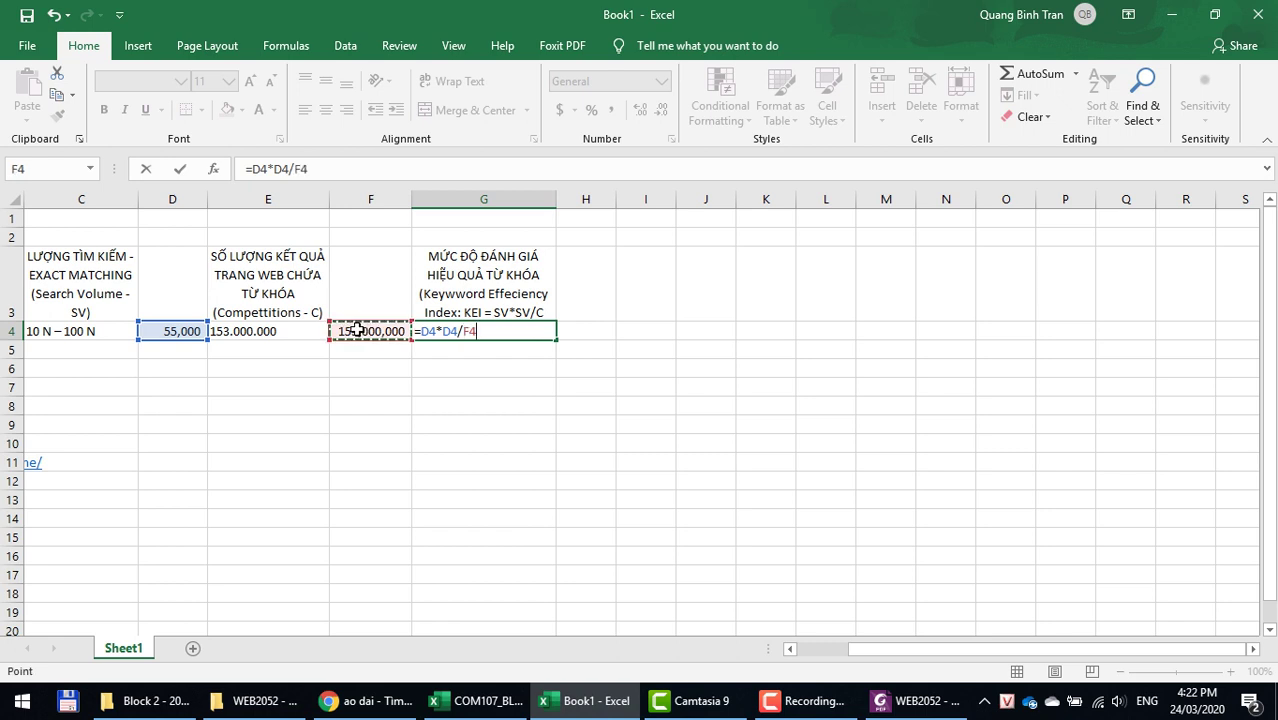
pyautogui.press('Return')
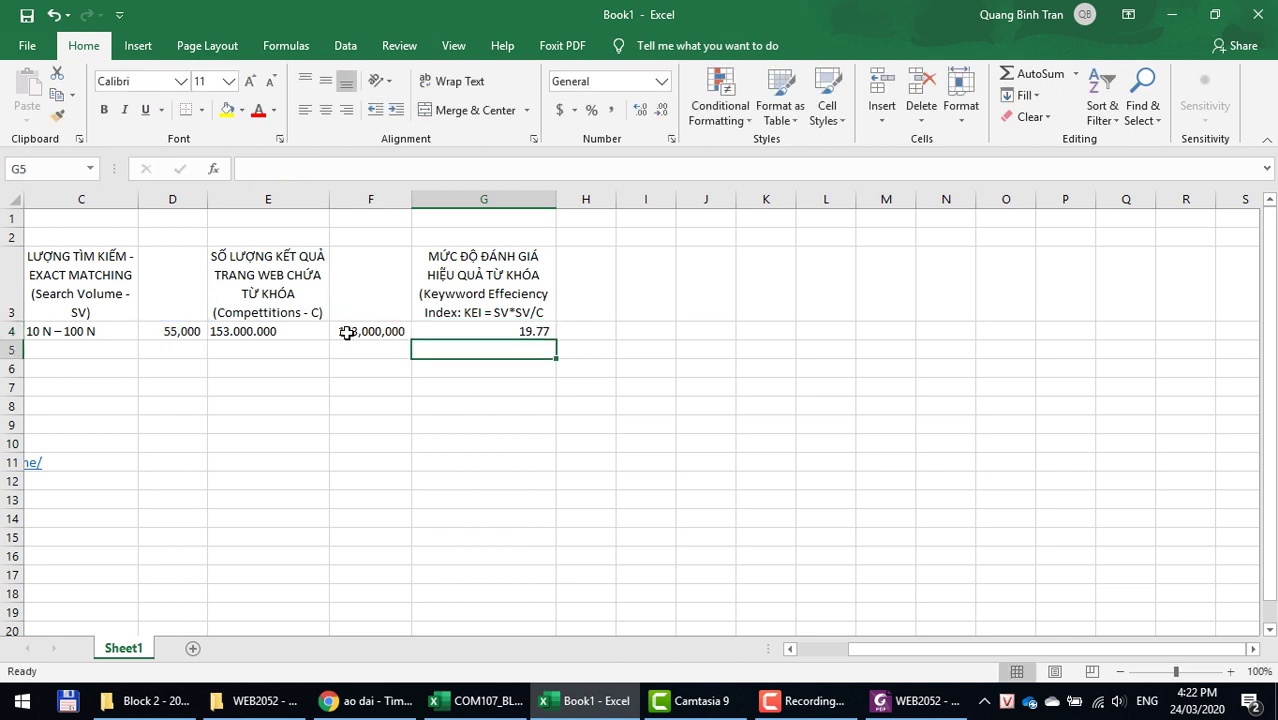
pyautogui.click(484, 333)
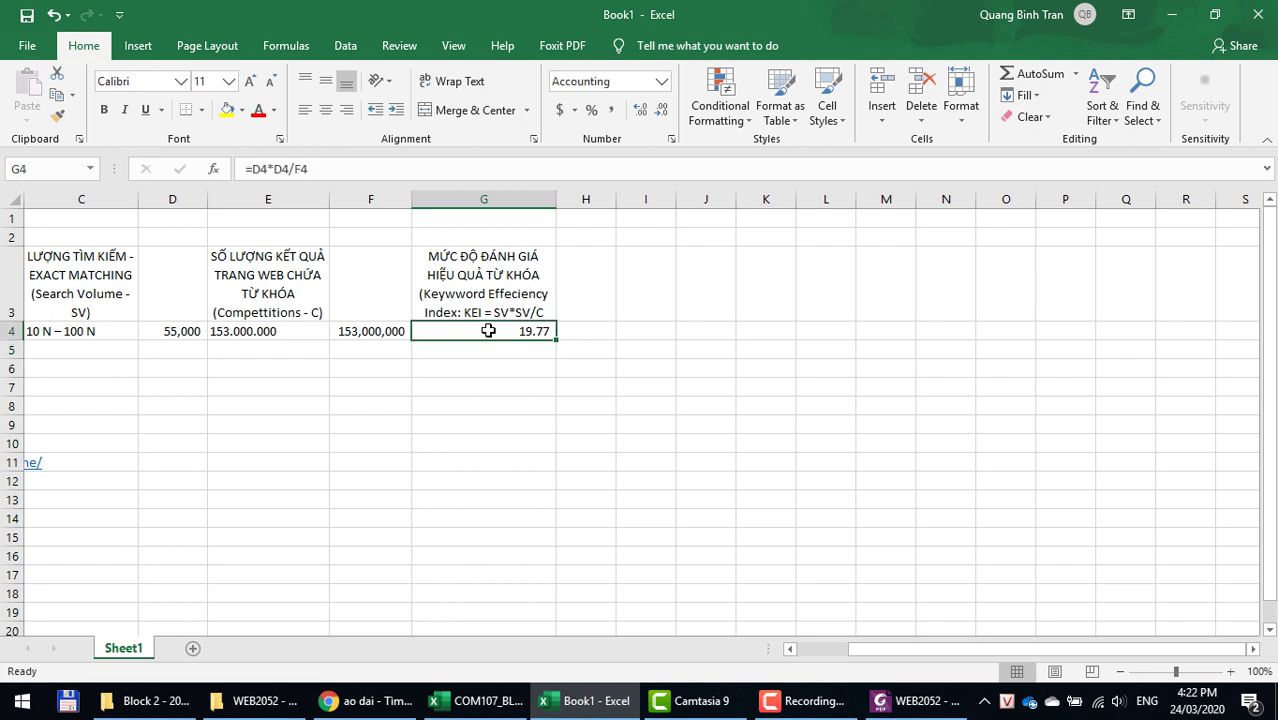
pyautogui.moveTo(884, 649); pyautogui.dragTo(810, 652)
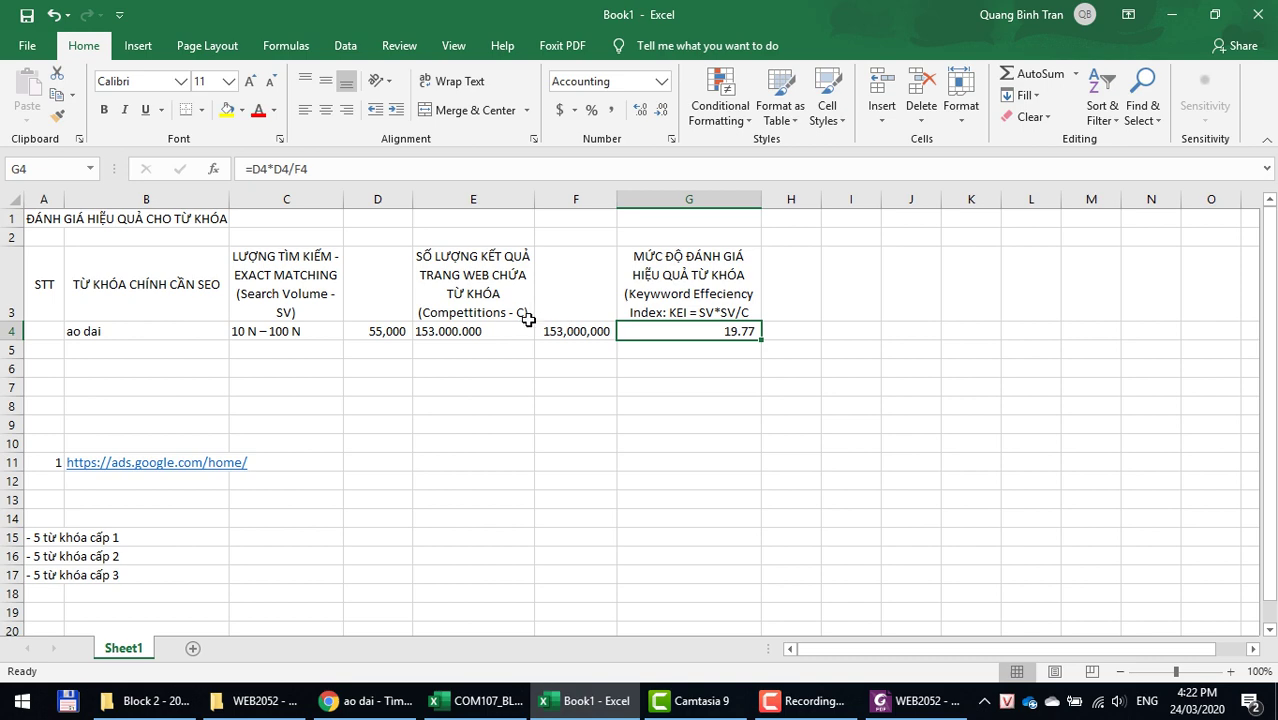
pyautogui.doubleClick(411, 192)
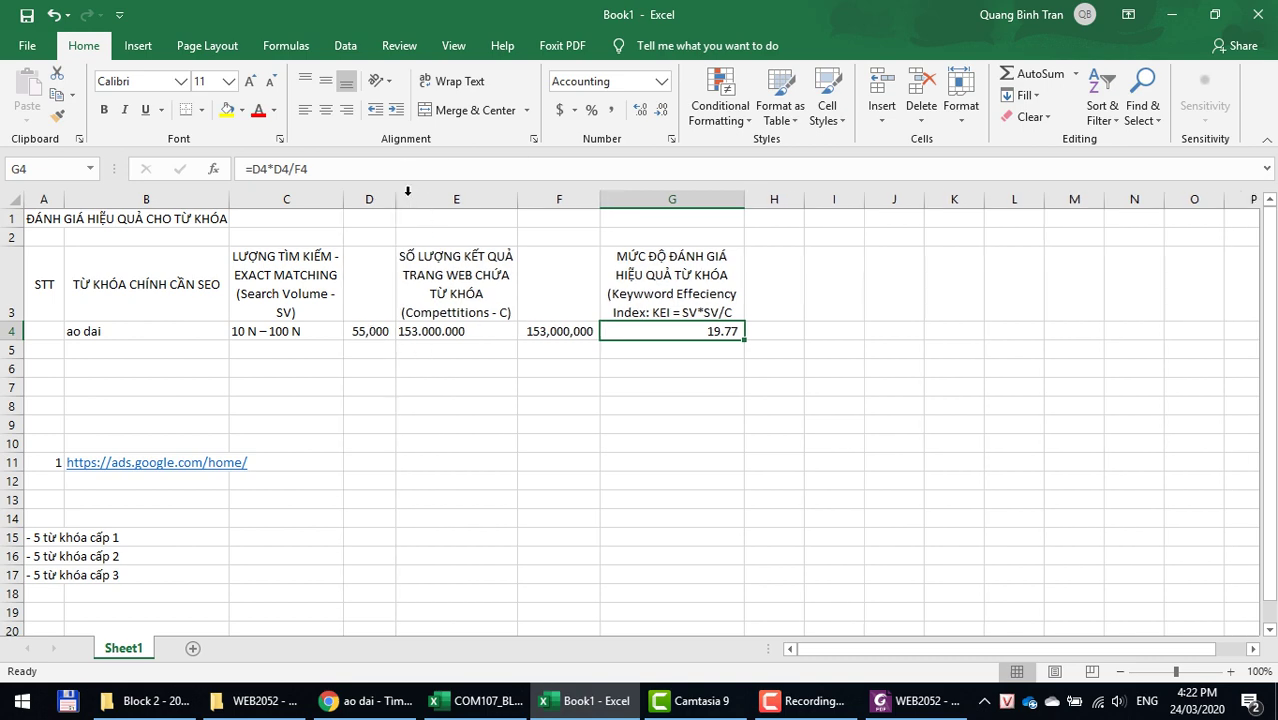
pyautogui.click(377, 703)
# Step: Select the keyword thoi trang in the Keyword Planner results and return to Excel
pyautogui.click(345, 15)
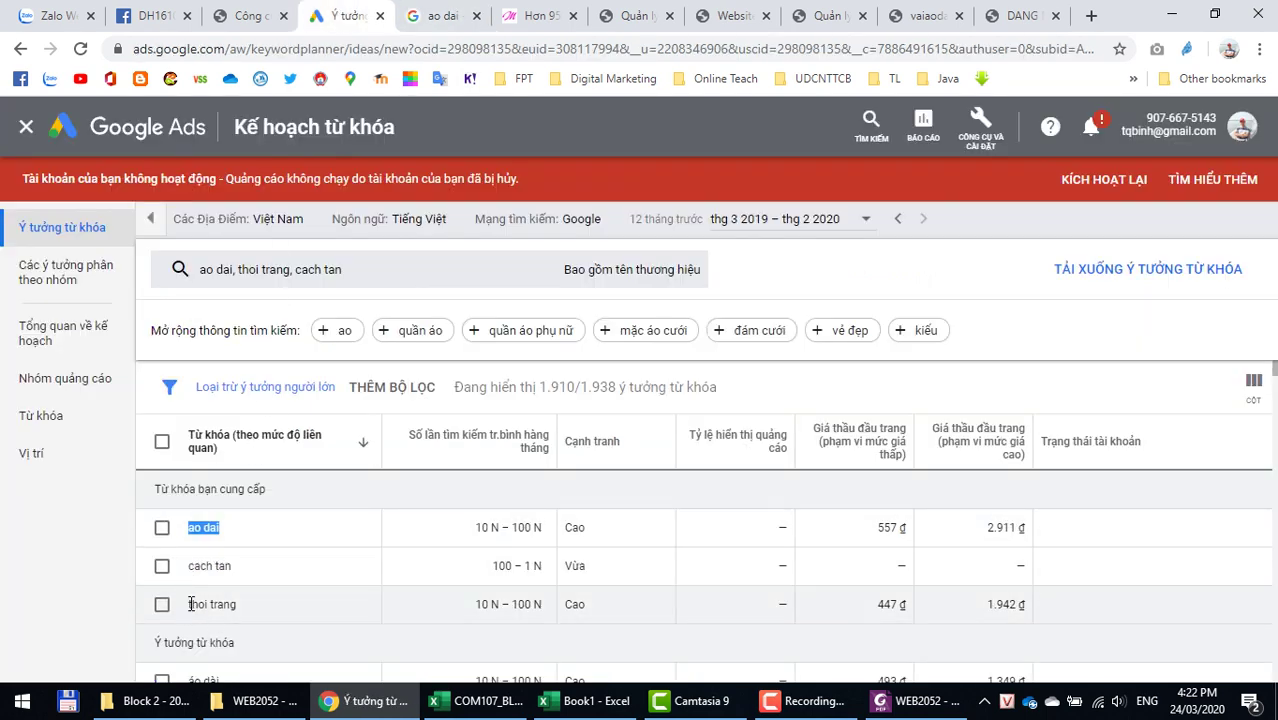
pyautogui.moveTo(191, 604); pyautogui.dragTo(239, 604)
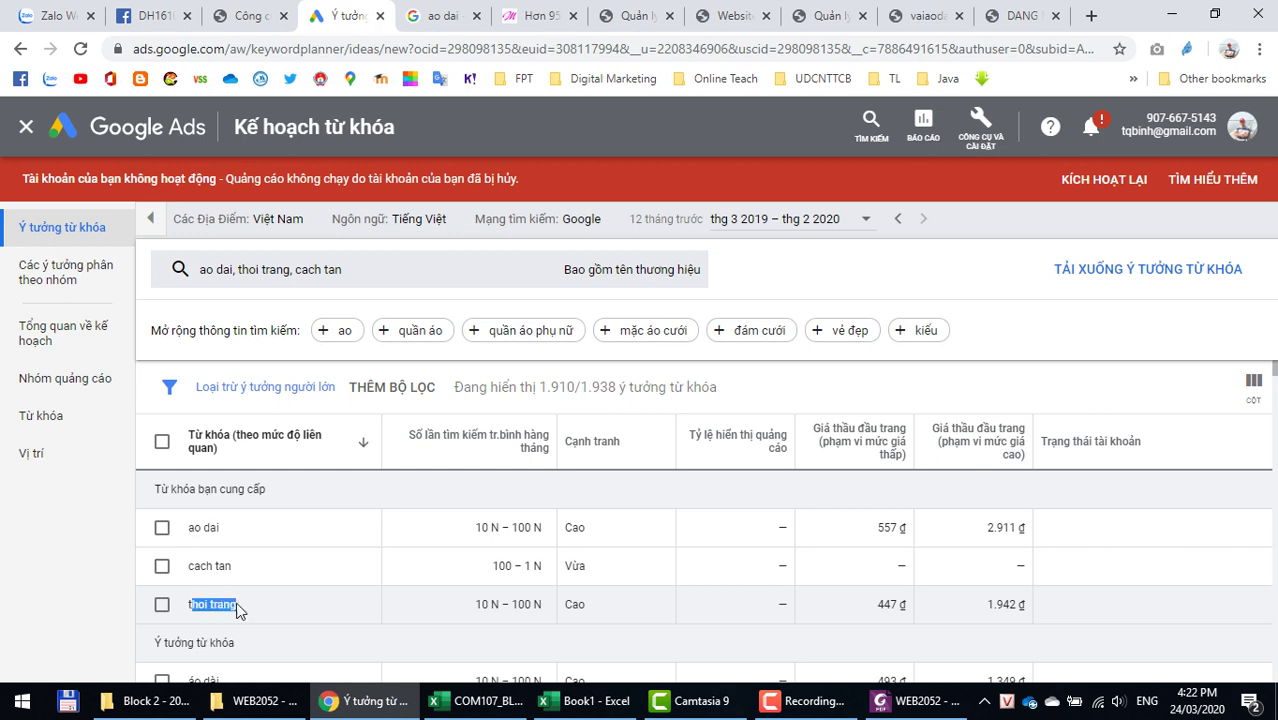
pyautogui.click(190, 609)
pyautogui.moveTo(190, 607); pyautogui.dragTo(237, 604)
pyautogui.hotkey('ctrl', 'c')
pyautogui.hotkey('alt', 'Tab')
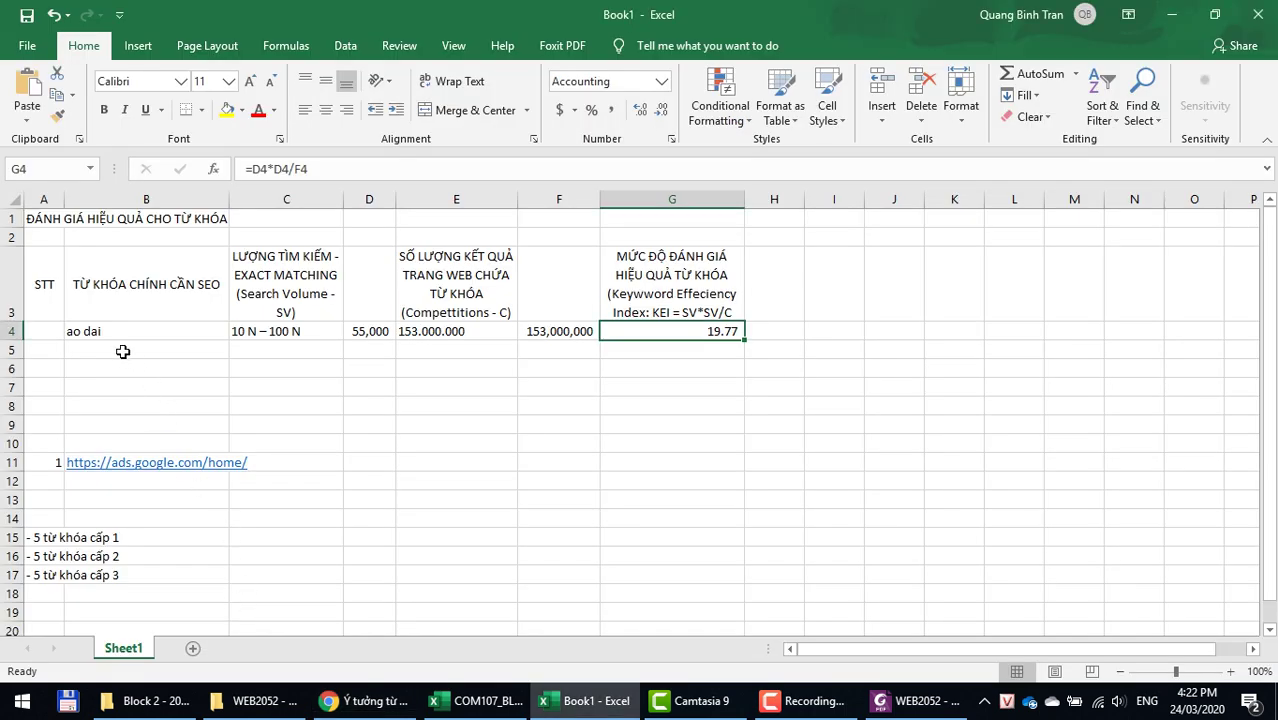
# Step: Paste the keyword thoi trang into B5 as plain text
pyautogui.click(120, 346)
pyautogui.rightClick(120, 346)
pyautogui.click(187, 360)
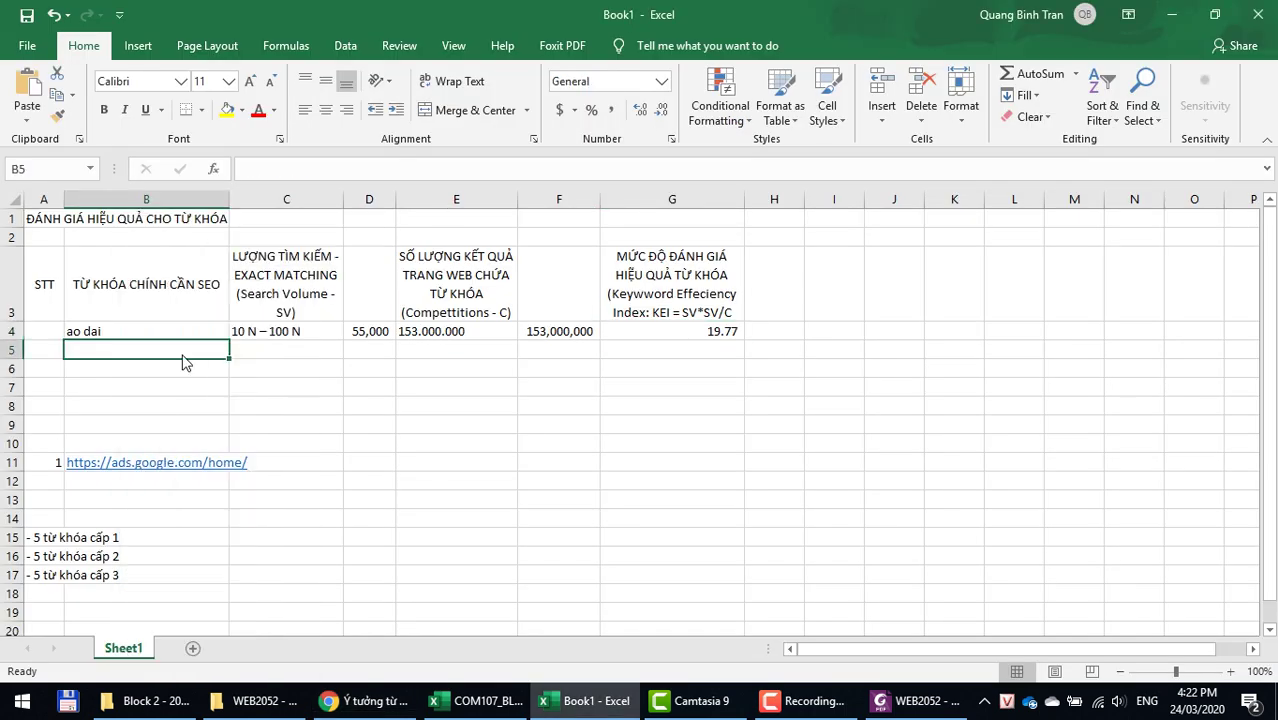
# Step: Fill C5 and D5 down from row 4 with 10 N – 100 N and 55,000
pyautogui.click(256, 357)
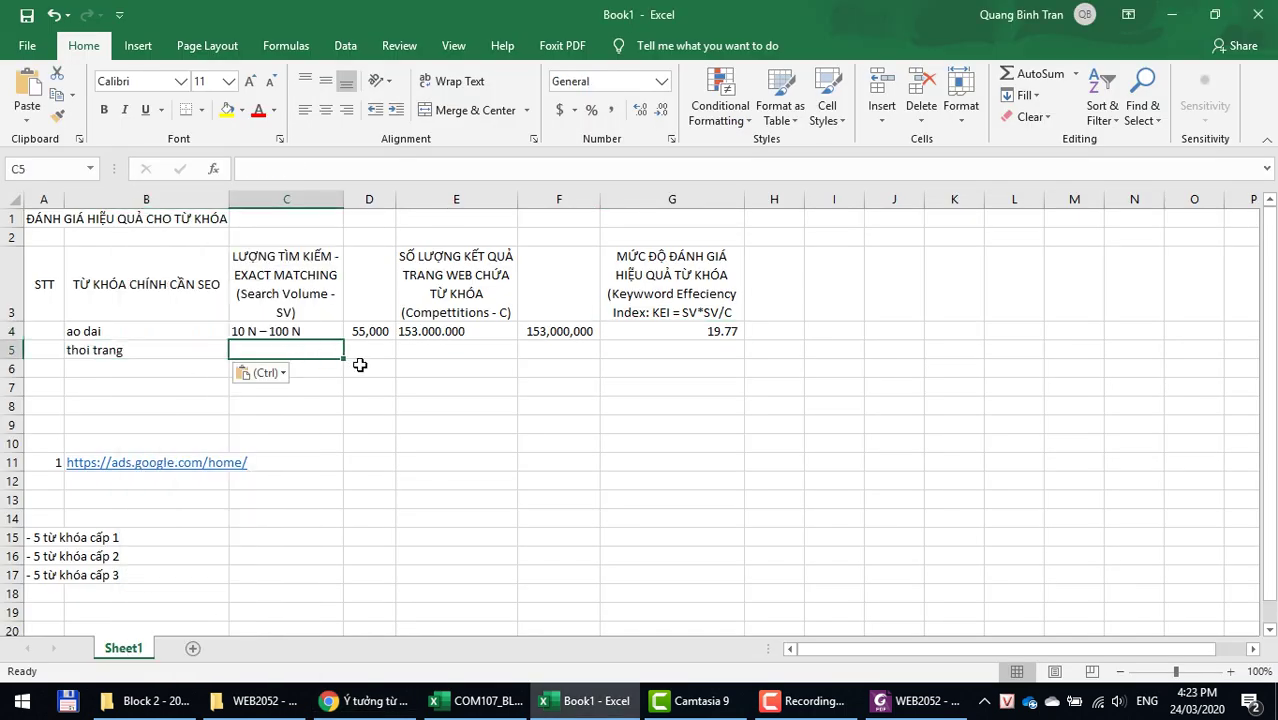
pyautogui.hotkey('ctrl', 'd')
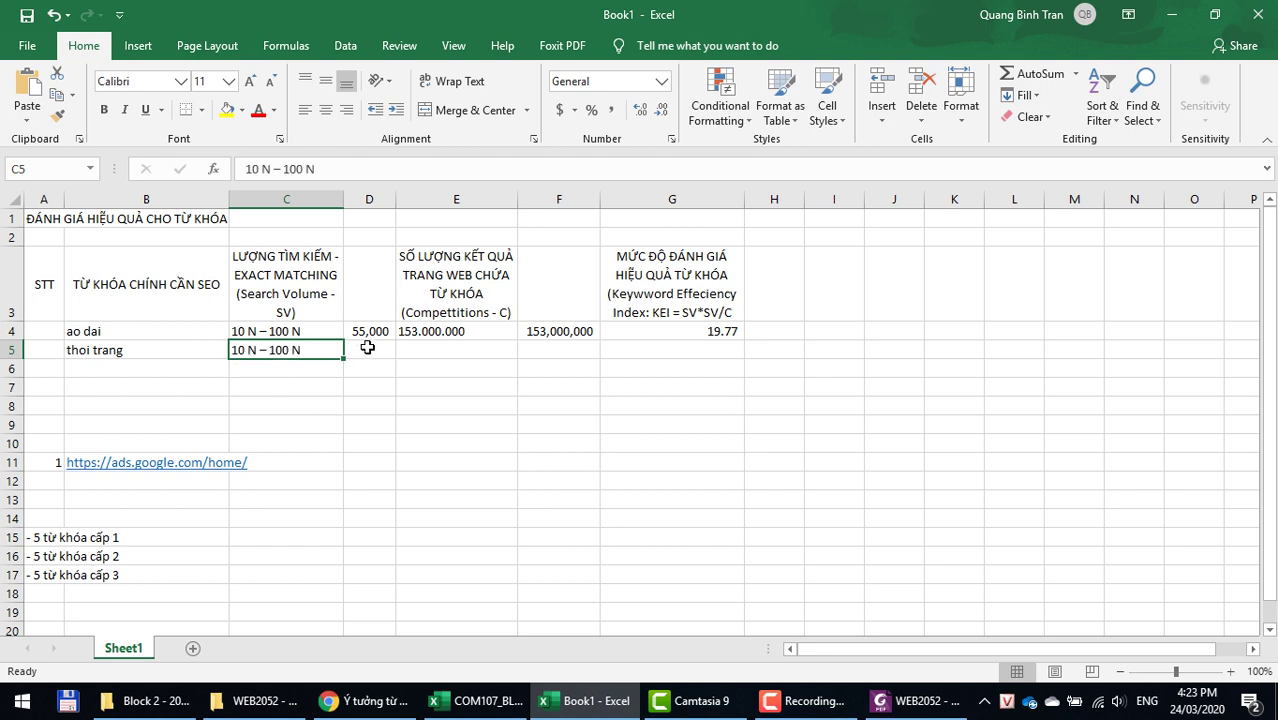
pyautogui.click(367, 347)
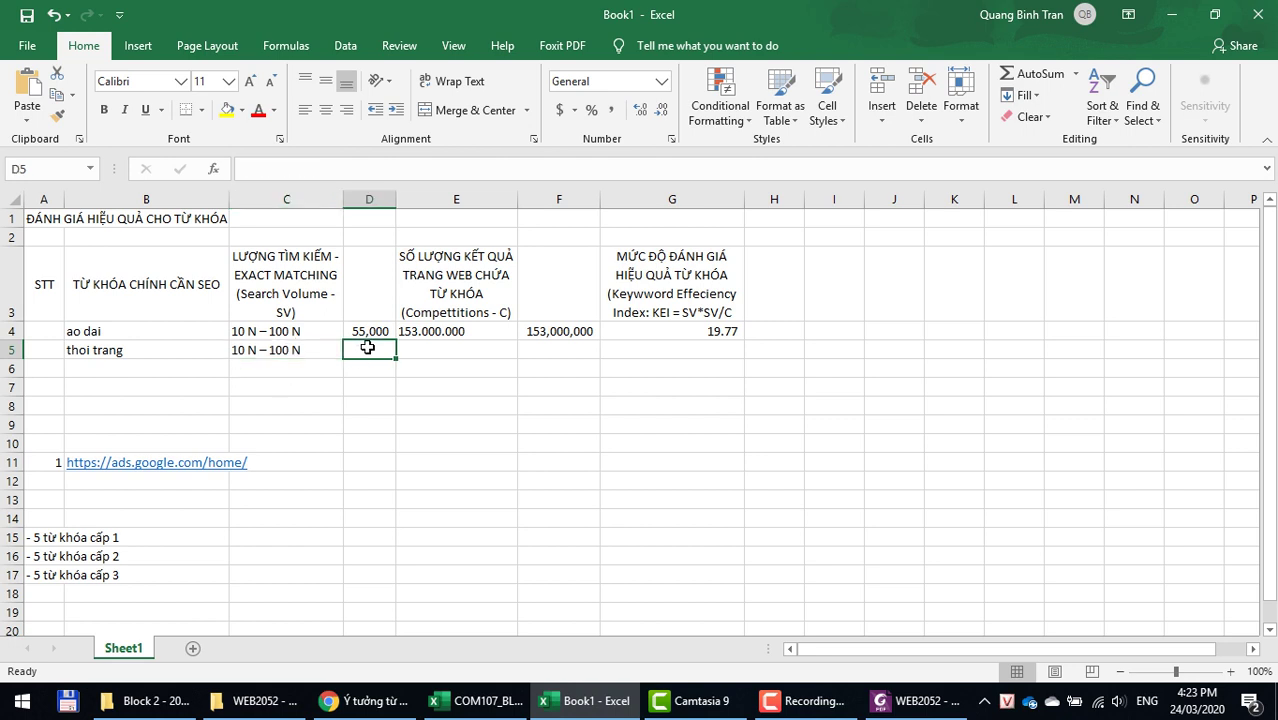
pyautogui.hotkey('ctrl', 'd')
pyautogui.hotkey('alt', 'Tab')
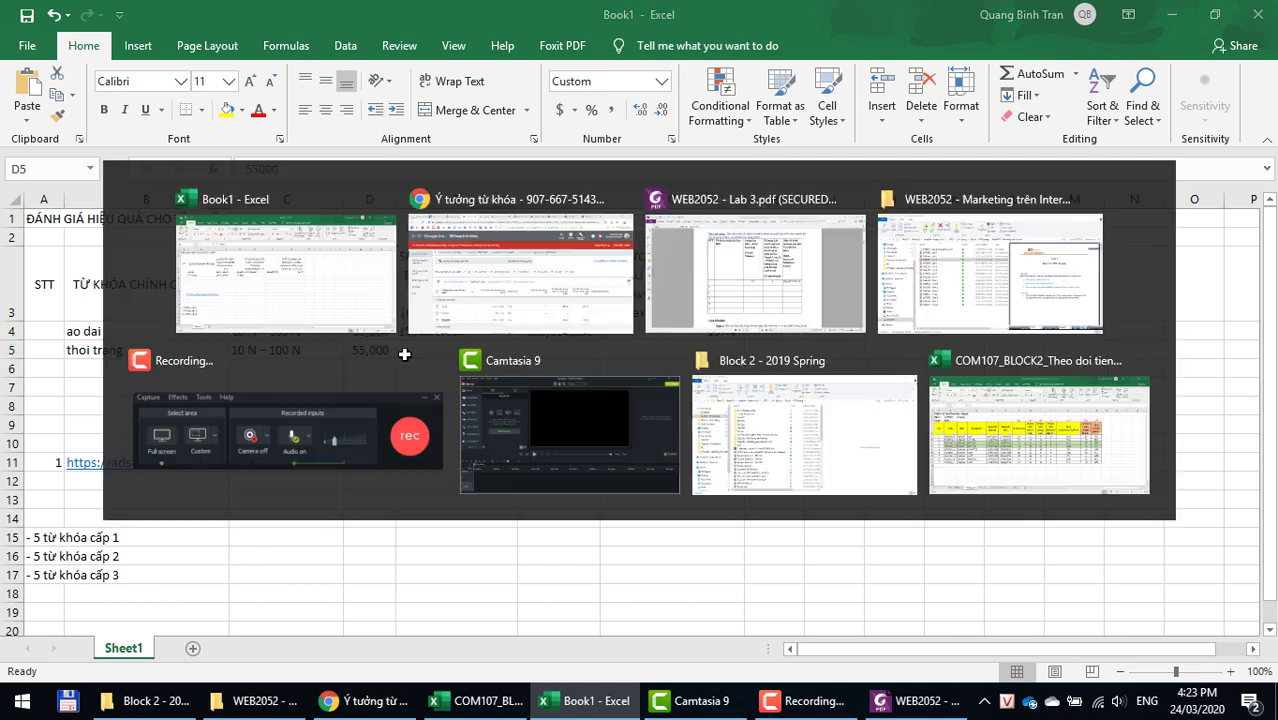
pyautogui.click(440, 16)
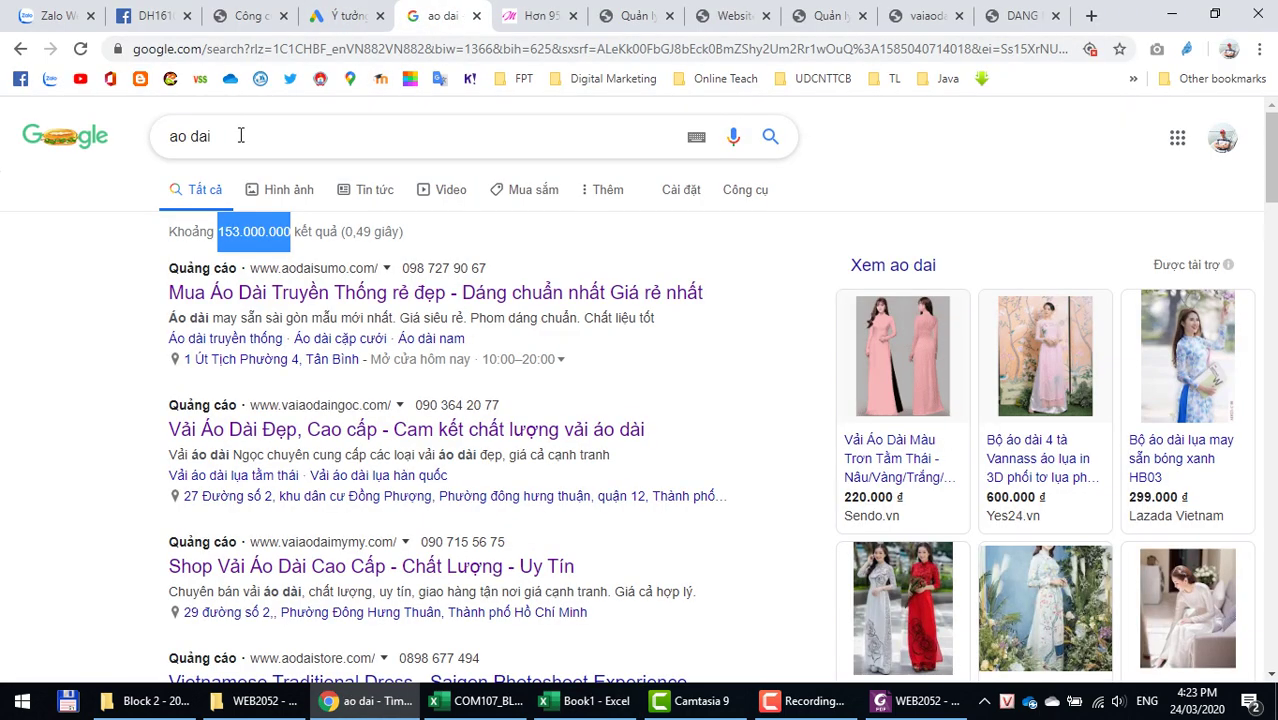
# Step: Search Google for thoi trang and select its 42.800.000 result count
pyautogui.moveTo(242, 136); pyautogui.dragTo(5, 82)
pyautogui.write('thoi trang')
pyautogui.press('Return')
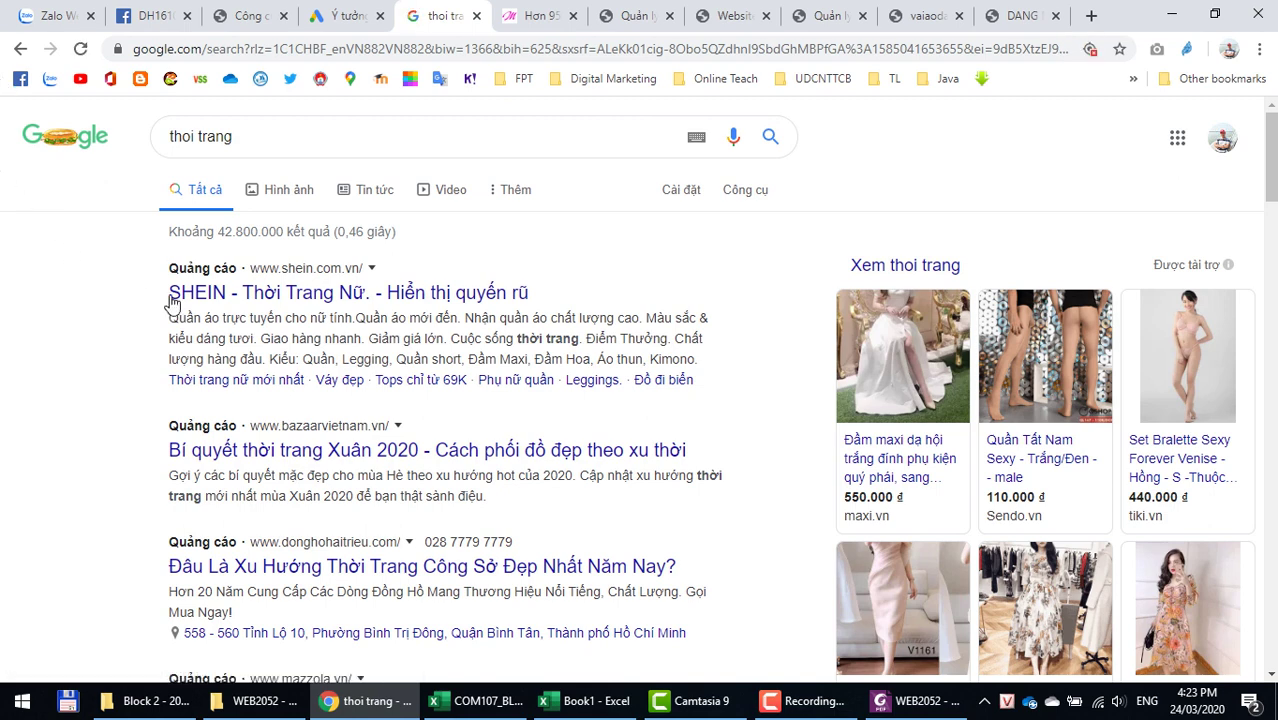
pyautogui.moveTo(221, 232); pyautogui.dragTo(284, 231)
pyautogui.hotkey('ctrl', 'c')
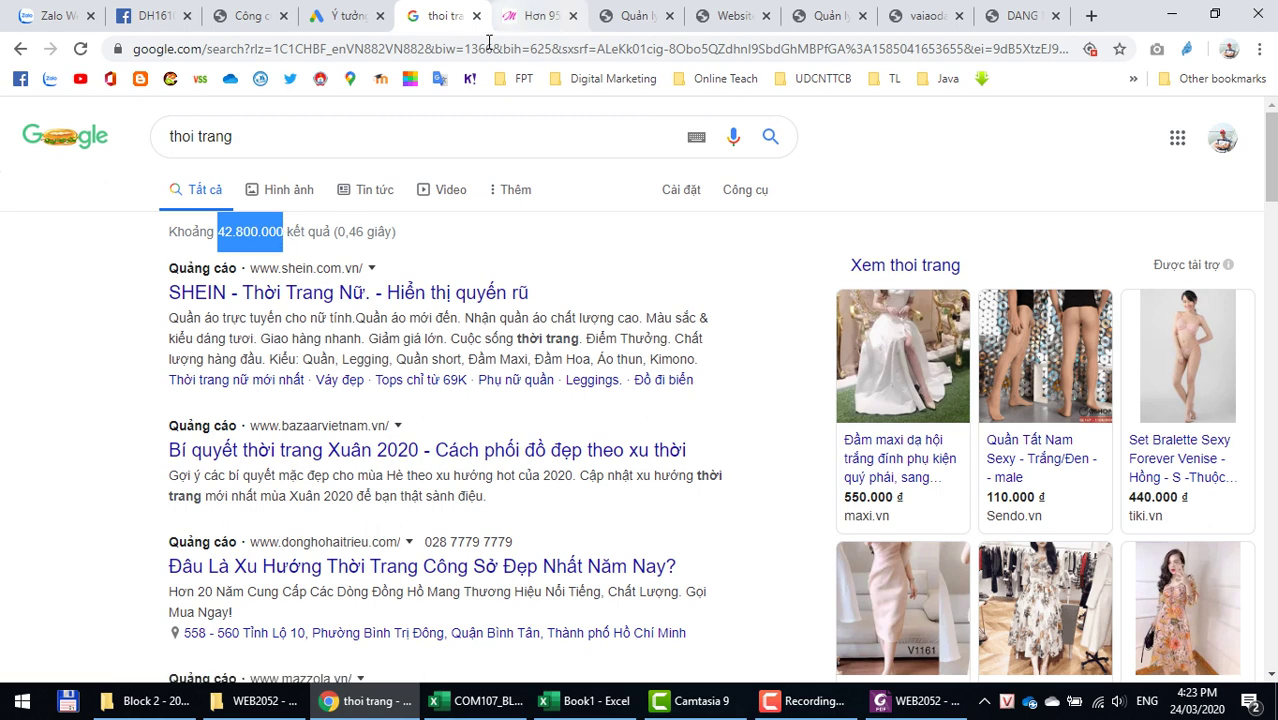
# Step: Paste the 42.800.000 result count into E5 as plain text
pyautogui.click(590, 706)
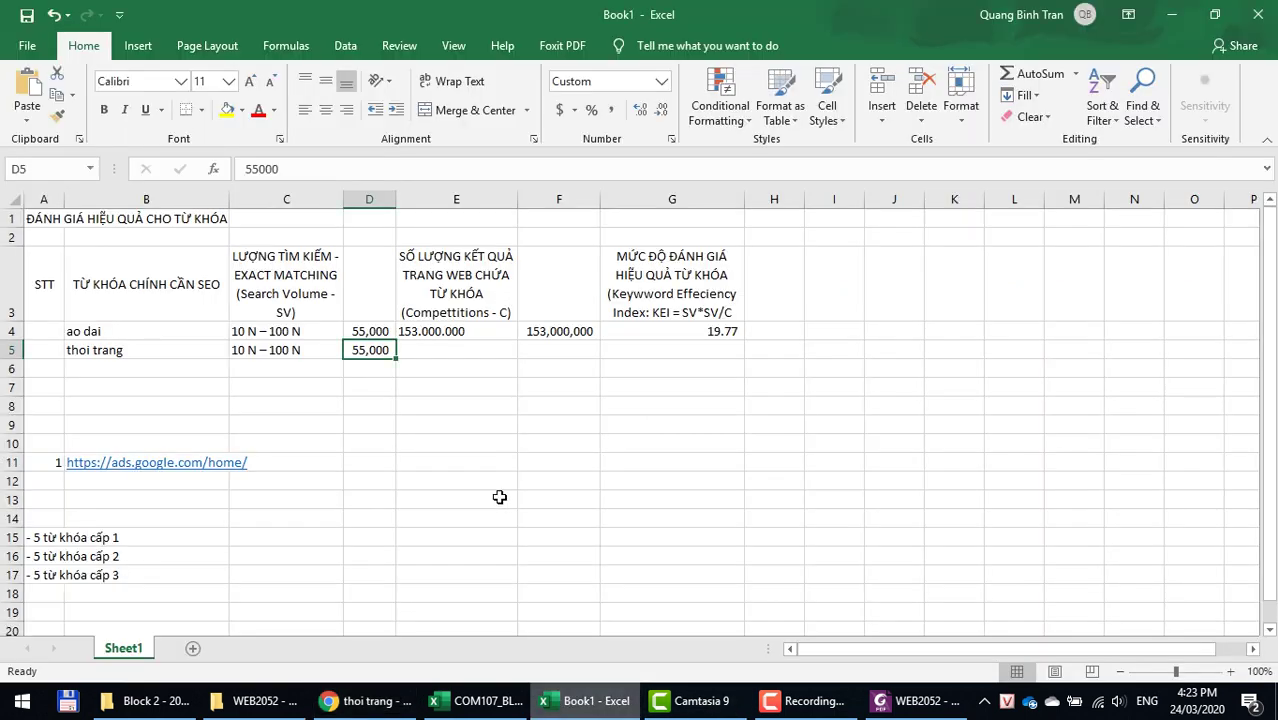
pyautogui.click(435, 345)
pyautogui.hotkey('ctrl', 'v')
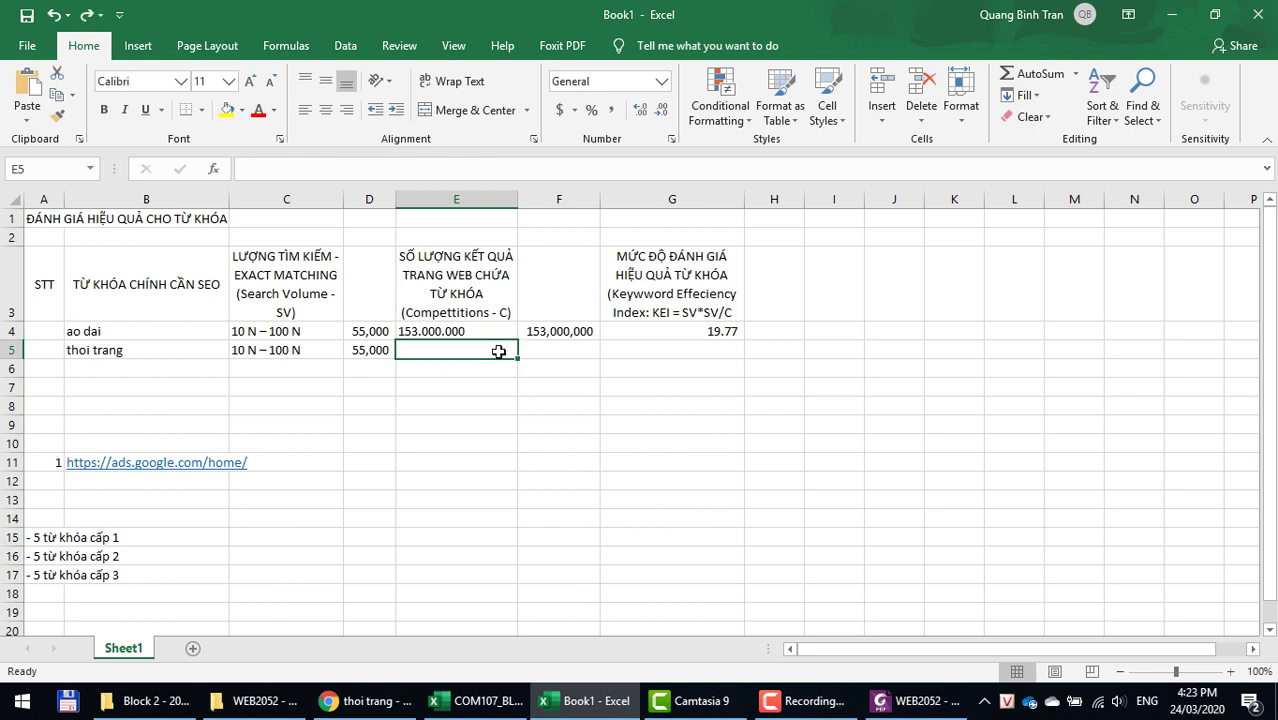
pyautogui.rightClick(498, 350)
pyautogui.click(575, 358)
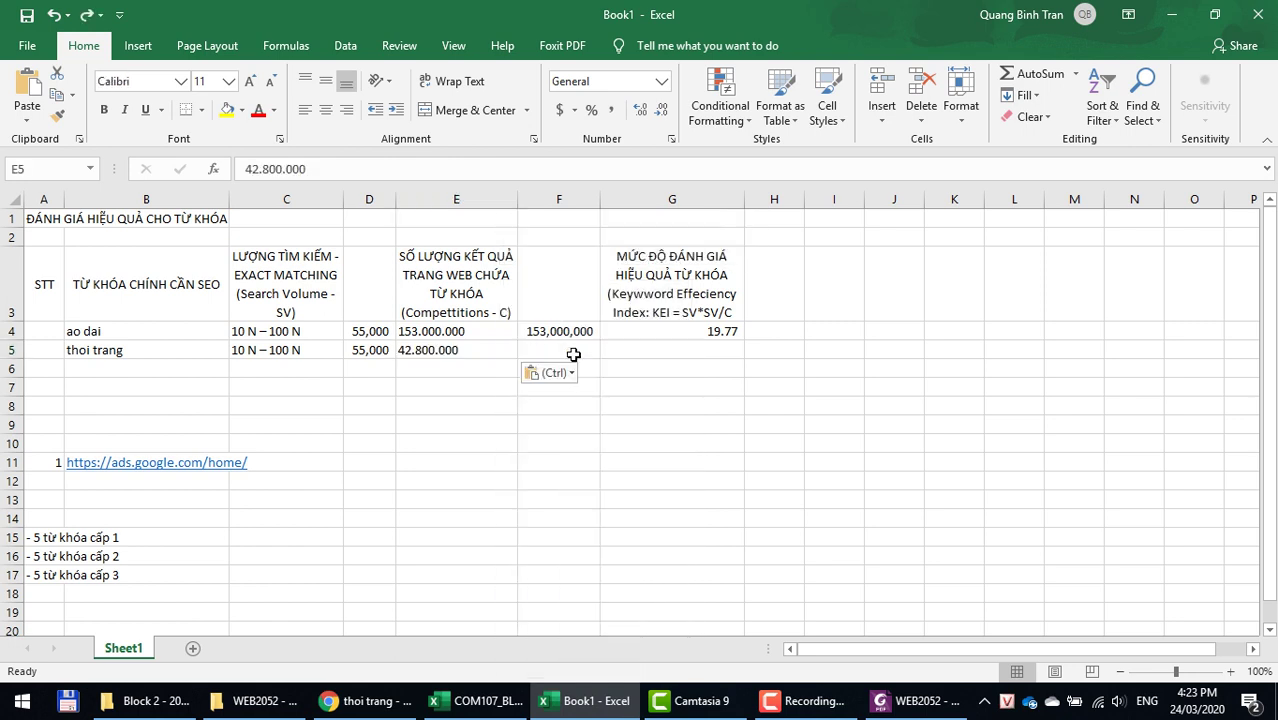
# Step: Enter 42800000 in F5 and copy F4's thousands formatting onto F5:F19
pyautogui.click(571, 354)
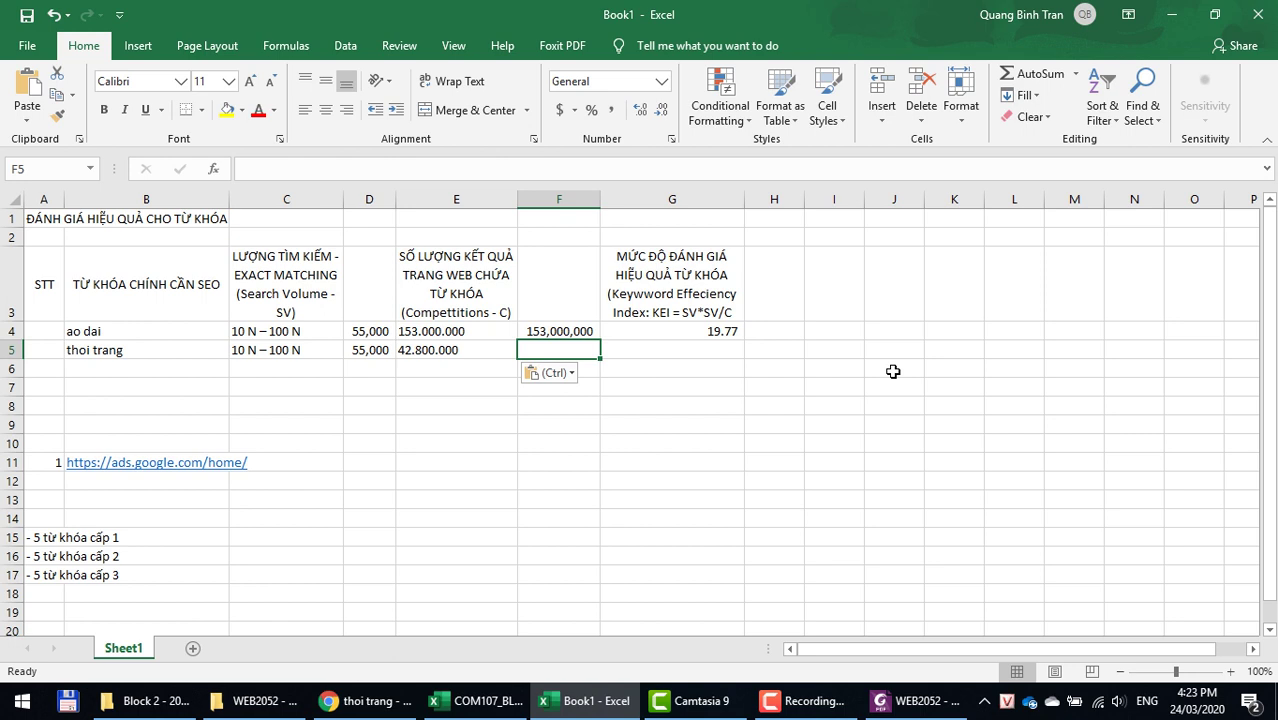
pyautogui.write('42')
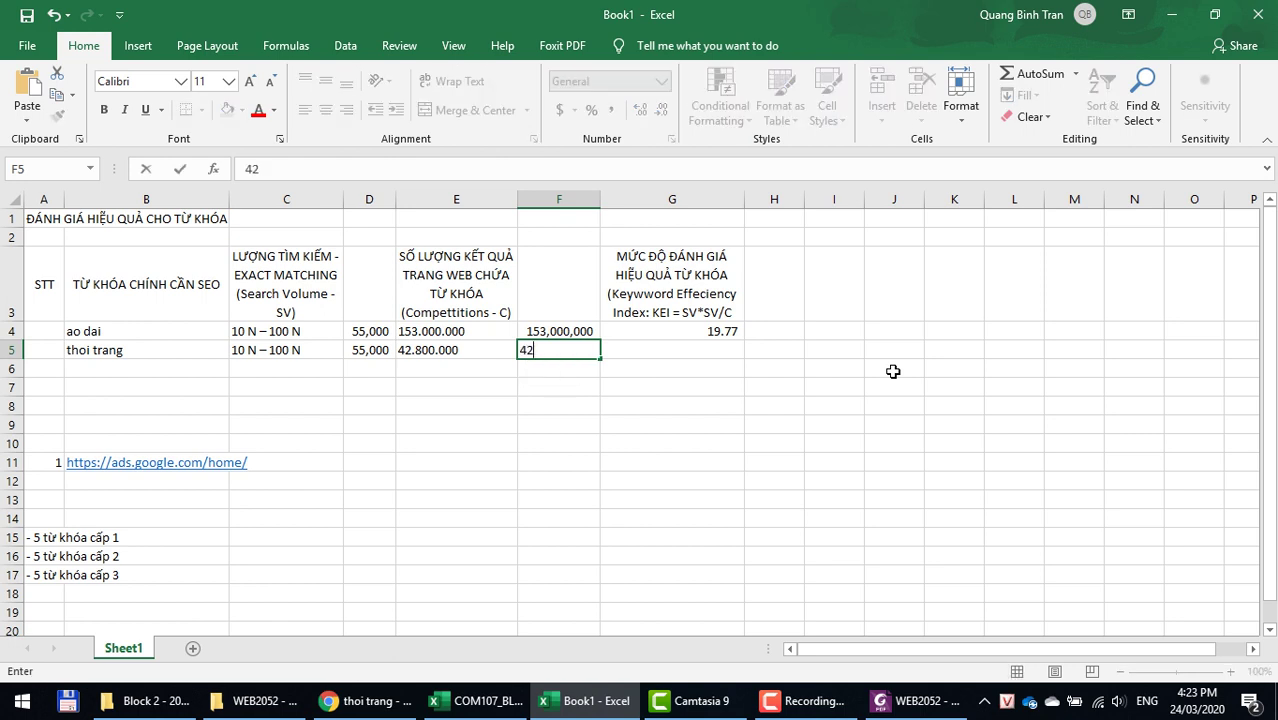
pyautogui.write('800000')
pyautogui.press('Return')
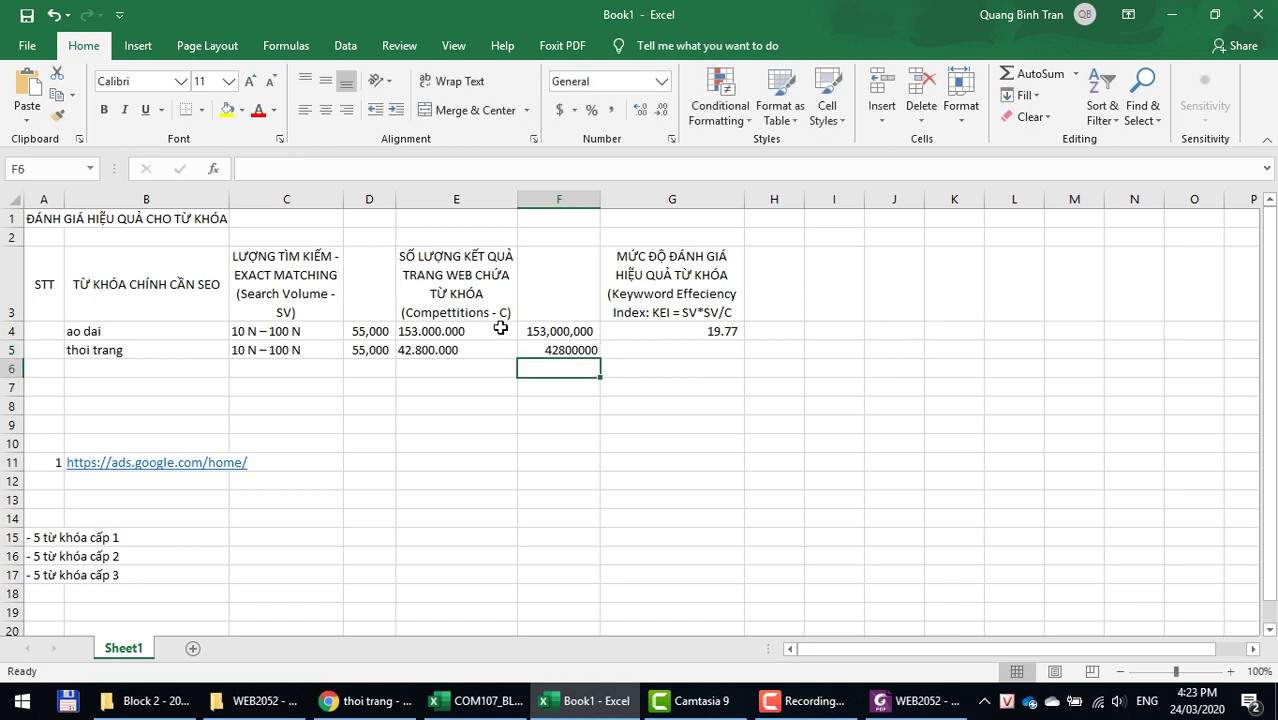
pyautogui.click(545, 332)
pyautogui.click(57, 116)
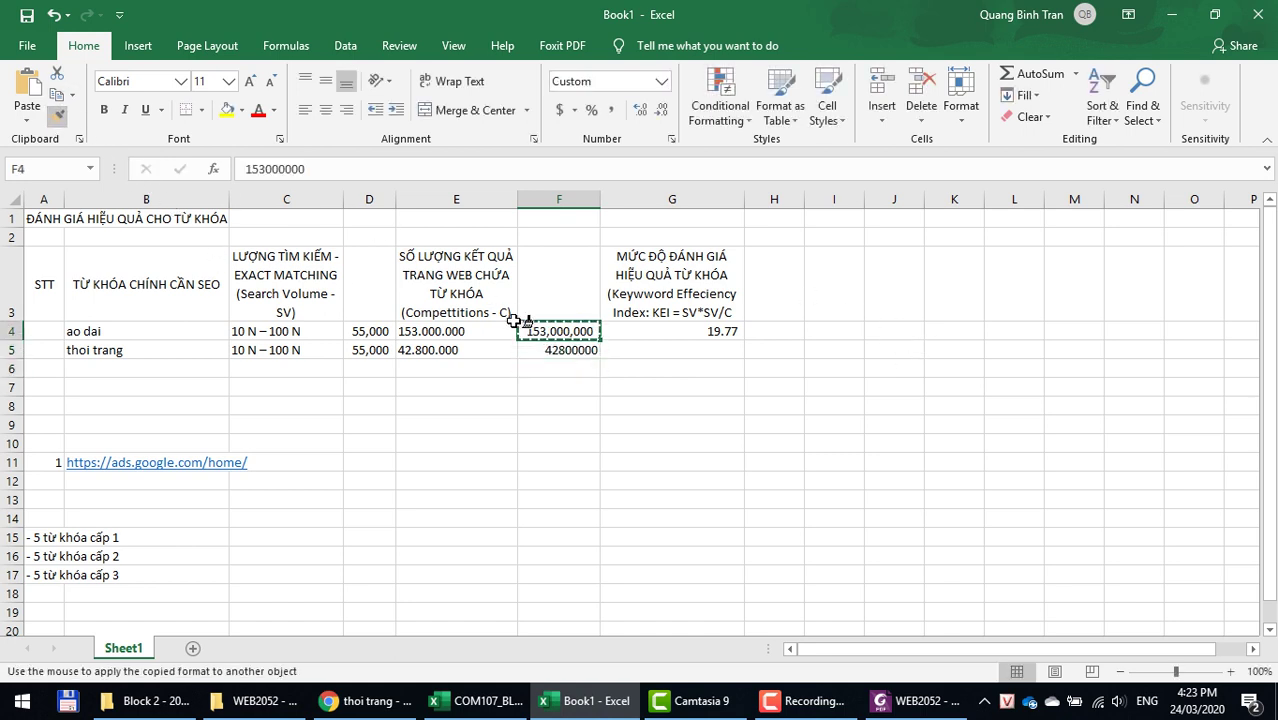
pyautogui.moveTo(568, 348); pyautogui.dragTo(558, 612)
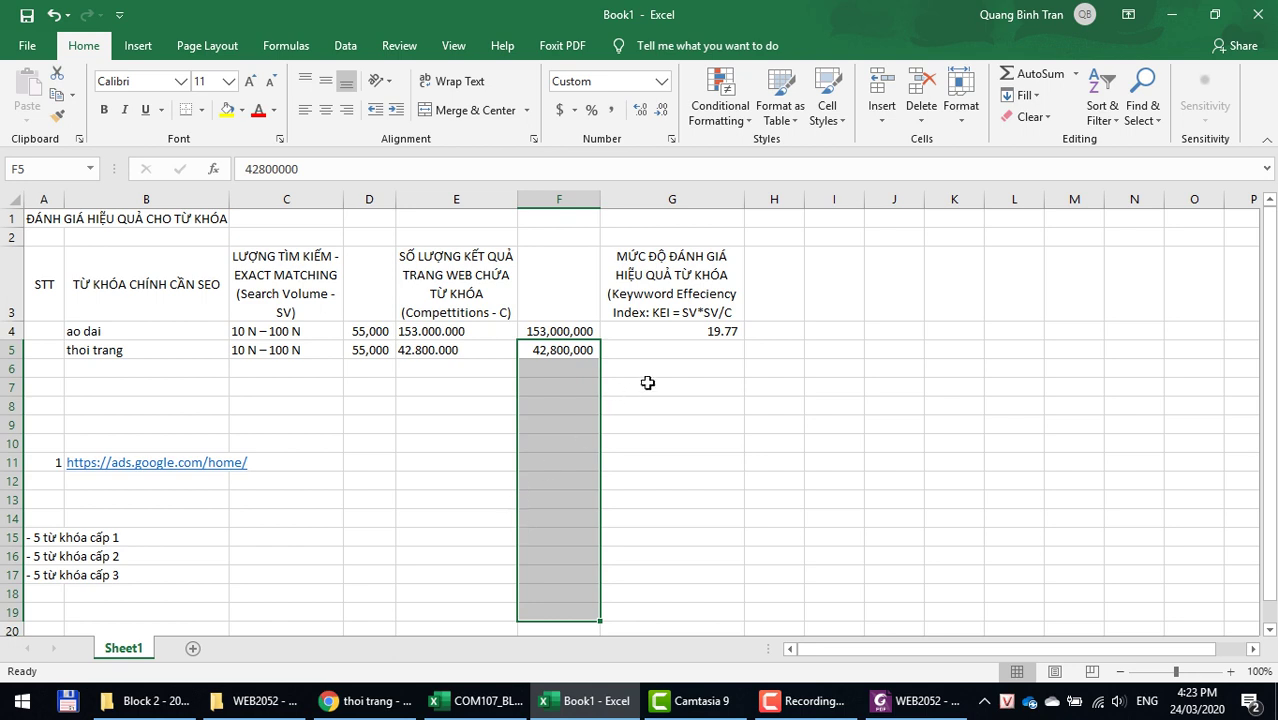
# Step: Fill the KEI formula down into G5, giving thoi trang a KEI of 70.68
pyautogui.click(676, 349)
pyautogui.hotkey('ctrl', 'd')
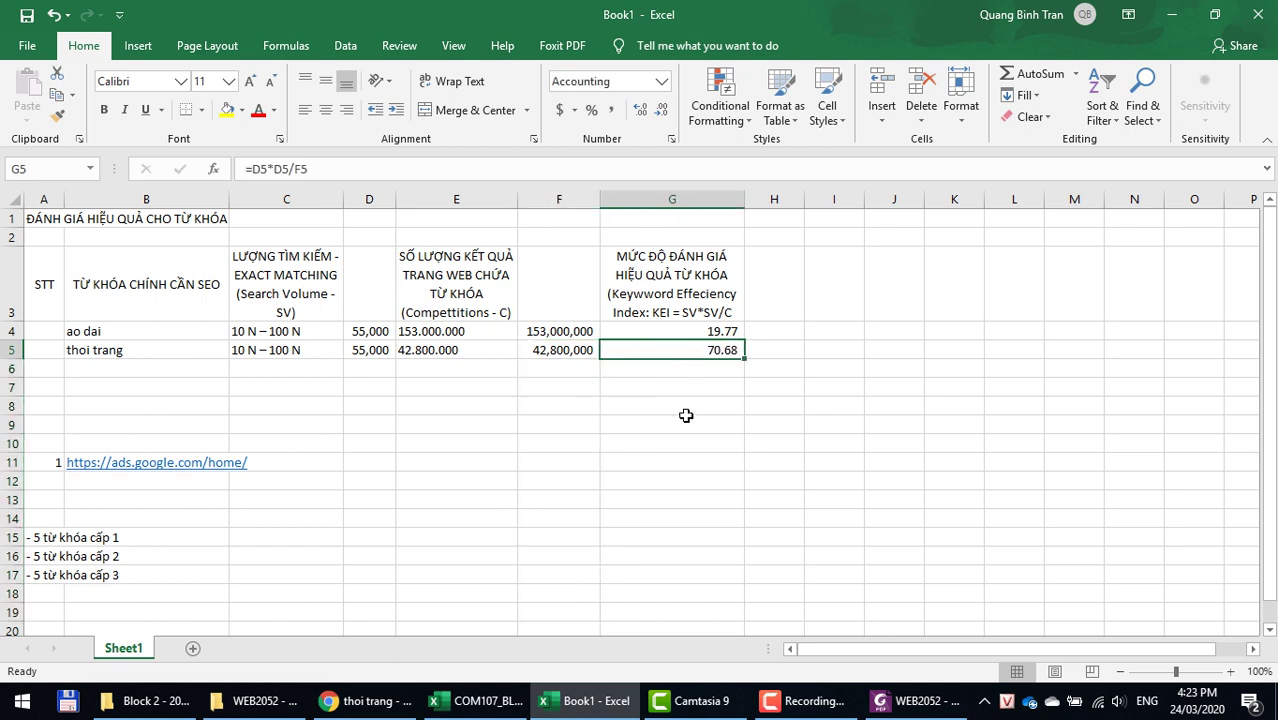
pyautogui.hotkey('alt', 'Tab')
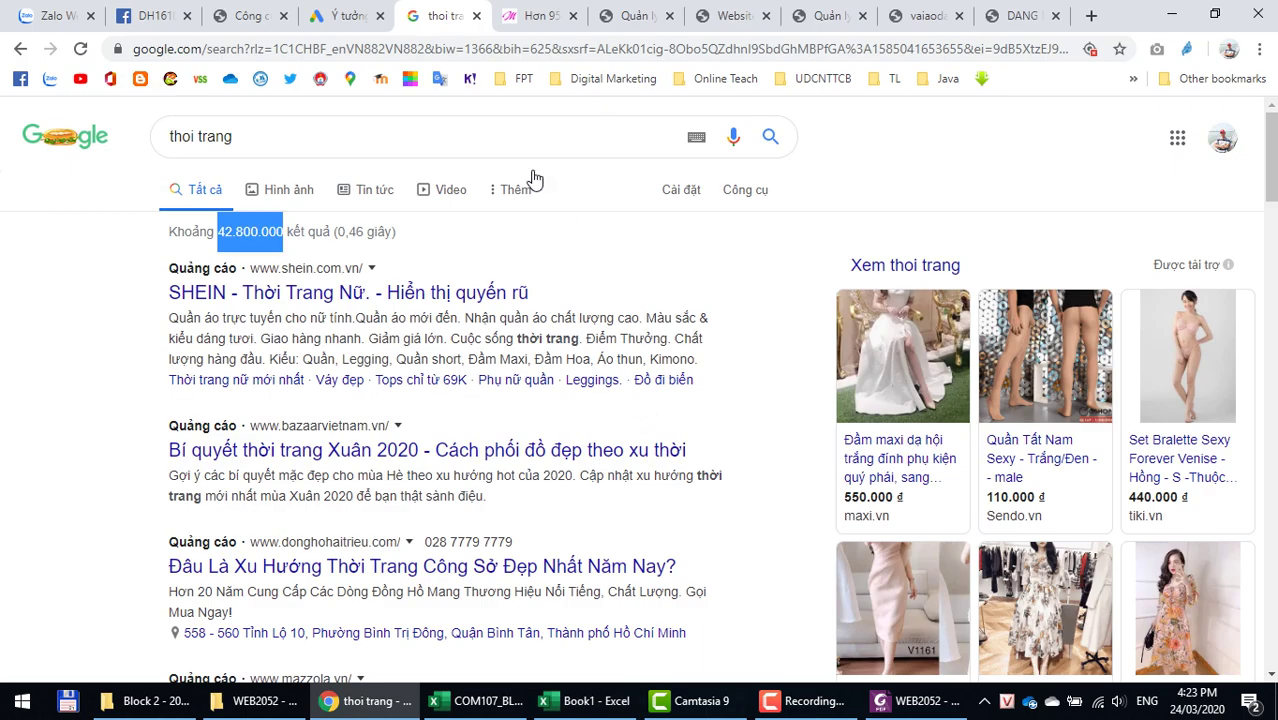
# Step: Copy the keyword cach tan from Keyword Planner into B6 as text
pyautogui.hotkey('alt', 'Tab')
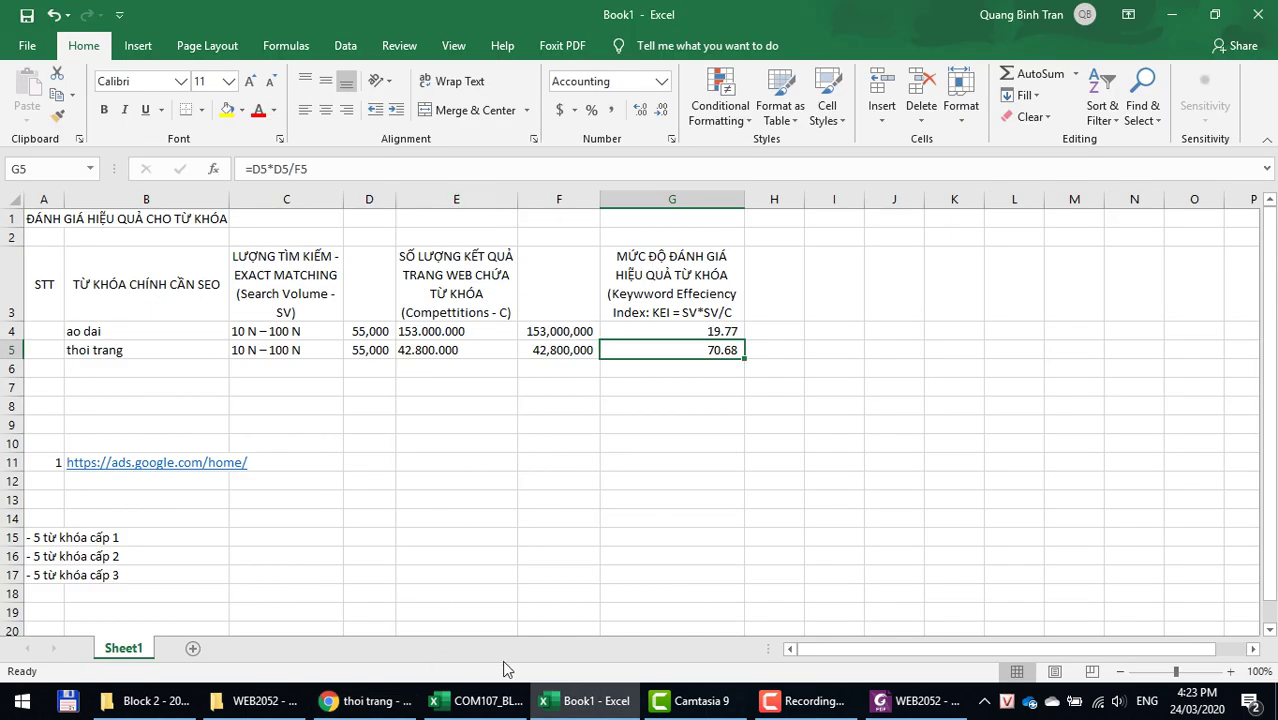
pyautogui.click(375, 703)
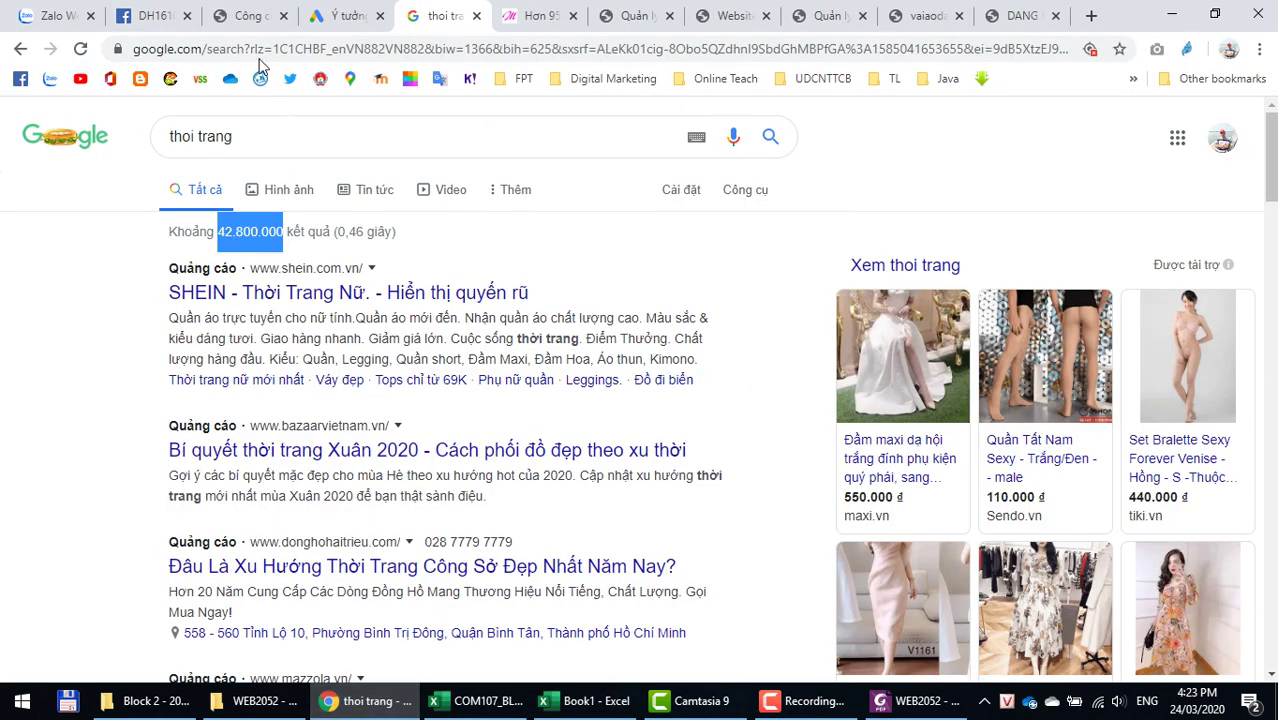
pyautogui.click(336, 17)
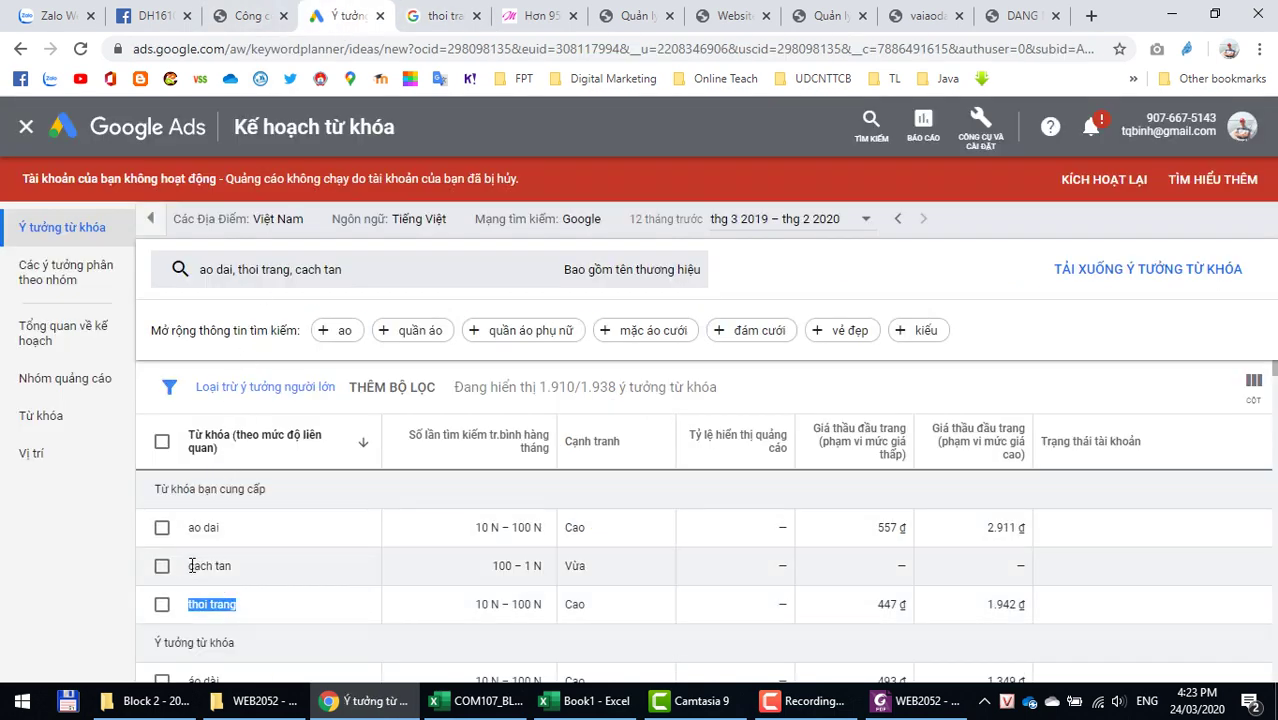
pyautogui.tripleClick(193, 566)
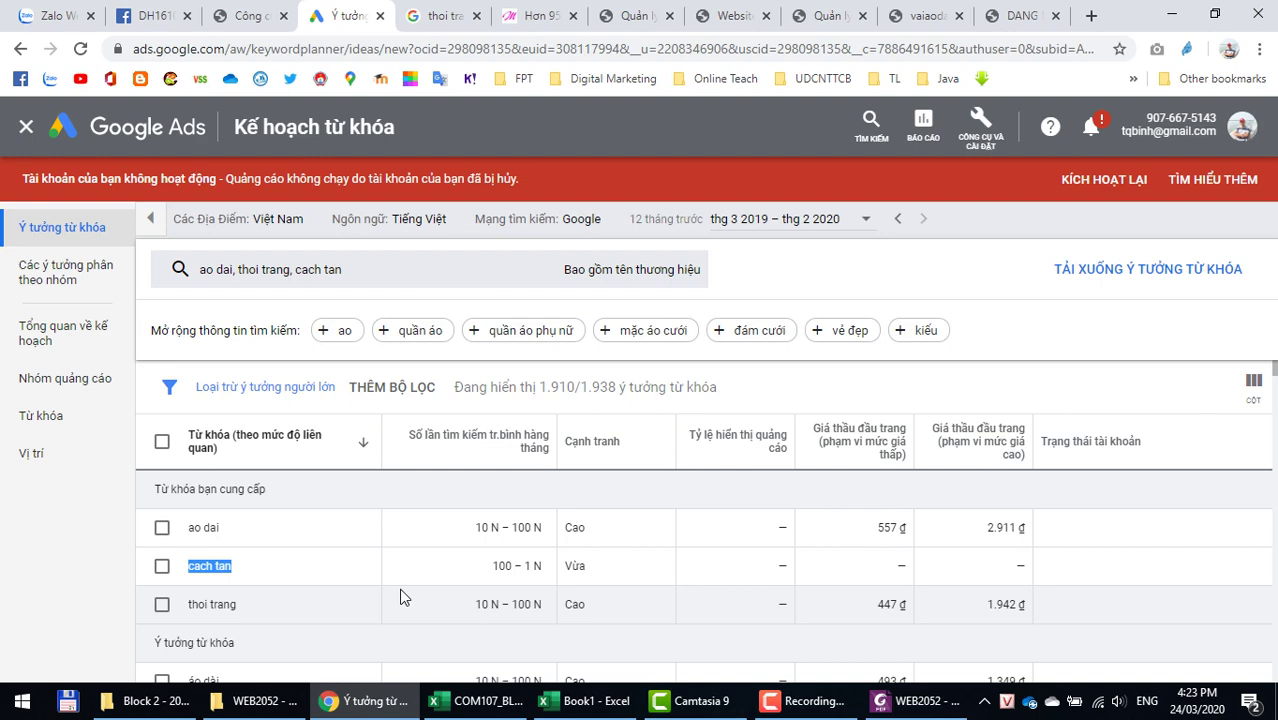
pyautogui.hotkey('alt', 'Tab')
pyautogui.click(210, 370)
pyautogui.rightClick(210, 370)
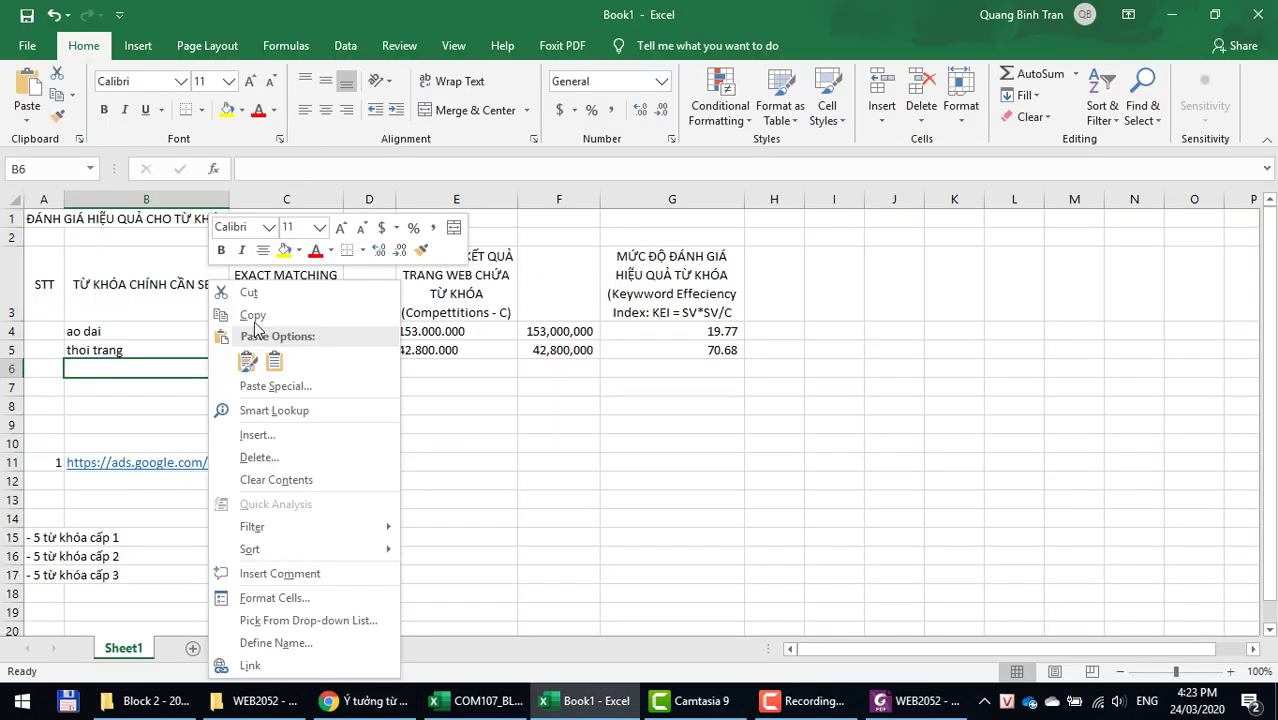
pyautogui.click(274, 361)
# Step: Copy cach tan's 100 – 1 N search volume into C6 as text
pyautogui.hotkey('alt', 'Tab')
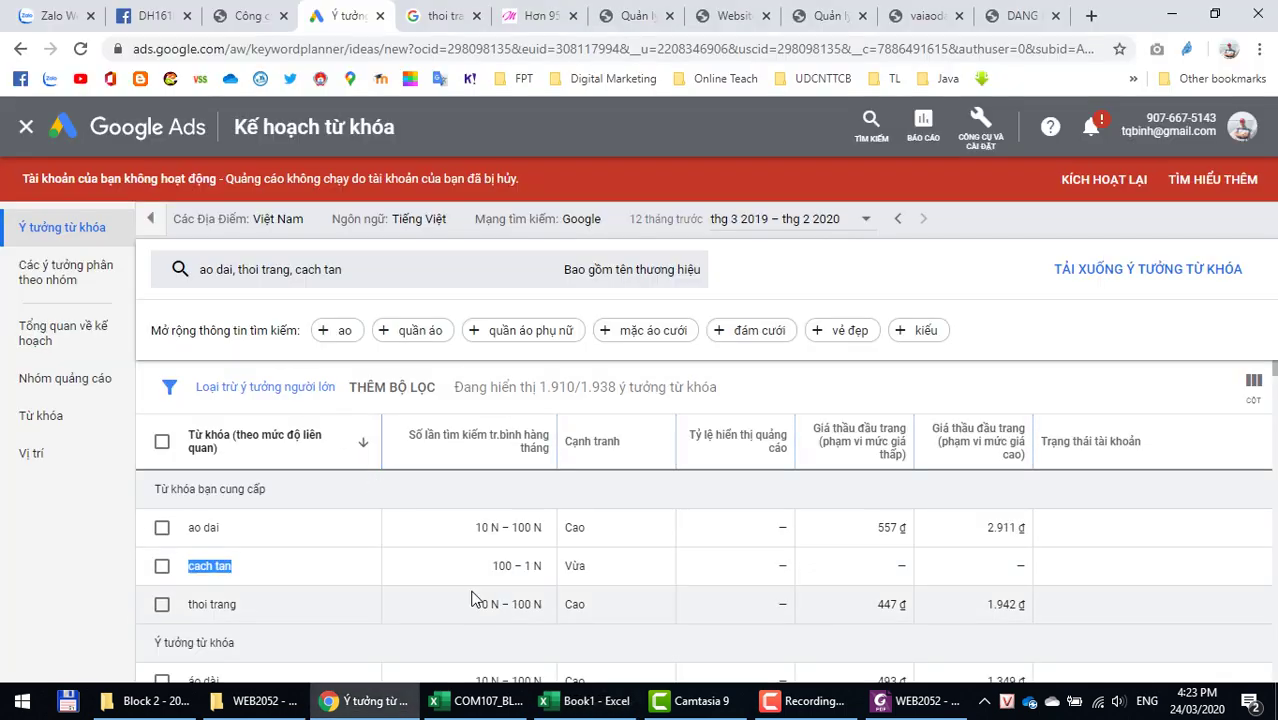
pyautogui.moveTo(492, 562); pyautogui.dragTo(543, 570)
pyautogui.hotkey('ctrl', 'c')
pyautogui.hotkey('alt', 'Tab')
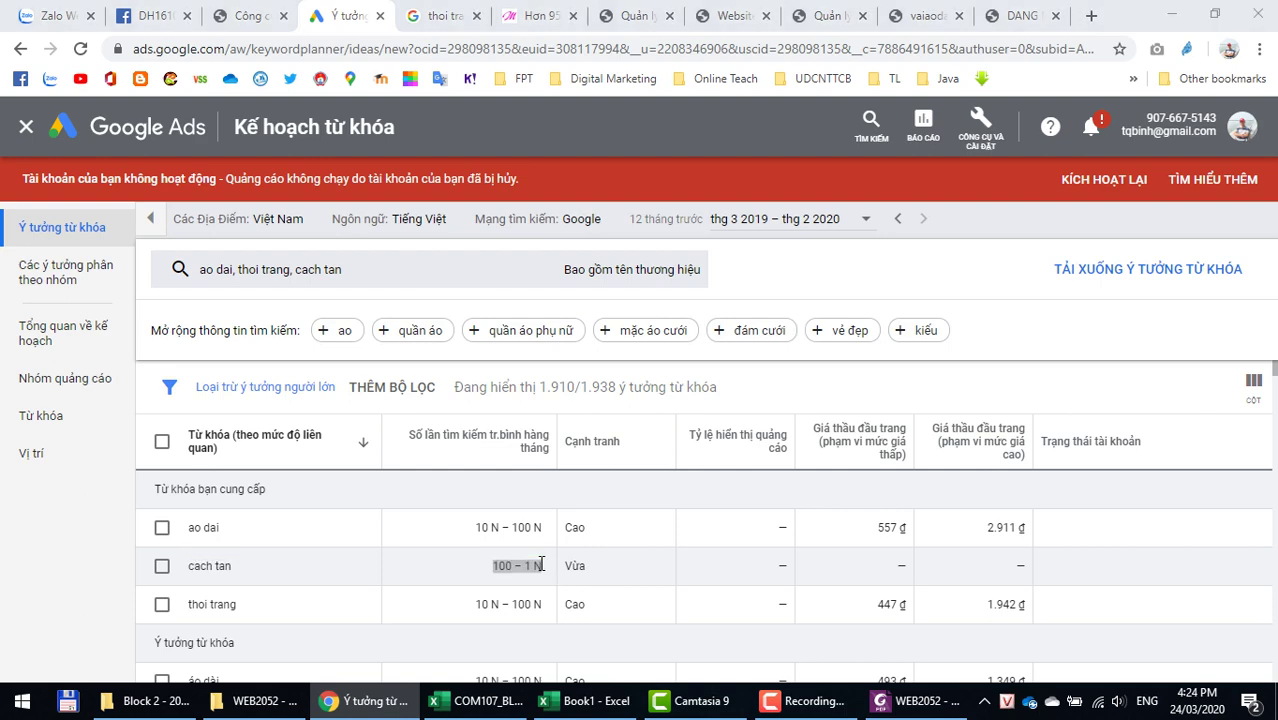
pyautogui.click(316, 367)
pyautogui.rightClick(316, 367)
pyautogui.click(380, 364)
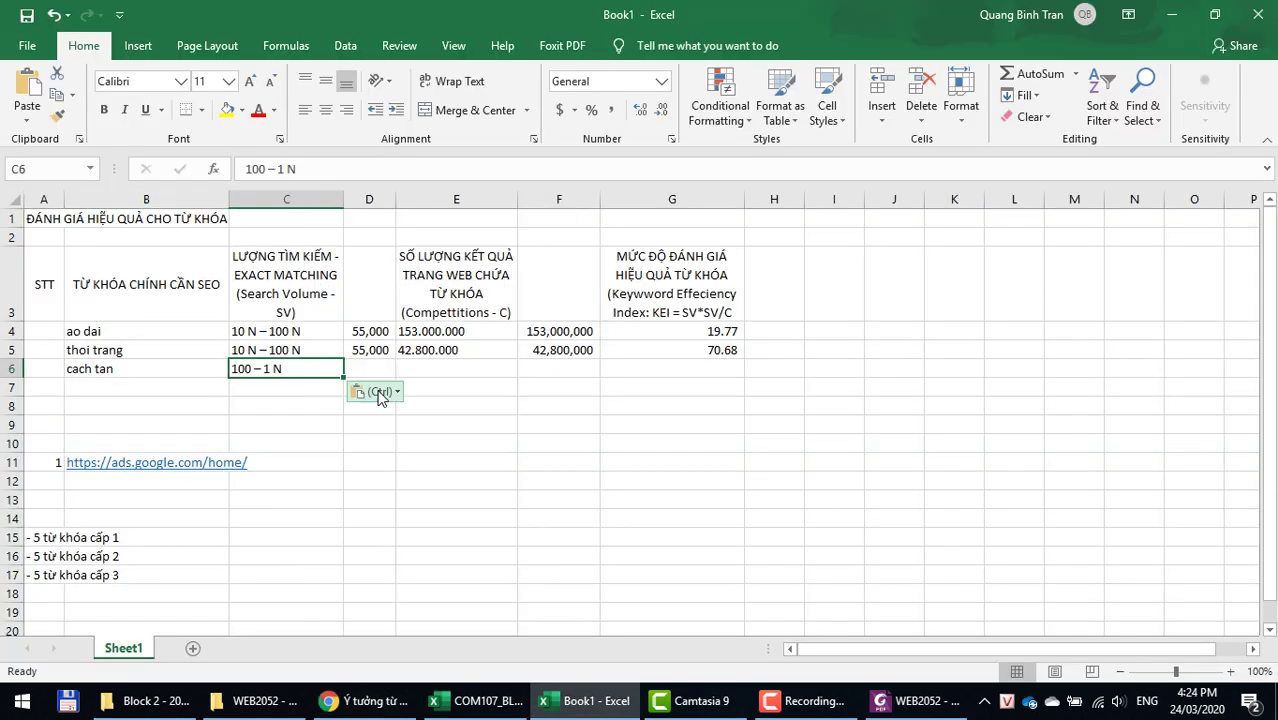
# Step: Enter 550 as the numeric search volume in D6
pyautogui.click(370, 366)
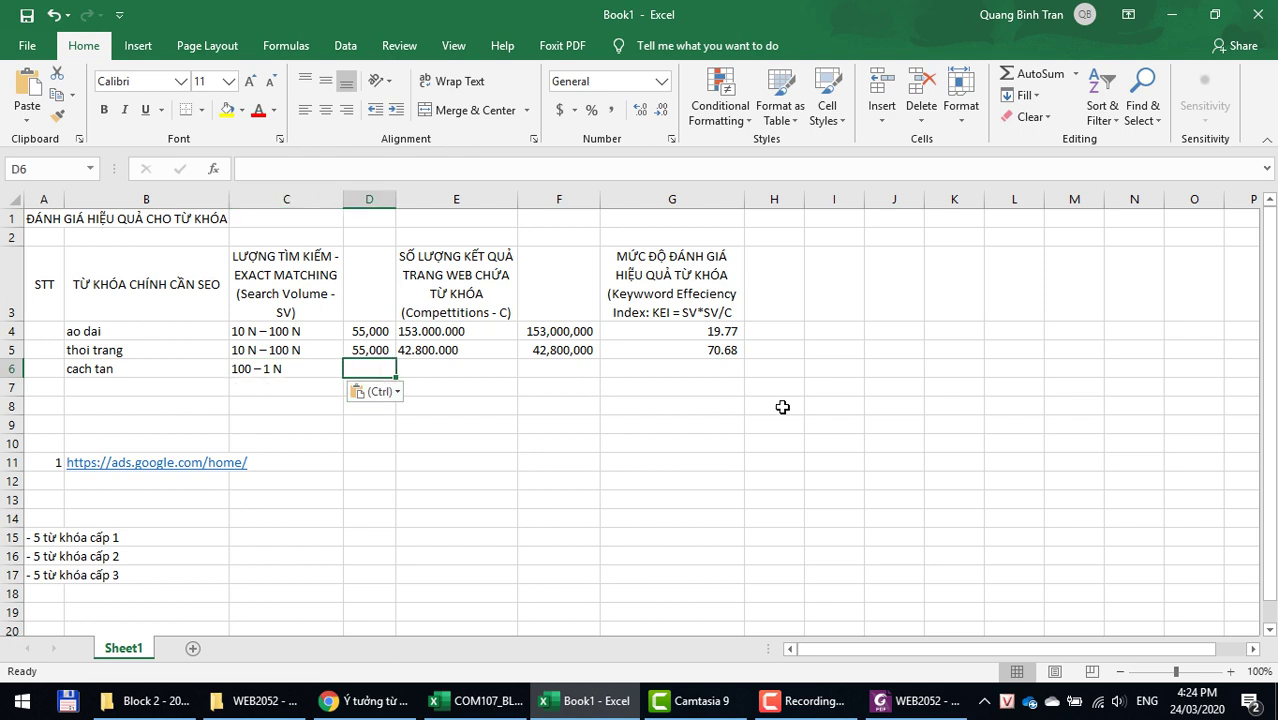
pyautogui.write('550')
pyautogui.press('Tab')
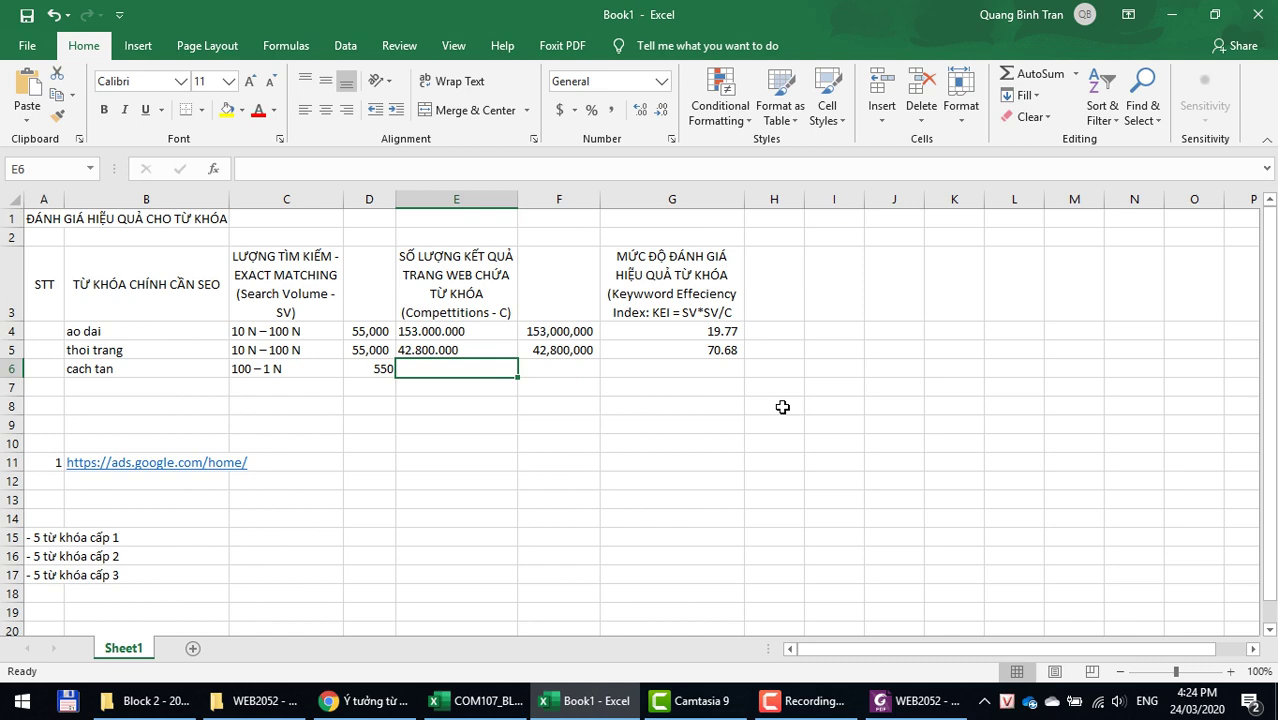
pyautogui.hotkey('alt', 'Tab')
# Step: Search Google for cach tan and select its 44.400.000 result count
pyautogui.click(436, 20)
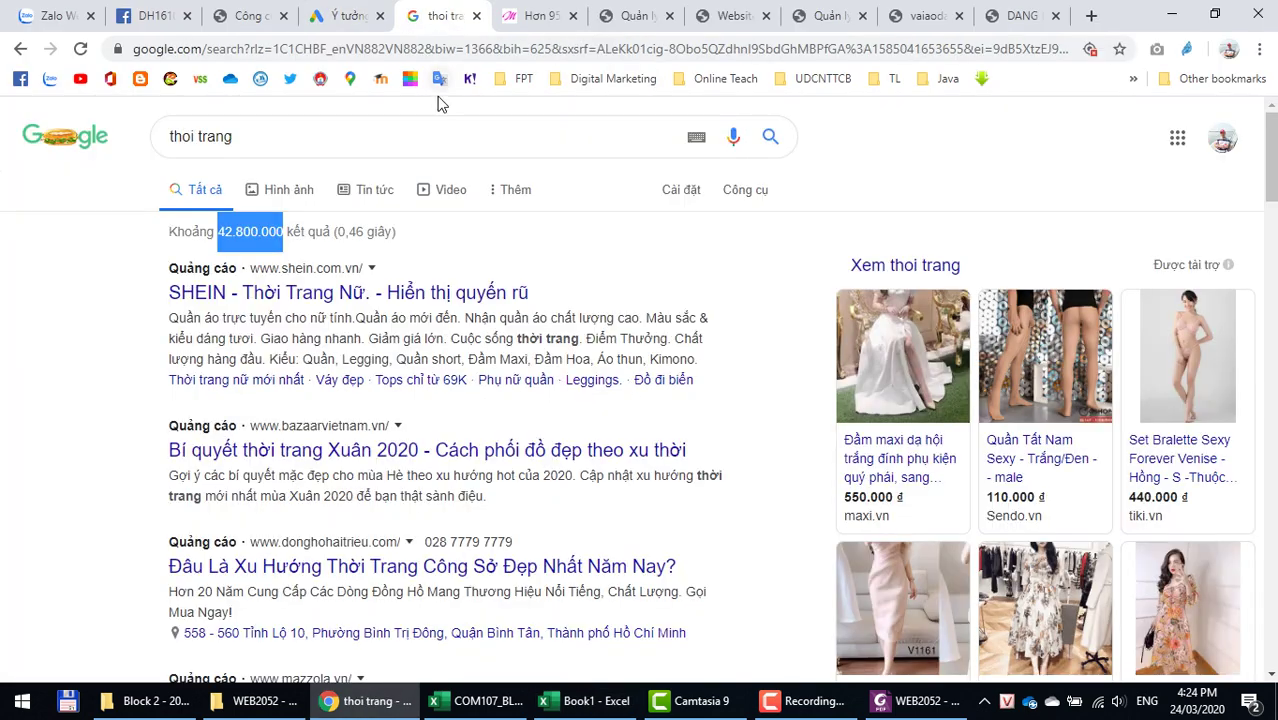
pyautogui.tripleClick(394, 148)
pyautogui.write('cach tan')
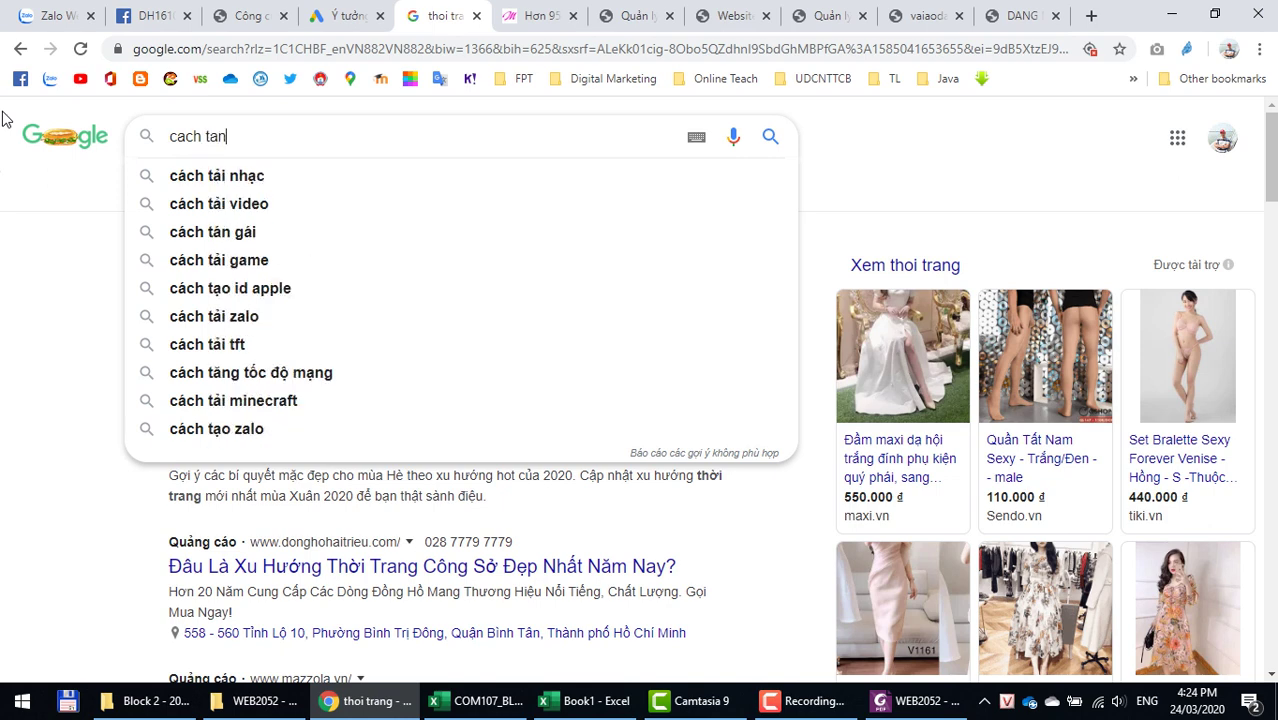
pyautogui.press('Return')
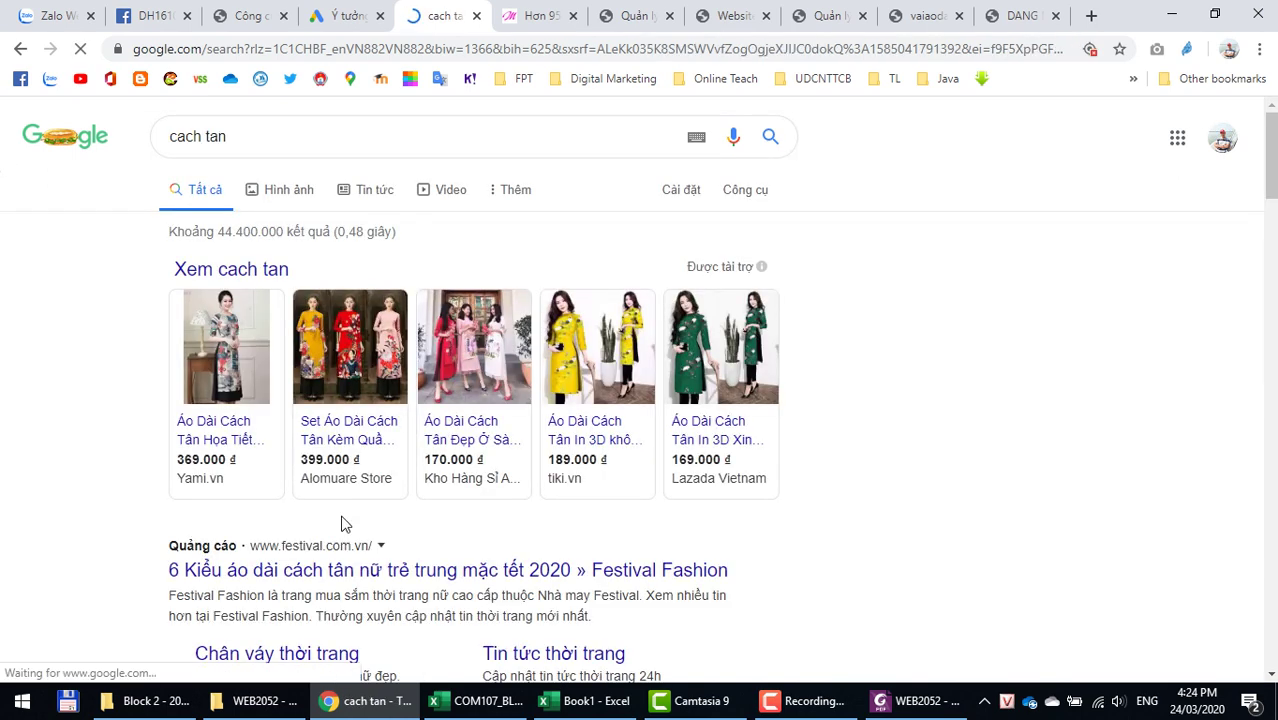
pyautogui.moveTo(219, 230); pyautogui.dragTo(284, 234)
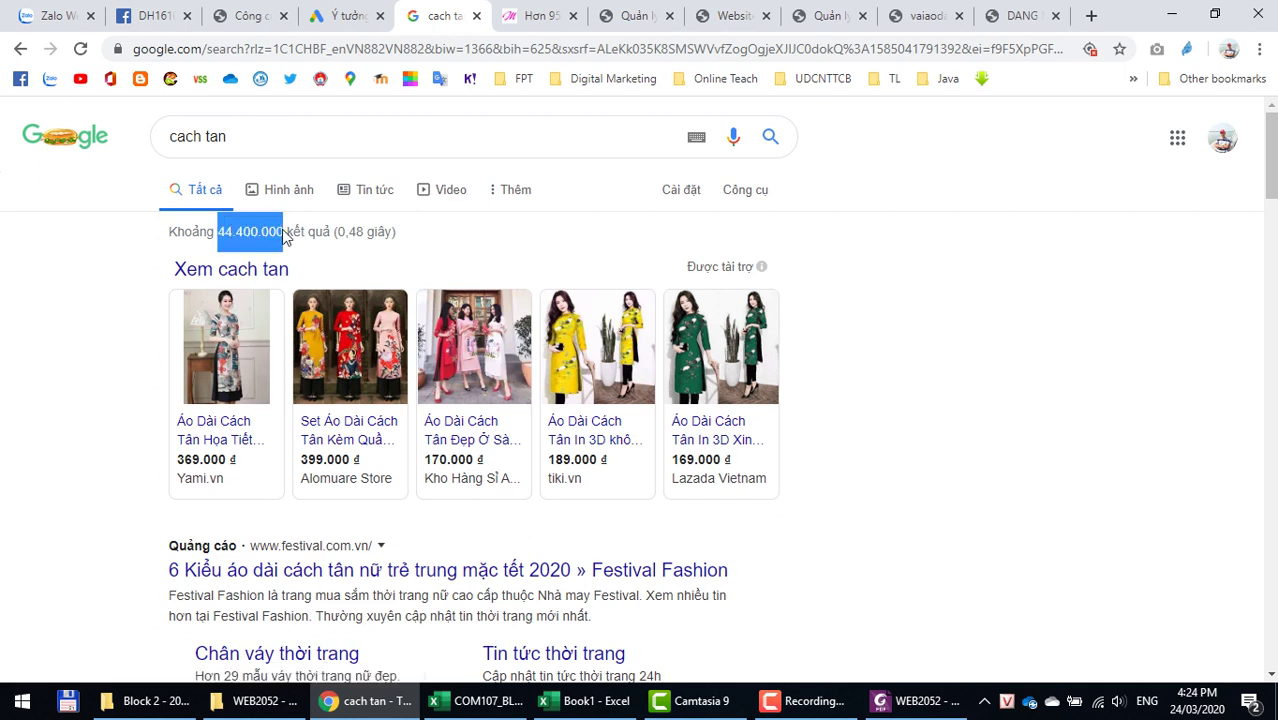
pyautogui.moveTo(358, 378)
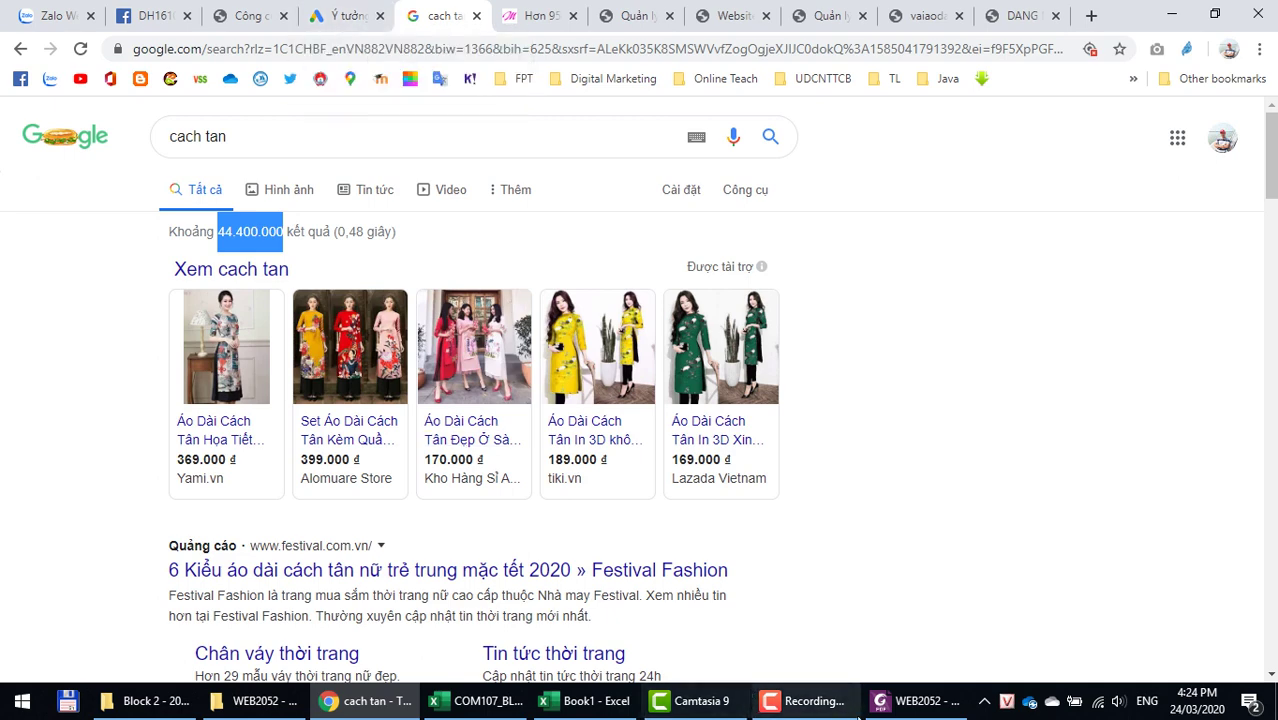
# Step: Paste the 44.400.000 result count into E6
pyautogui.click(570, 708)
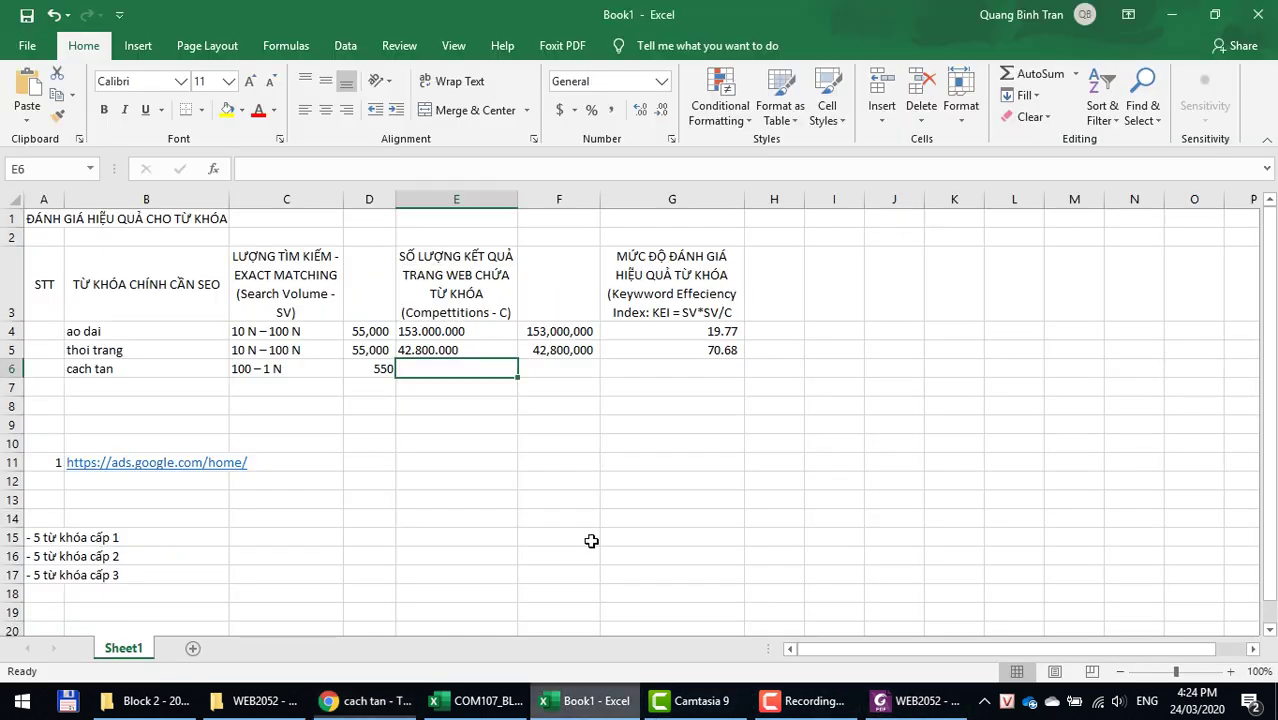
pyautogui.rightClick(448, 370)
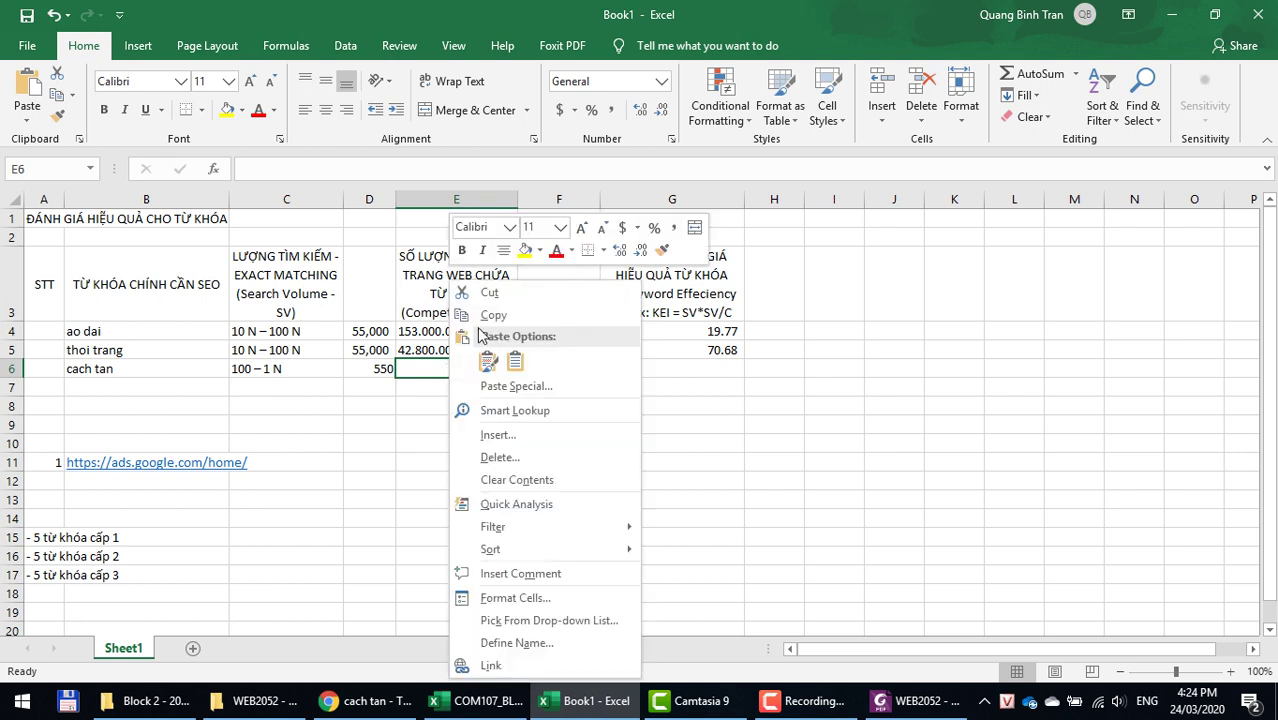
pyautogui.click(526, 361)
# Step: Enter the numeric count in F6 and fill the KEI formula into G6, giving 0.01
pyautogui.click(562, 368)
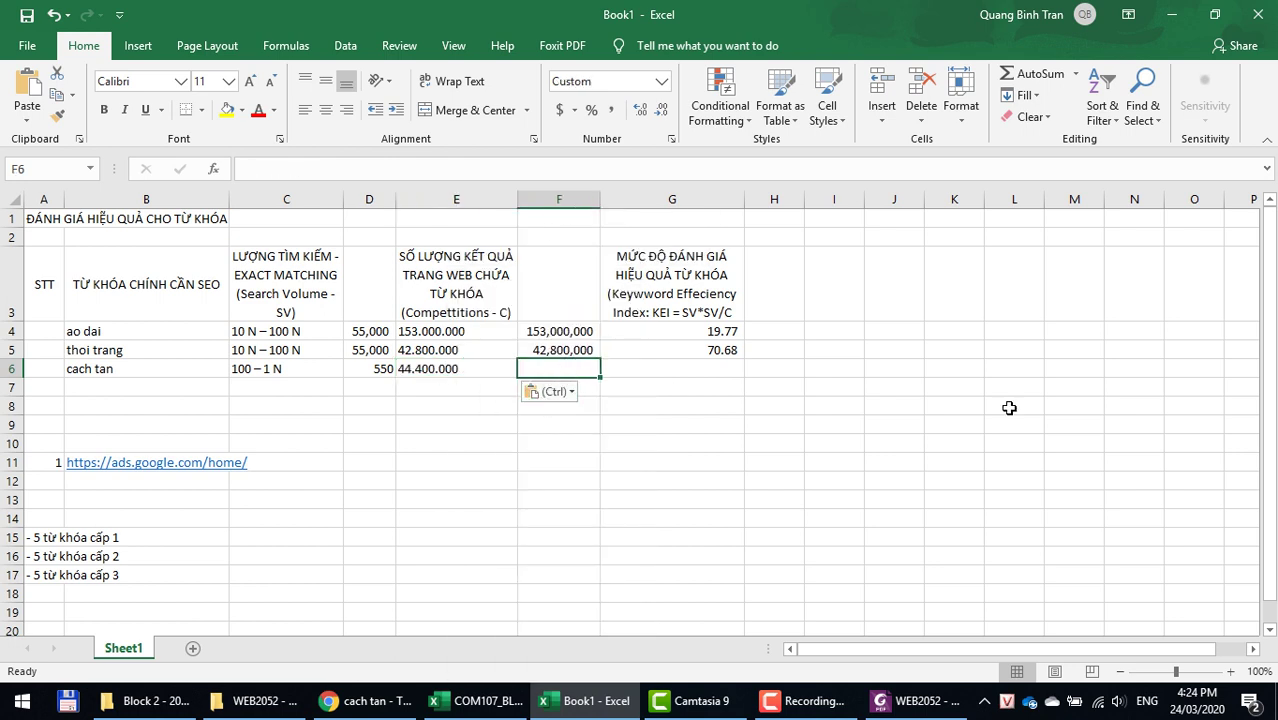
pyautogui.write('44')
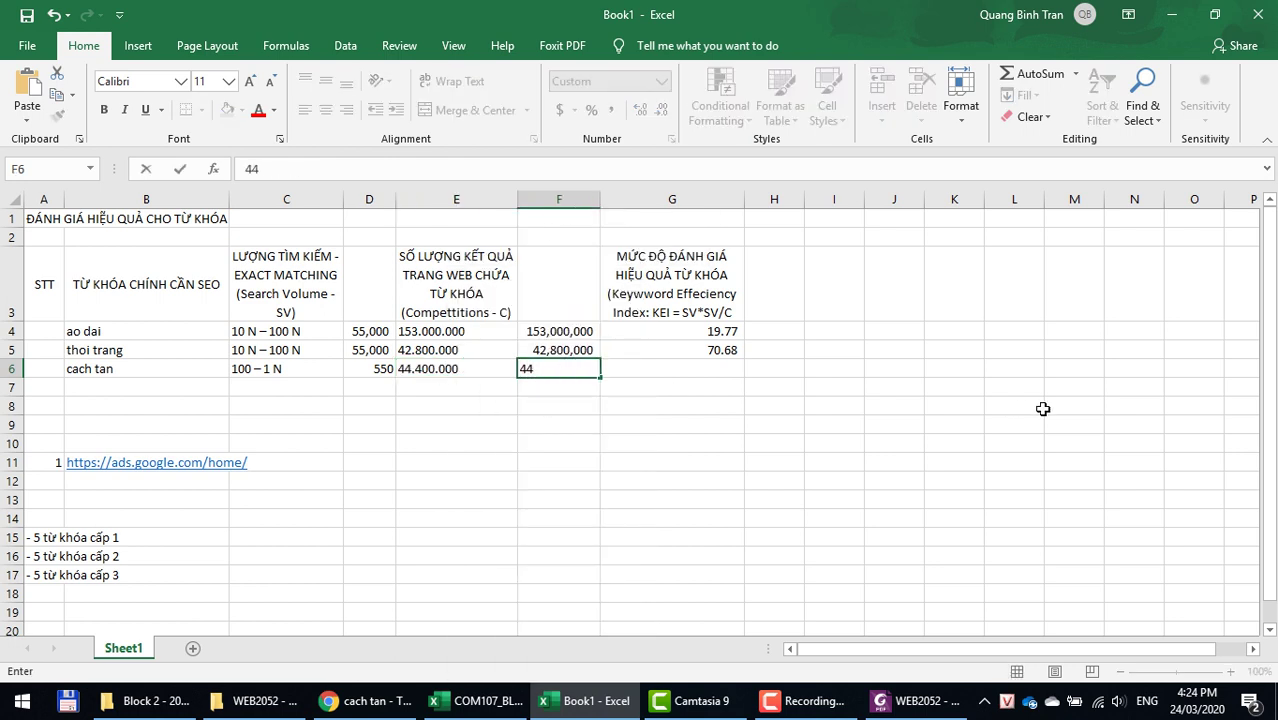
pyautogui.write('400000')
pyautogui.press('Return')
pyautogui.press('Up')
pyautogui.press('Right')
pyautogui.hotkey('ctrl', 'd')
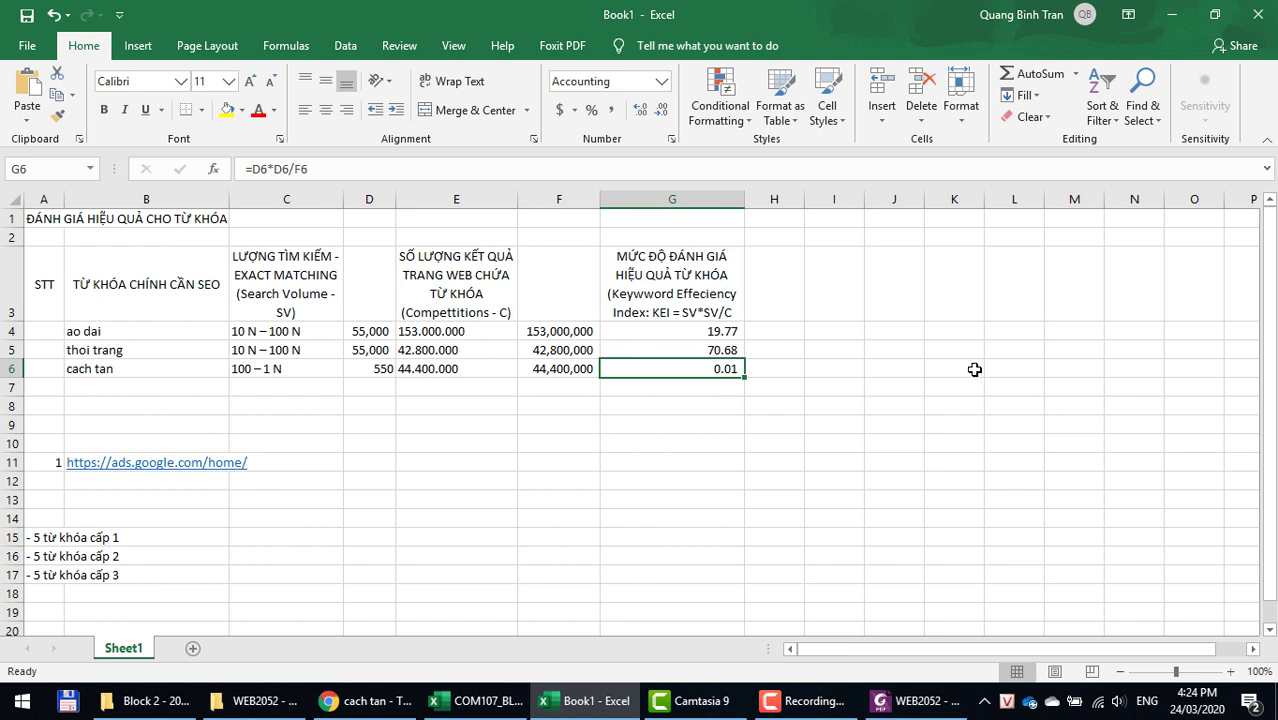
pyautogui.click(527, 331)
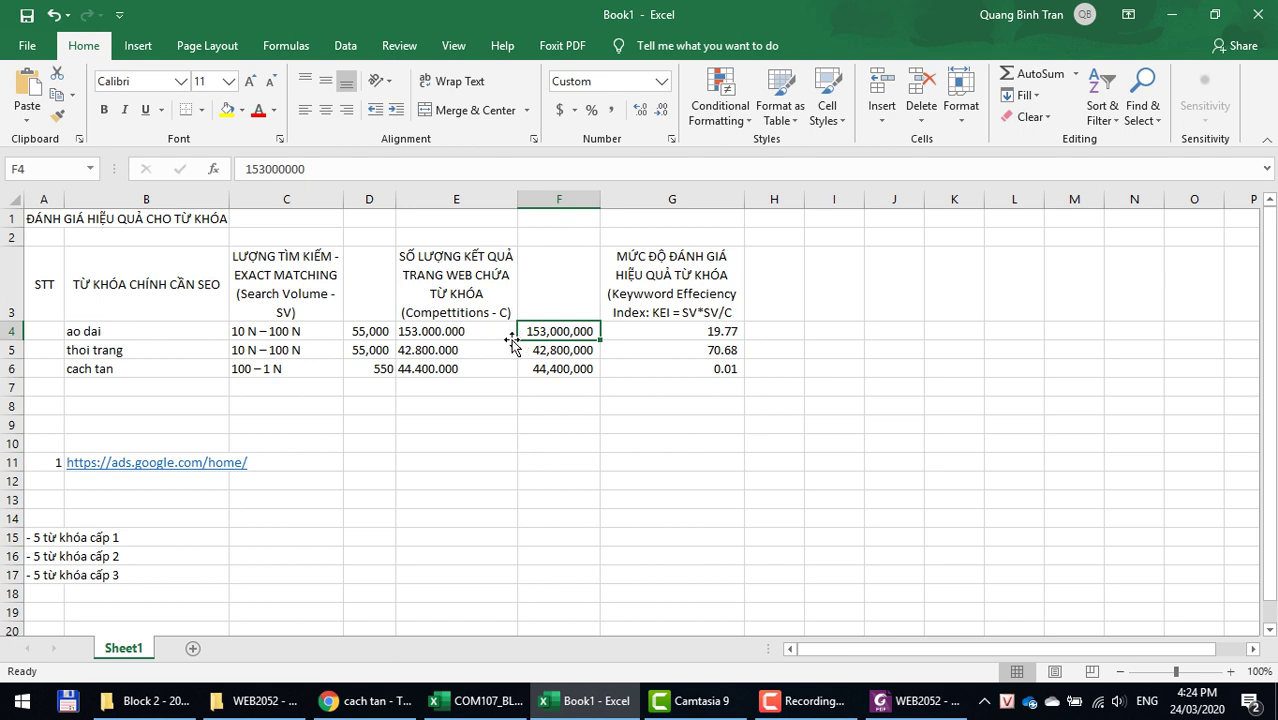
pyautogui.click(356, 338)
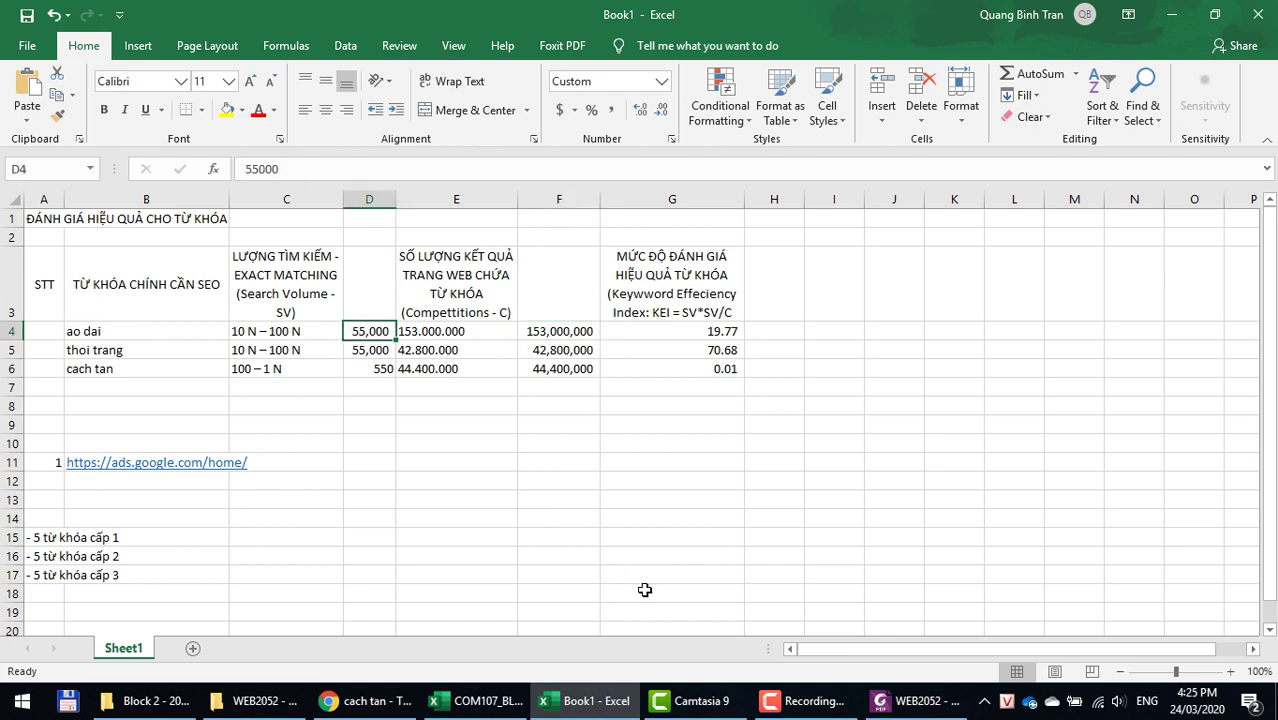
pyautogui.click(541, 329)
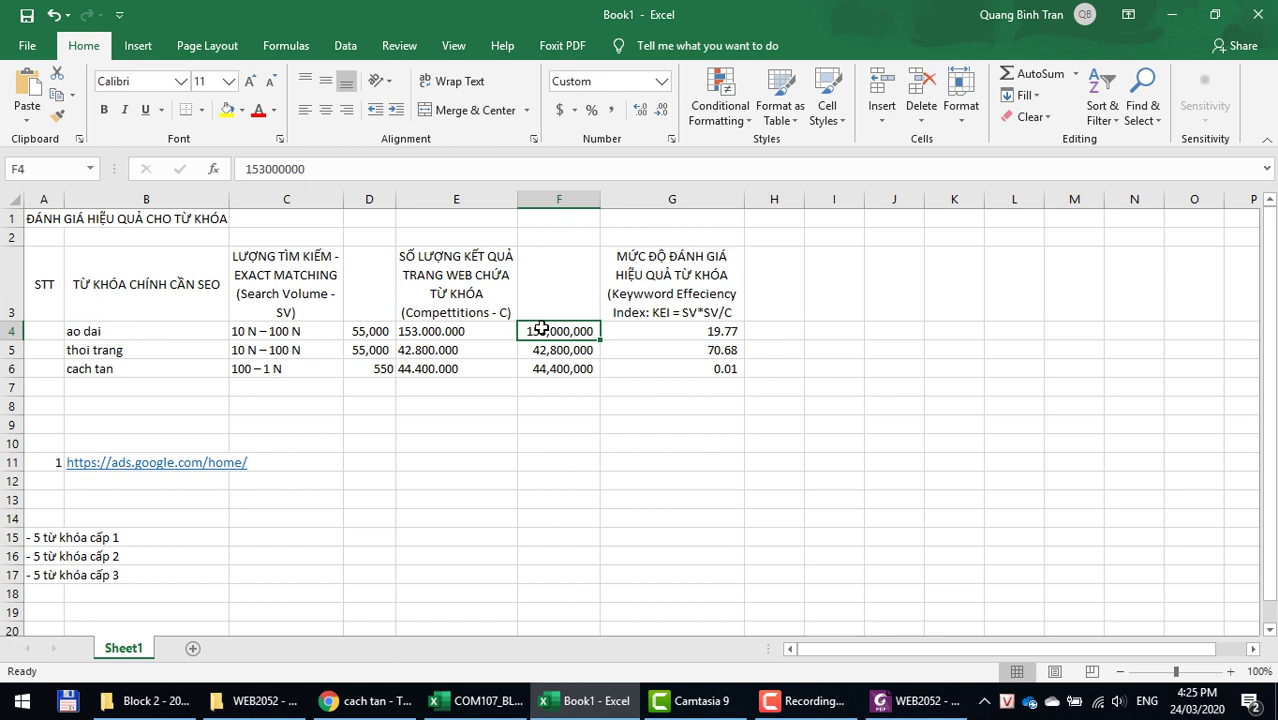
pyautogui.click(365, 333)
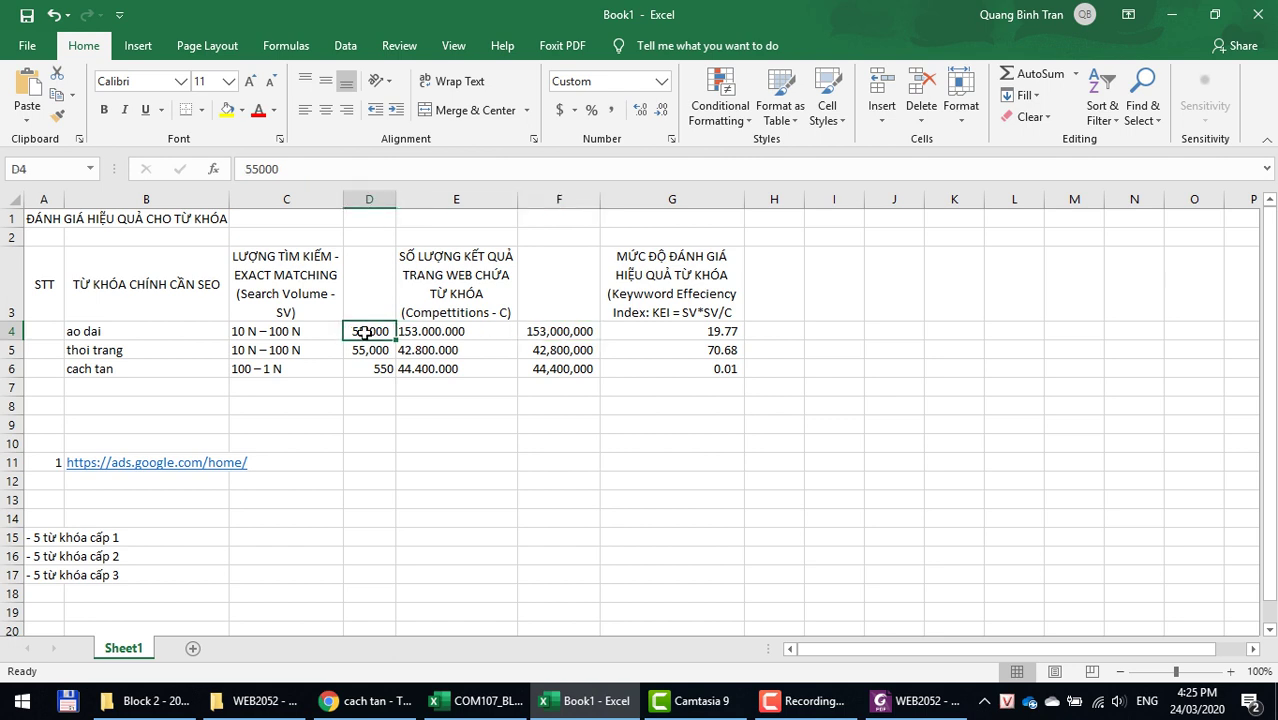
pyautogui.click(670, 332)
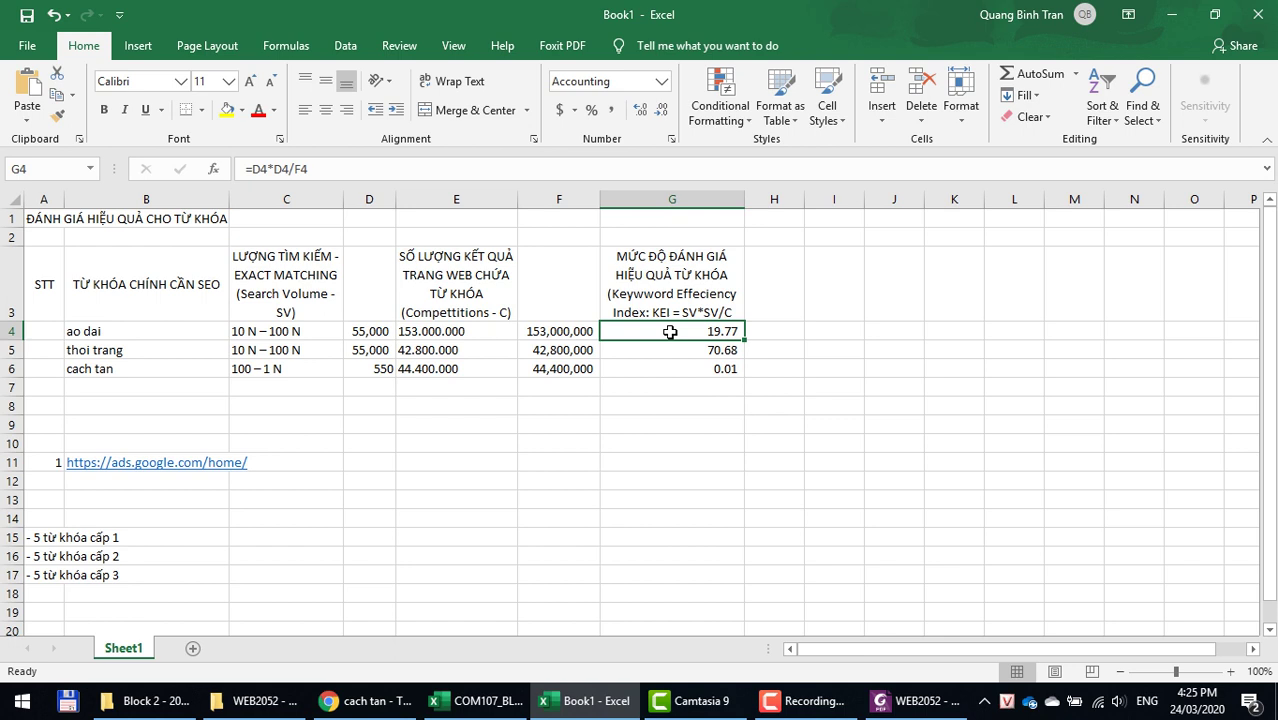
pyautogui.click(543, 350)
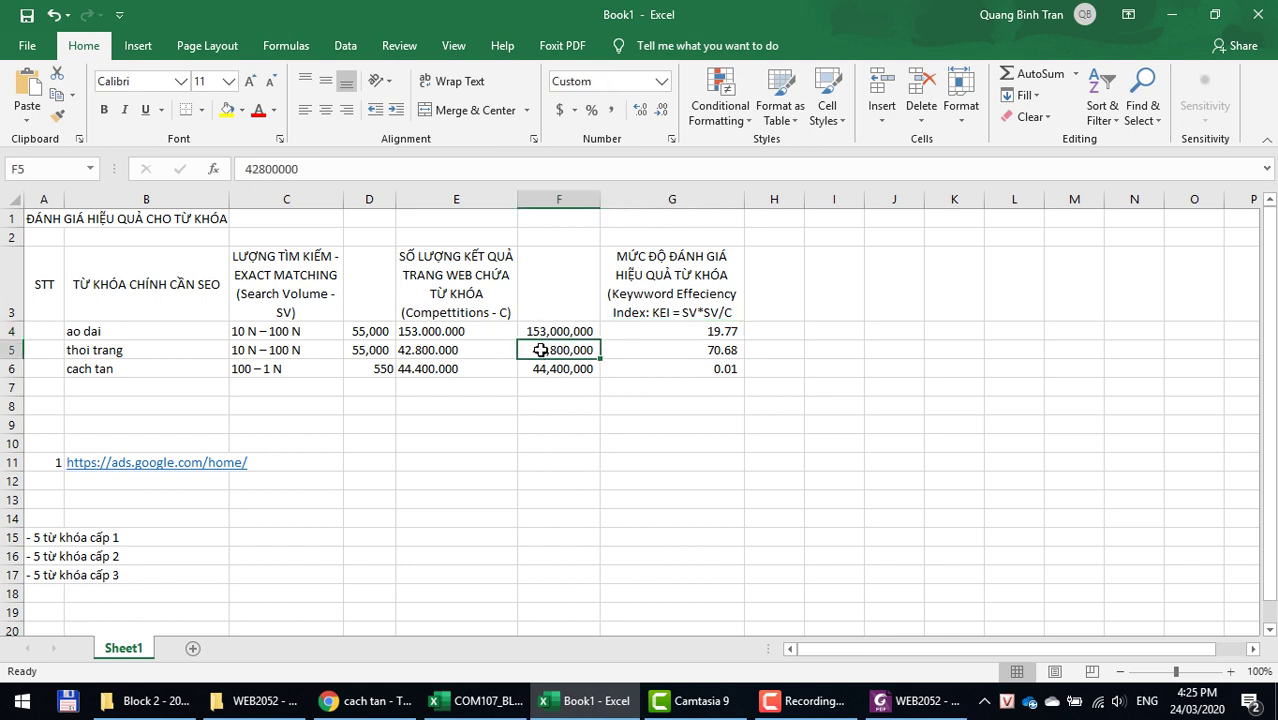
pyautogui.click(384, 349)
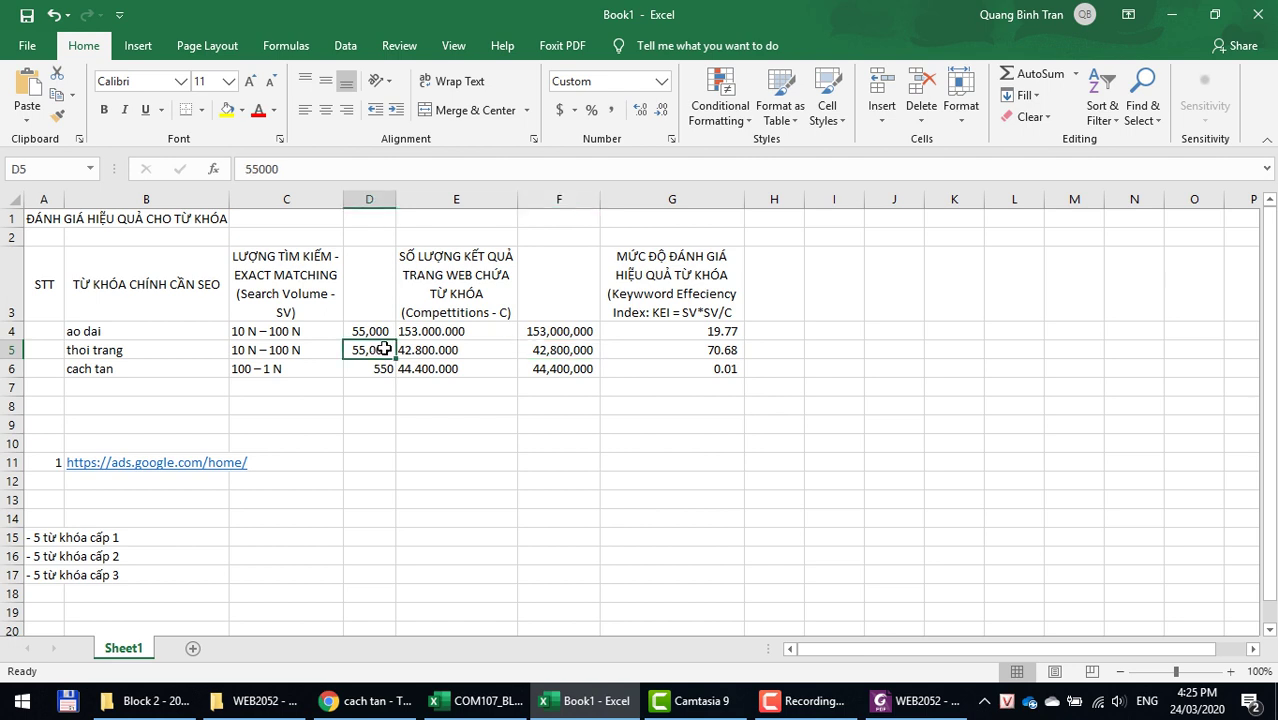
pyautogui.click(563, 349)
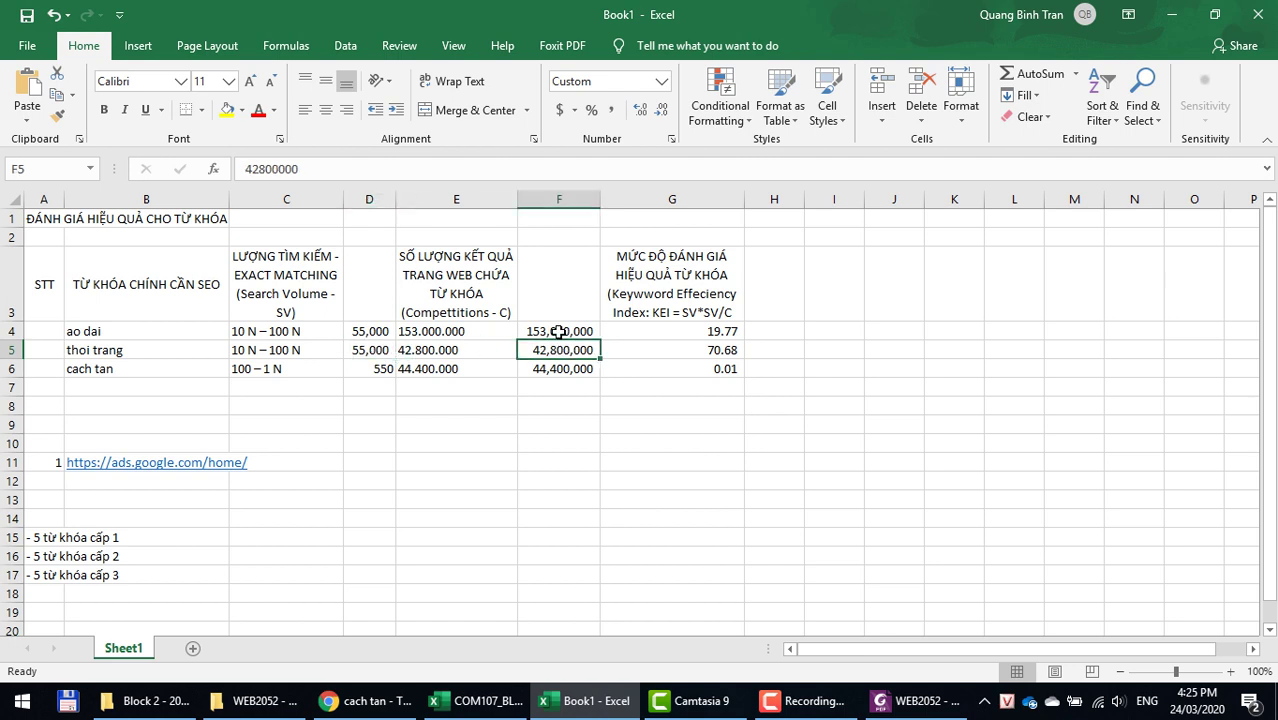
pyautogui.click(558, 332)
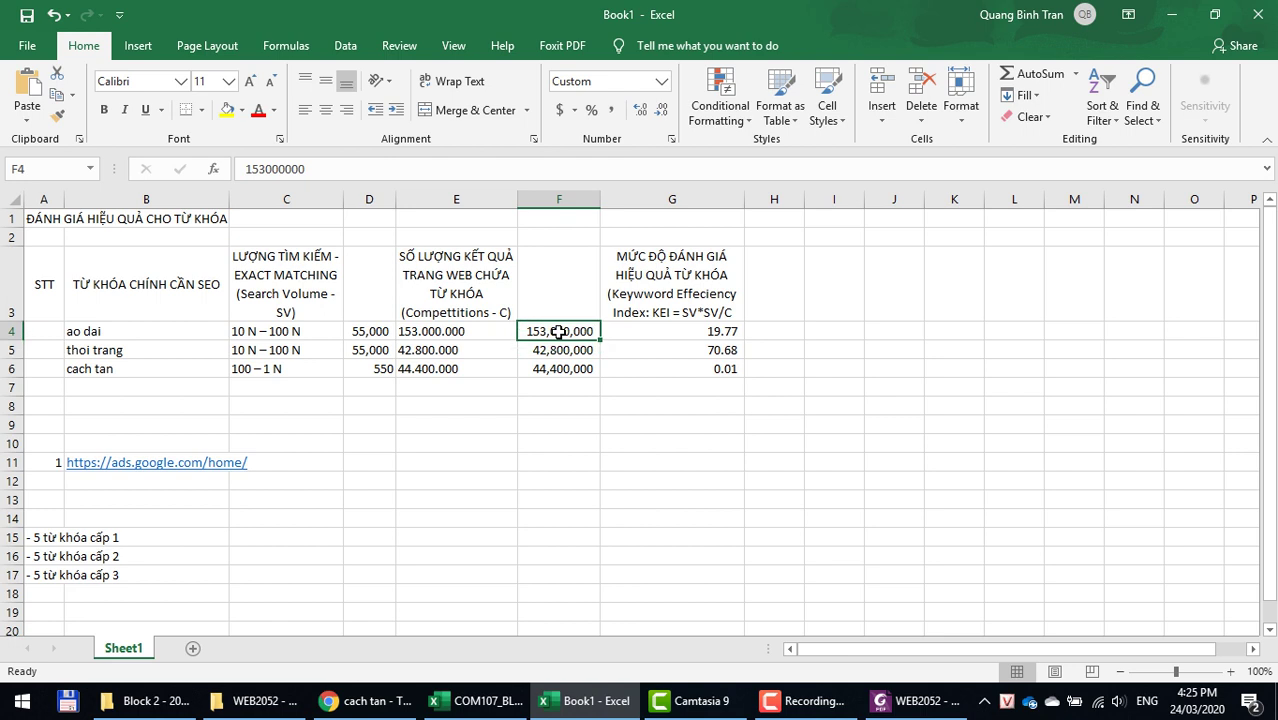
pyautogui.click(558, 349)
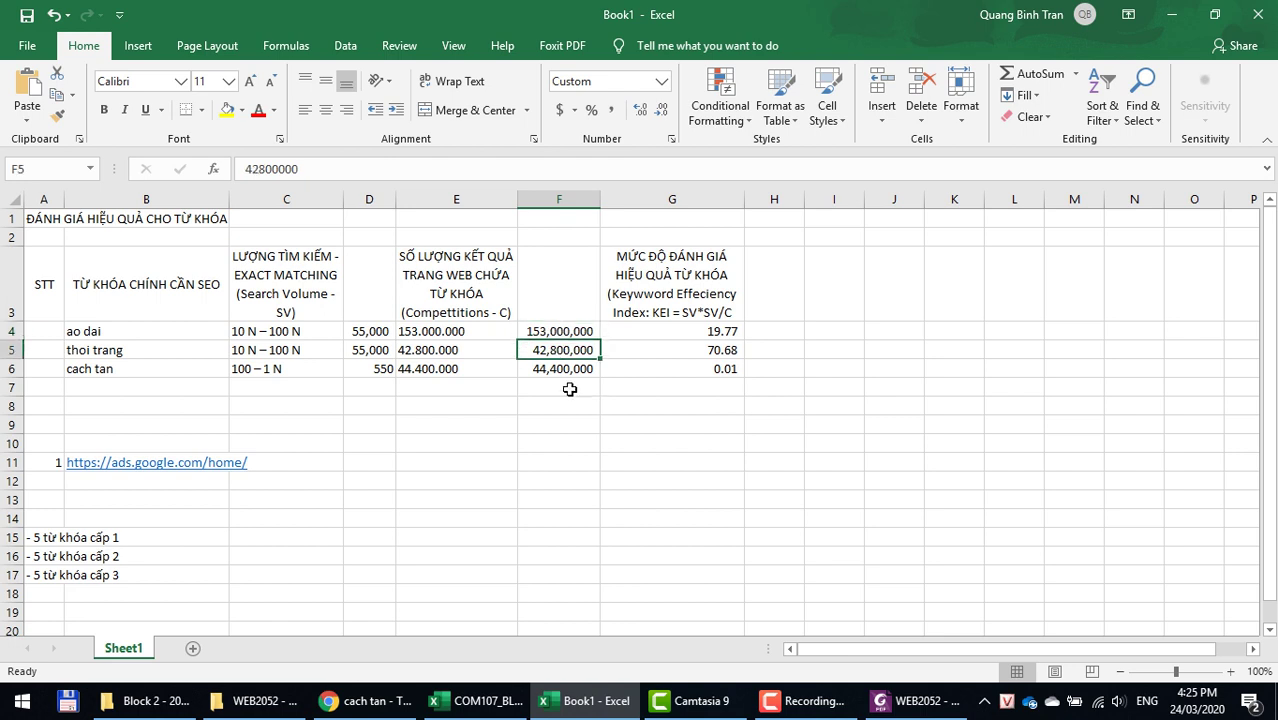
pyautogui.click(363, 349)
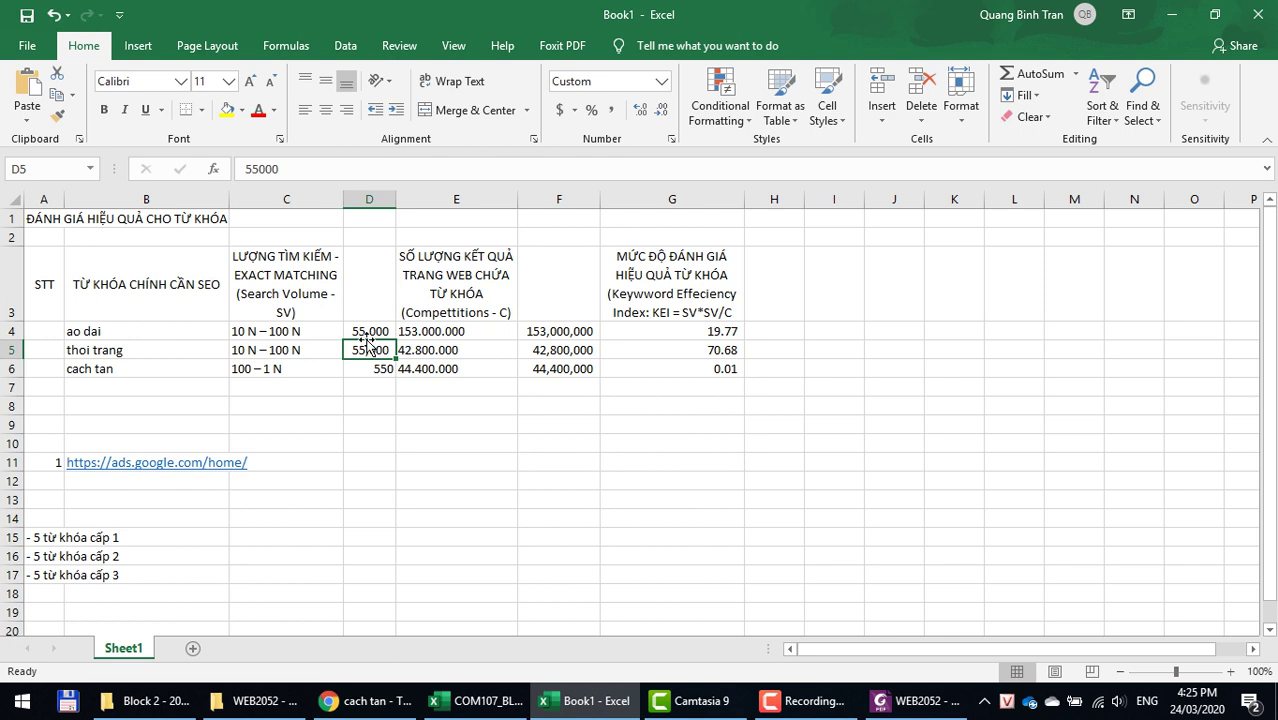
pyautogui.click(562, 370)
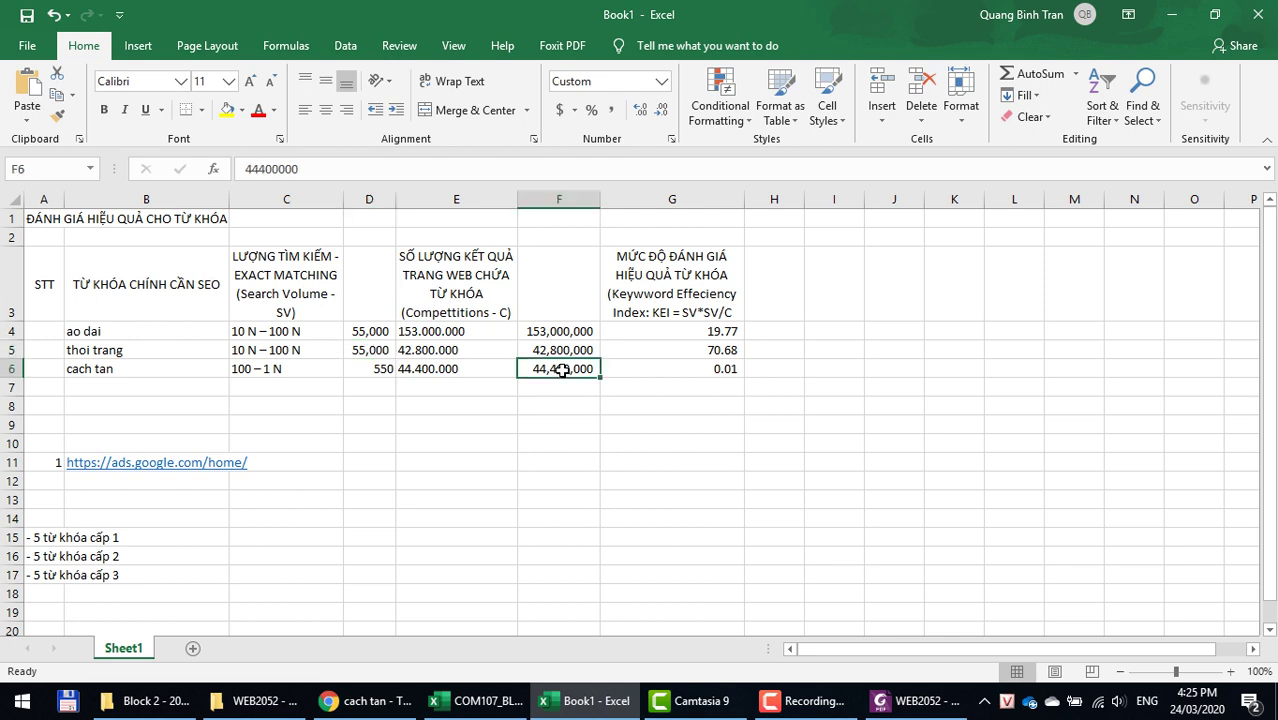
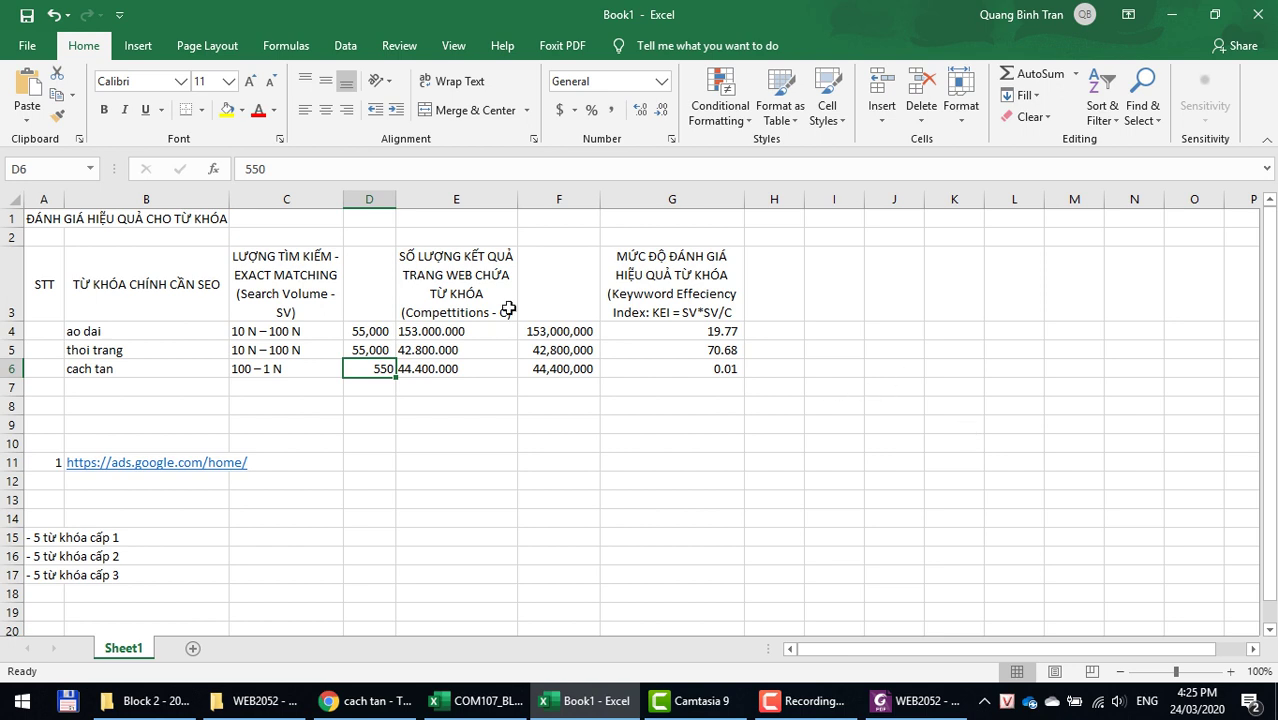
# Step: Review the search volumes, result counts and KEI formulas for thoi trang and cach tan
pyautogui.click(362, 350)
pyautogui.click(365, 374)
pyautogui.click(585, 375)
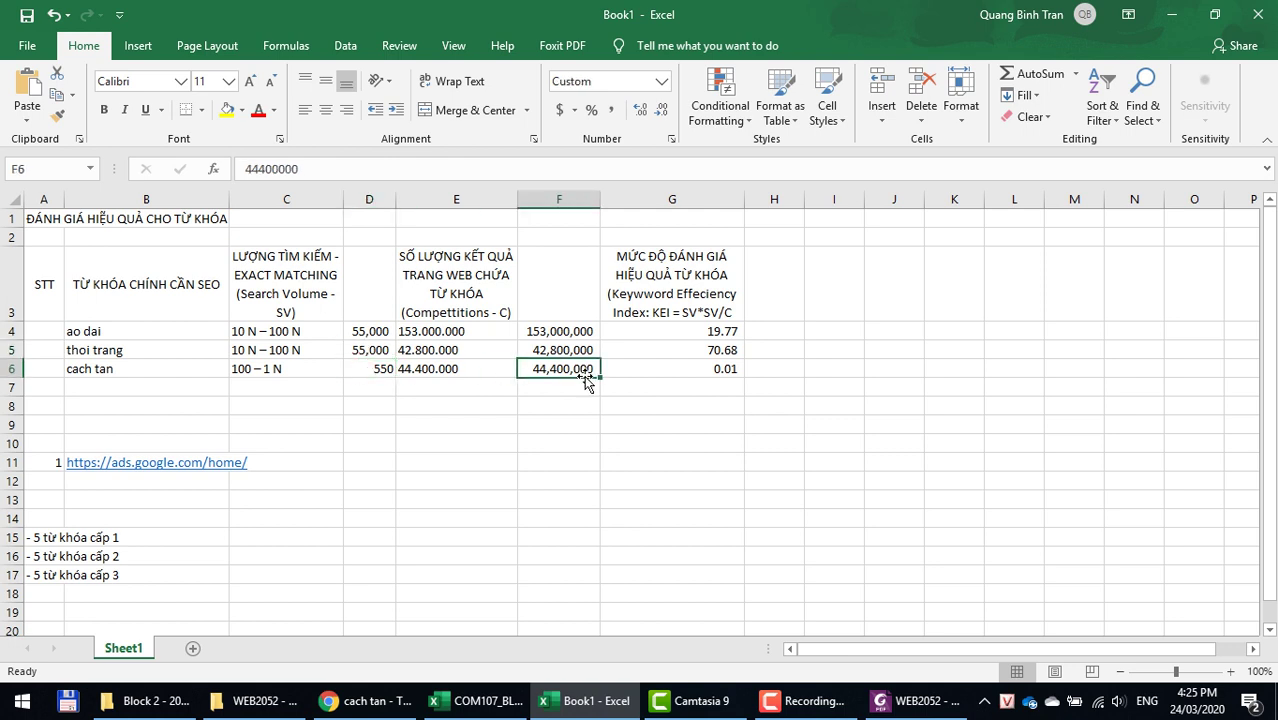
pyautogui.click(672, 368)
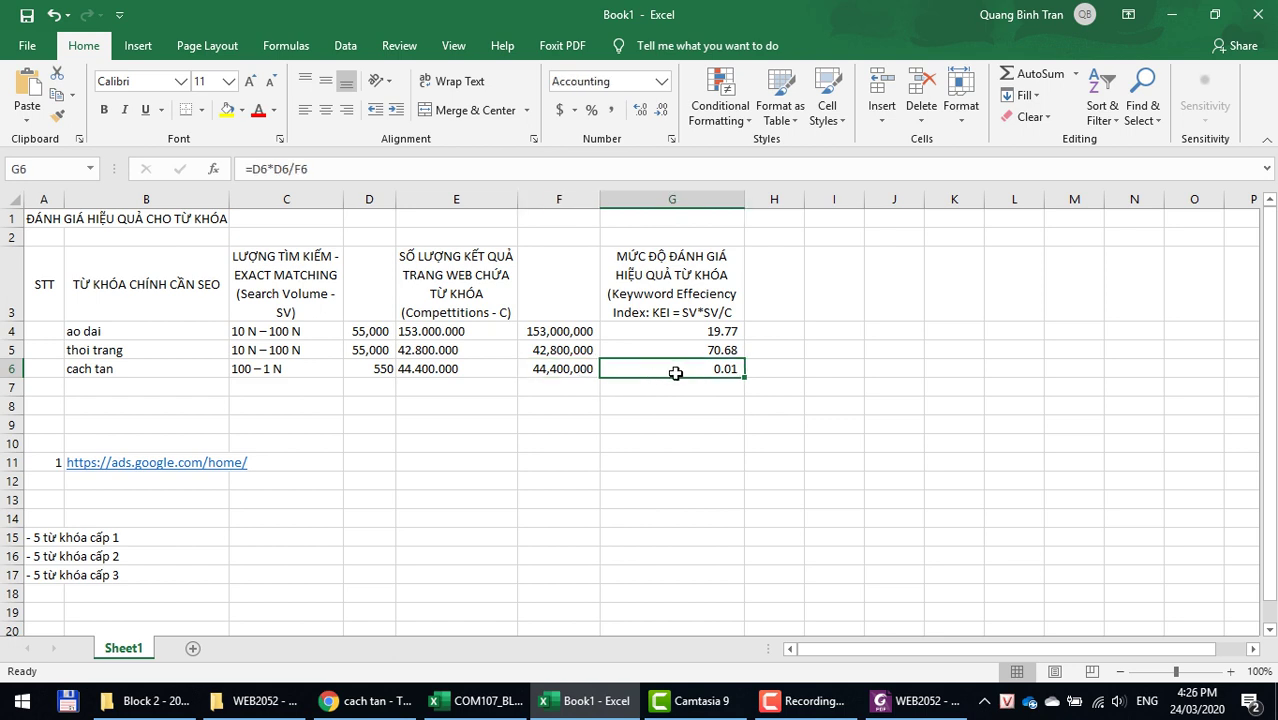
pyautogui.click(660, 349)
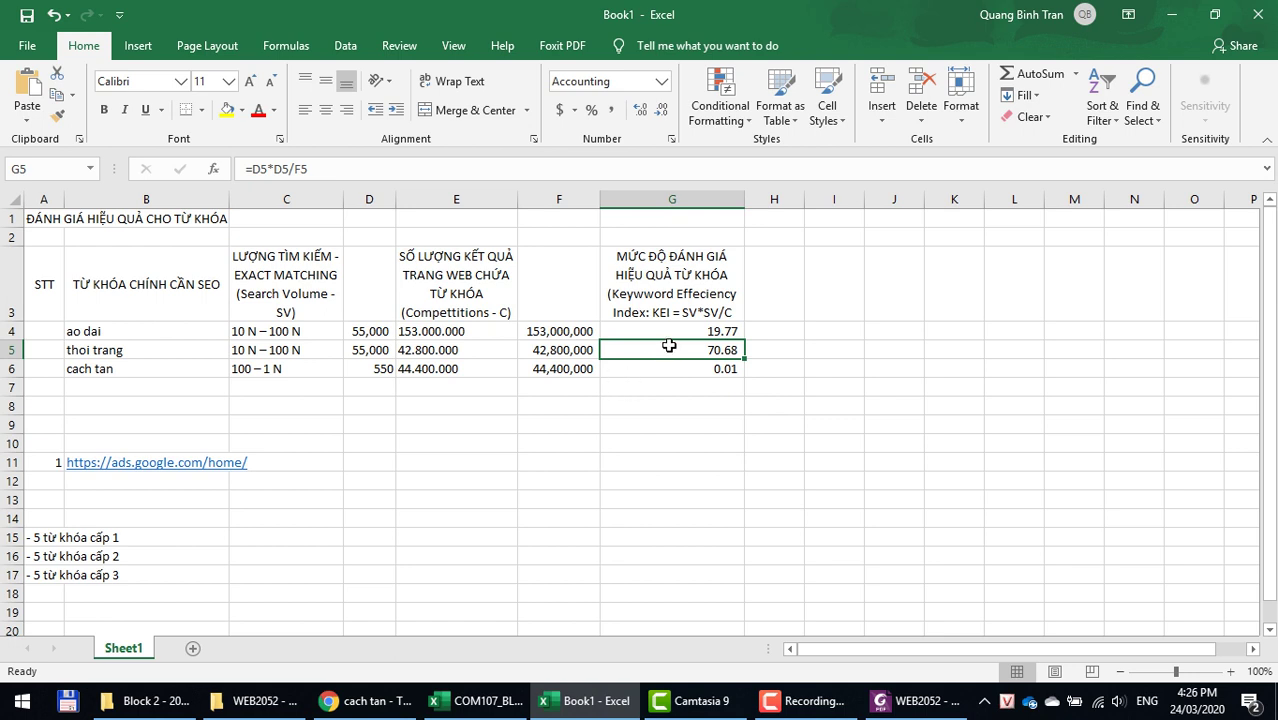
pyautogui.click(530, 355)
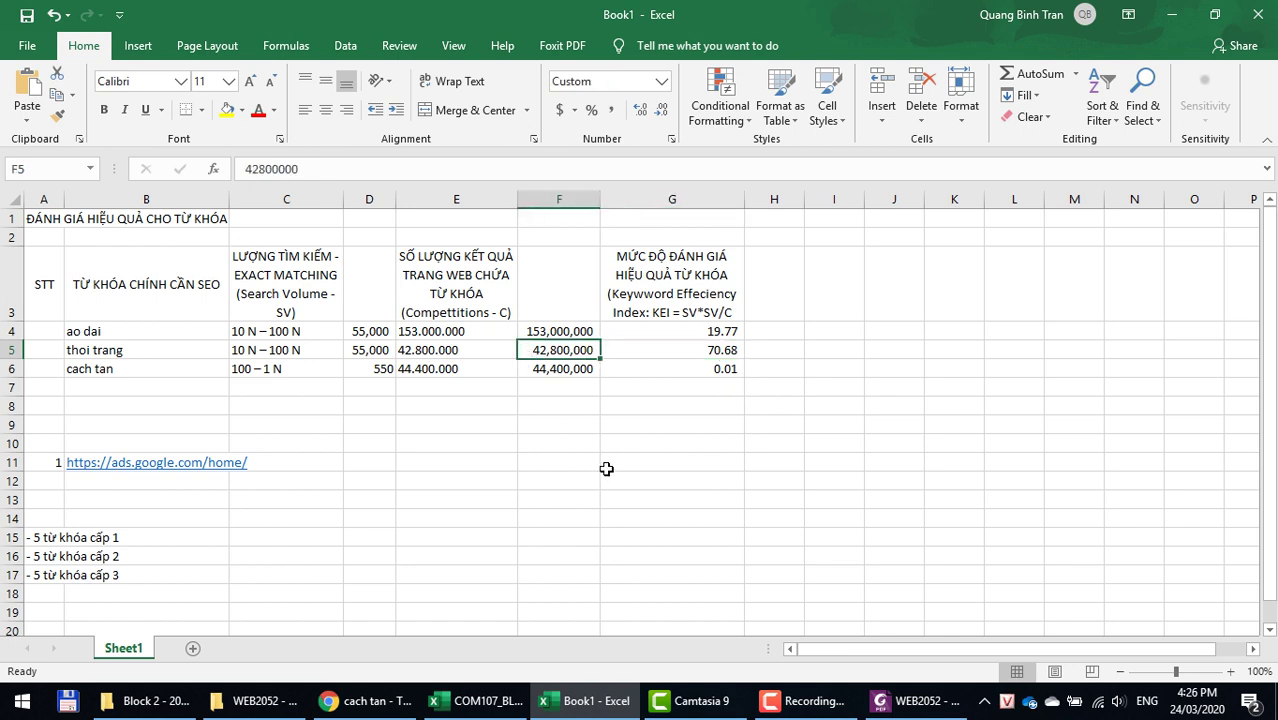
pyautogui.click(358, 350)
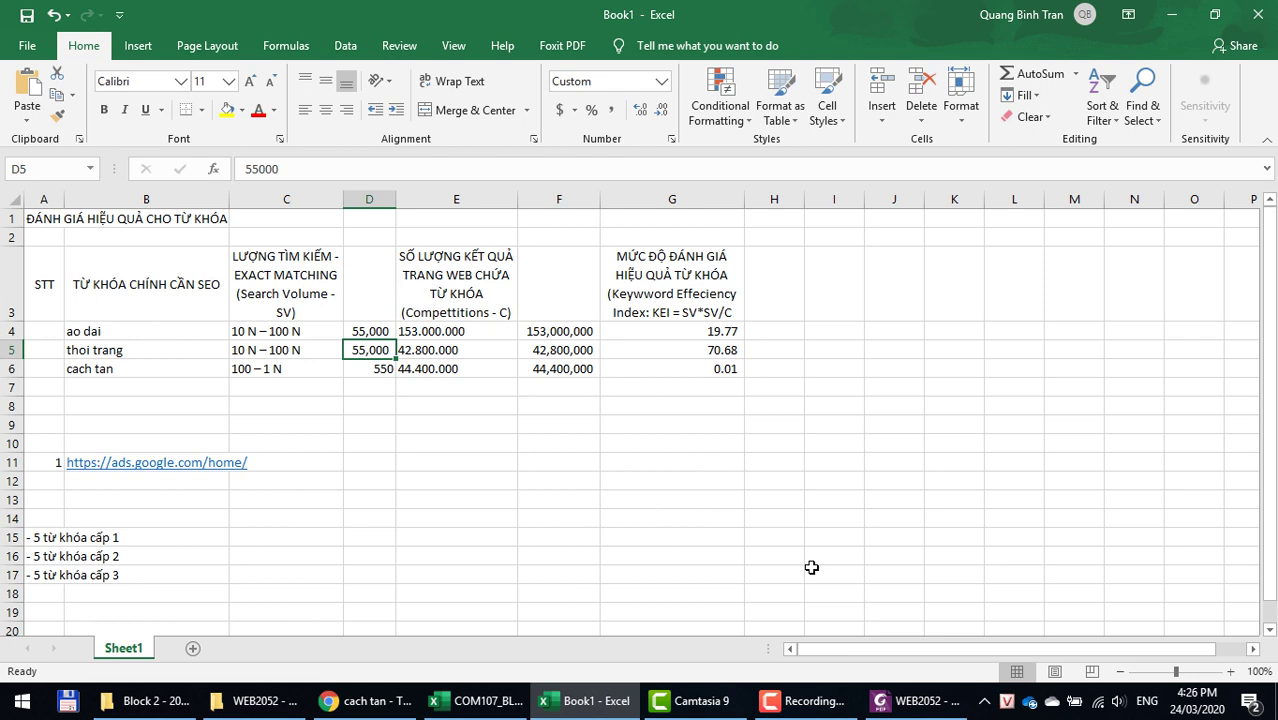
pyautogui.click(155, 349)
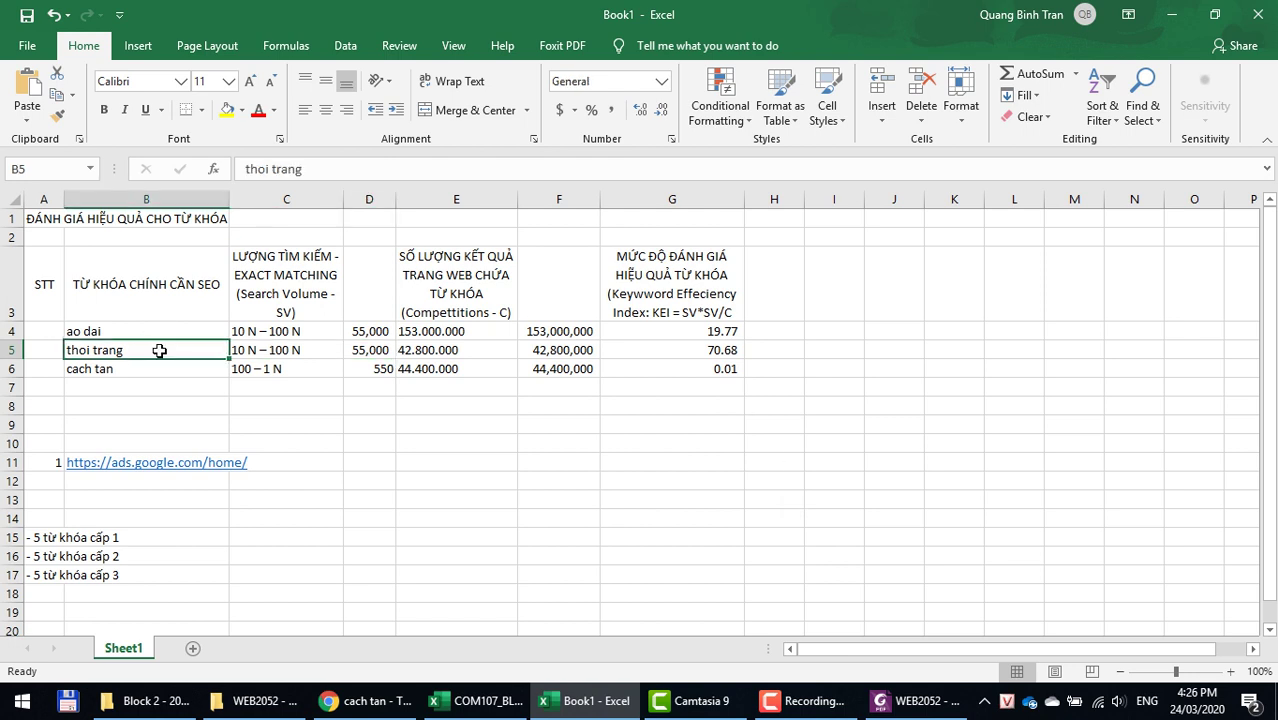
pyautogui.click(708, 351)
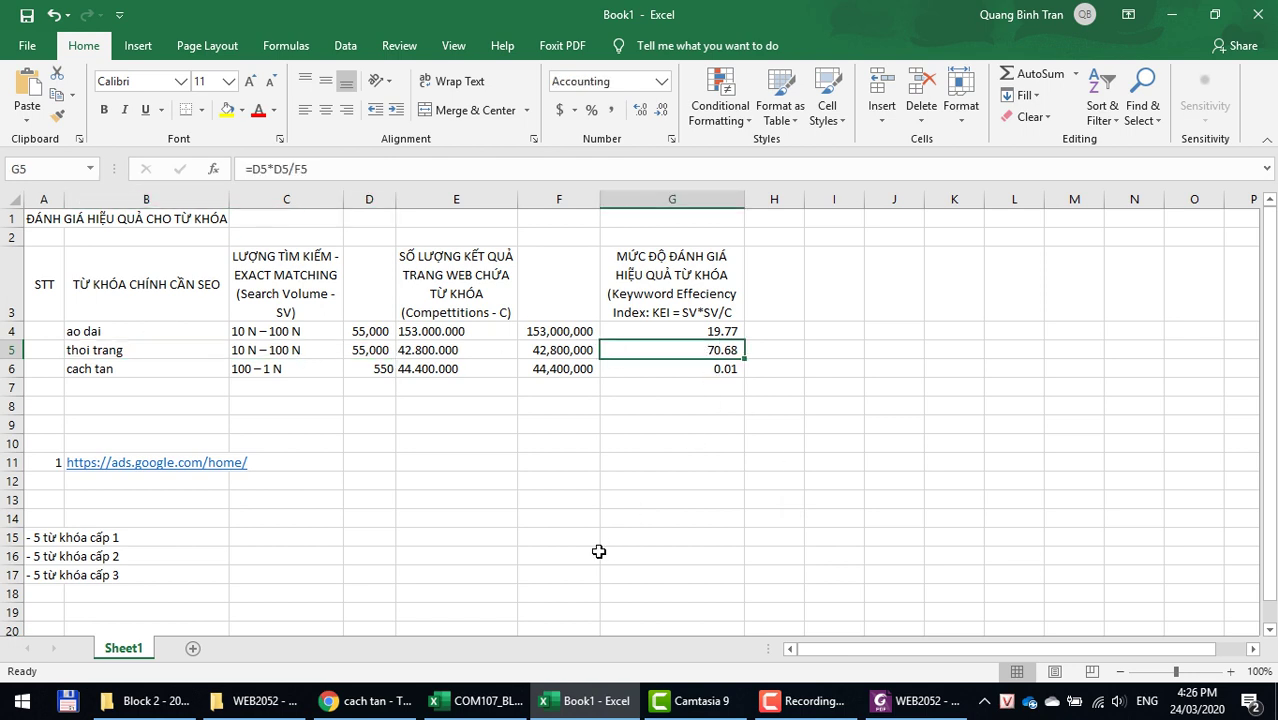
pyautogui.click(94, 328)
# Step: Number the ao dai, thoi trang and cach tan keywords 1, 2 and 3 in the STT column
pyautogui.click(48, 333)
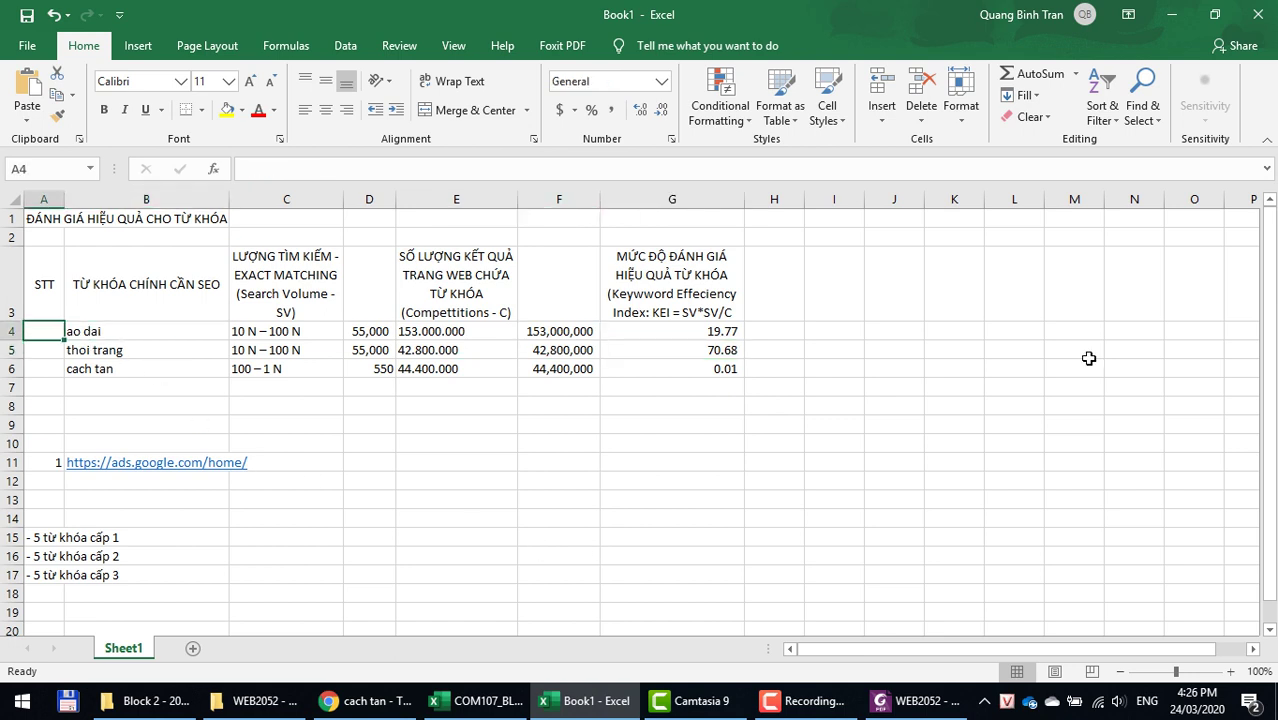
pyautogui.write('1')
pyautogui.press('Return')
pyautogui.write('1')
pyautogui.press('Return')
pyautogui.write('2')
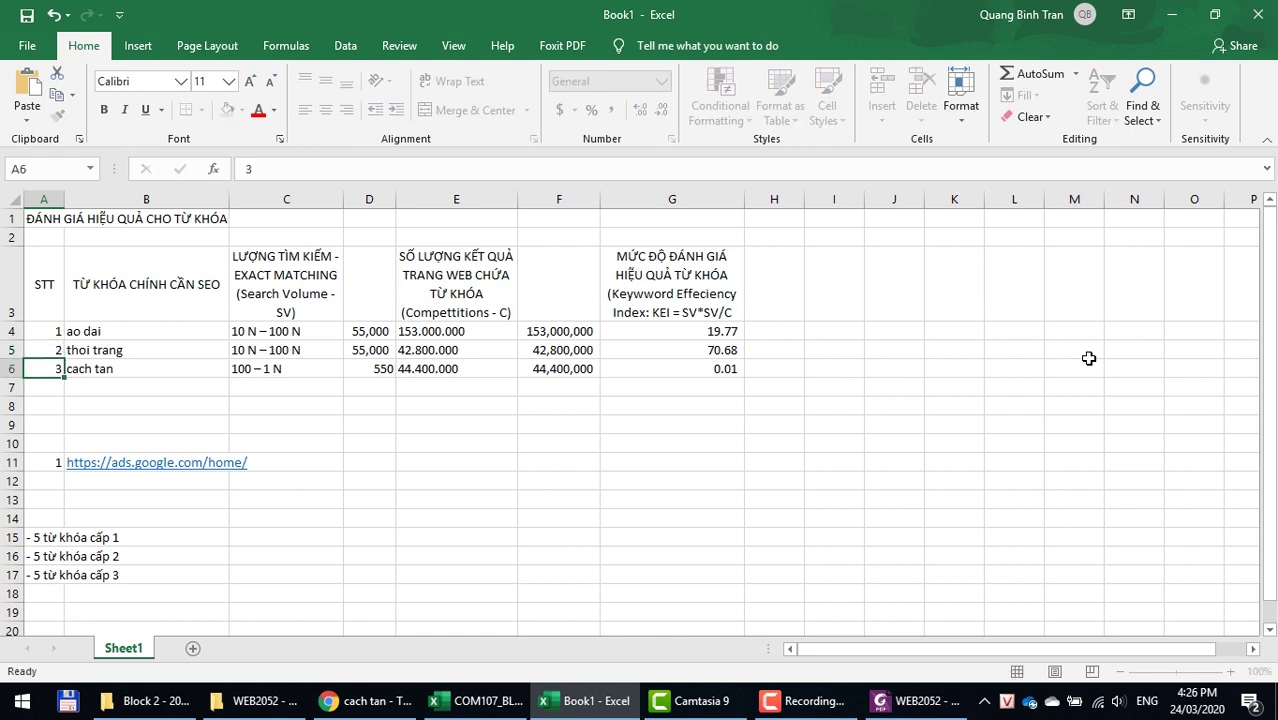
pyautogui.press('Return')
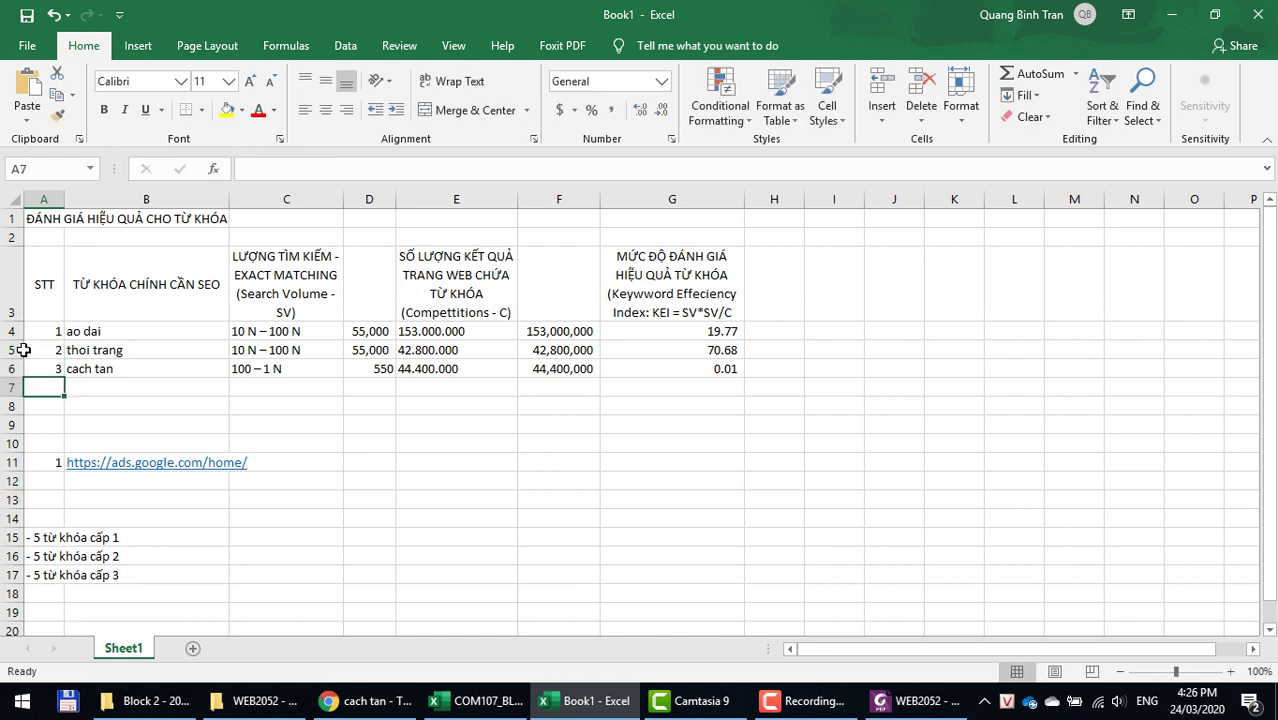
# Step: Insert a blank row above thoi trang and give it STT number 12
pyautogui.click(12, 354)
pyautogui.rightClick(12, 358)
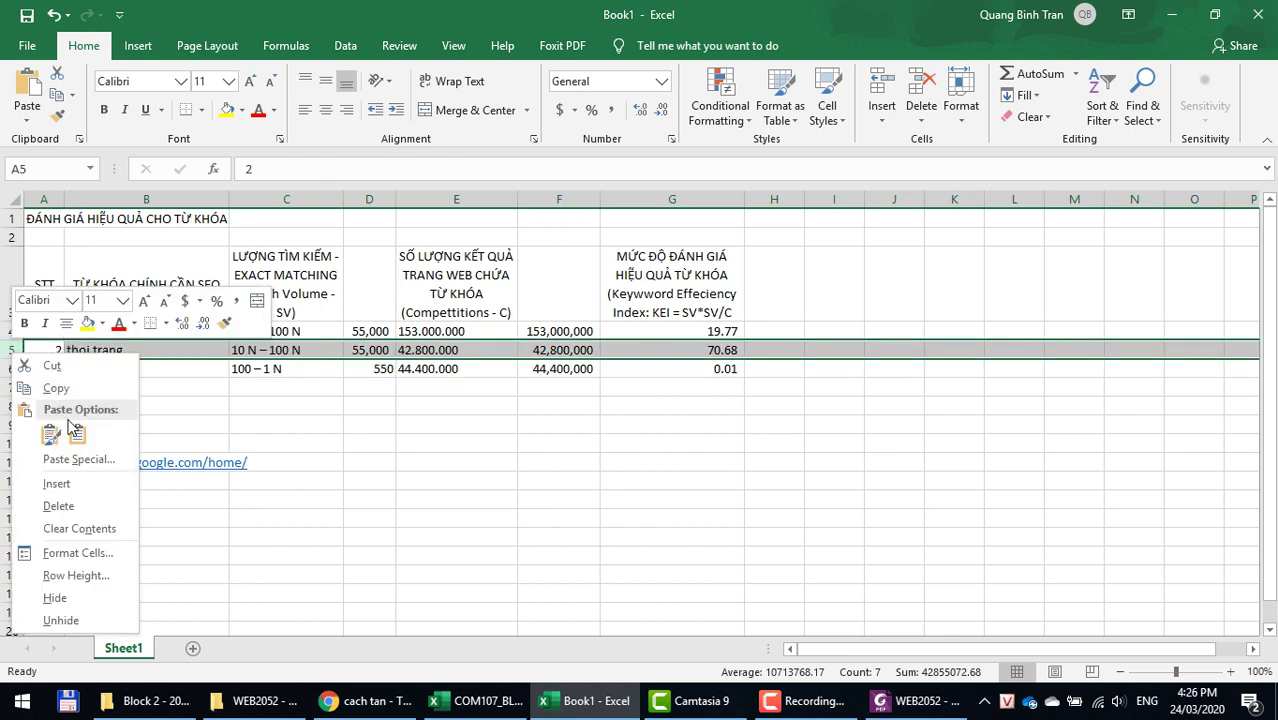
pyautogui.click(57, 484)
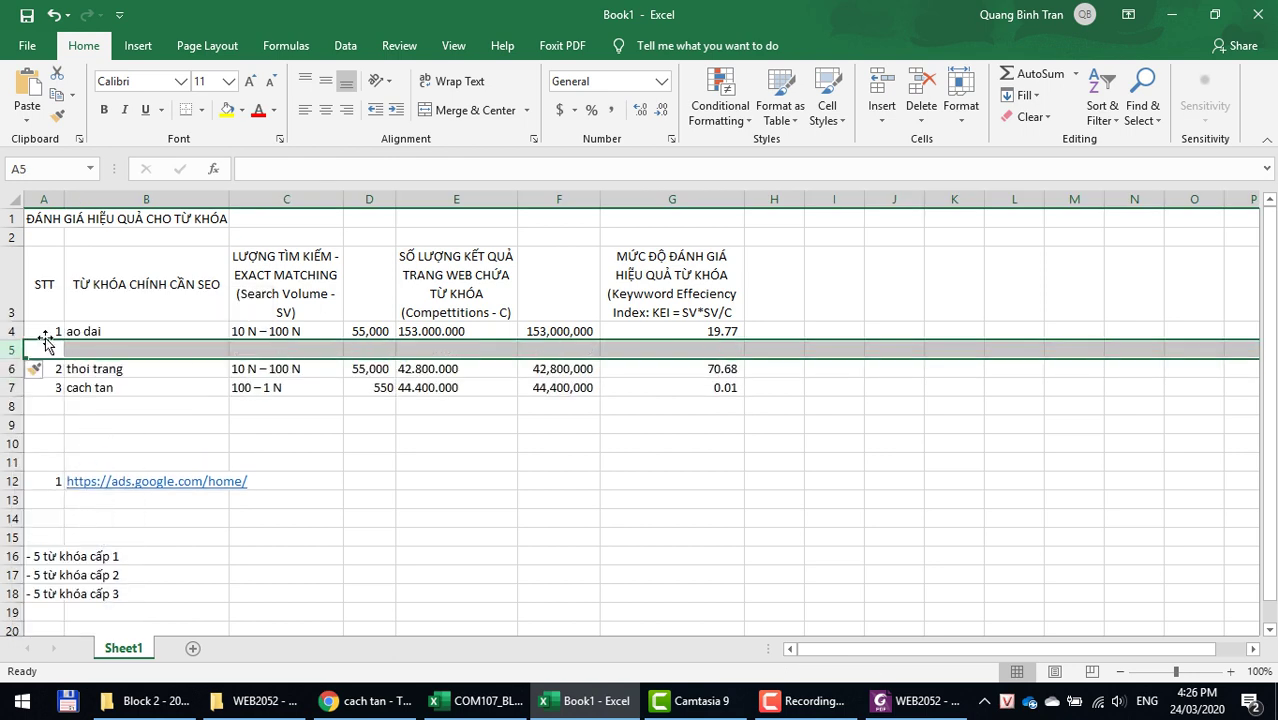
pyautogui.write('12')
pyautogui.press('Tab')
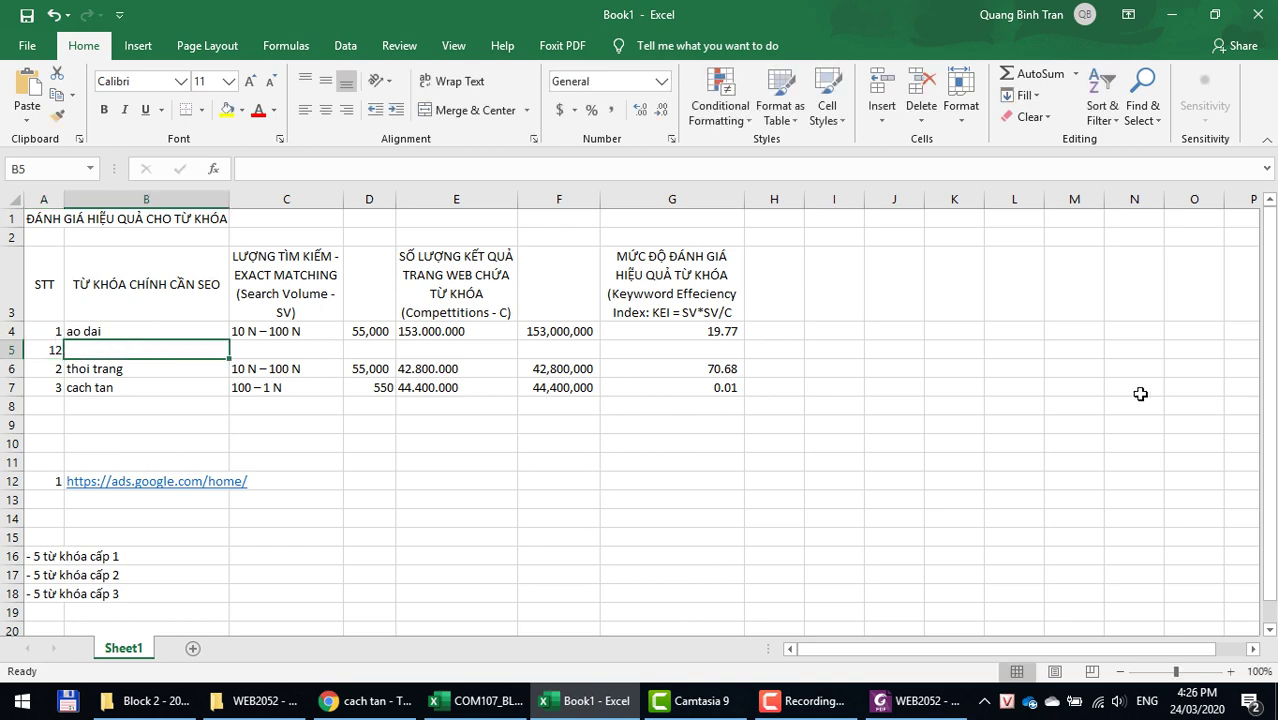
pyautogui.hotkey('alt', 'Tab')
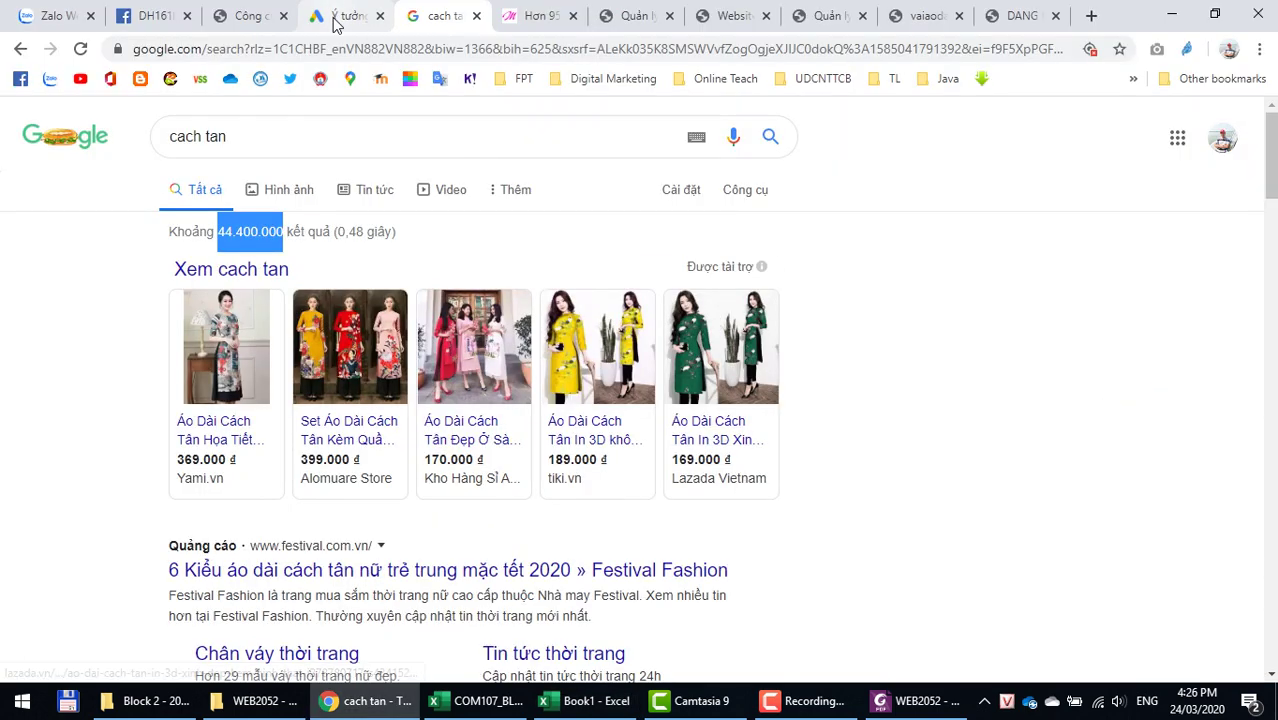
# Step: Search Keyword Tool AZ for 'ao dai' with Vietnamese (Việt) as the language
pyautogui.moveTo(597, 303)
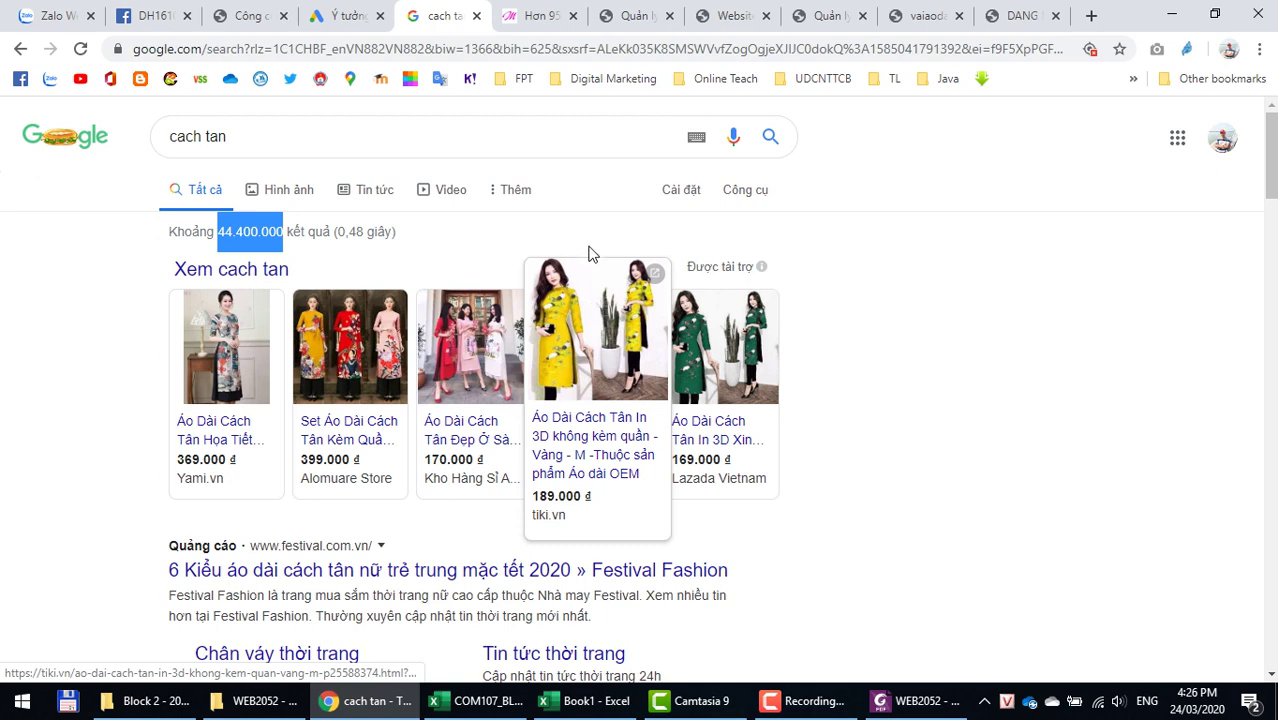
pyautogui.click(230, 14)
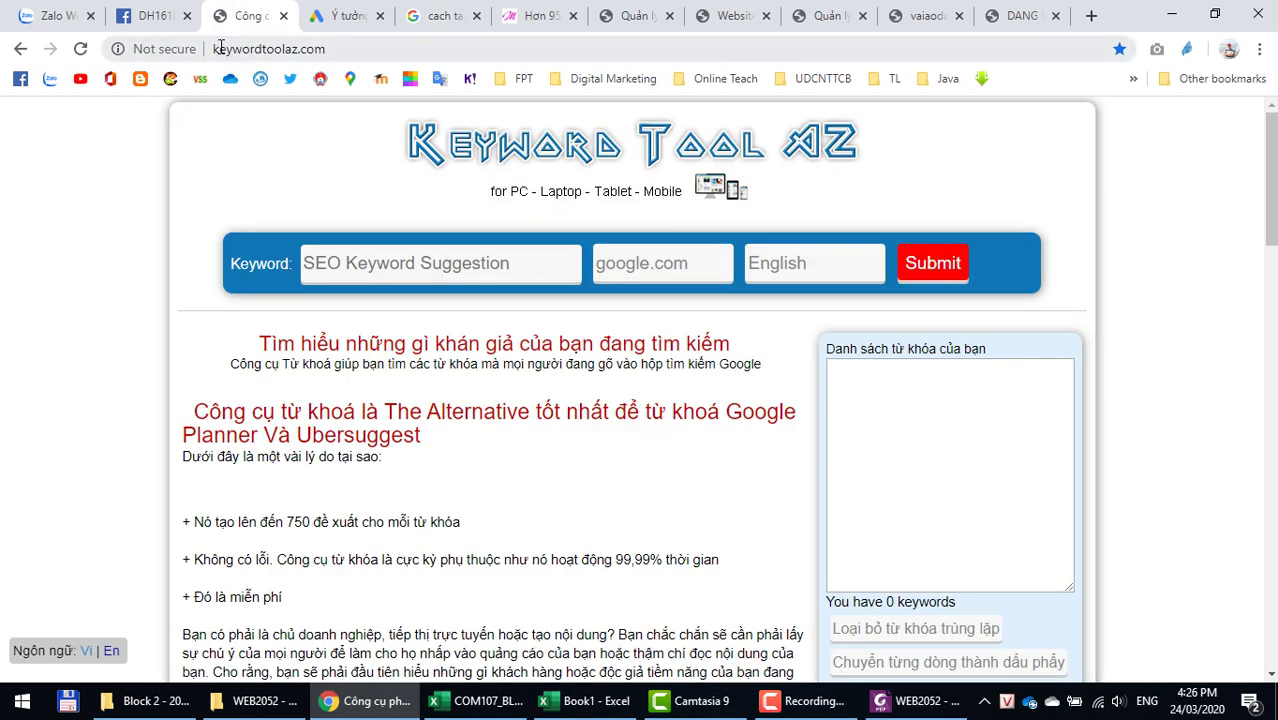
pyautogui.click(220, 48)
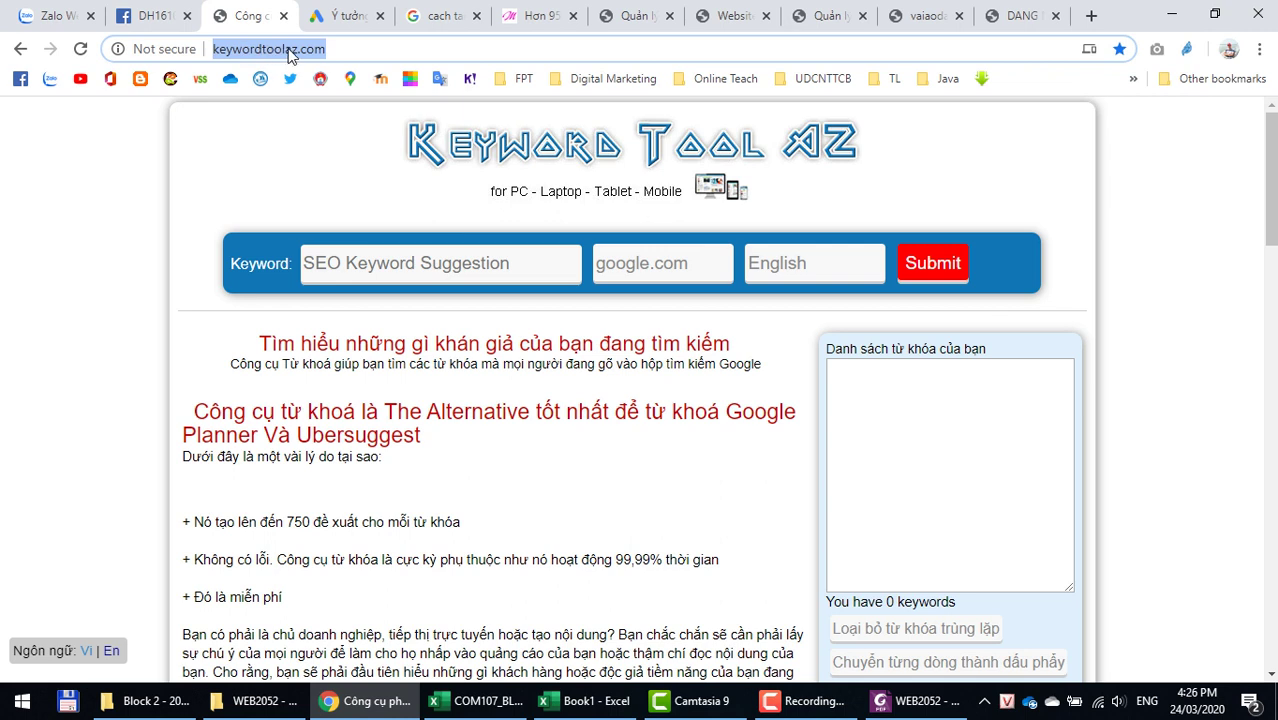
pyautogui.click(397, 279)
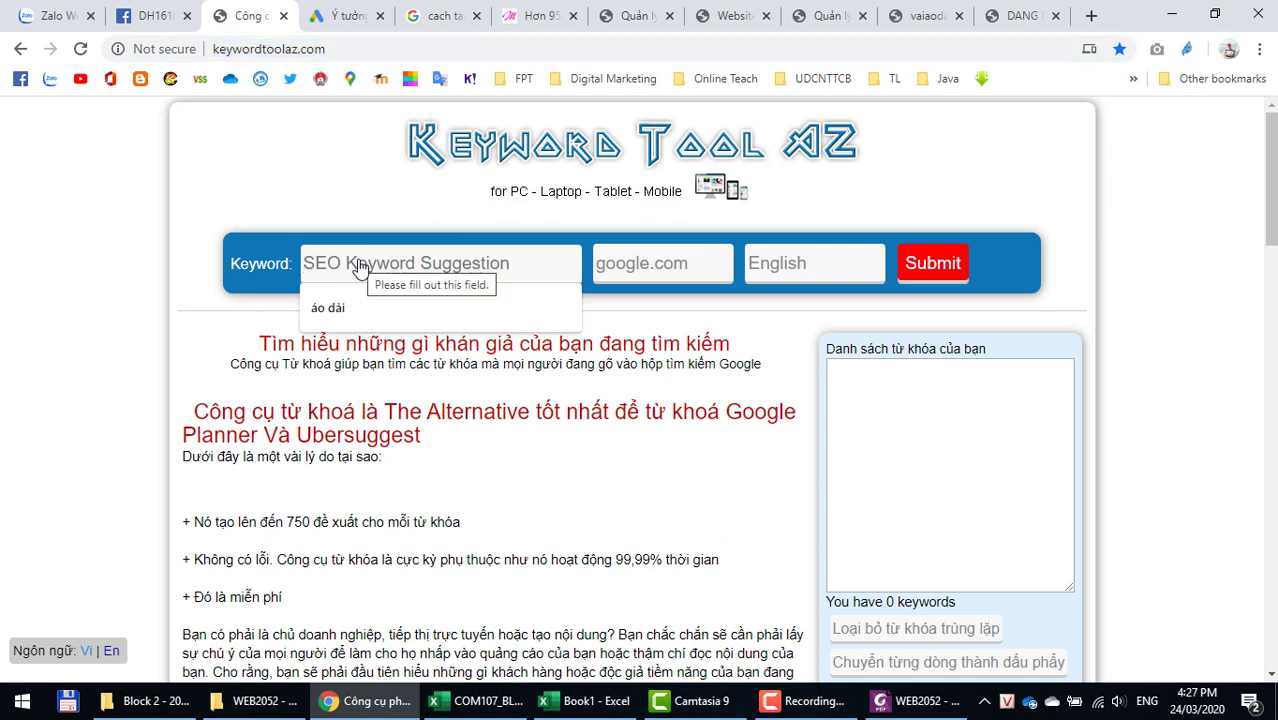
pyautogui.write('ao dai')
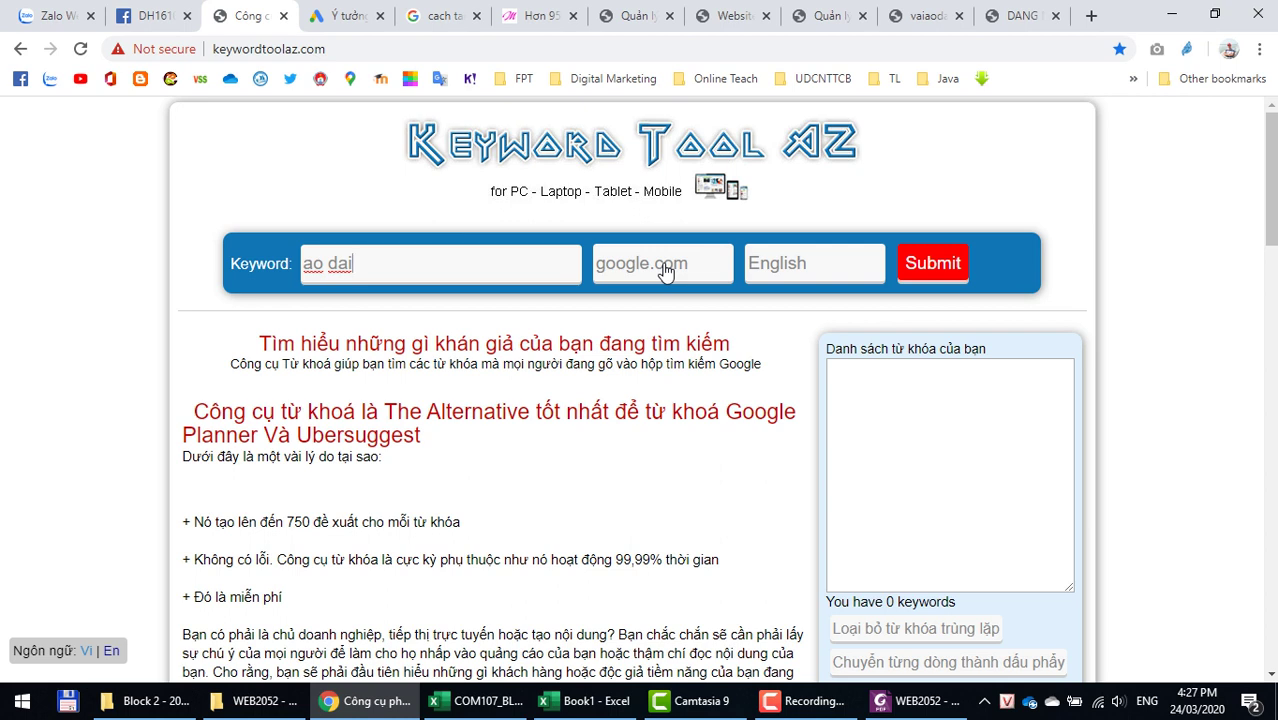
pyautogui.click(800, 265)
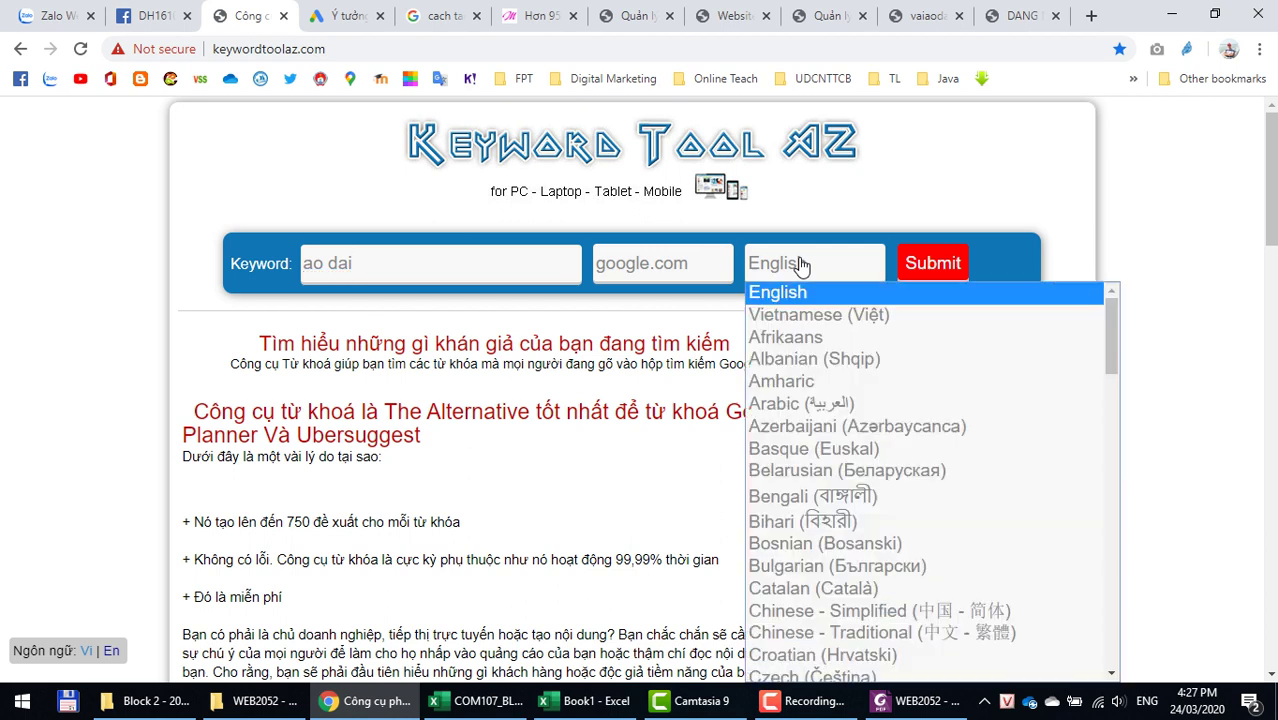
pyautogui.click(785, 317)
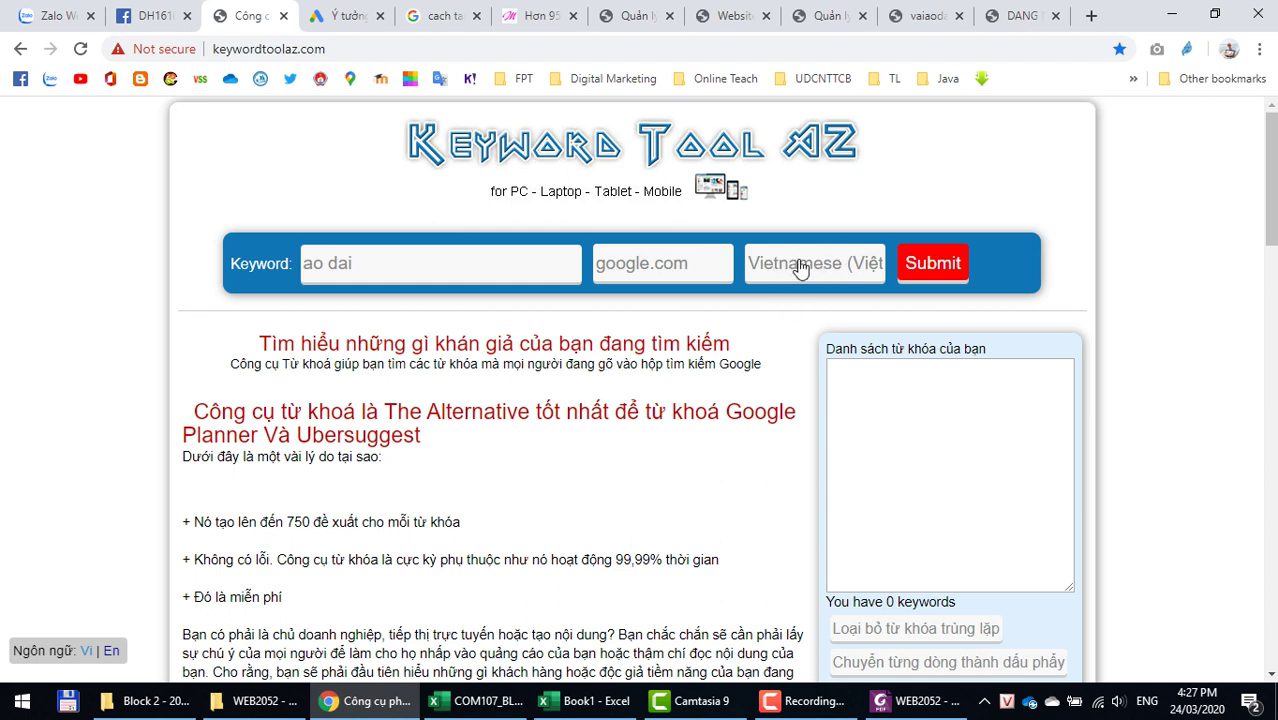
pyautogui.click(933, 266)
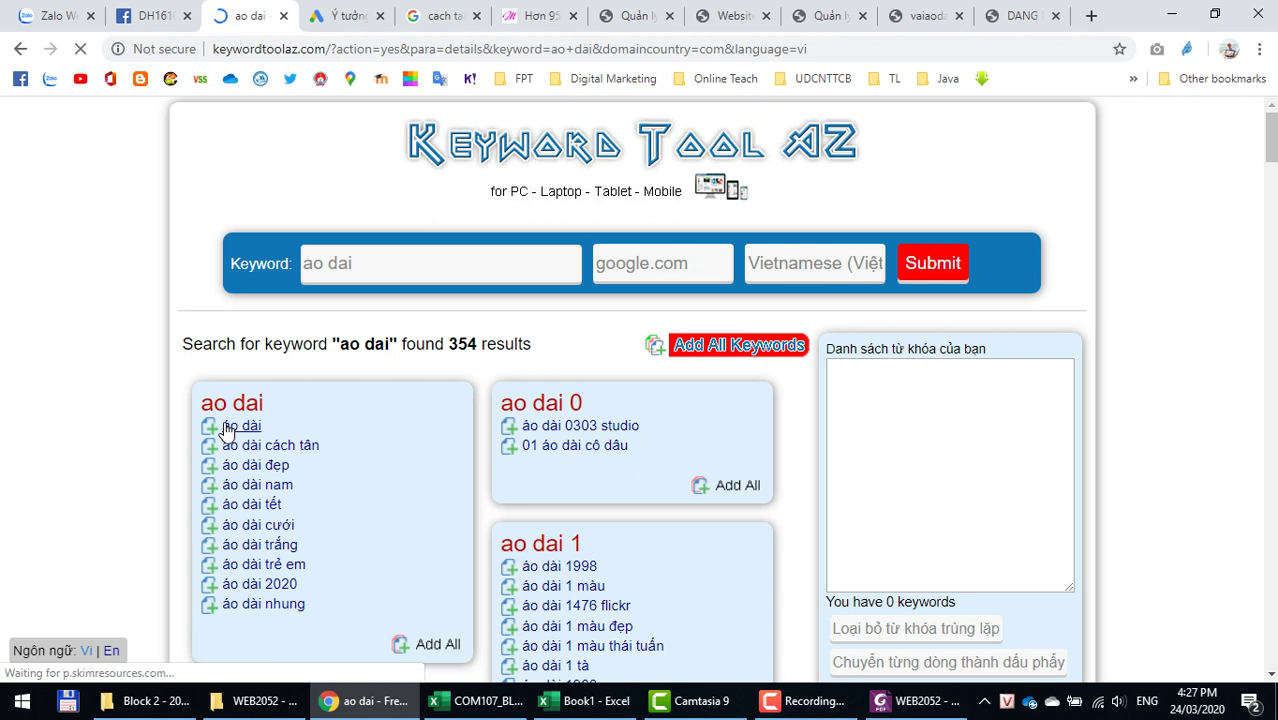
# Step: Scroll through the ao dai to ao dai 9 groups and select the suggestion áo dài đẹp
pyautogui.scroll(-1, 228, 430)
pyautogui.scroll(-1, 226, 430)
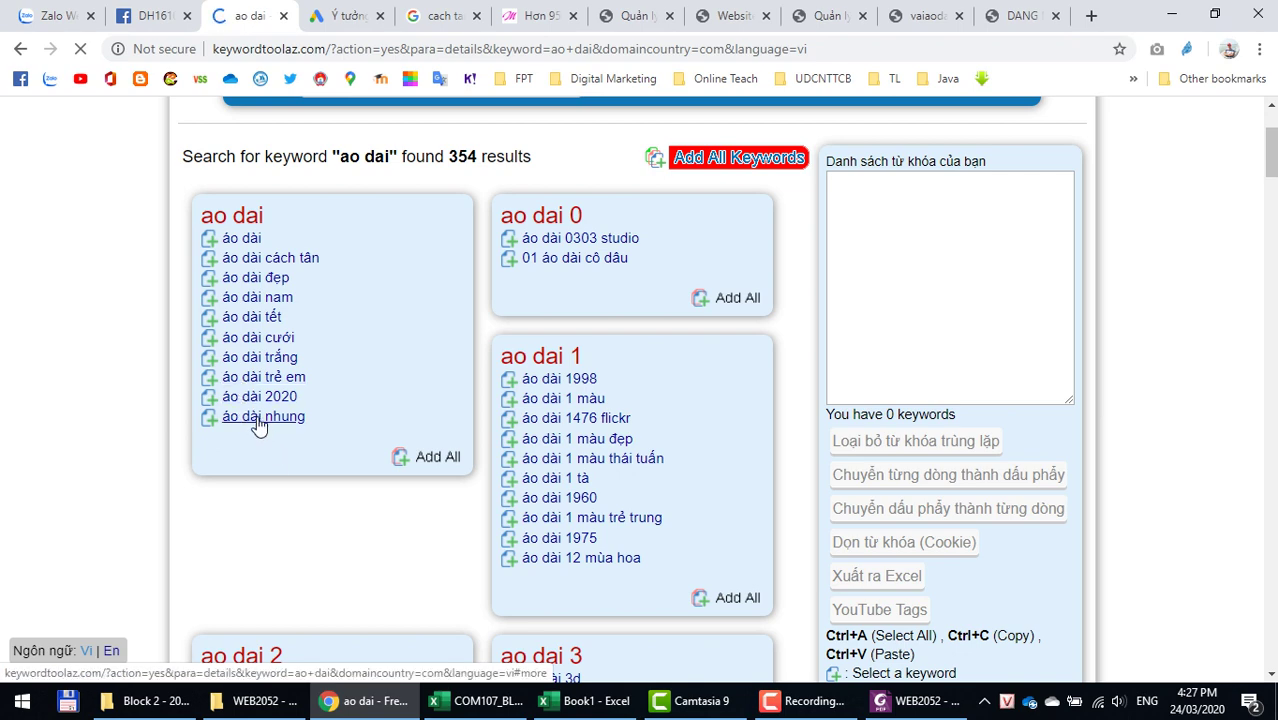
pyautogui.scroll(-3, 733, 532)
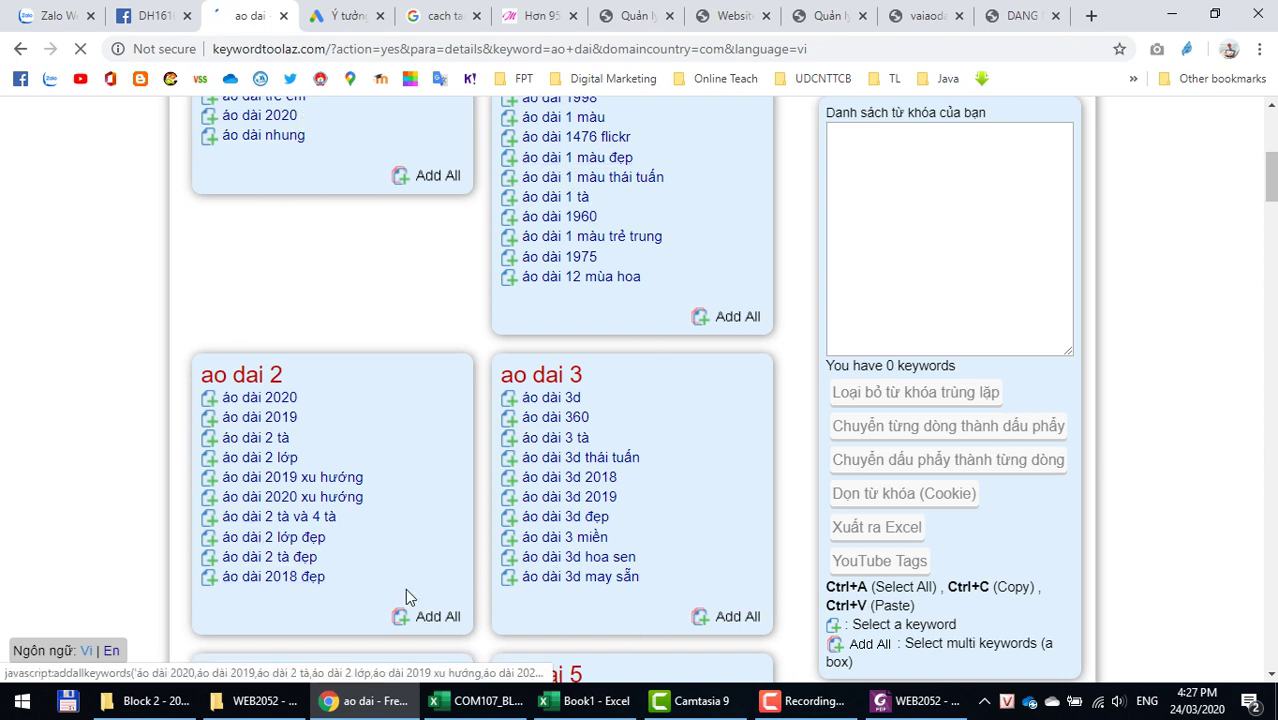
pyautogui.scroll(-2, 365, 553)
pyautogui.scroll(-1, 365, 555)
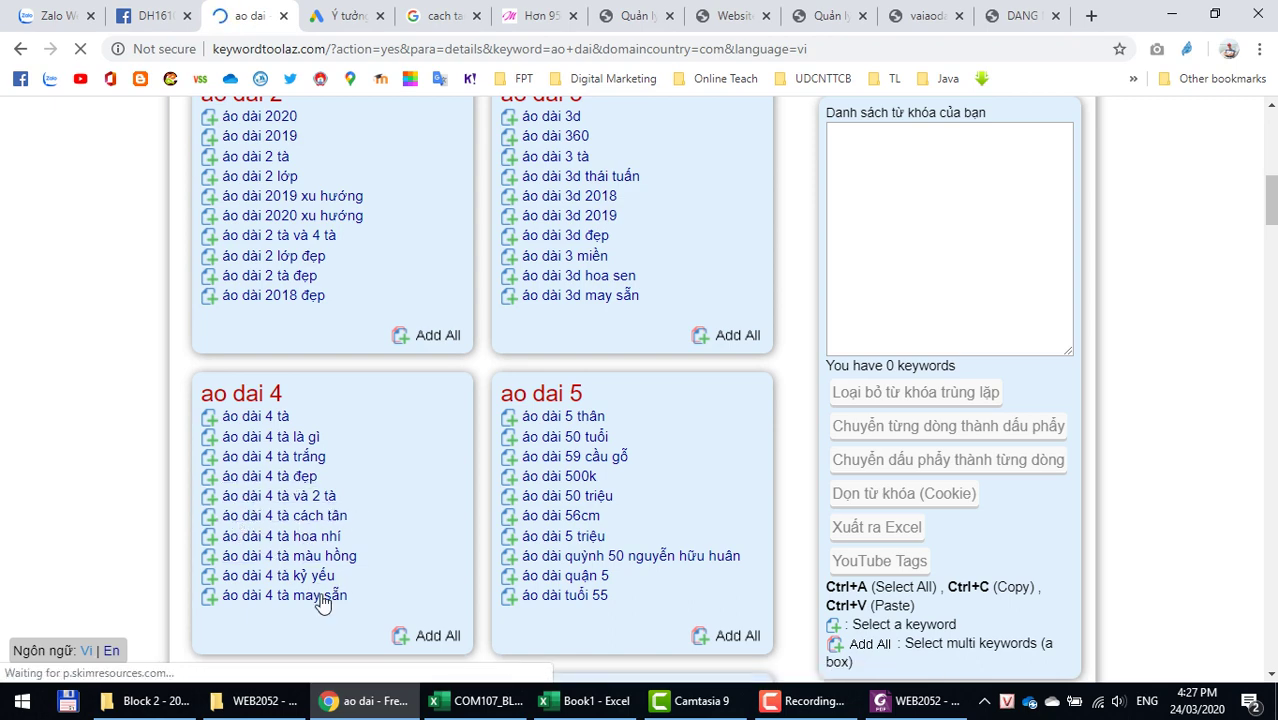
pyautogui.scroll(-6, 679, 587)
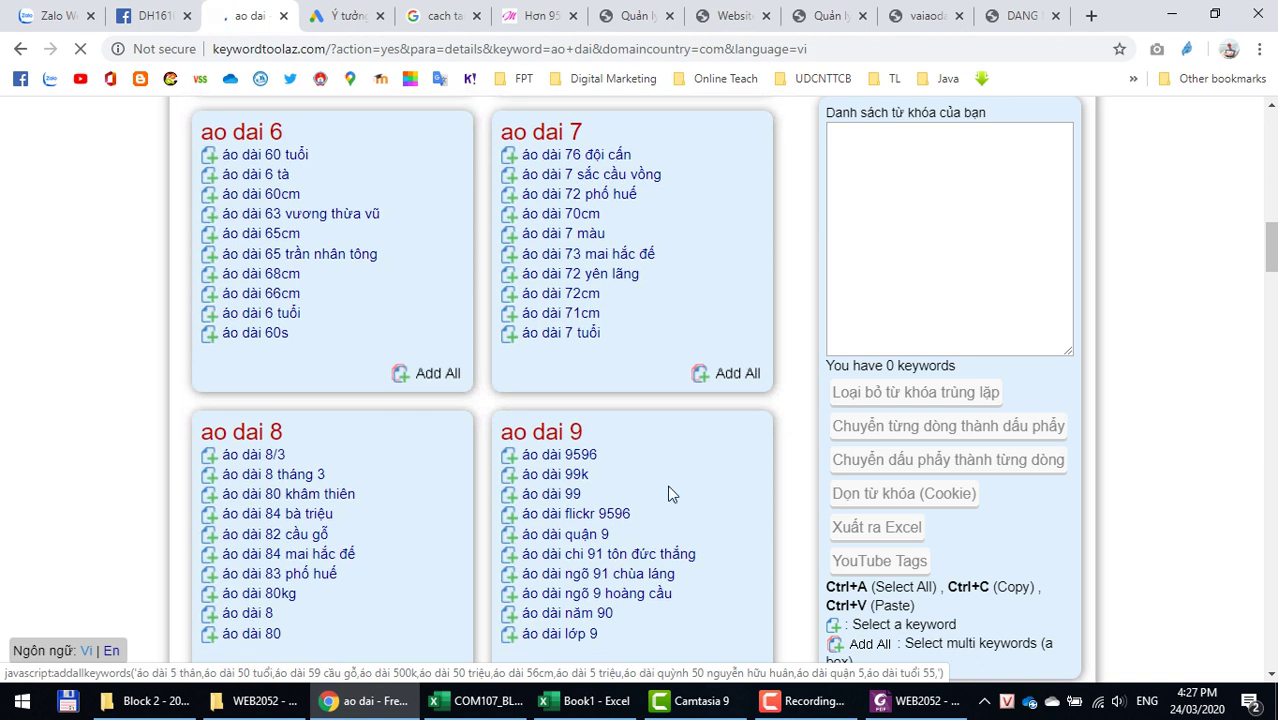
pyautogui.scroll(12, 670, 494)
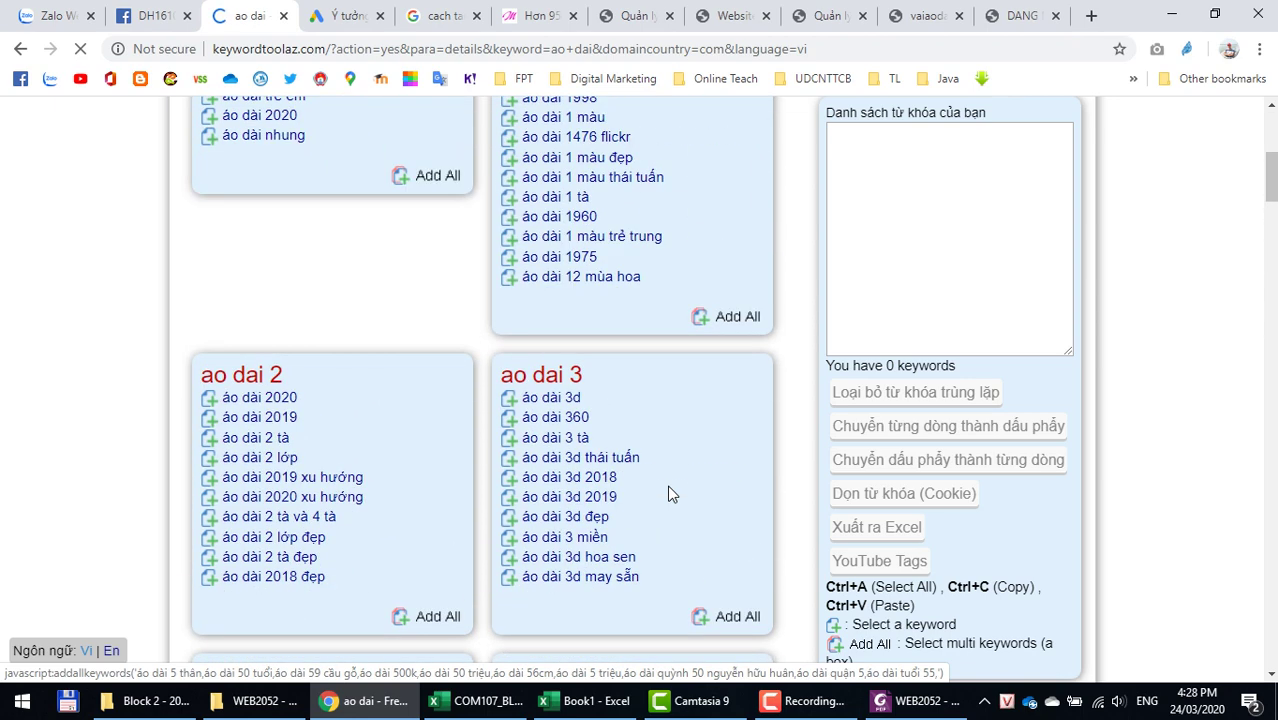
pyautogui.moveTo(290, 372); pyautogui.dragTo(224, 372)
pyautogui.hotkey('ctrl', 'c')
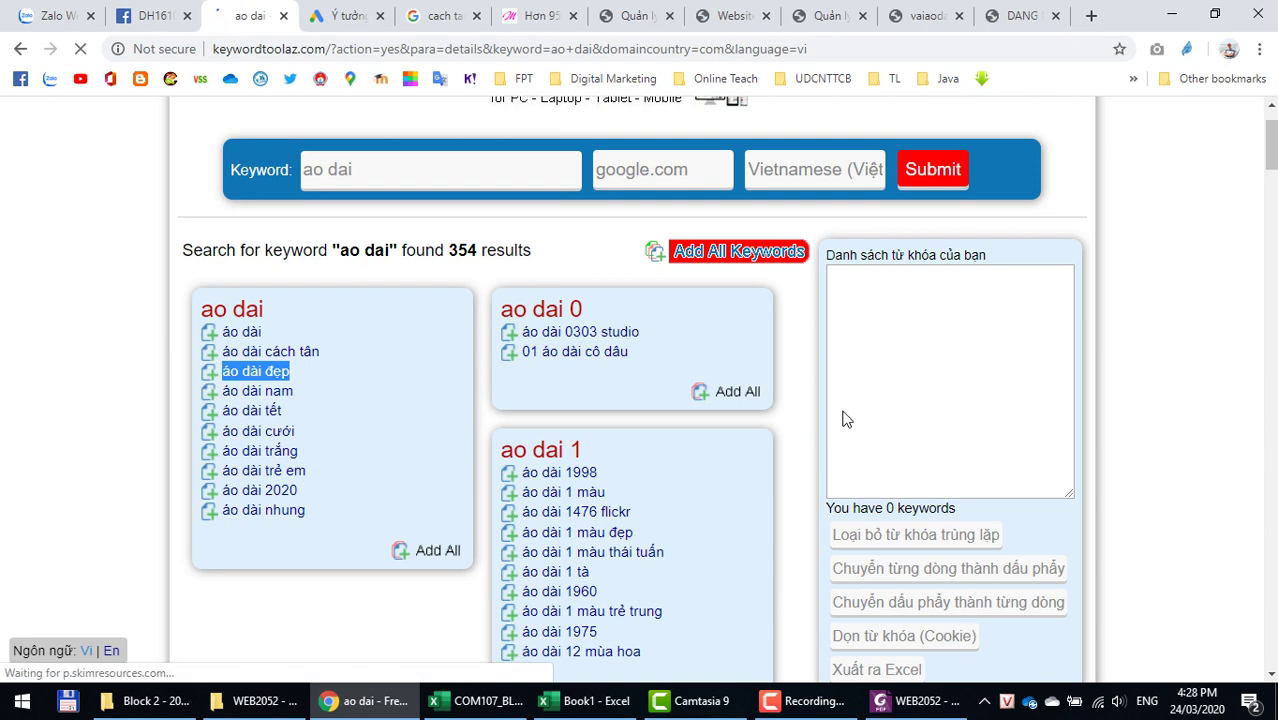
# Step: Paste áo dài đẹp as the keyword, insert a row, and number A5 and A6 as 11 and 12
pyautogui.hotkey('alt', 'Tab')
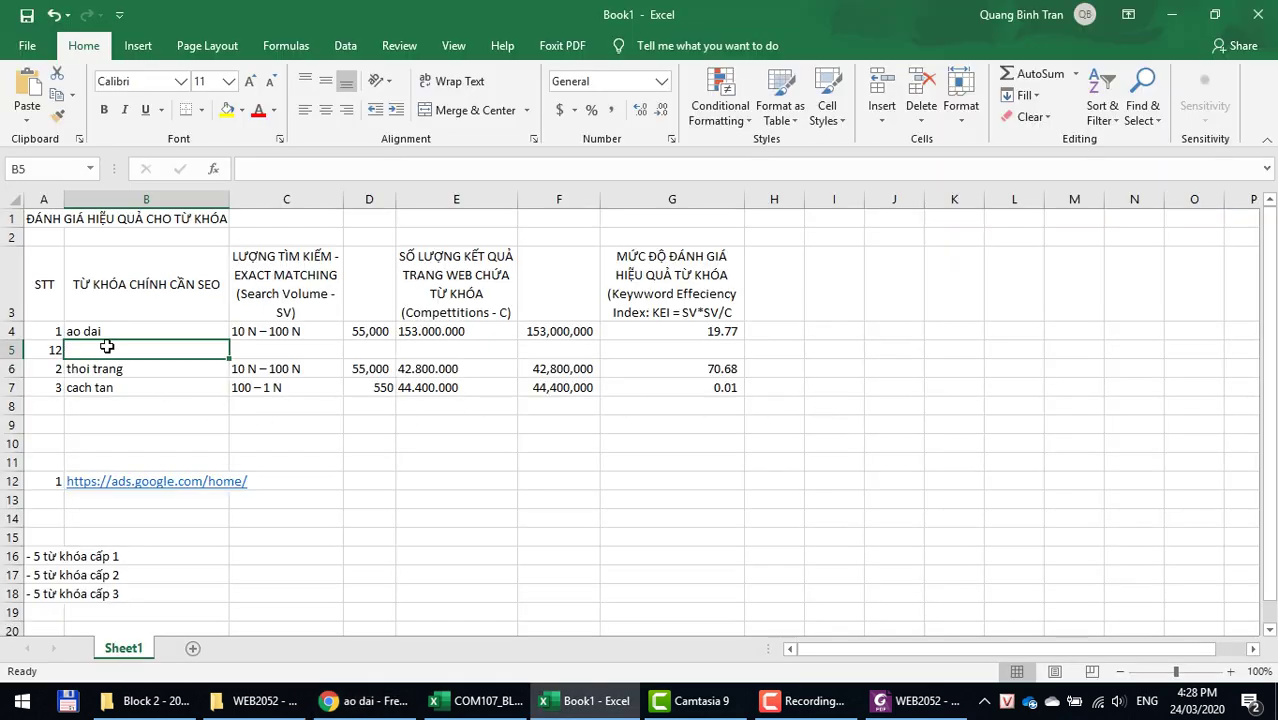
pyautogui.rightClick(127, 352)
pyautogui.click(174, 359)
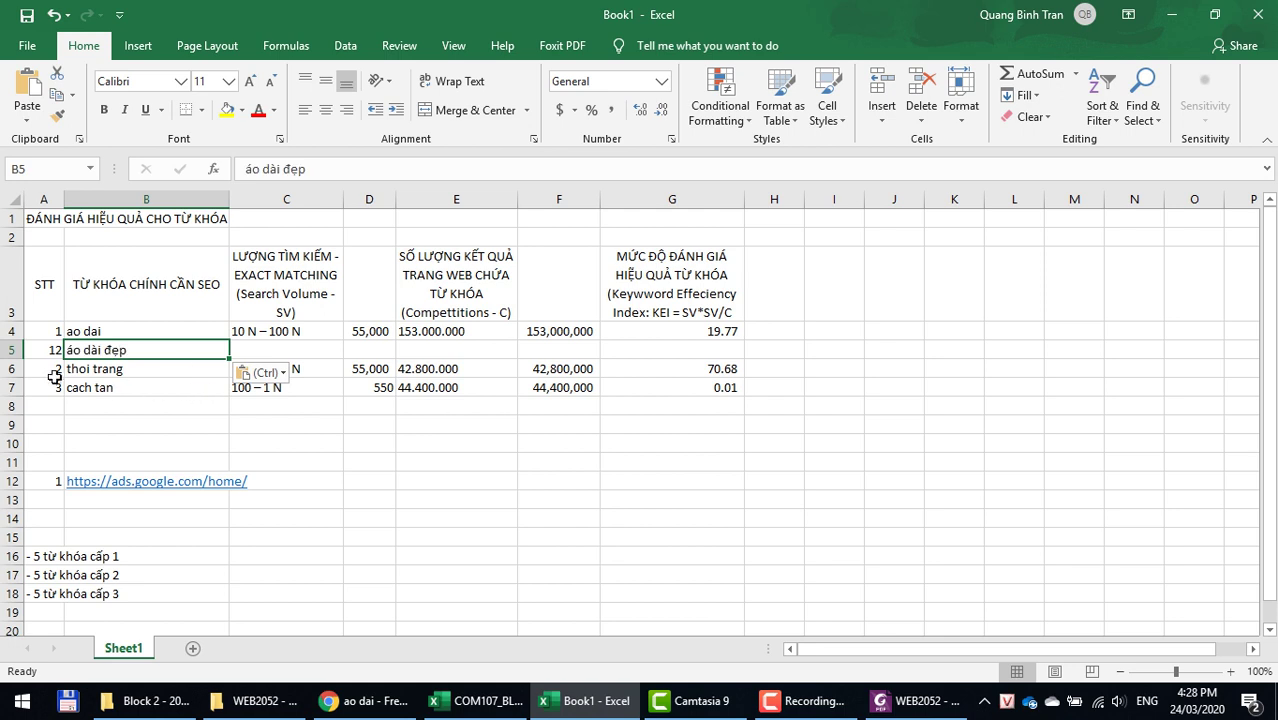
pyautogui.rightClick(12, 369)
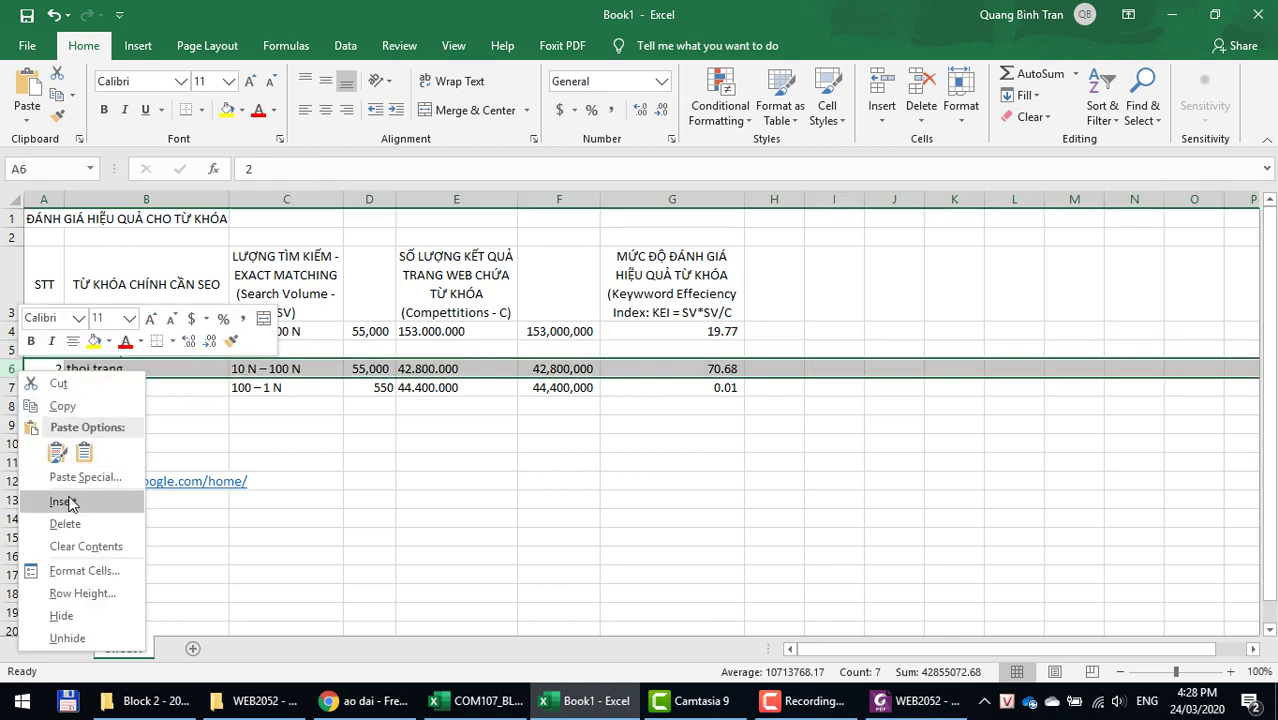
pyautogui.click(60, 498)
pyautogui.click(50, 369)
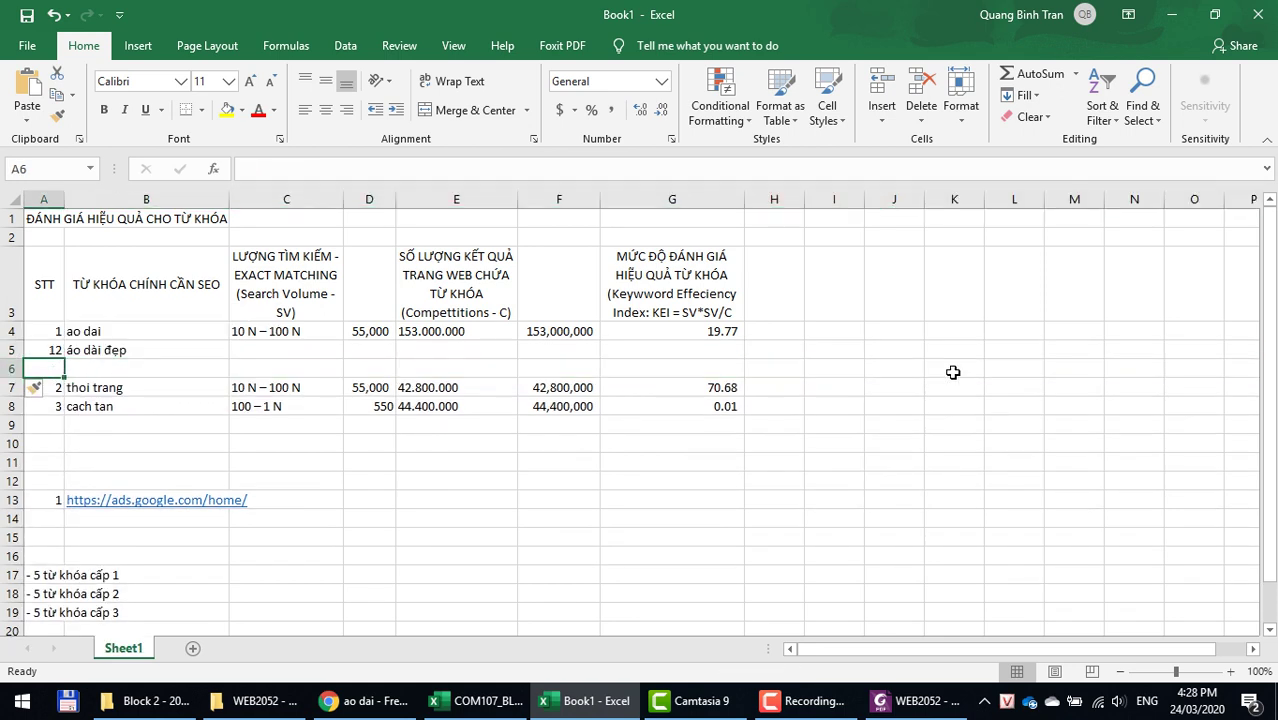
pyautogui.press('Up')
pyautogui.write('11')
pyautogui.press('Return')
pyautogui.write('12')
pyautogui.press('Tab')
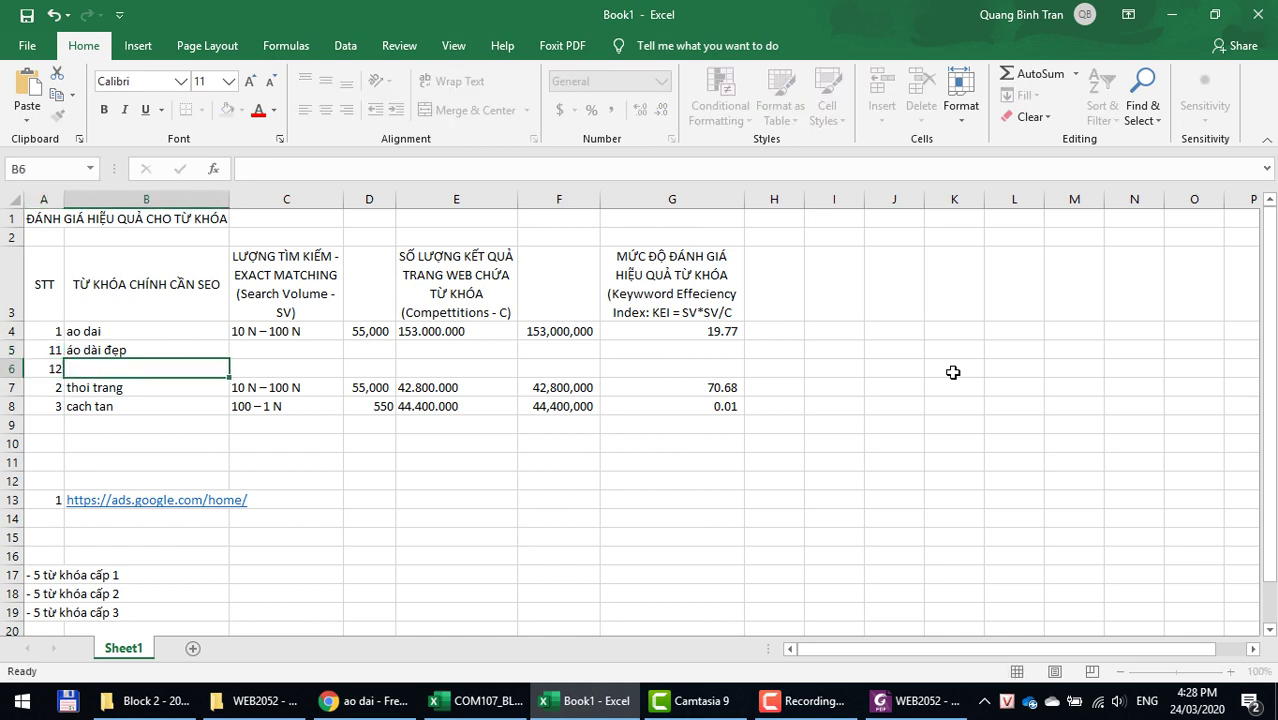
# Step: Copy áo dài nam from Keyword Tool AZ into B6
pyautogui.hotkey('alt', 'Tab')
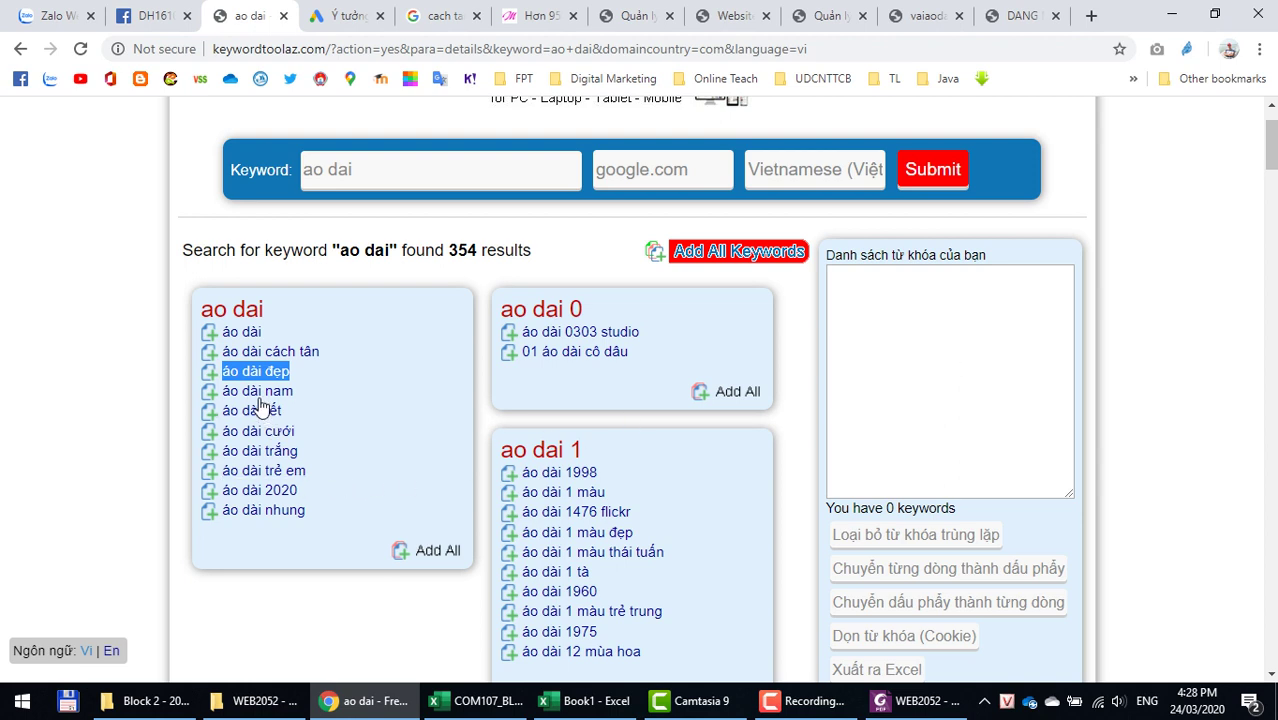
pyautogui.moveTo(298, 392); pyautogui.dragTo(224, 391)
pyautogui.hotkey('ctrl', 'c')
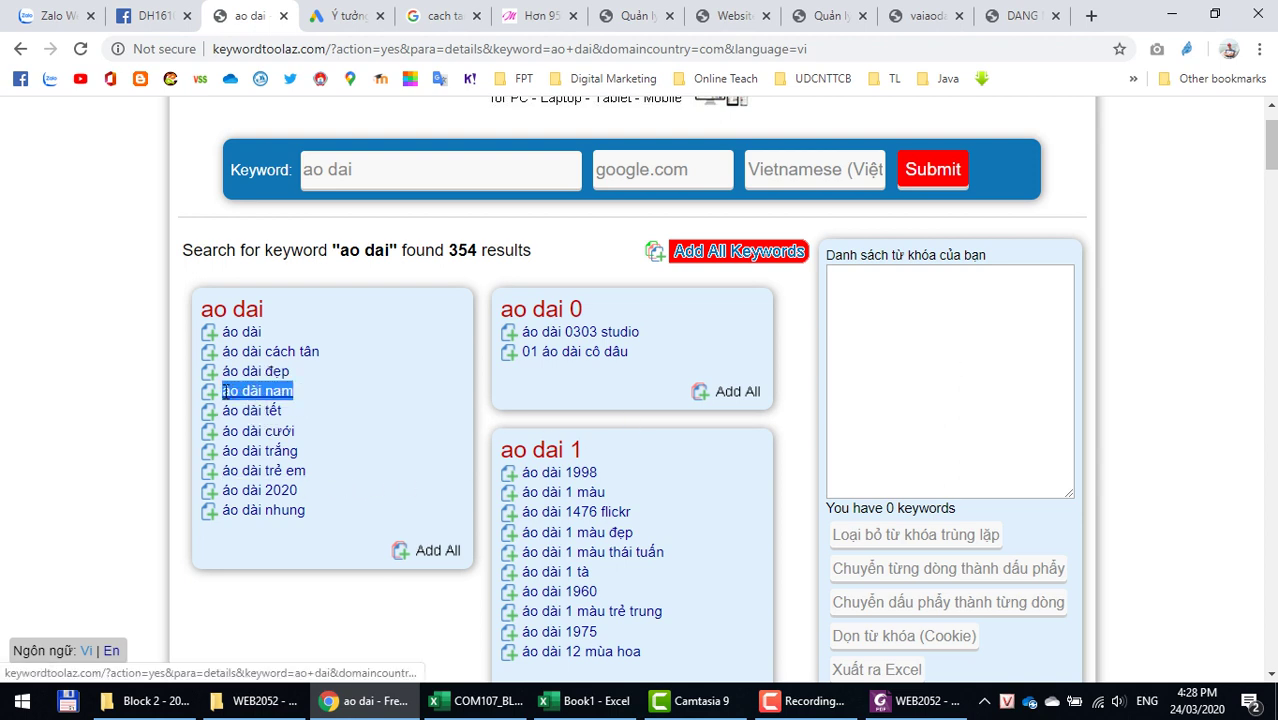
pyautogui.hotkey('alt', 'Tab')
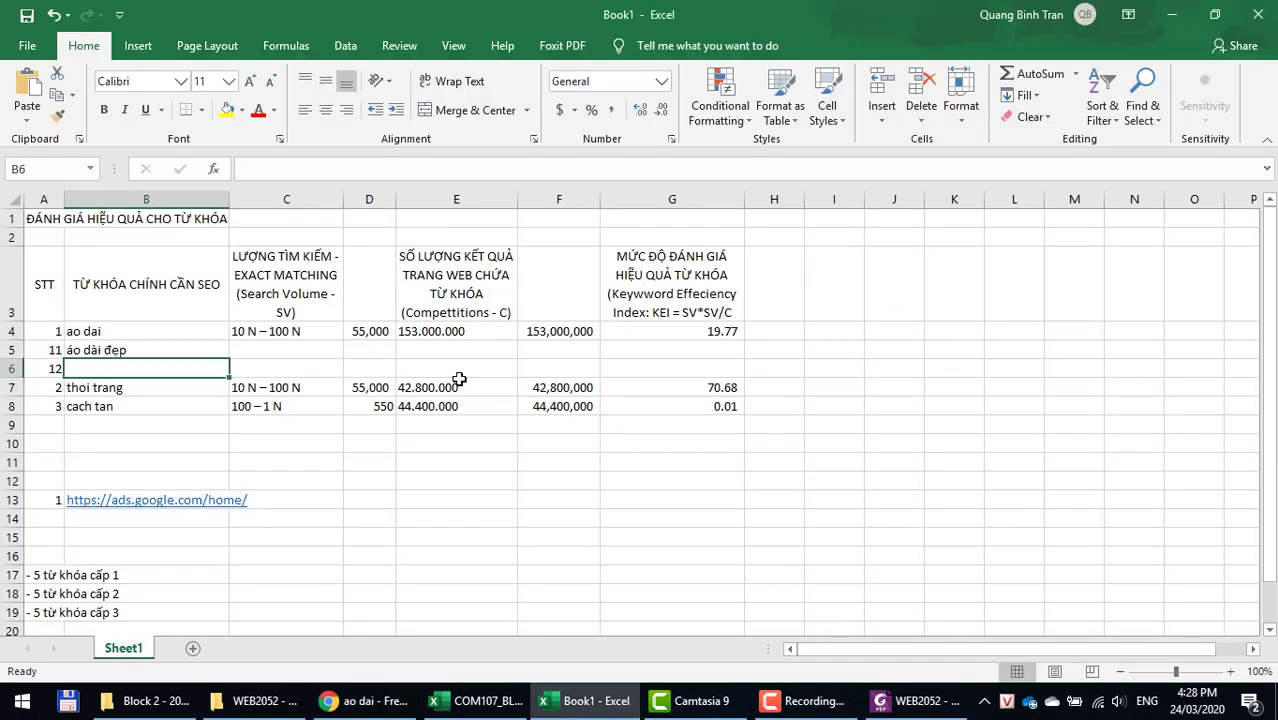
pyautogui.rightClick(120, 368)
pyautogui.click(165, 364)
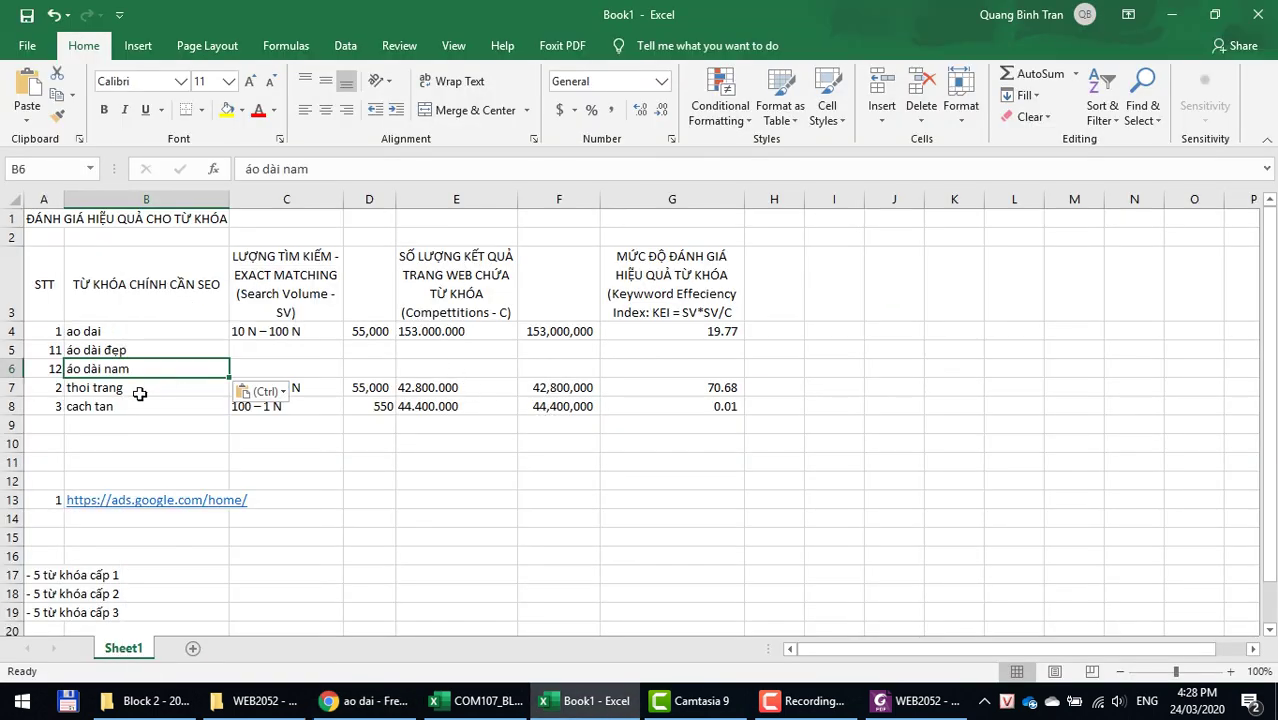
# Step: Insert a new row 7 and give it STT number 13
pyautogui.click(20, 391)
pyautogui.rightClick(17, 390)
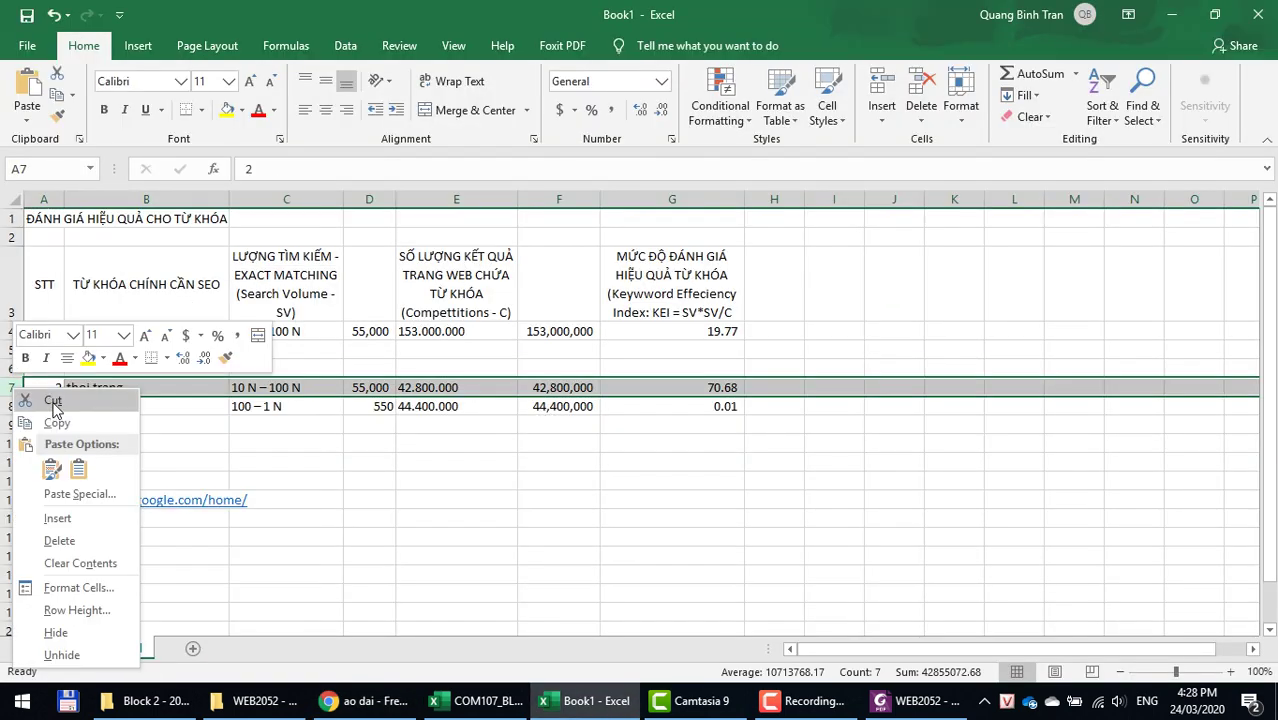
pyautogui.click(56, 520)
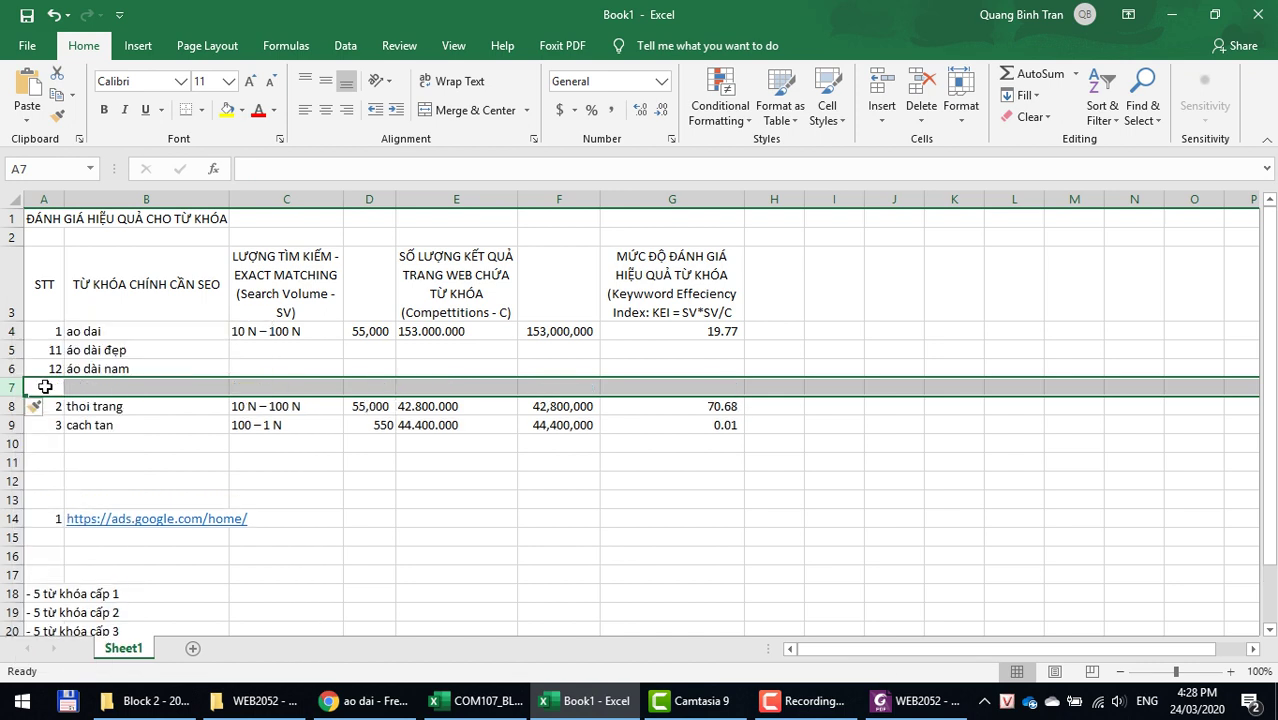
pyautogui.write('13')
pyautogui.press('Tab')
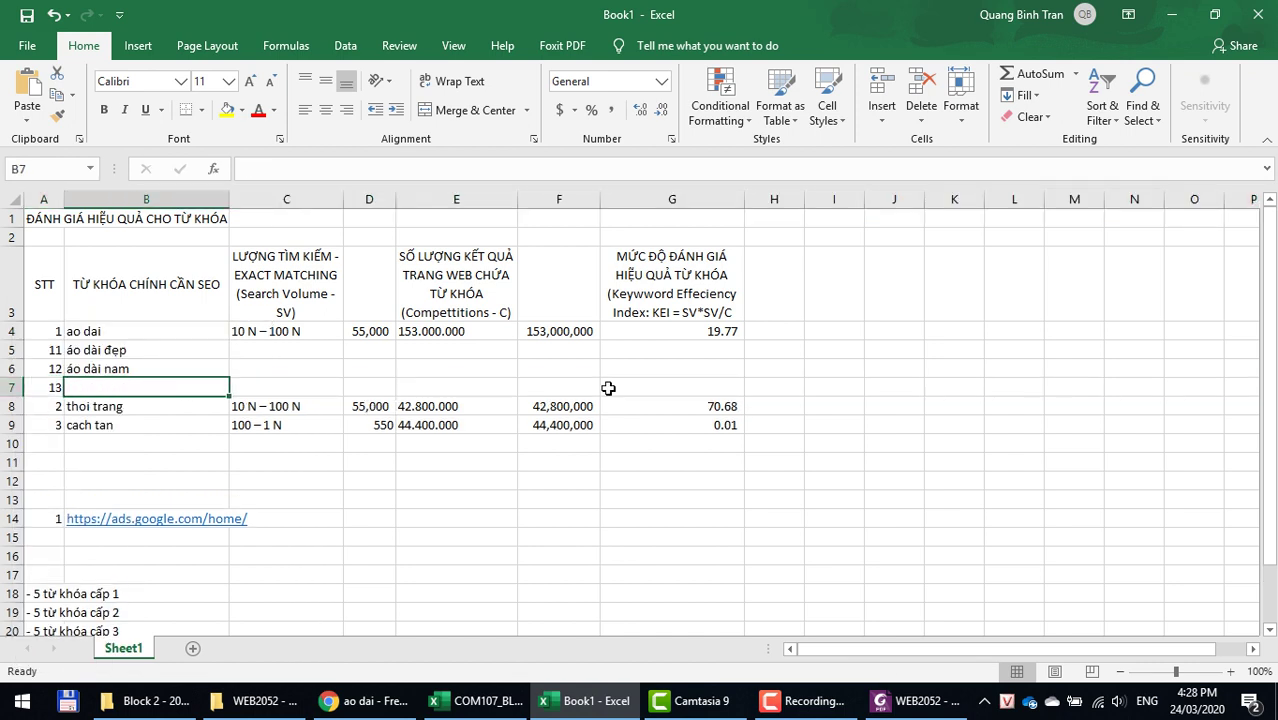
# Step: Fill B7 with áo dài nữ by pasting áo dài nam and editing it
pyautogui.hotkey('ctrl', 'v')
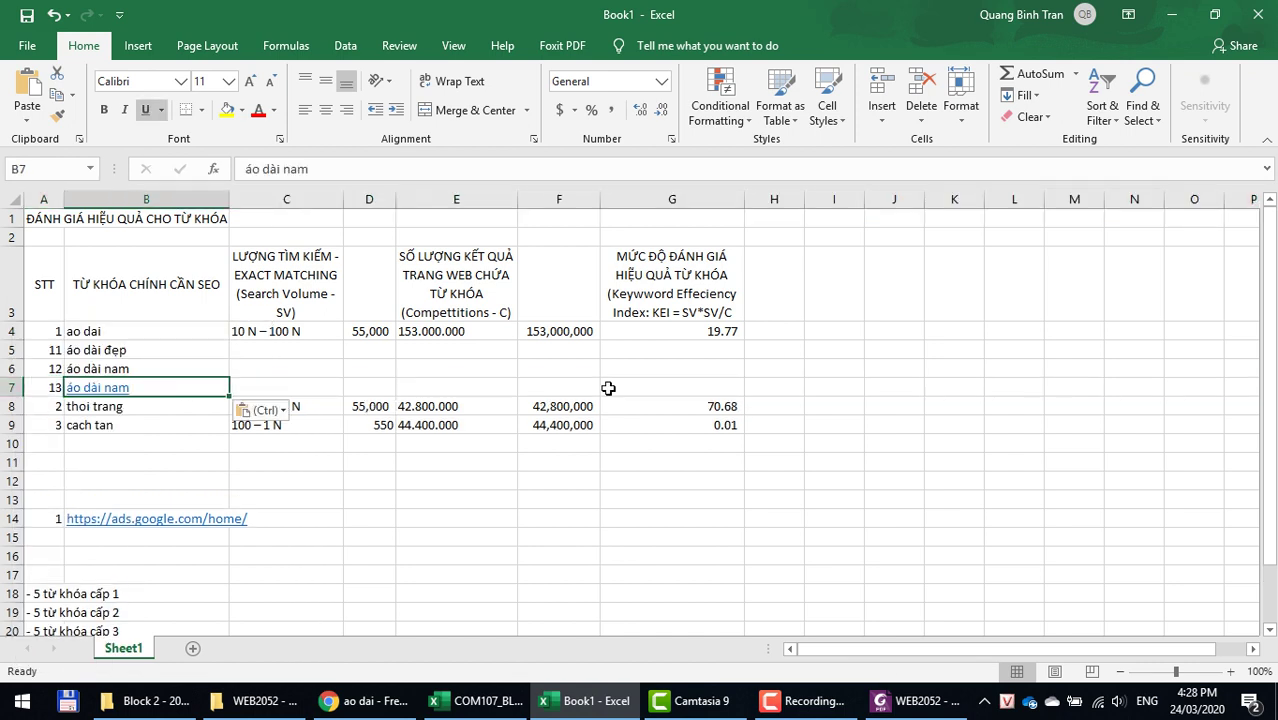
pyautogui.hotkey('ctrl', 'z')
pyautogui.rightClick(100, 383)
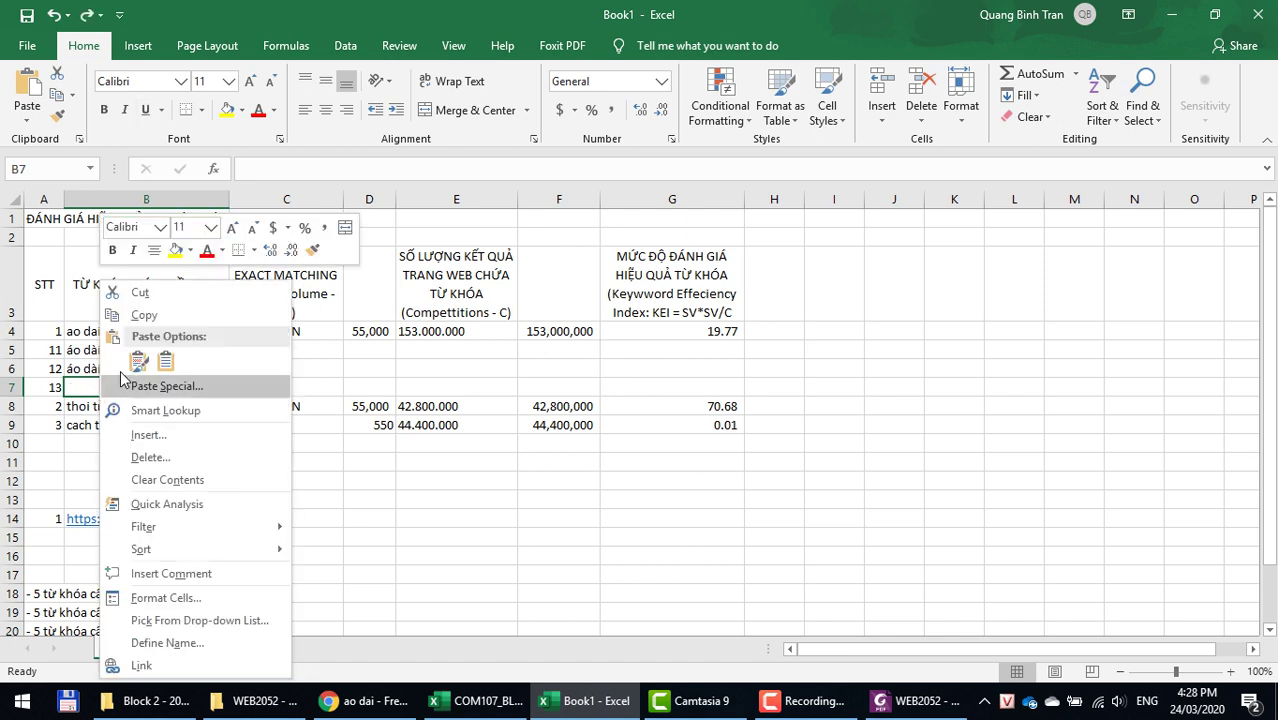
pyautogui.click(165, 361)
pyautogui.doubleClick(149, 383)
pyautogui.press('BackSpace')
pyautogui.press('BackSpace')
pyautogui.write('ư')
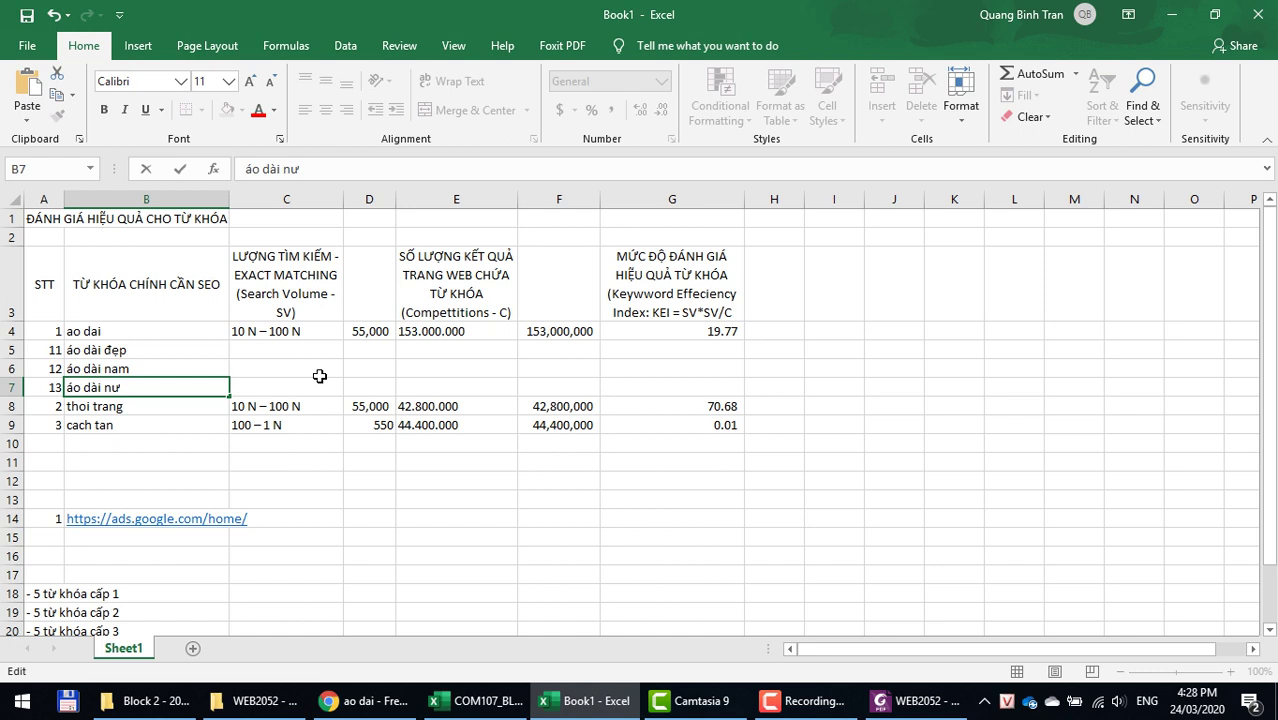
pyautogui.click(319, 376)
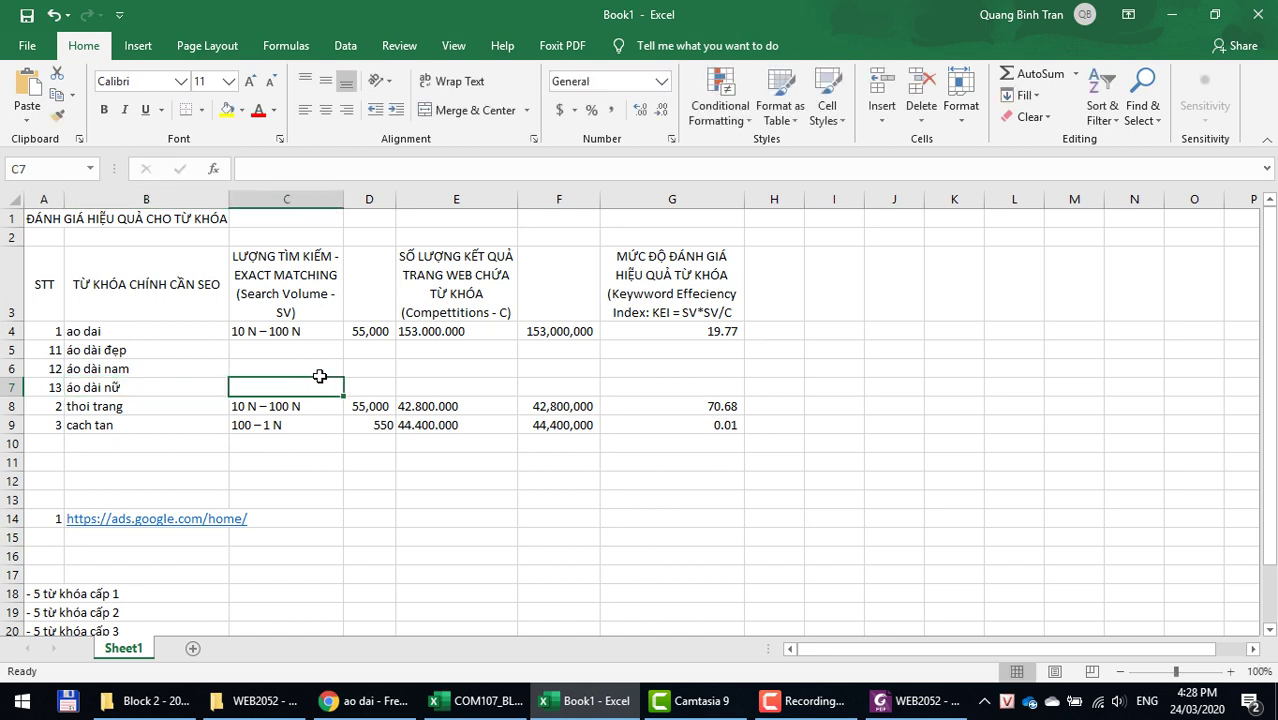
pyautogui.click(117, 354)
pyautogui.hotkey('ctrl', 'c')
pyautogui.hotkey('alt', 'Tab')
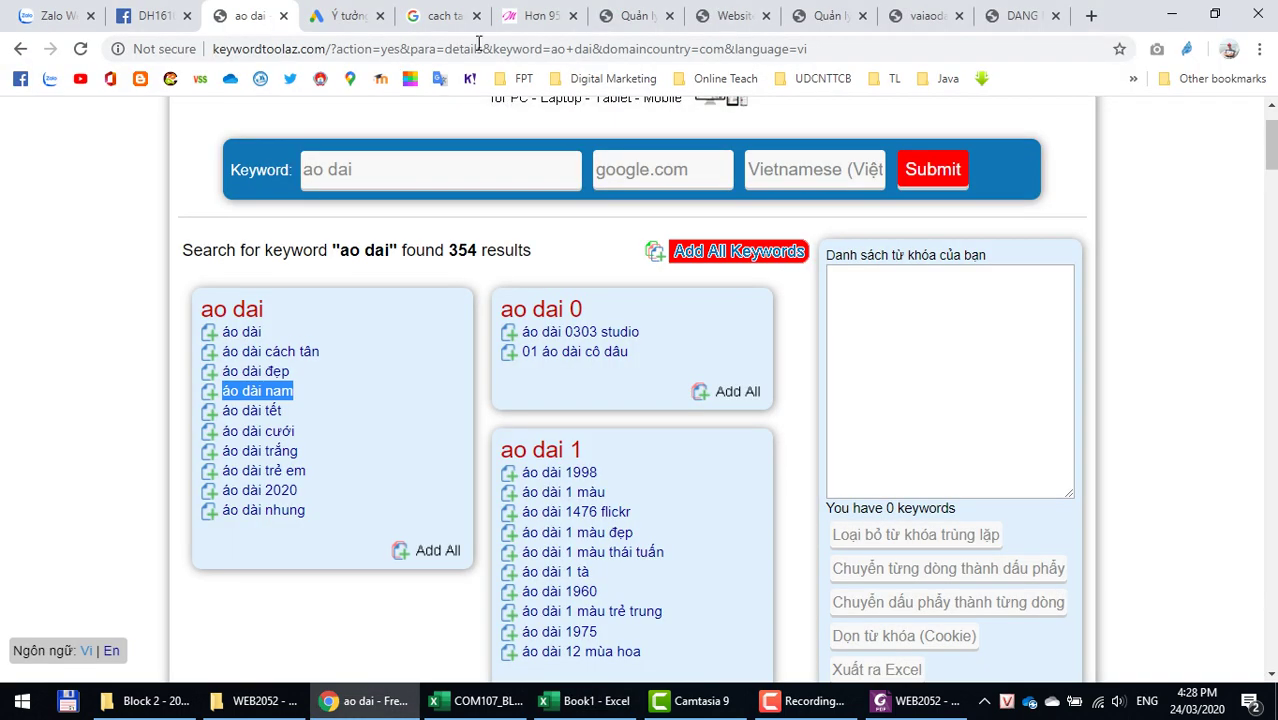
# Step: Remove the ao dai, thoi trang and cach tan keywords from Keyword Planner
pyautogui.click(343, 15)
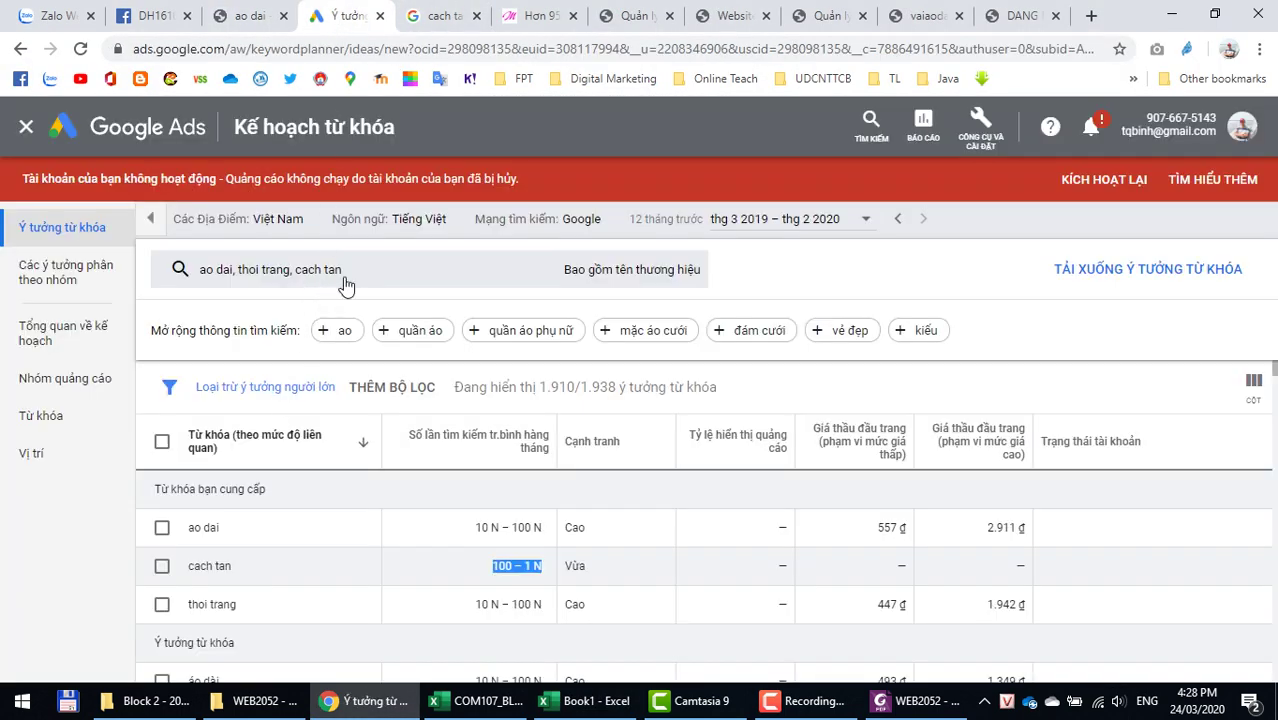
pyautogui.click(340, 278)
pyautogui.click(281, 364)
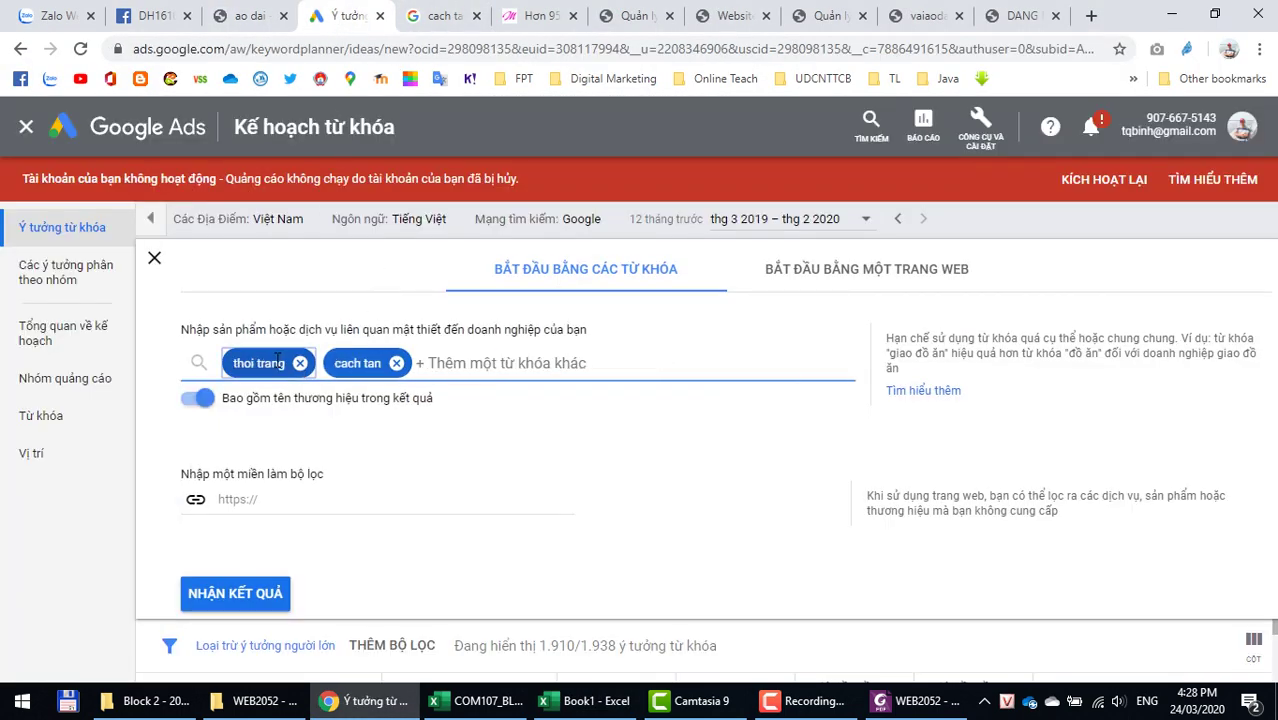
pyautogui.click(299, 364)
pyautogui.click(299, 364)
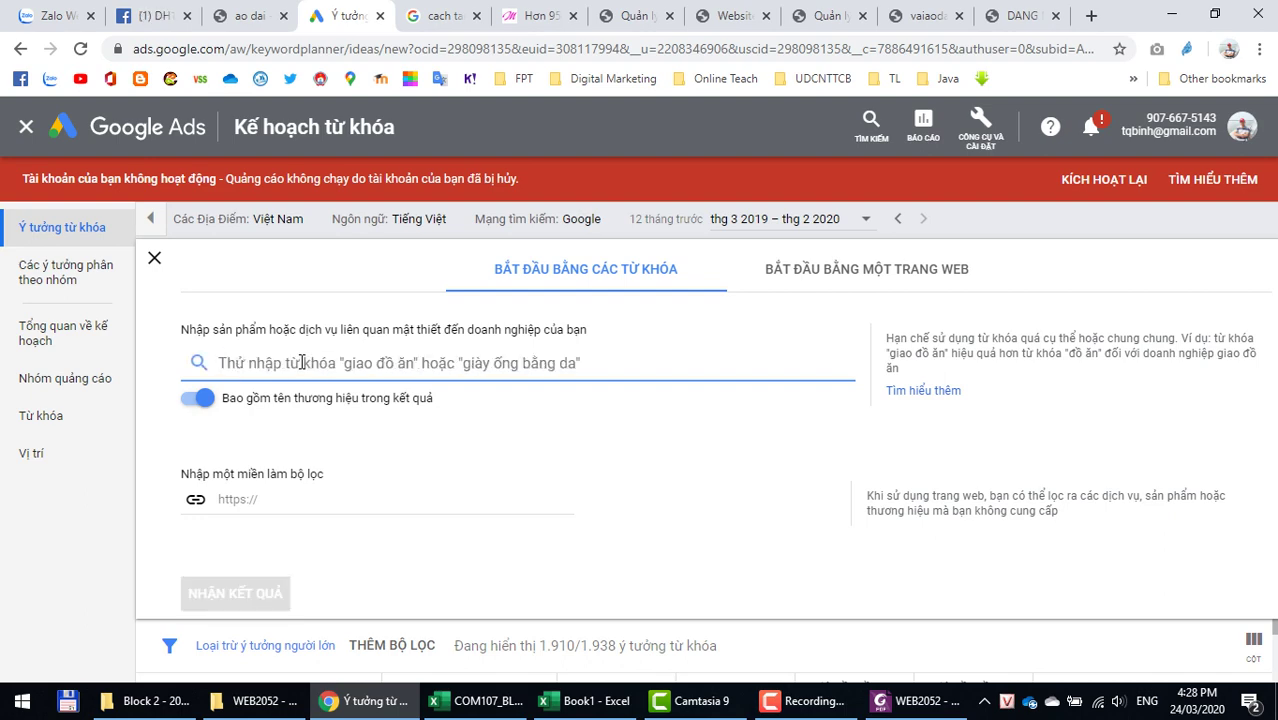
# Step: Paste áo dài đẹp, áo dài nam and áo dài nữ from B5:B7 and get their search volumes
pyautogui.hotkey('alt', 'Tab')
pyautogui.moveTo(224, 350); pyautogui.dragTo(200, 388)
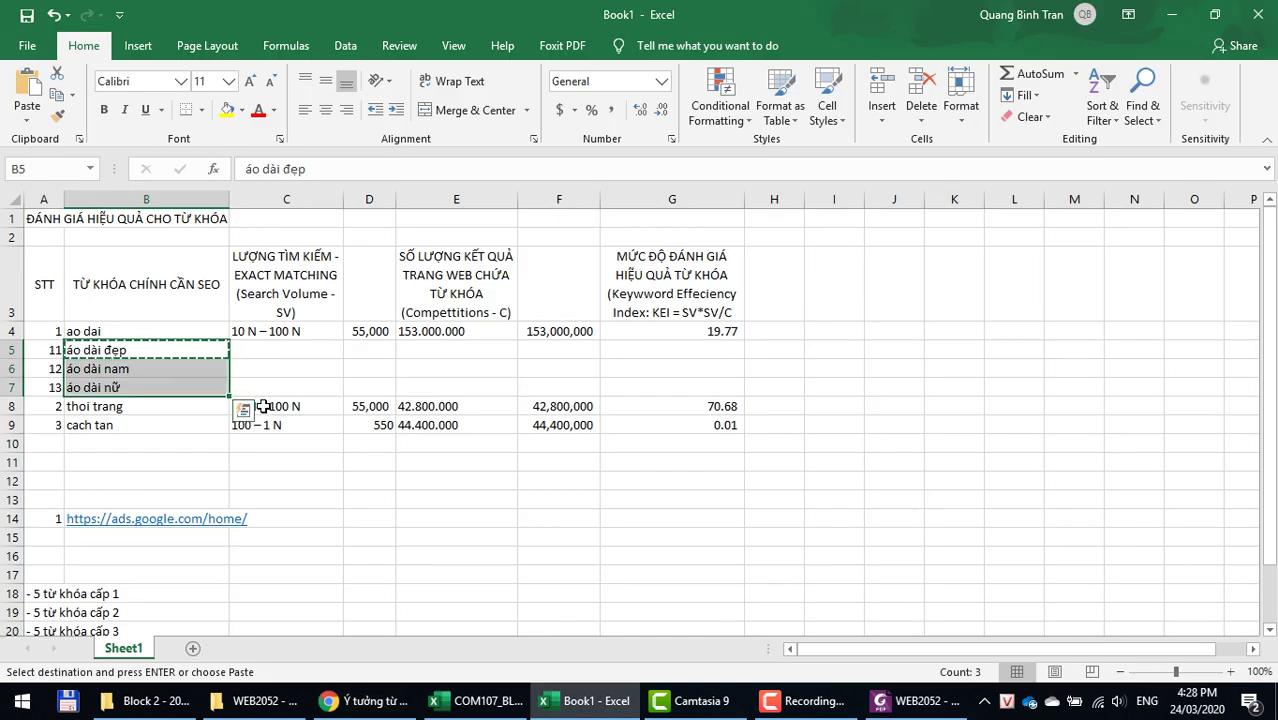
pyautogui.hotkey('alt', 'Tab')
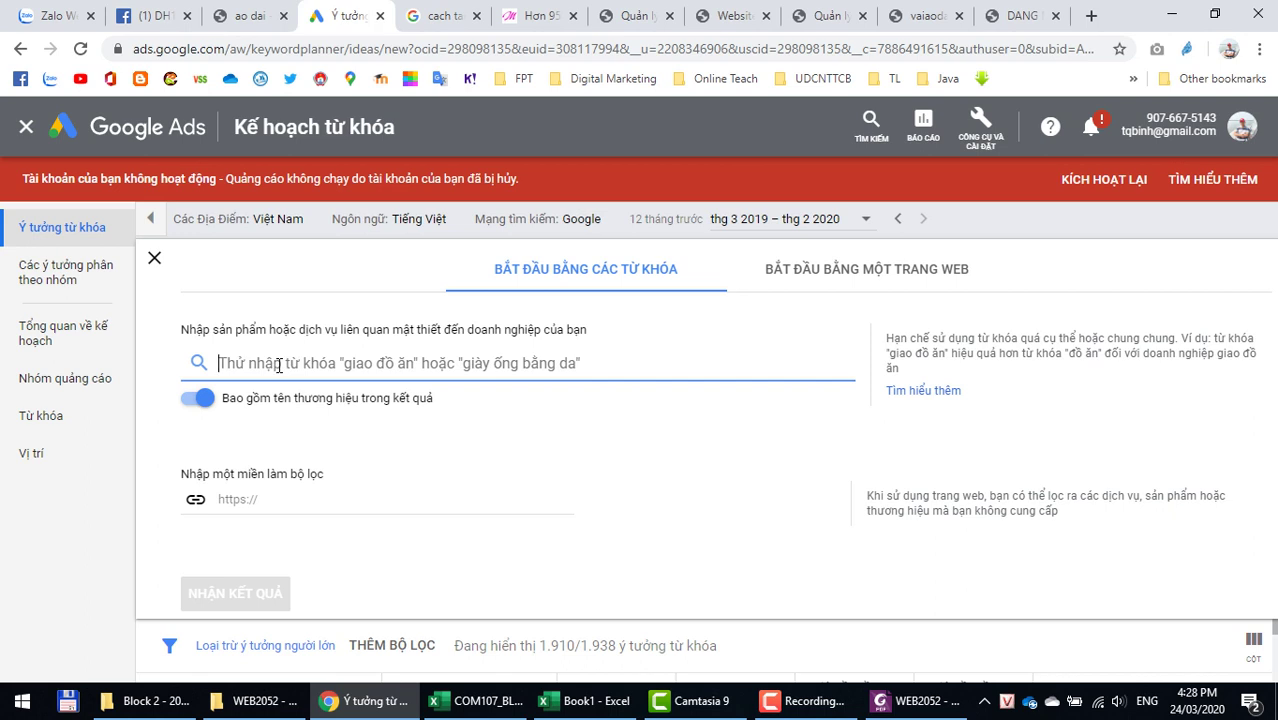
pyautogui.hotkey('ctrl', 'v')
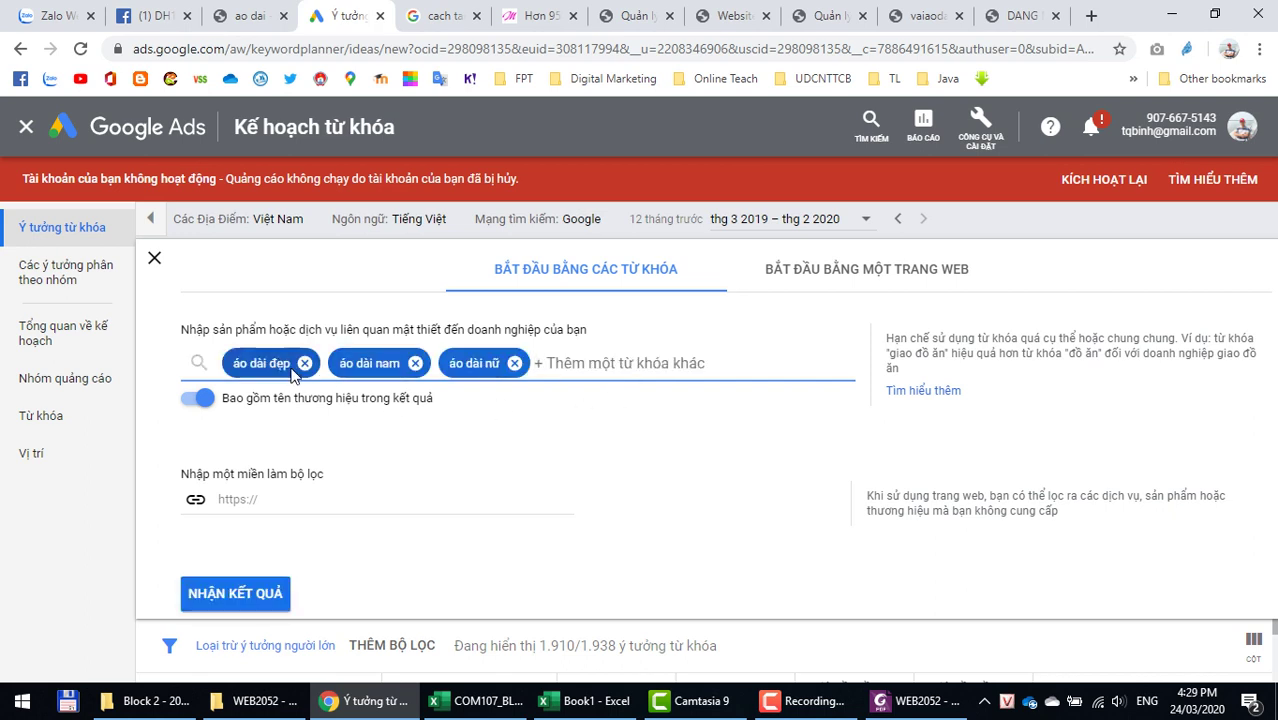
pyautogui.click(216, 598)
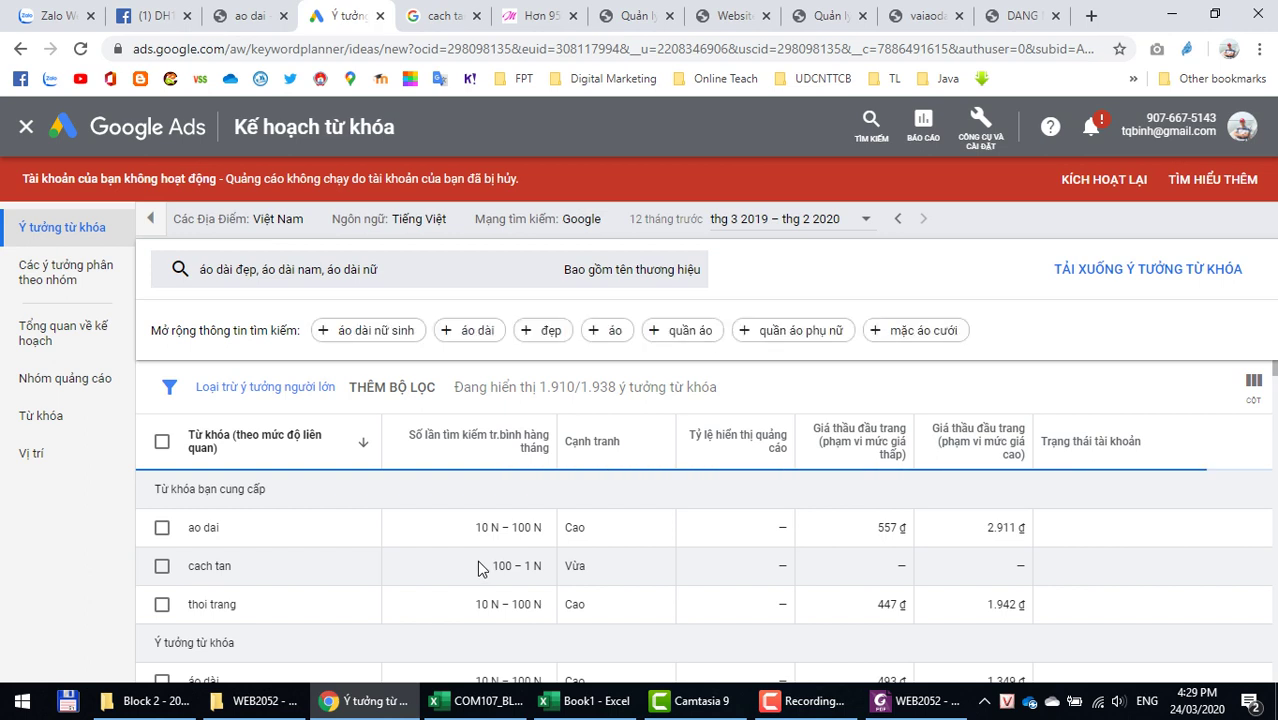
pyautogui.moveTo(486, 527); pyautogui.dragTo(542, 527)
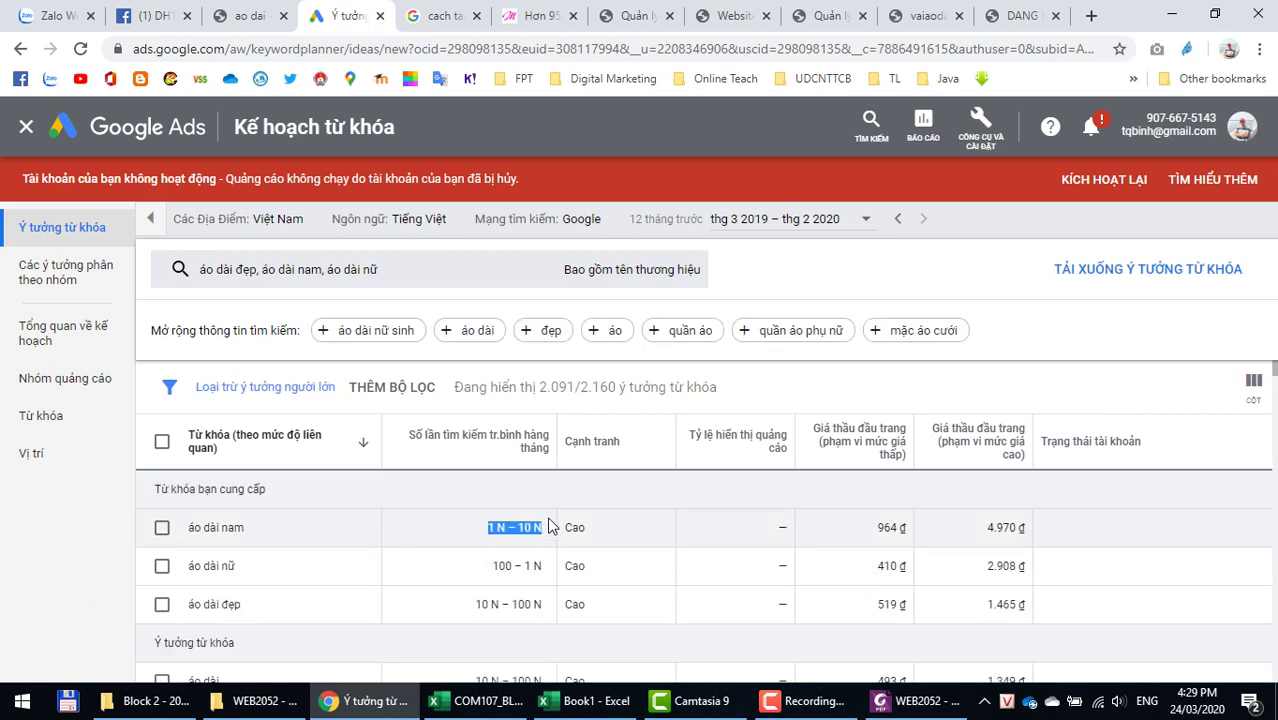
pyautogui.hotkey('alt', 'Tab')
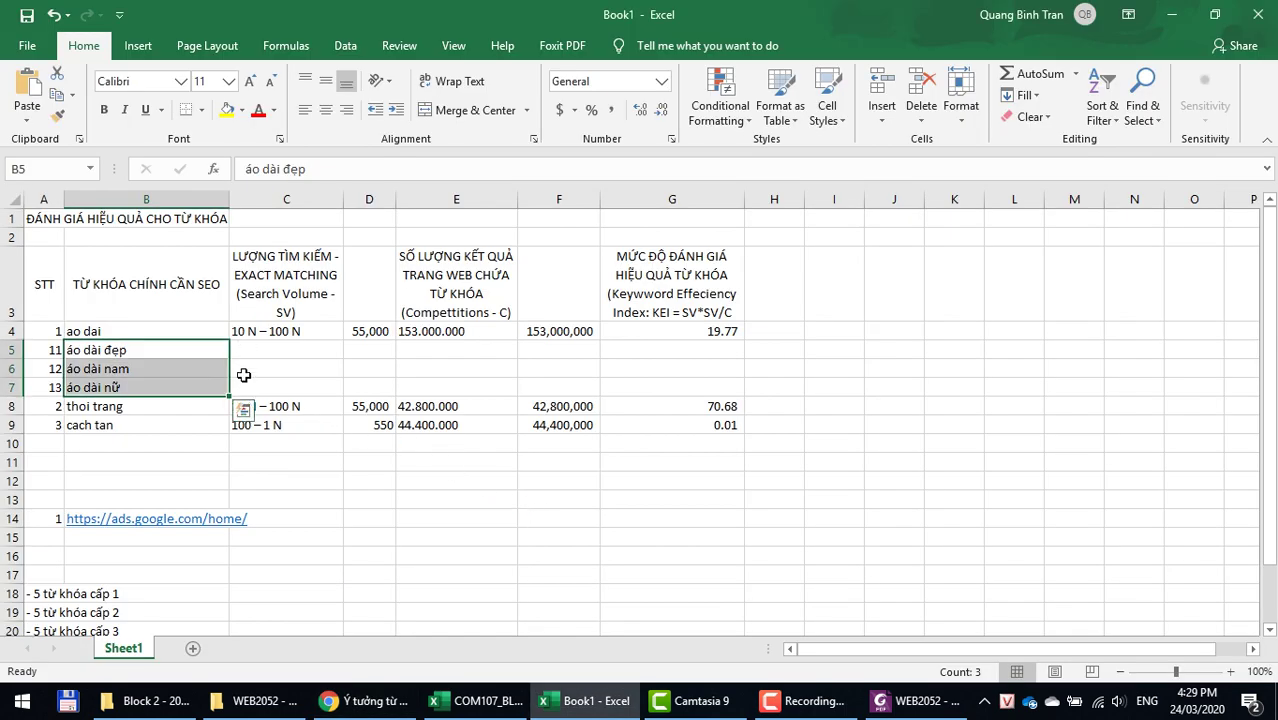
# Step: Paste the volume ranges into C5:C7: 10 N – 100 N, 1 N – 10 N and 100 – 1 N
pyautogui.click(245, 371)
pyautogui.rightClick(245, 376)
pyautogui.click(316, 362)
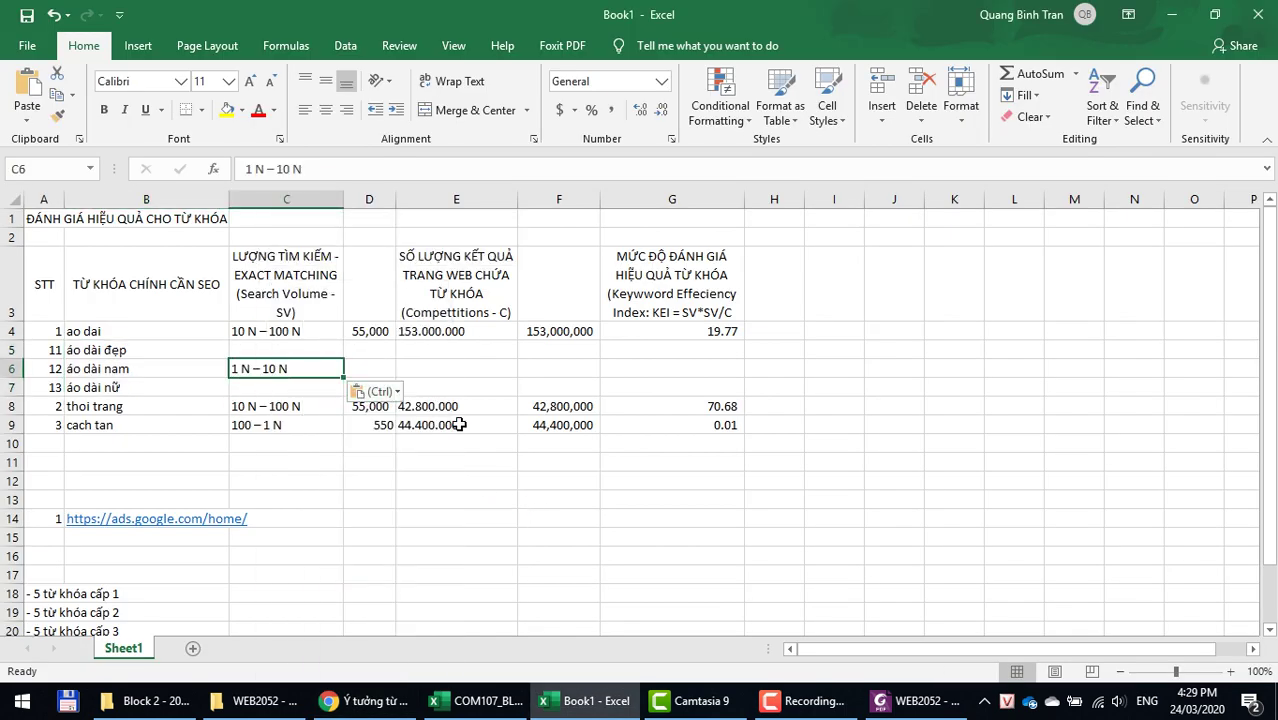
pyautogui.hotkey('alt', 'Tab')
pyautogui.moveTo(489, 566); pyautogui.dragTo(541, 568)
pyautogui.hotkey('alt', 'Tab')
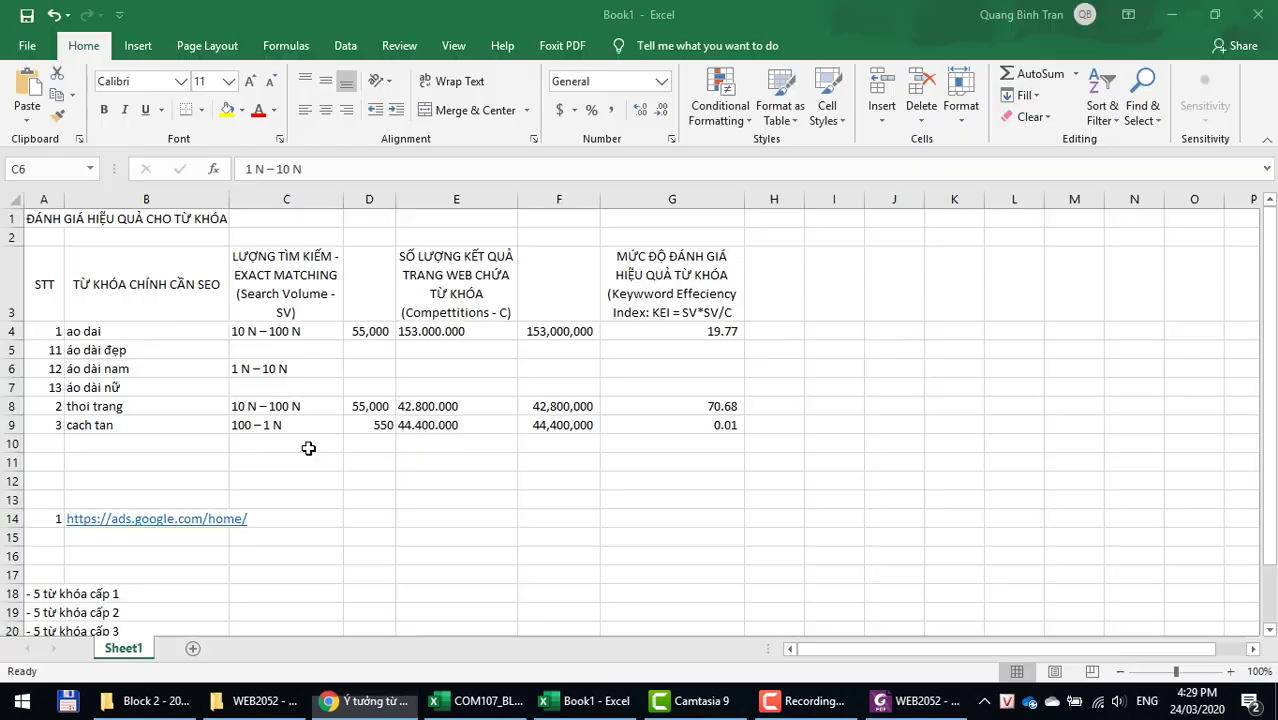
pyautogui.rightClick(265, 388)
pyautogui.click(340, 366)
pyautogui.hotkey('alt', 'Tab')
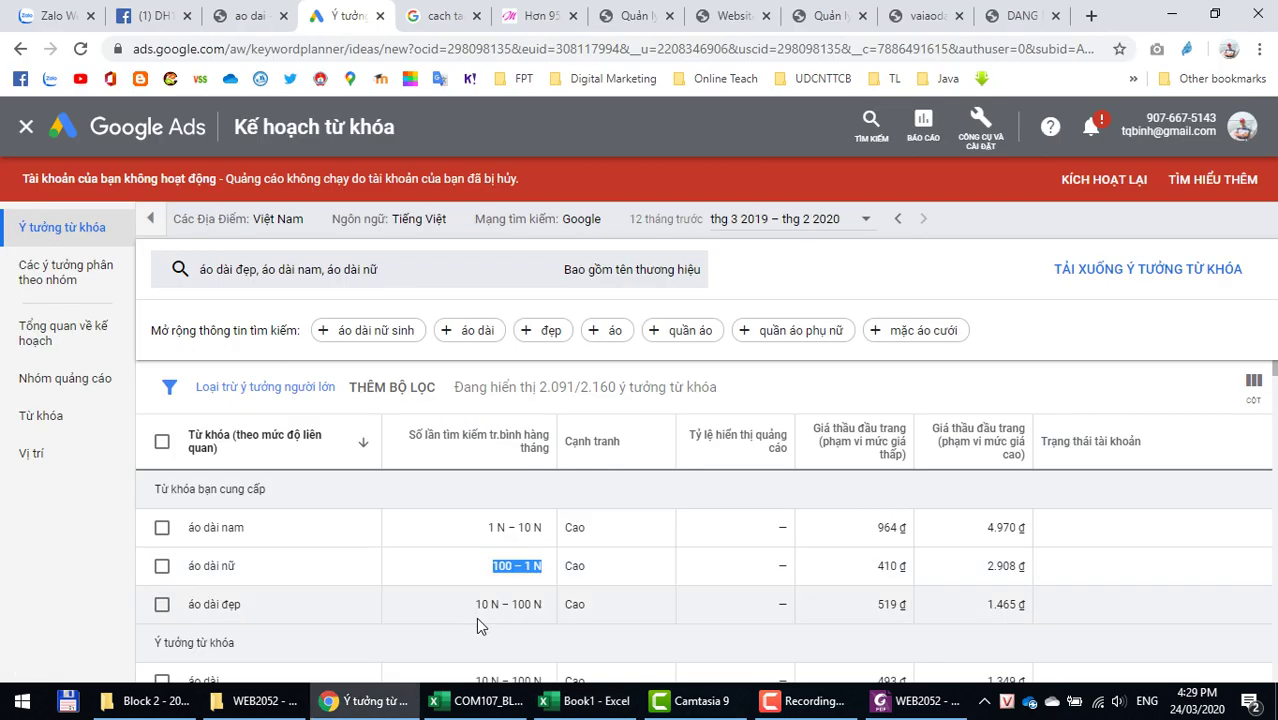
pyautogui.moveTo(476, 604); pyautogui.dragTo(541, 604)
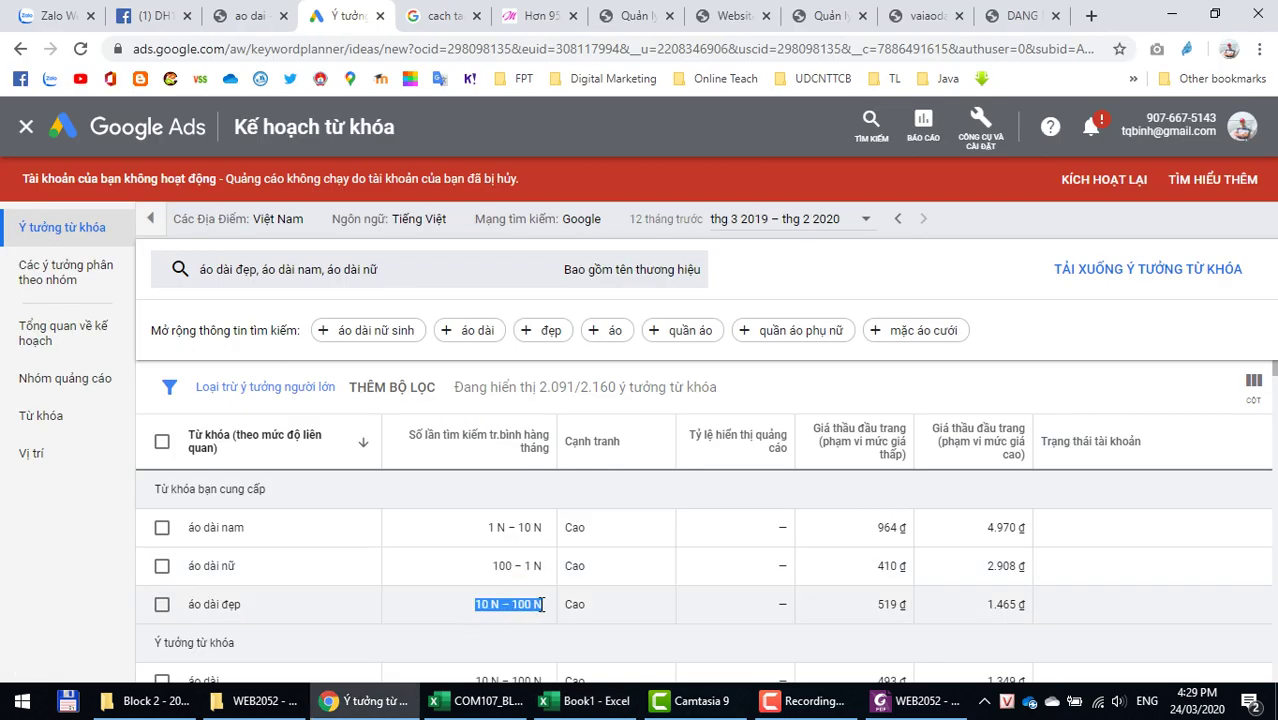
pyautogui.hotkey('alt', 'Tab')
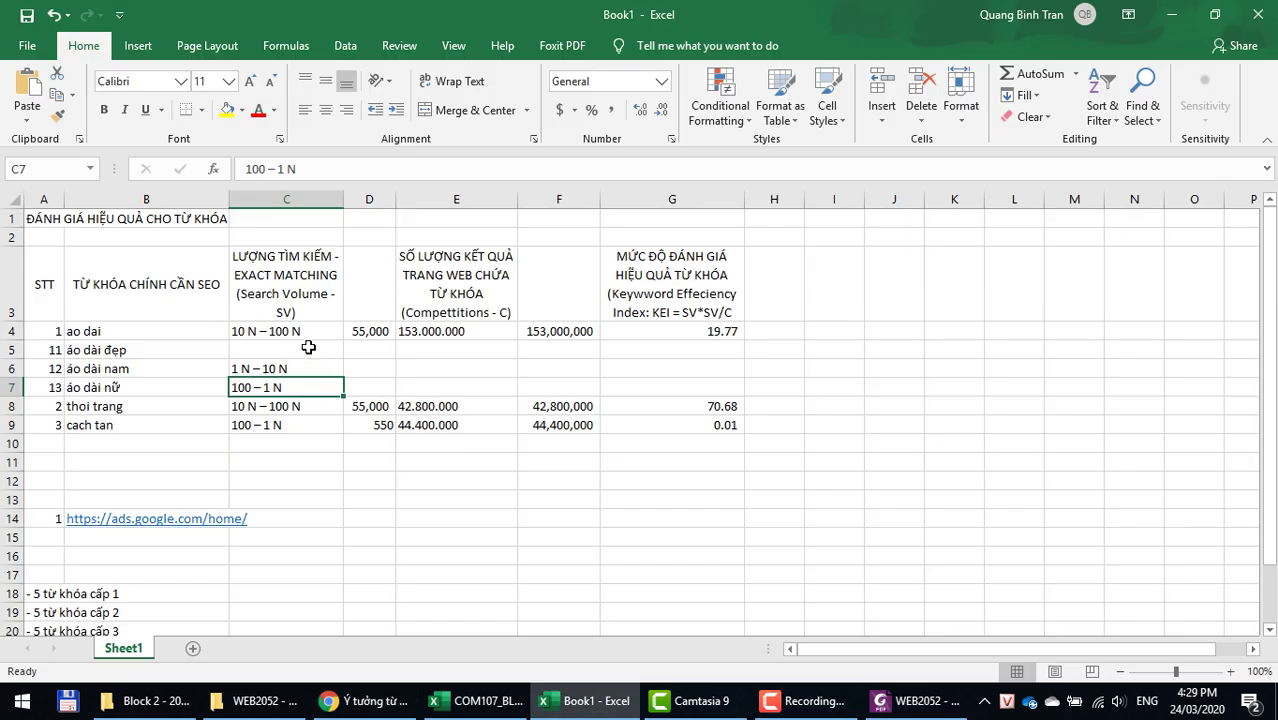
pyautogui.rightClick(307, 349)
pyautogui.click(384, 370)
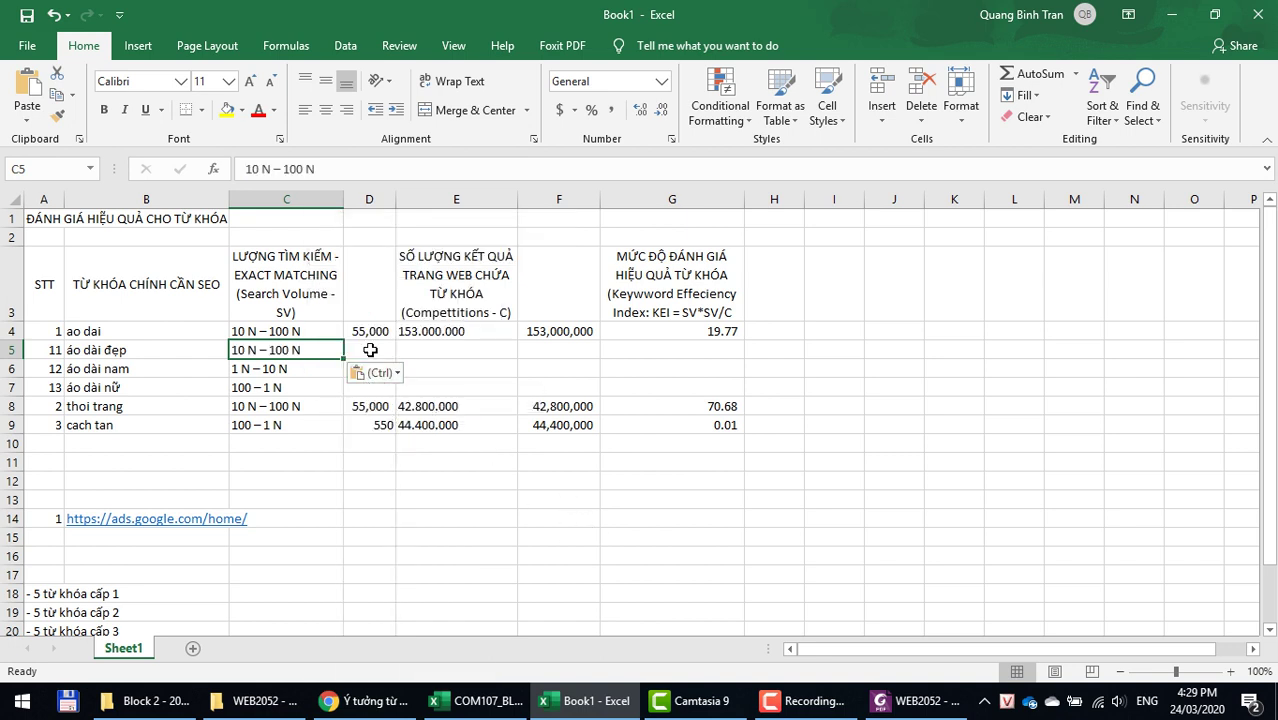
# Step: Enter numeric search volumes 55,000, 5,500 and 550 in D5:D7
pyautogui.click(369, 349)
pyautogui.hotkey('ctrl', 'd')
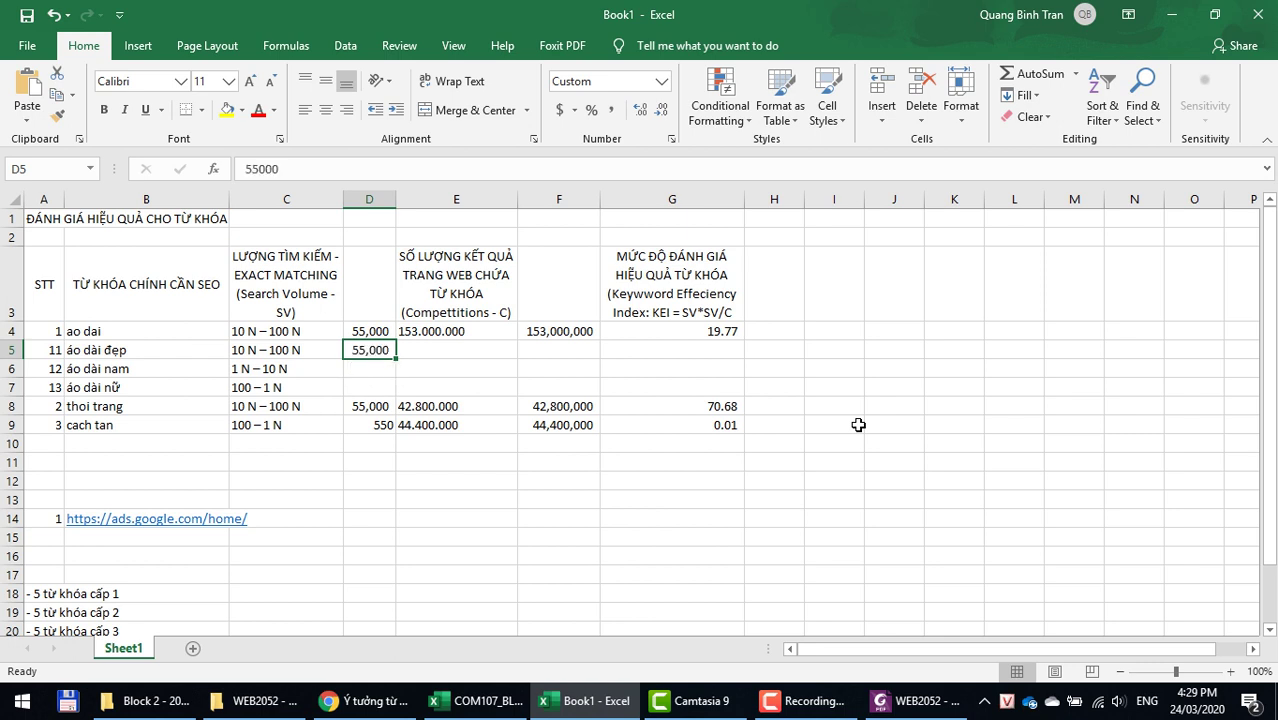
pyautogui.press('Down')
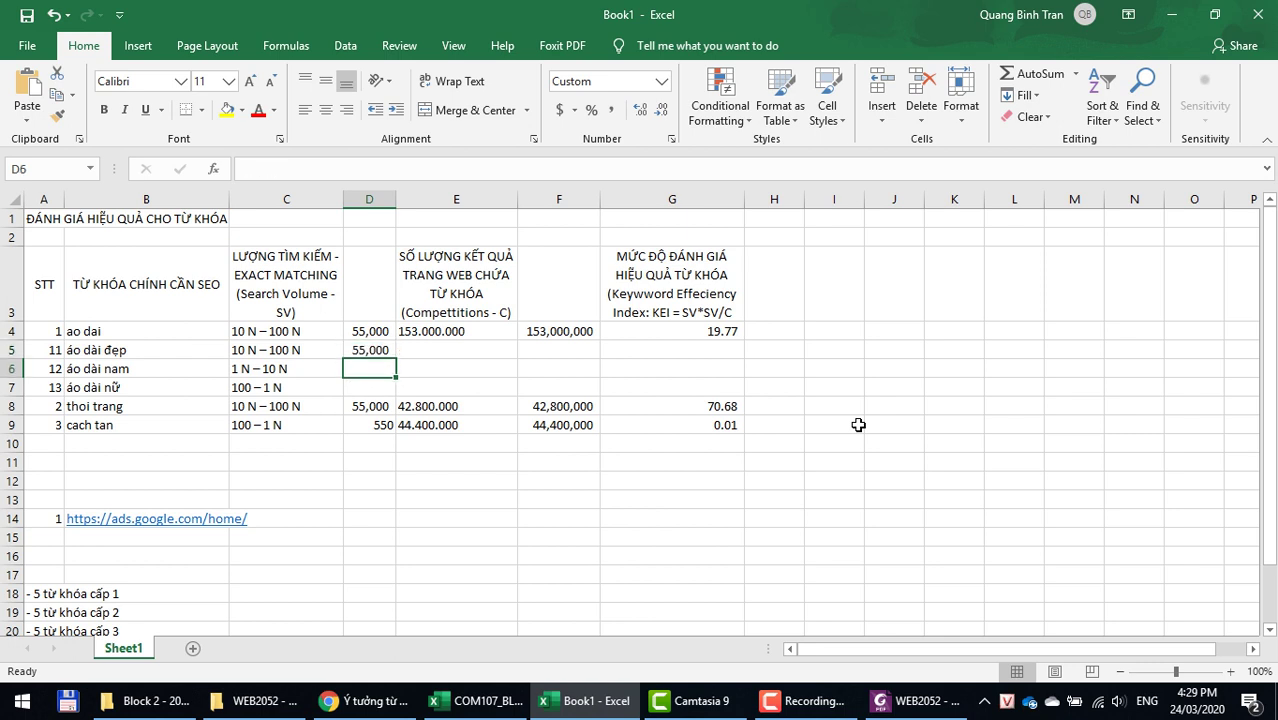
pyautogui.write('5500')
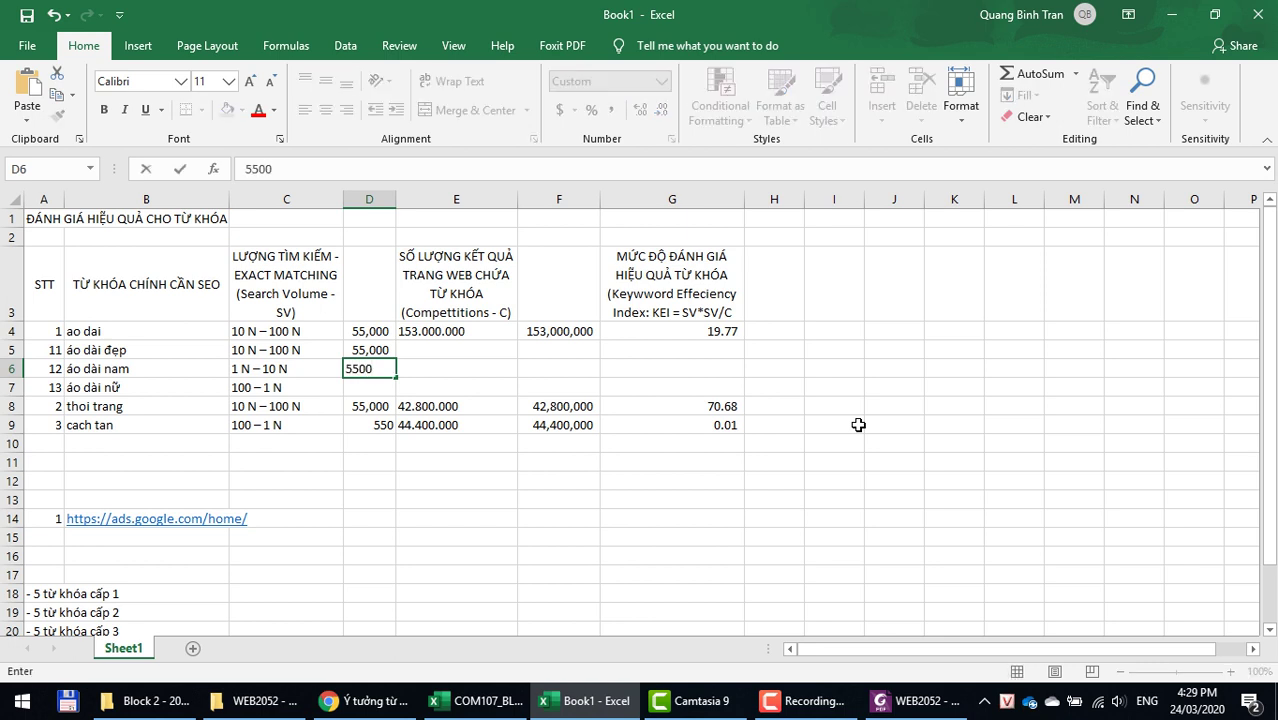
pyautogui.press('Return')
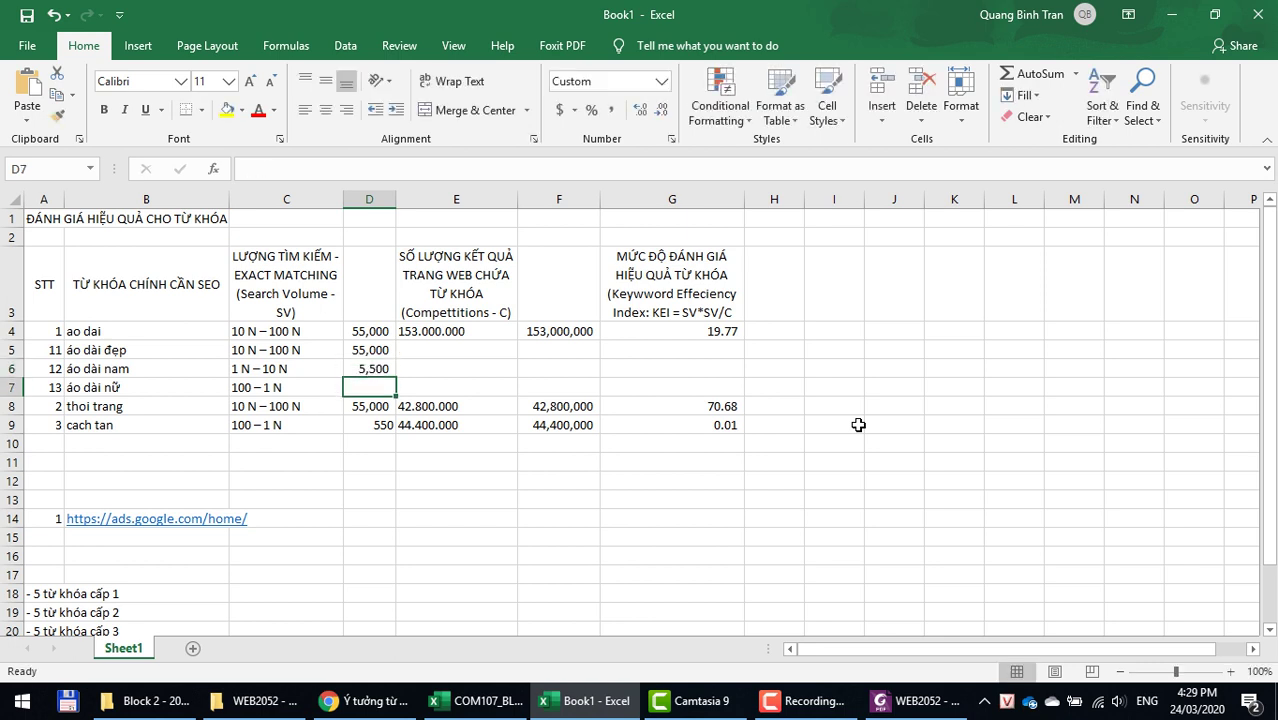
pyautogui.write('55')
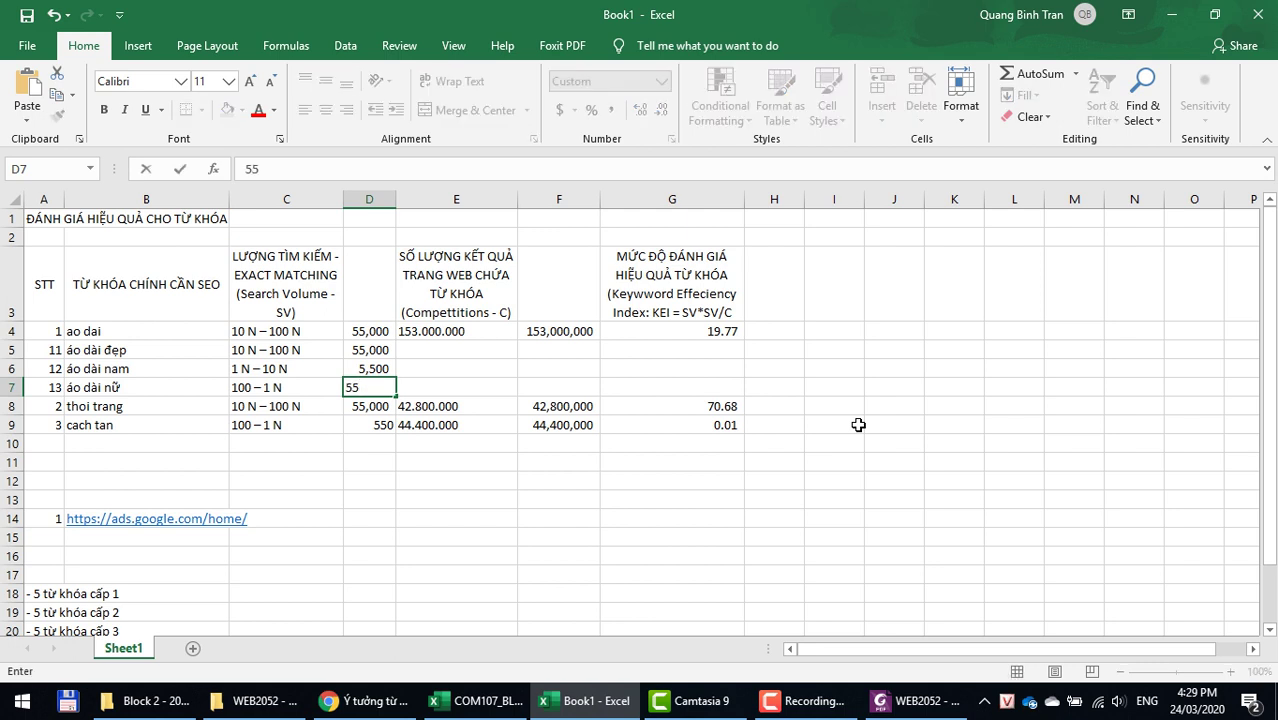
pyautogui.write('0')
pyautogui.press('Up')
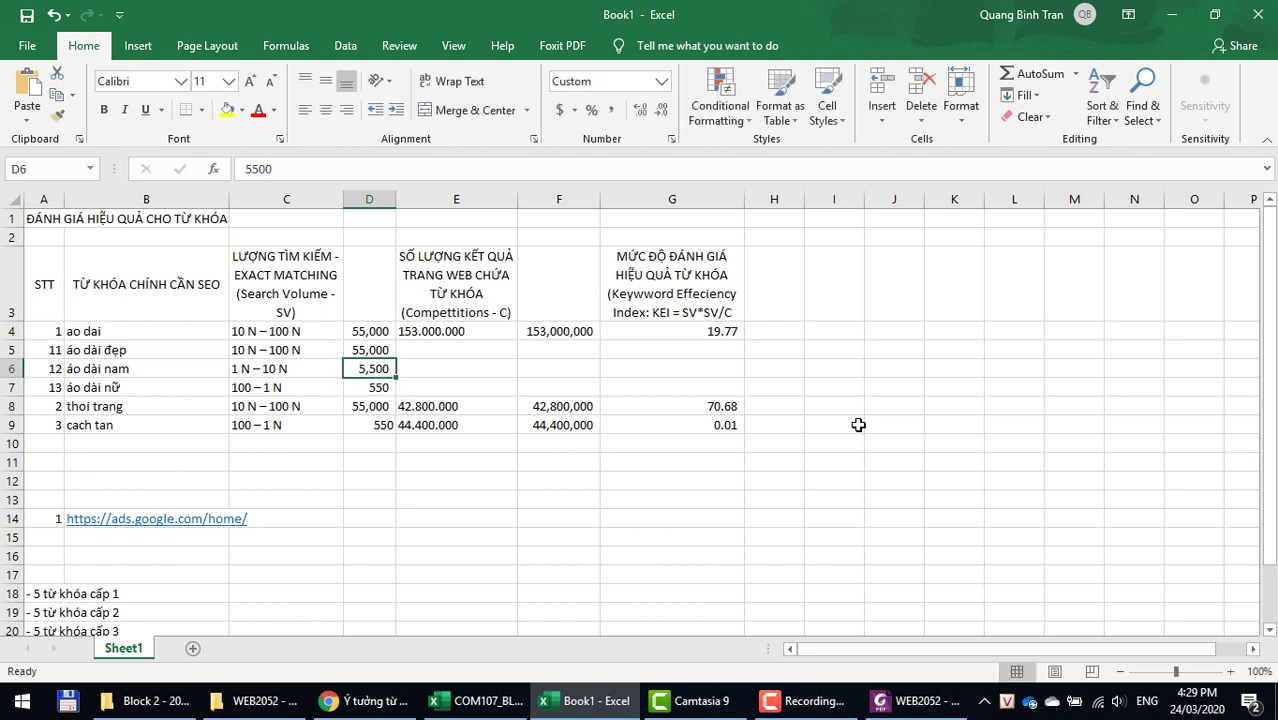
pyautogui.press('Left')
pyautogui.press('Up')
pyautogui.press('Up')
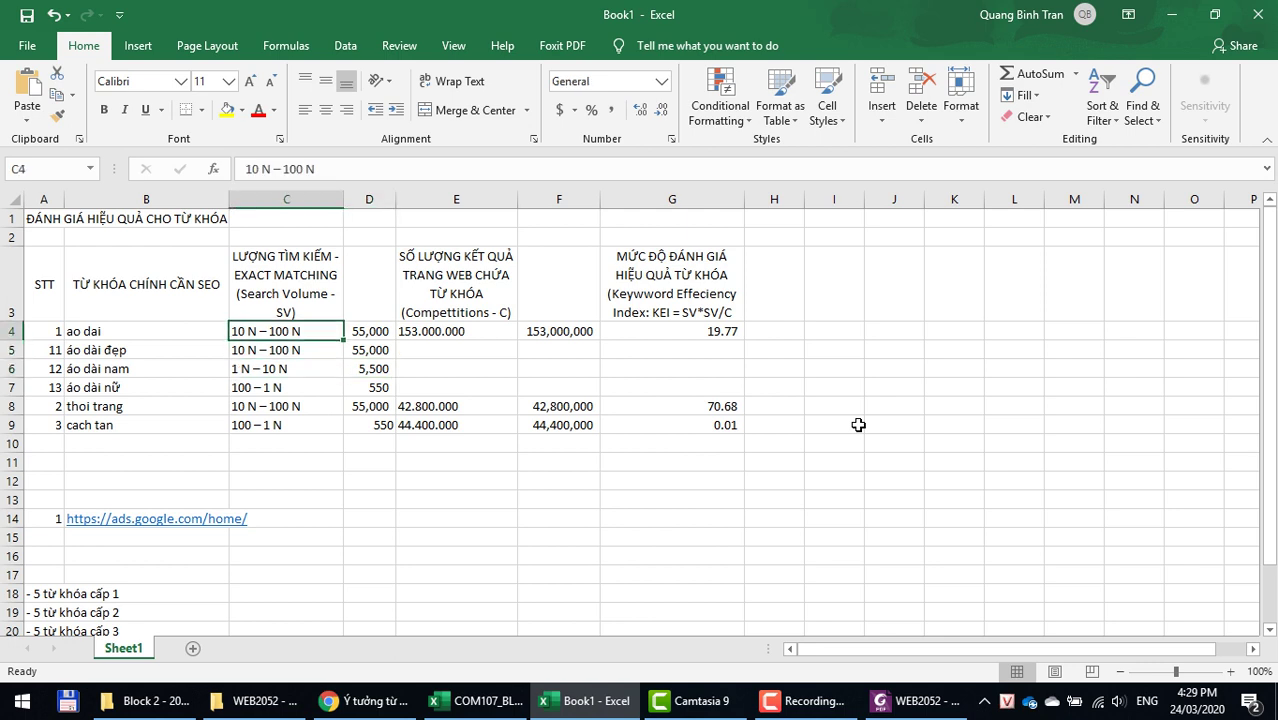
pyautogui.press('Right')
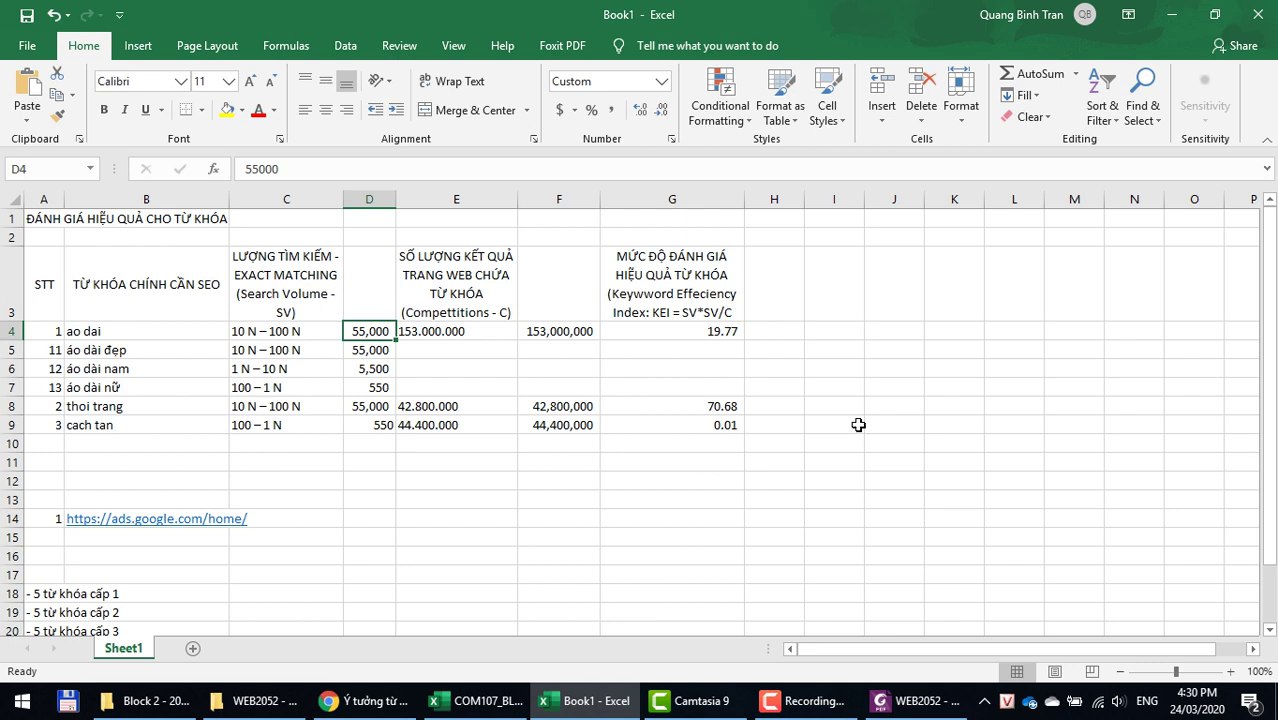
pyautogui.press('Down')
pyautogui.press('Right')
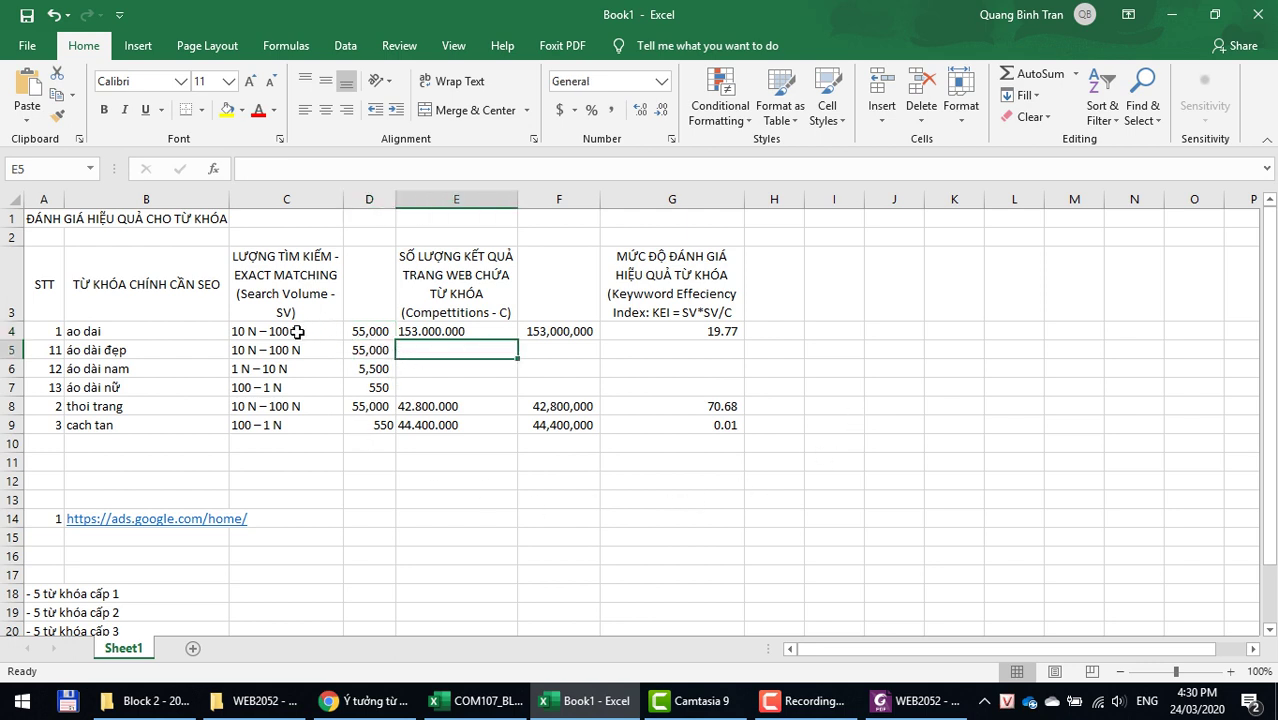
# Step: Google 'áo dài đẹp' and copy its result count of 84.900.000
pyautogui.click(129, 351)
pyautogui.hotkey('ctrl', 'c')
pyautogui.hotkey('alt', 'Tab')
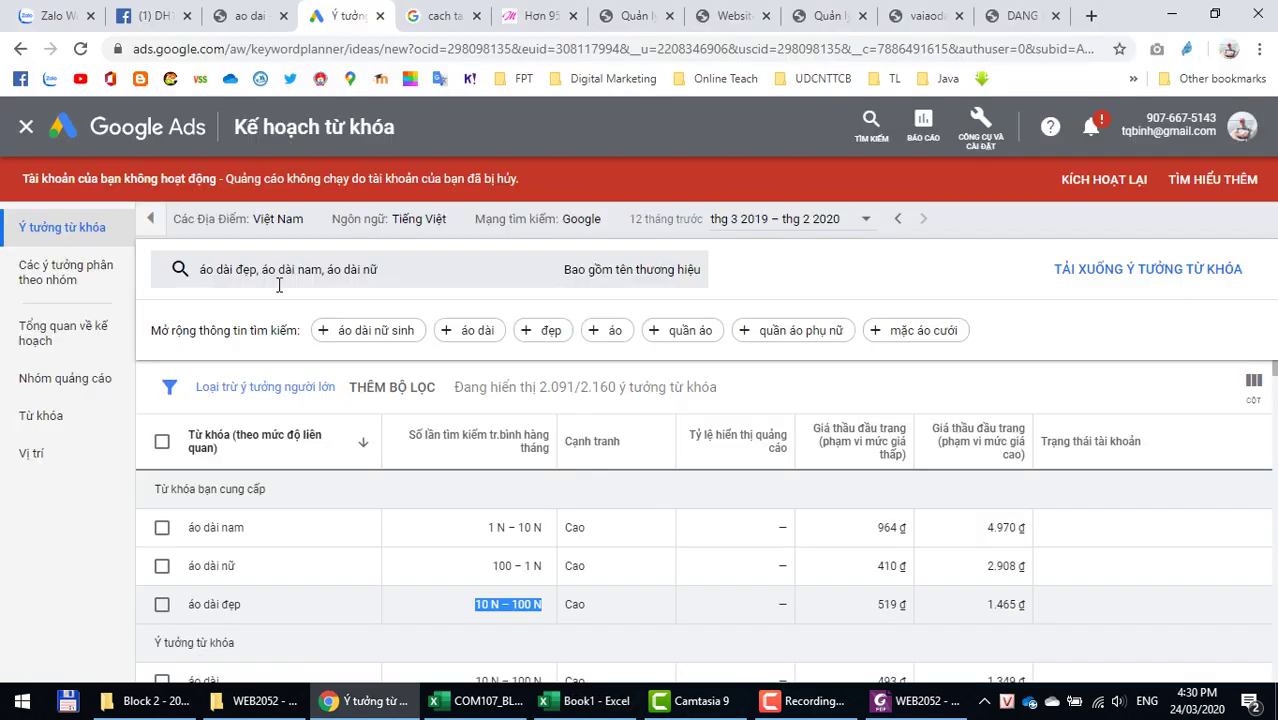
pyautogui.click(440, 15)
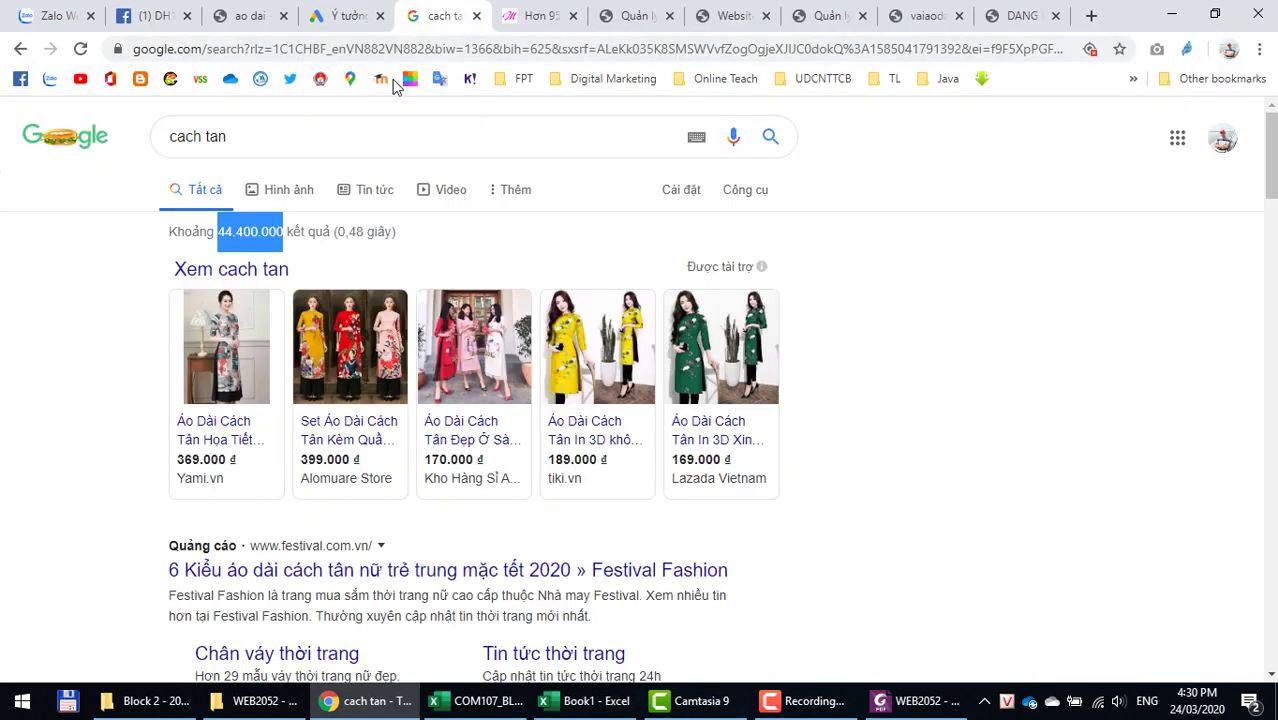
pyautogui.click(294, 128)
pyautogui.write('áo dài đẹp')
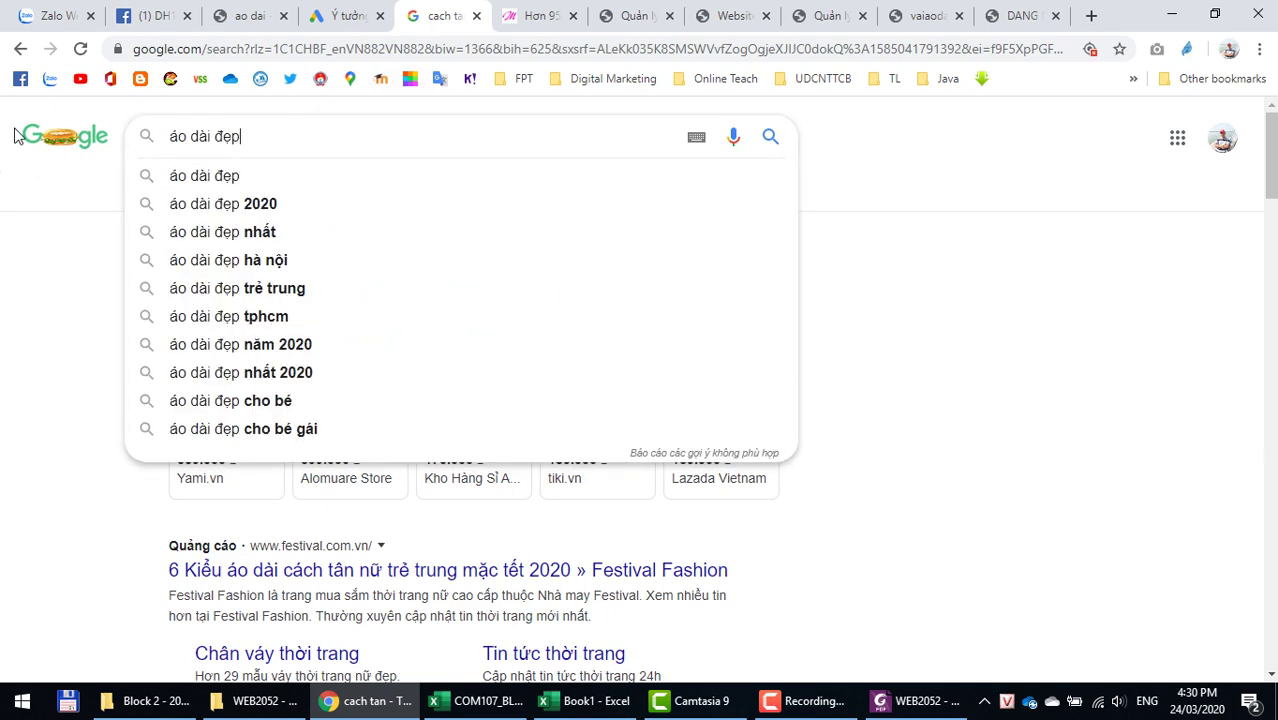
pyautogui.press('Return')
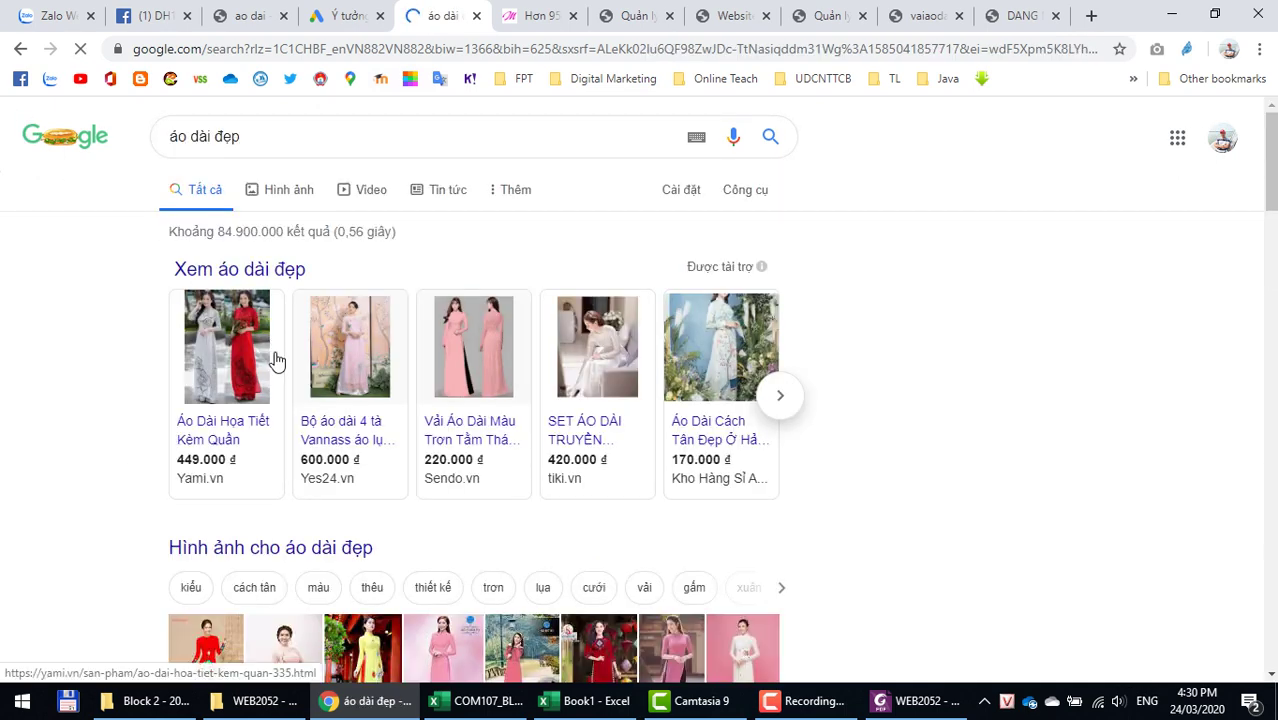
pyautogui.moveTo(220, 230); pyautogui.dragTo(283, 232)
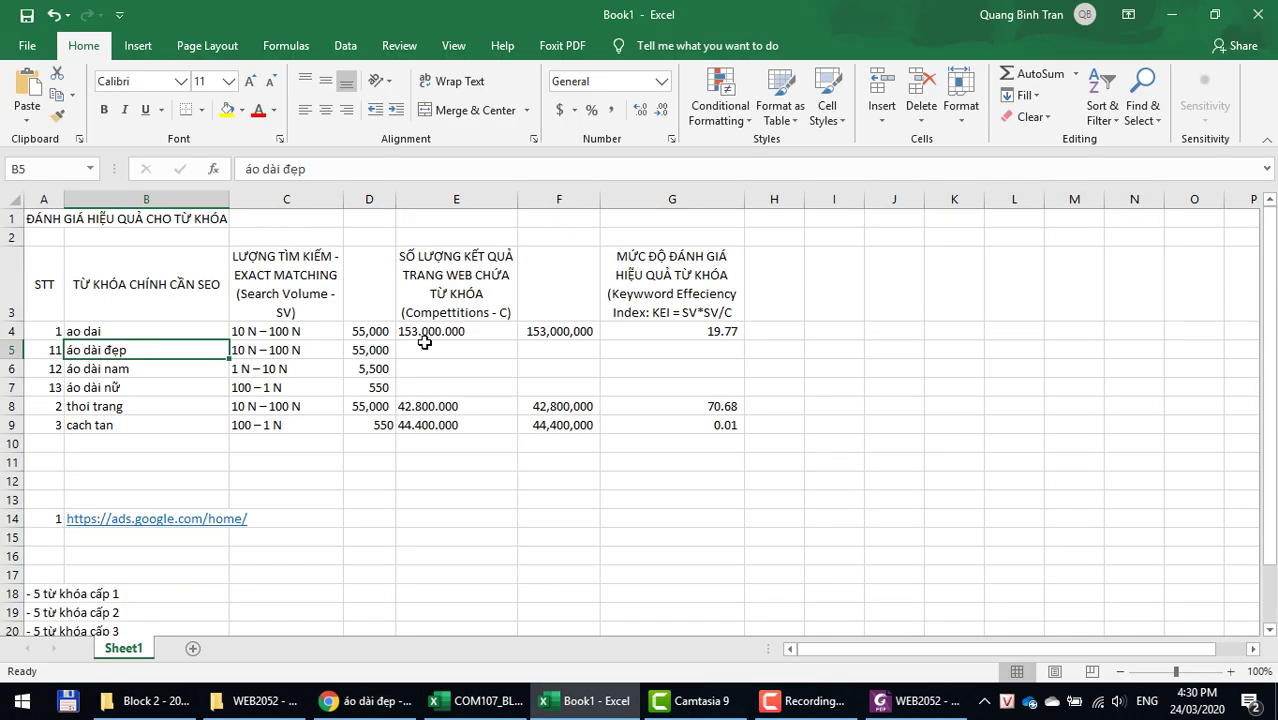
pyautogui.hotkey('alt', 'Tab')
# Step: Paste the count into E5 and F5, removing F5's dots to make 84,900,000
pyautogui.rightClick(447, 347)
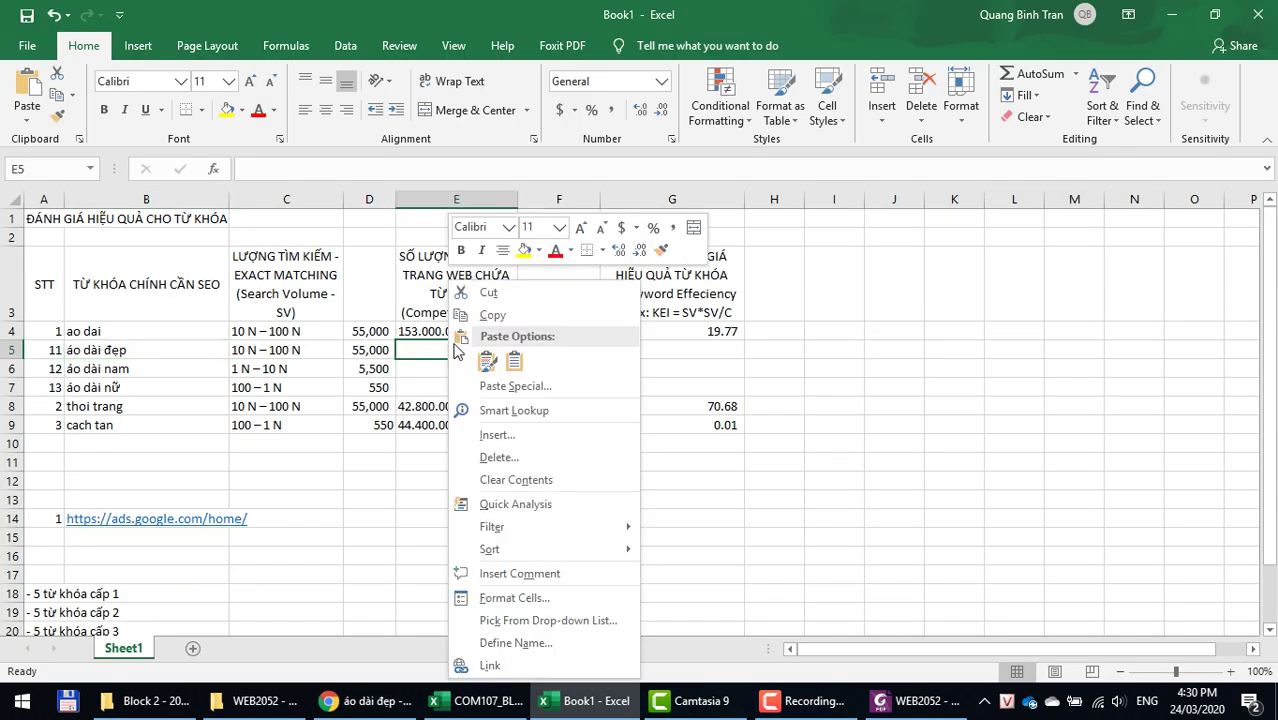
pyautogui.click(519, 367)
pyautogui.click(556, 355)
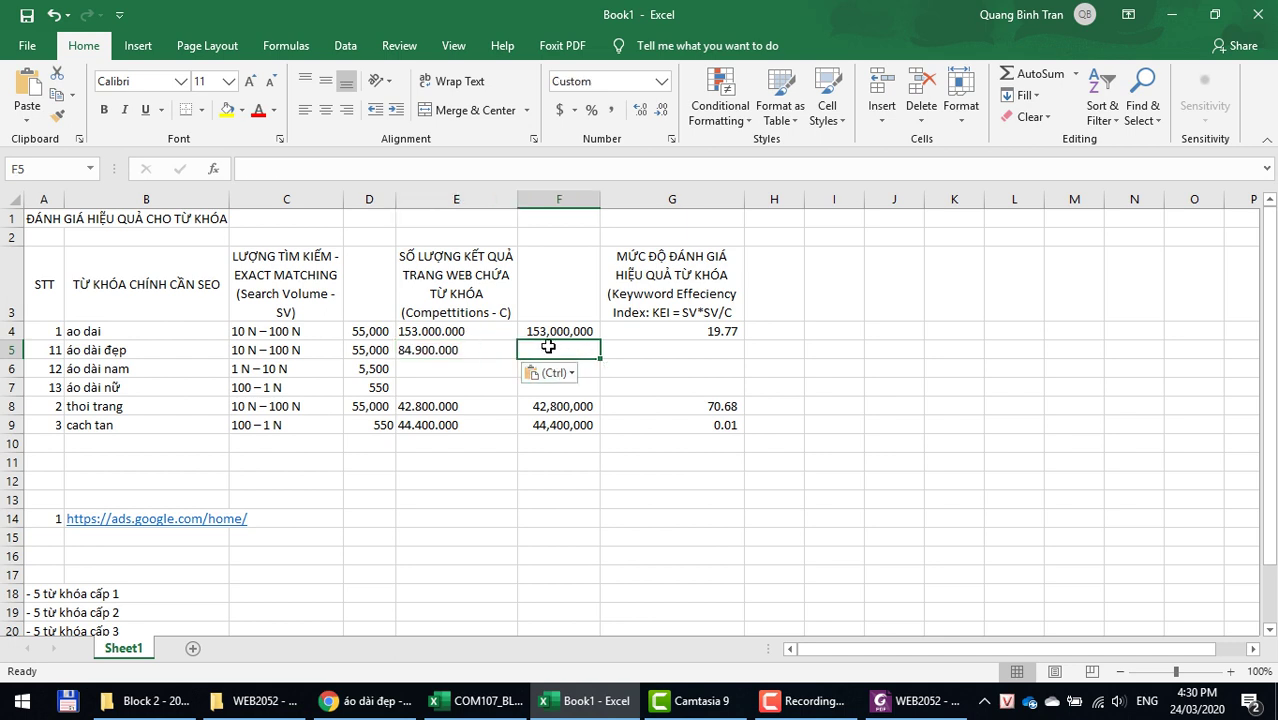
pyautogui.rightClick(546, 350)
pyautogui.click(615, 366)
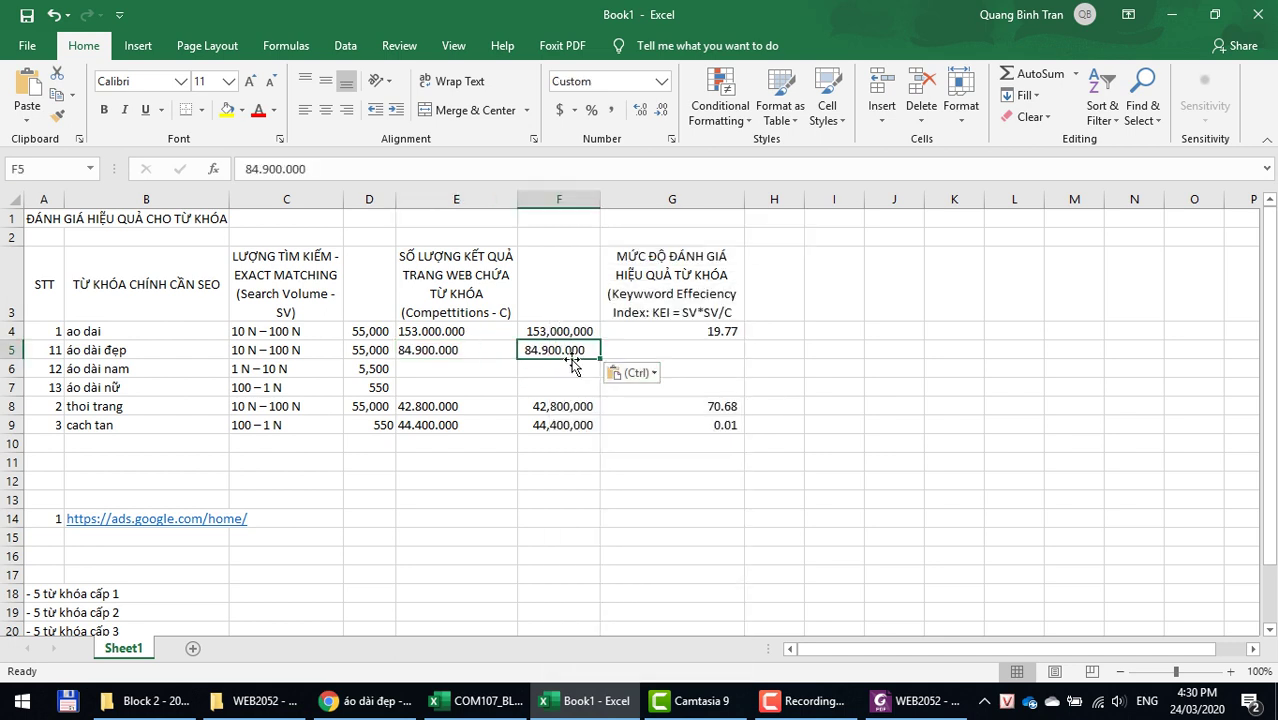
pyautogui.doubleClick(543, 350)
pyautogui.press('BackSpace')
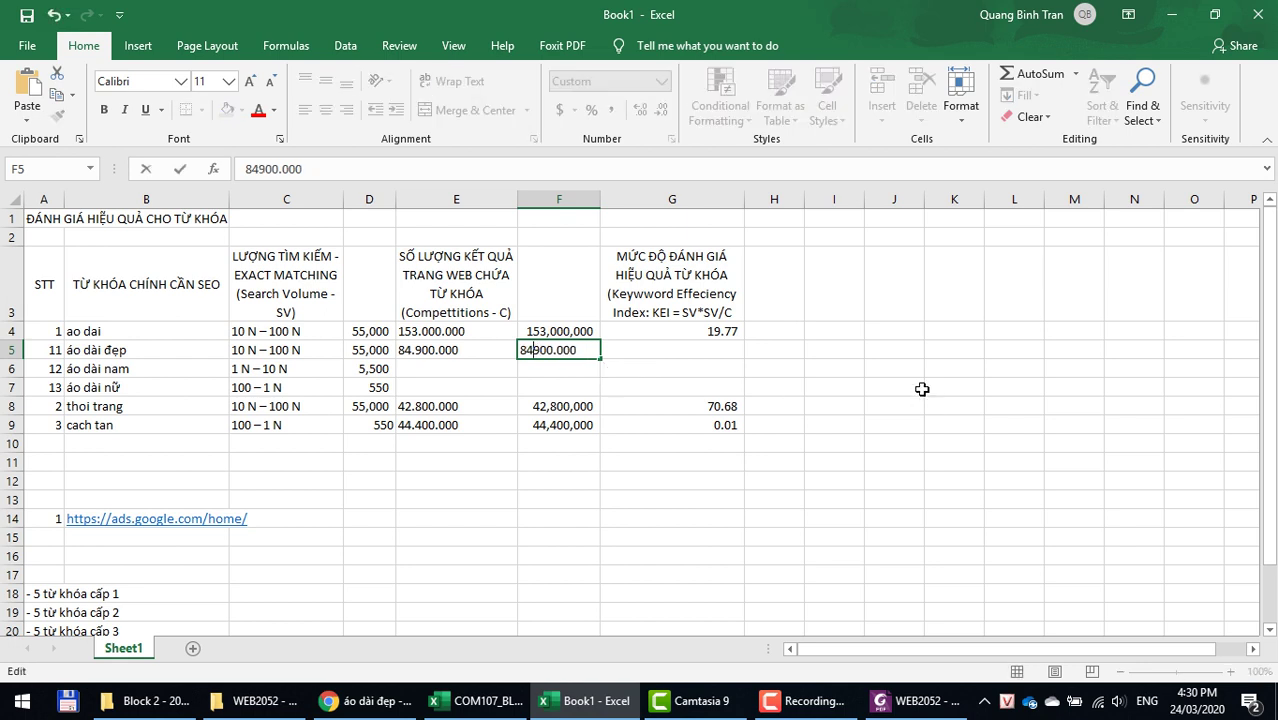
pyautogui.press('BackSpace')
pyautogui.press('Return')
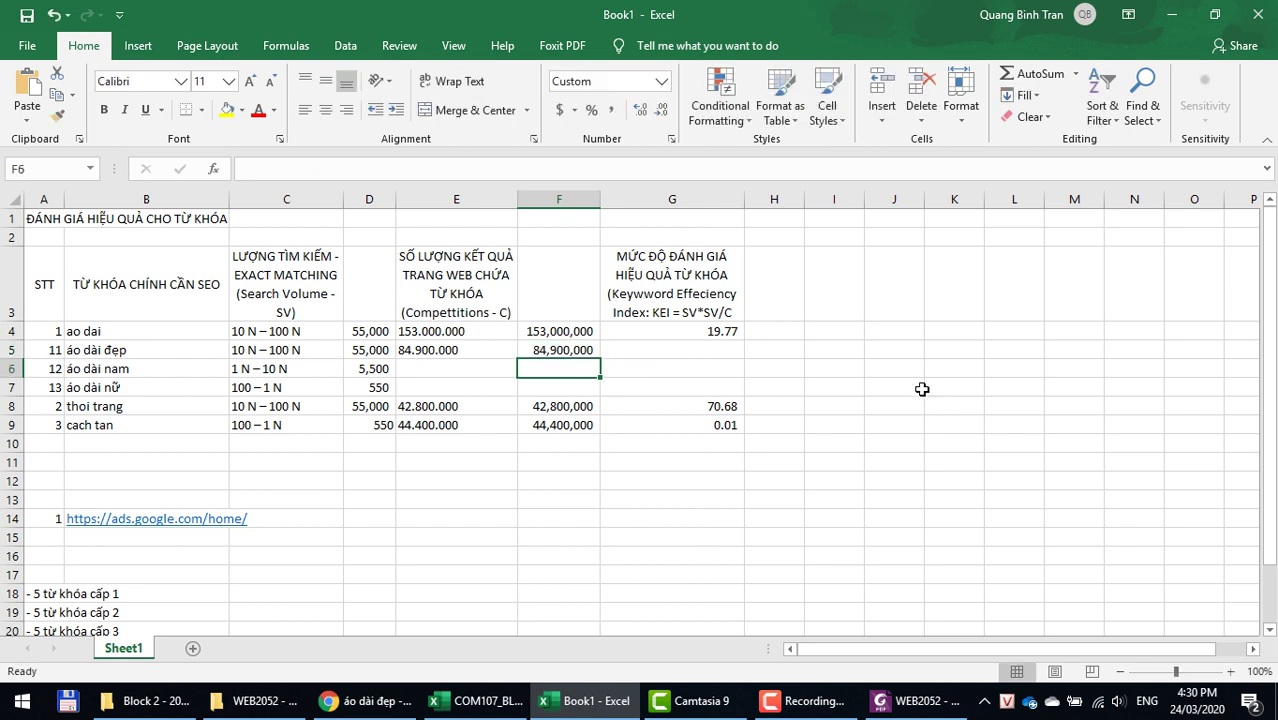
# Step: Fill G4's KEI formula down into G5, giving 35.63
pyautogui.press('Up')
pyautogui.press('Right')
pyautogui.hotkey('ctrl', 'd')
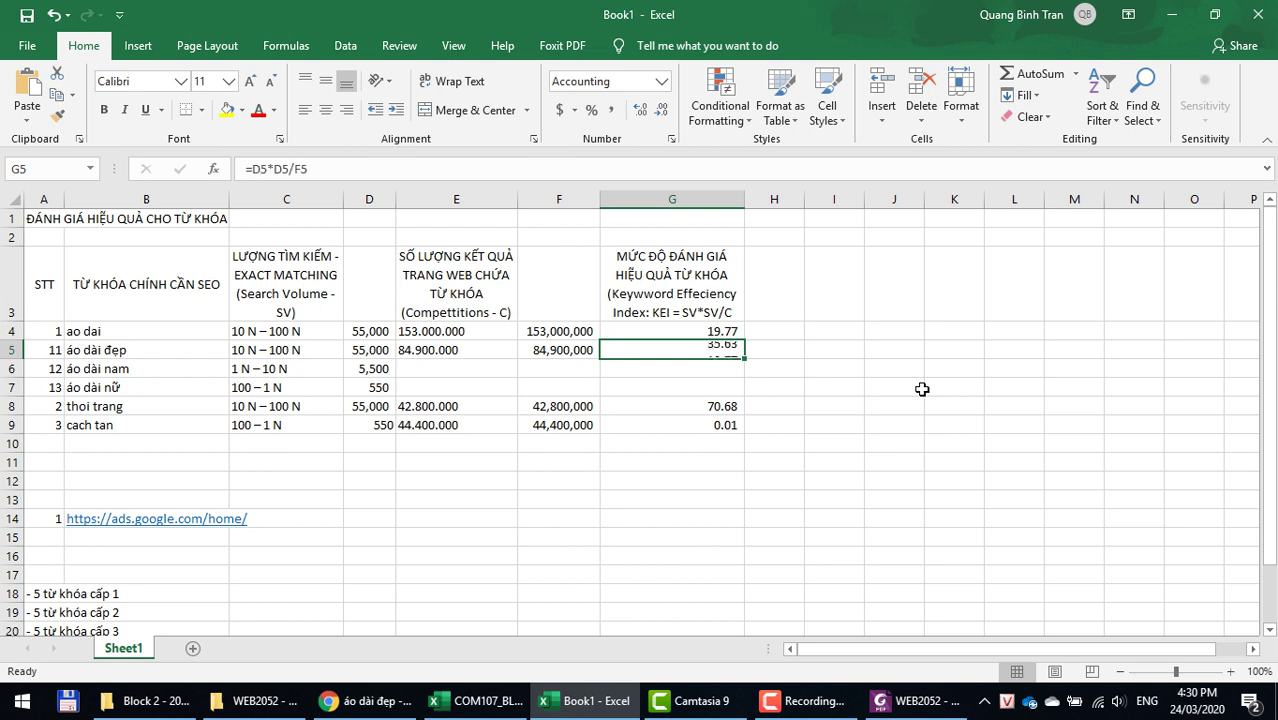
pyautogui.press('Down')
pyautogui.press('Left')
pyautogui.press('Left')
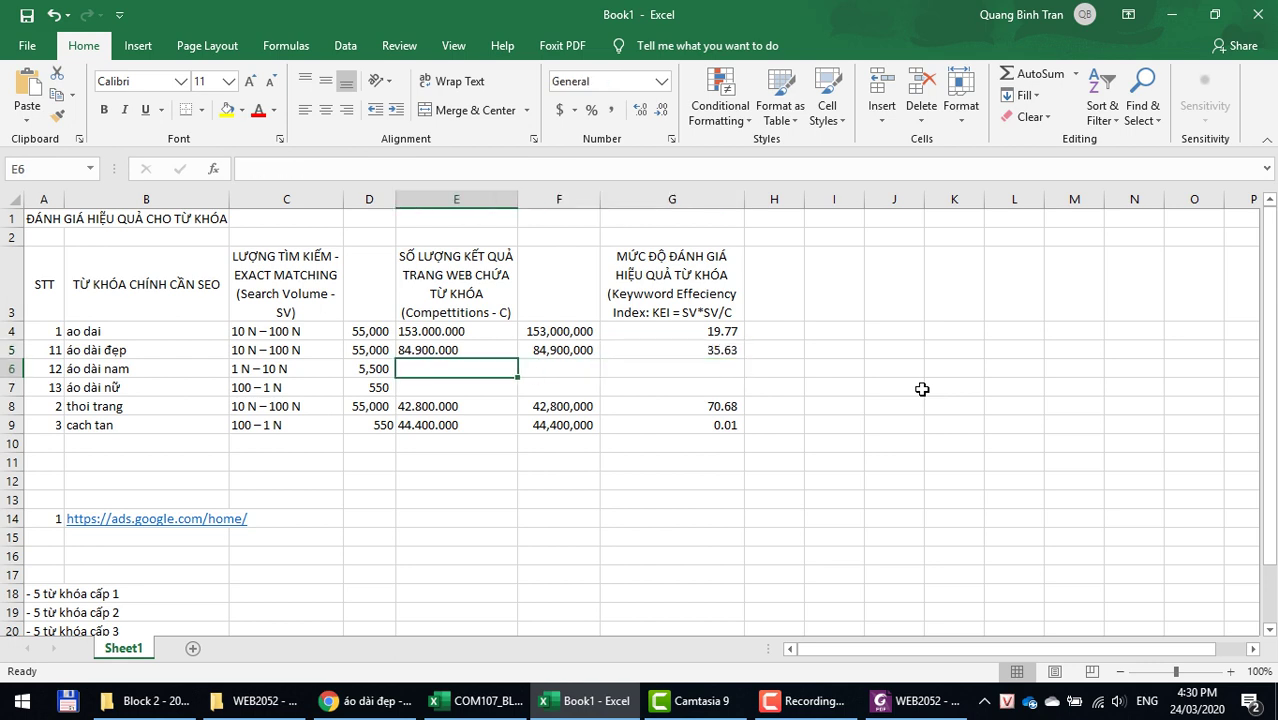
pyautogui.press('Left')
pyautogui.press('Right')
pyautogui.press('Left')
pyautogui.press('Right')
pyautogui.click(91, 369)
# Step: Search Google for áo dài nam and copy its 89.600.000 result count
pyautogui.hotkey('ctrl', 'c')
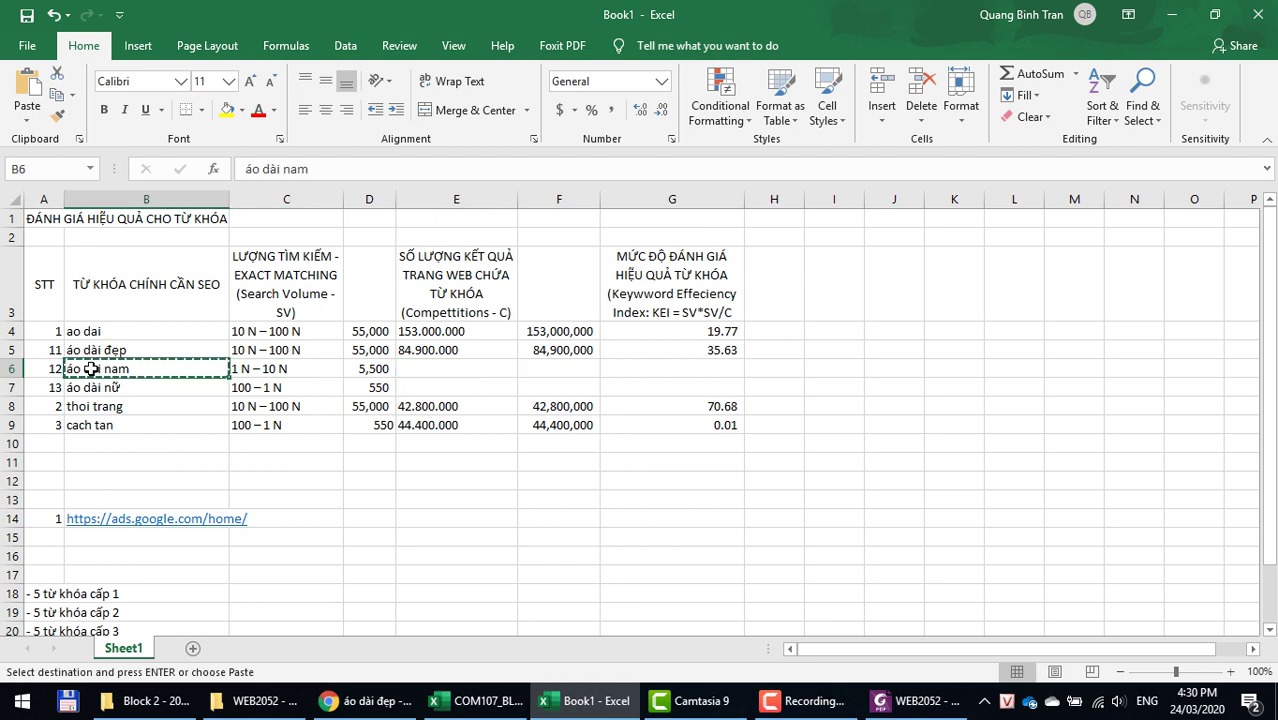
pyautogui.click(340, 700)
pyautogui.click(328, 134)
pyautogui.hotkey('ctrl', 'a')
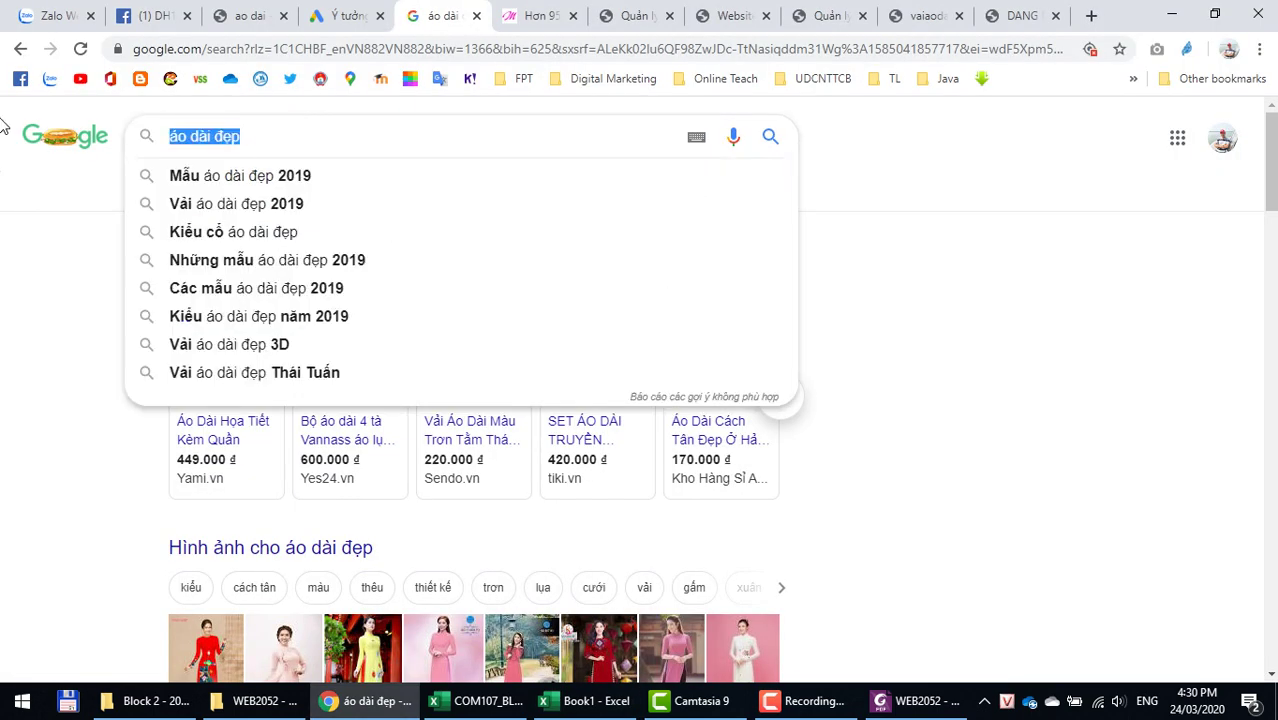
pyautogui.hotkey('ctrl', 'v')
pyautogui.press('Return')
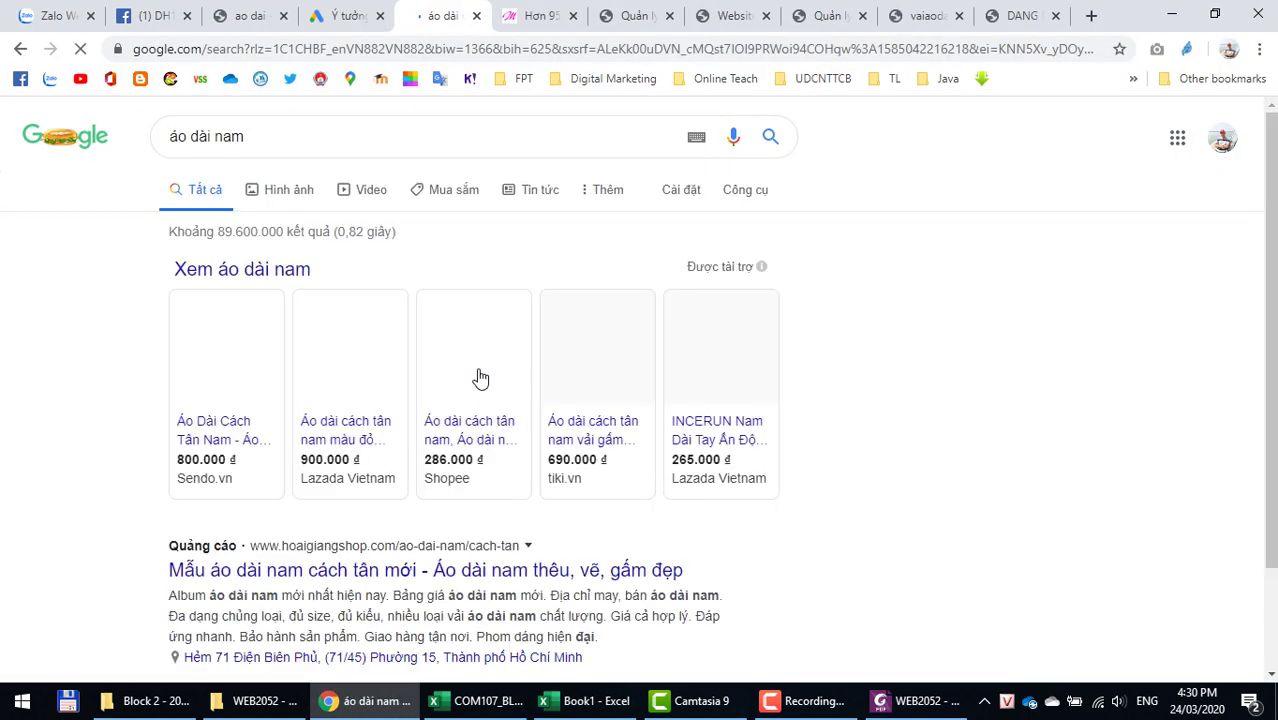
pyautogui.moveTo(218, 232); pyautogui.dragTo(282, 247)
pyautogui.hotkey('alt', 'Tab')
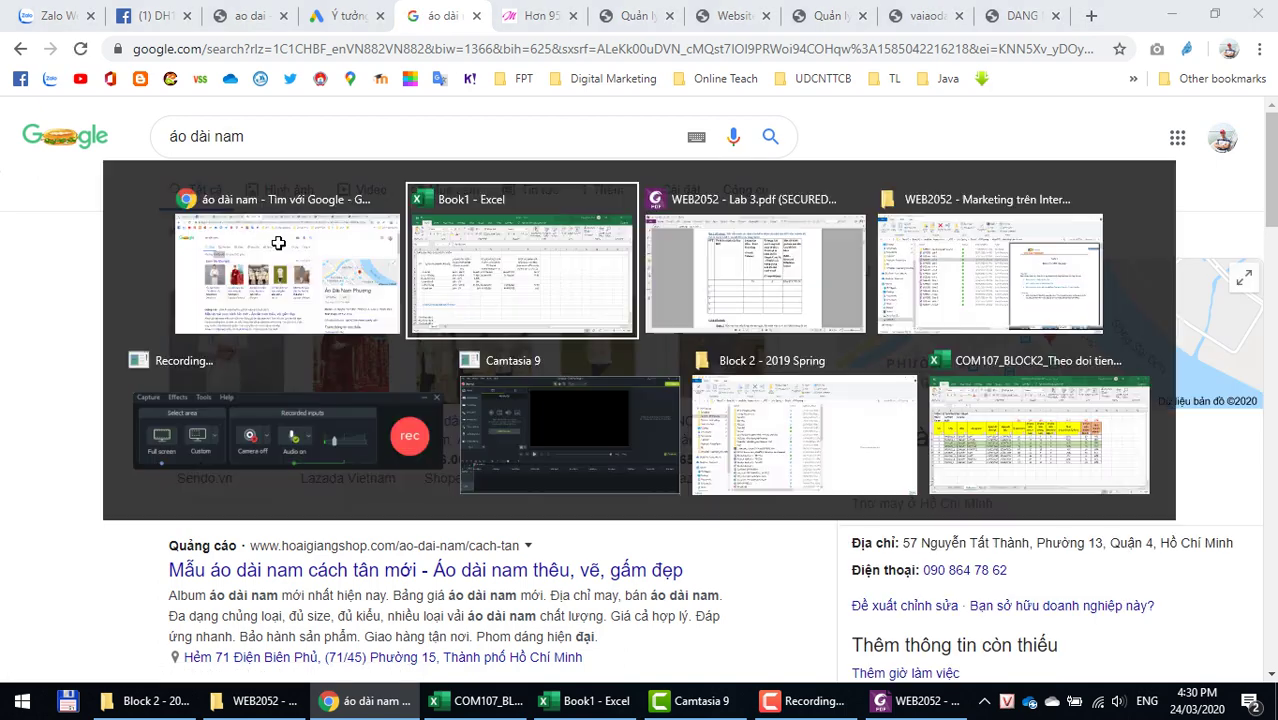
# Step: Paste the count into E6 and F6, make F6 89,600,000, and fill G6's KEI (0.34)
pyautogui.click(421, 366)
pyautogui.rightClick(421, 366)
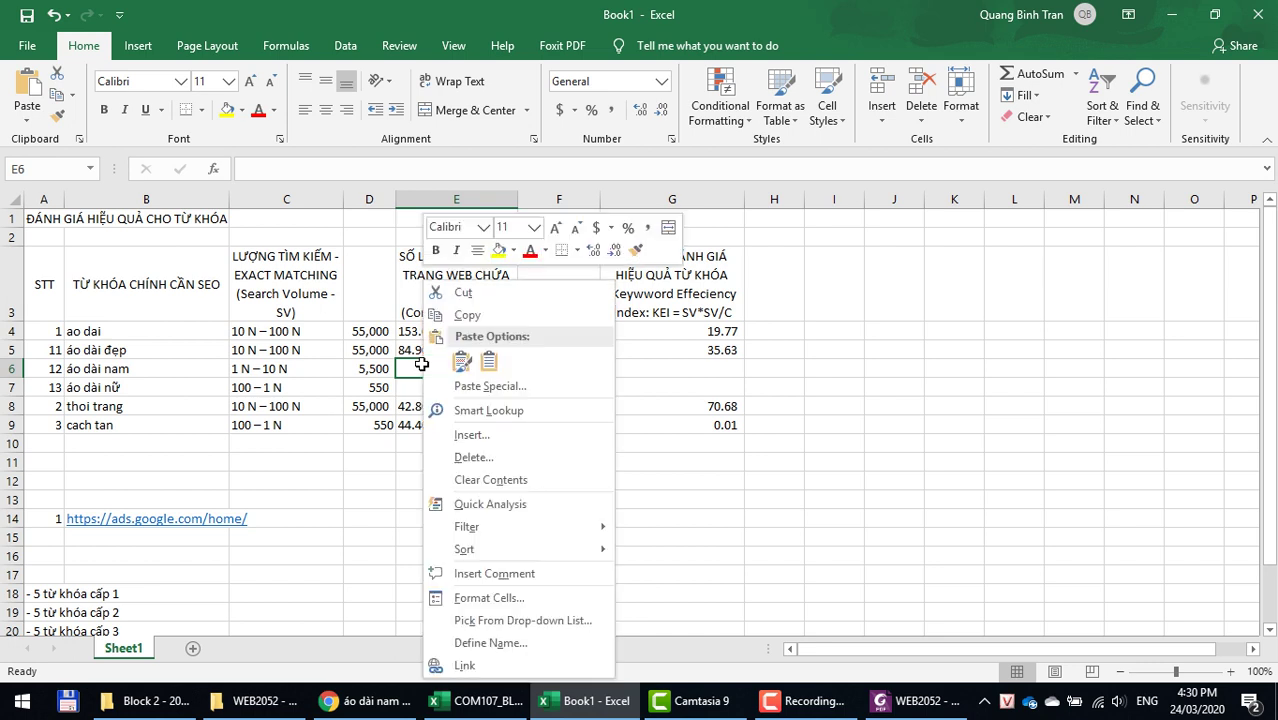
pyautogui.click(480, 371)
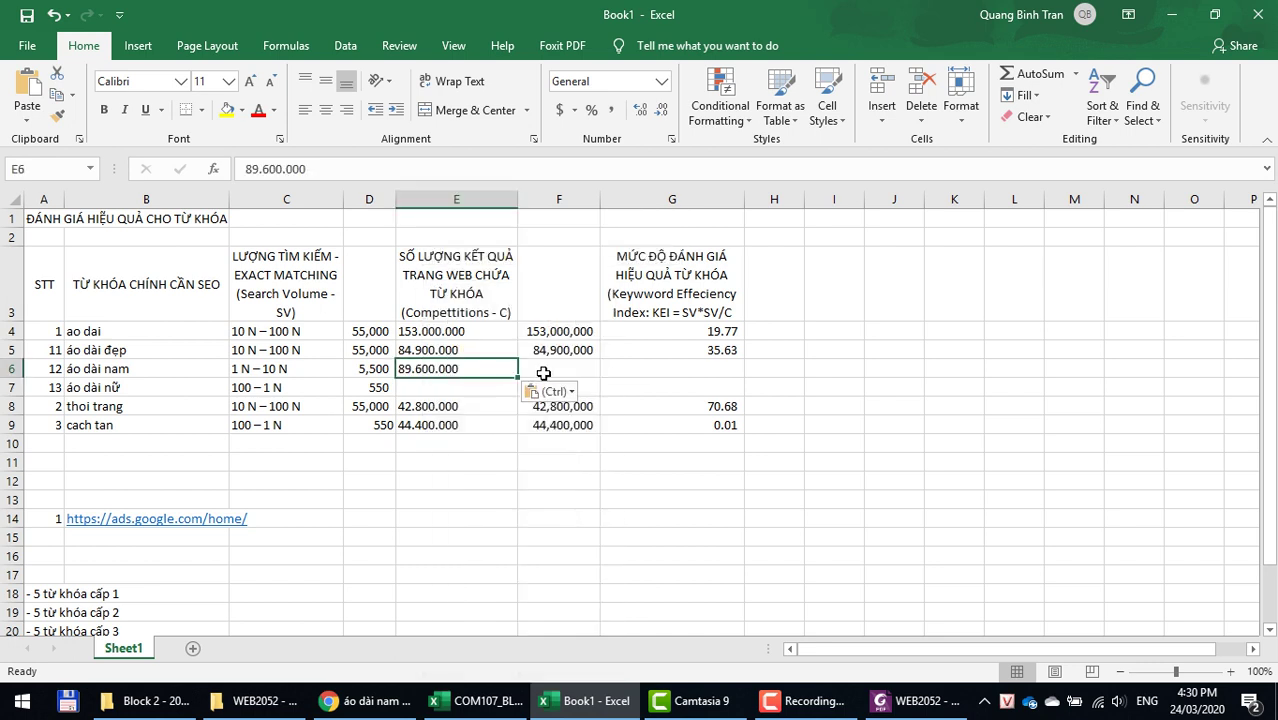
pyautogui.click(559, 368)
pyautogui.rightClick(560, 367)
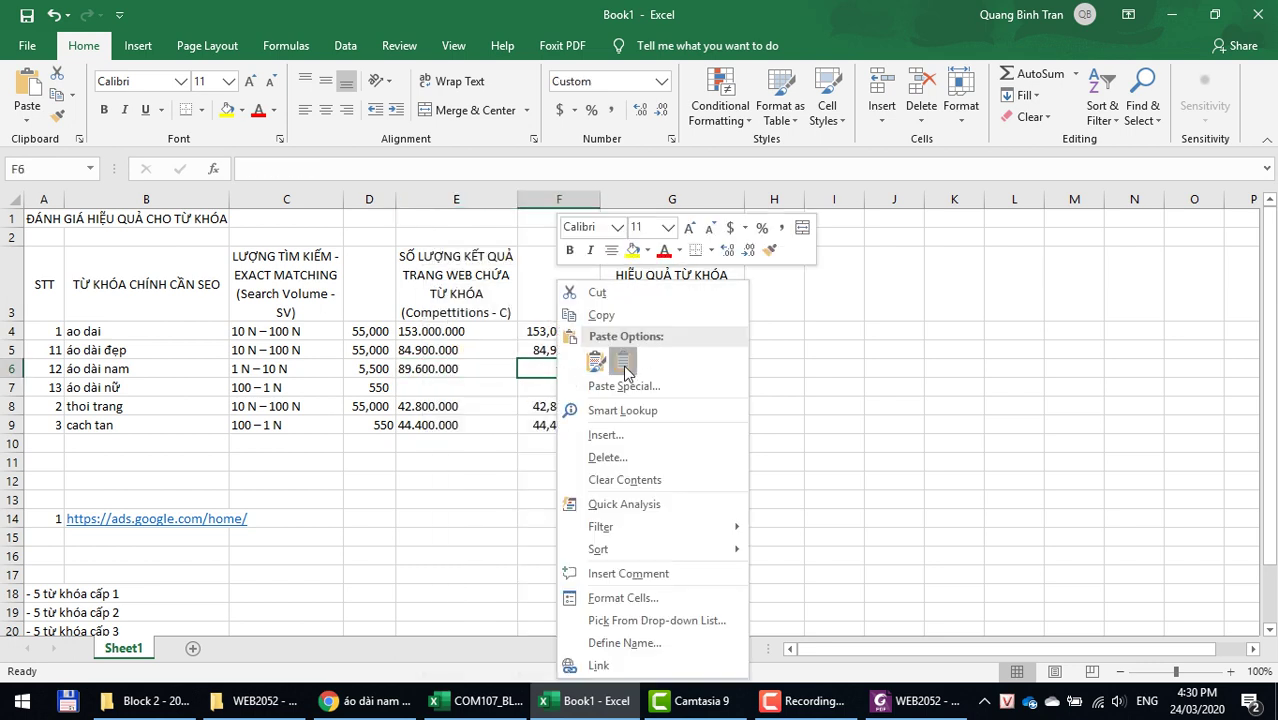
pyautogui.click(596, 362)
pyautogui.doubleClick(544, 368)
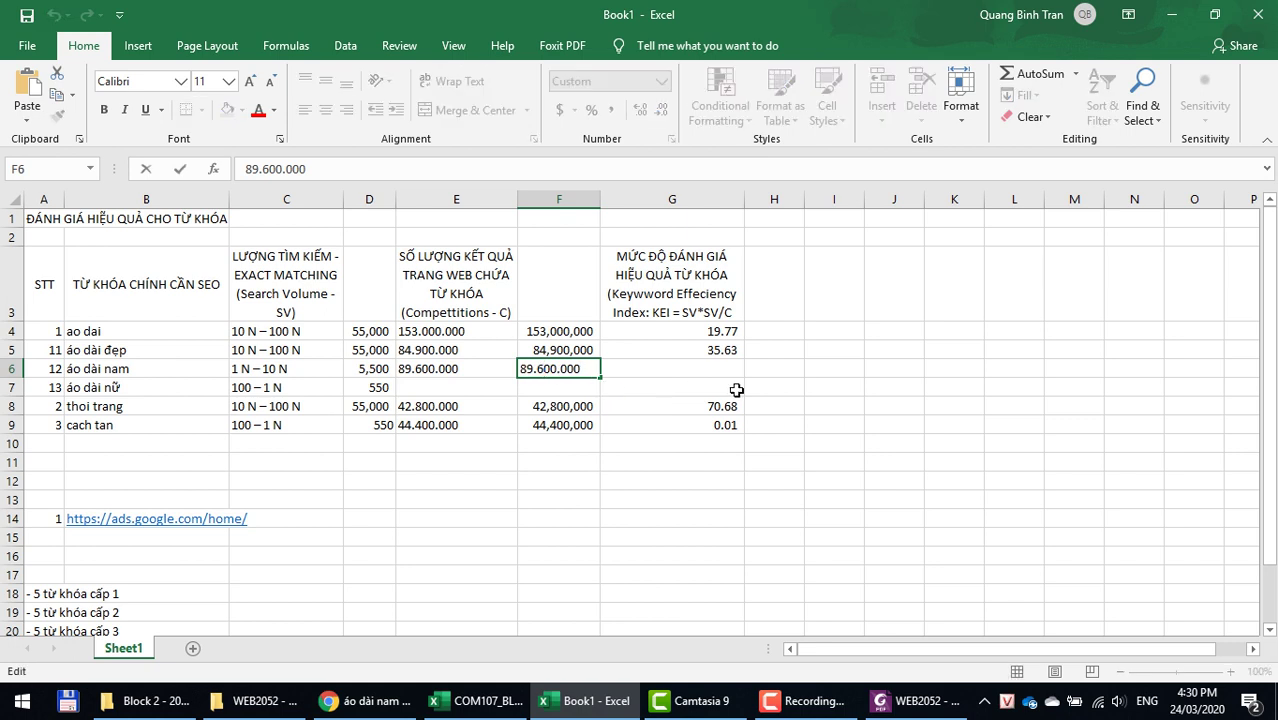
pyautogui.press('BackSpace')
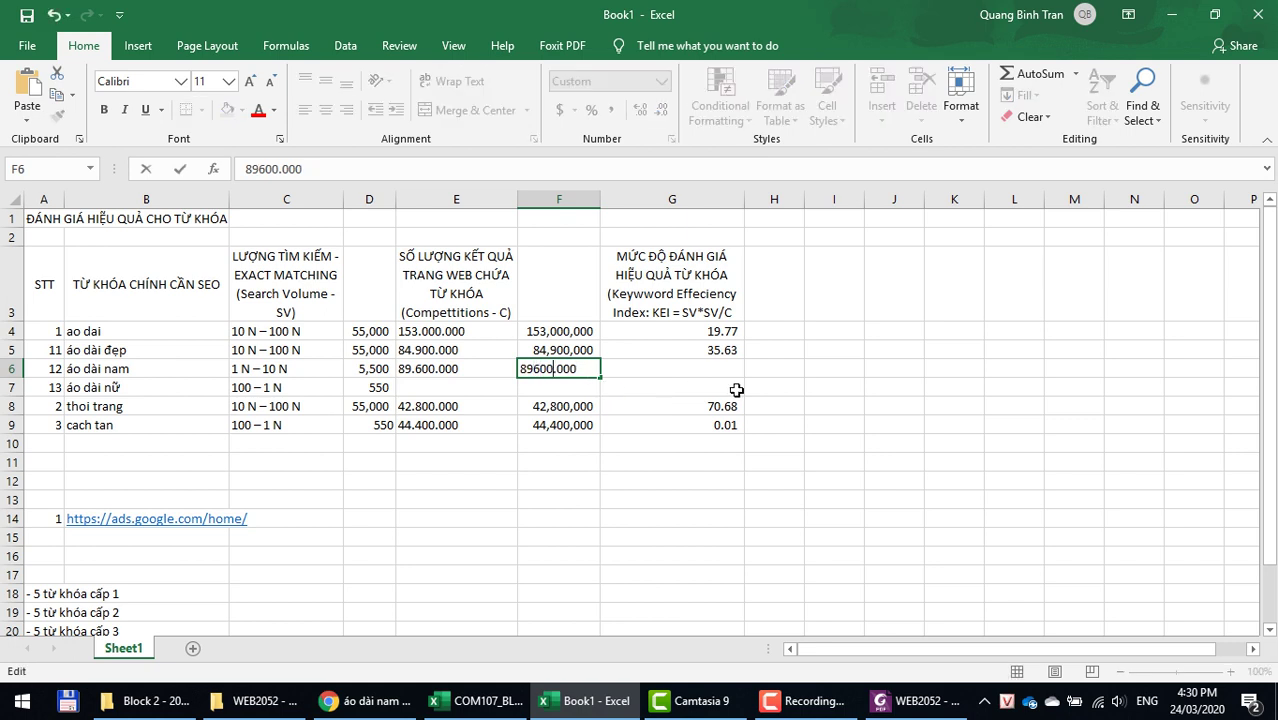
pyautogui.press('Delete')
pyautogui.press('Tab')
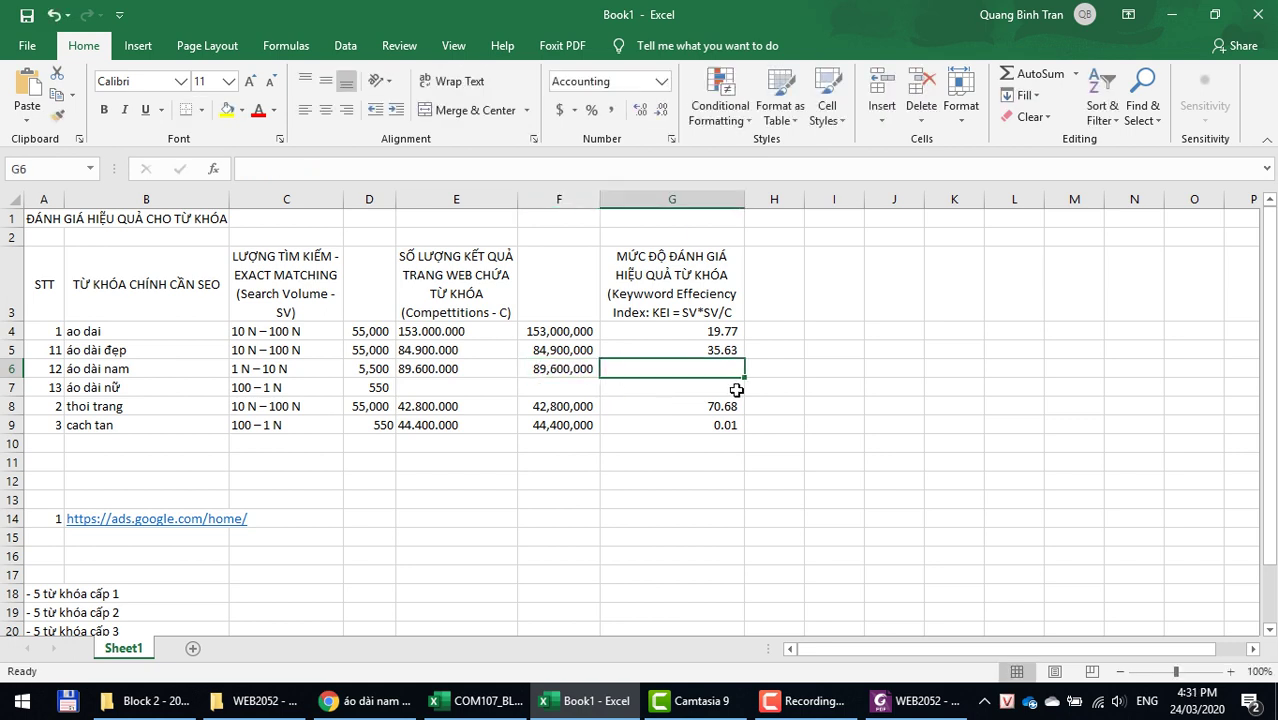
pyautogui.hotkey('ctrl', 'd')
pyautogui.click(540, 366)
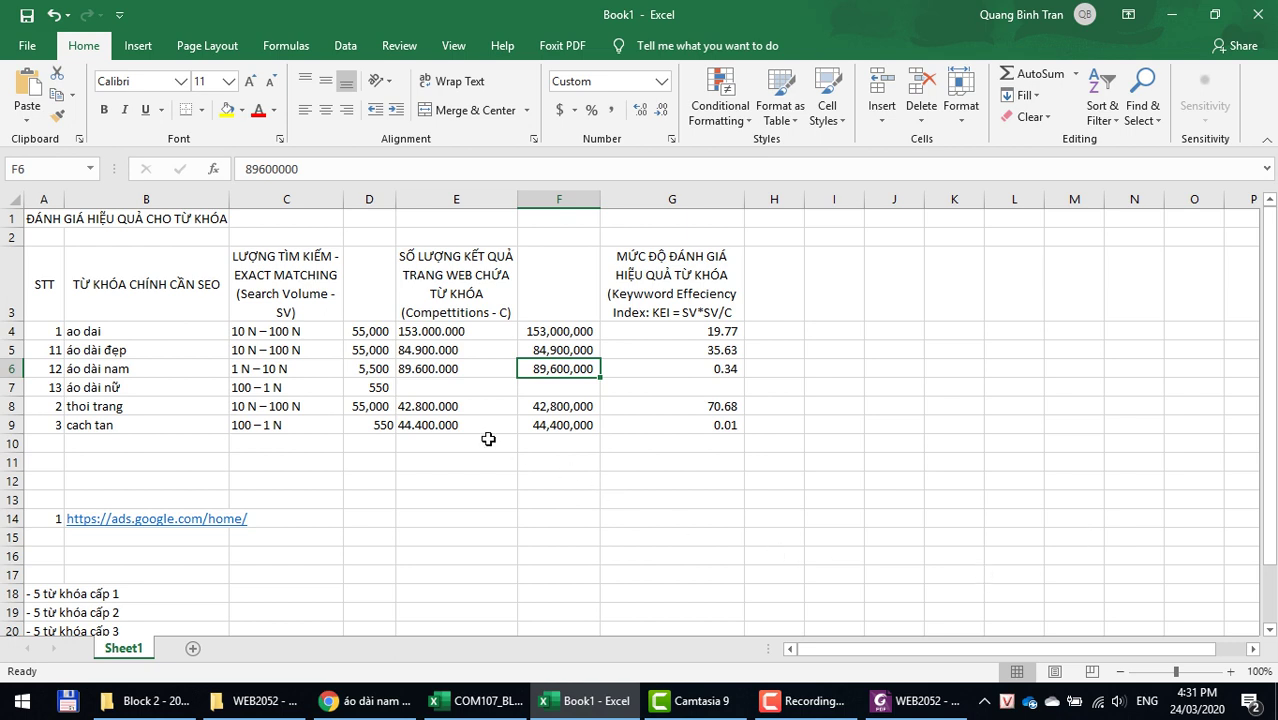
# Step: Change the Google query from áo dài nam to áo dài nữ and copy the 73.300.000 result count
pyautogui.click(358, 368)
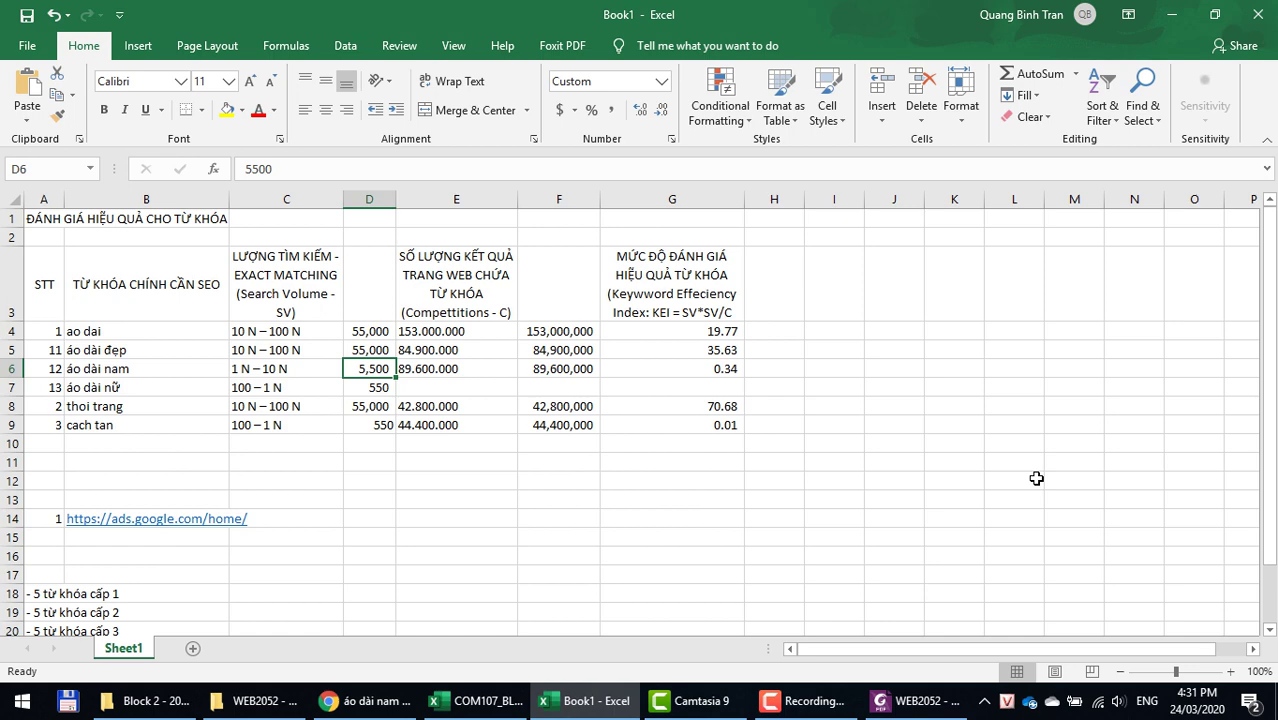
pyautogui.hotkey('alt', 'Tab')
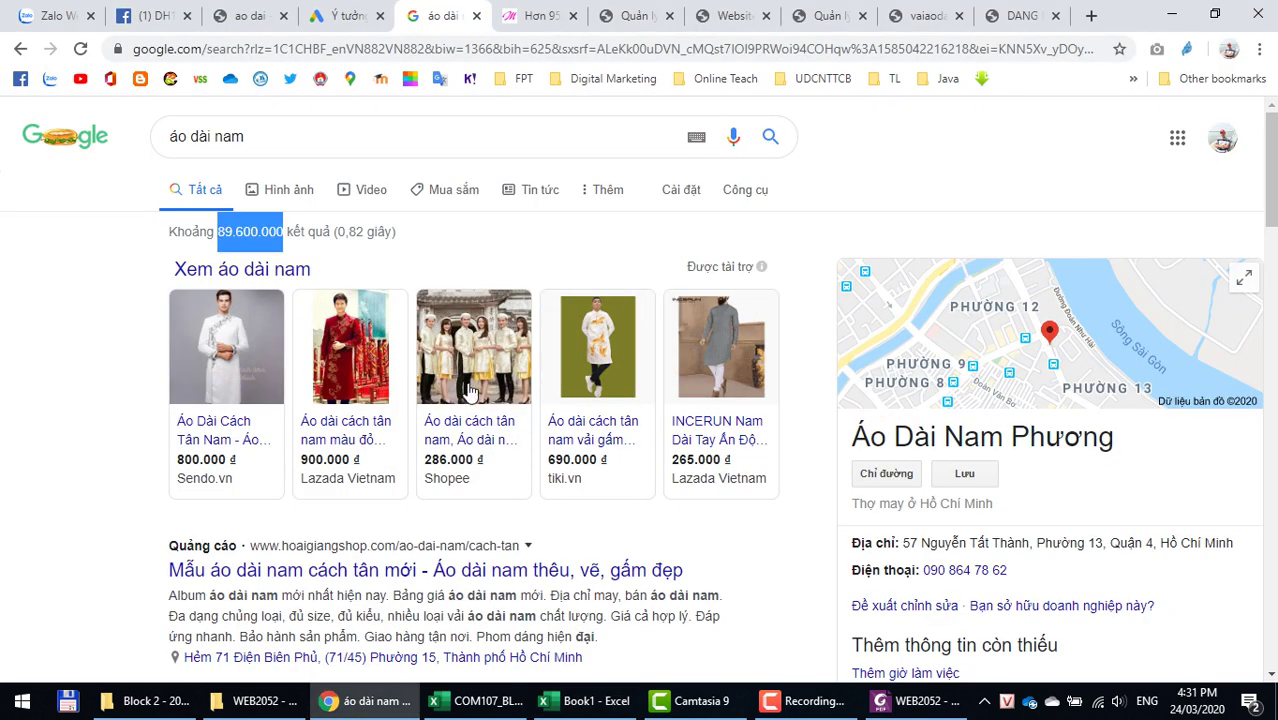
pyautogui.click(313, 138)
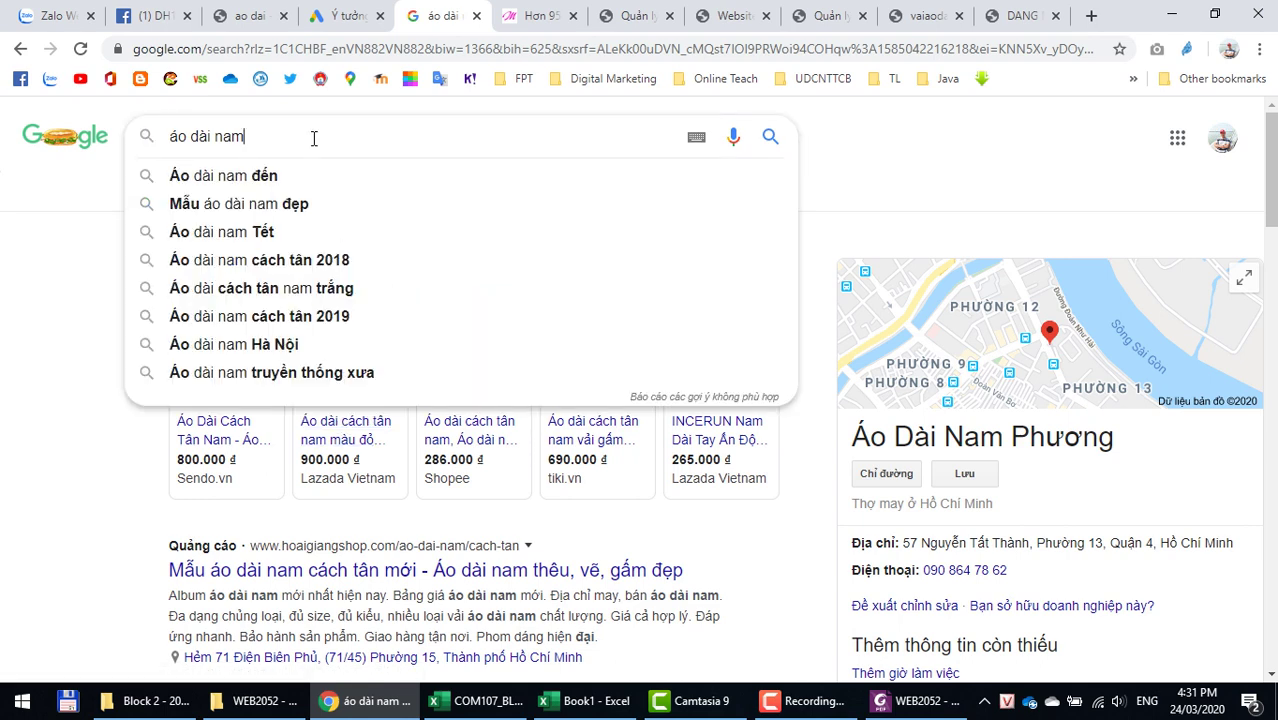
pyautogui.press('BackSpace')
pyautogui.press('BackSpace')
pyautogui.press('BackSpace')
pyautogui.write('nữ')
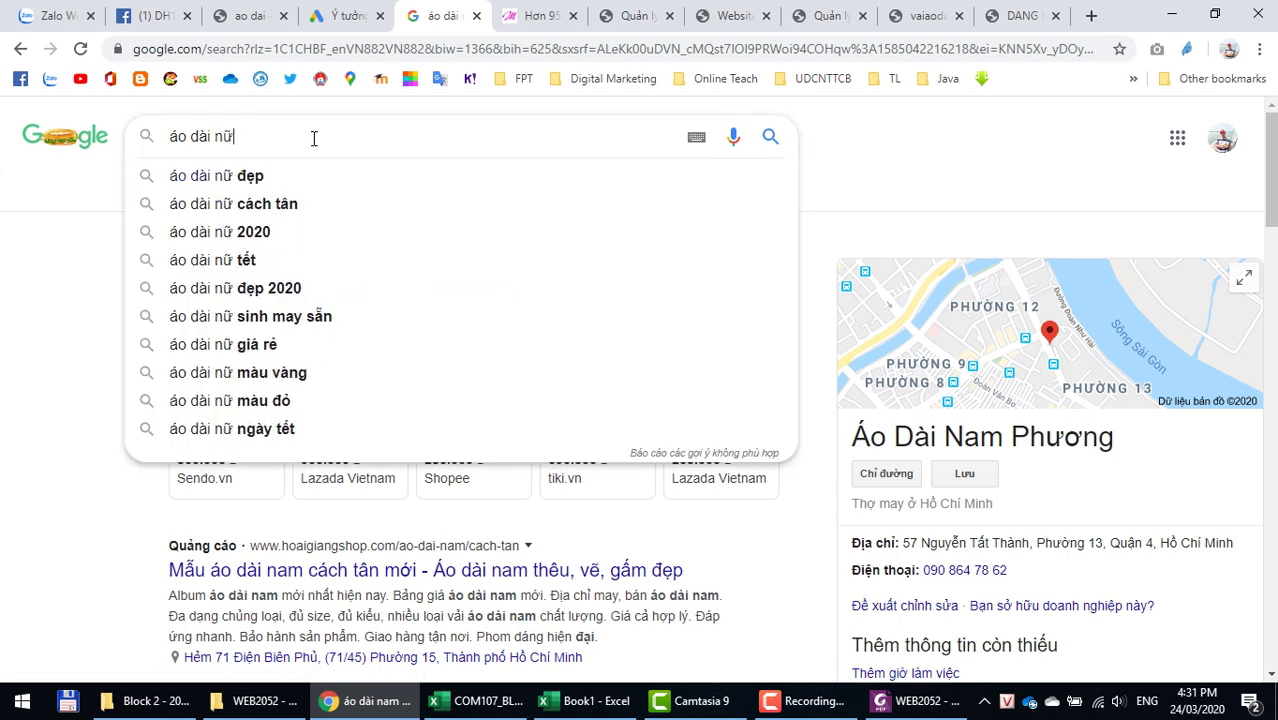
pyautogui.press('Return')
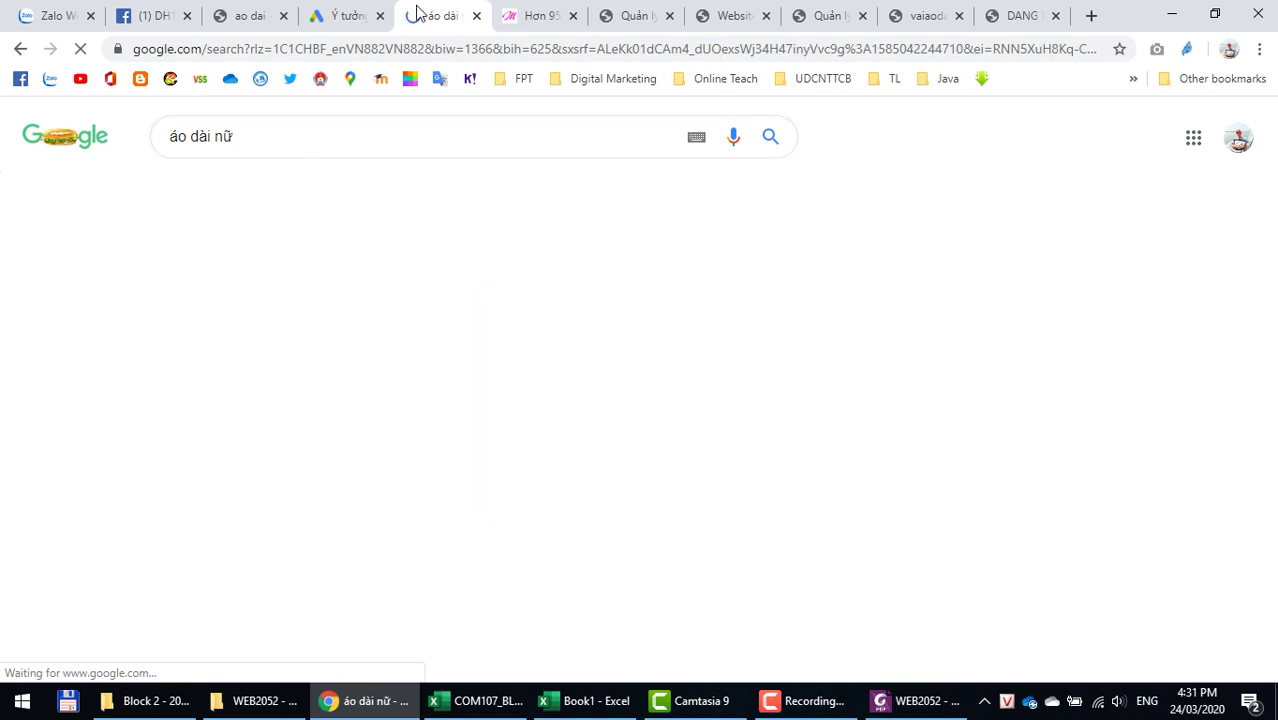
pyautogui.moveTo(217, 231); pyautogui.dragTo(288, 231)
pyautogui.hotkey('ctrl', 'c')
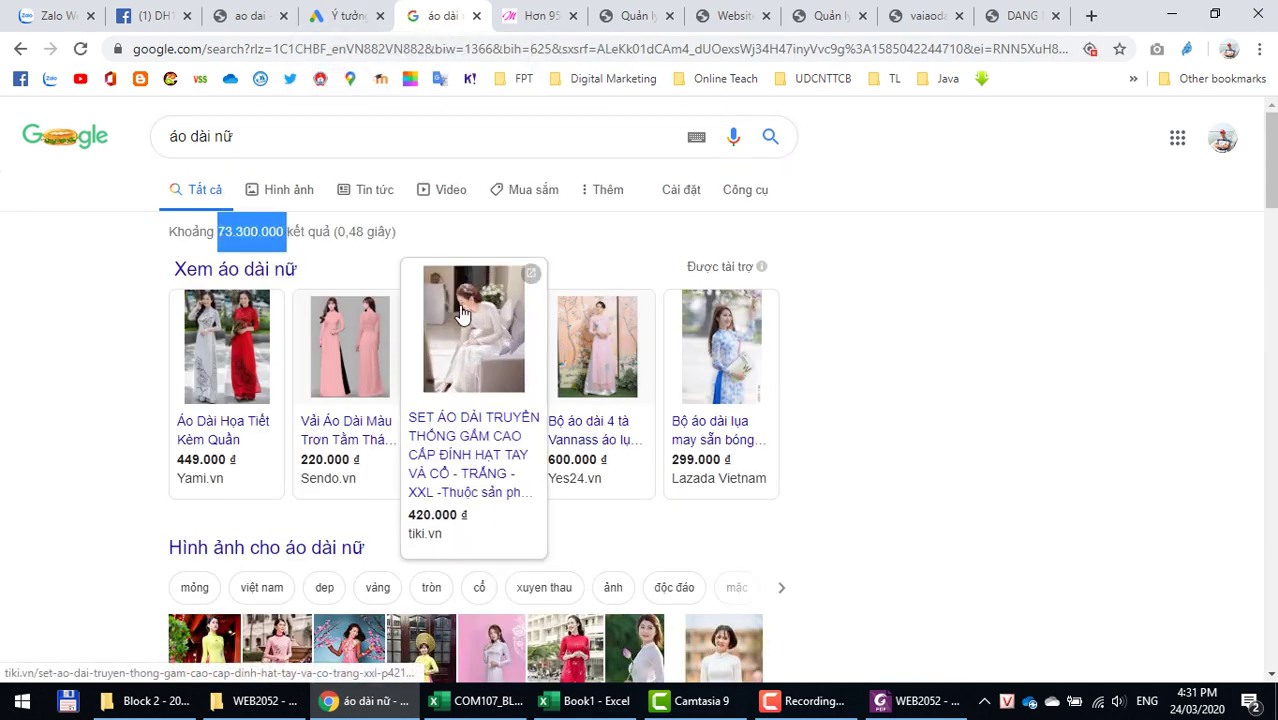
pyautogui.hotkey('alt', 'Tab')
# Step: Paste the 73.300.000 count into E7 and F7, removing F7's dots to give 73300000
pyautogui.rightClick(468, 387)
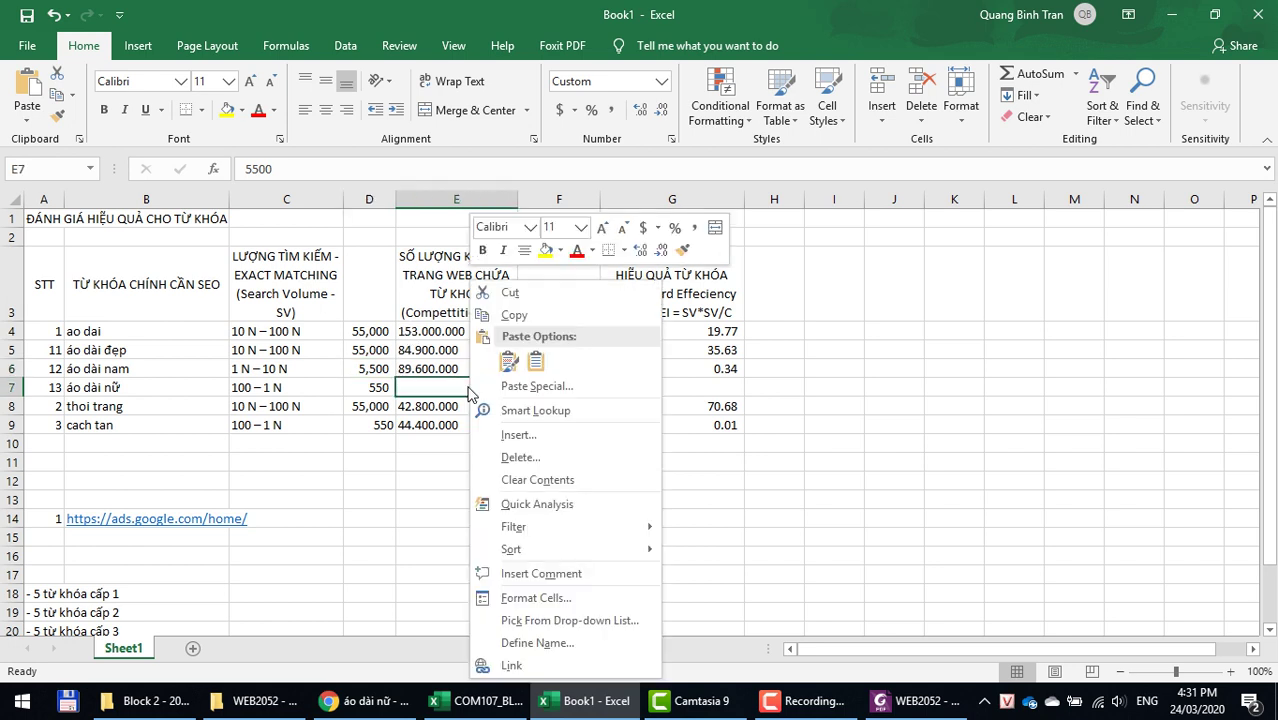
pyautogui.click(535, 361)
pyautogui.rightClick(538, 393)
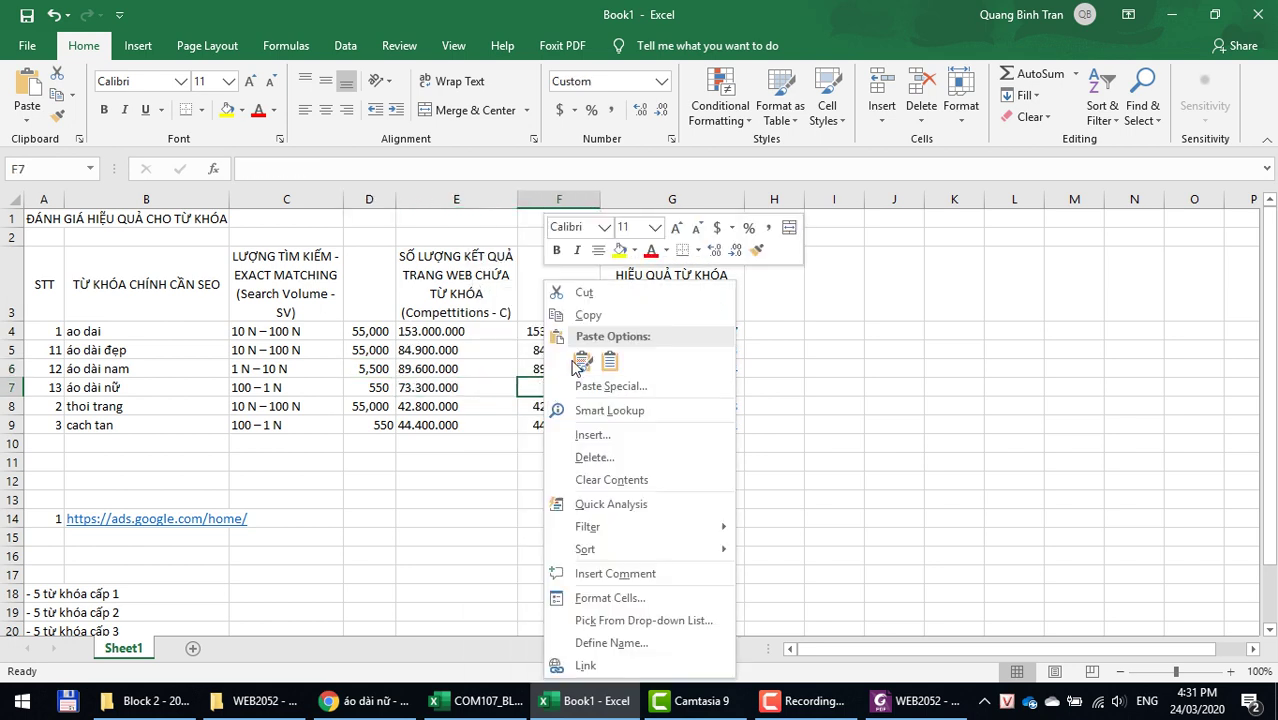
pyautogui.click(604, 358)
pyautogui.doubleClick(538, 390)
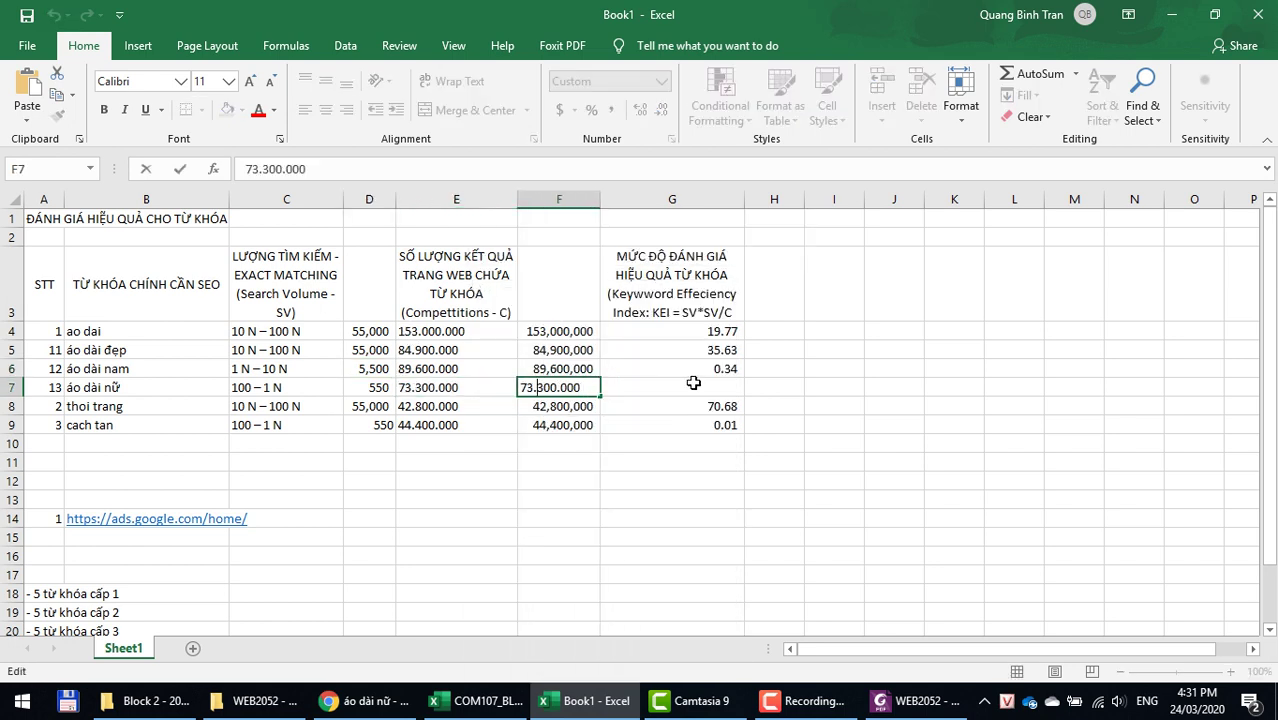
pyautogui.press('BackSpace')
pyautogui.press('Right')
pyautogui.press('Right')
pyautogui.press('Right')
pyautogui.press('Delete')
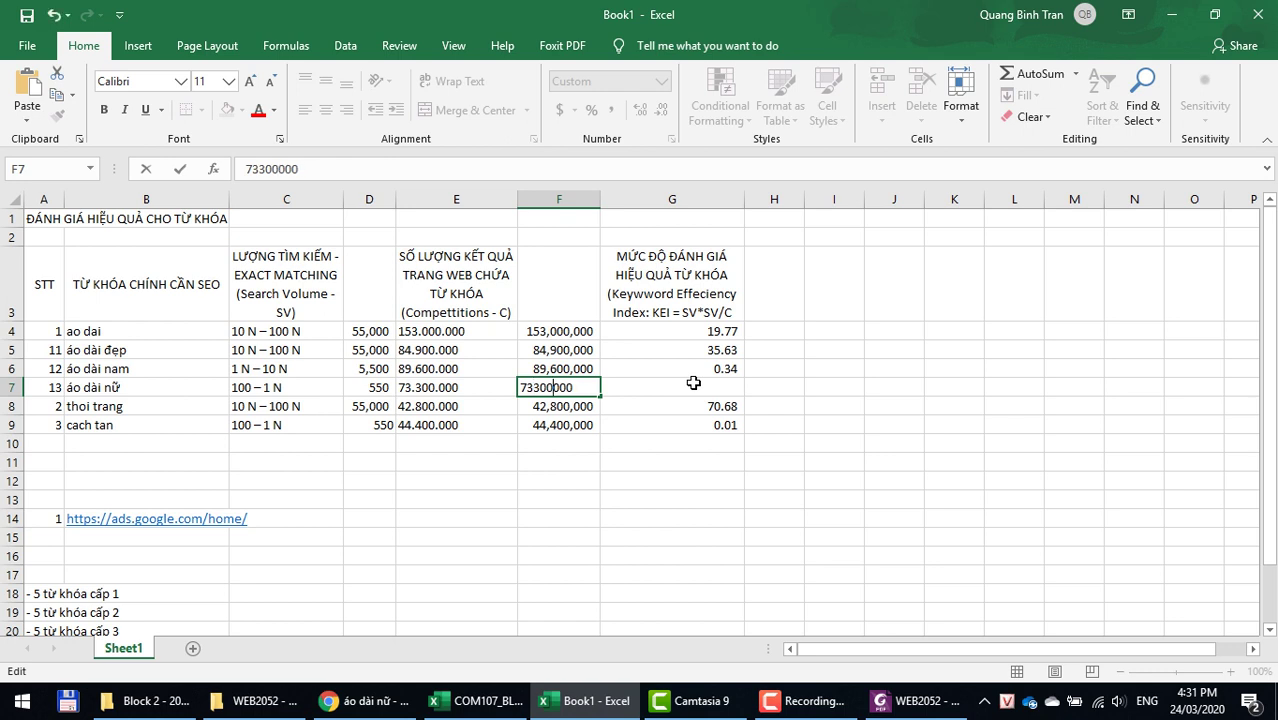
pyautogui.press('Return')
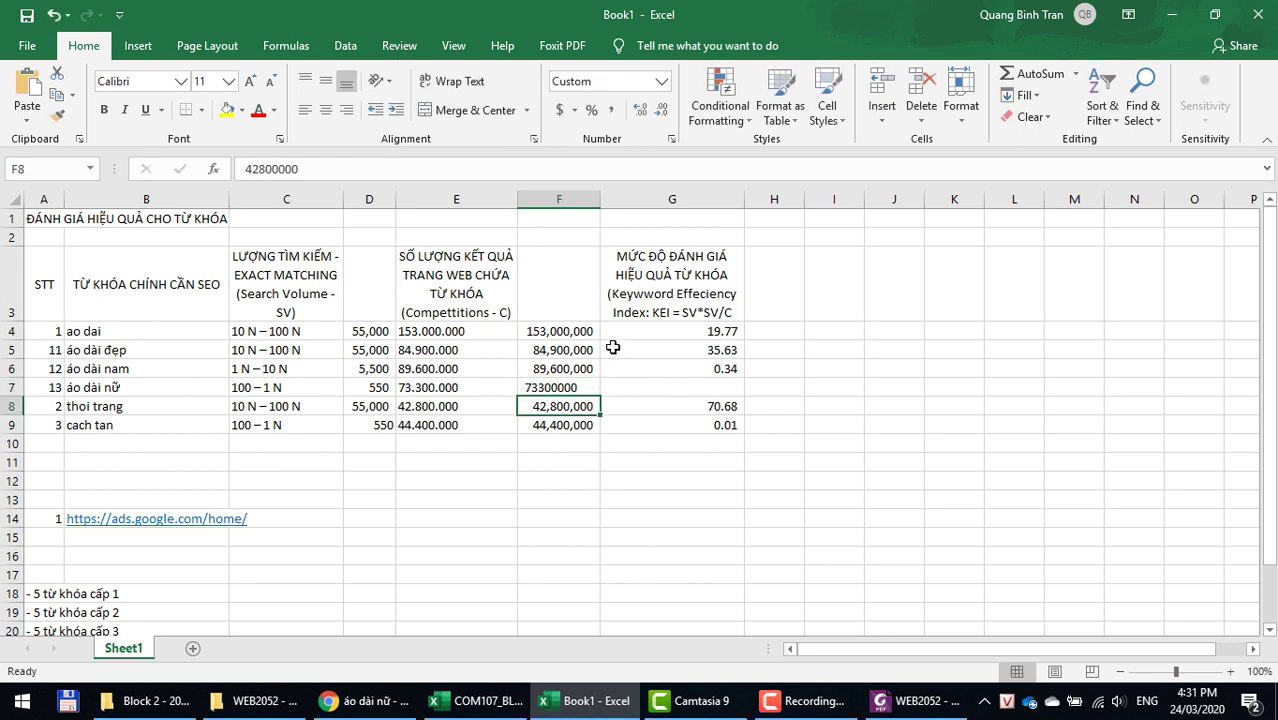
# Step: Fill the KEI formula into G7 and recommit F7 as a number, checking the 0.00 result
pyautogui.click(642, 391)
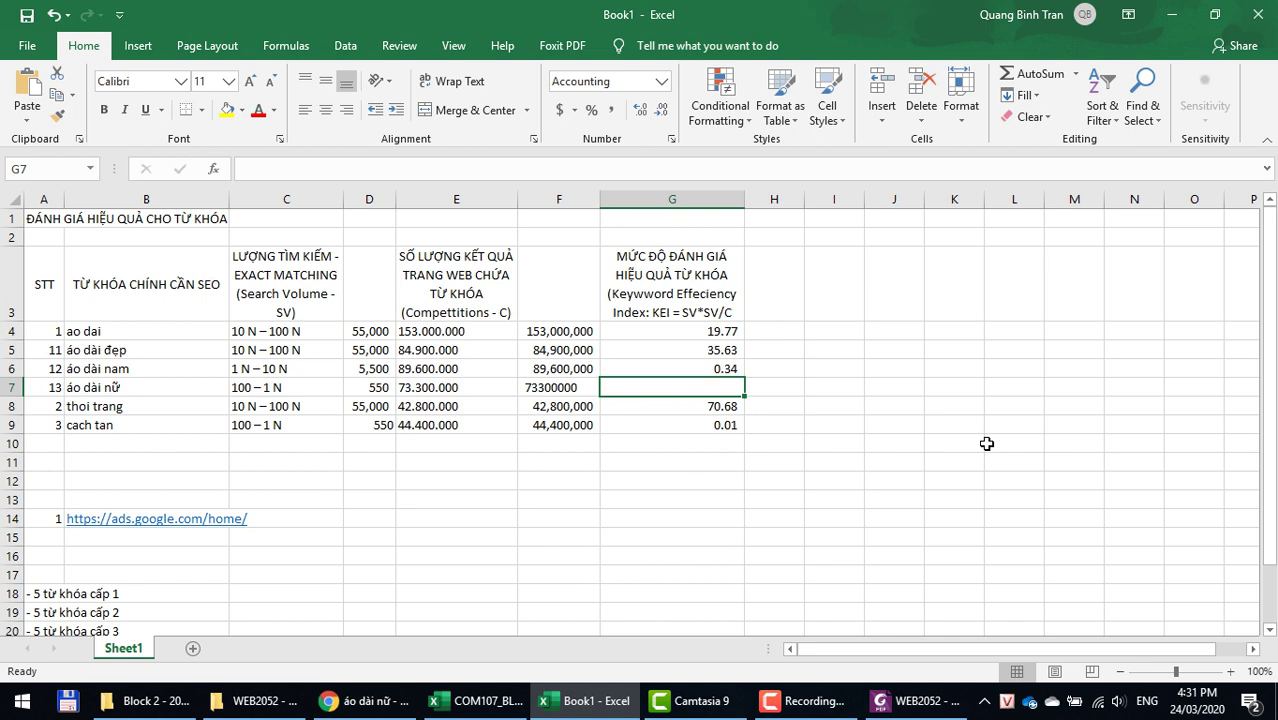
pyautogui.hotkey('ctrl', 'd')
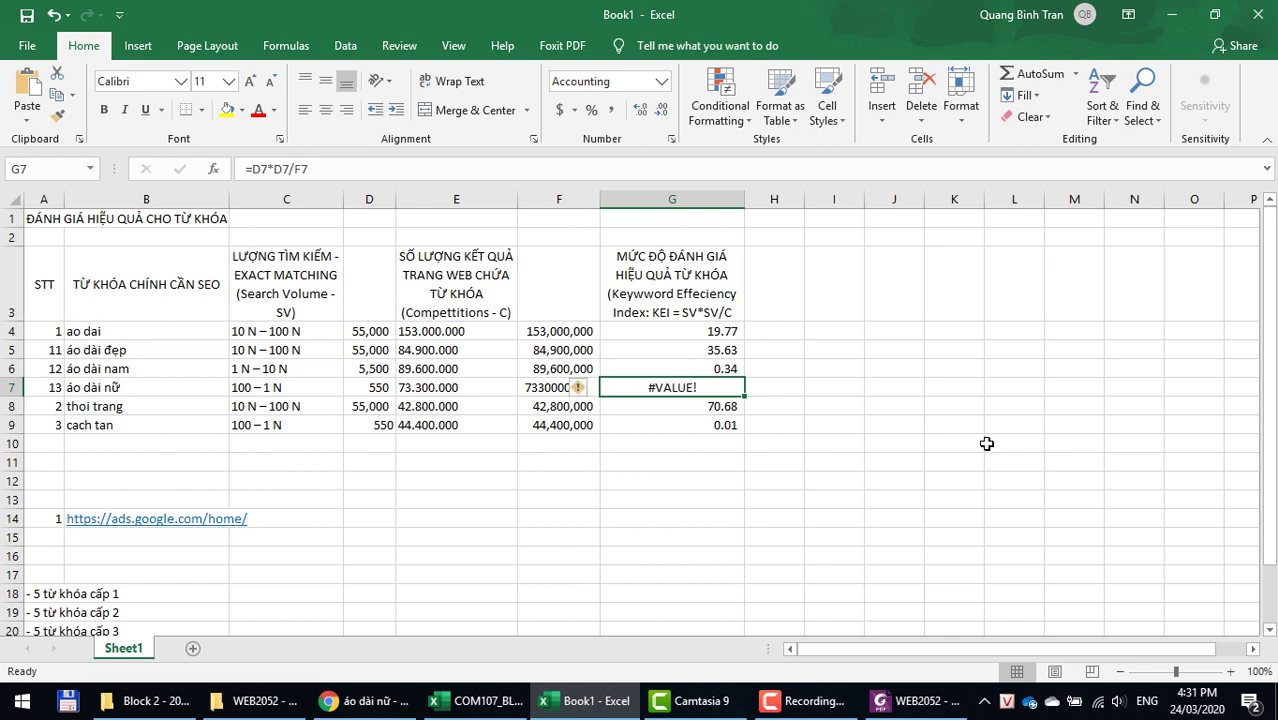
pyautogui.click(790, 406)
pyautogui.click(542, 388)
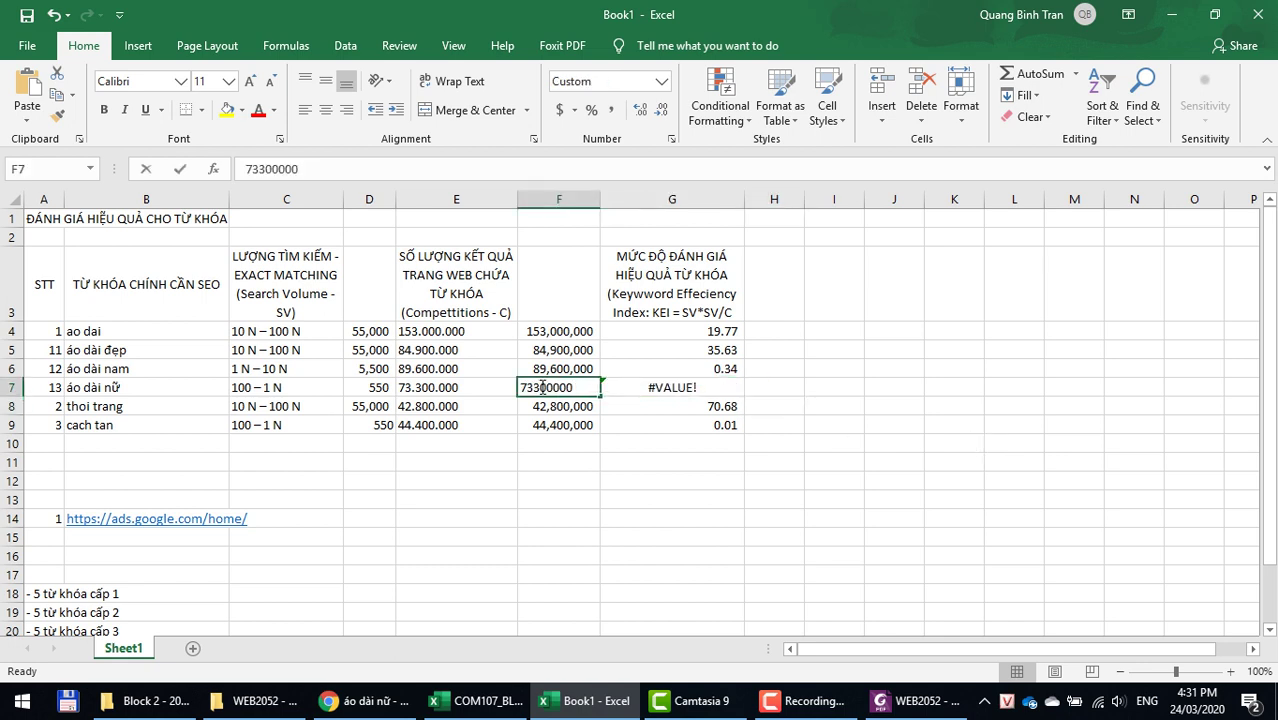
pyautogui.doubleClick(542, 388)
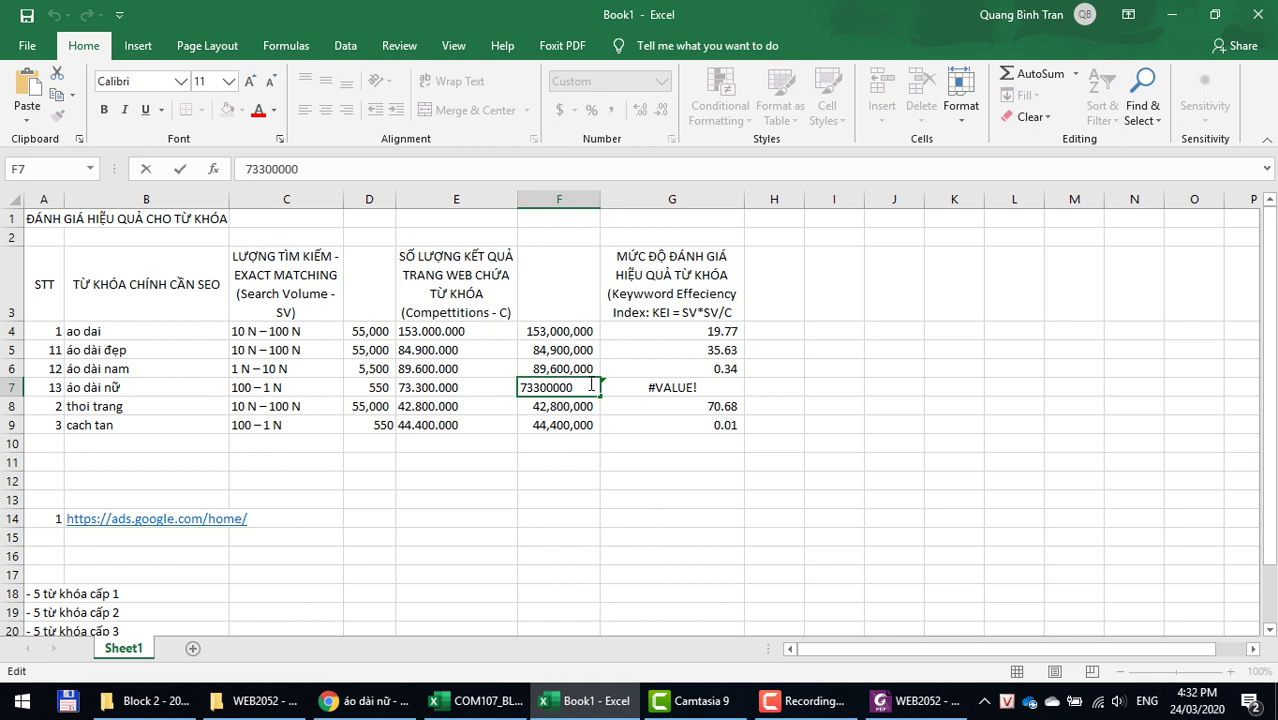
pyautogui.press('Return')
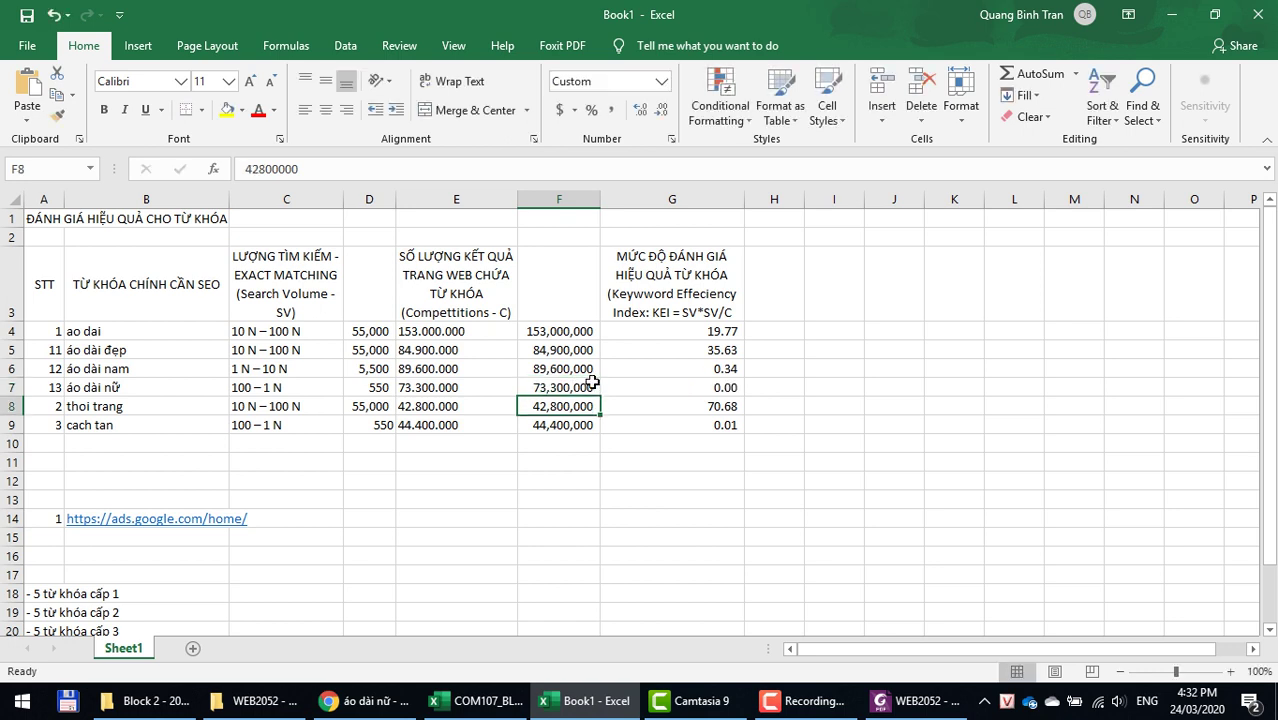
pyautogui.click(566, 387)
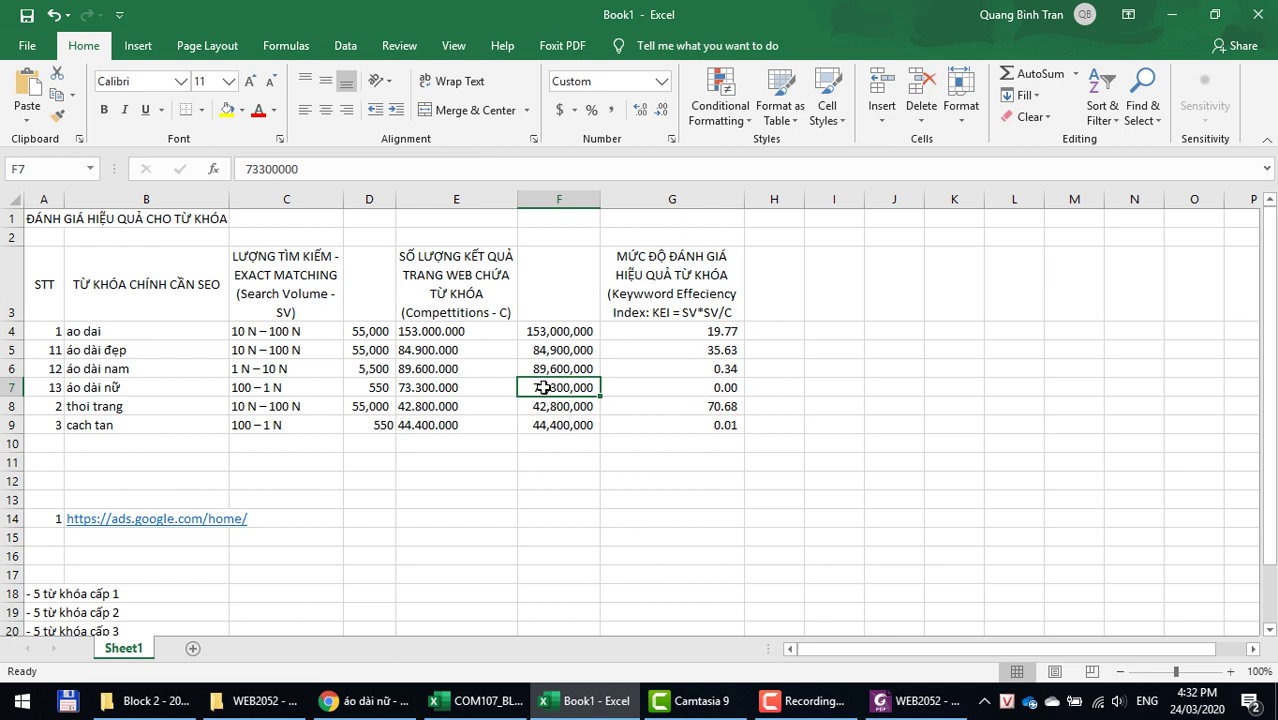
pyautogui.click(348, 385)
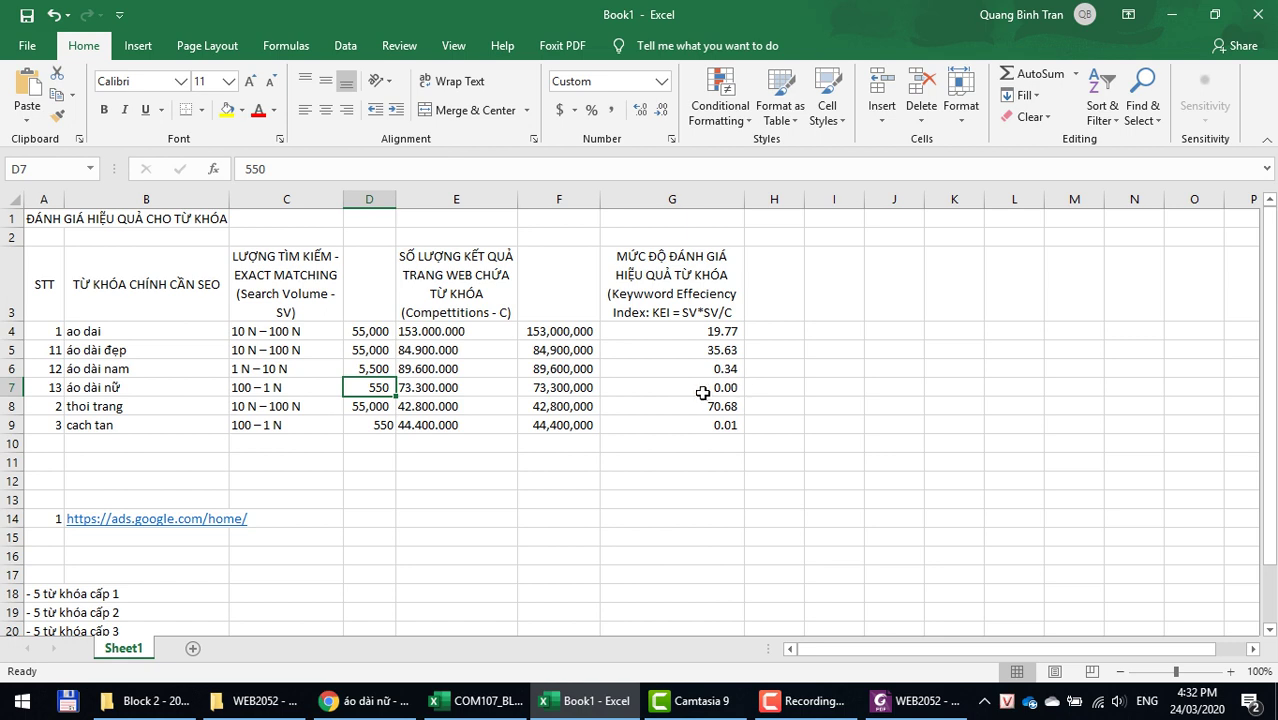
pyautogui.click(702, 387)
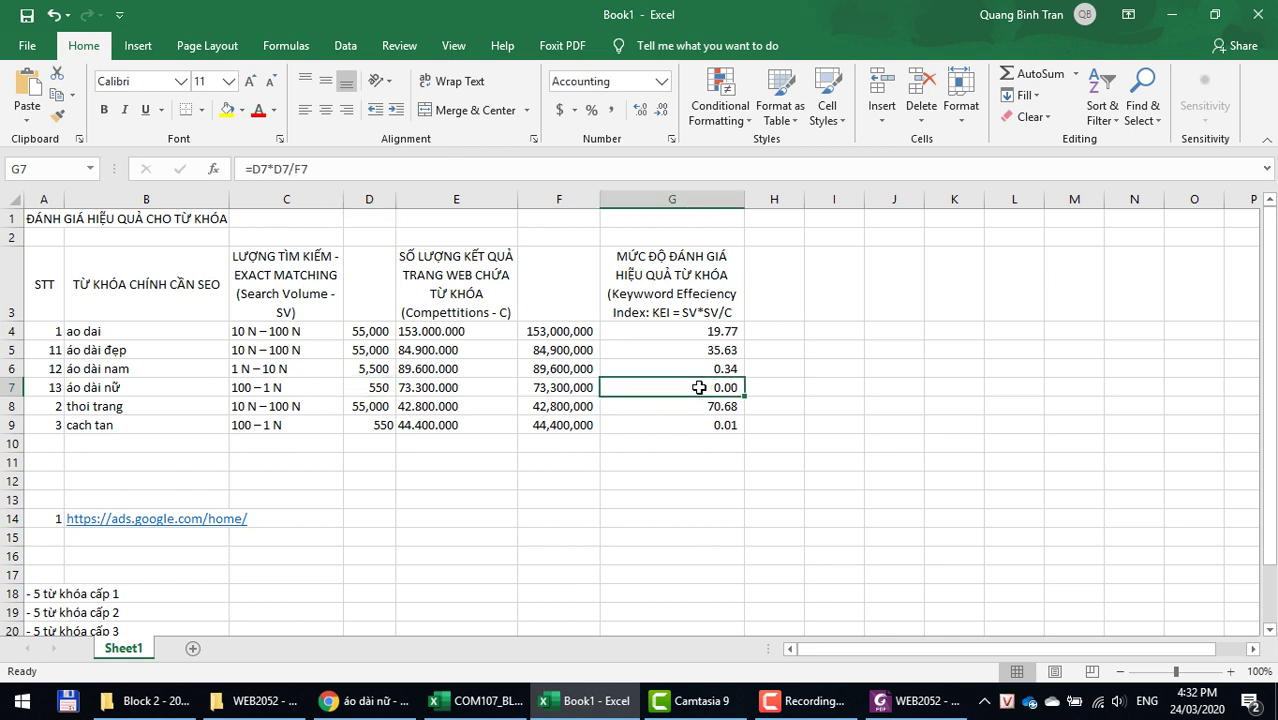
pyautogui.click(145, 387)
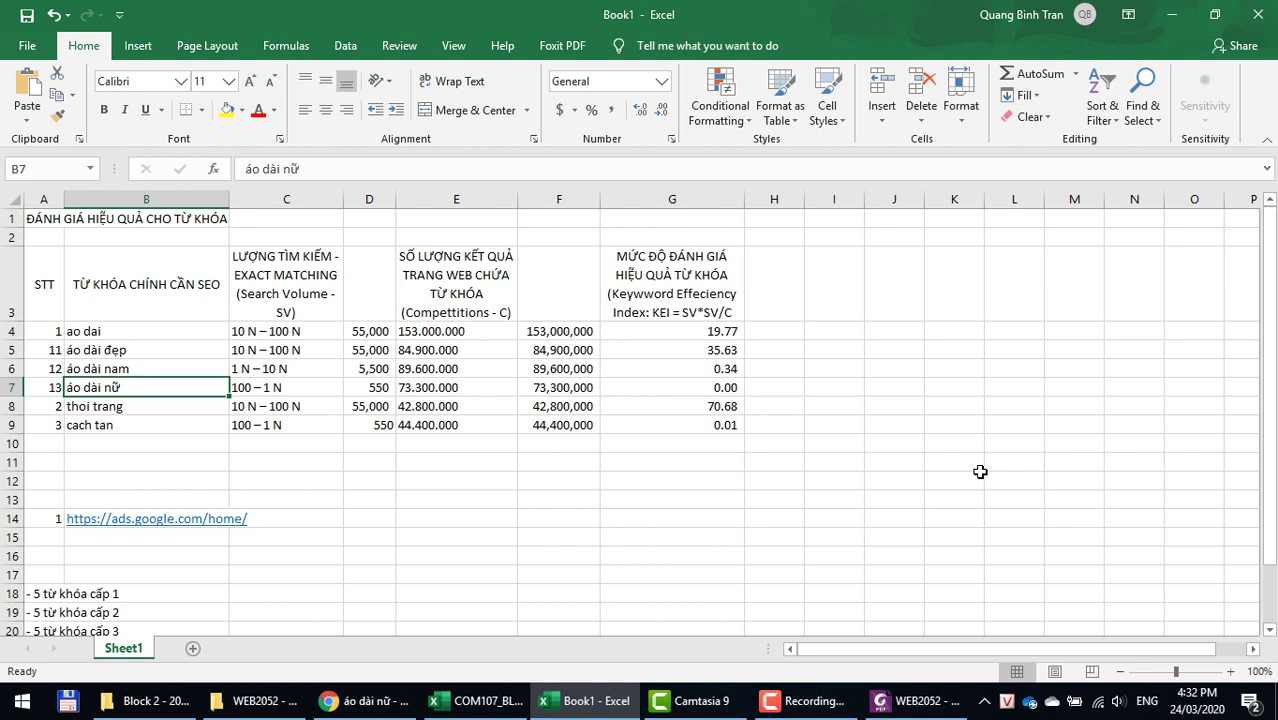
pyautogui.click(120, 331)
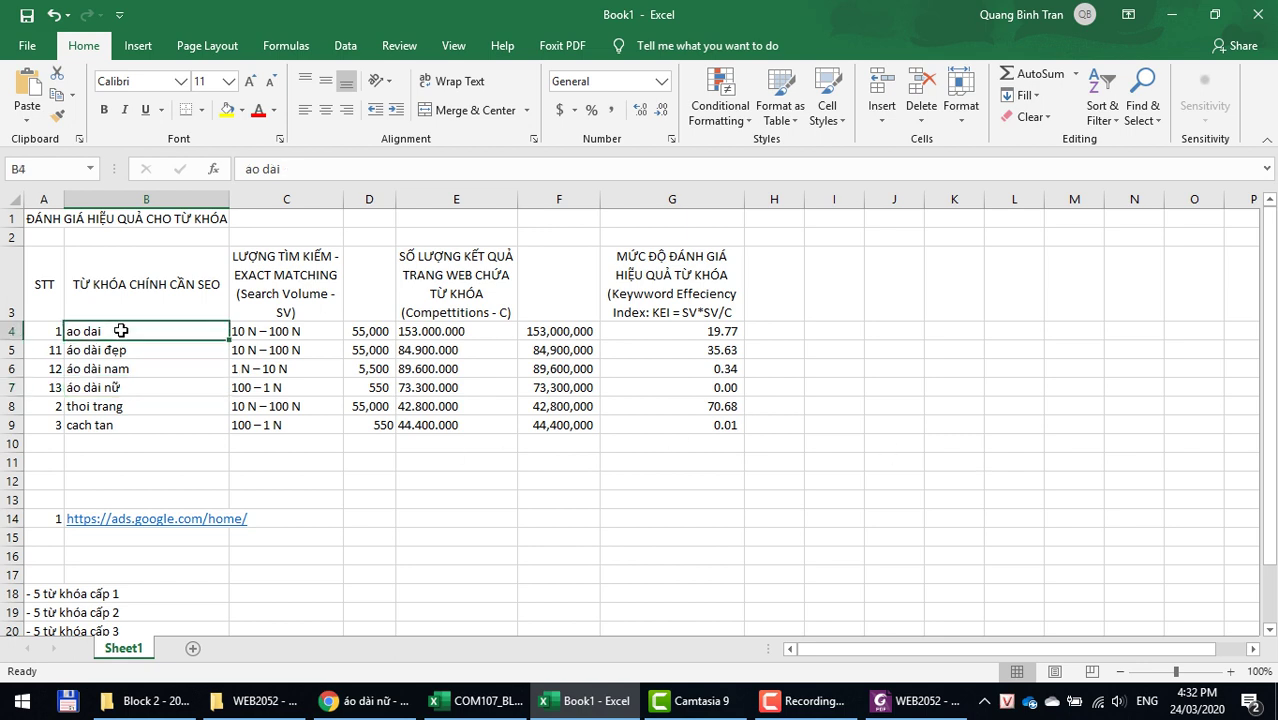
pyautogui.click(124, 390)
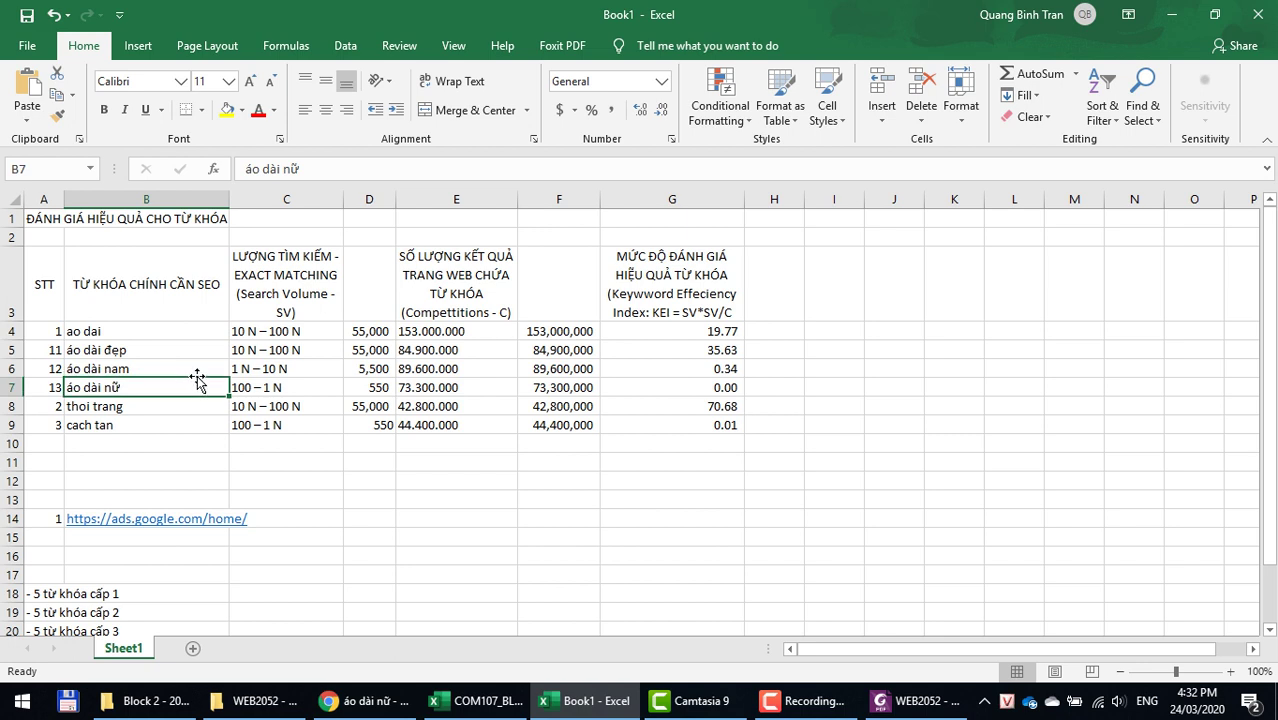
pyautogui.click(687, 387)
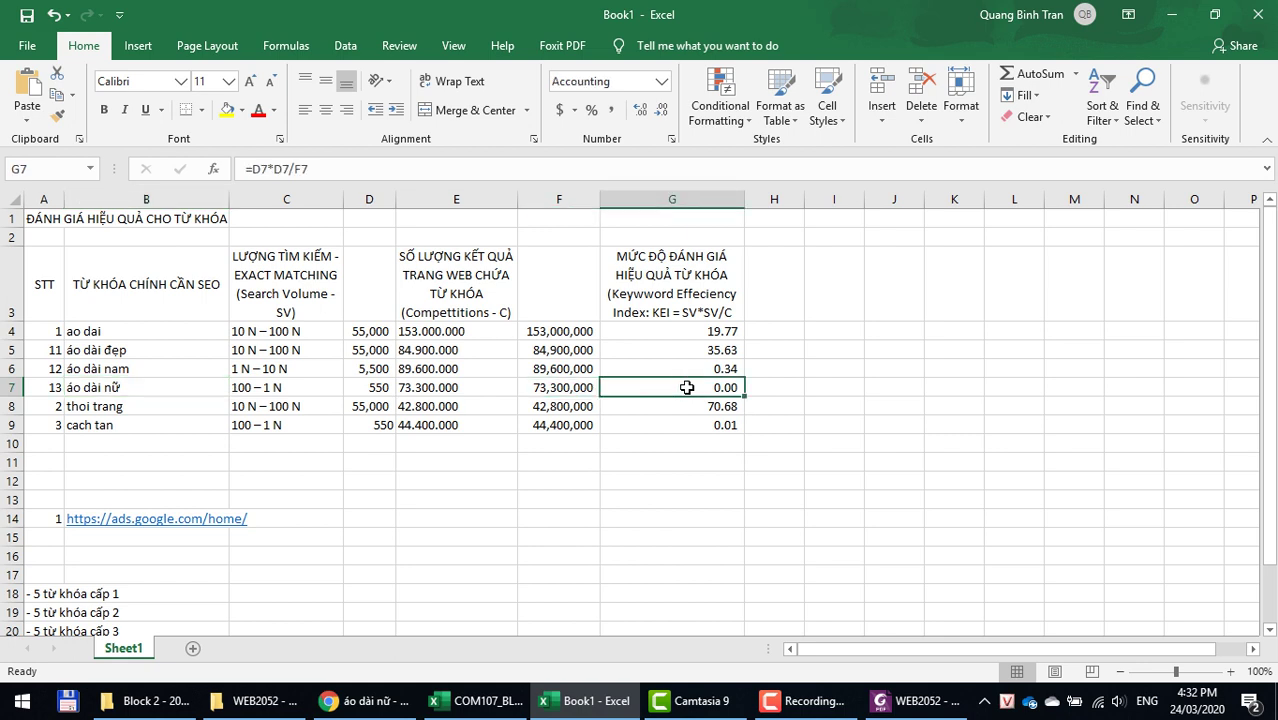
pyautogui.click(124, 387)
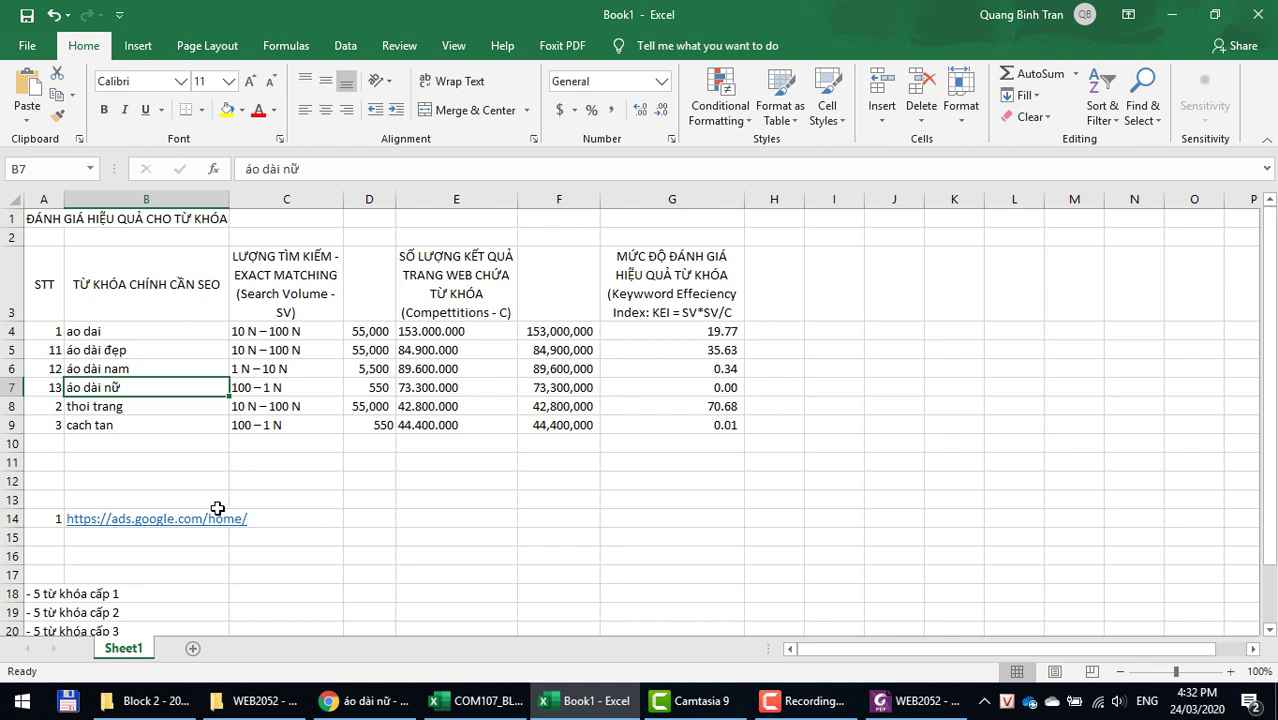
# Step: Move the competition header to F3, delete old column E, widen the competition column and fit row 3
pyautogui.click(447, 274)
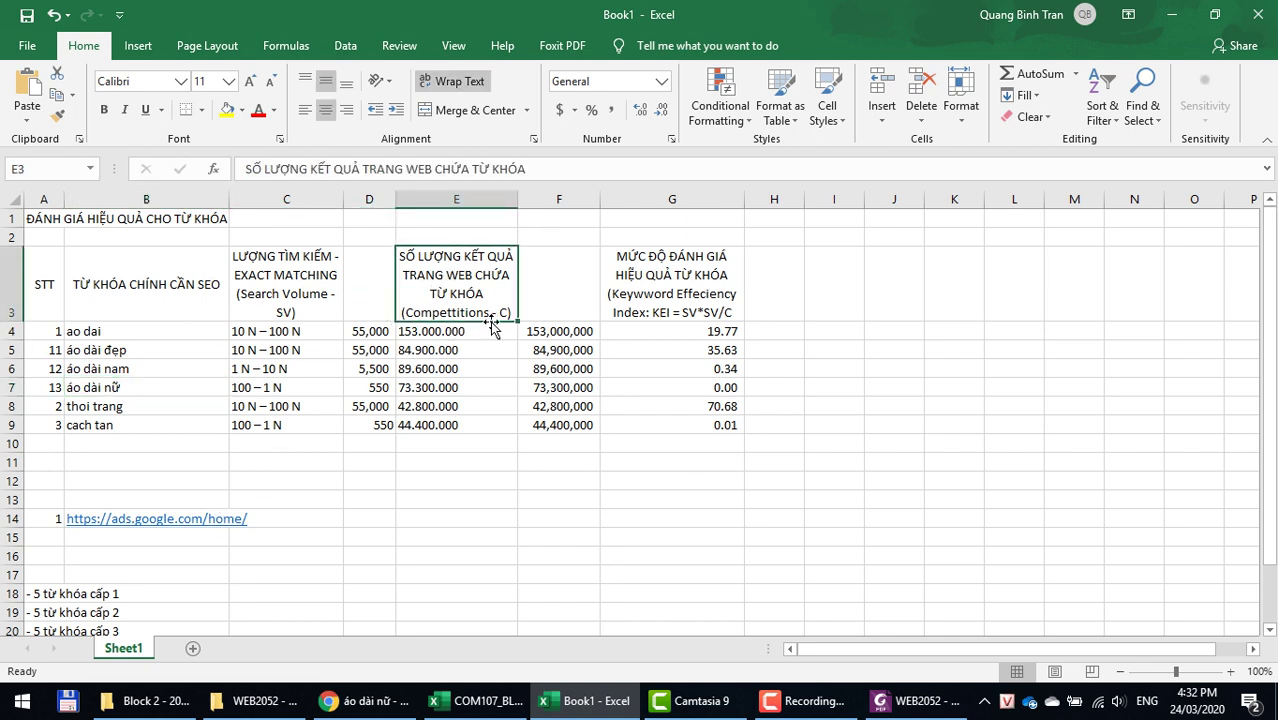
pyautogui.moveTo(512, 318); pyautogui.dragTo(612, 318)
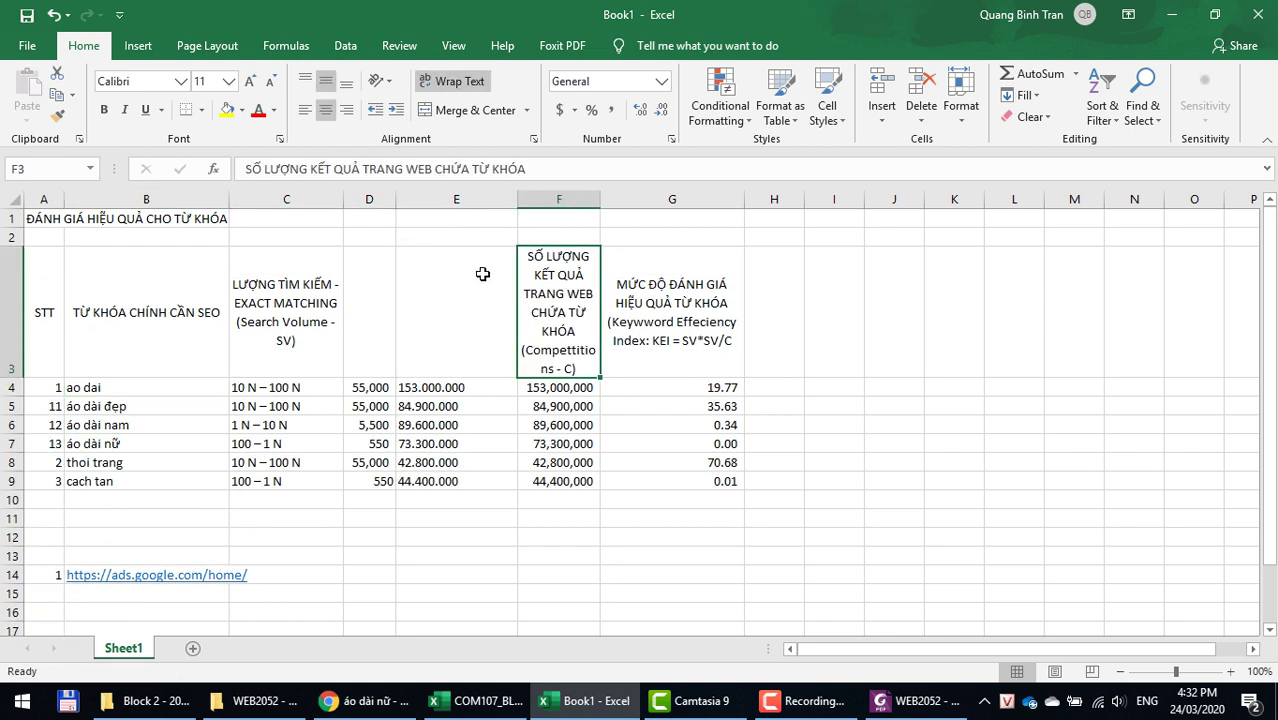
pyautogui.click(460, 197)
pyautogui.rightClick(460, 197)
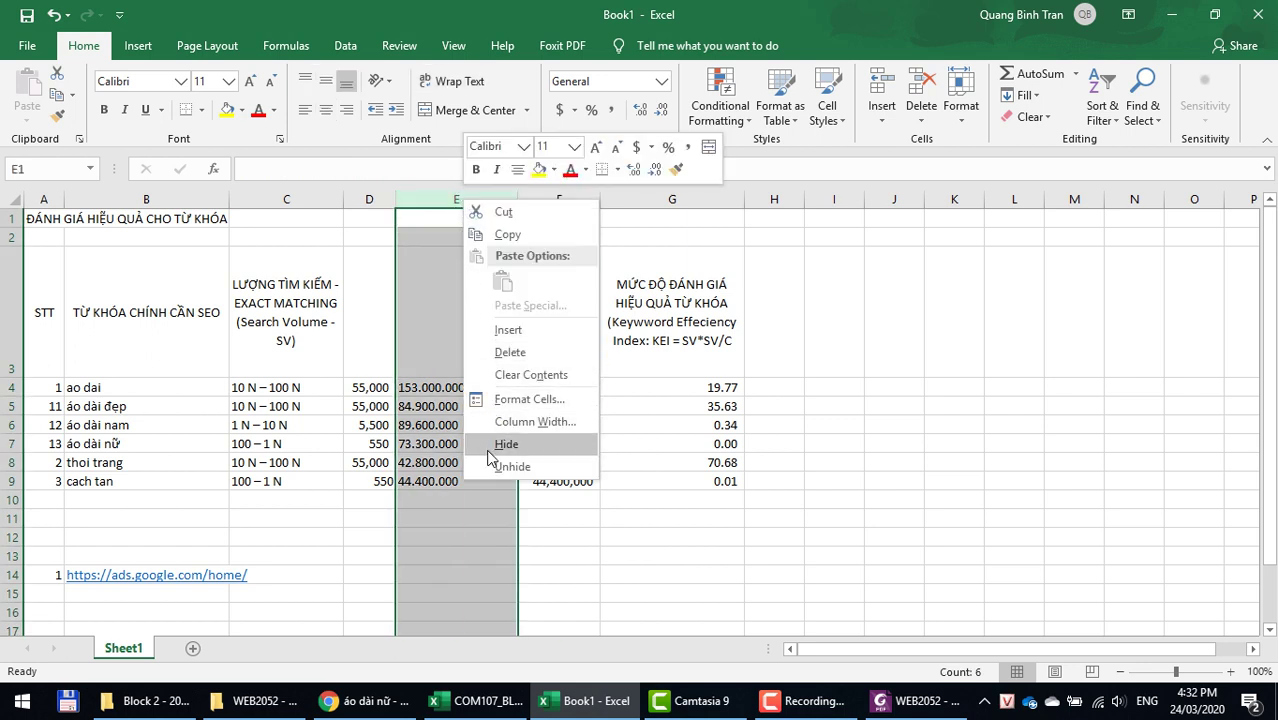
pyautogui.click(507, 352)
pyautogui.moveTo(468, 386); pyautogui.dragTo(472, 387)
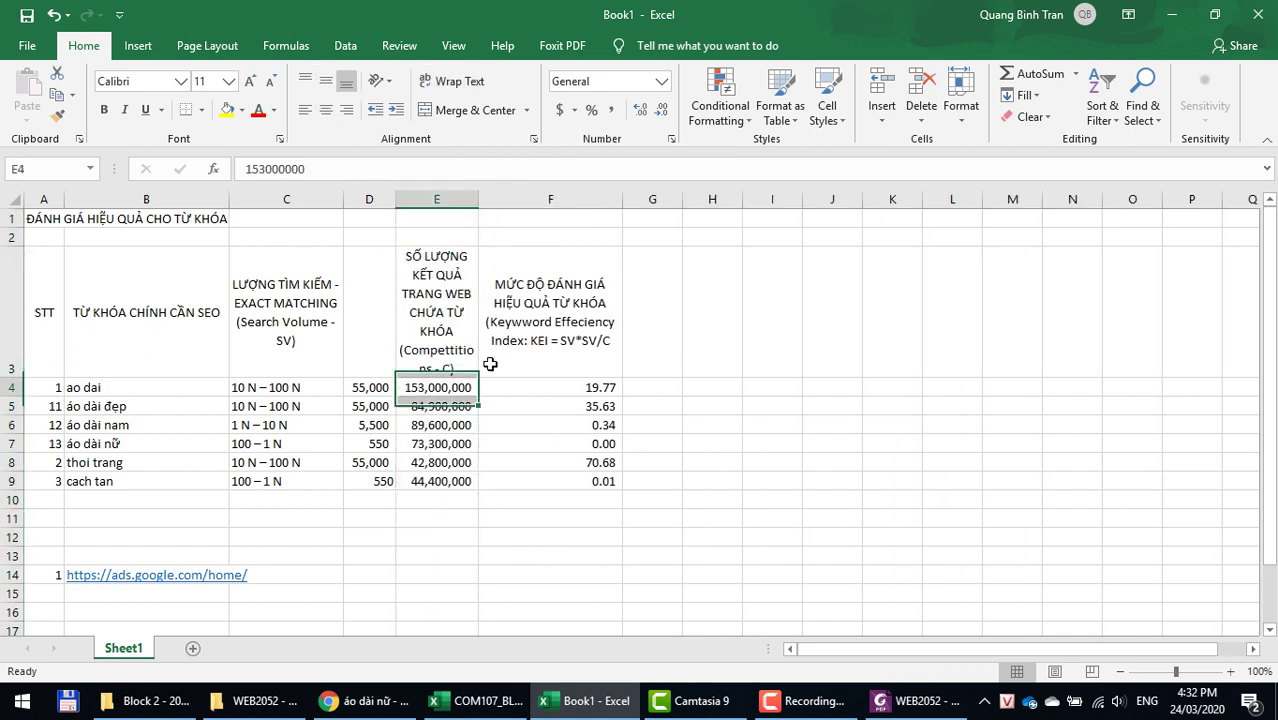
pyautogui.click(479, 197)
pyautogui.moveTo(456, 300); pyautogui.dragTo(528, 197)
pyautogui.click(485, 334)
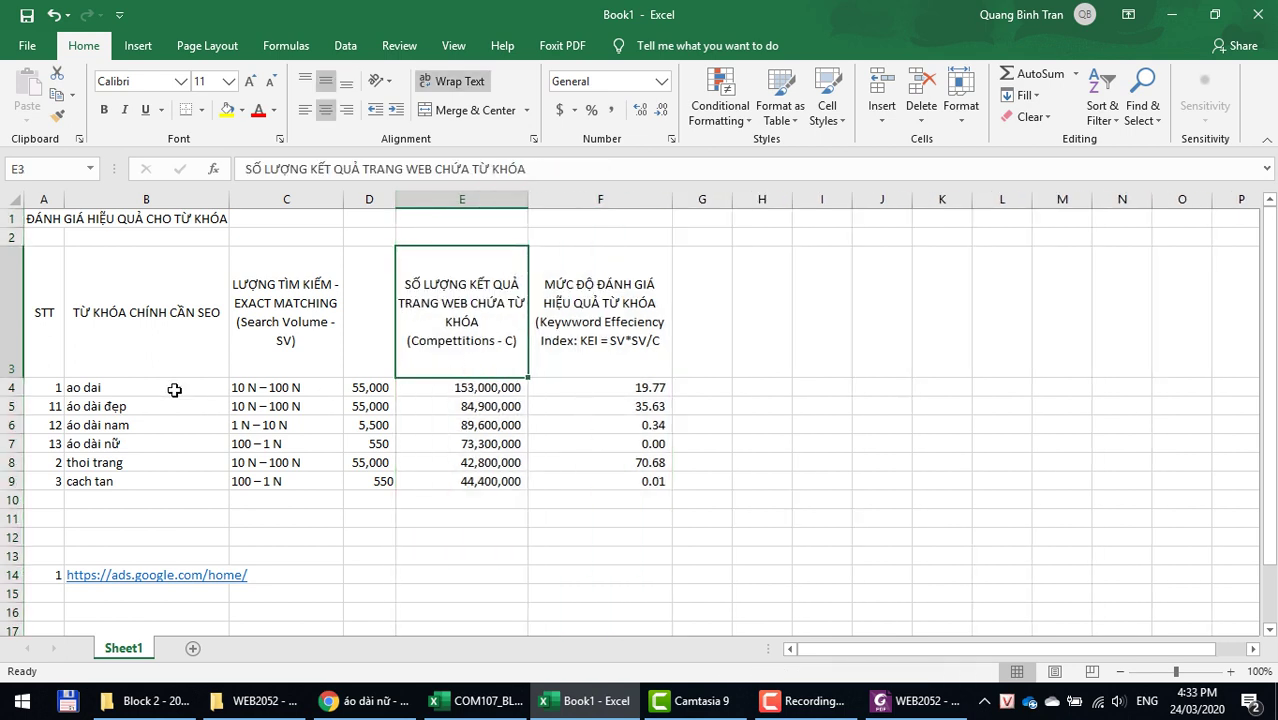
pyautogui.doubleClick(20, 377)
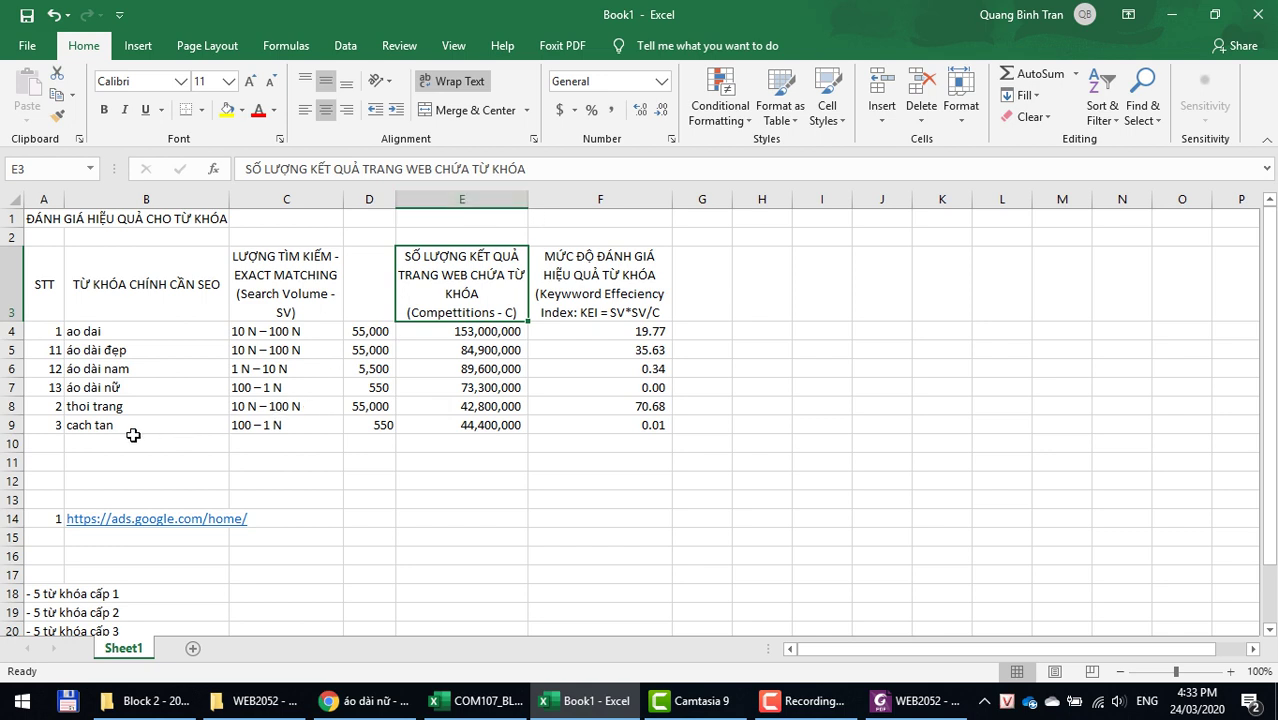
# Step: Insert a blank row 6 numbered 111 above áo dài nam and select the áo dài đẹp text
pyautogui.click(14, 368)
pyautogui.rightClick(13, 370)
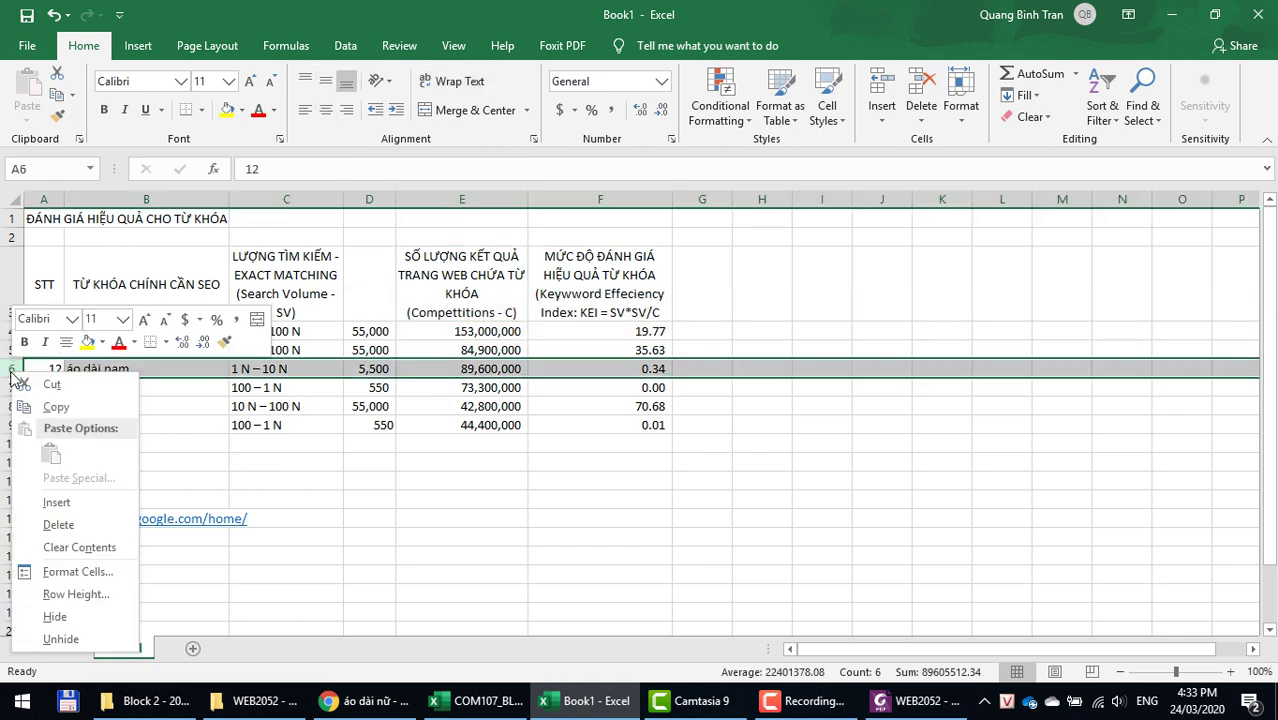
pyautogui.click(56, 502)
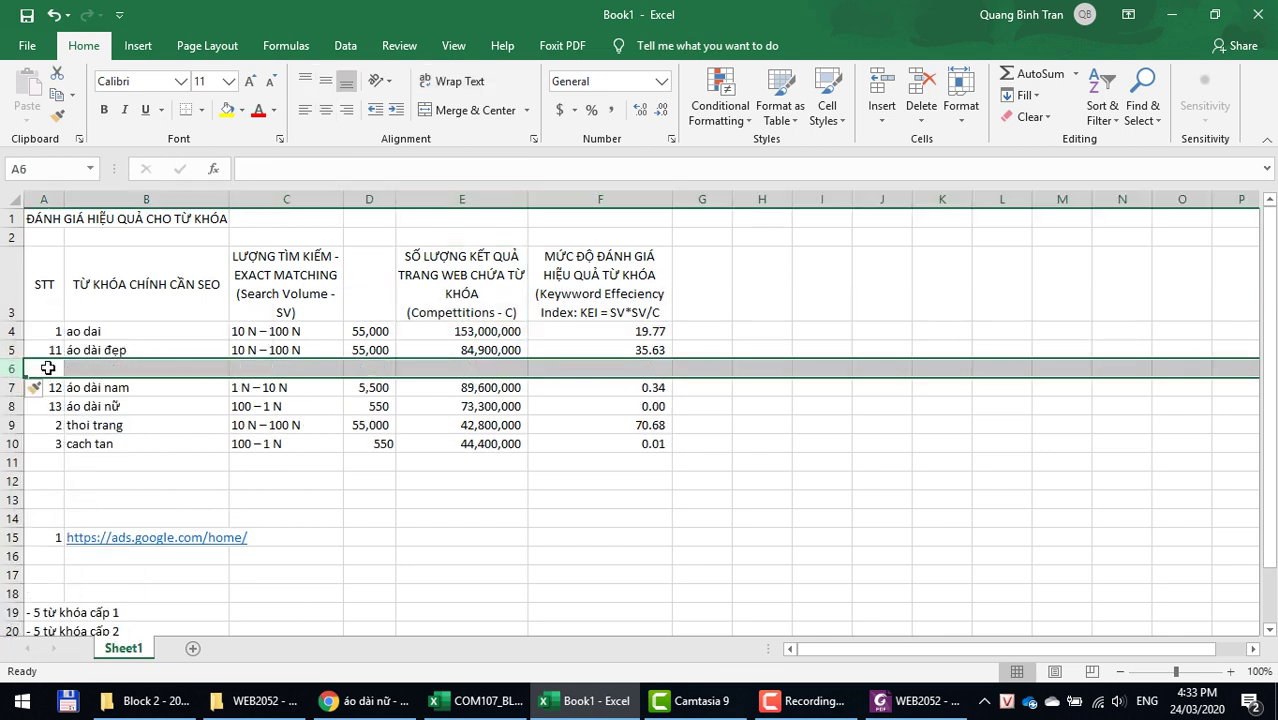
pyautogui.write('111')
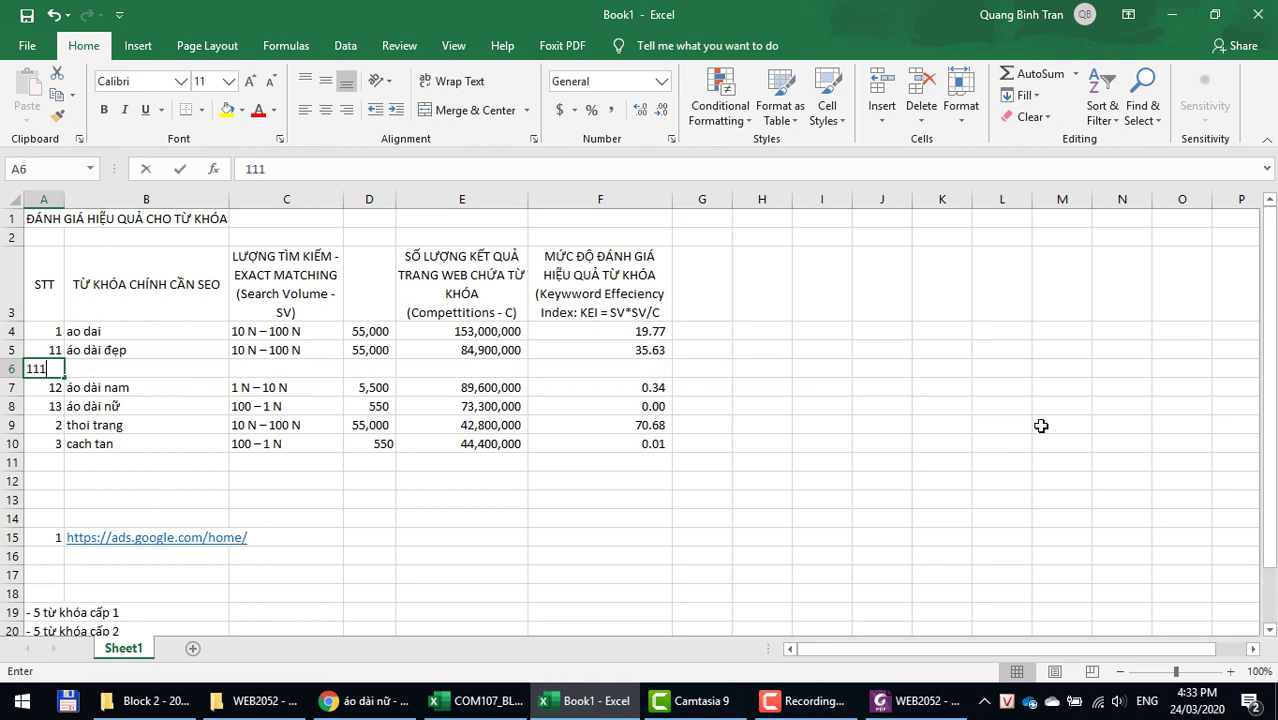
pyautogui.press('Tab')
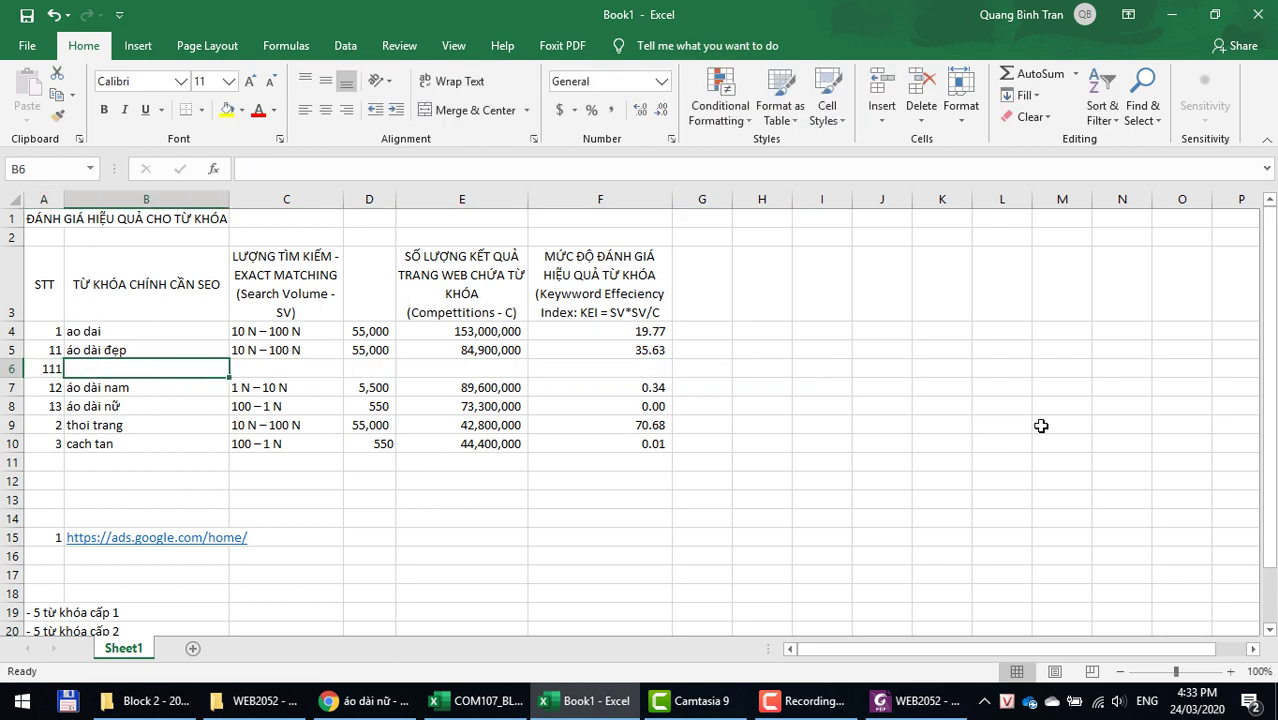
pyautogui.click(128, 352)
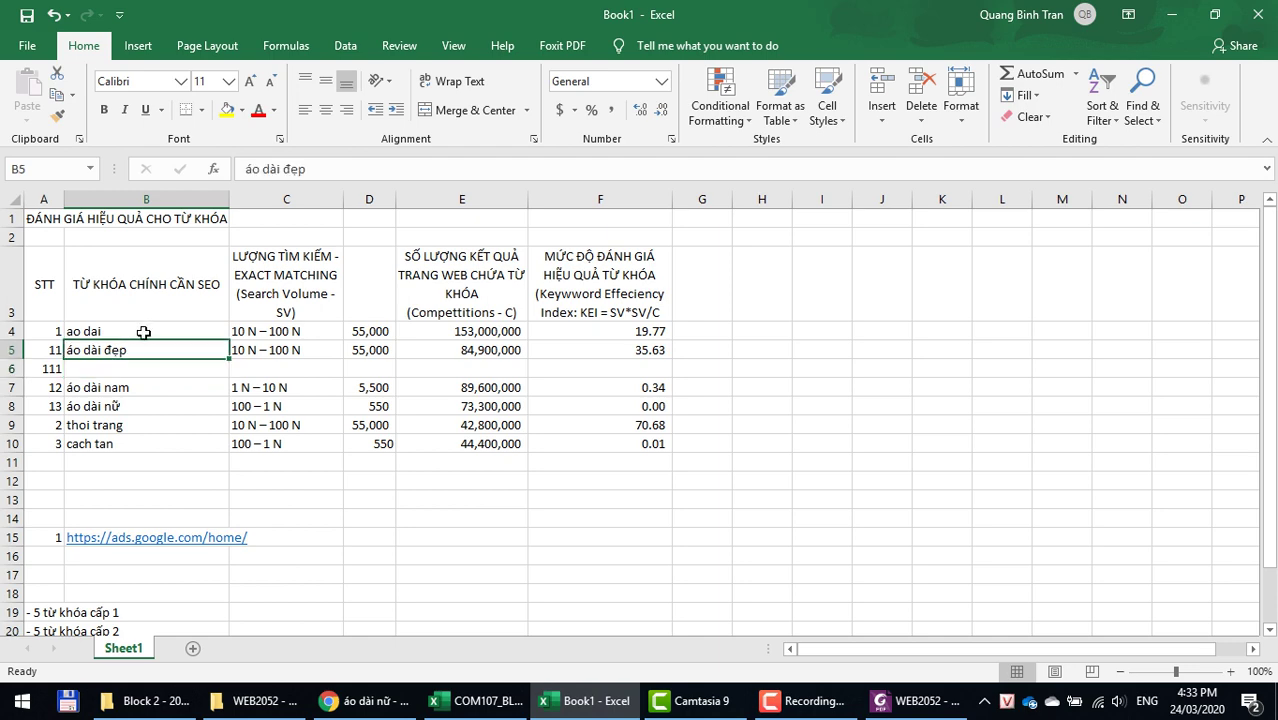
pyautogui.moveTo(334, 170); pyautogui.dragTo(236, 169)
pyautogui.hotkey('ctrl', 'c')
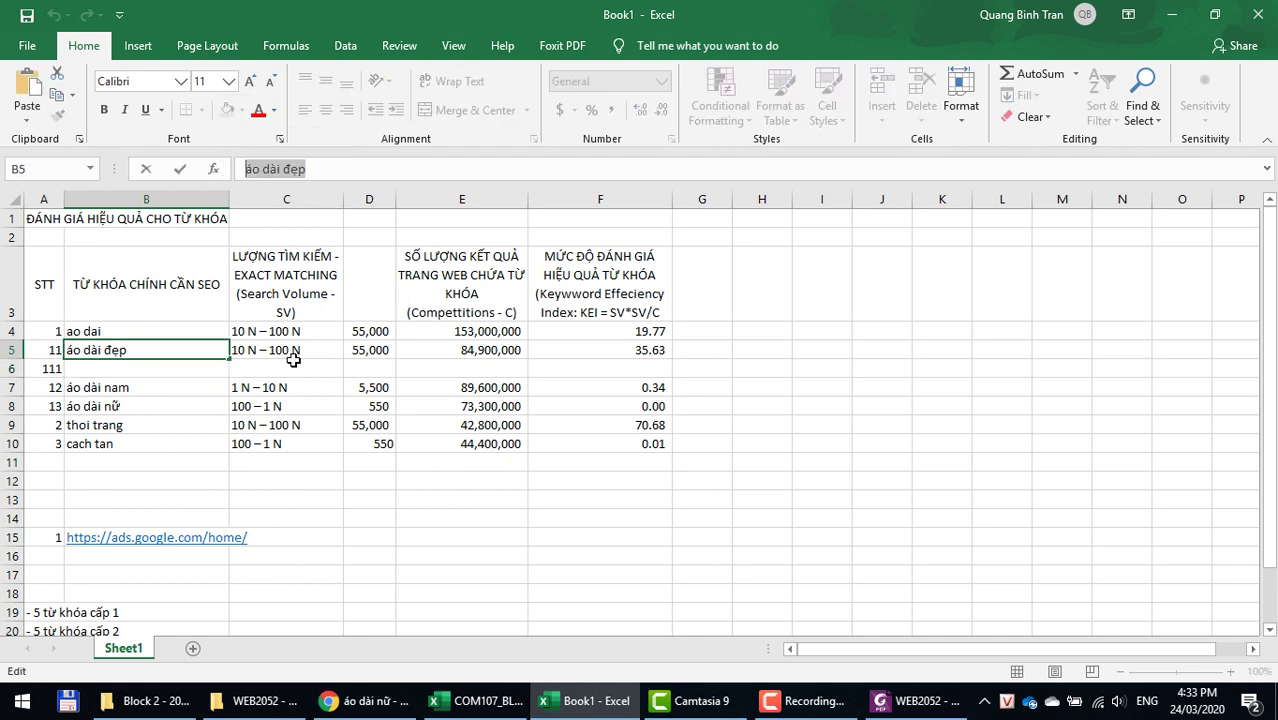
pyautogui.hotkey('alt', 'Tab')
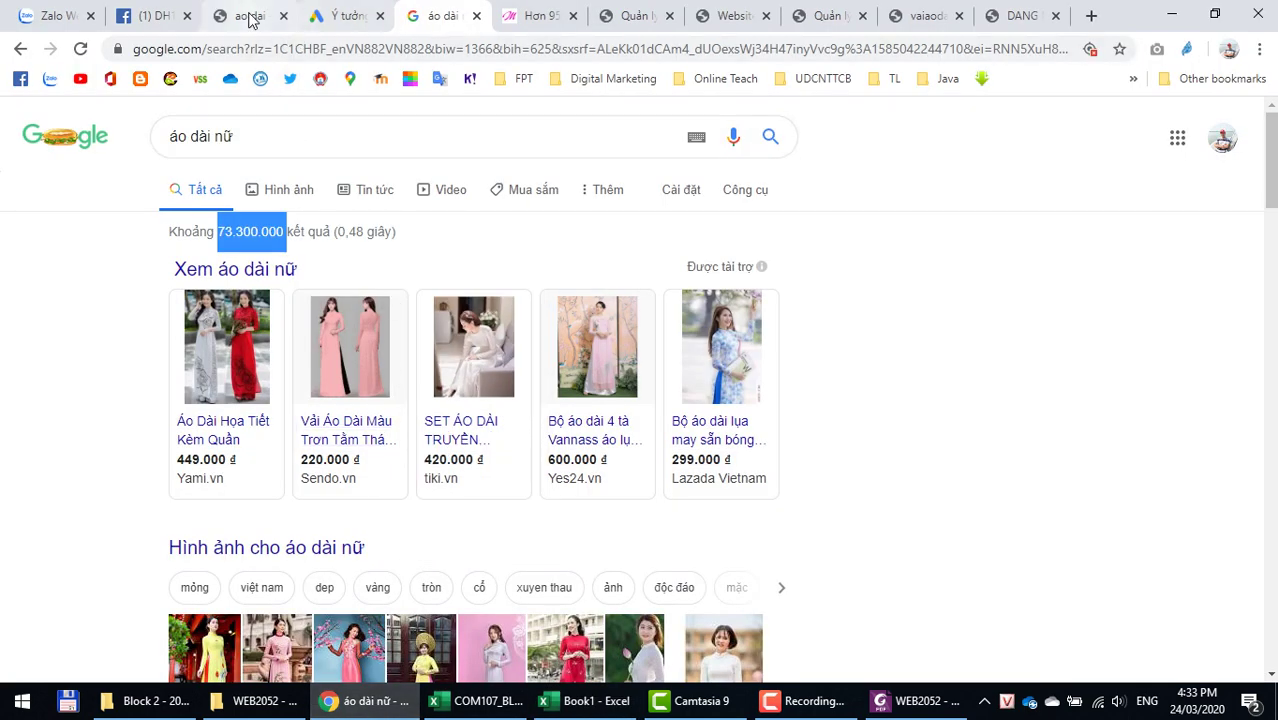
# Step: Replace ao dai with áo dài đẹp in Keyword Tool AZ, submit, and select the suggestion áo dài đẹp tphcm
pyautogui.click(243, 18)
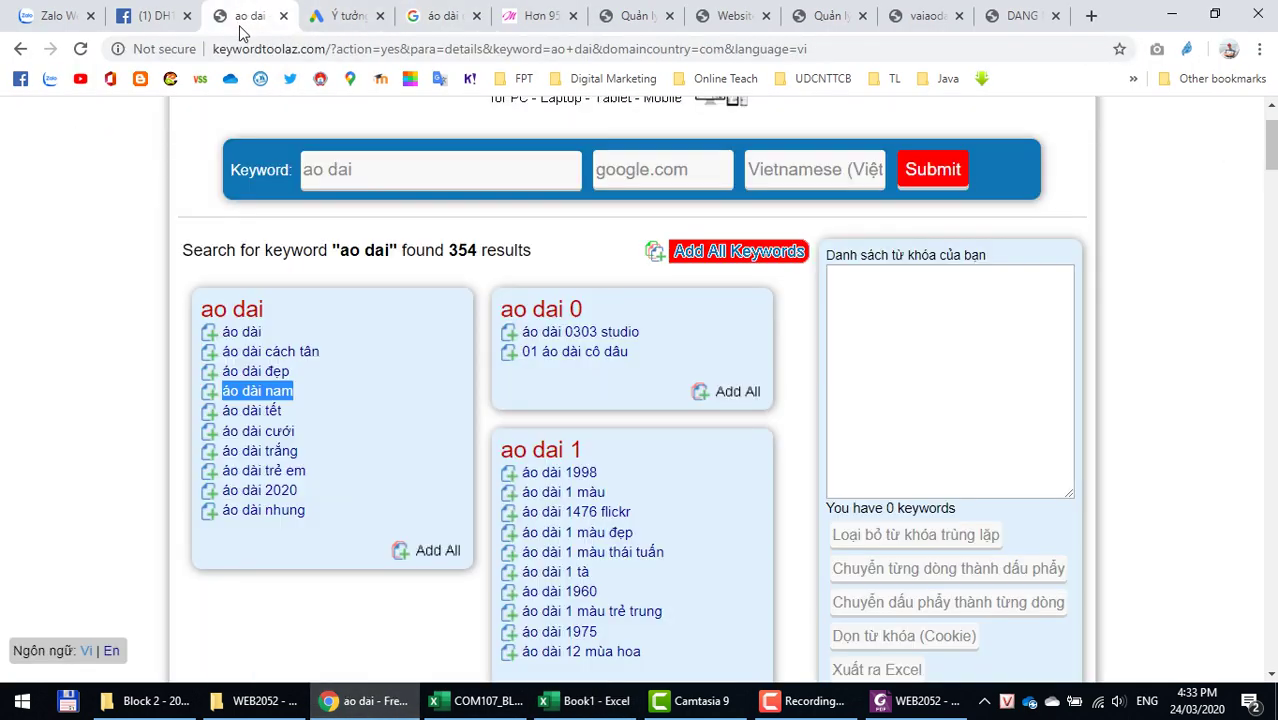
pyautogui.click(365, 172)
pyautogui.moveTo(388, 177); pyautogui.dragTo(106, 162)
pyautogui.hotkey('ctrl', 'v')
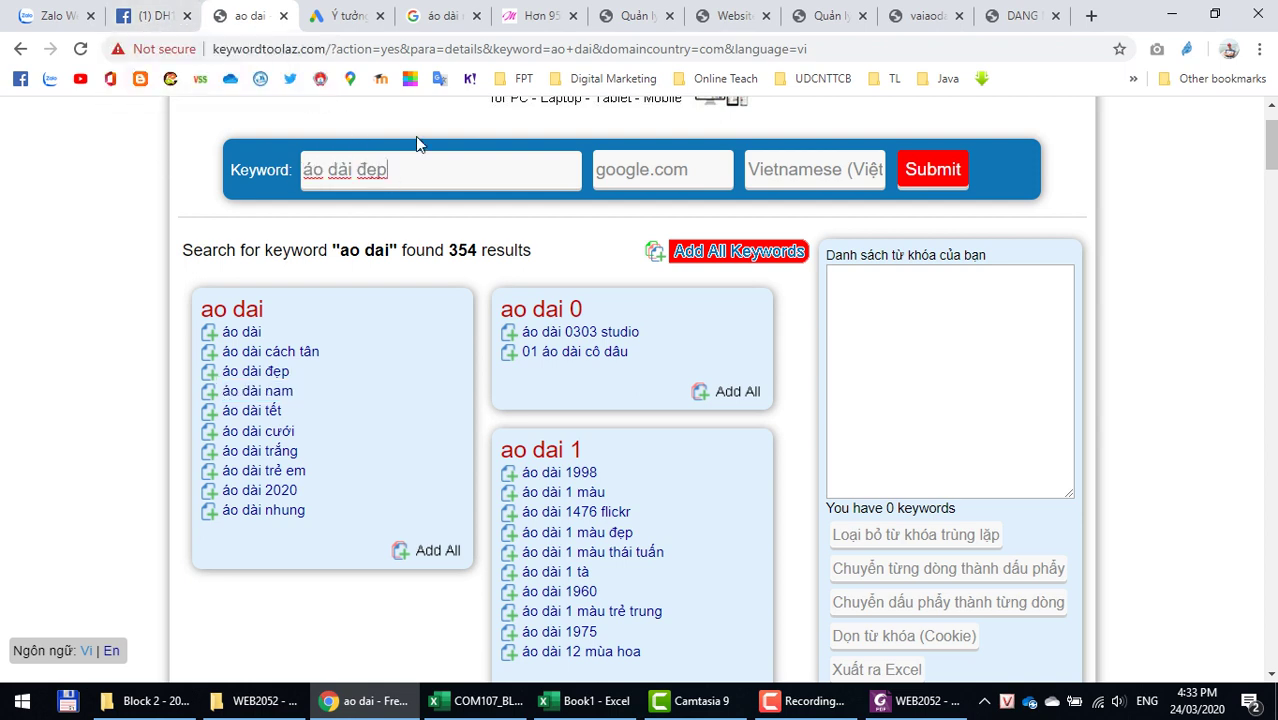
pyautogui.click(935, 172)
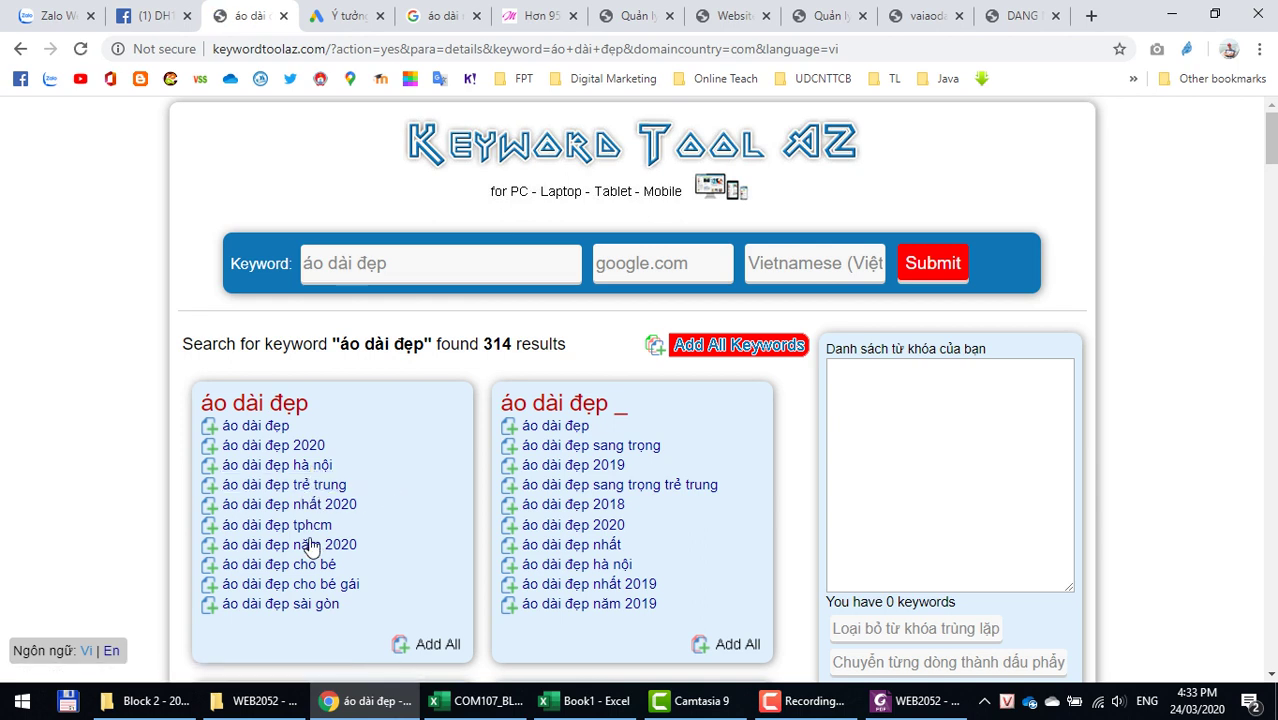
pyautogui.moveTo(334, 526); pyautogui.dragTo(216, 524)
pyautogui.hotkey('ctrl', 'c')
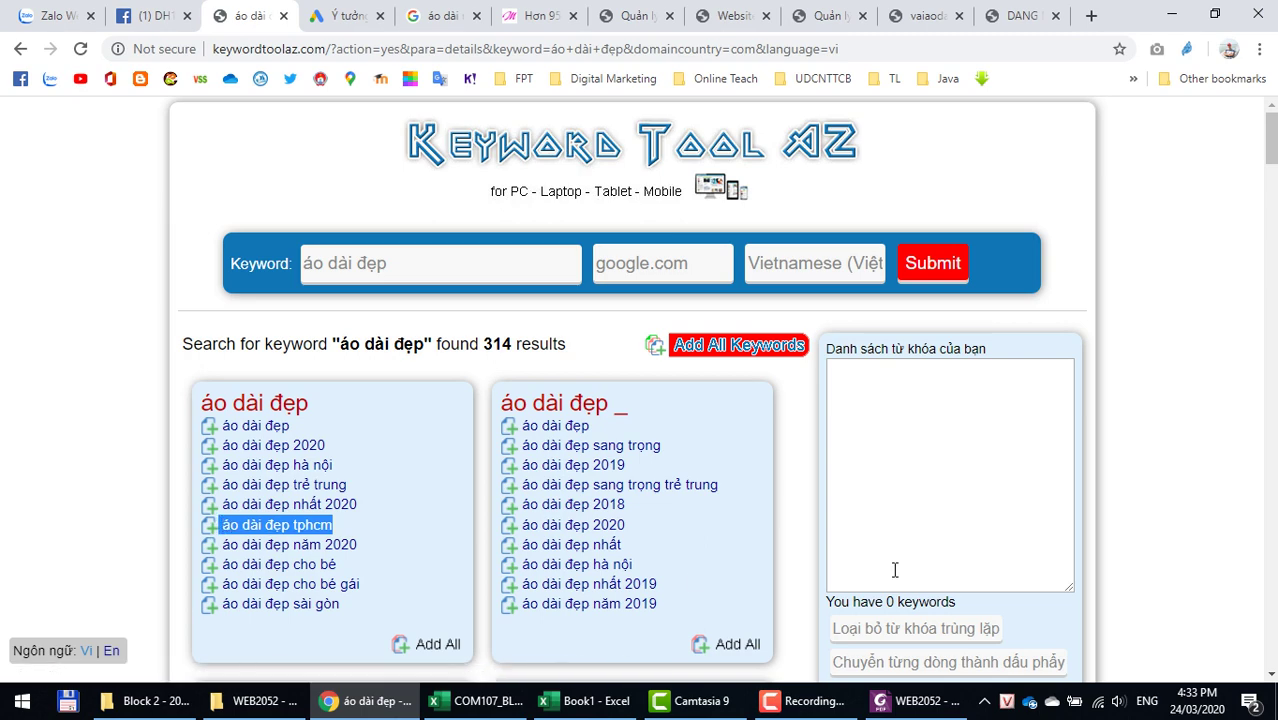
pyautogui.hotkey('alt', 'Tab')
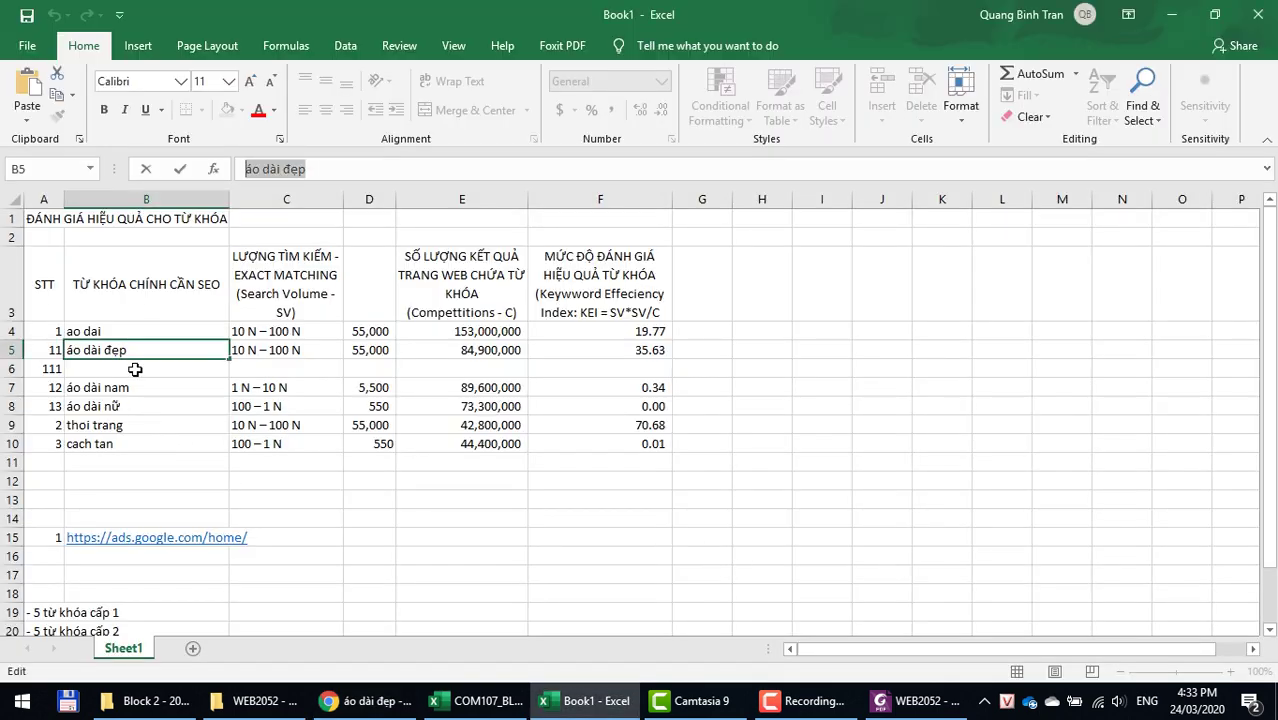
# Step: Paste áo dài đẹp tphcm into B6 and glance at the Google Ads keyword ideas page
pyautogui.rightClick(135, 369)
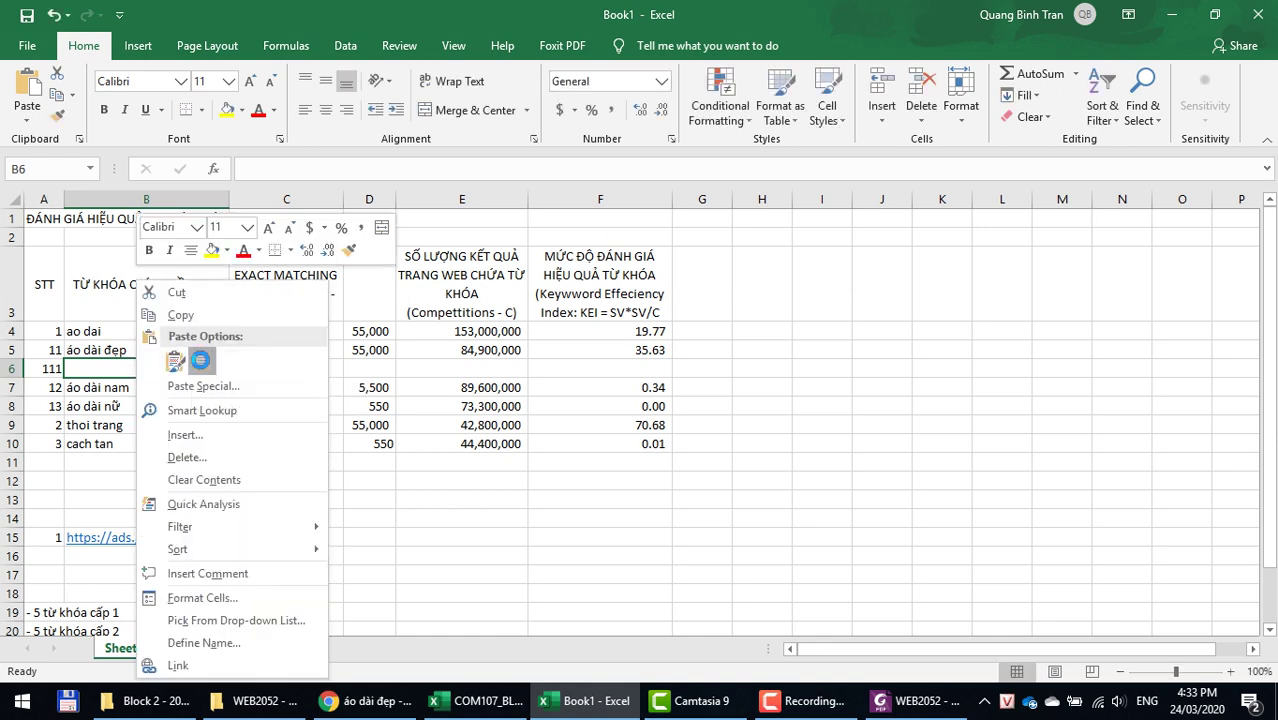
pyautogui.click(202, 364)
pyautogui.hotkey('alt', 'Tab')
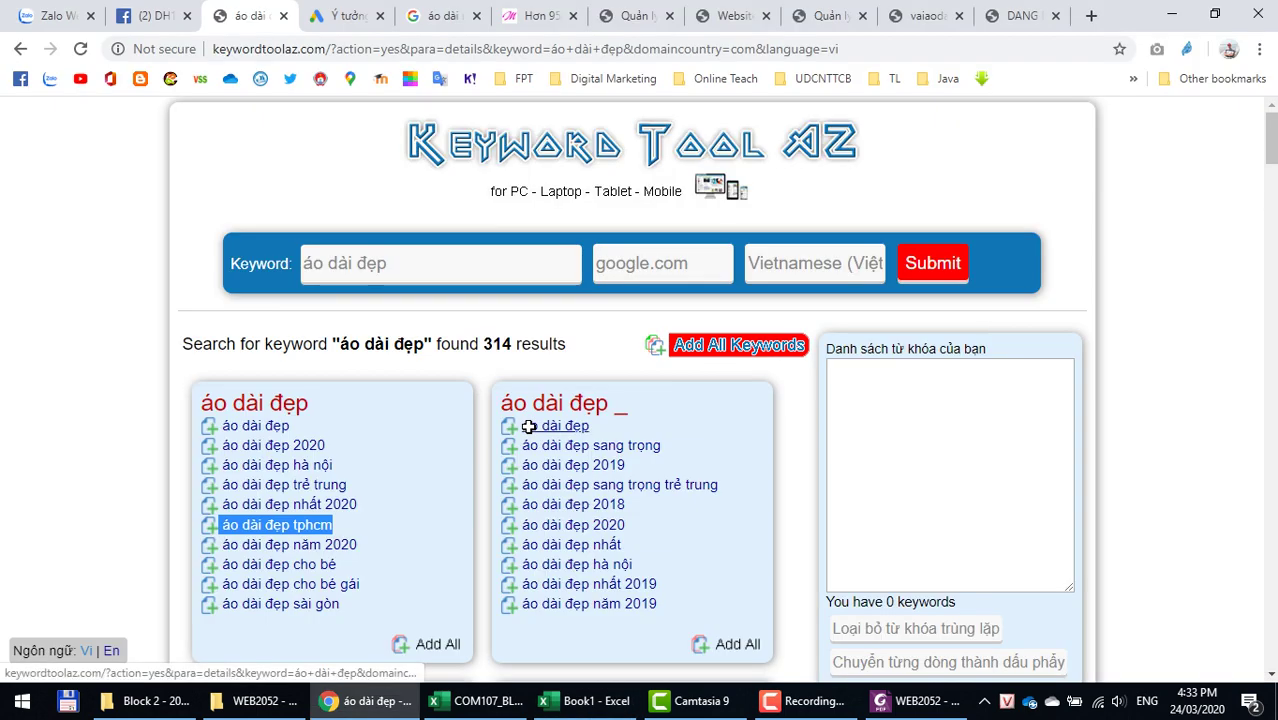
pyautogui.click(331, 22)
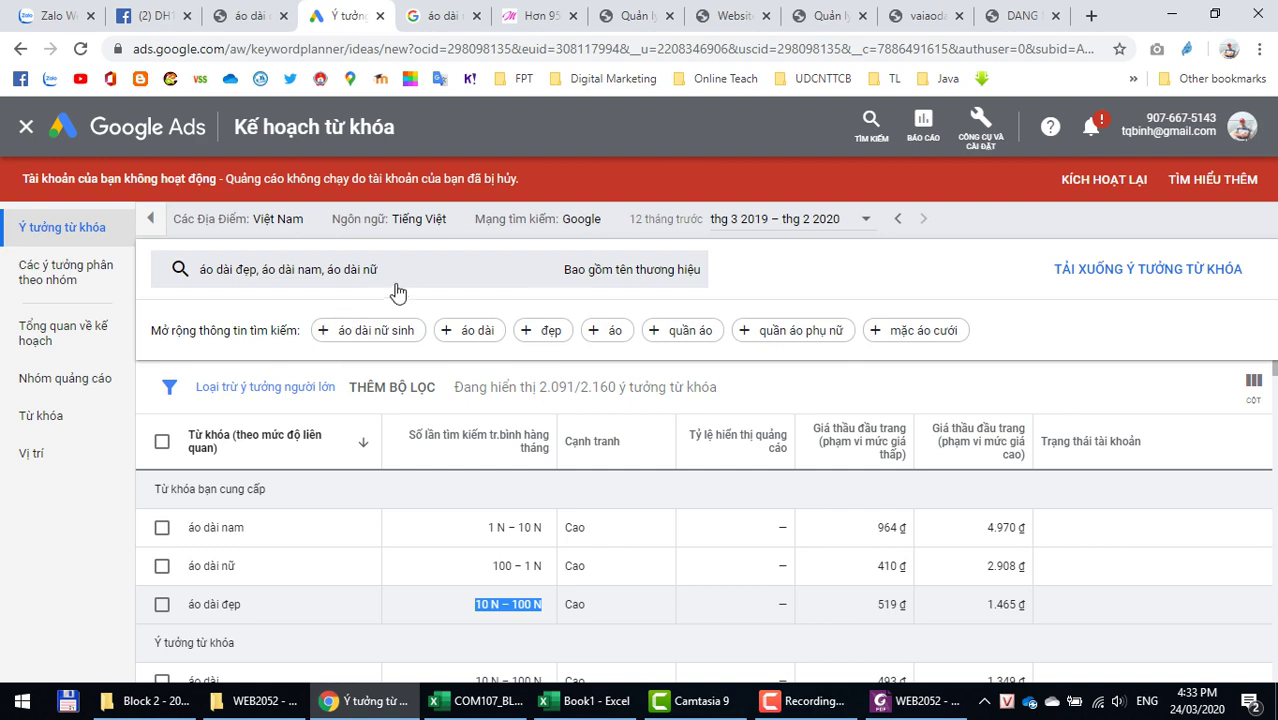
pyautogui.hotkey('alt', 'Tab')
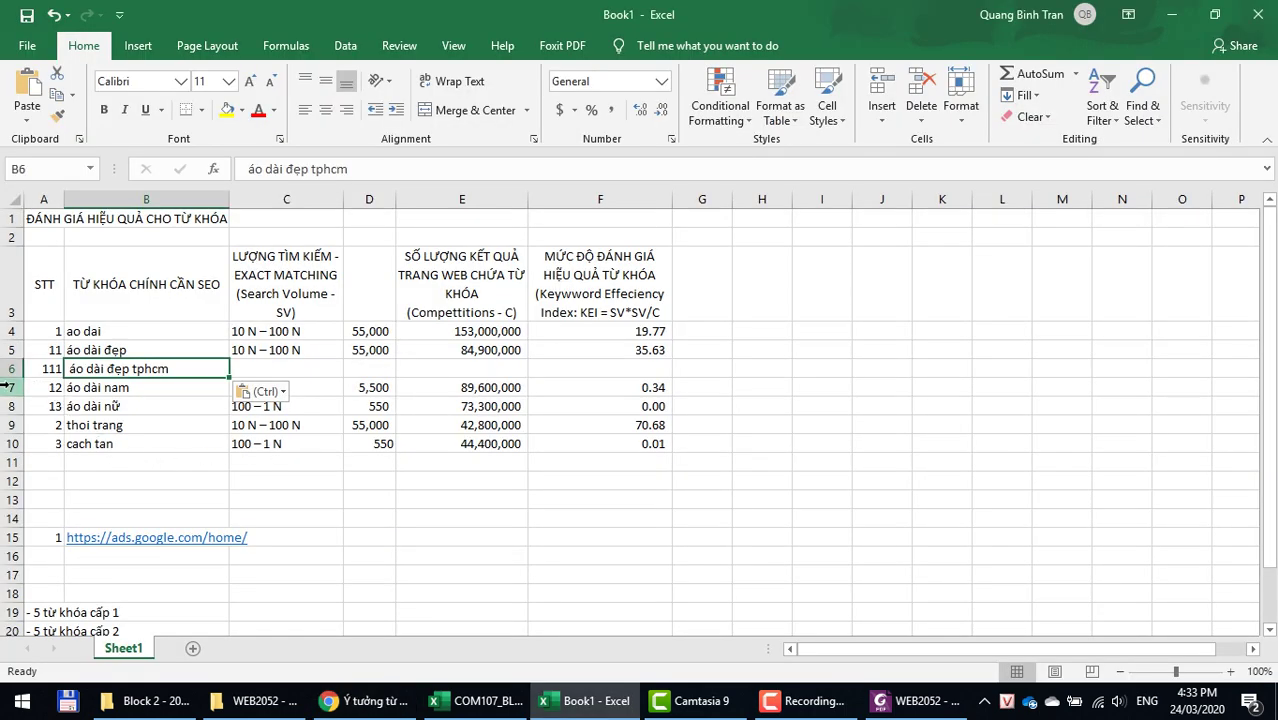
# Step: Insert a blank row 7 above áo dài nam and number it 112
pyautogui.rightClick(8, 387)
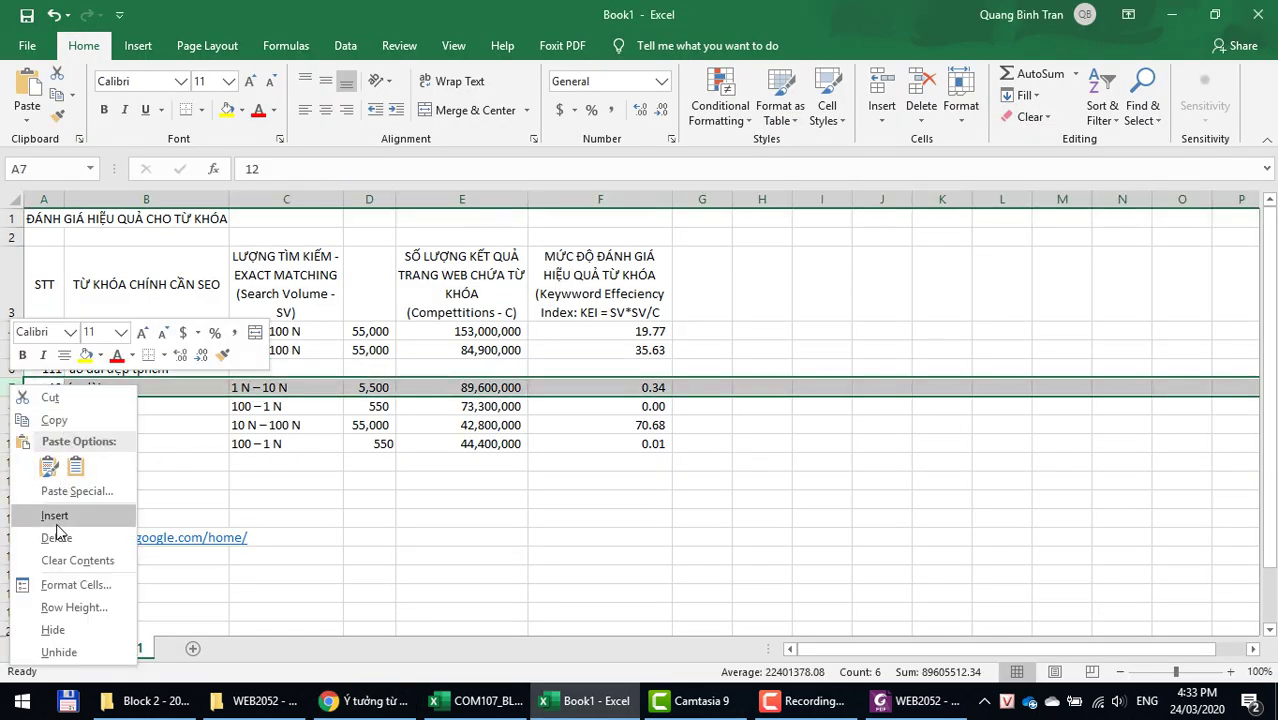
pyautogui.click(56, 516)
pyautogui.click(47, 385)
pyautogui.write('112')
pyautogui.press('Tab')
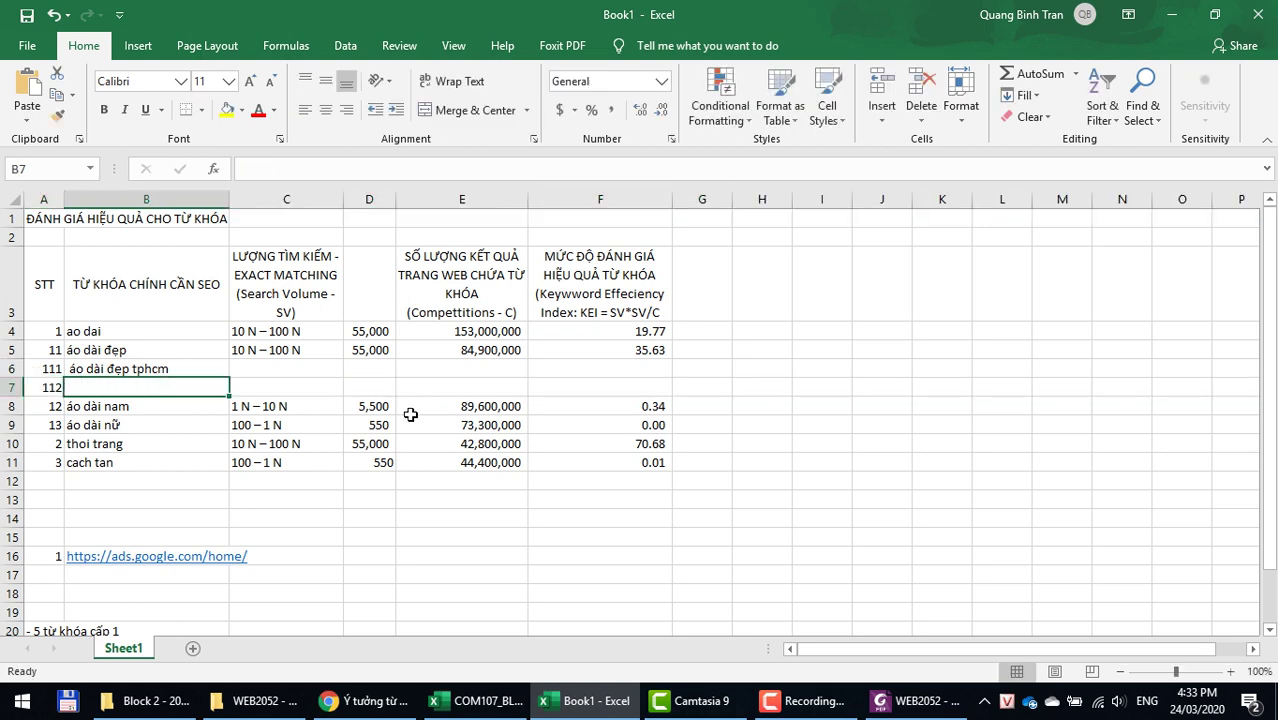
pyautogui.hotkey('alt', 'Tab')
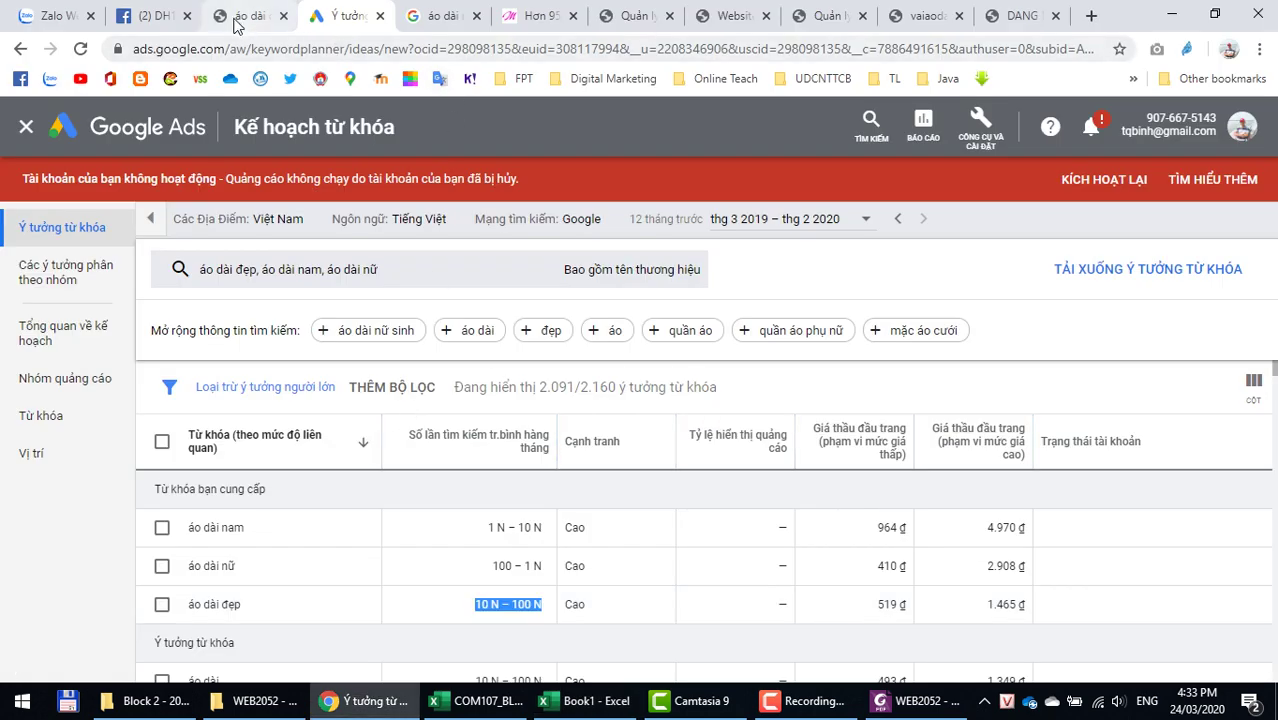
# Step: Select the suggestion áo dài đẹp cho bé in the áo dài đẹp keyword results
pyautogui.click(243, 16)
pyautogui.scroll(-1, 410, 543)
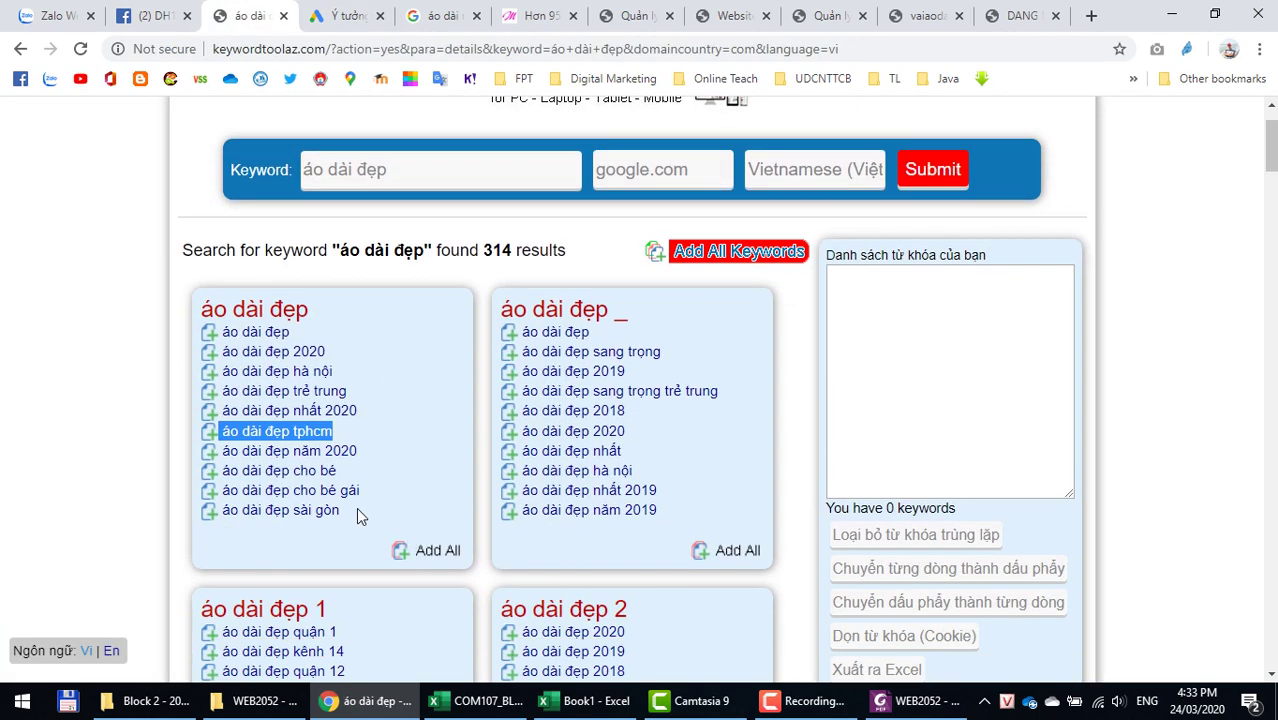
pyautogui.moveTo(337, 471); pyautogui.dragTo(228, 474)
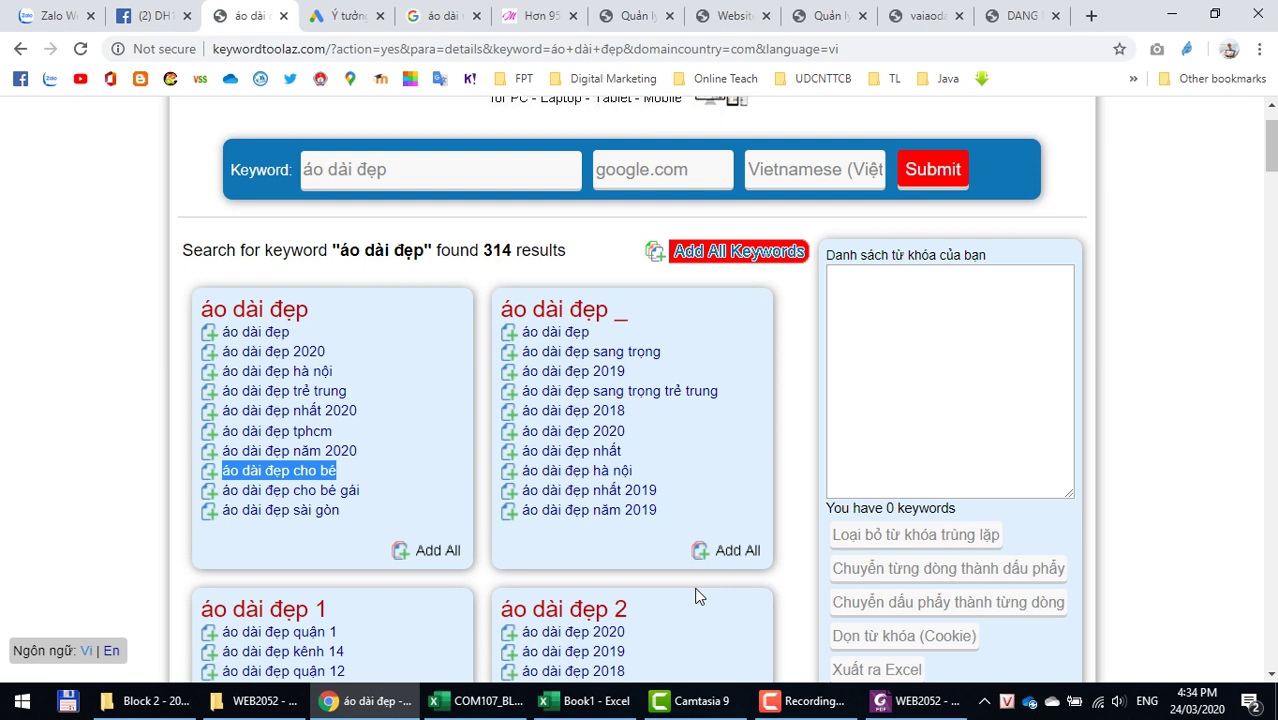
pyautogui.click(590, 700)
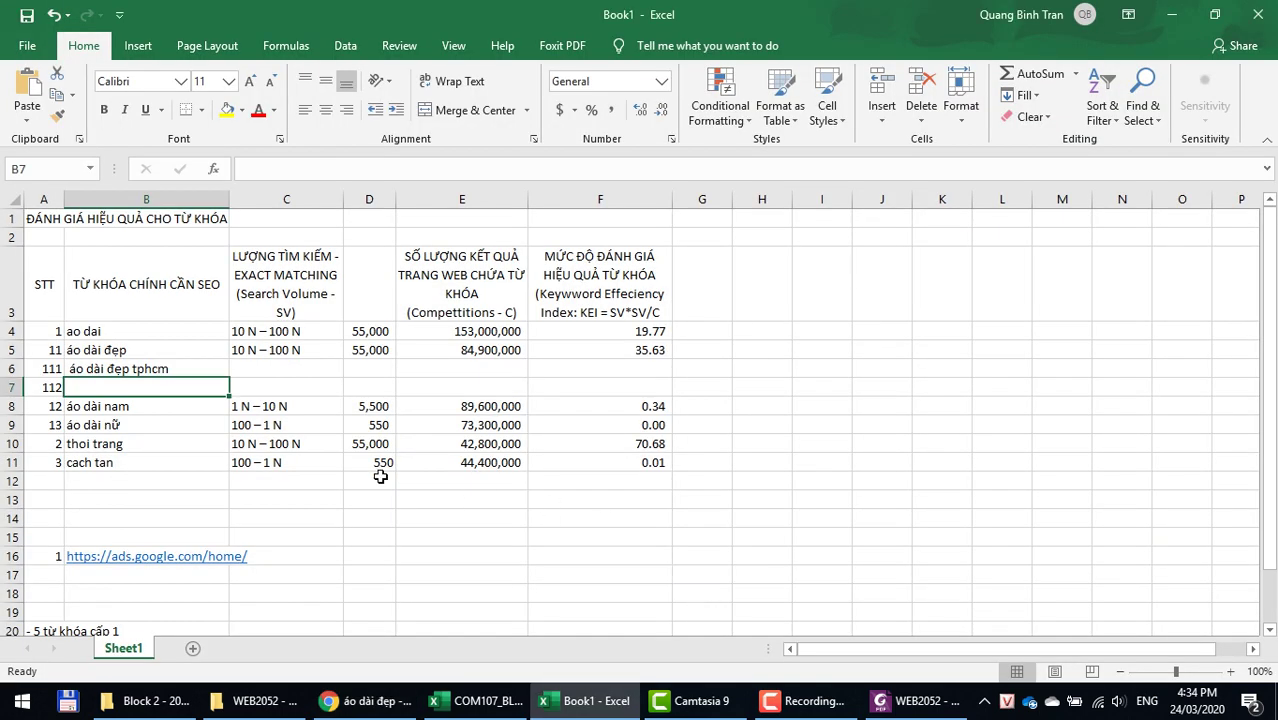
# Step: Paste áo dài đẹp cho bé into B7 and insert a blank row 8 below it
pyautogui.rightClick(157, 388)
pyautogui.click(218, 360)
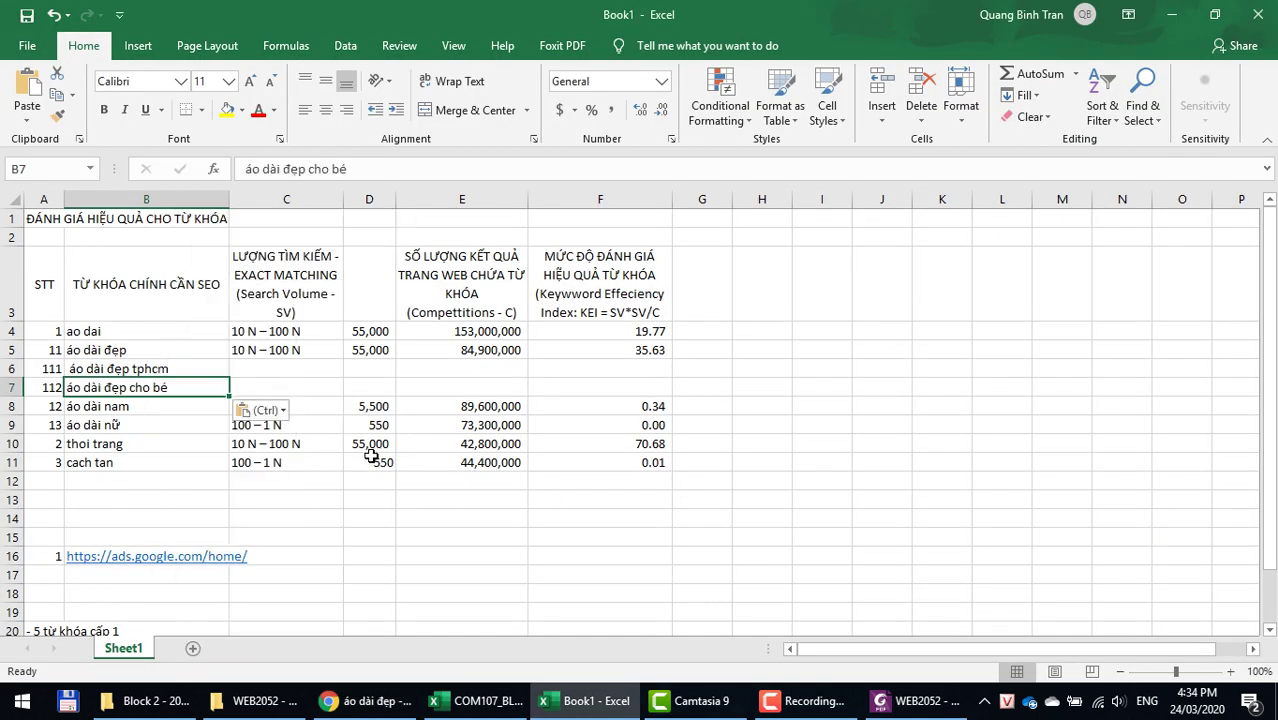
pyautogui.rightClick(12, 407)
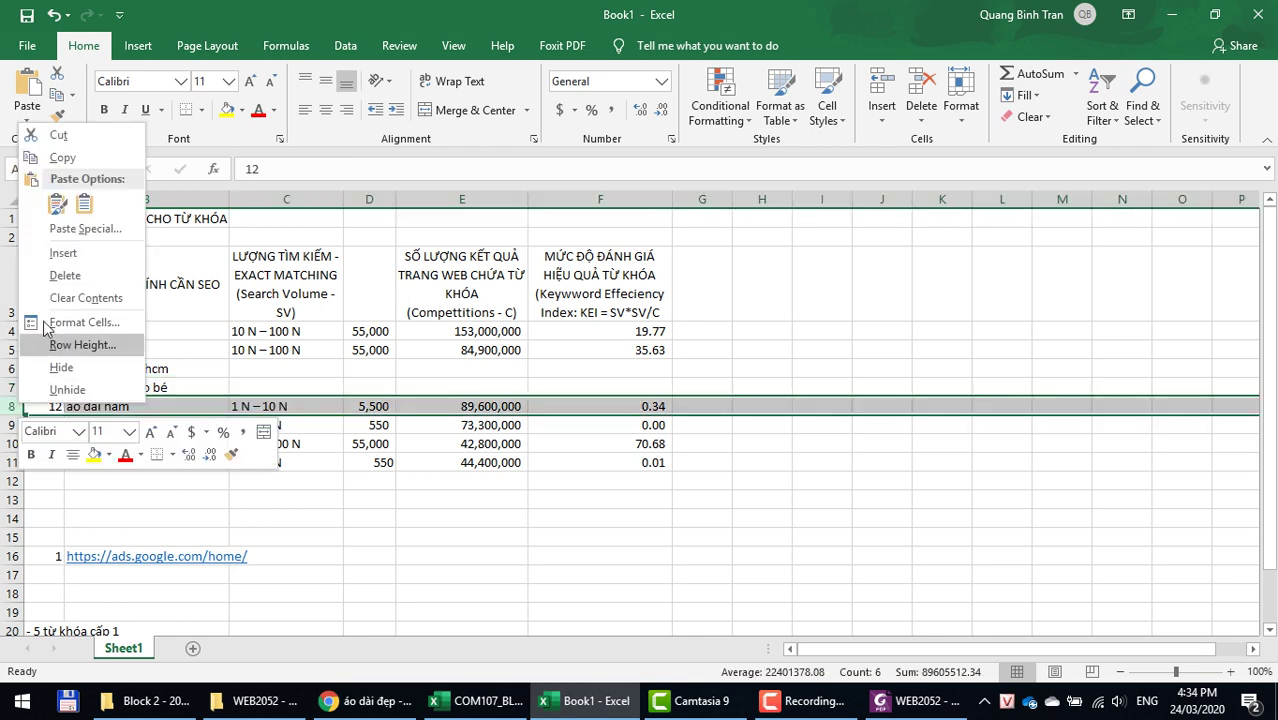
pyautogui.click(63, 256)
pyautogui.hotkey('alt', 'Tab')
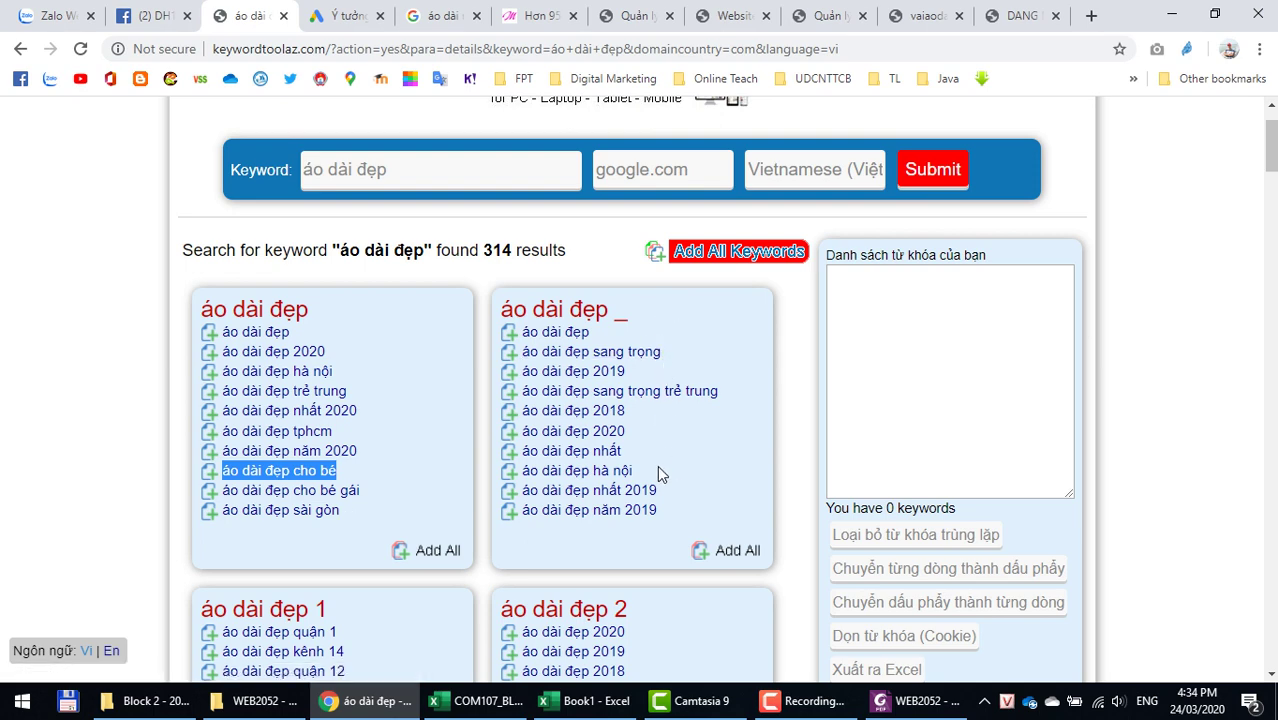
# Step: Scroll through the áo dài đẹp suggestion boxes and select áo dài đẹp sài gòn
pyautogui.scroll(-2, 670, 546)
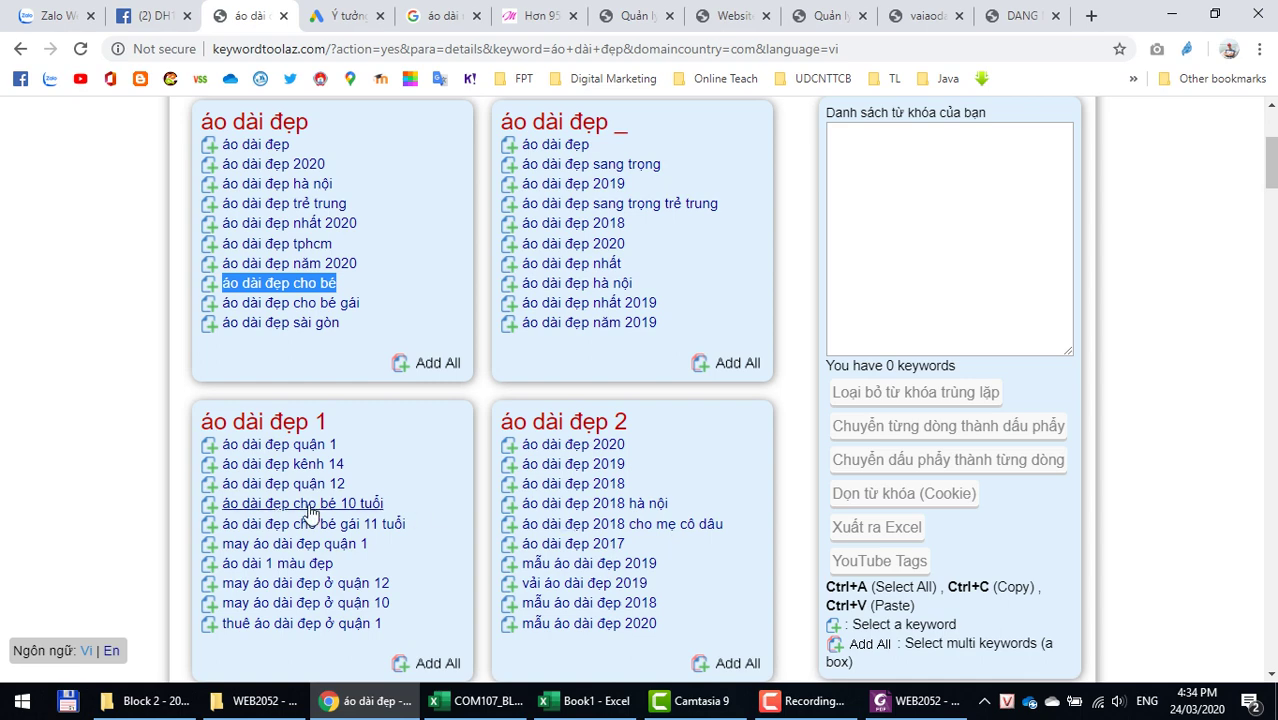
pyautogui.scroll(-2, 287, 513)
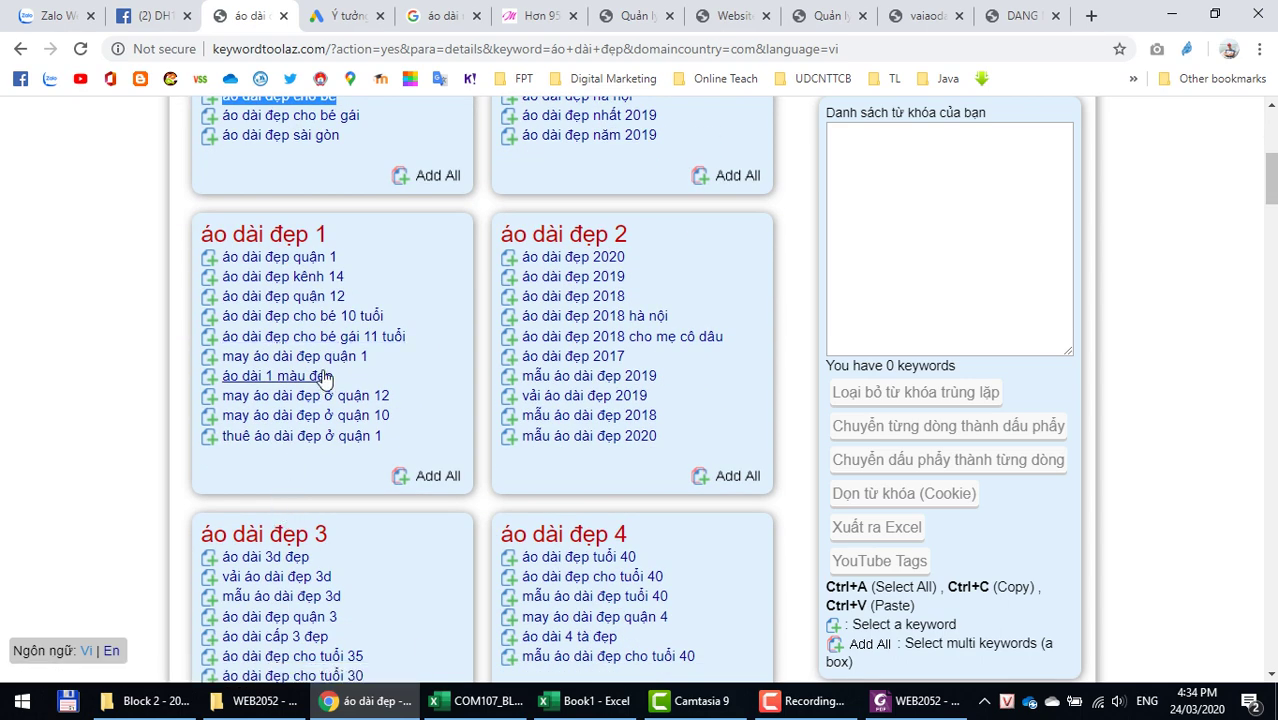
pyautogui.scroll(-1, 576, 520)
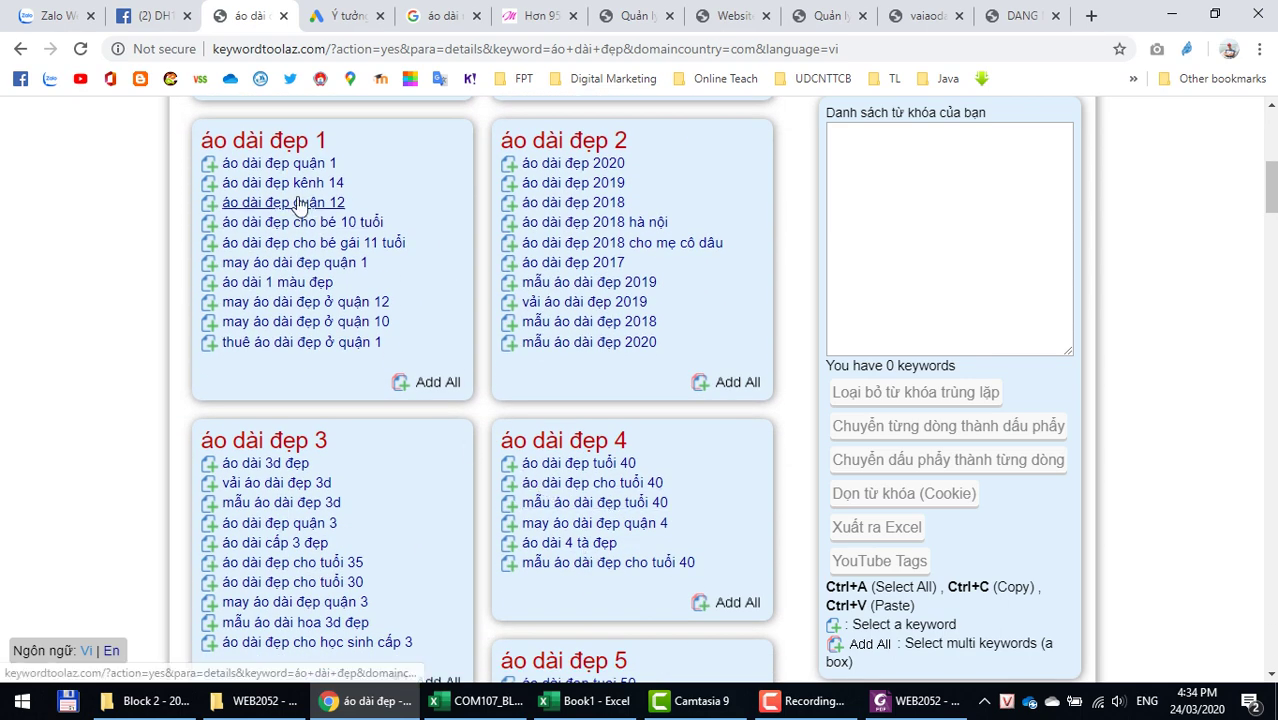
pyautogui.scroll(-2, 371, 508)
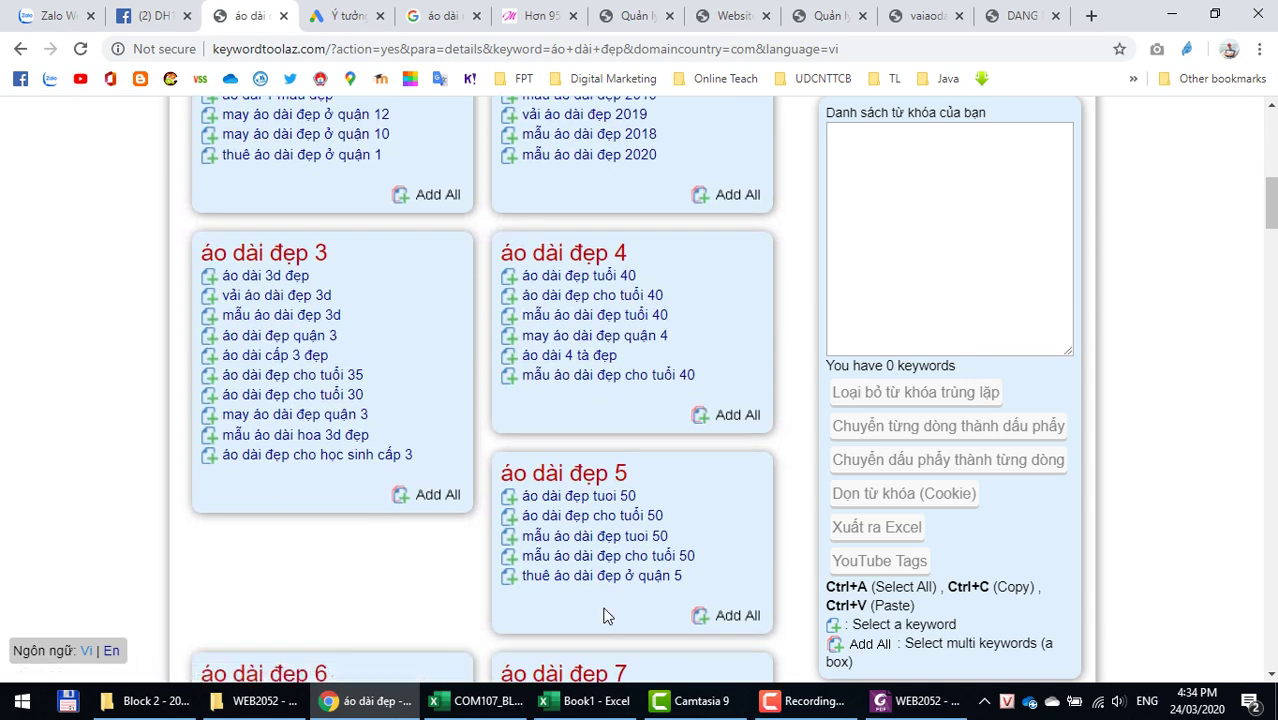
pyautogui.scroll(2, 603, 615)
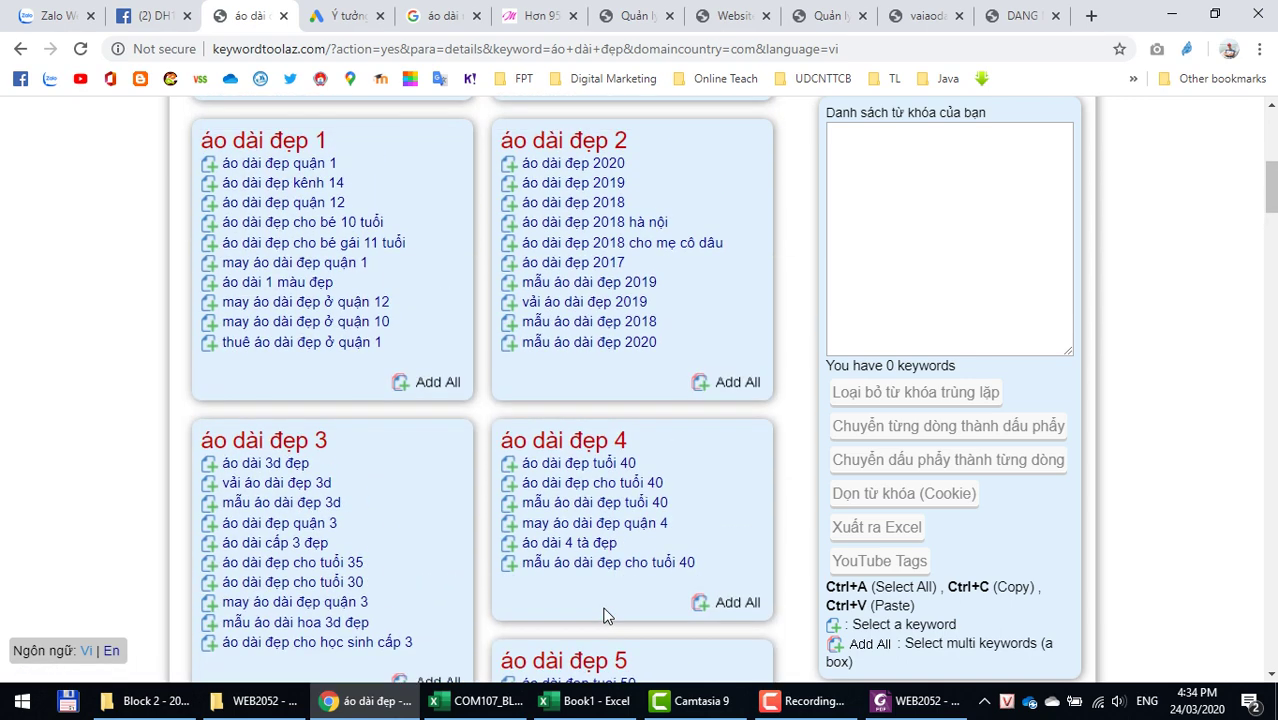
pyautogui.scroll(5, 603, 615)
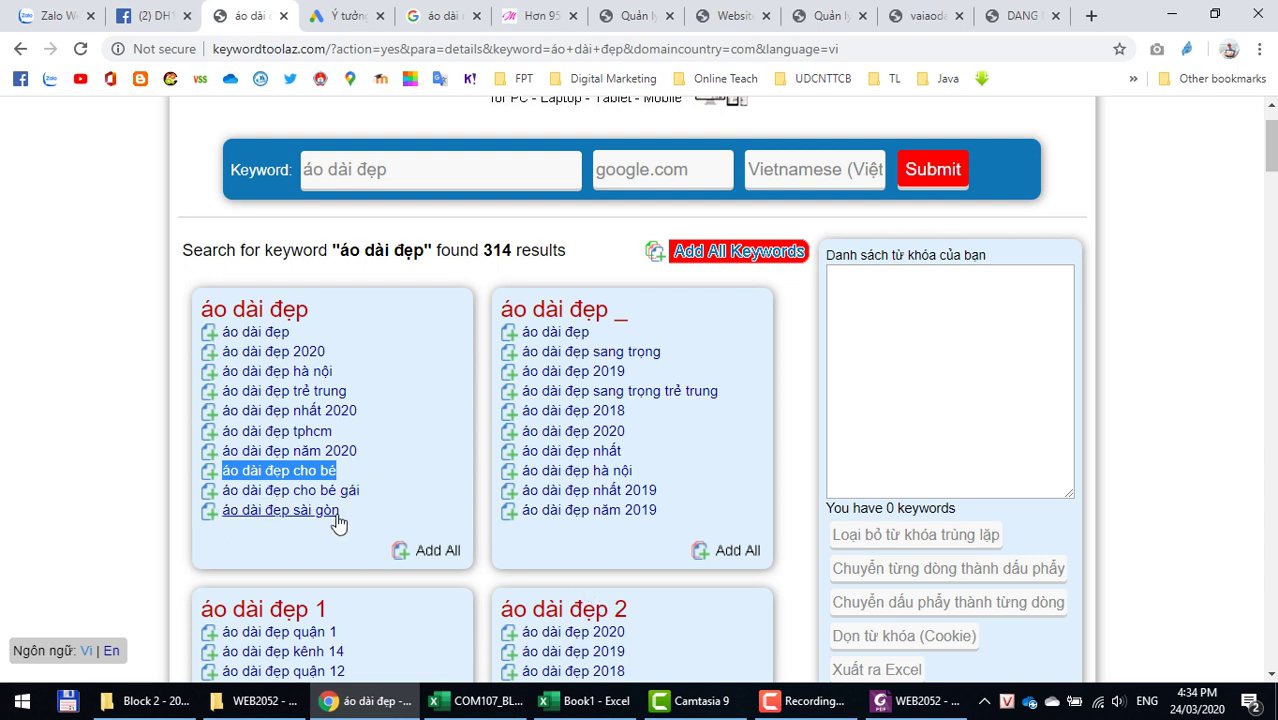
pyautogui.moveTo(340, 512); pyautogui.dragTo(220, 512)
pyautogui.hotkey('ctrl', 'c')
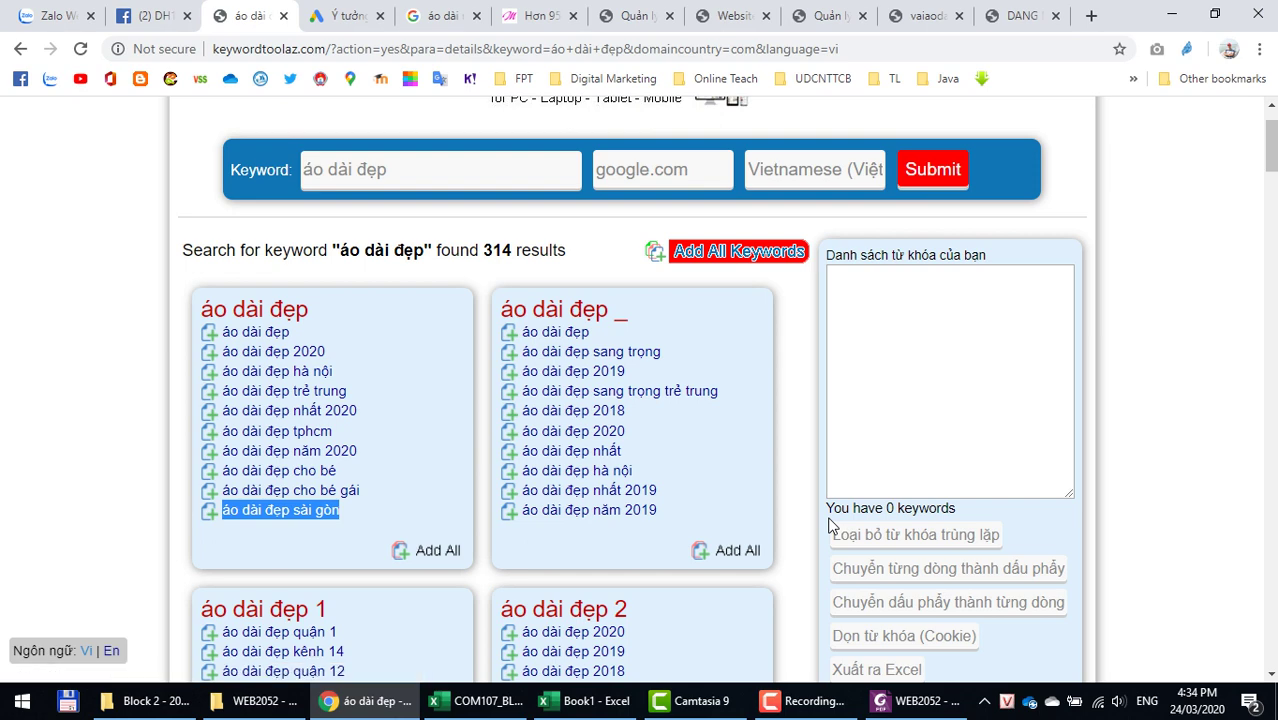
pyautogui.hotkey('alt', 'Tab')
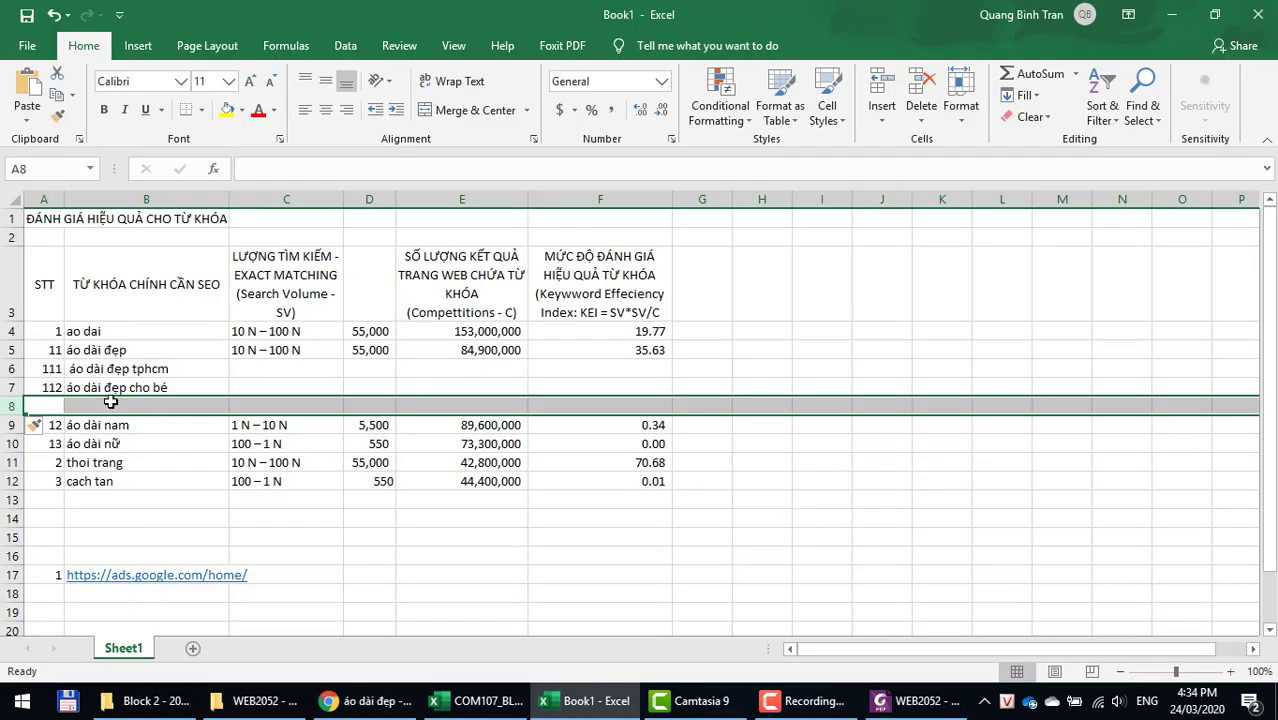
# Step: Paste áo dài đẹp sài gòn into B8 as text and number the row 113
pyautogui.rightClick(108, 405)
pyautogui.click(180, 88)
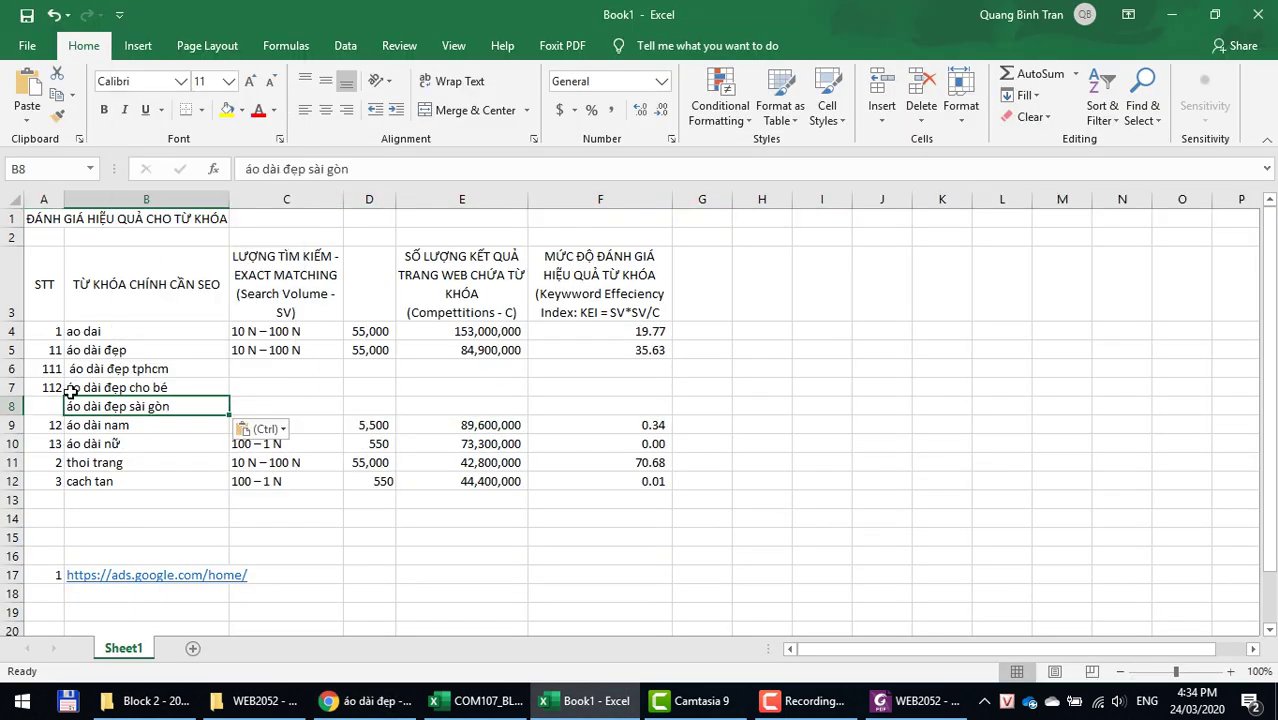
pyautogui.press('Left')
pyautogui.write('11')
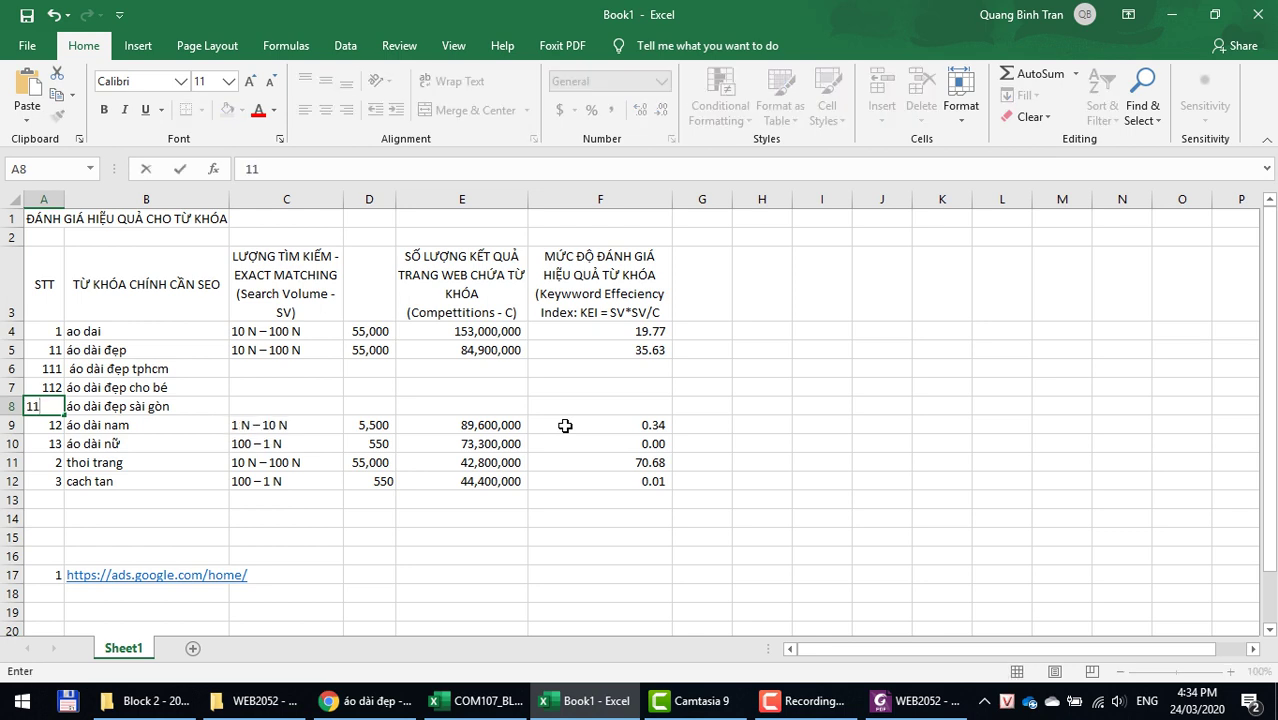
pyautogui.press('Right')
pyautogui.press('Right')
pyautogui.press('Right')
# Step: Copy the three new keywords in B6:B8, from áo dài đẹp tphcm to sài gòn
pyautogui.press('Up')
pyautogui.press('Up')
pyautogui.press('Left')
pyautogui.press('Left')
pyautogui.press('Down')
pyautogui.hotkey('ctrl', 'c')
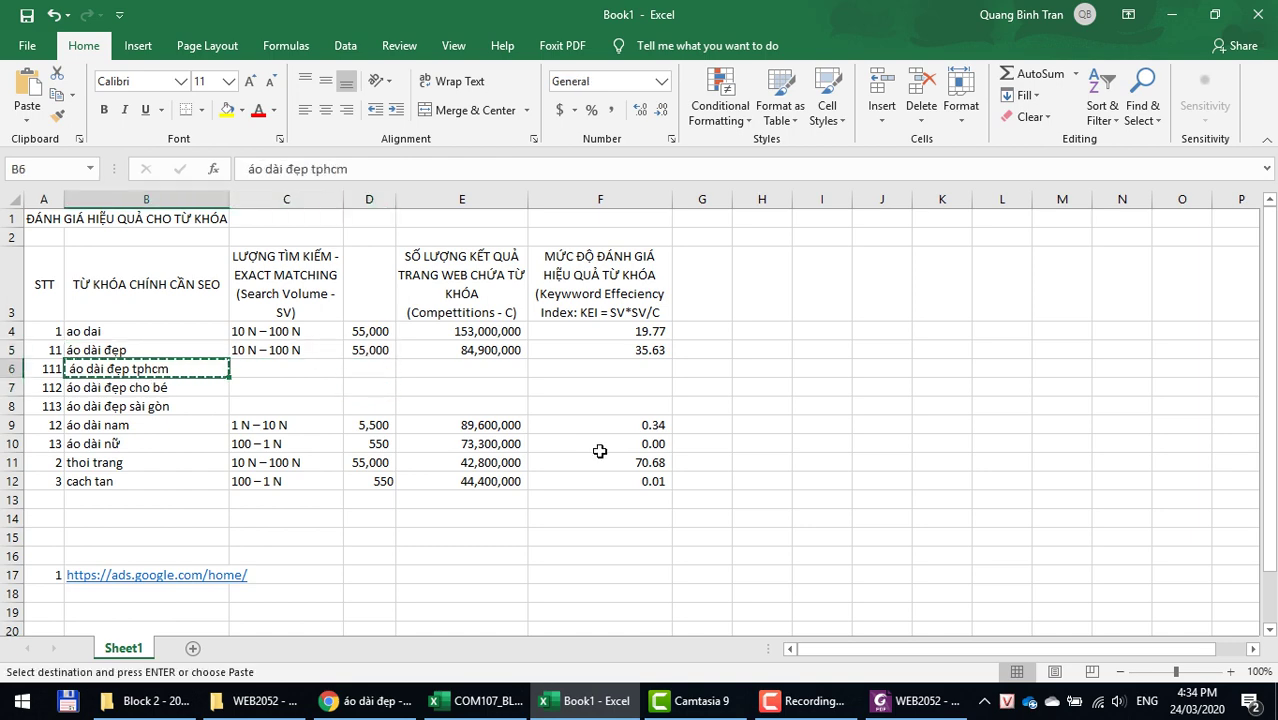
pyautogui.hotkey('alt', 'Tab')
pyautogui.hotkey('alt', 'Tab')
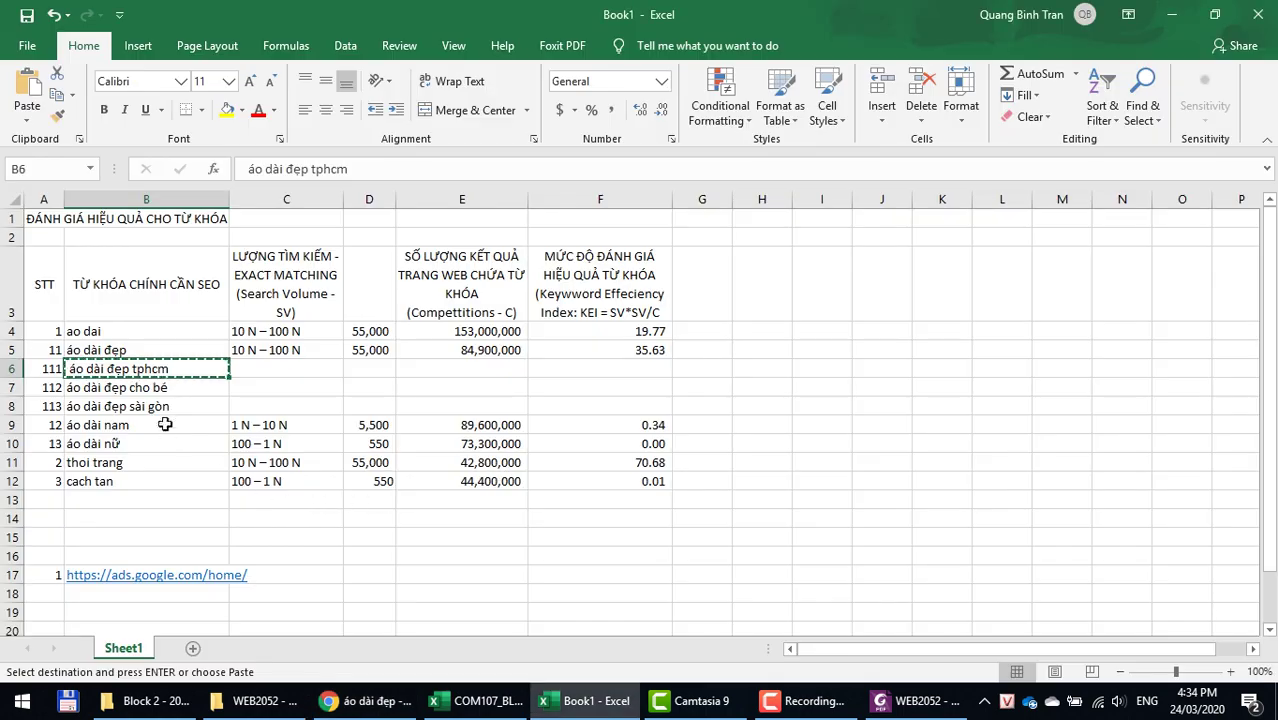
pyautogui.keyDown('shift'); pyautogui.click(157, 404); pyautogui.keyUp('shift')
pyautogui.hotkey('ctrl', 'c')
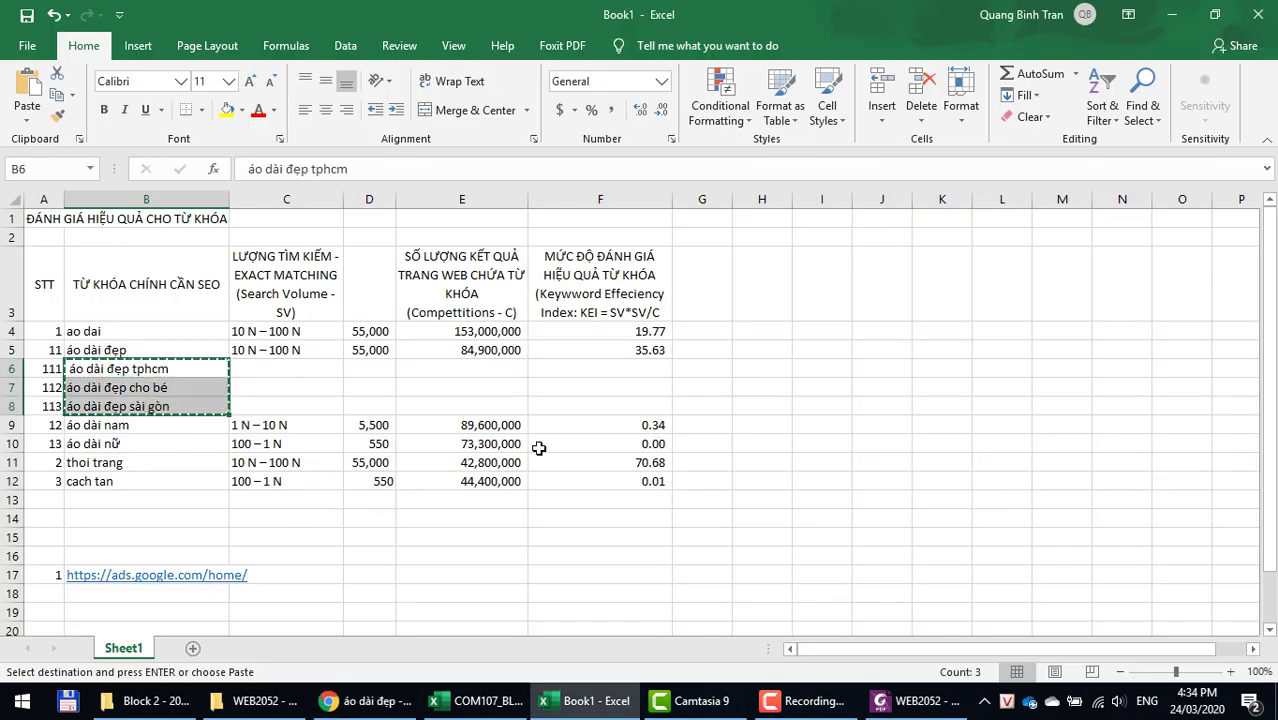
pyautogui.hotkey('alt', 'Tab')
# Step: Replace the old Keyword Planner keywords with the three áo dài đẹp keywords and select their 10 – 100 volume
pyautogui.click(348, 16)
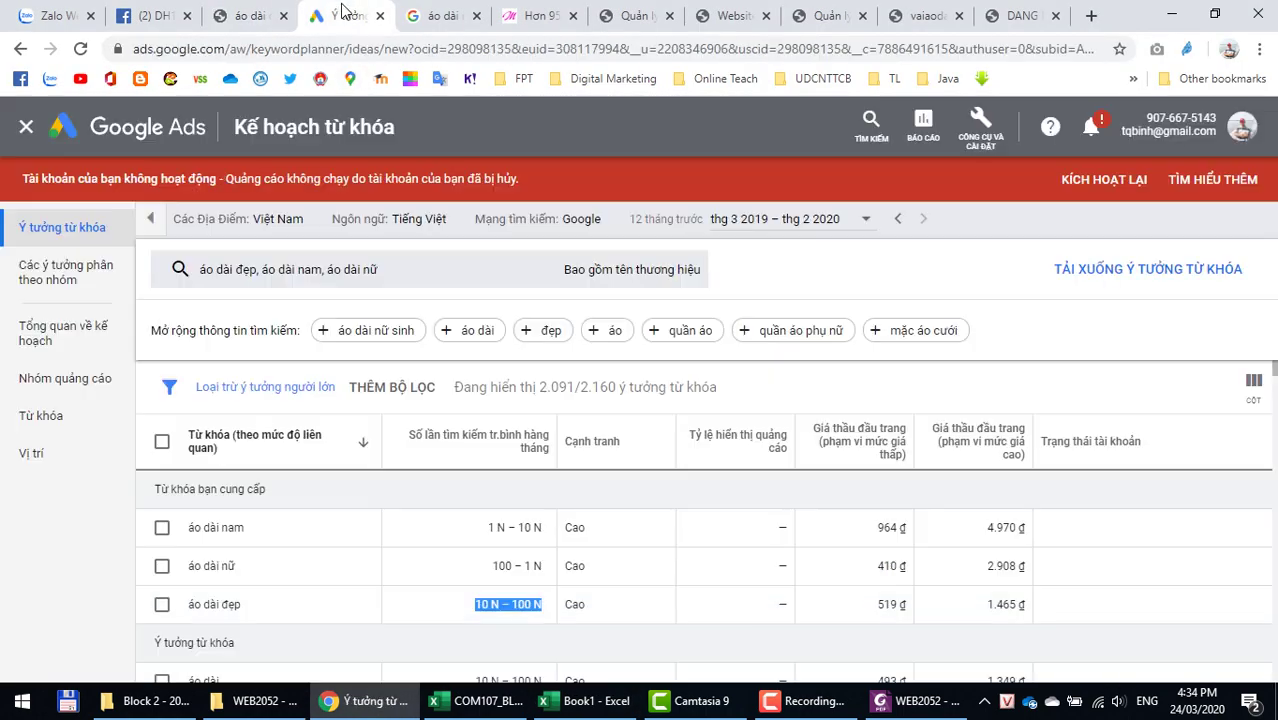
pyautogui.click(451, 274)
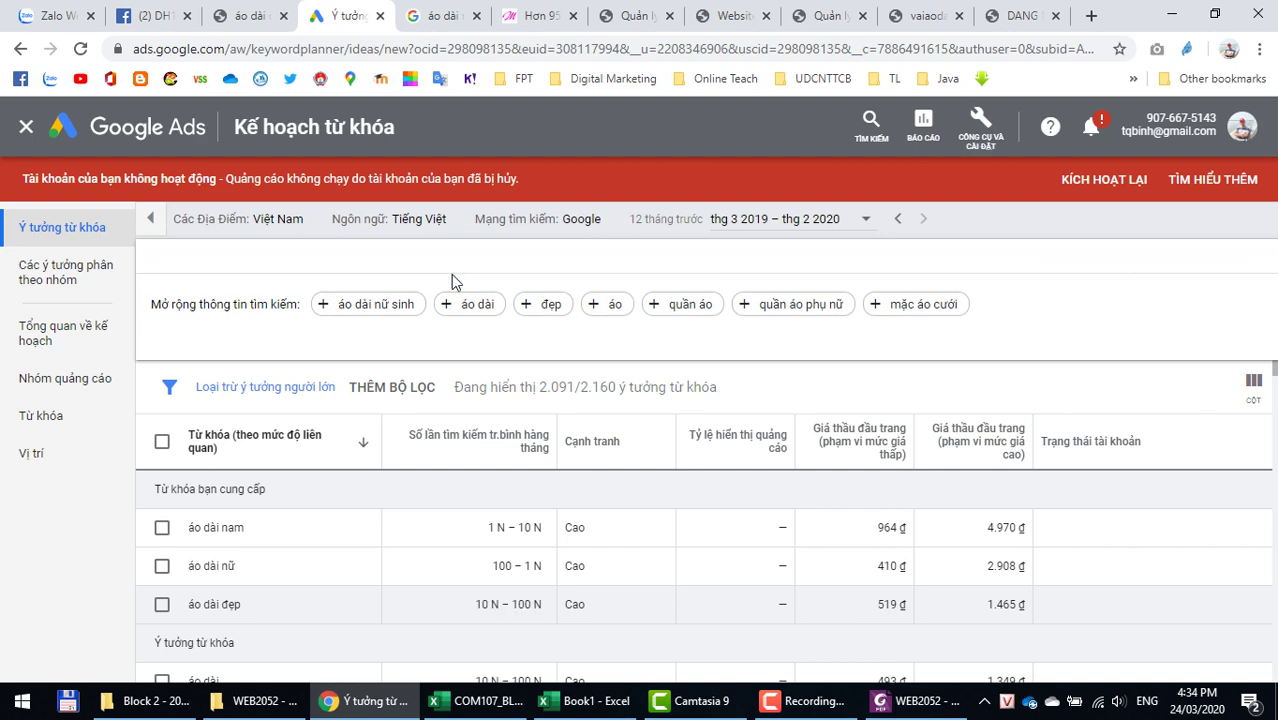
pyautogui.click(304, 363)
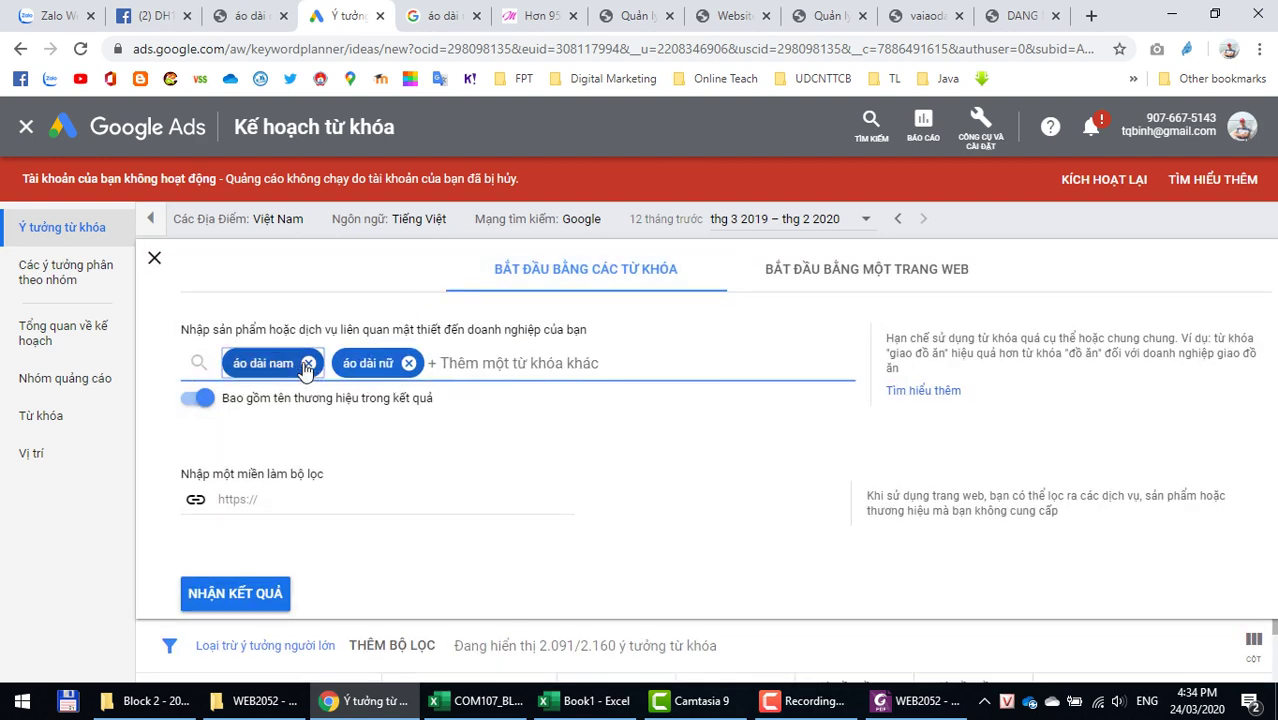
pyautogui.click(307, 363)
pyautogui.click(302, 363)
pyautogui.hotkey('ctrl', 'v')
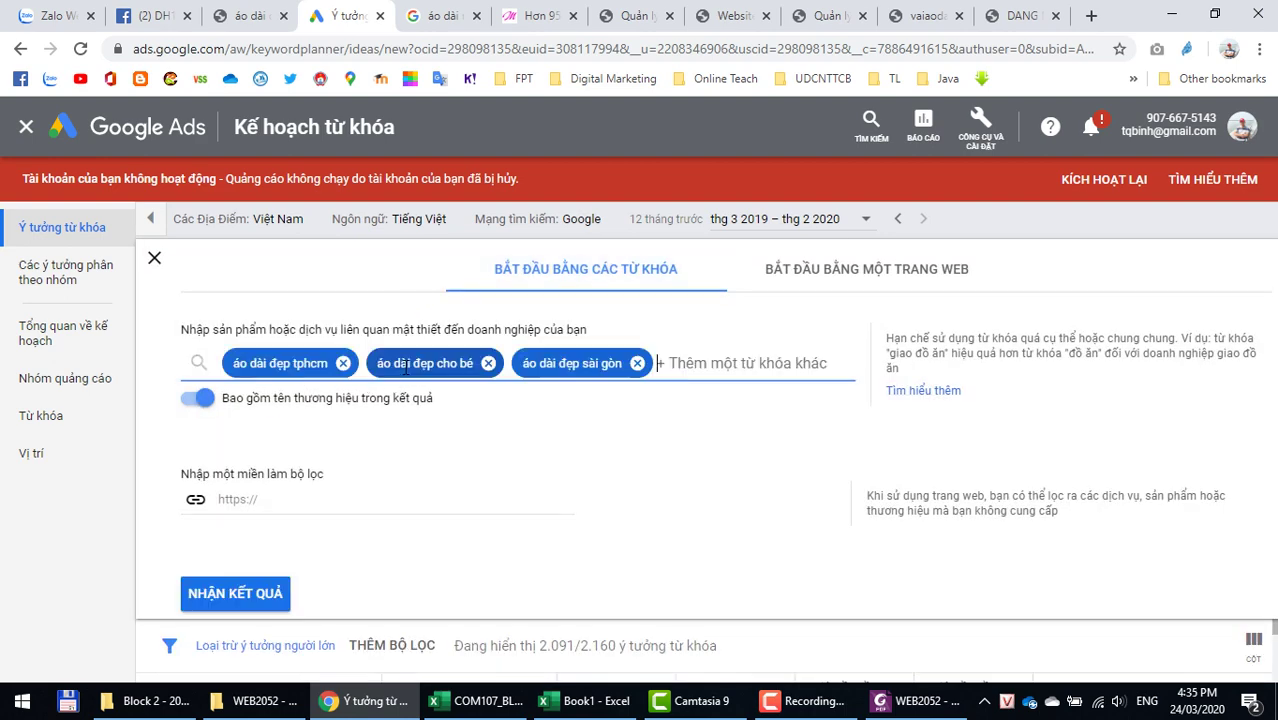
pyautogui.click(238, 594)
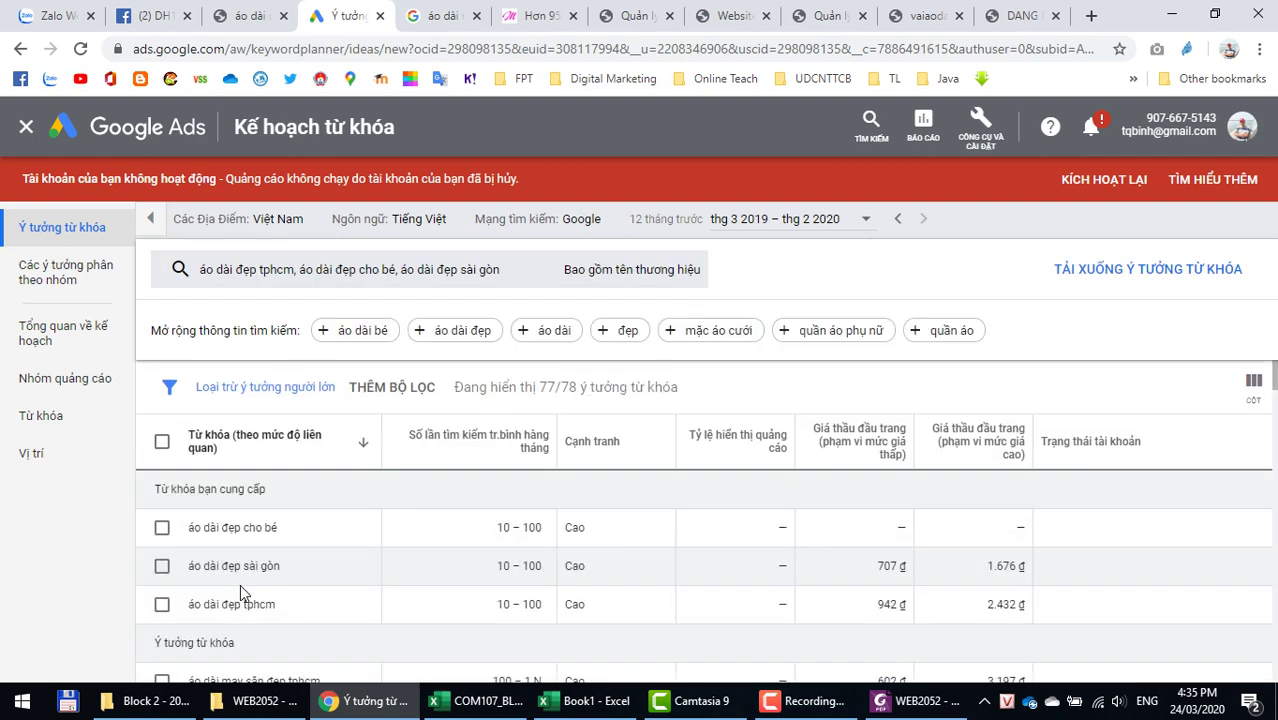
pyautogui.moveTo(494, 528); pyautogui.dragTo(545, 528)
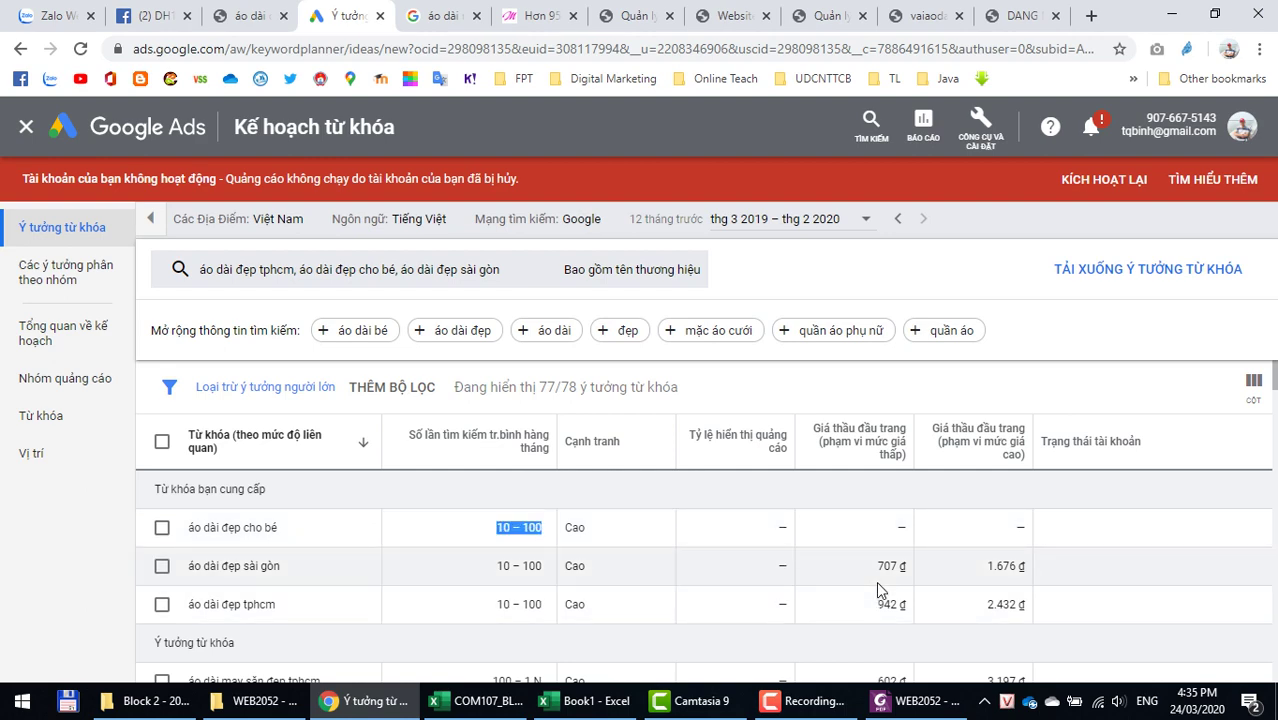
pyautogui.hotkey('alt', 'Tab')
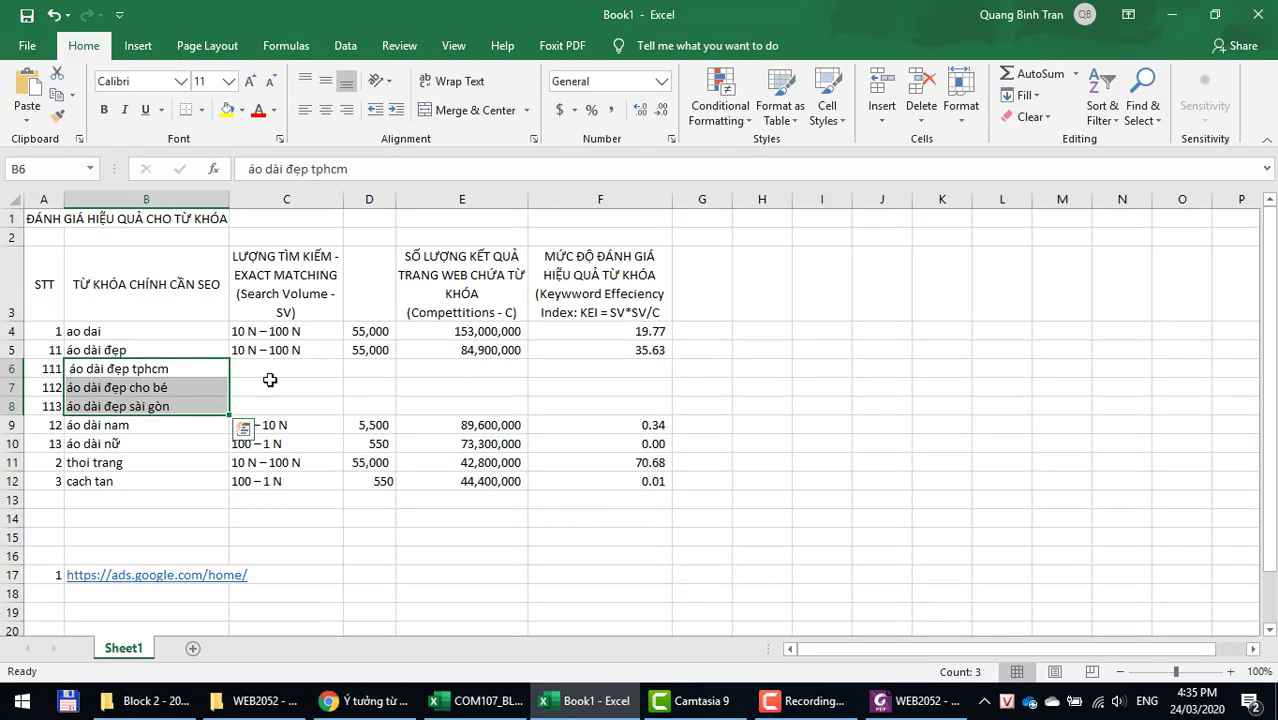
# Step: Paste the 10 – 100 search volume into C6 and fill it down to C8
pyautogui.click(257, 365)
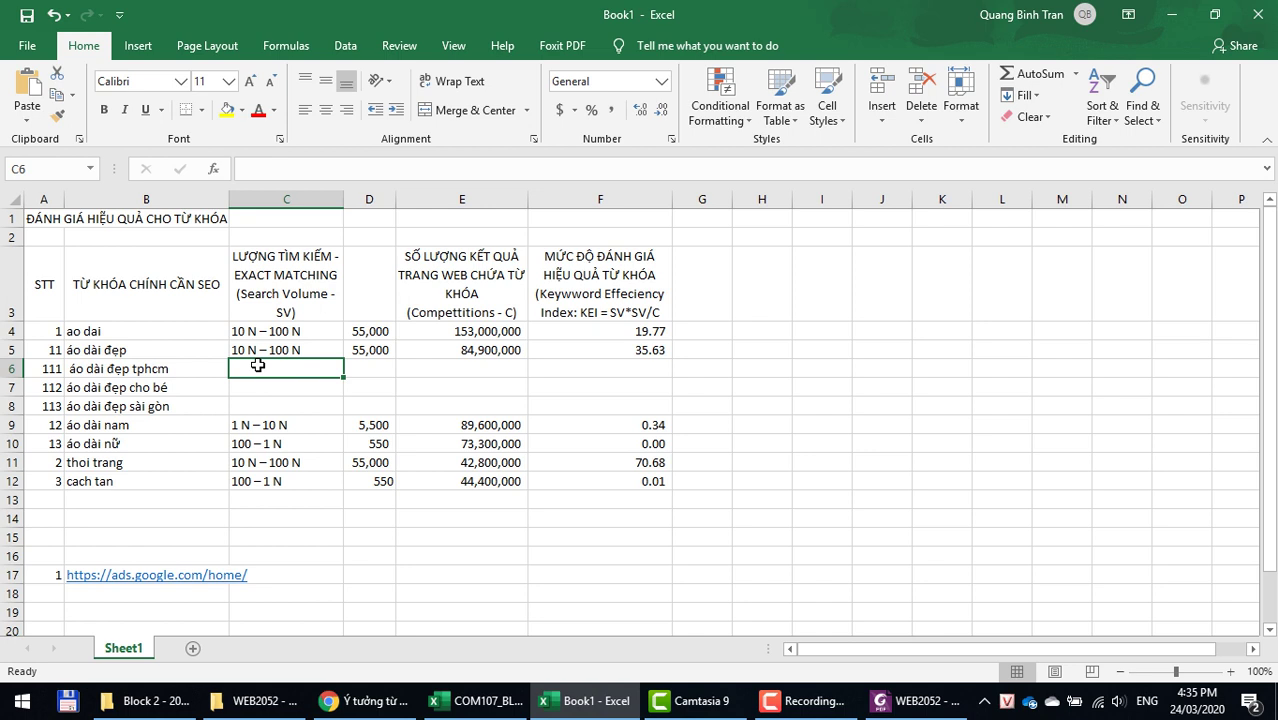
pyautogui.rightClick(255, 365)
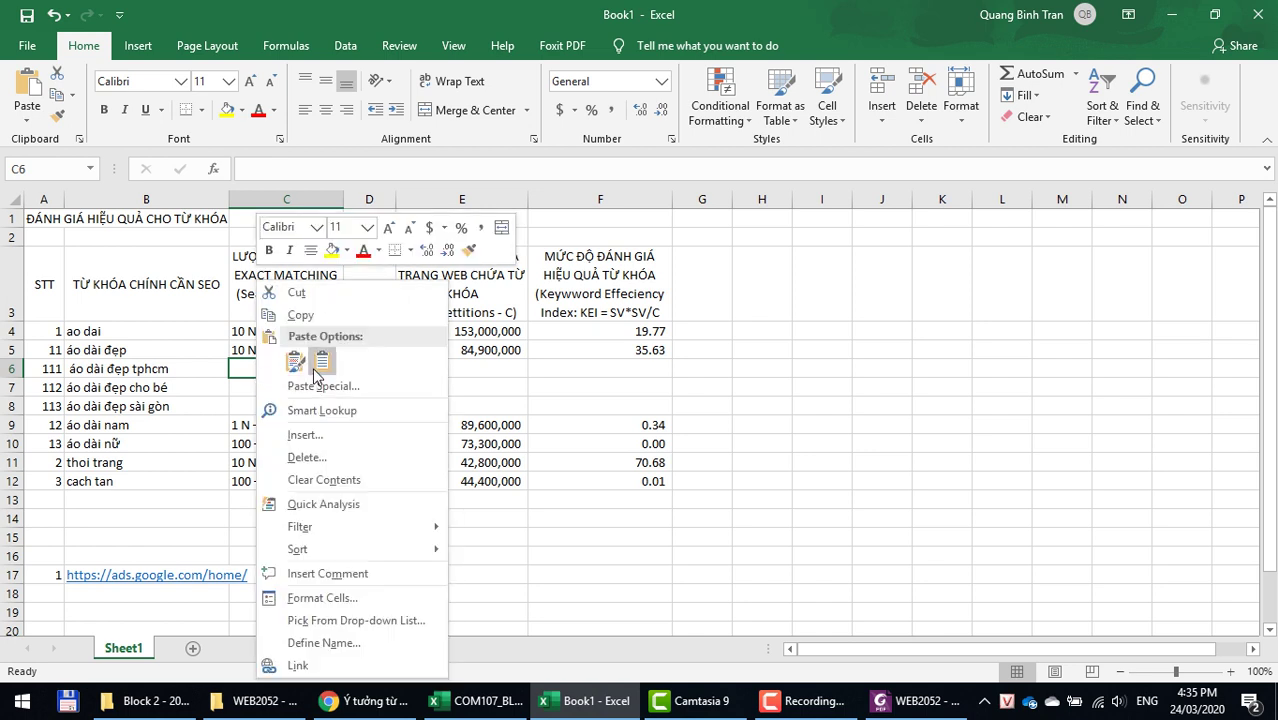
pyautogui.click(297, 362)
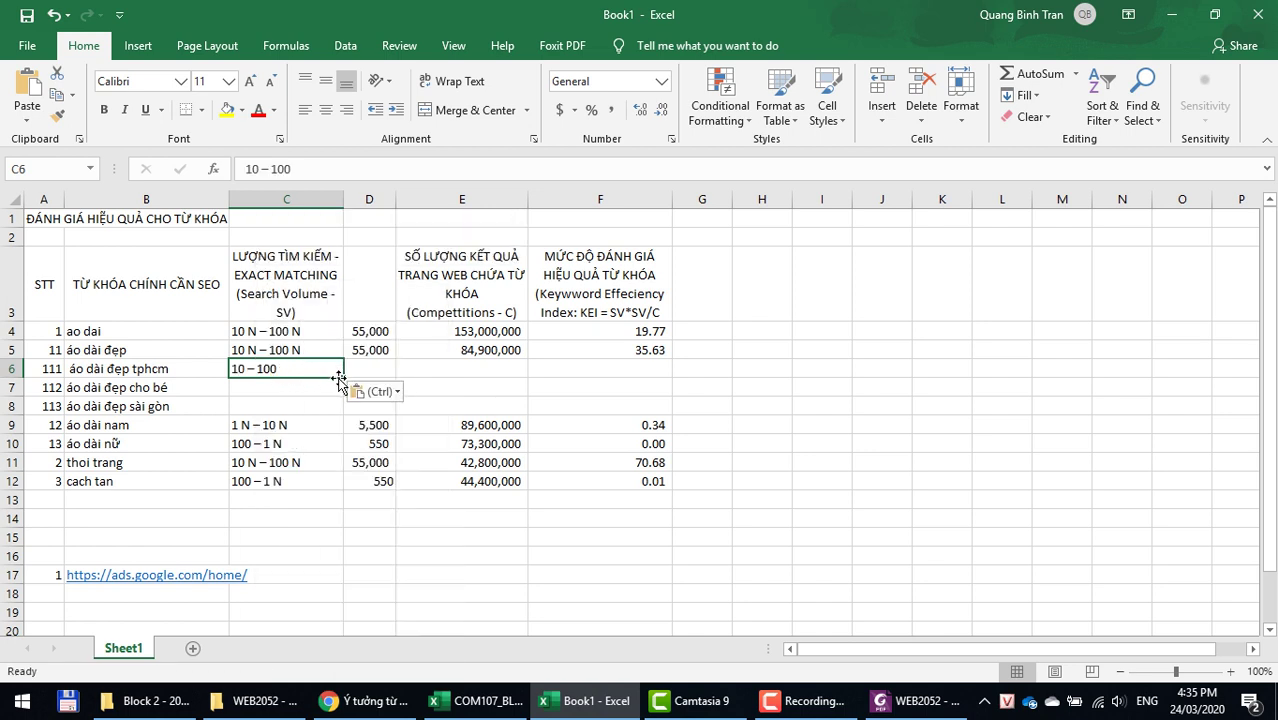
pyautogui.moveTo(343, 379); pyautogui.dragTo(339, 412)
# Step: Enter 55 as the search volume in D6, D7 and D8
pyautogui.click(365, 370)
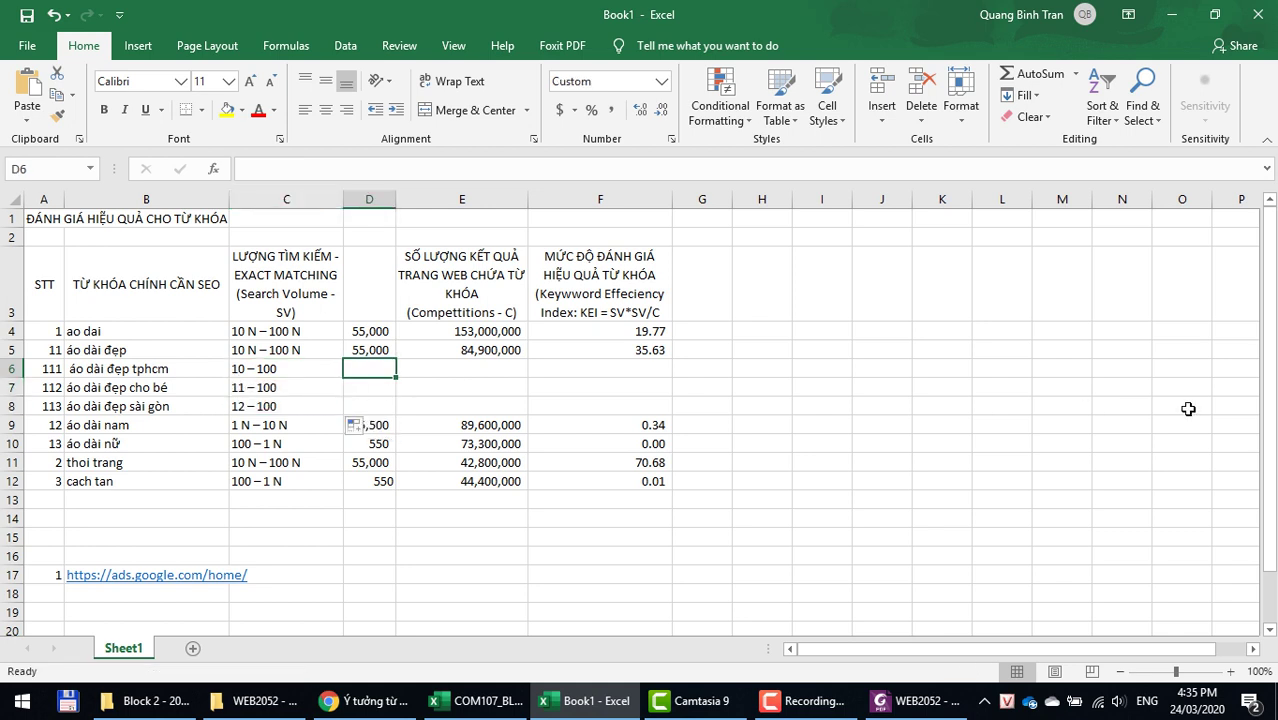
pyautogui.write('55')
pyautogui.press('Return')
pyautogui.write('55')
pyautogui.press('Return')
pyautogui.write('55')
pyautogui.press('Up')
pyautogui.press('Up')
pyautogui.press('Up')
pyautogui.press('Down')
pyautogui.press('Down')
pyautogui.press('Up')
# Step: Copy the keyword áo dài đẹp tphcm from the spreadsheet
pyautogui.hotkey('alt', 'Tab')
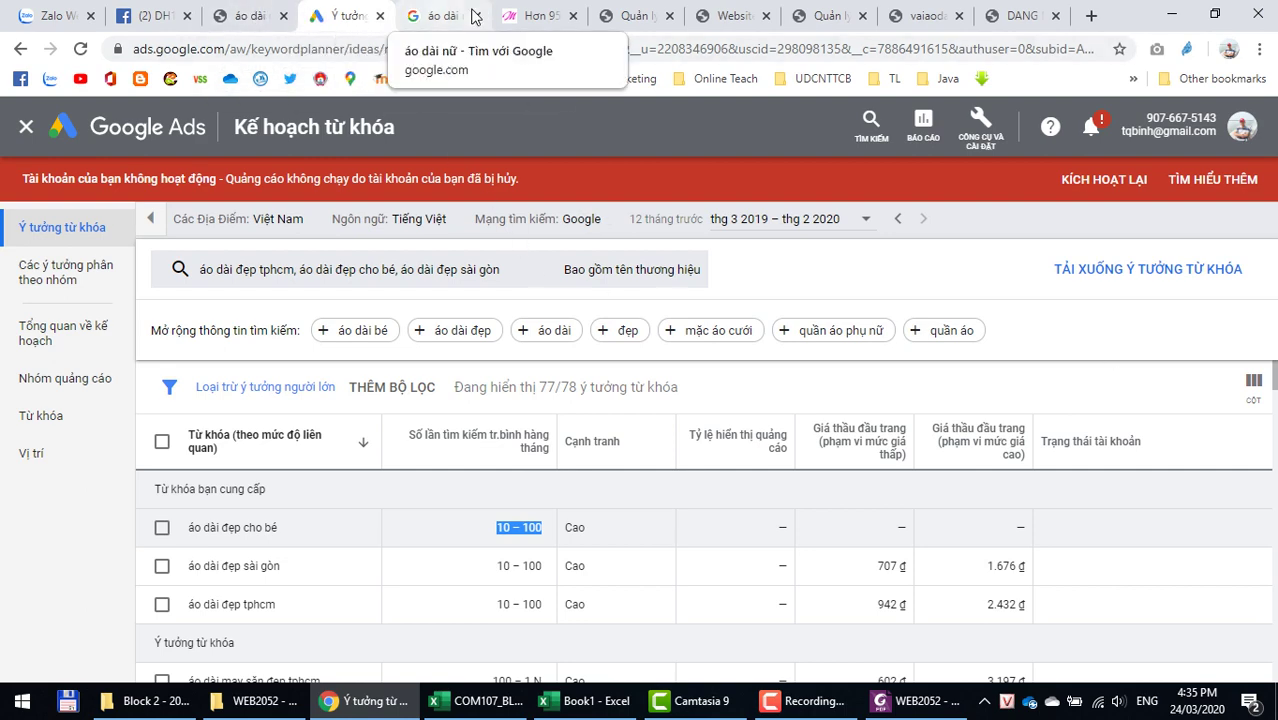
pyautogui.click(442, 15)
pyautogui.hotkey('alt', 'Tab')
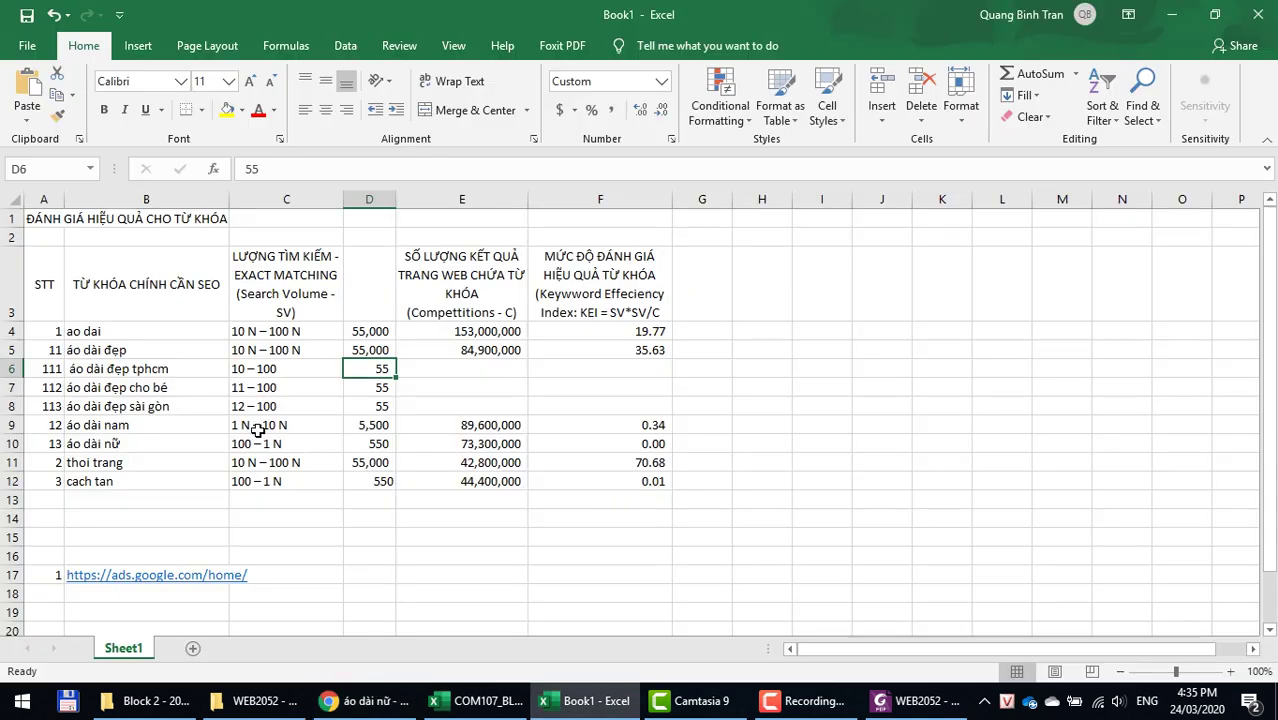
pyautogui.click(110, 368)
pyautogui.hotkey('ctrl', 'c')
# Step: Search Google for áo dài đẹp tphcm and copy its 82.200.000 result count
pyautogui.hotkey('alt', 'Tab')
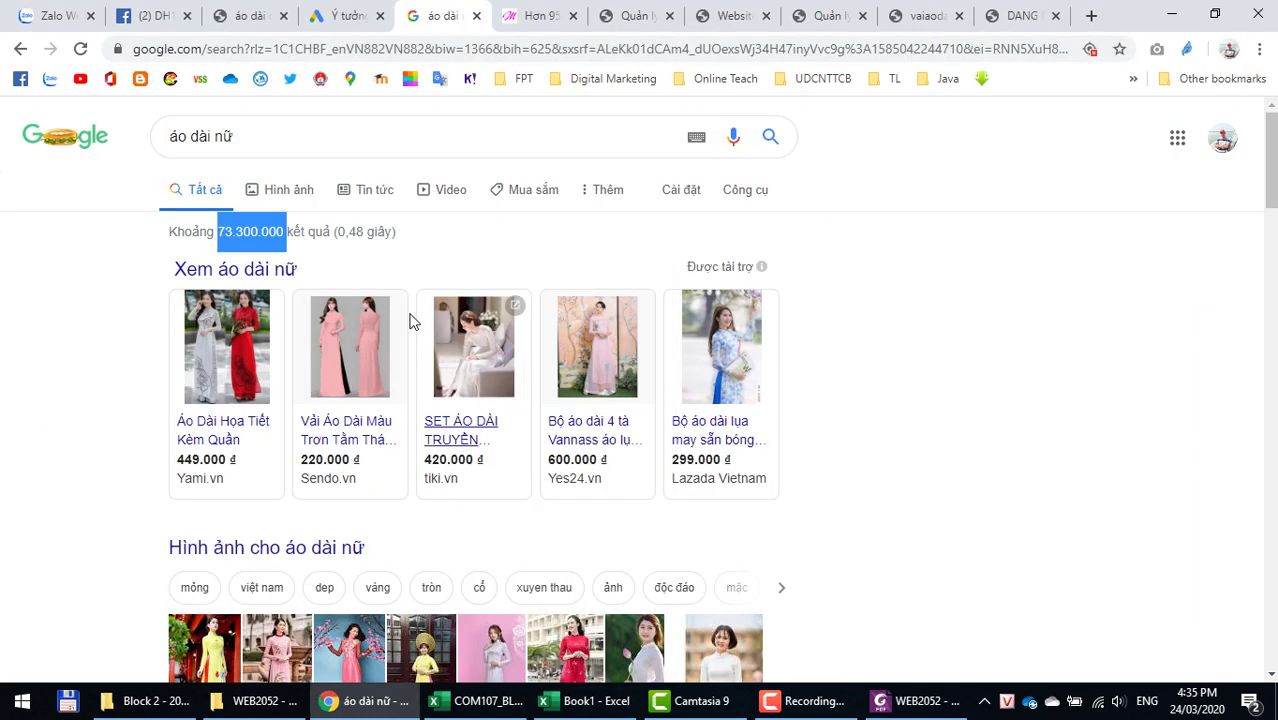
pyautogui.click(301, 125)
pyautogui.hotkey('ctrl', 'v')
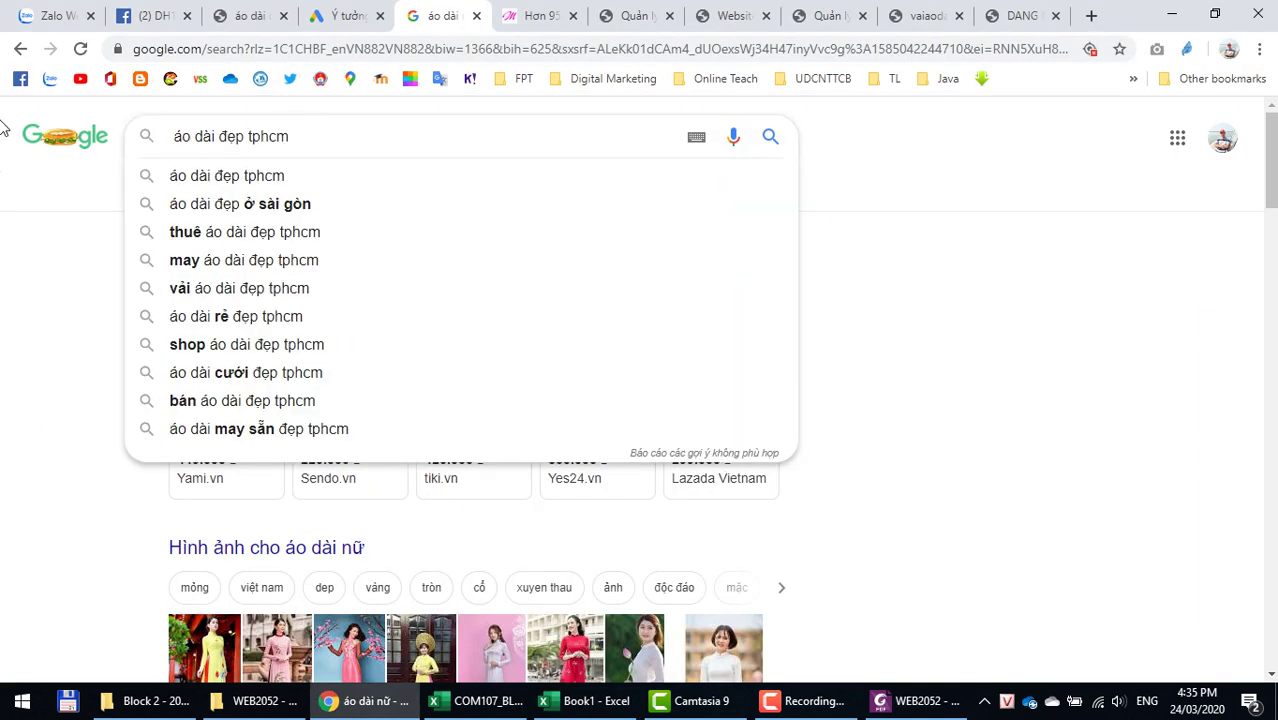
pyautogui.press('Return')
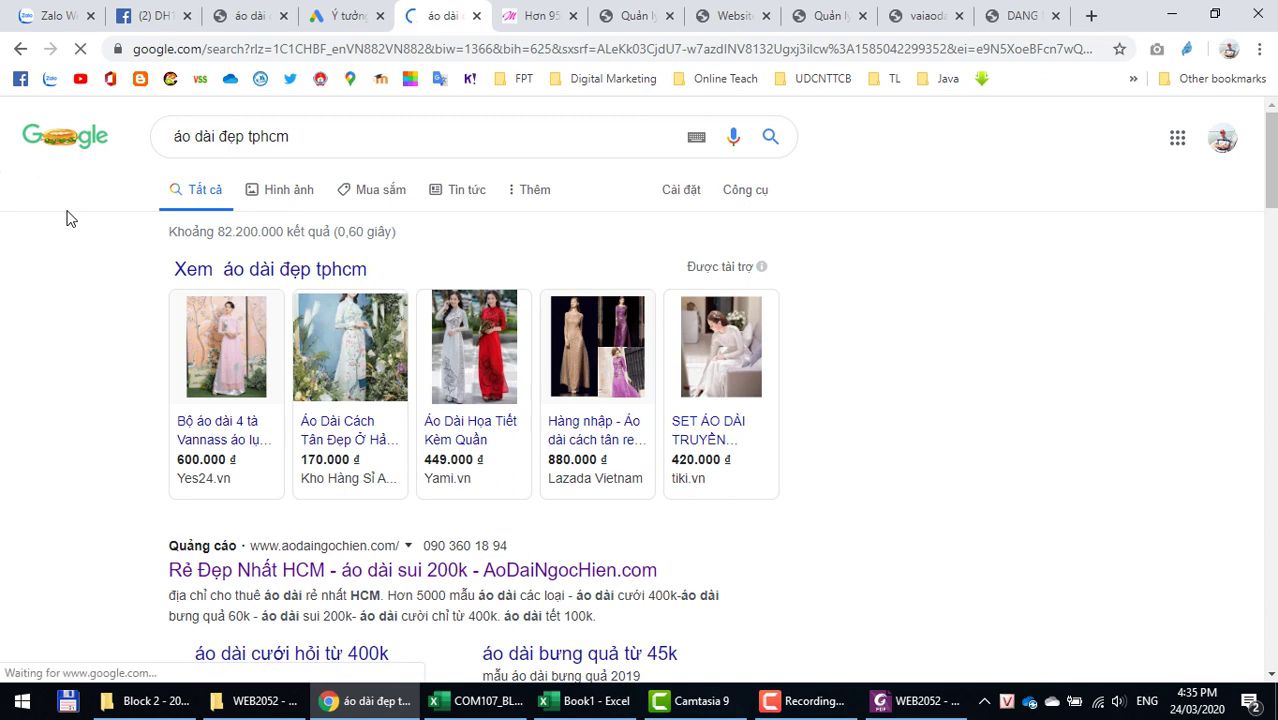
pyautogui.hotkey('alt', 'Tab')
pyautogui.hotkey('alt', 'Tab')
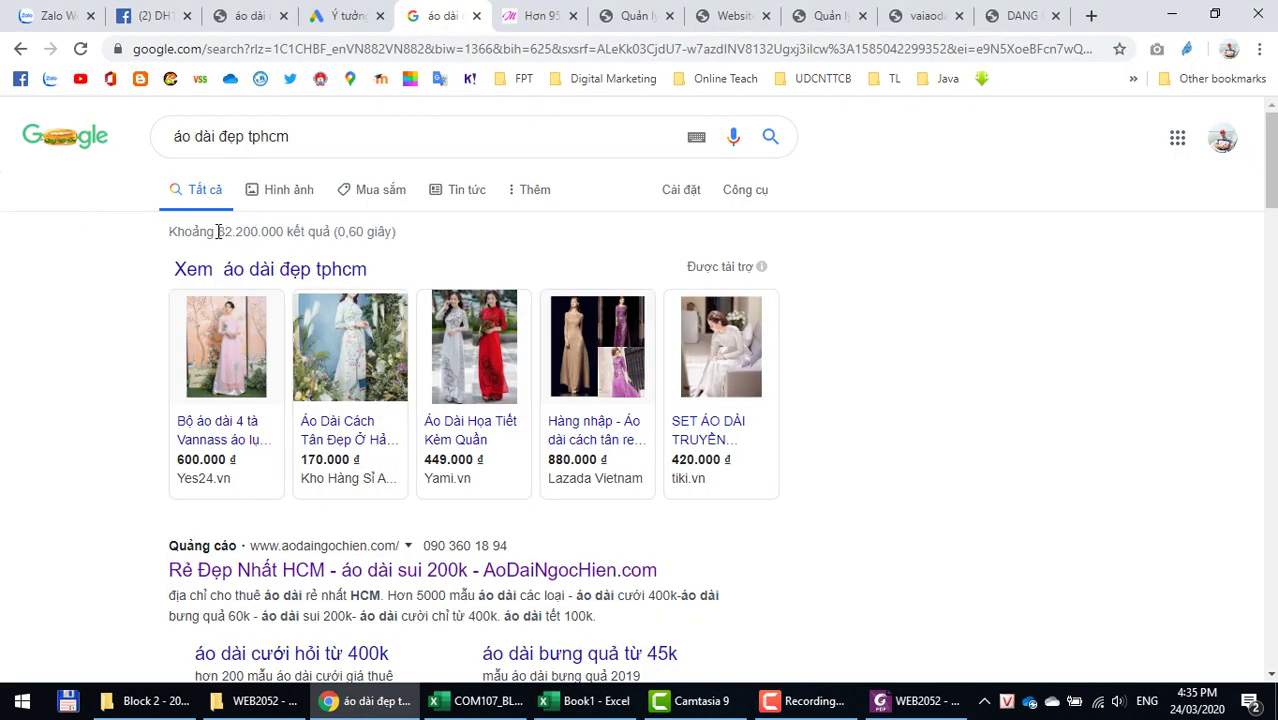
pyautogui.moveTo(220, 231); pyautogui.dragTo(283, 231)
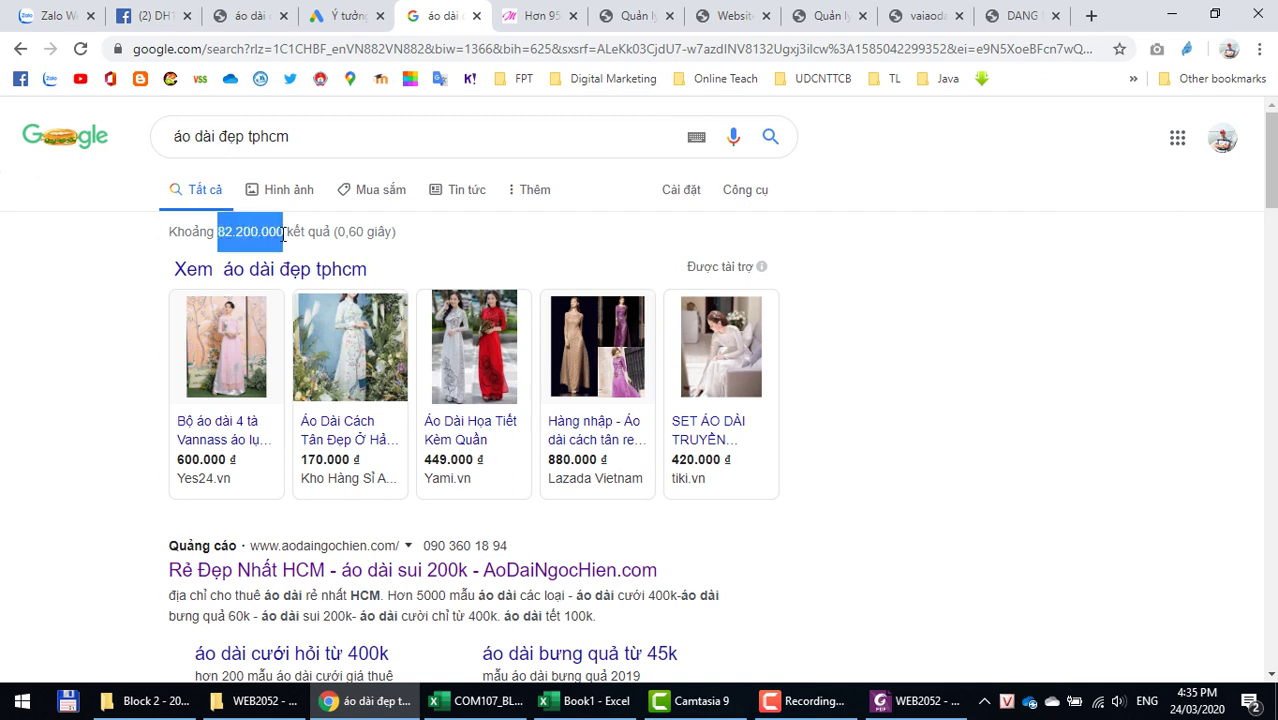
pyautogui.hotkey('alt', 'Tab')
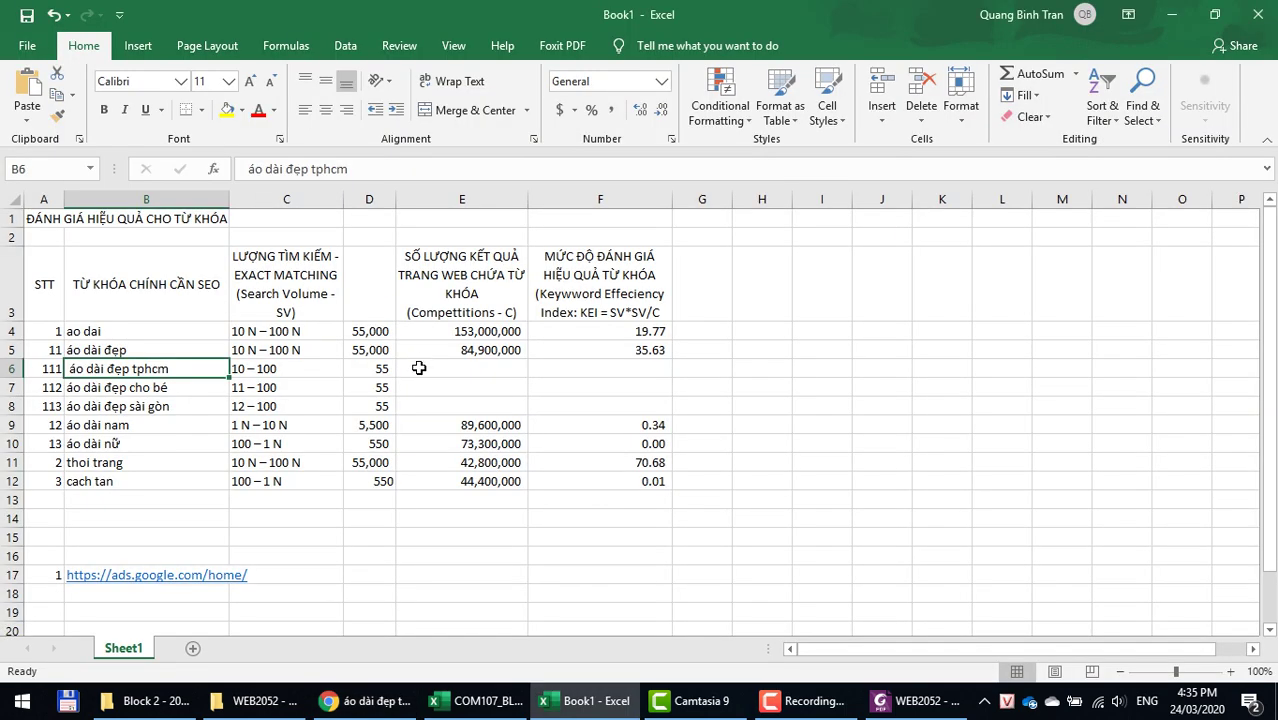
# Step: Paste the result count into E6 and remove the stray dot so it reads 82,200,000
pyautogui.click(420, 368)
pyautogui.rightClick(420, 368)
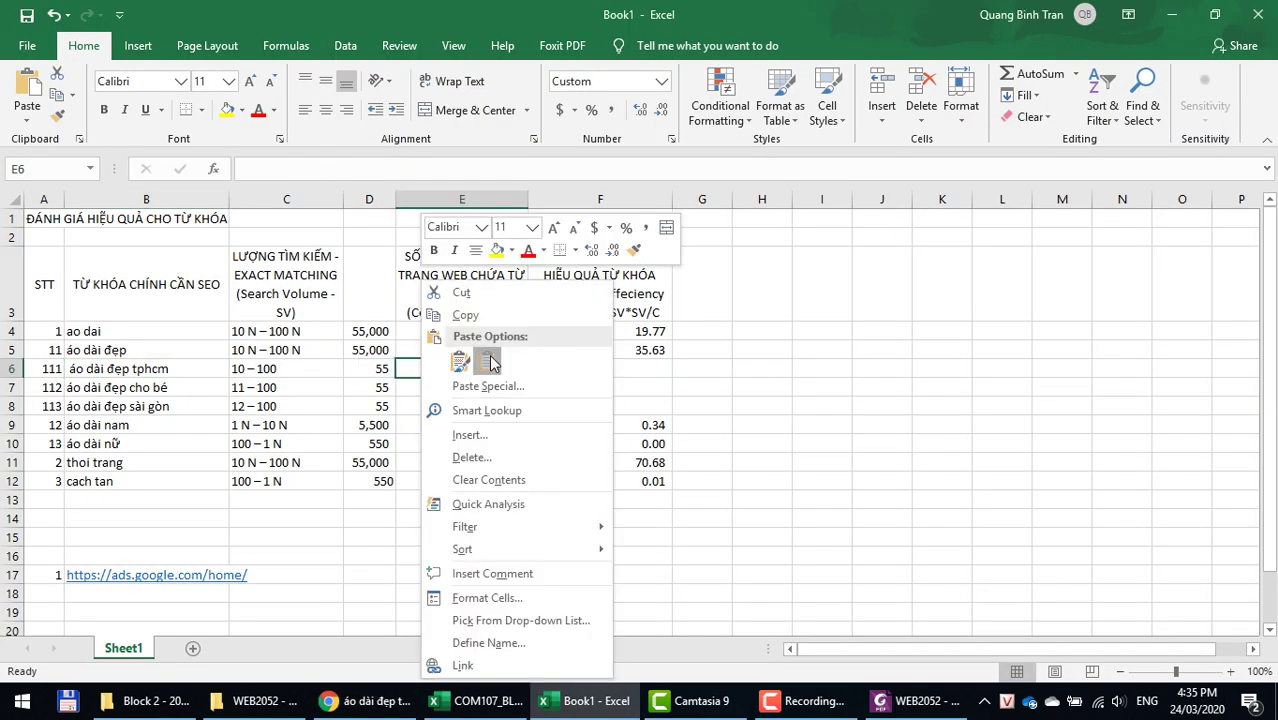
pyautogui.click(478, 366)
pyautogui.doubleClick(437, 371)
pyautogui.press('BackSpace')
pyautogui.press('BackSpace')
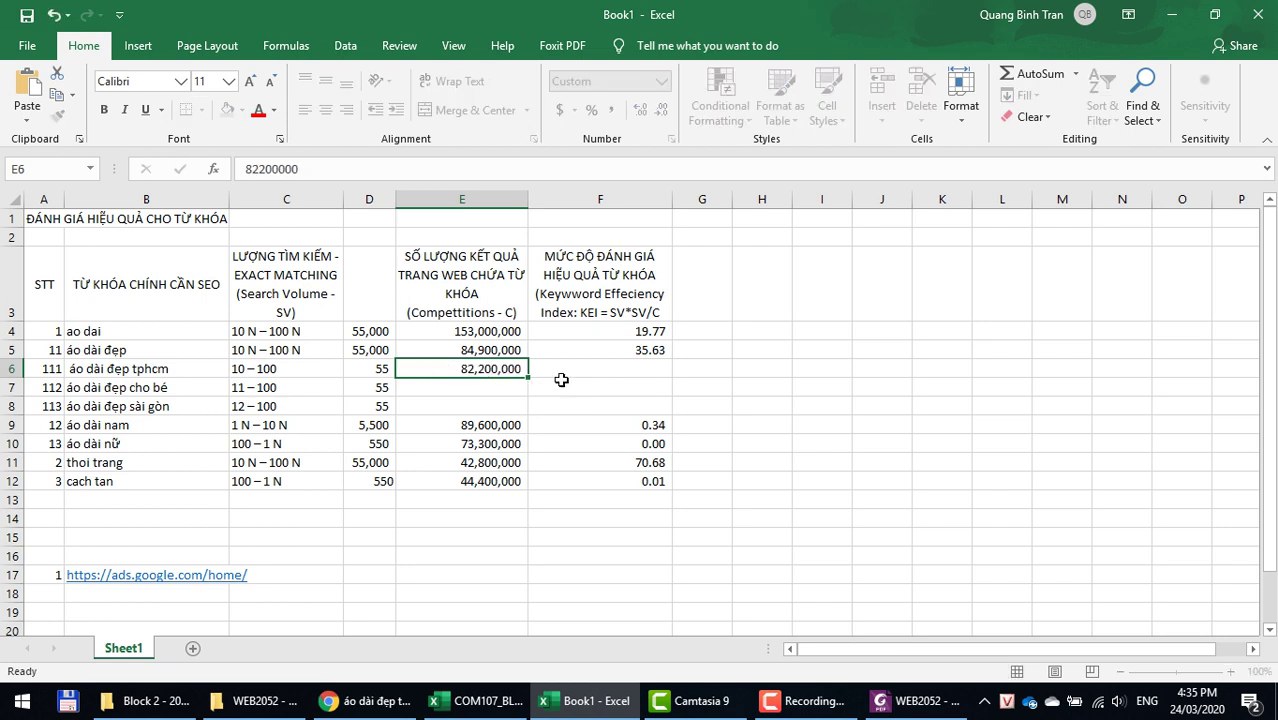
pyautogui.click(561, 380)
# Step: Fill the KEI formula down through F6:F9 with Ctrl+D
pyautogui.hotkey('ctrl', 'd')
pyautogui.press('Down')
pyautogui.hotkey('ctrl', 'd')
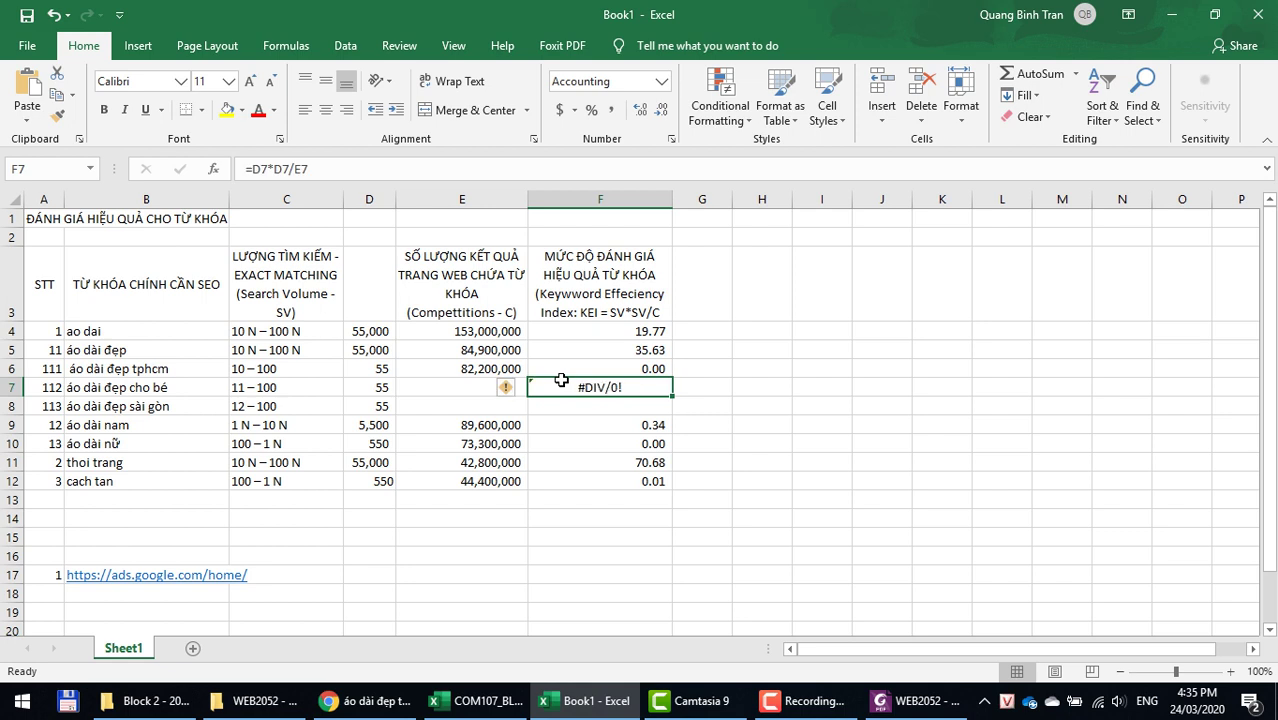
pyautogui.press('Down')
pyautogui.press('Down')
pyautogui.press('Delete')
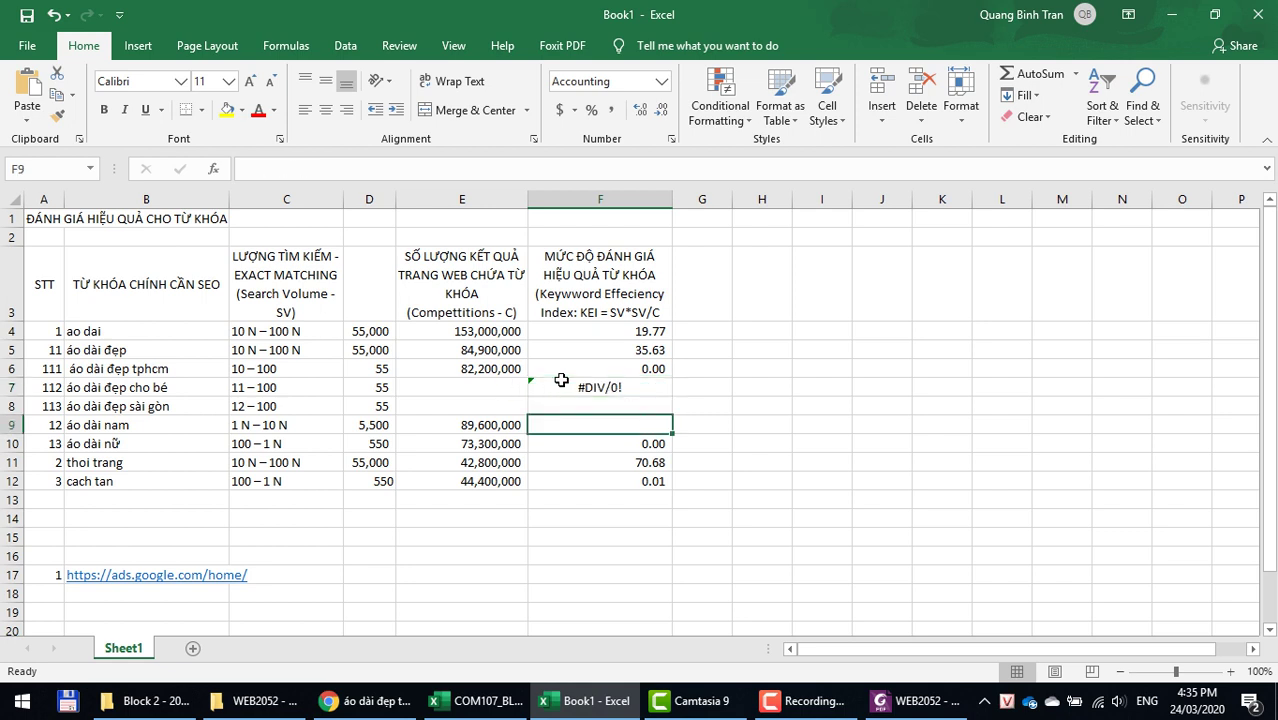
pyautogui.press('Up')
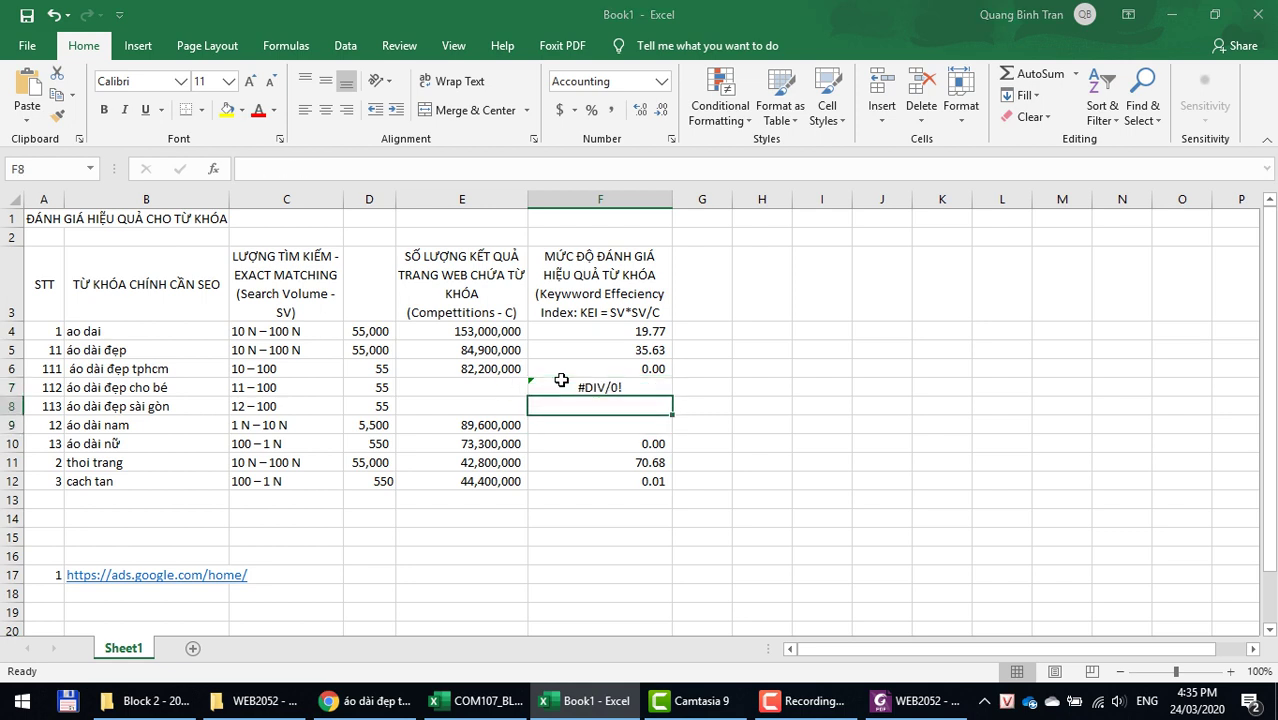
pyautogui.hotkey('ctrl', 's')
pyautogui.press('Escape')
pyautogui.hotkey('ctrl', 'd')
pyautogui.press('Down')
pyautogui.hotkey('ctrl', 'd')
pyautogui.press('Up')
pyautogui.press('Up')
pyautogui.press('Left')
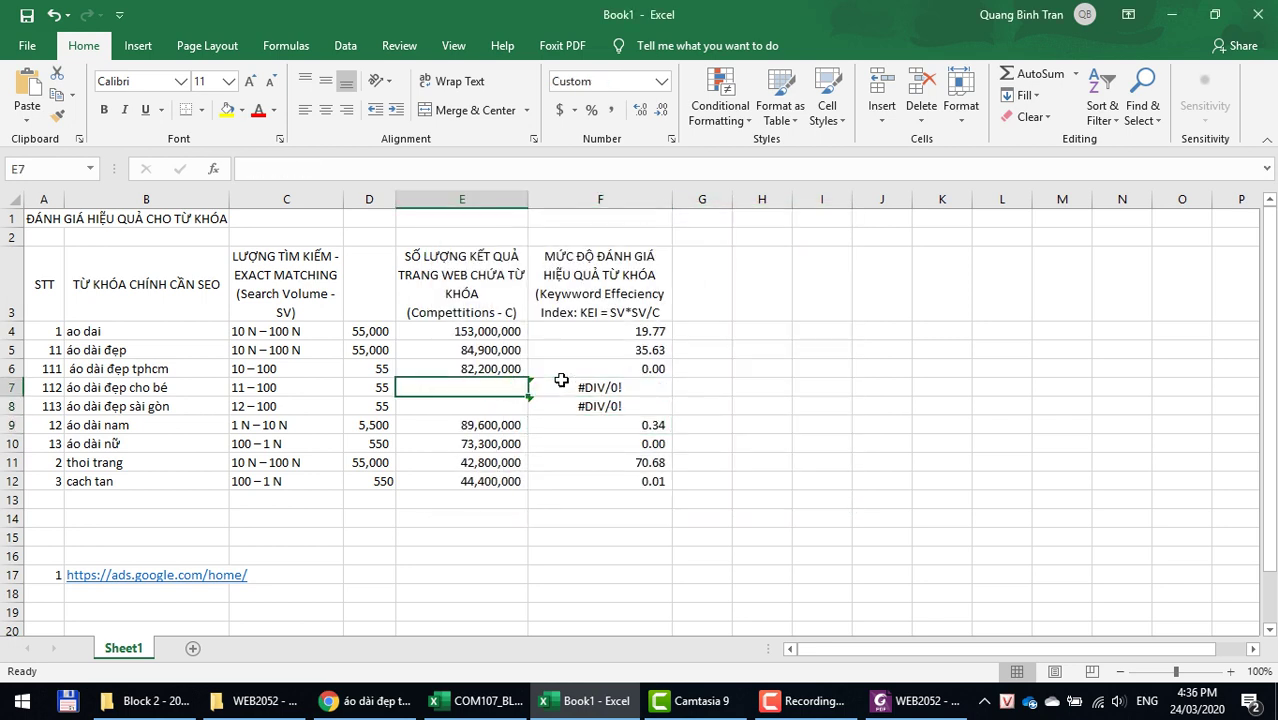
# Step: Search Google for áo dài đẹp cho bé and select its 59.200.000 result count
pyautogui.click(172, 394)
pyautogui.hotkey('ctrl', 'c')
pyautogui.hotkey('alt', 'Tab')
pyautogui.moveTo(328, 148); pyautogui.dragTo(5, 148)
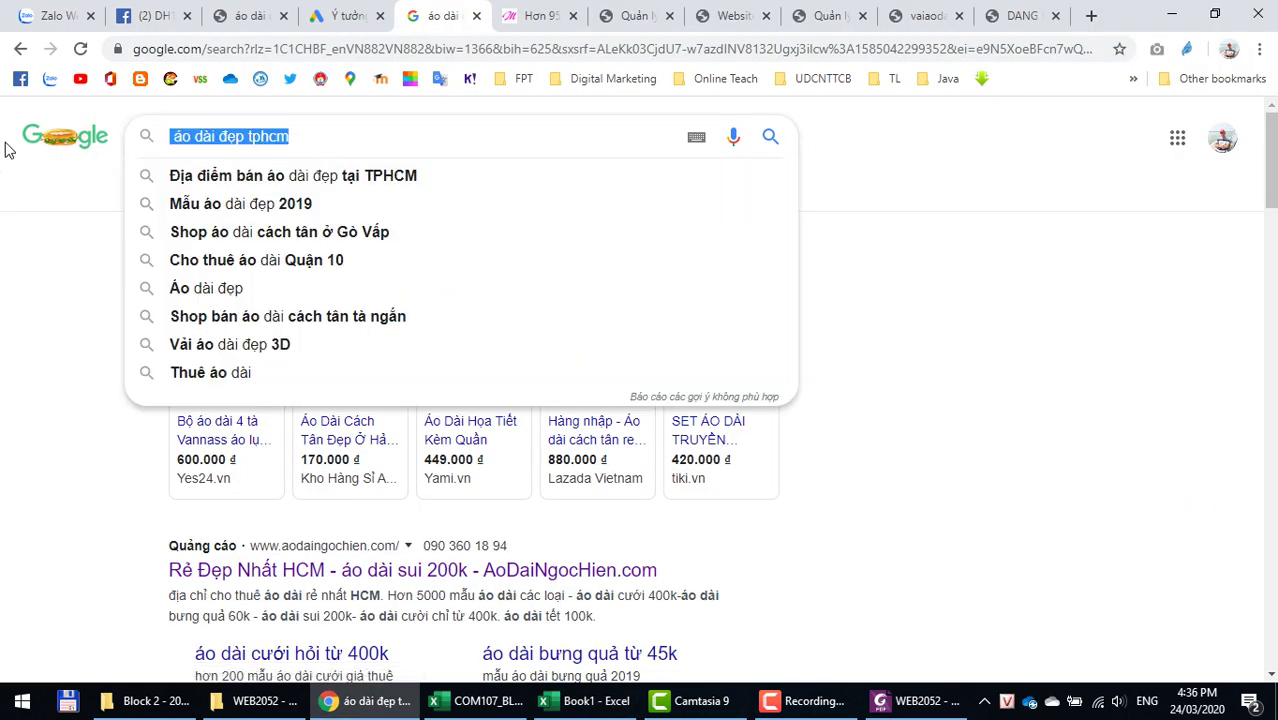
pyautogui.hotkey('ctrl', 'v')
pyautogui.press('Return')
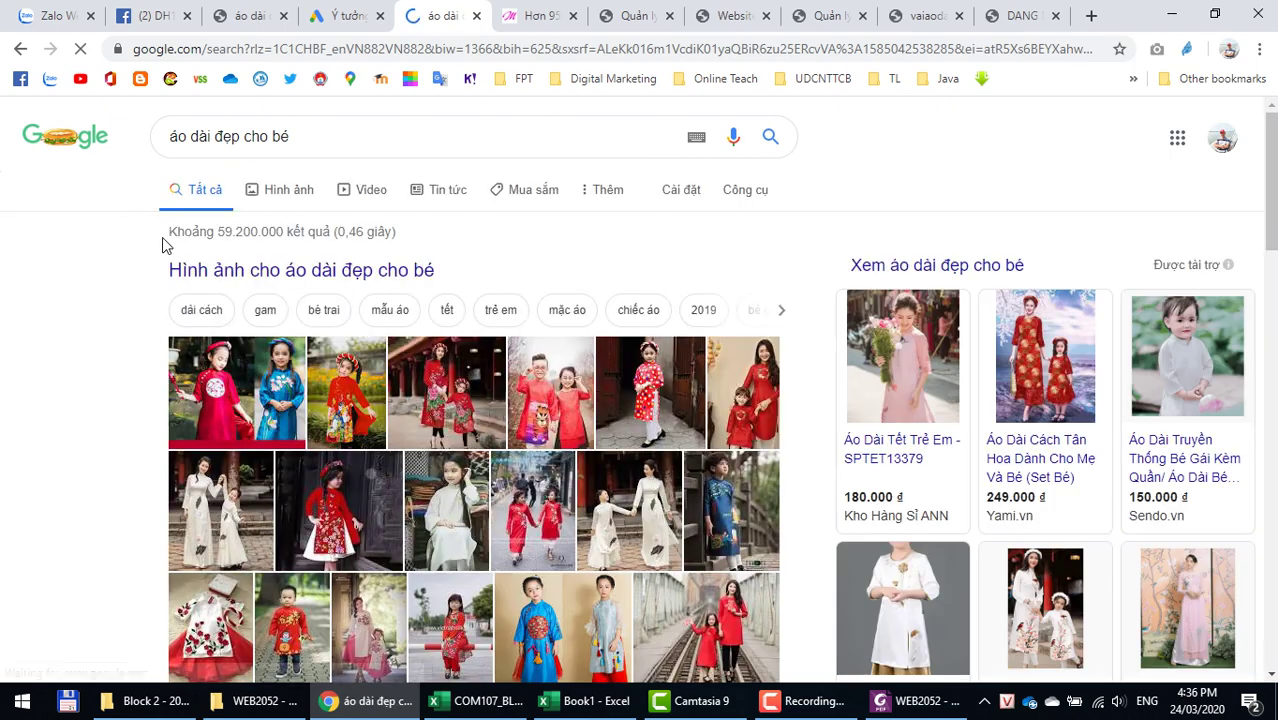
pyautogui.moveTo(217, 232); pyautogui.dragTo(284, 236)
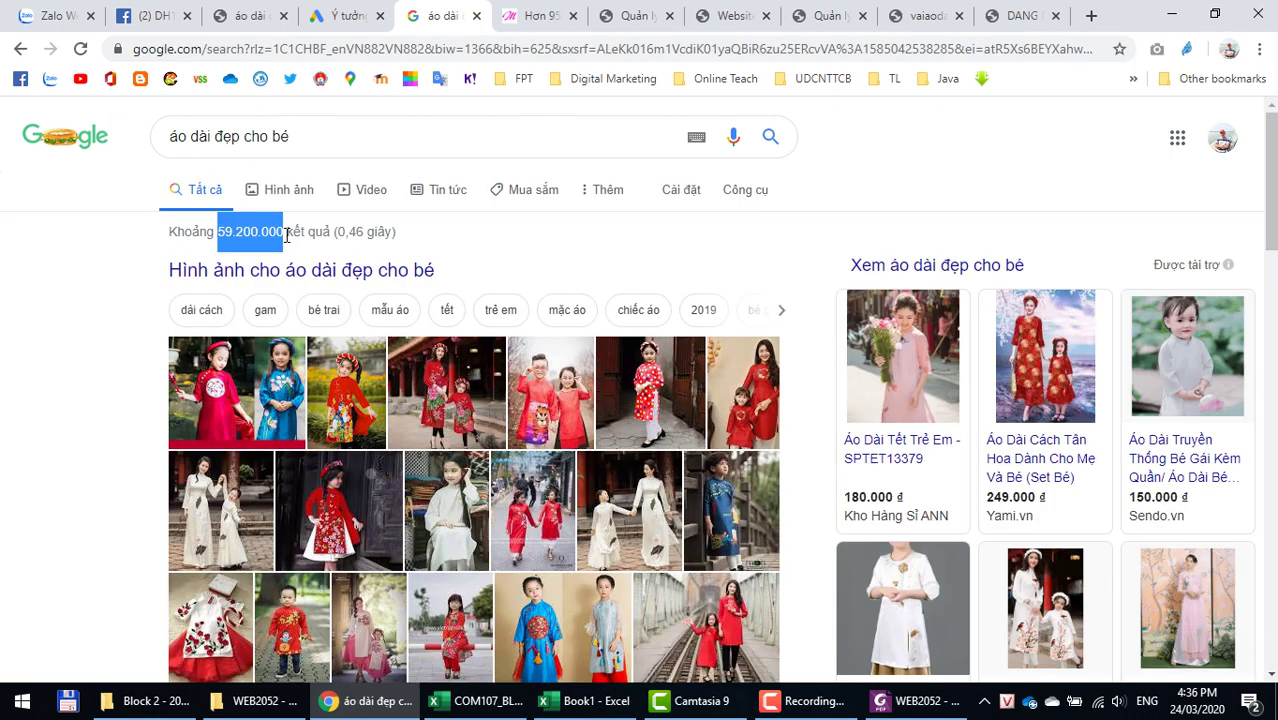
pyautogui.hotkey('alt', 'Tab')
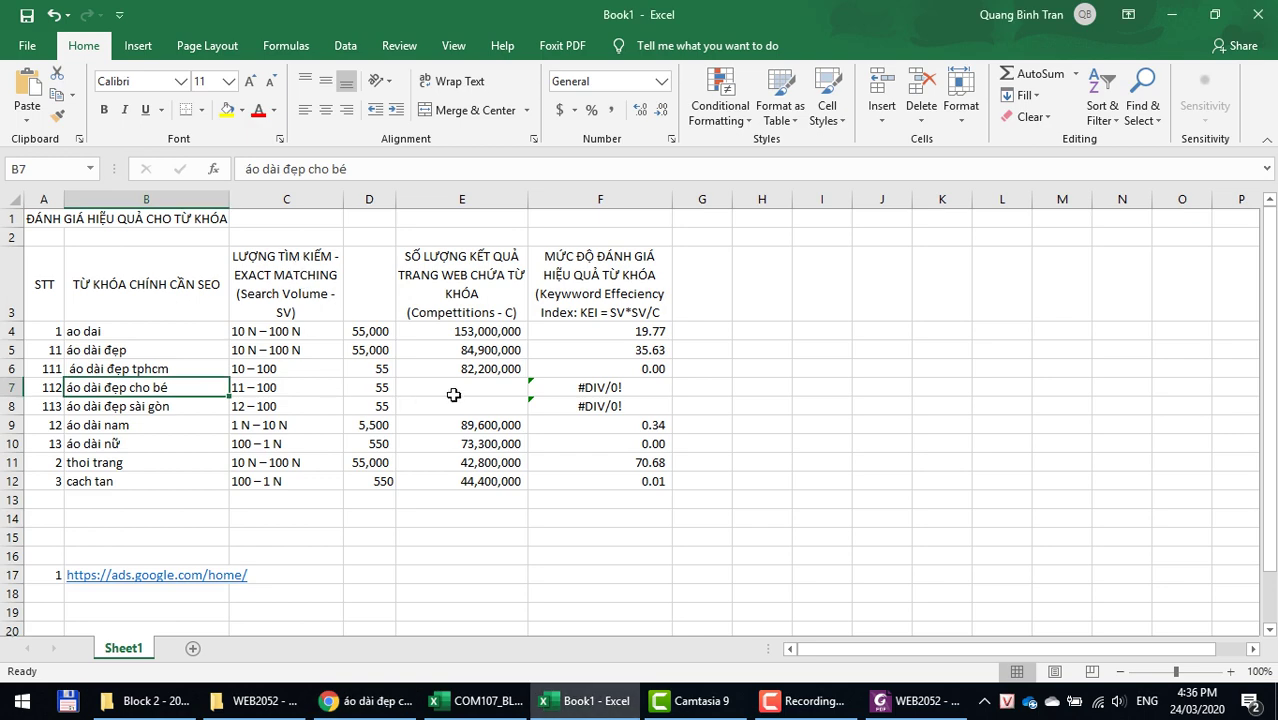
# Step: Paste 59.200.000 into E7 and delete its dots so it becomes the number 59,200,000
pyautogui.click(453, 394)
pyautogui.hotkey('ctrl', 'v')
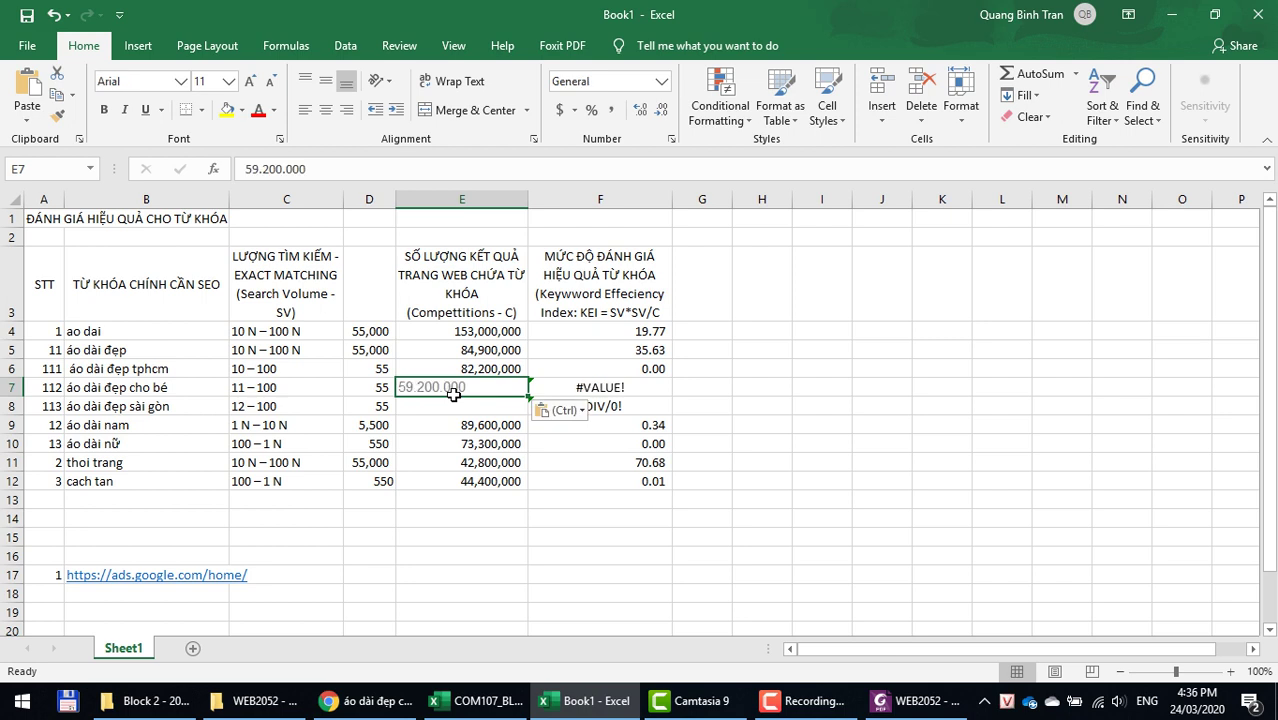
pyautogui.hotkey('ctrl', 'z')
pyautogui.rightClick(455, 392)
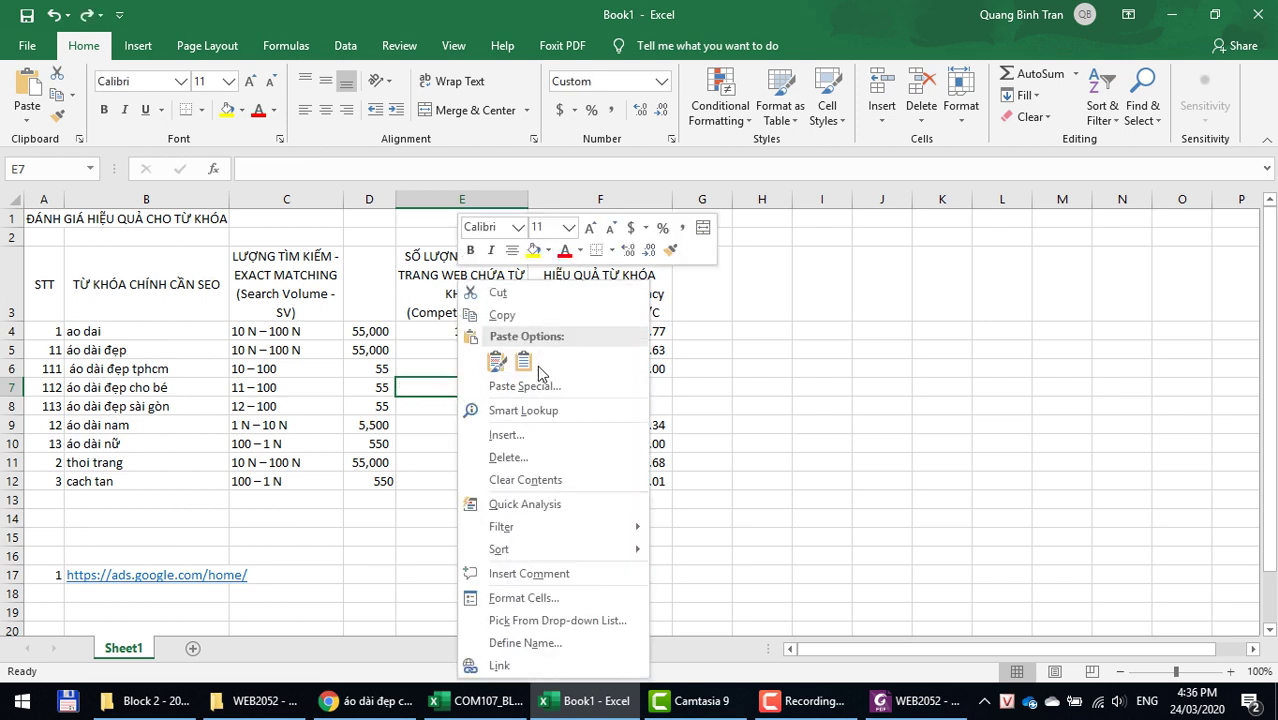
pyautogui.press('Escape')
pyautogui.hotkey('ctrl', 'v')
pyautogui.press('F2')
pyautogui.click(441, 387)
pyautogui.press('BackSpace')
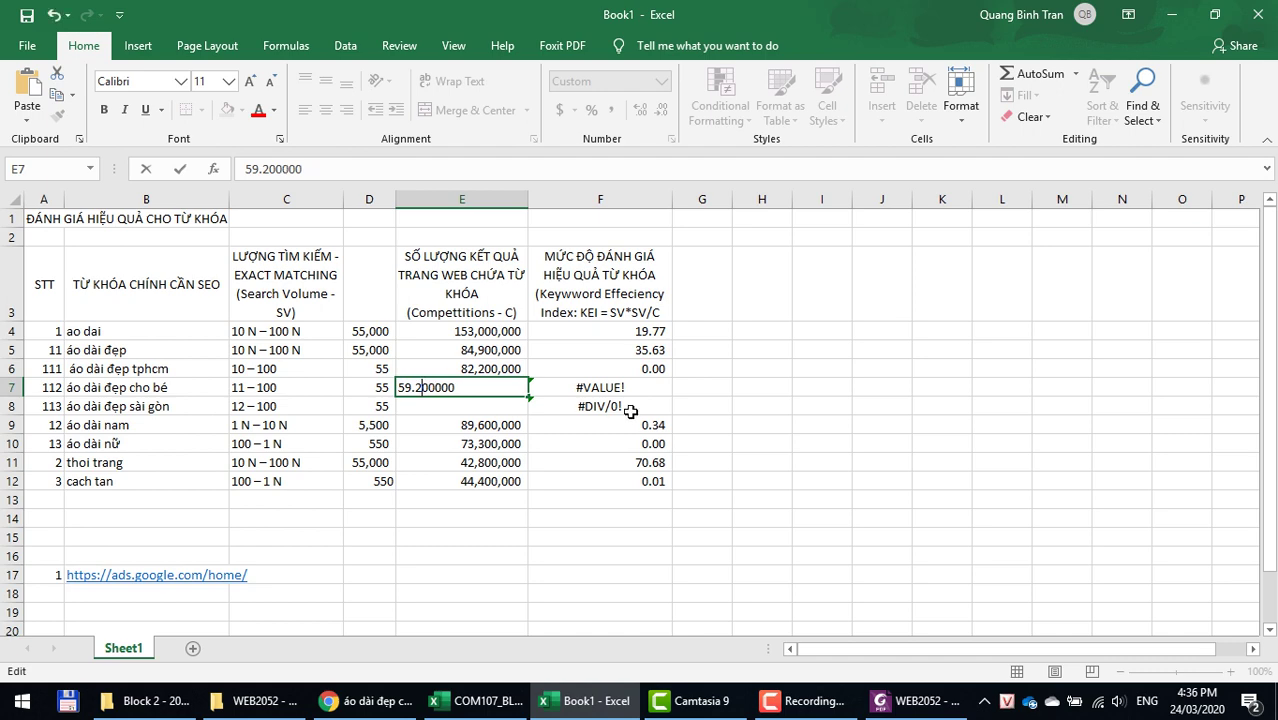
pyautogui.press('BackSpace')
pyautogui.press('Return')
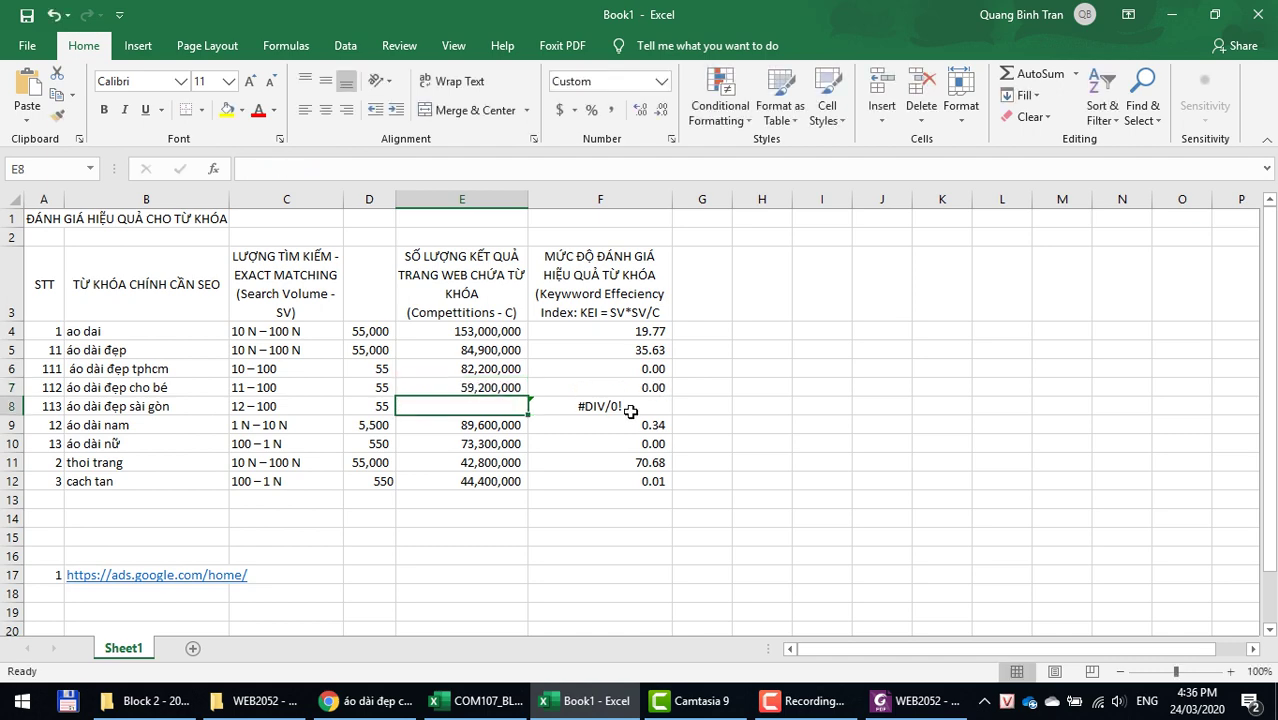
pyautogui.hotkey('alt', 'Tab')
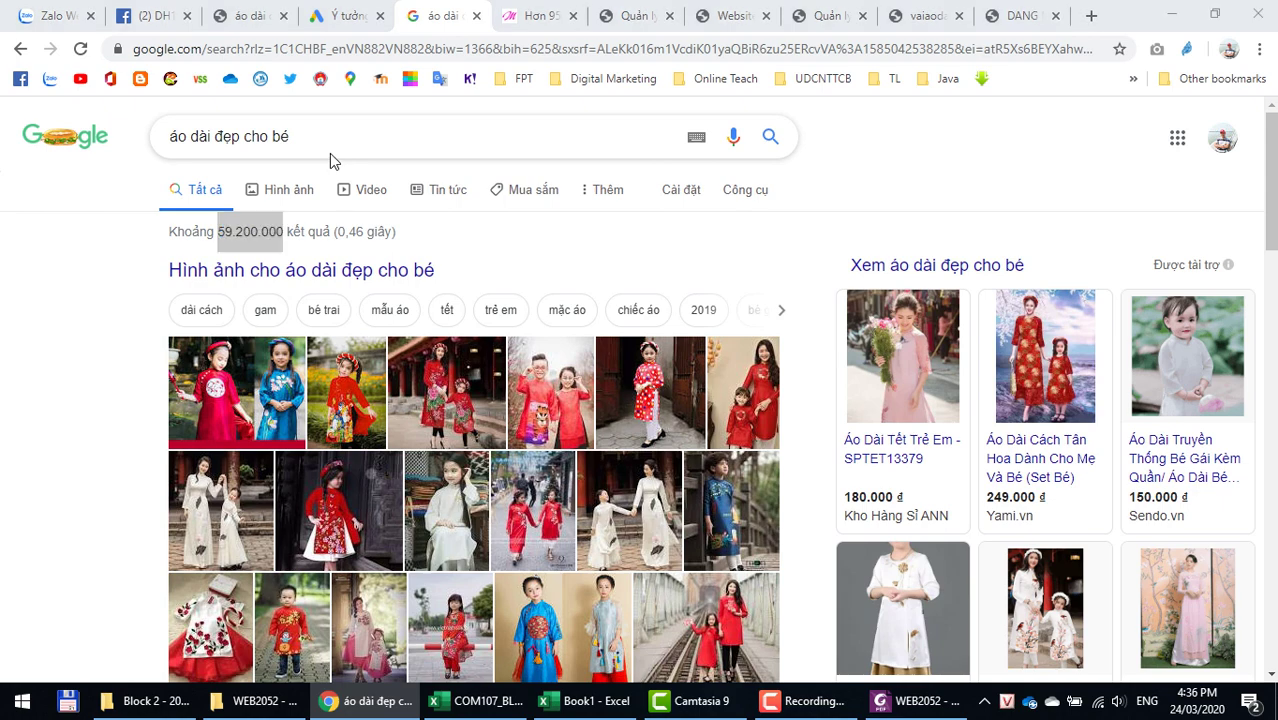
# Step: Copy áo dài đẹp sài gòn from B8, search it on Google, and select the 13.200.000 count
pyautogui.hotkey('alt', 'Tab')
pyautogui.click(157, 408)
pyautogui.hotkey('ctrl', 'c')
pyautogui.hotkey('alt', 'Tab')
pyautogui.tripleClick(322, 136)
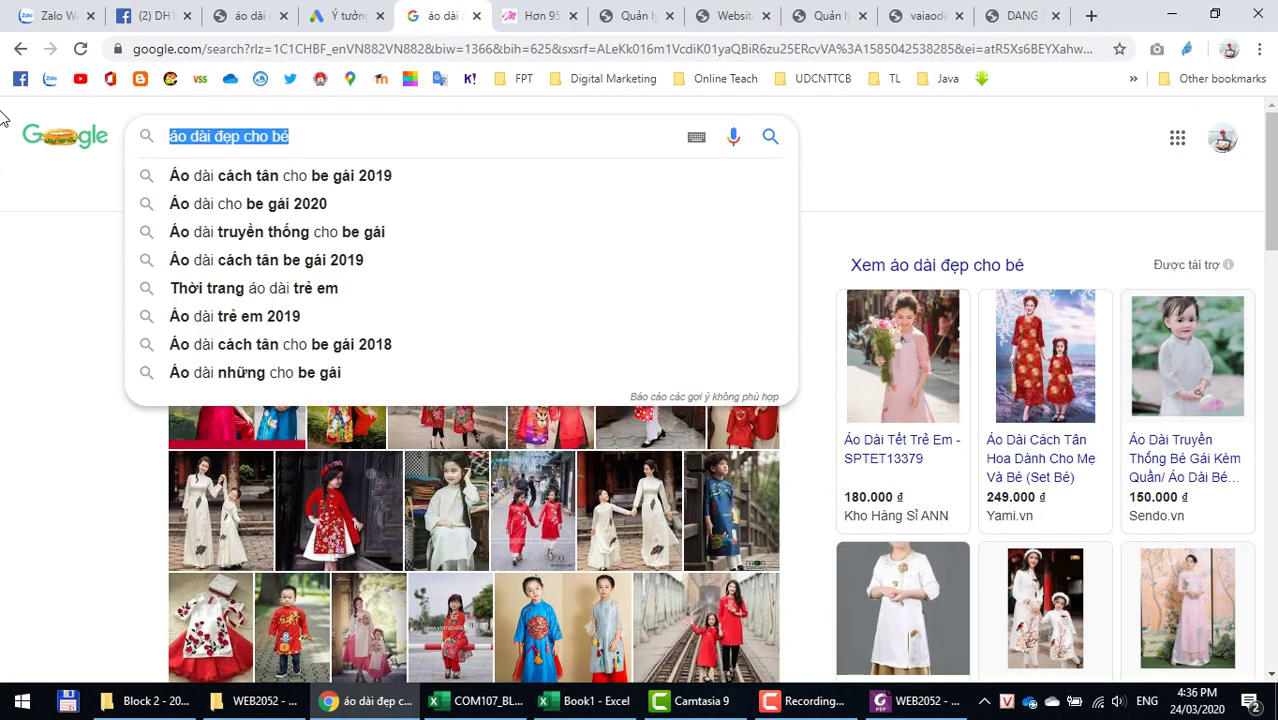
pyautogui.hotkey('ctrl', 'v')
pyautogui.press('Return')
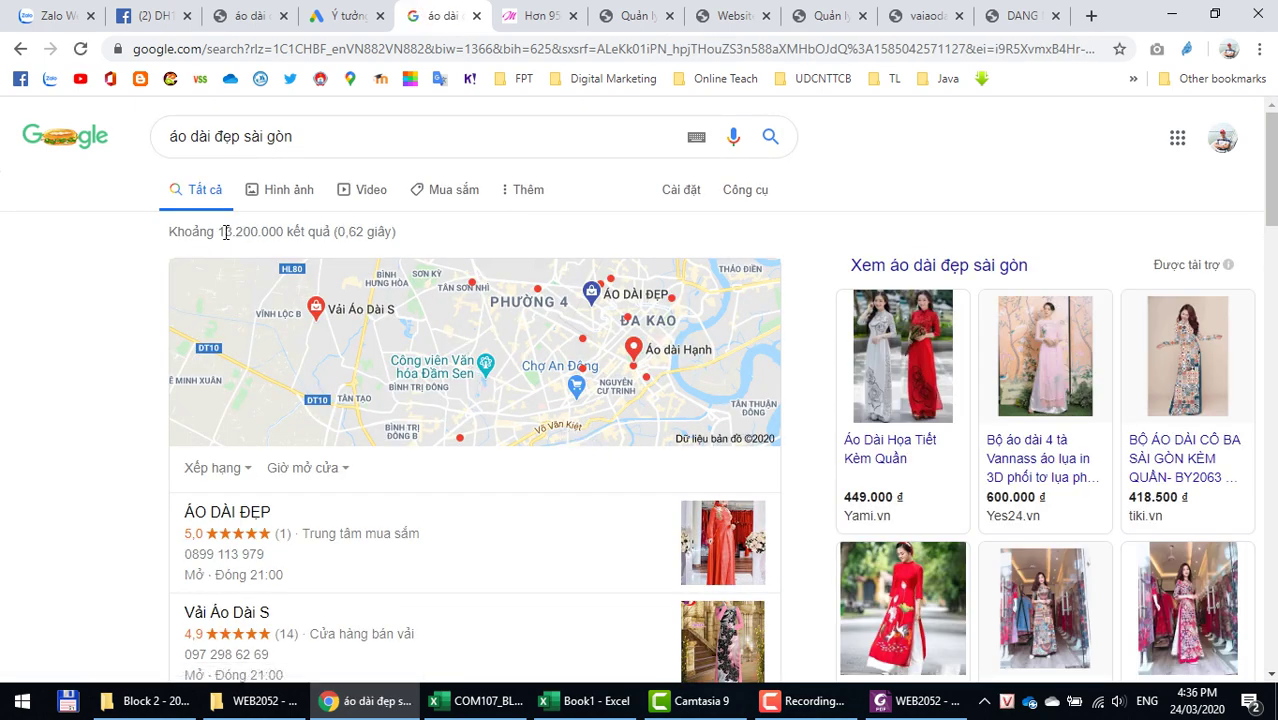
pyautogui.moveTo(220, 233); pyautogui.dragTo(283, 234)
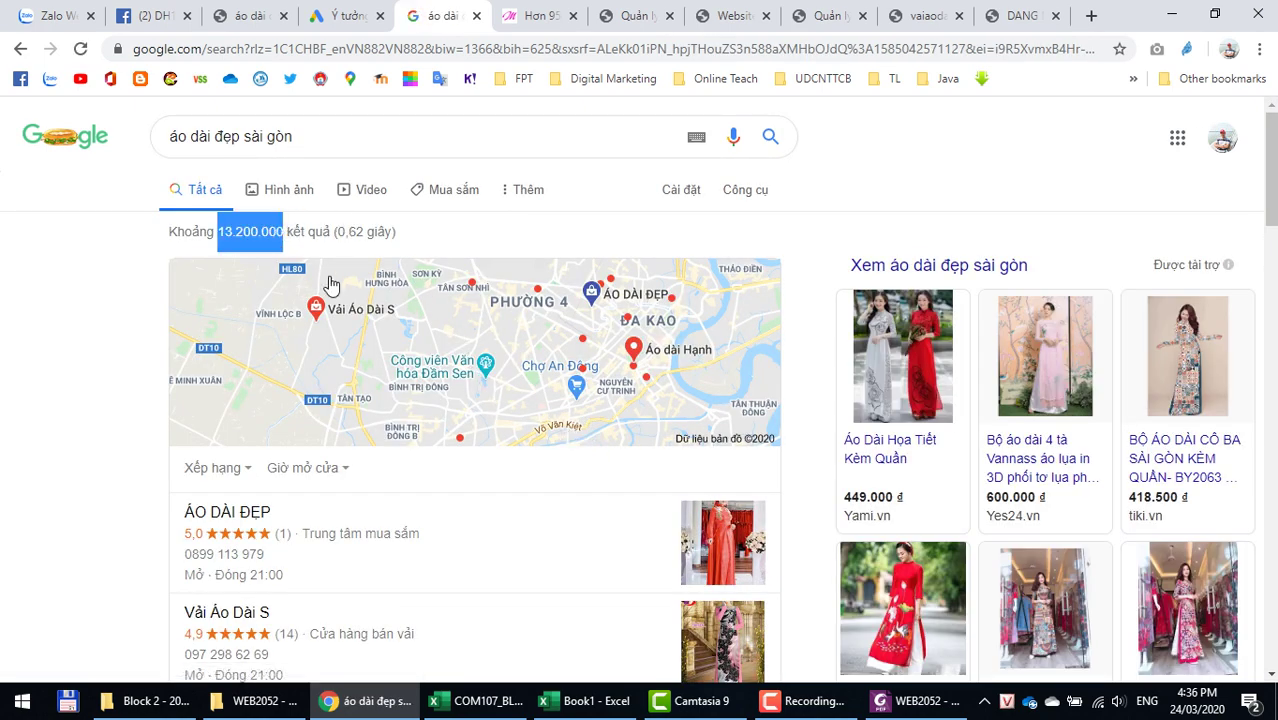
pyautogui.hotkey('alt', 'Tab')
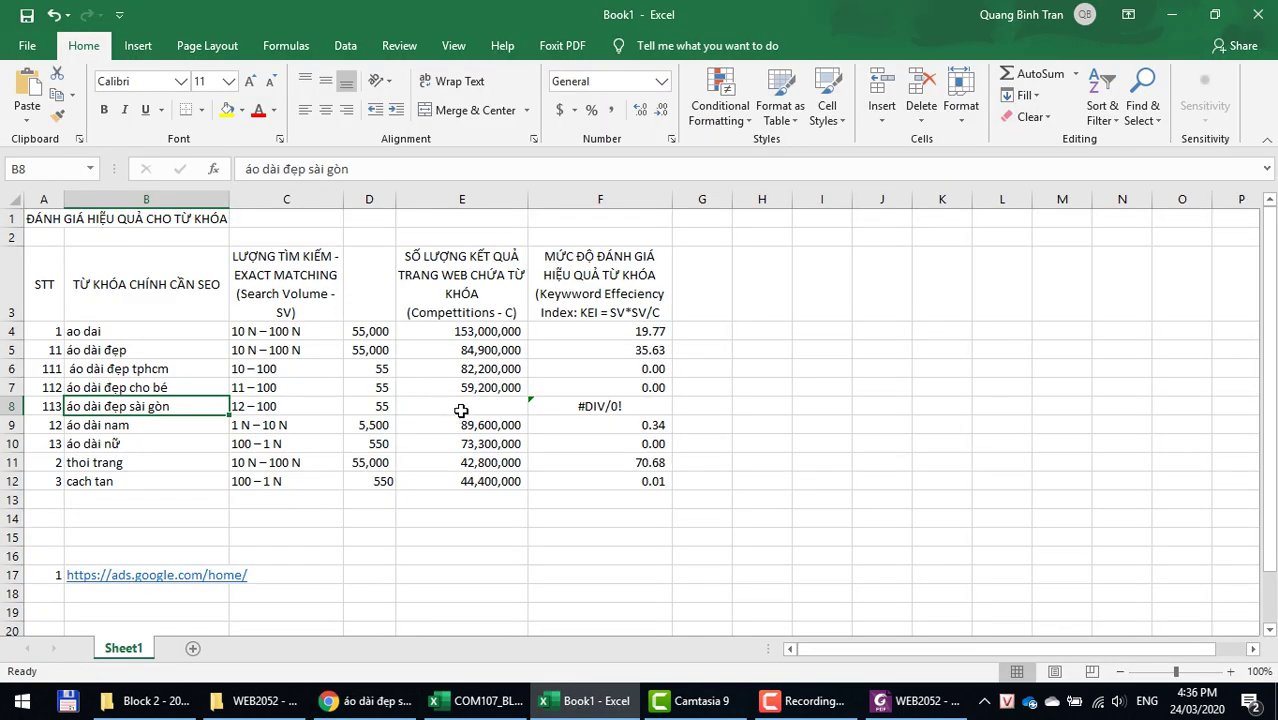
# Step: Paste the result count into E8 and remove the dots so it reads 13,200,000
pyautogui.click(459, 406)
pyautogui.rightClick(459, 406)
pyautogui.click(491, 88)
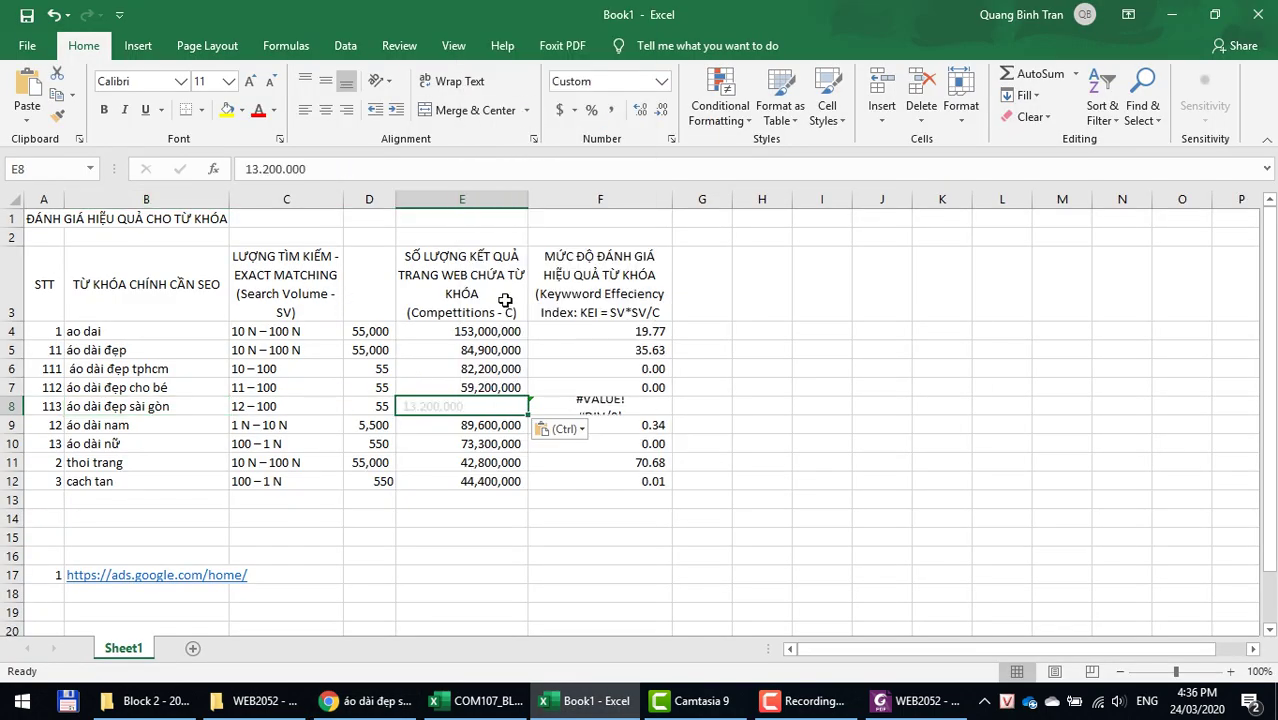
pyautogui.doubleClick(445, 406)
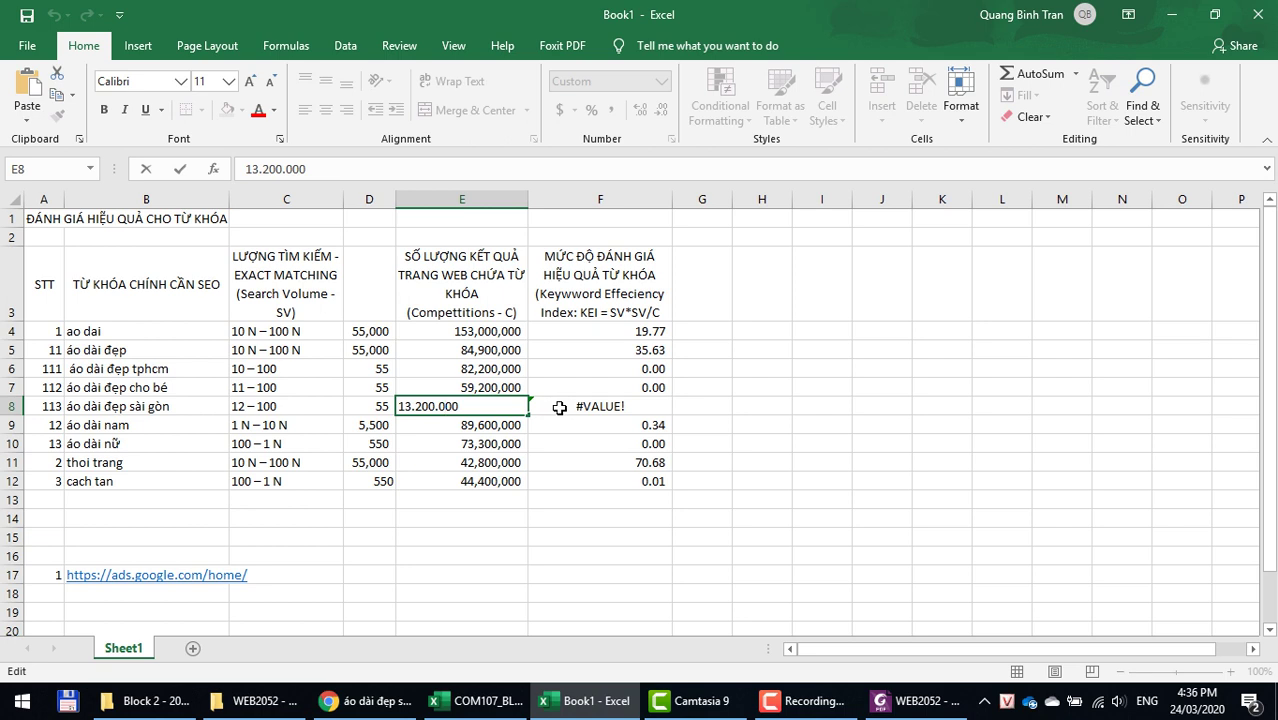
pyautogui.press('BackSpace')
pyautogui.press('BackSpace')
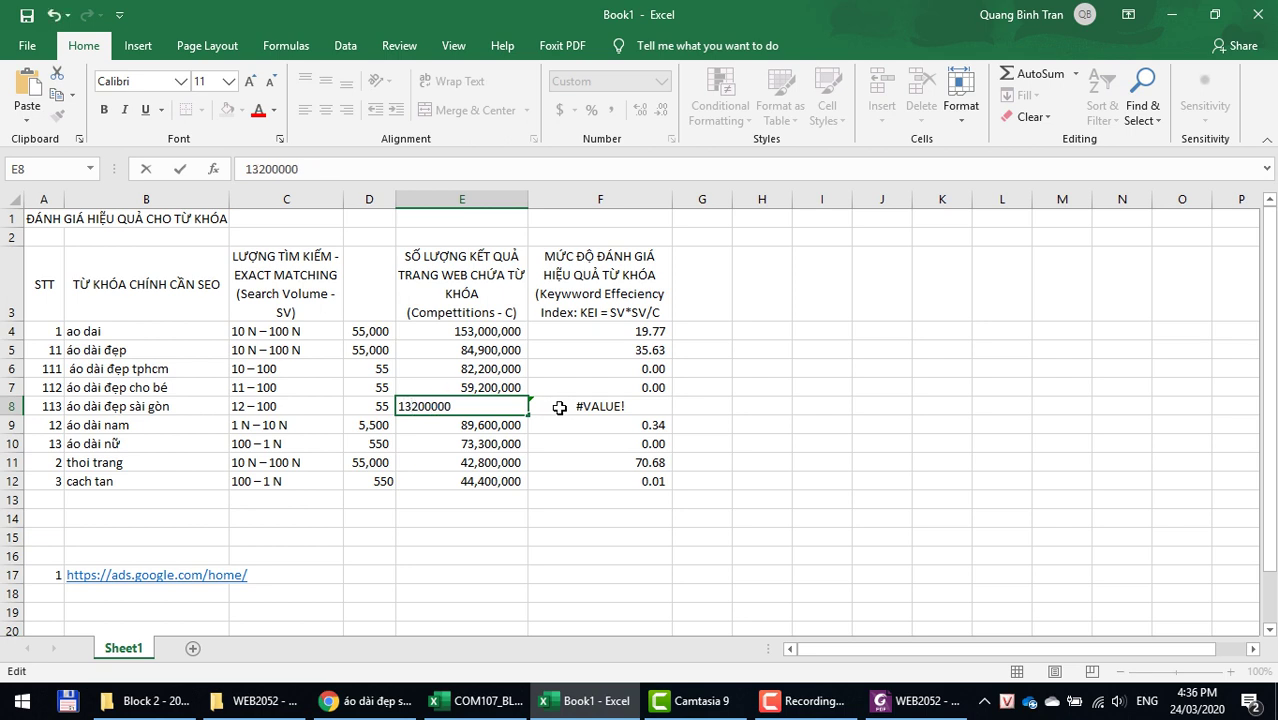
pyautogui.press('Return')
# Step: Check the values in E8 and F8, then select the KEI values F4:F12
pyautogui.click(490, 408)
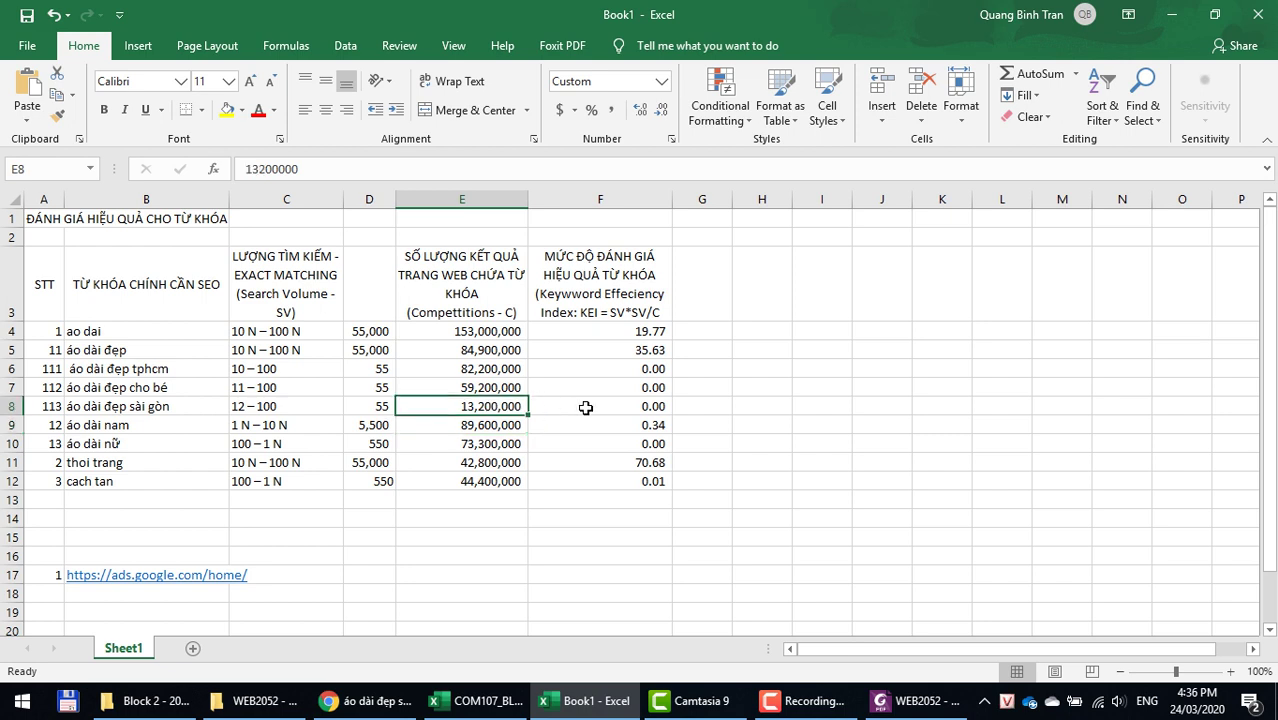
pyautogui.click(596, 408)
pyautogui.moveTo(617, 335); pyautogui.dragTo(600, 481)
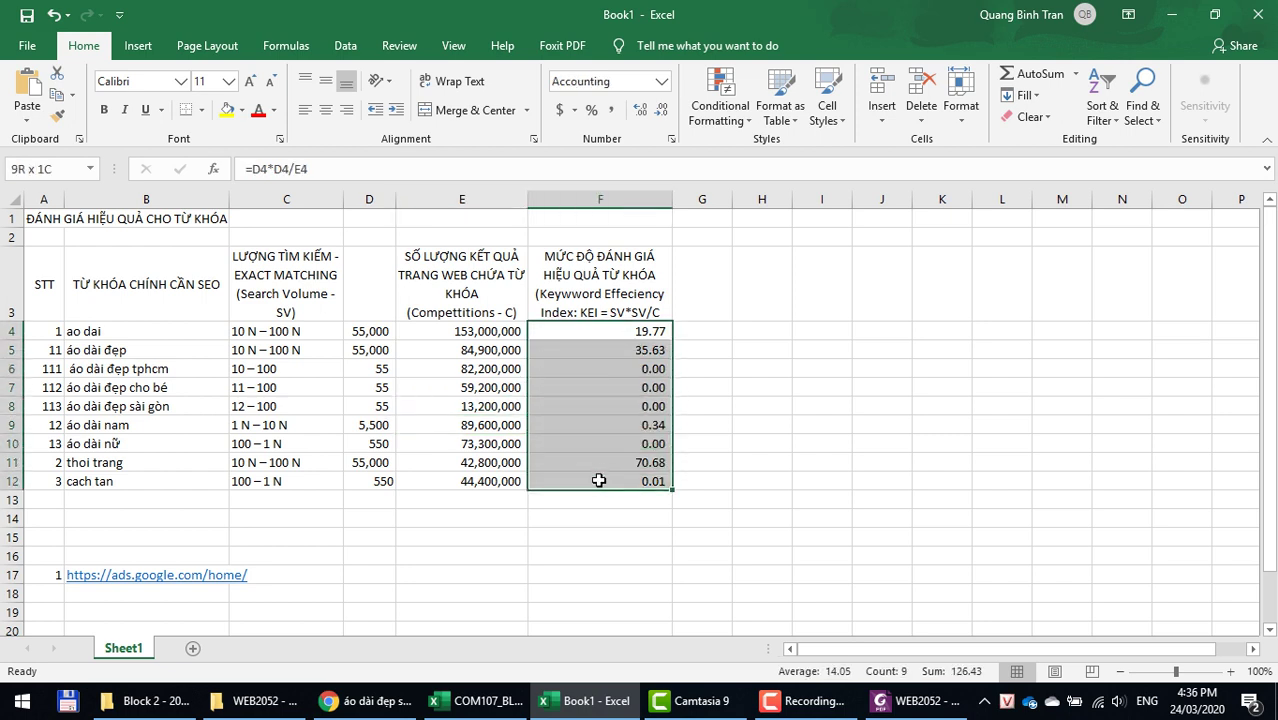
# Step: Increase the decimal places of the KEI values F4:F12 to 11
pyautogui.click(640, 110)
pyautogui.click(640, 110)
pyautogui.click(640, 112)
pyautogui.click(640, 112)
pyautogui.click(640, 112)
pyautogui.click(640, 112)
pyautogui.click(640, 112)
pyautogui.click(640, 112)
pyautogui.click(640, 112)
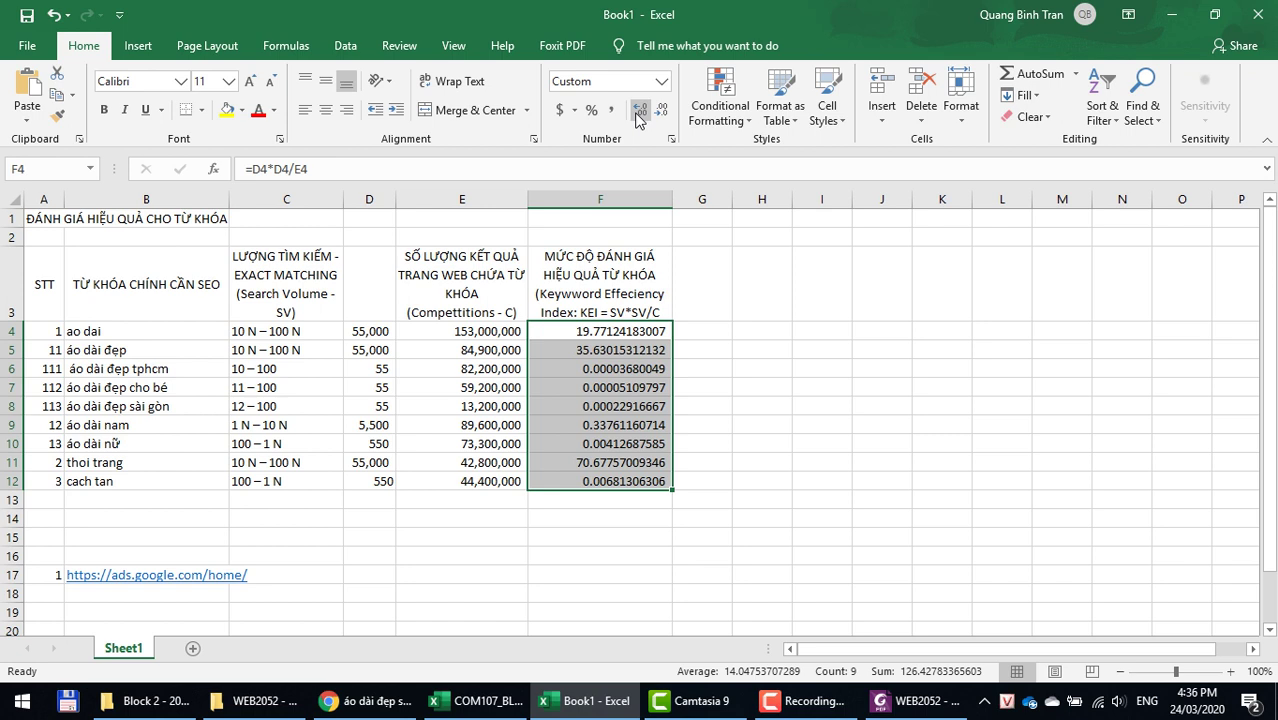
# Step: Review the KEI formulas, search volumes D6:D8 and result counts E6:E8 for the new keywords
pyautogui.click(632, 389)
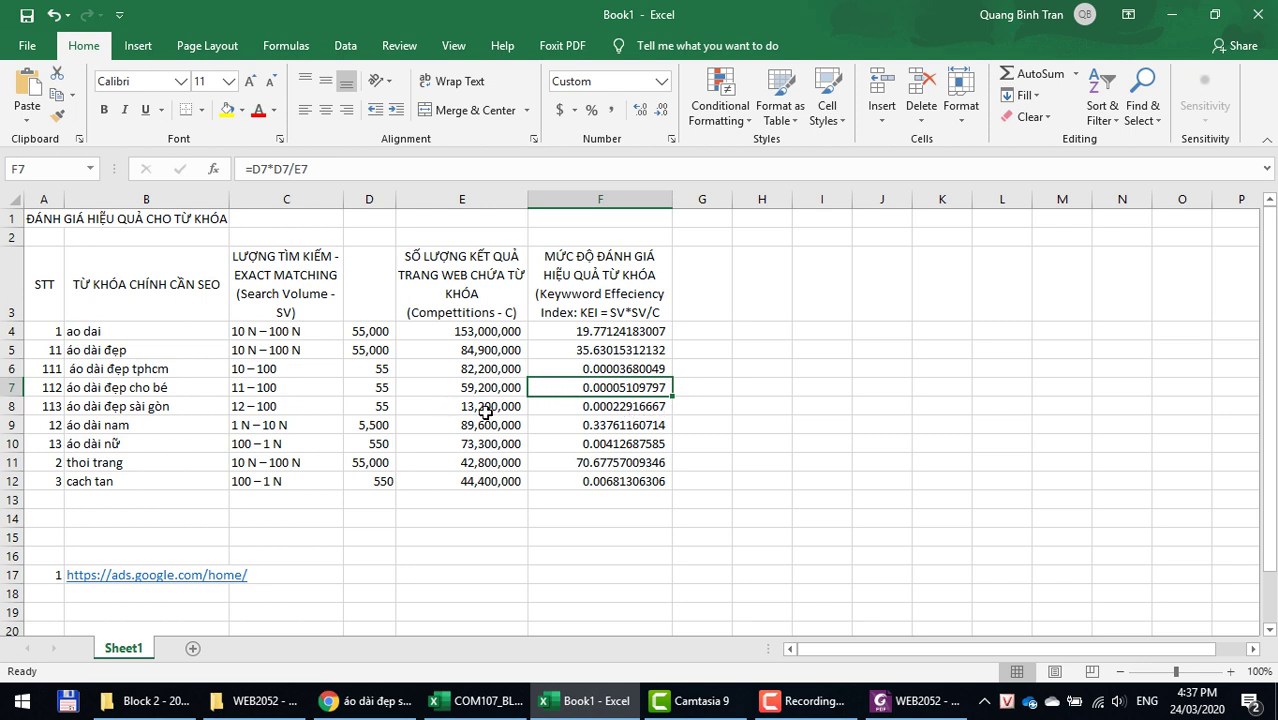
pyautogui.click(595, 409)
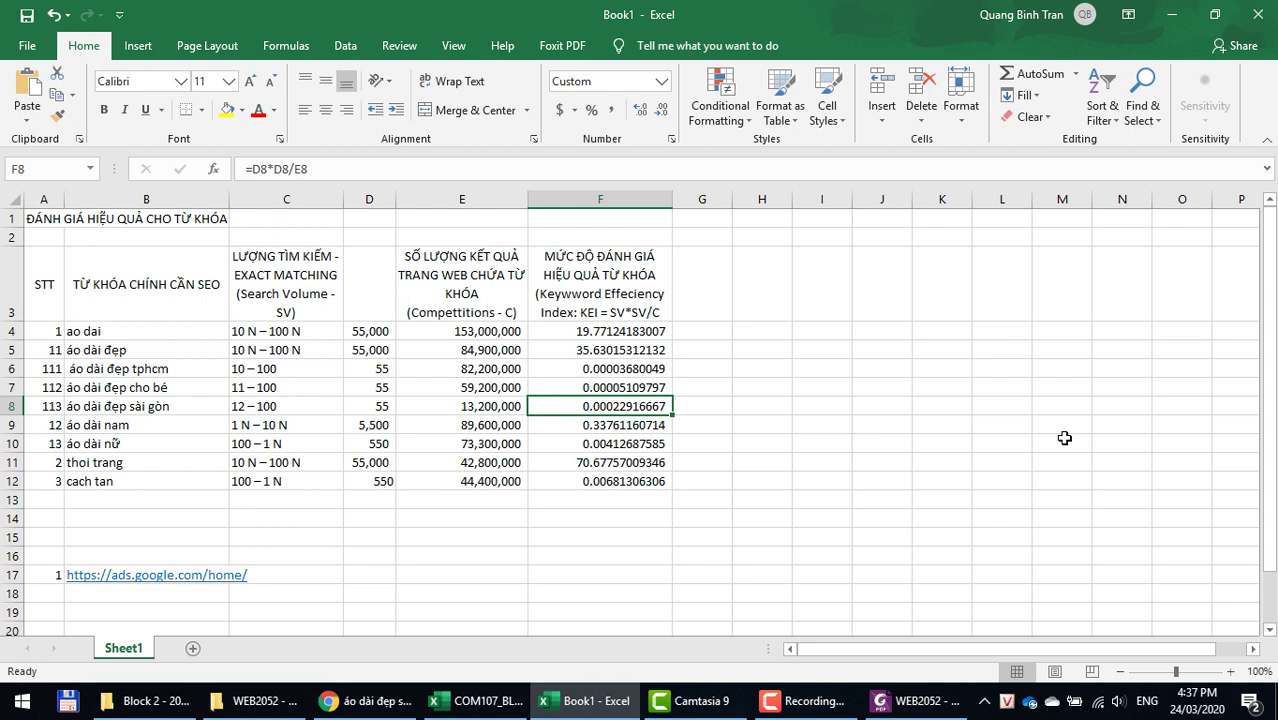
pyautogui.moveTo(371, 367); pyautogui.dragTo(370, 403)
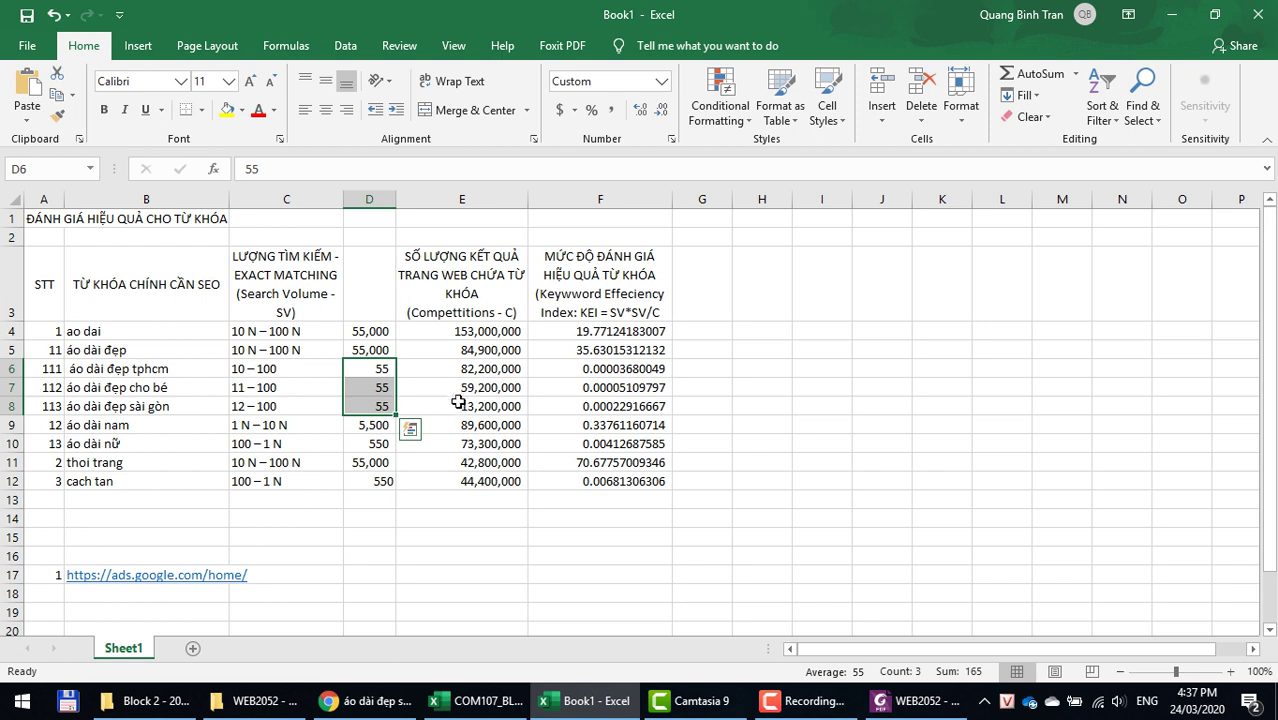
pyautogui.click(444, 371)
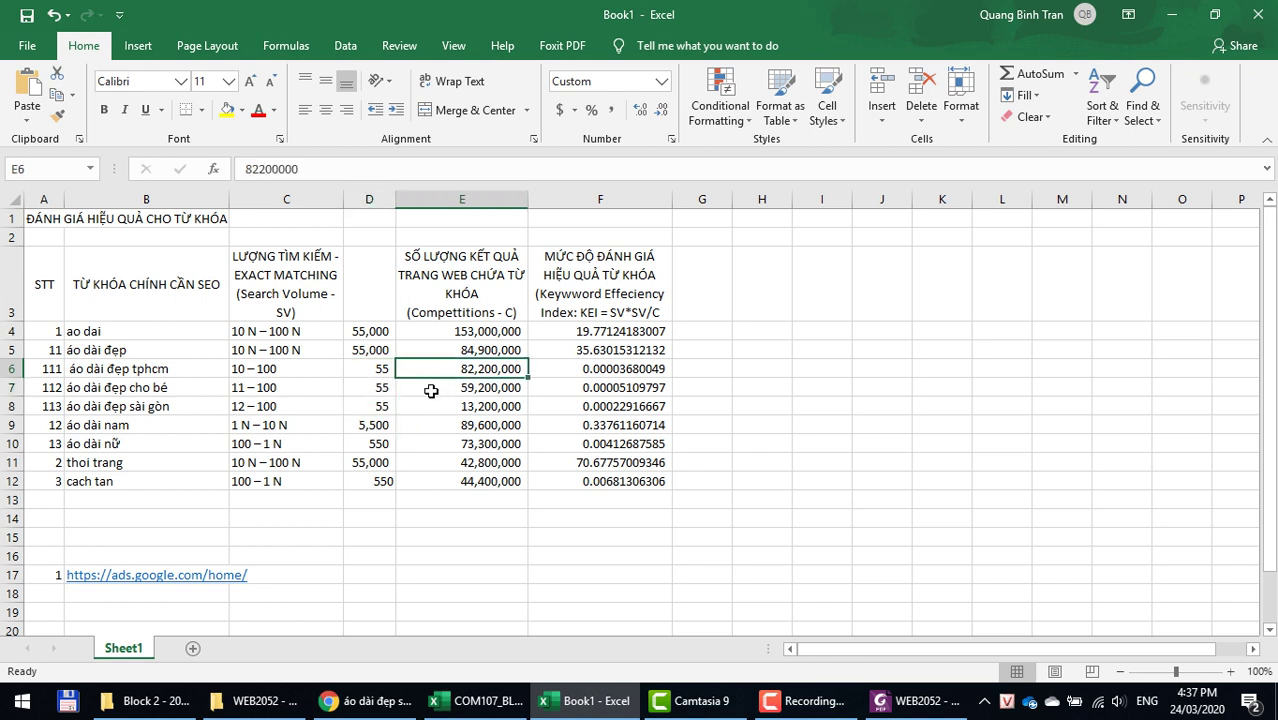
pyautogui.click(425, 389)
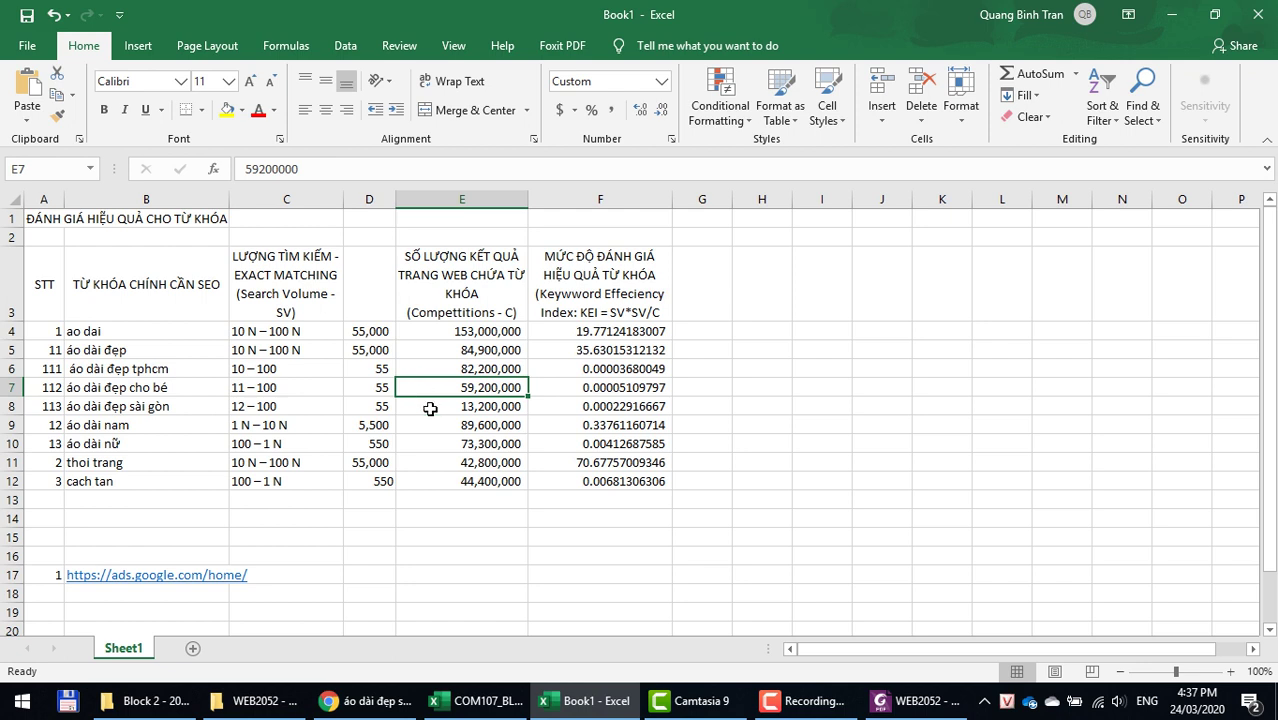
pyautogui.click(428, 406)
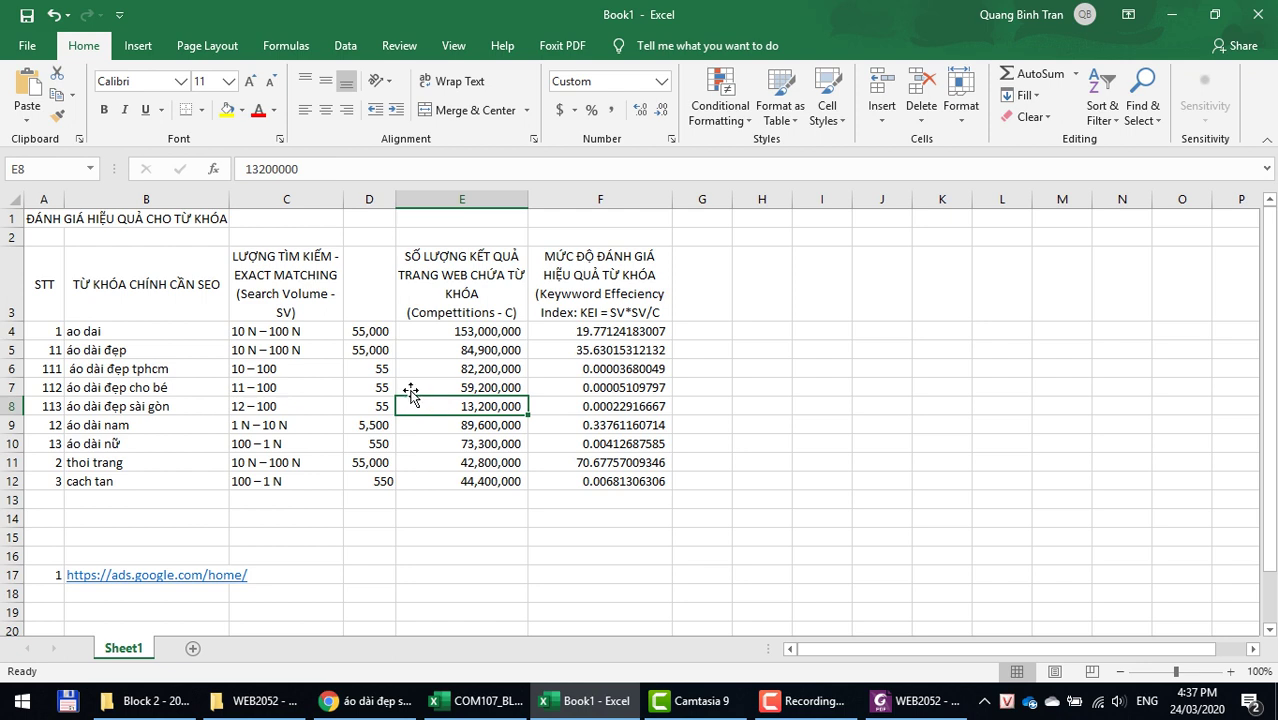
pyautogui.click(92, 408)
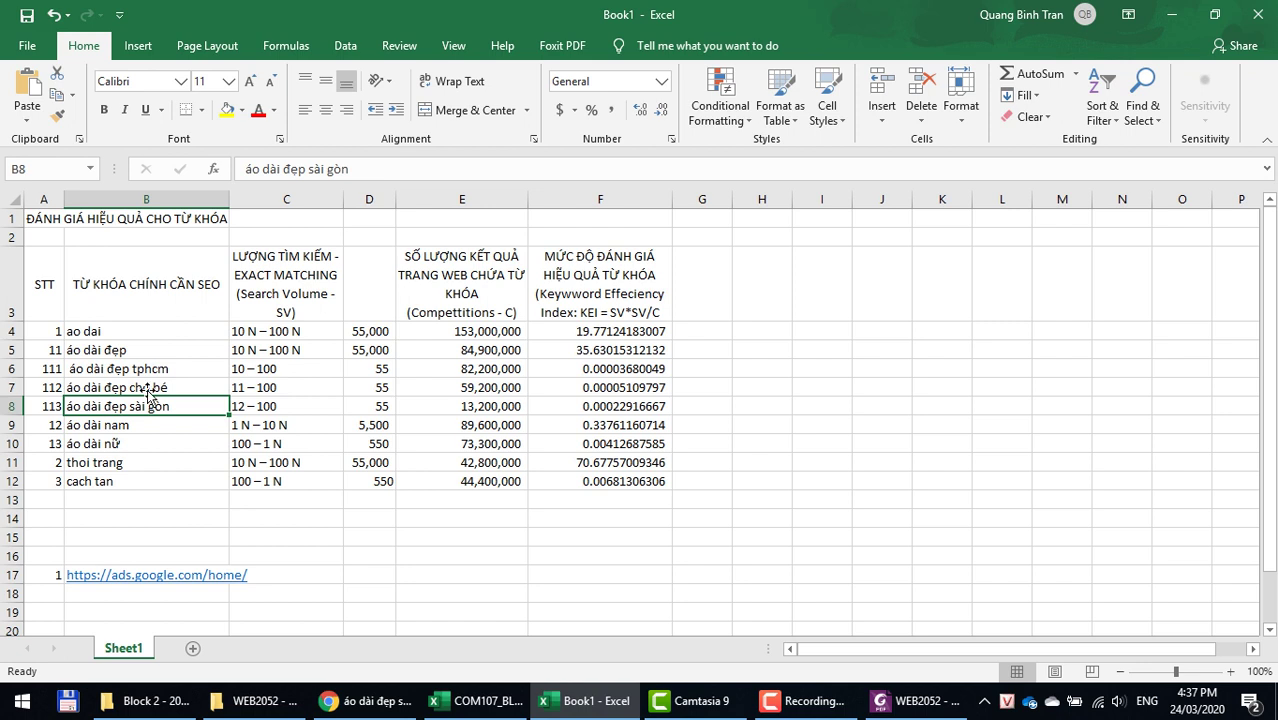
# Step: Fill áo dài đẹp sài gòn yellow, then select the áo dài đẹp, nam and nữ rows
pyautogui.click(227, 111)
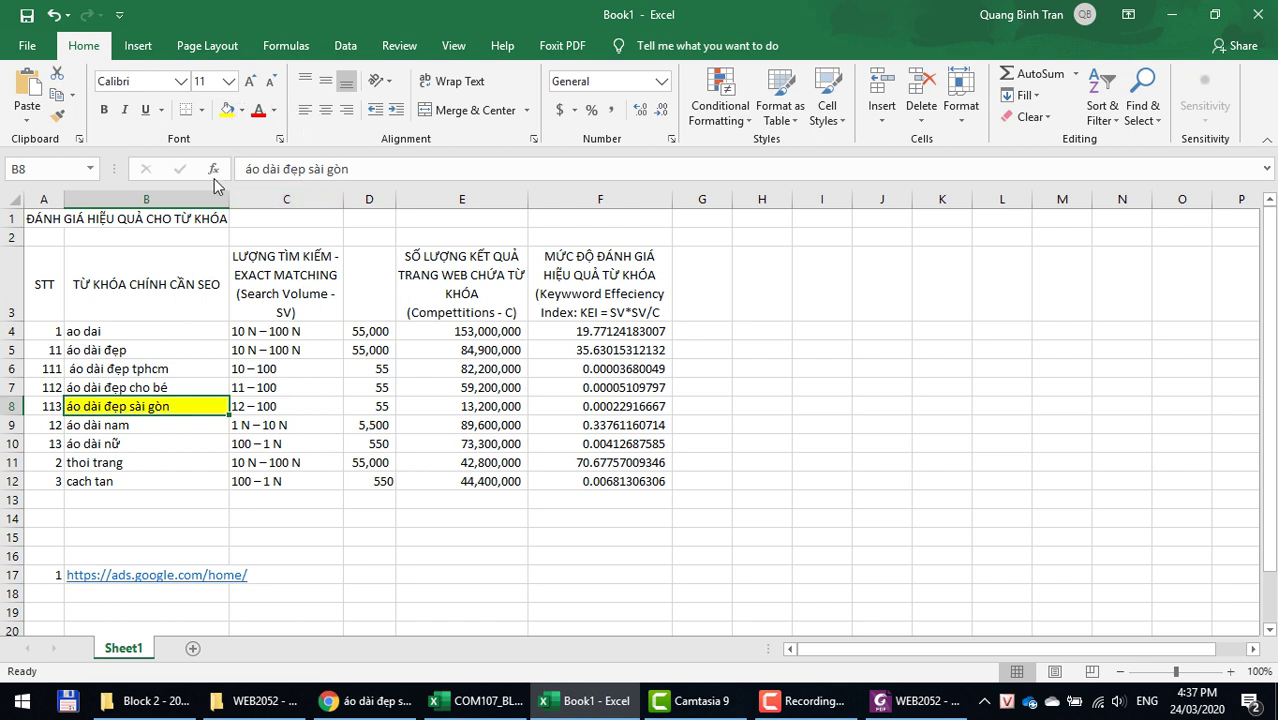
pyautogui.click(117, 351)
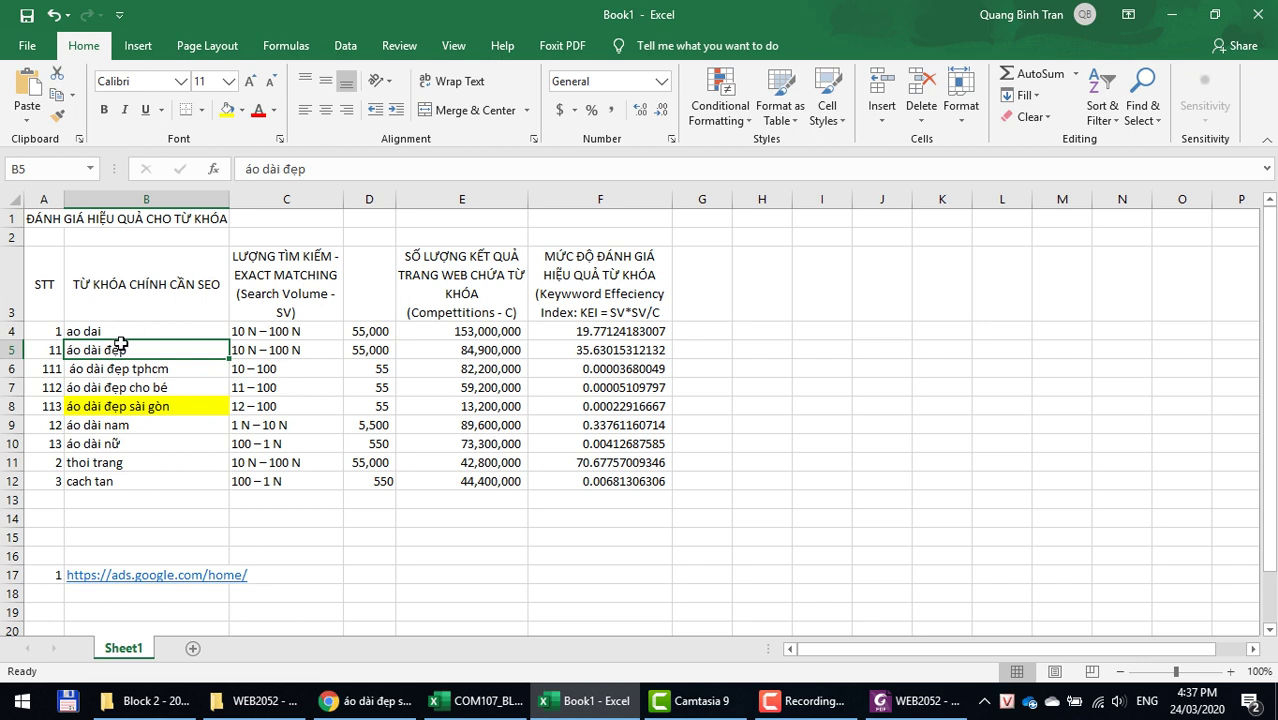
pyautogui.click(120, 428)
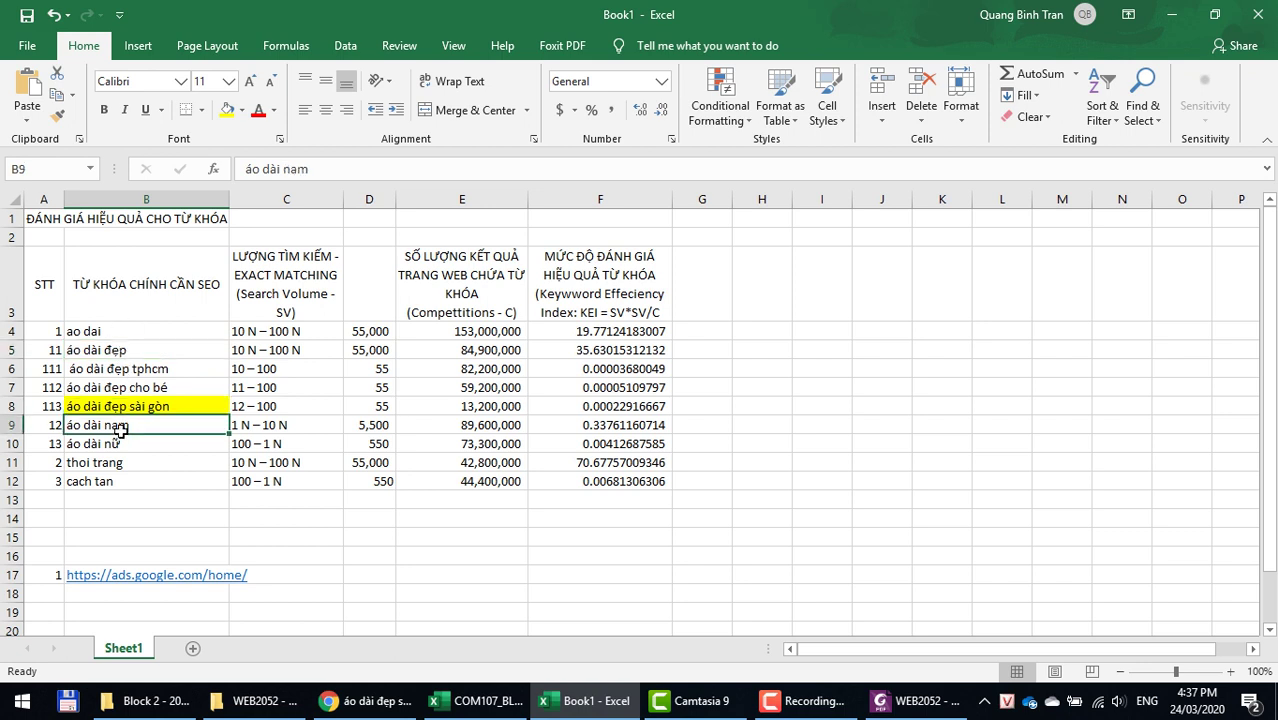
pyautogui.click(8, 350)
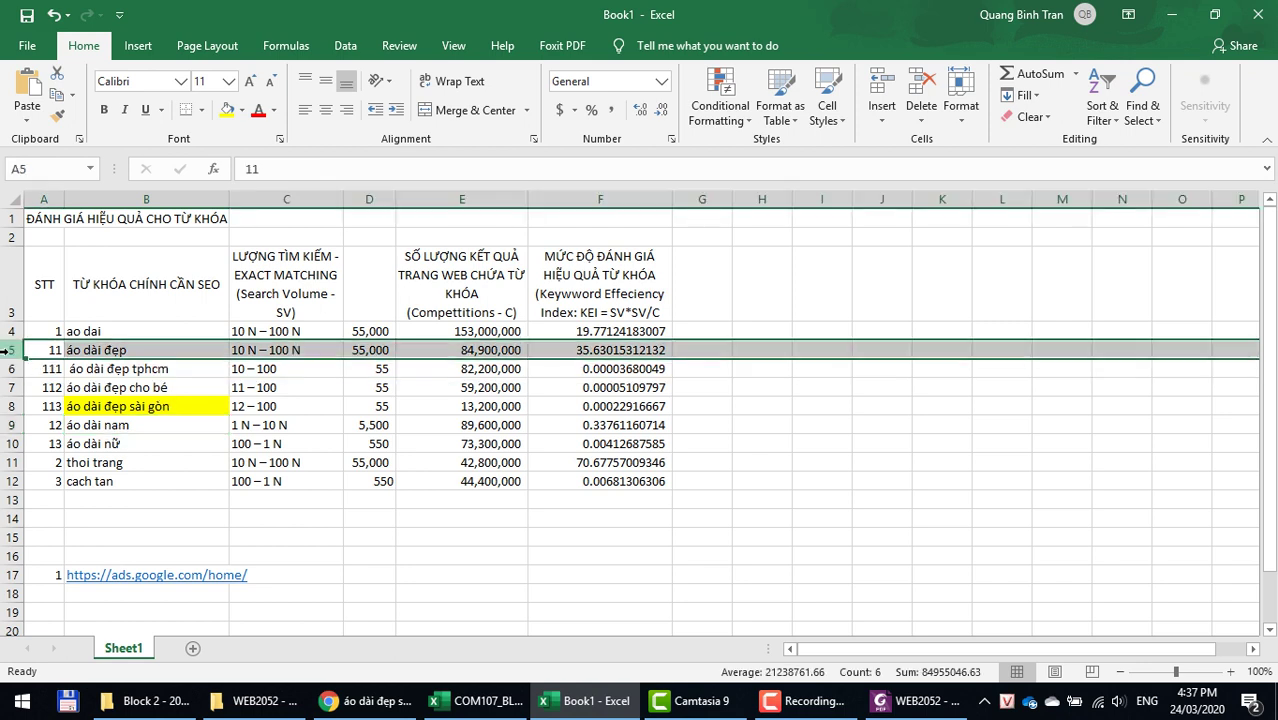
pyautogui.keyDown('ctrl'); pyautogui.click(8, 424); pyautogui.keyUp('ctrl')
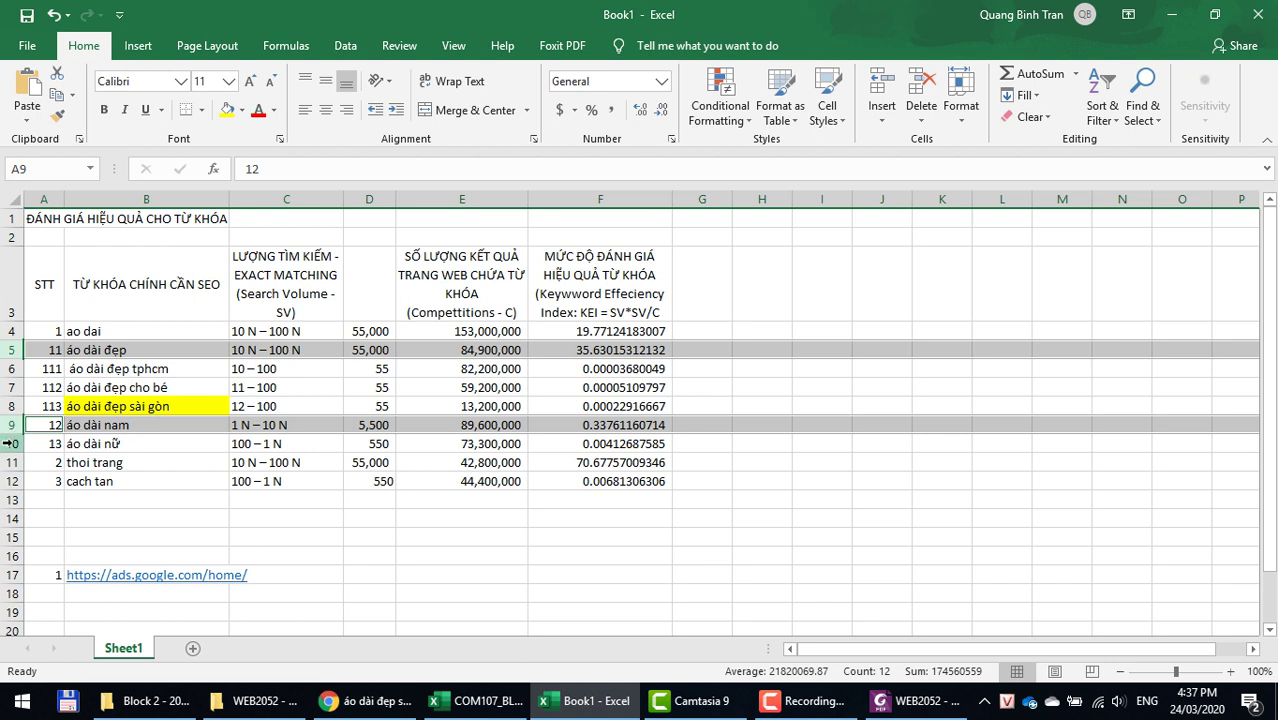
pyautogui.keyDown('ctrl'); pyautogui.click(8, 443); pyautogui.keyUp('ctrl')
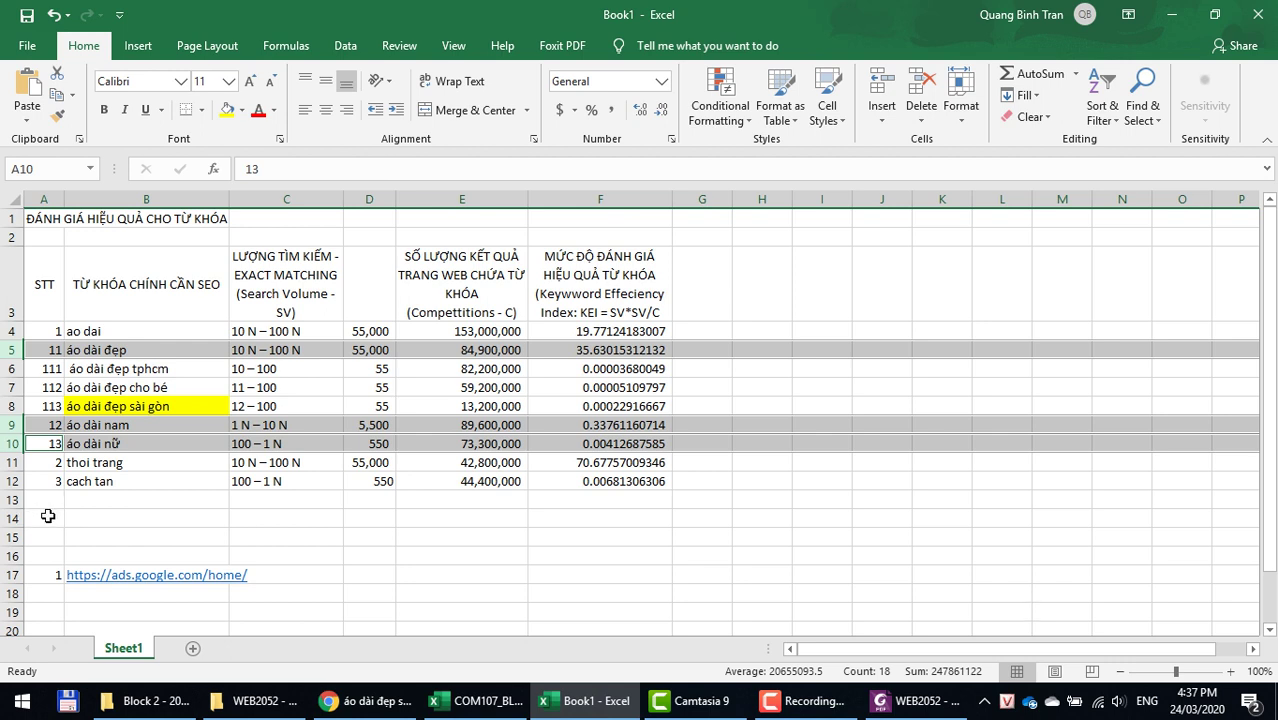
# Step: Apply yellow fill to the áo dài nam and áo dài đẹp keyword cells
pyautogui.click(110, 430)
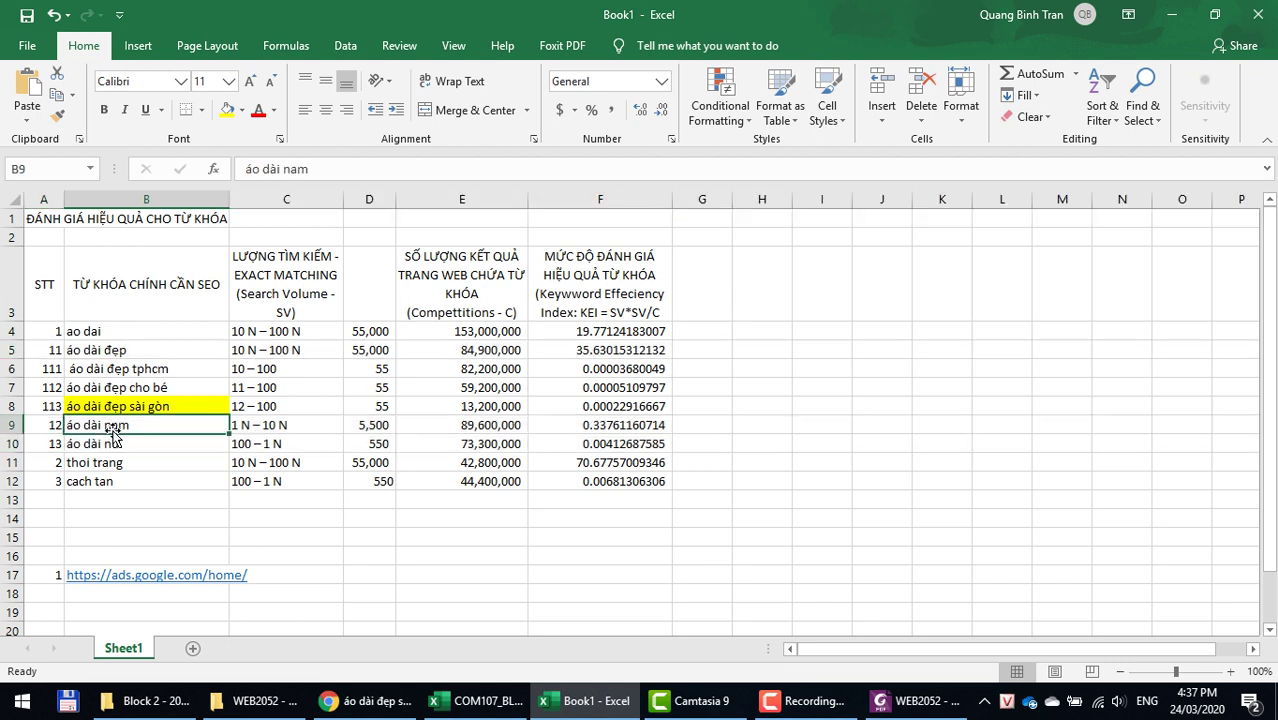
pyautogui.click(227, 110)
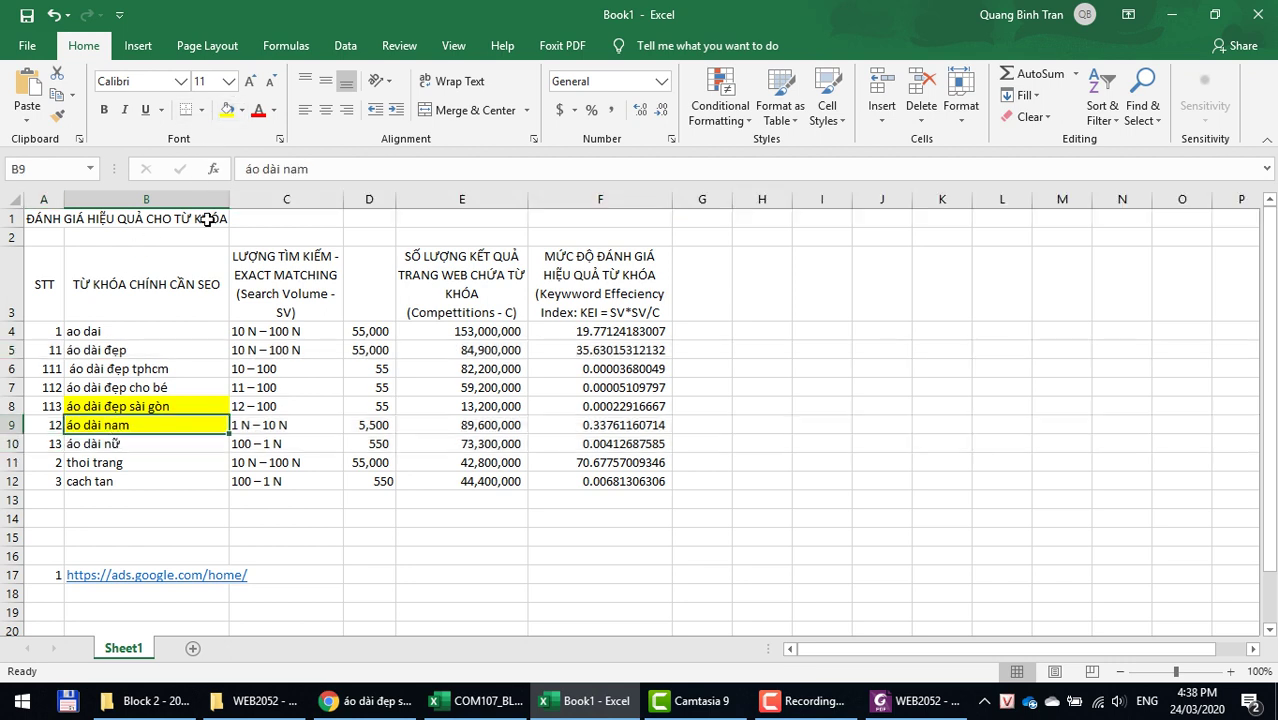
pyautogui.click(129, 350)
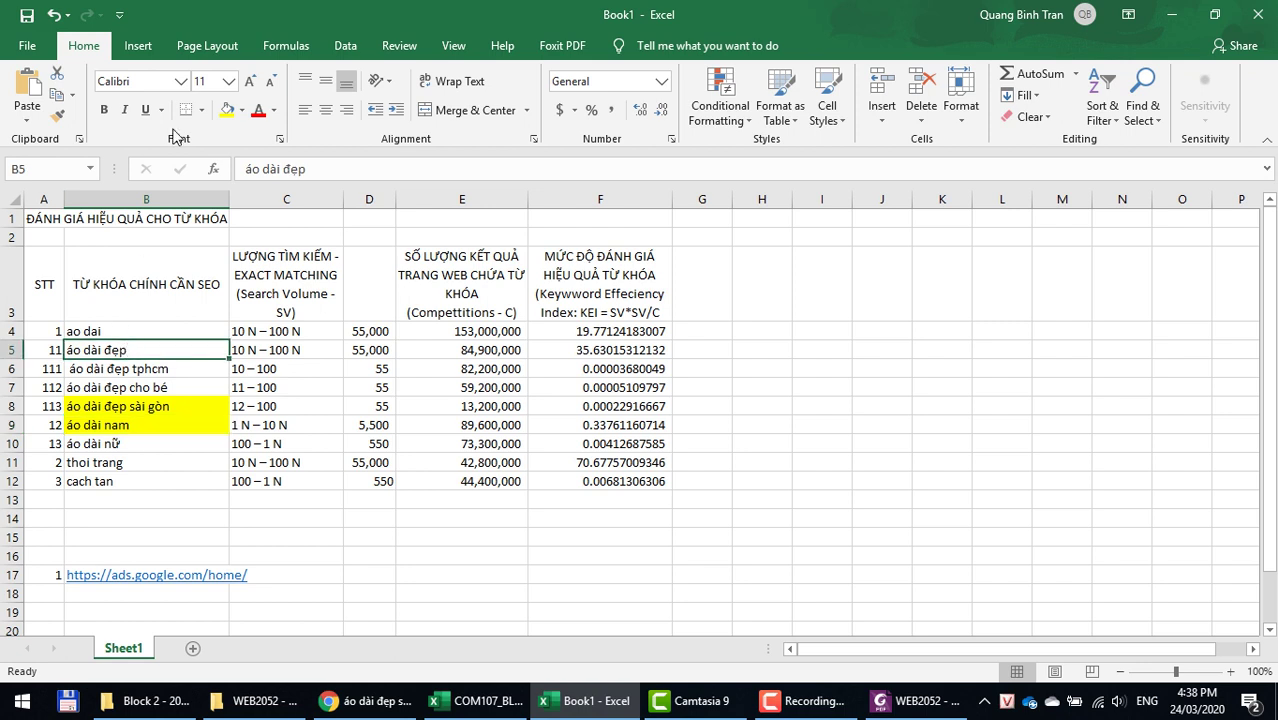
pyautogui.click(227, 110)
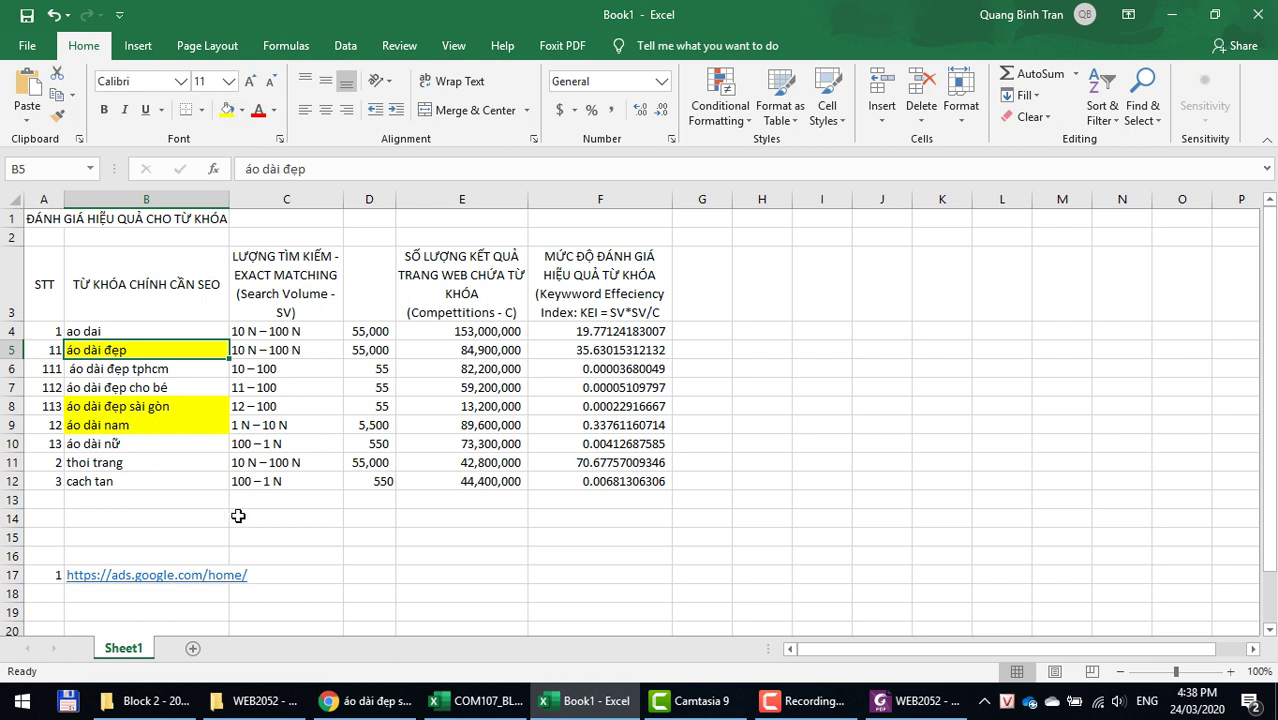
pyautogui.click(86, 443)
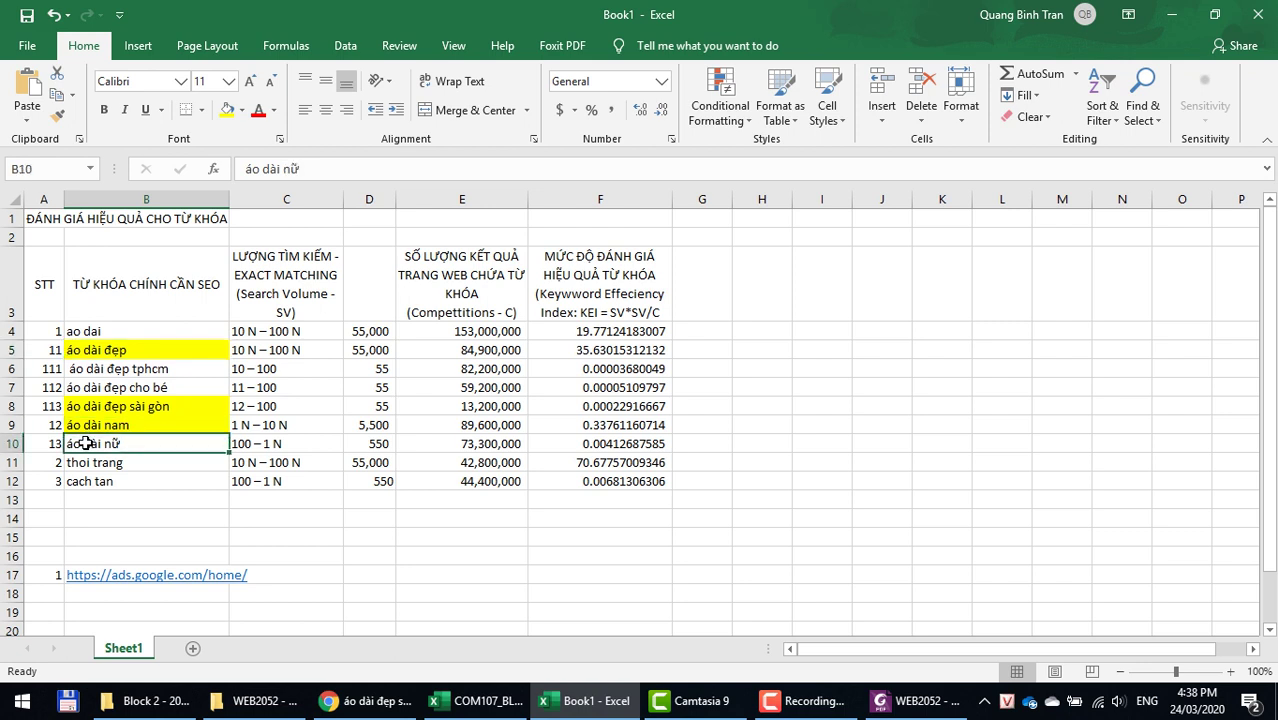
# Step: Insert a blank row 10 below áo dài nam and set B10 to No Fill
pyautogui.click(15, 443)
pyautogui.rightClick(20, 448)
pyautogui.click(78, 292)
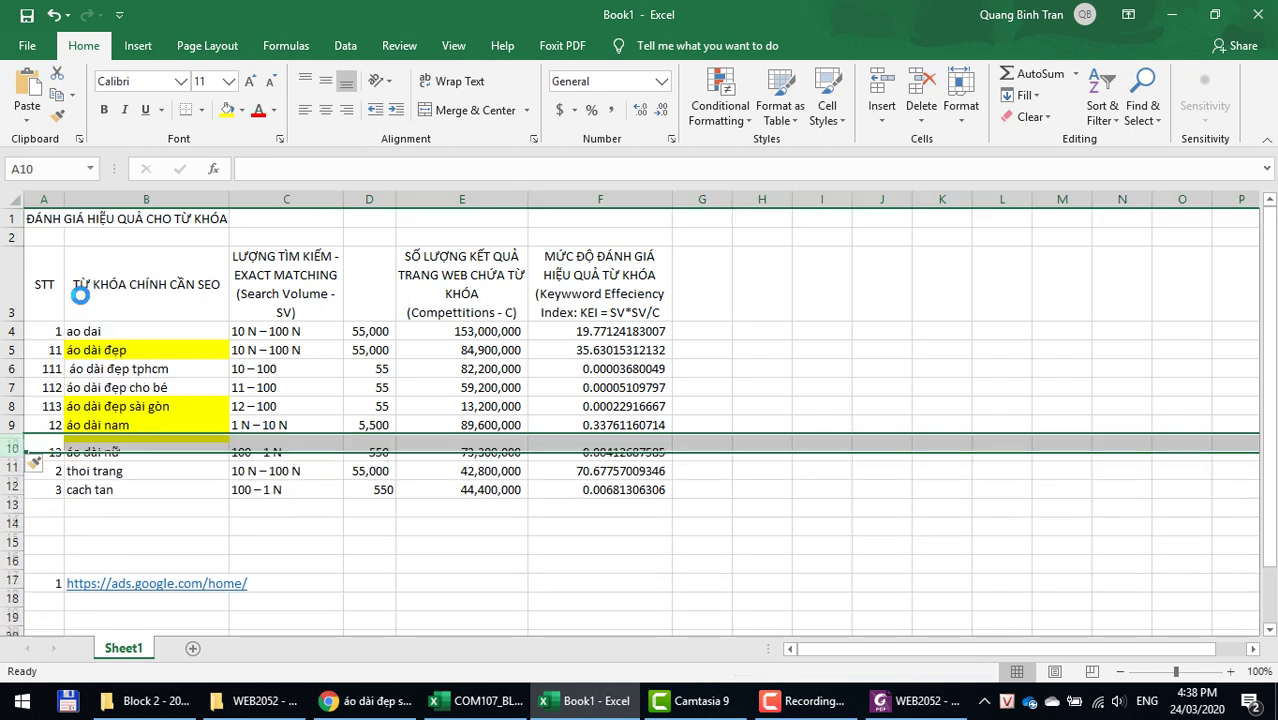
pyautogui.click(90, 428)
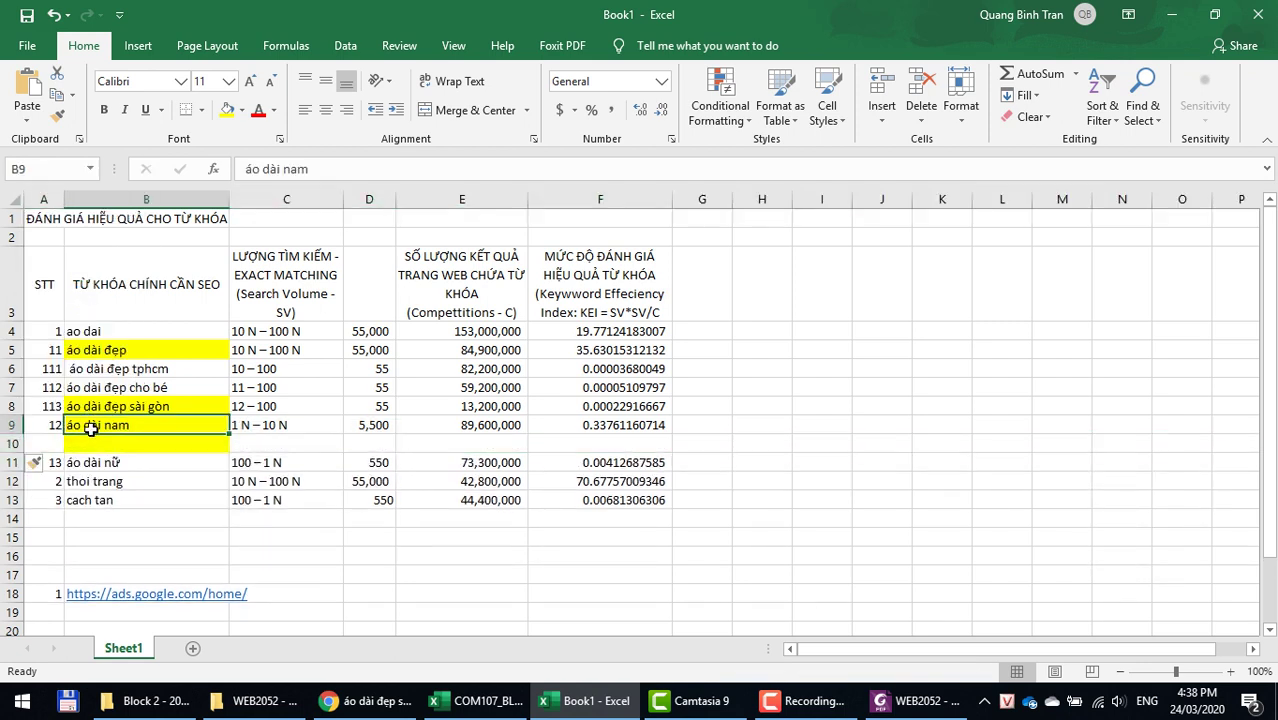
pyautogui.click(88, 445)
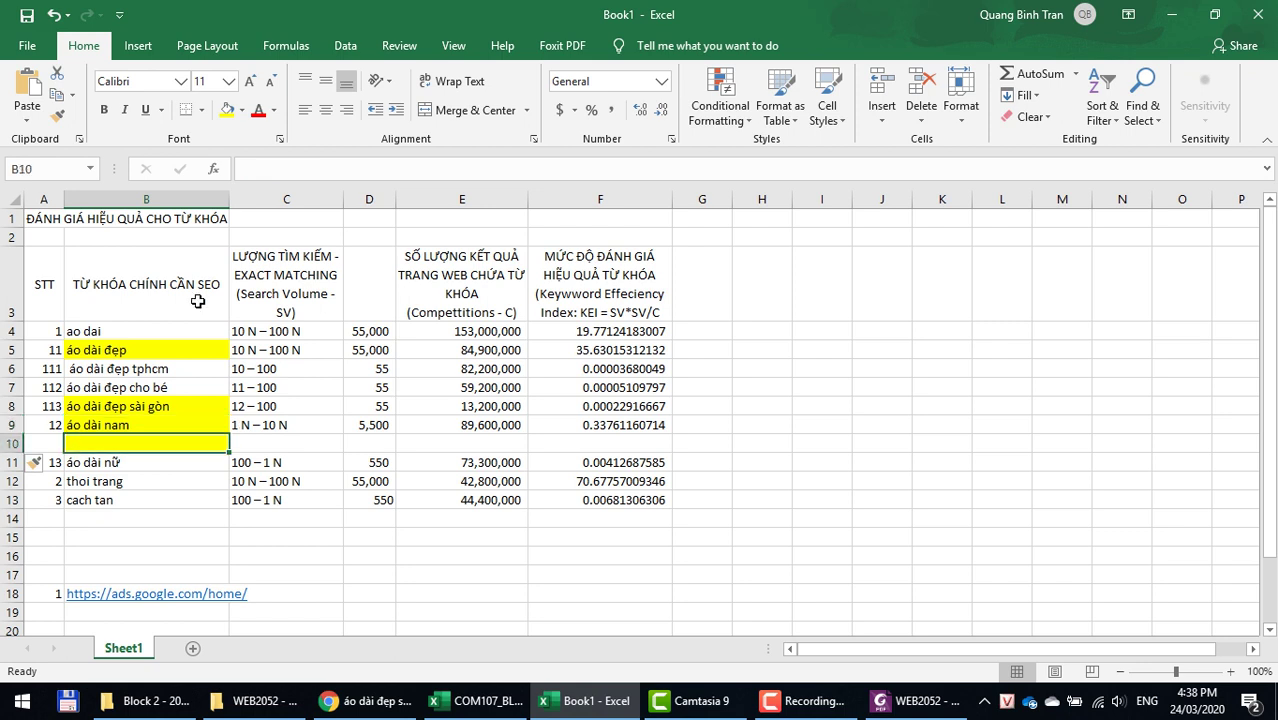
pyautogui.click(241, 110)
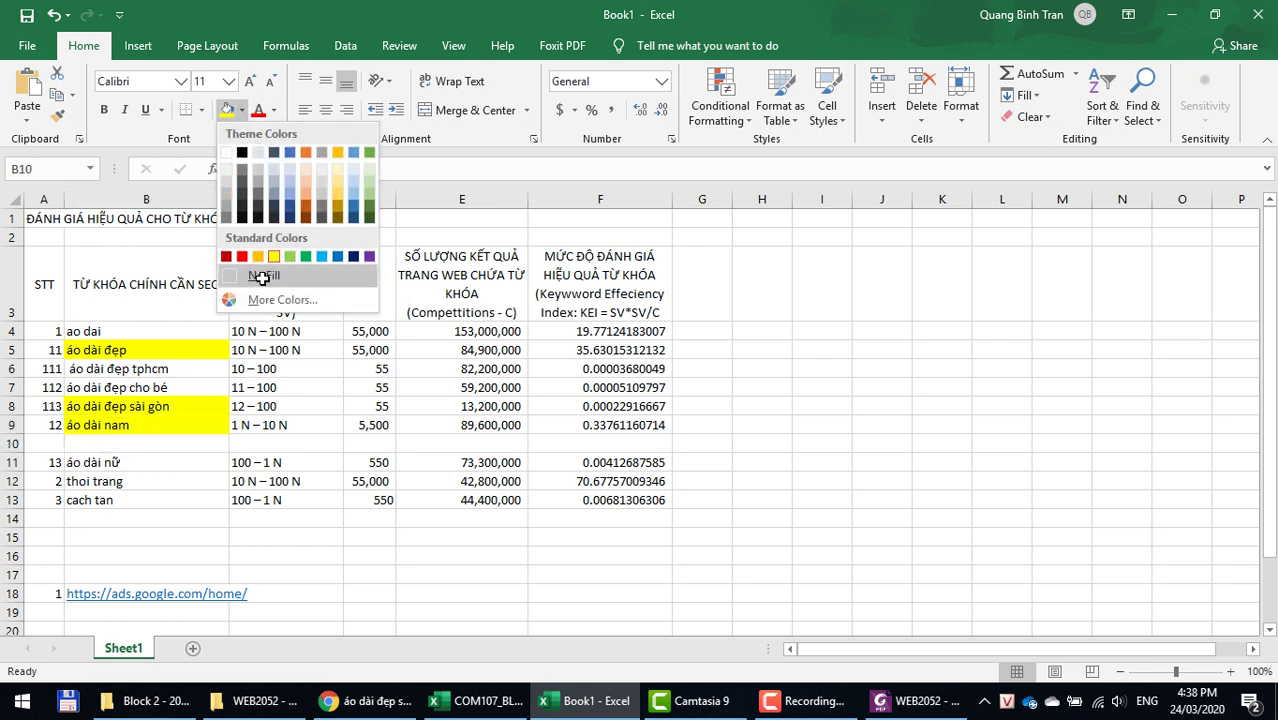
pyautogui.click(262, 275)
# Step: Copy the áo dài nam keyword from B9 for a browser search
pyautogui.click(134, 421)
pyautogui.hotkey('ctrl', 'c')
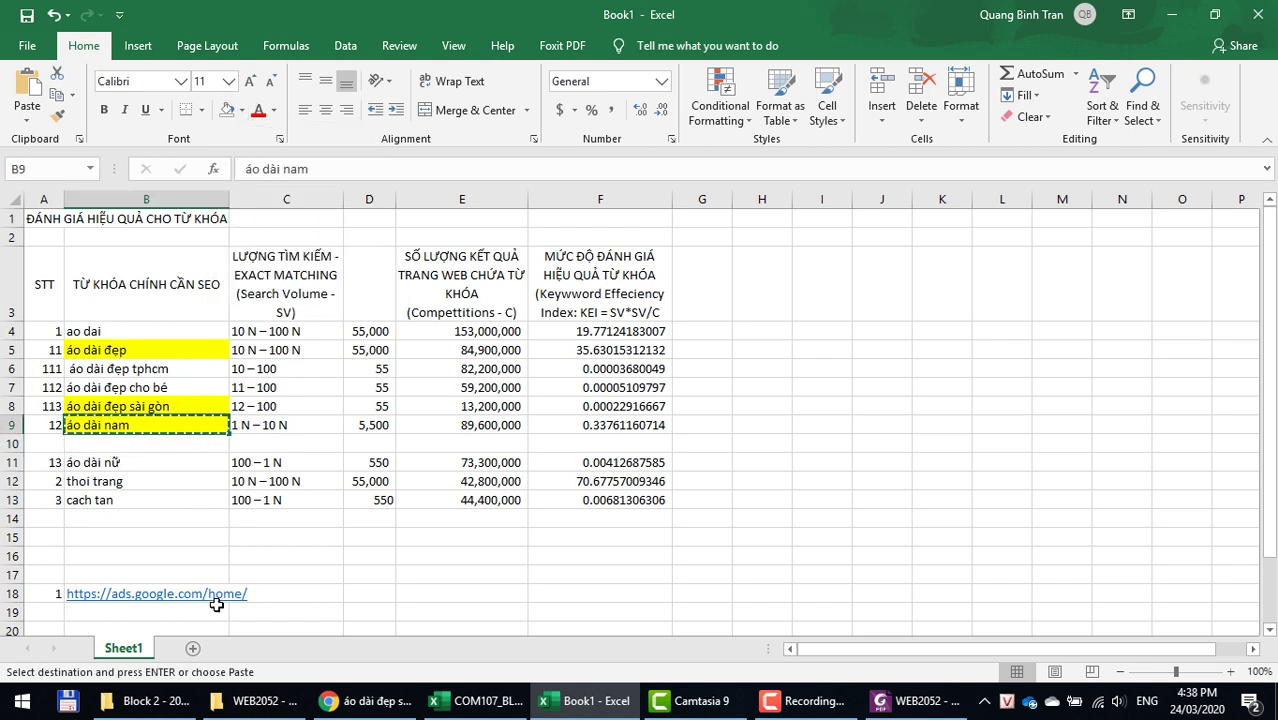
pyautogui.click(370, 700)
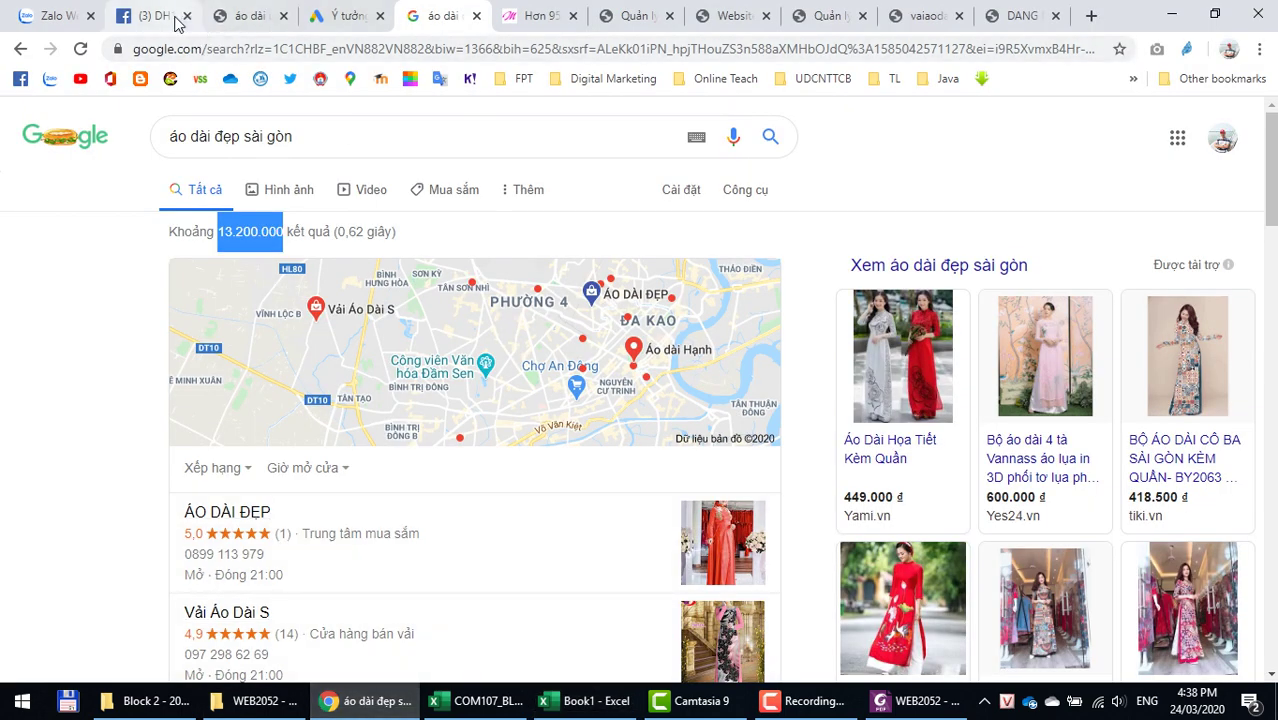
# Step: Search Keyword Tool AZ for suggestions for áo dài nam
pyautogui.click(248, 16)
pyautogui.click(425, 172)
pyautogui.moveTo(425, 172); pyautogui.dragTo(72, 150)
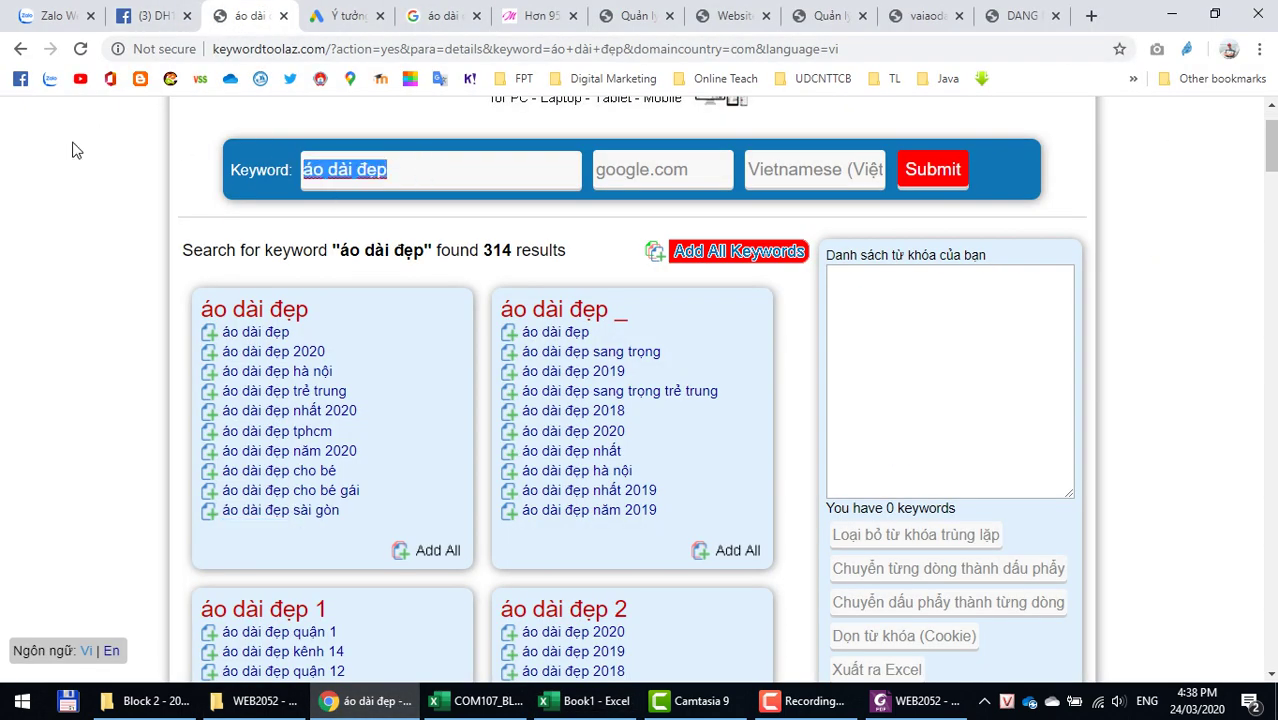
pyautogui.hotkey('ctrl', 'v')
pyautogui.click(916, 182)
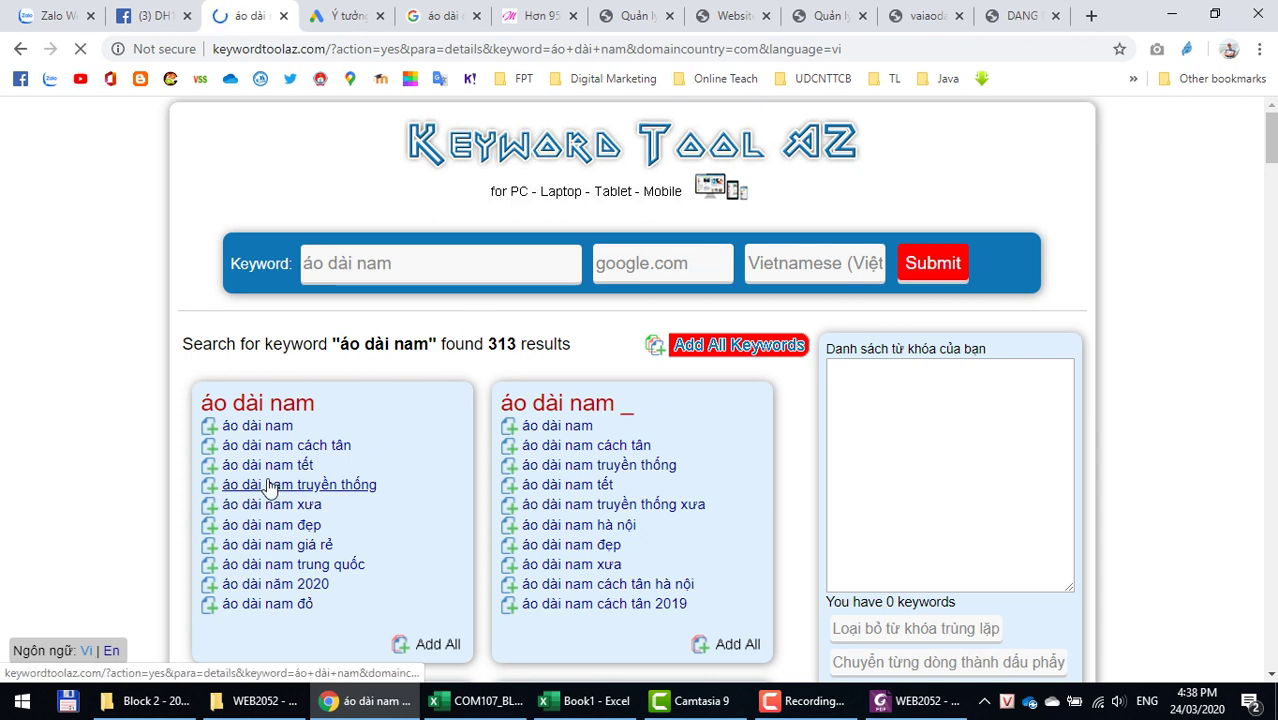
# Step: Select the 'áo dài nam truyền thống' suggestion and return to the Excel workbook
pyautogui.moveTo(320, 492); pyautogui.dragTo(220, 488)
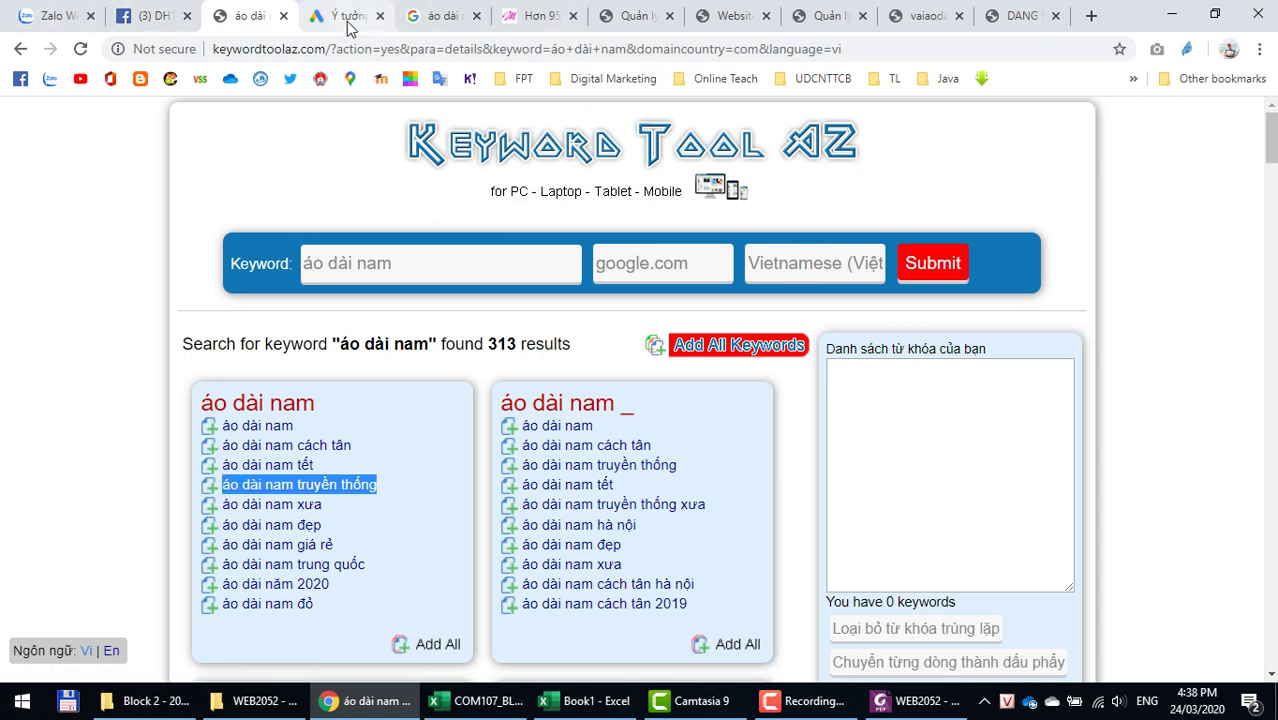
pyautogui.click(722, 712)
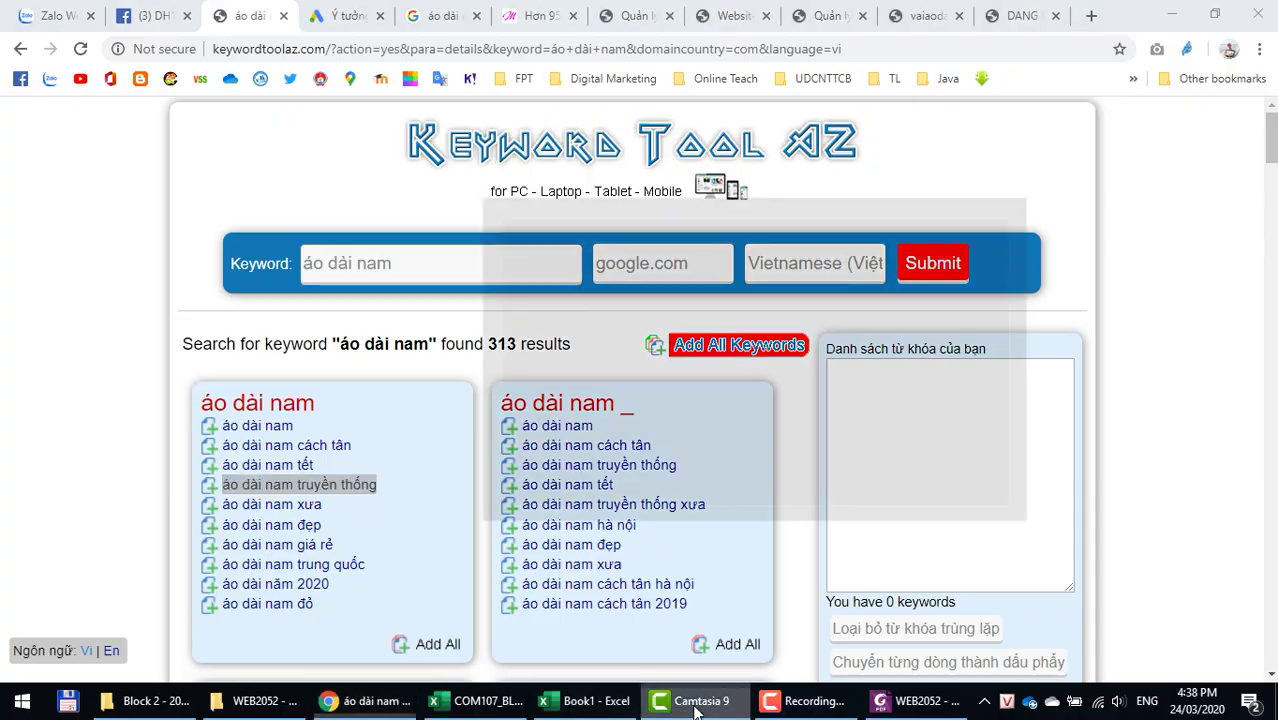
pyautogui.click(726, 712)
pyautogui.click(585, 701)
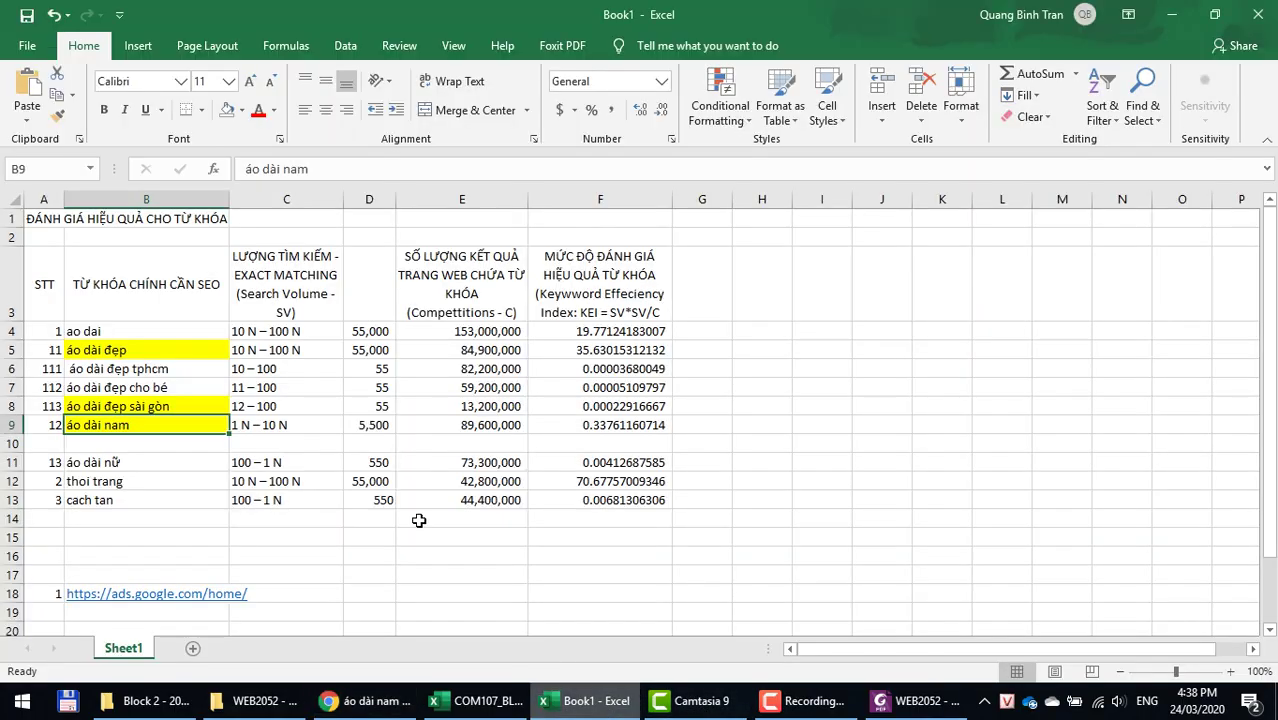
# Step: Paste áo dài nam truyền thống into B10 and number the row 121 in A10
pyautogui.rightClick(108, 444)
pyautogui.click(163, 131)
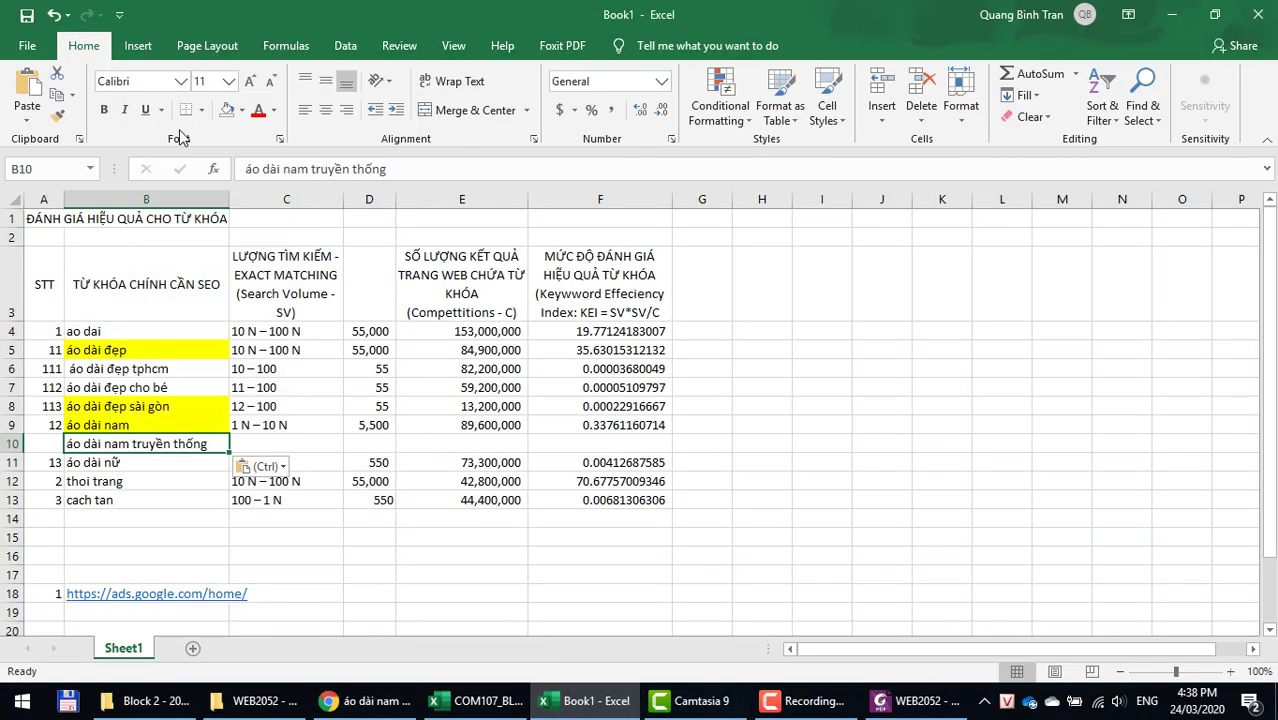
pyautogui.click(43, 441)
pyautogui.write('121')
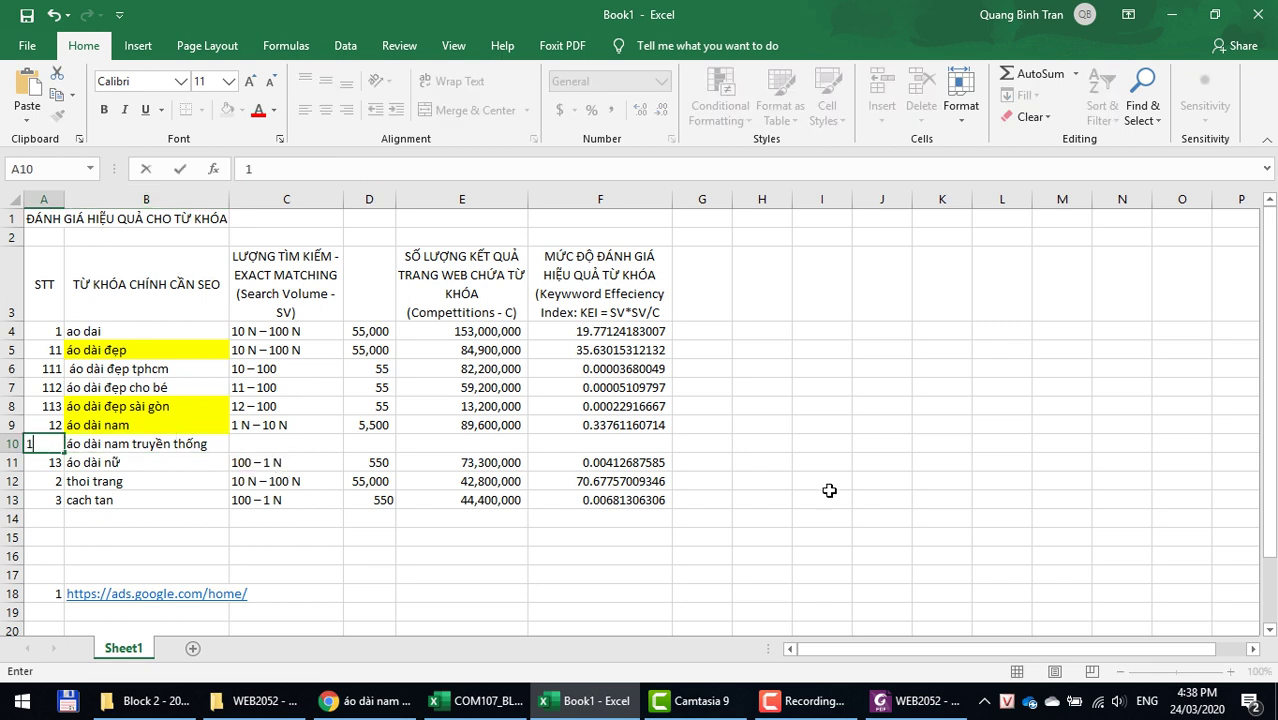
pyautogui.press('Return')
# Step: Copy the áo dài nam truyền thống keyword from B10 and go to the browser
pyautogui.press('Up')
pyautogui.press('Up')
pyautogui.press('Down')
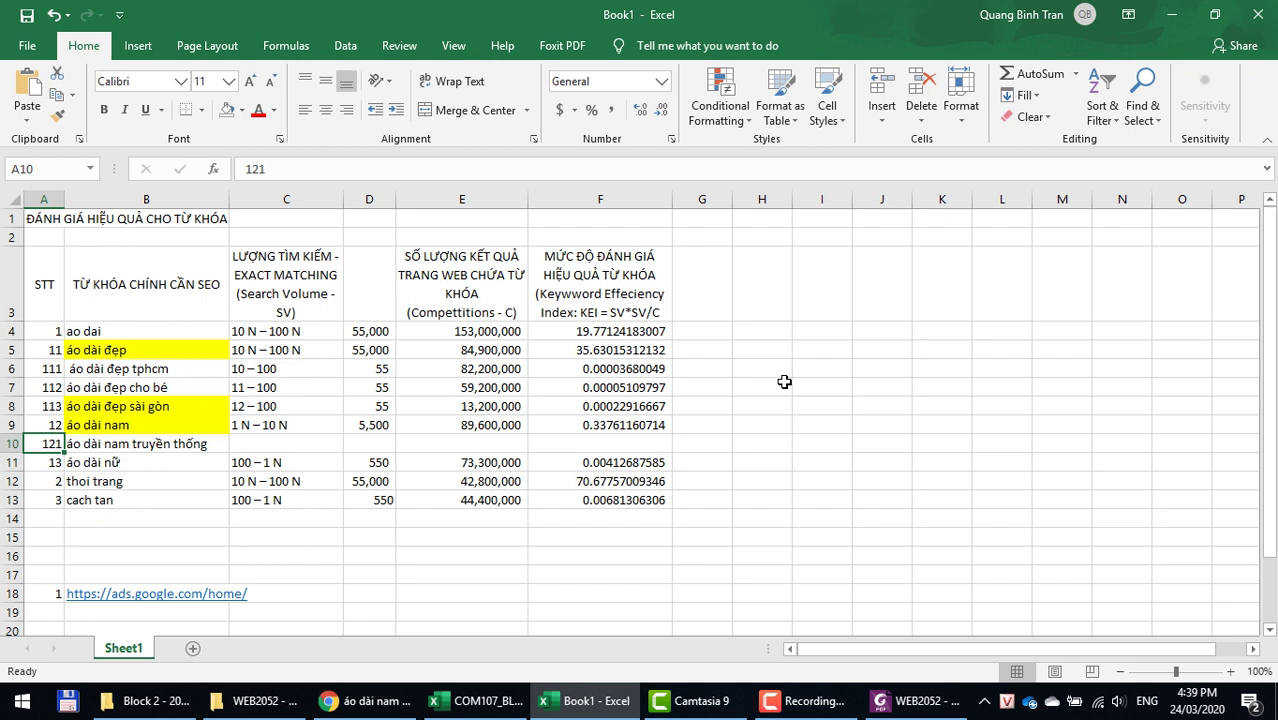
pyautogui.press('Right')
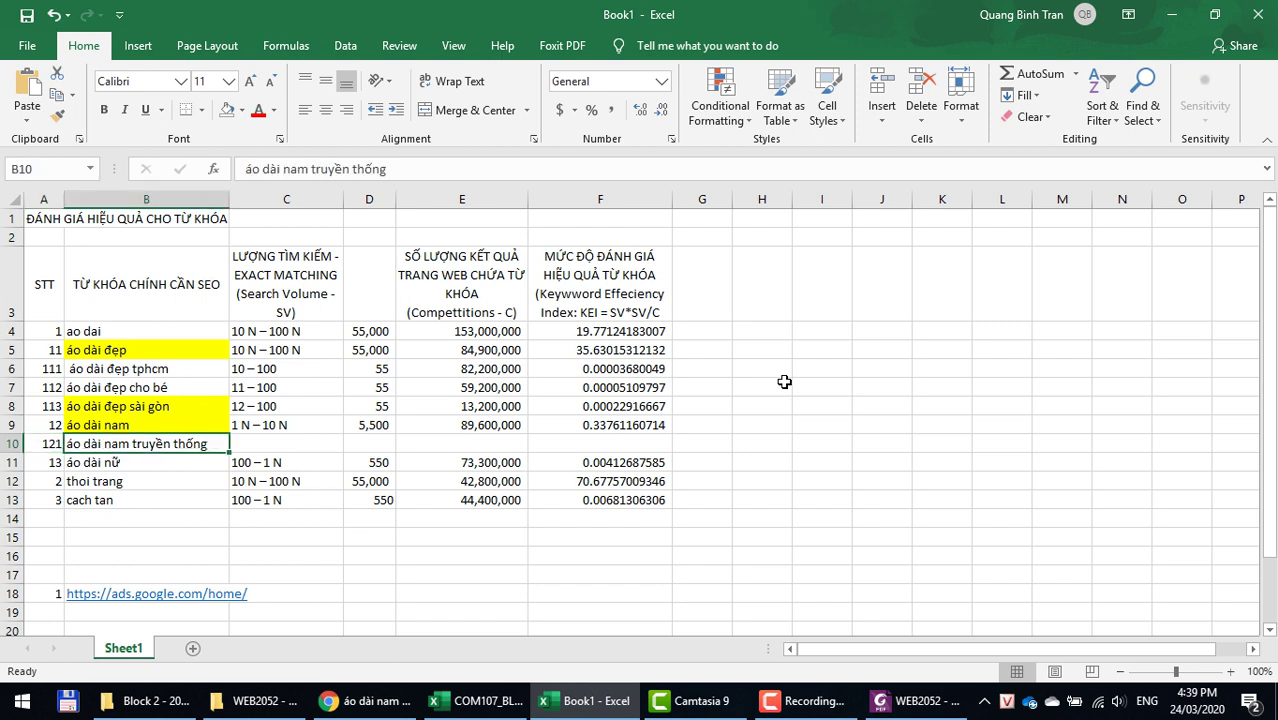
pyautogui.hotkey('ctrl', 'c')
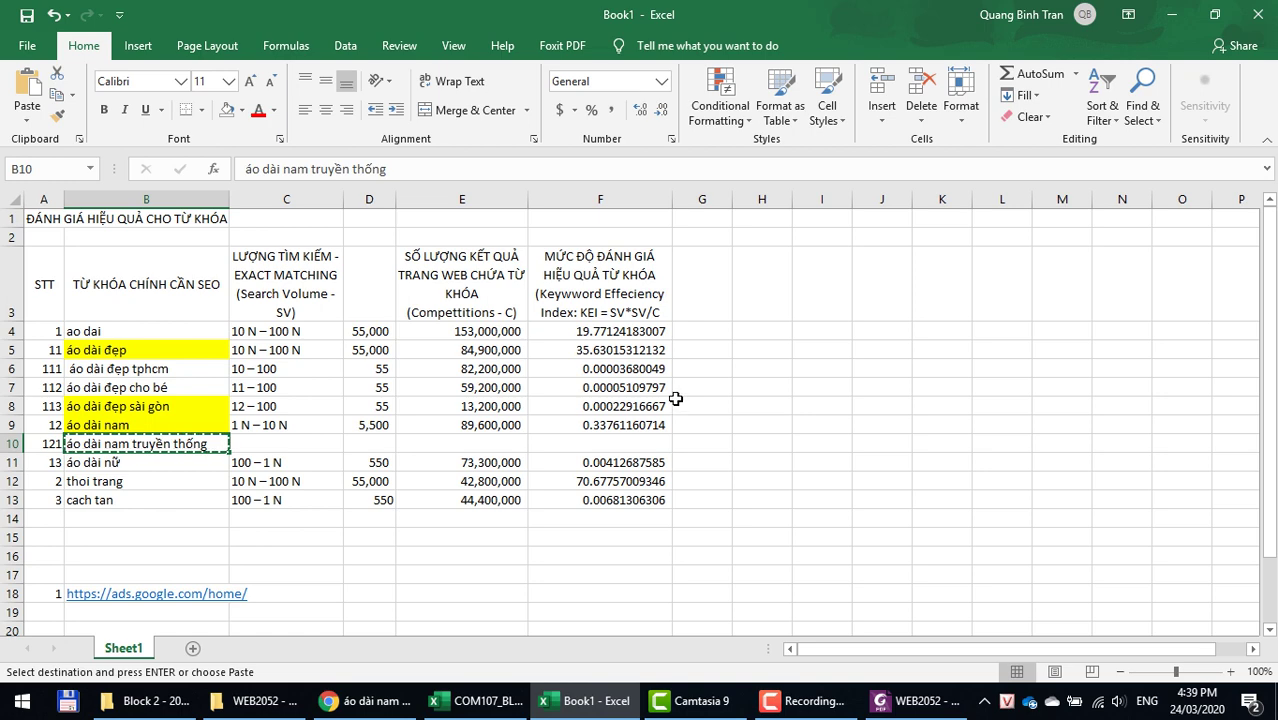
pyautogui.hotkey('alt', 'Tab')
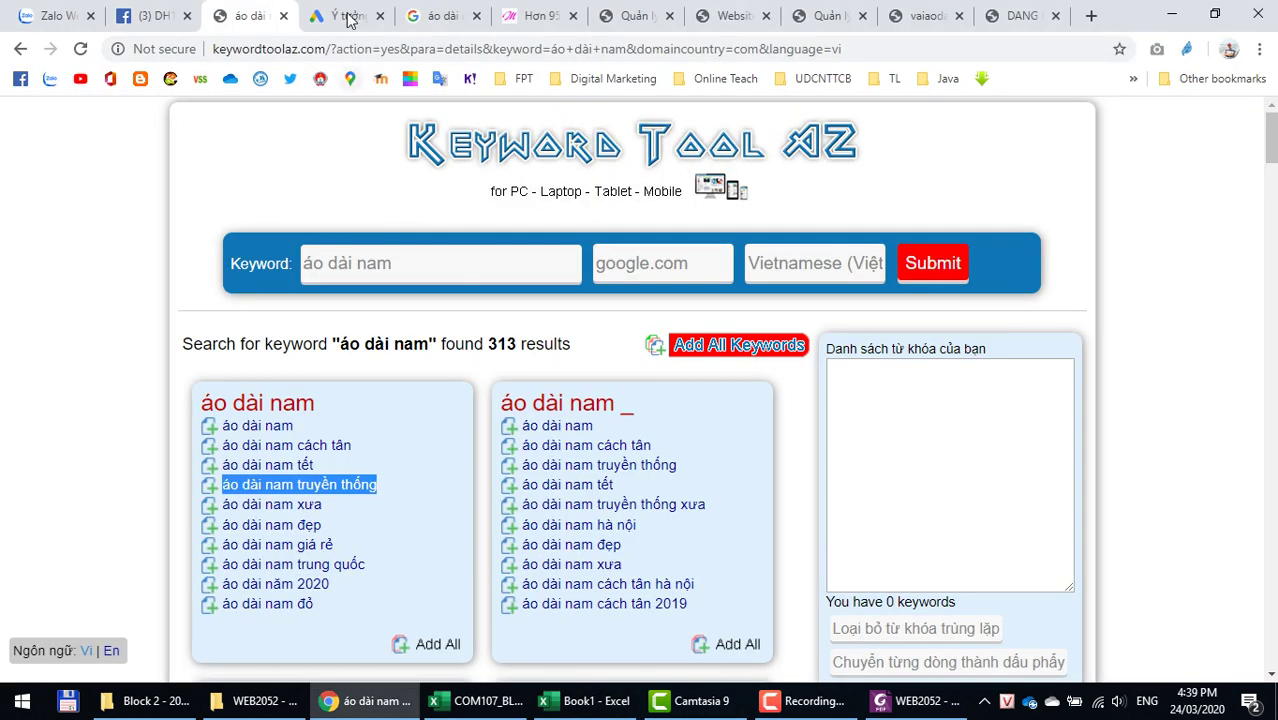
# Step: Replace the three Keyword Planner keywords with áo dài nam truyền thống
pyautogui.click(345, 15)
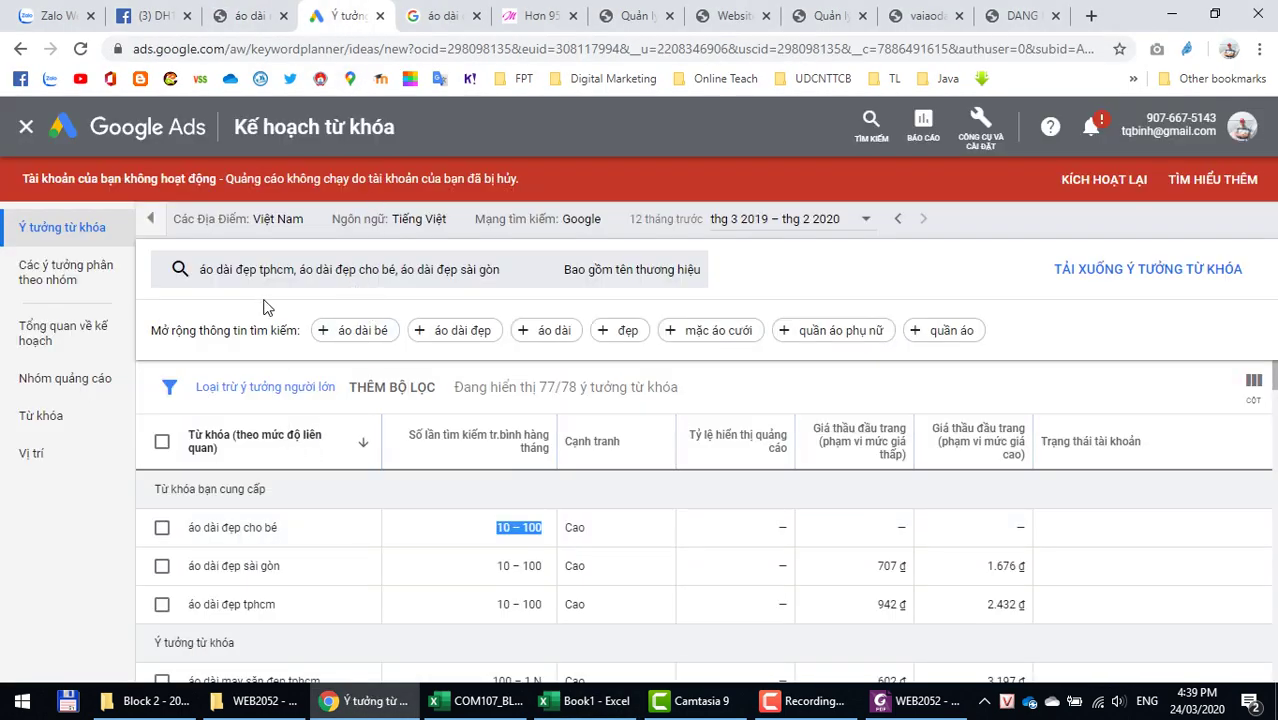
pyautogui.click(266, 287)
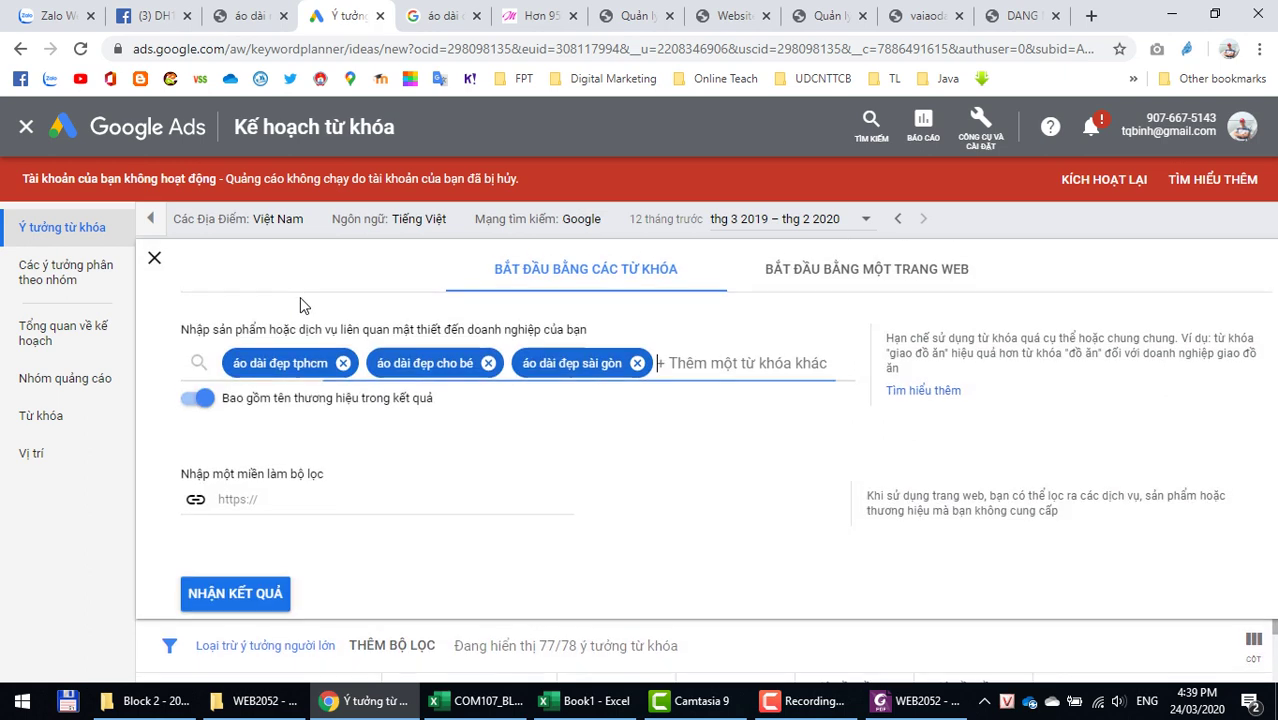
pyautogui.click(344, 366)
pyautogui.click(344, 366)
pyautogui.click(344, 366)
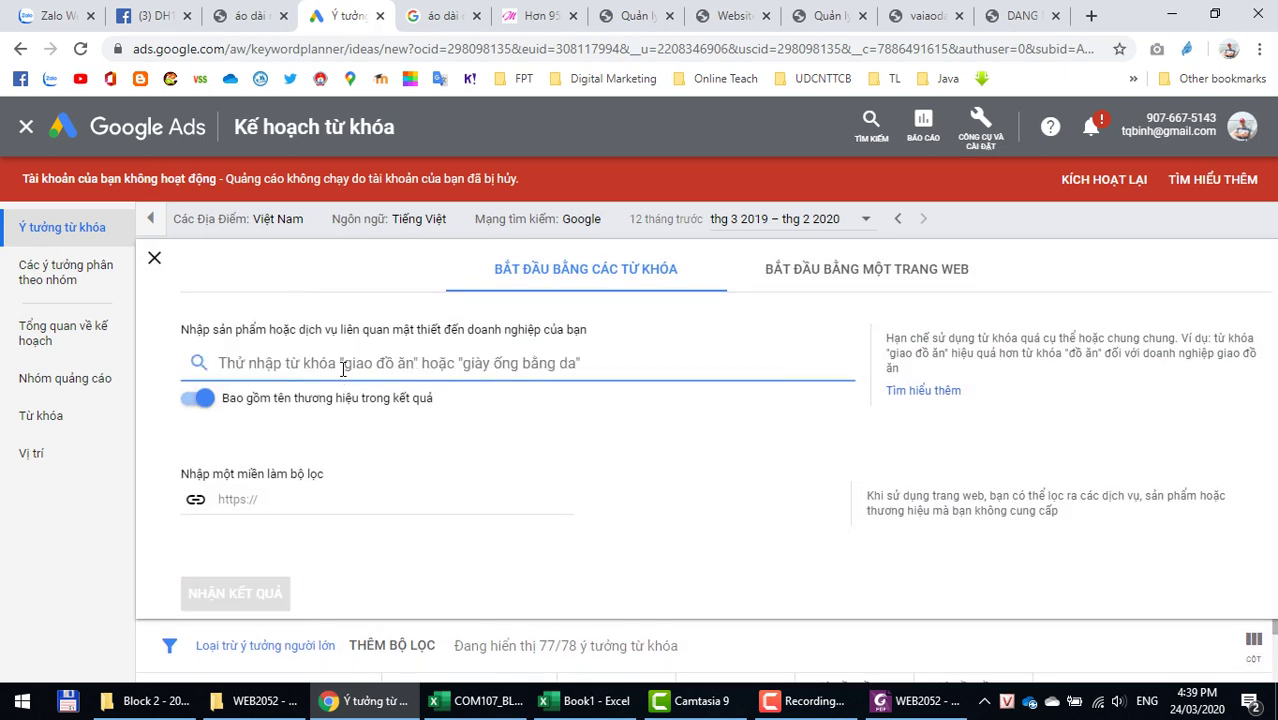
pyautogui.hotkey('ctrl', 'v')
pyautogui.press('Return')
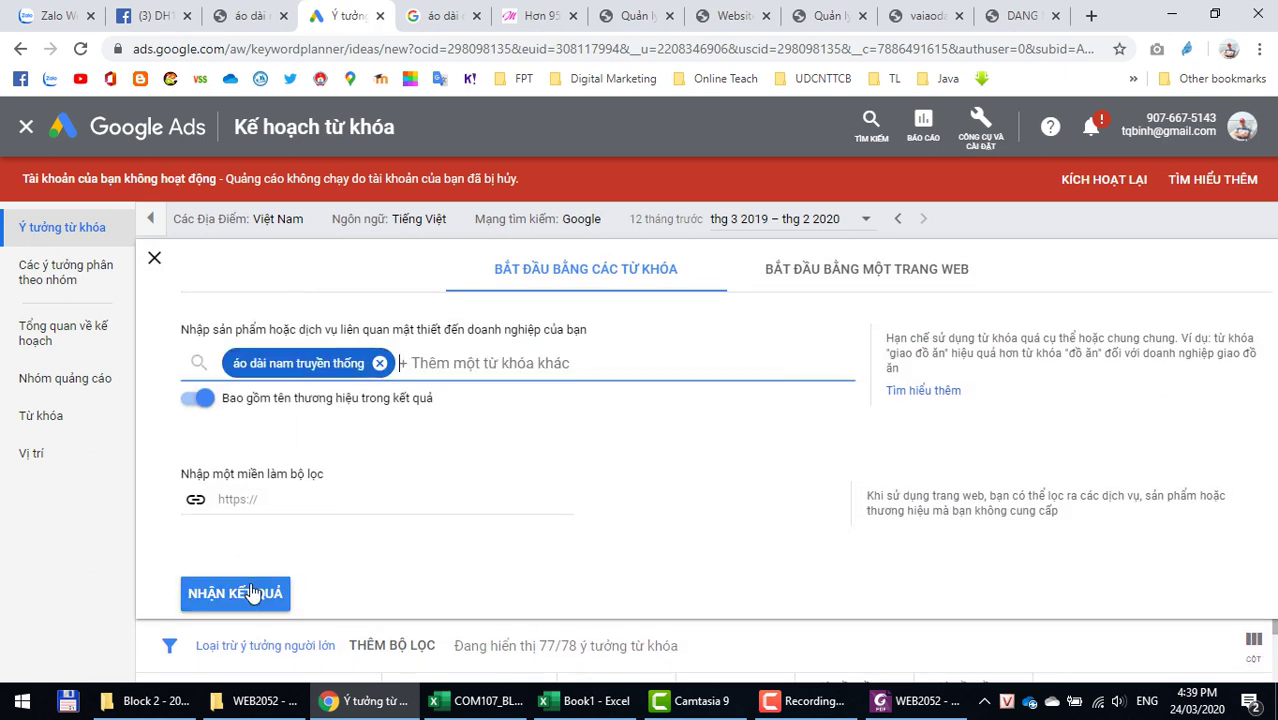
# Step: Get keyword ideas and select the 100 – 1 N monthly search range
pyautogui.click(252, 594)
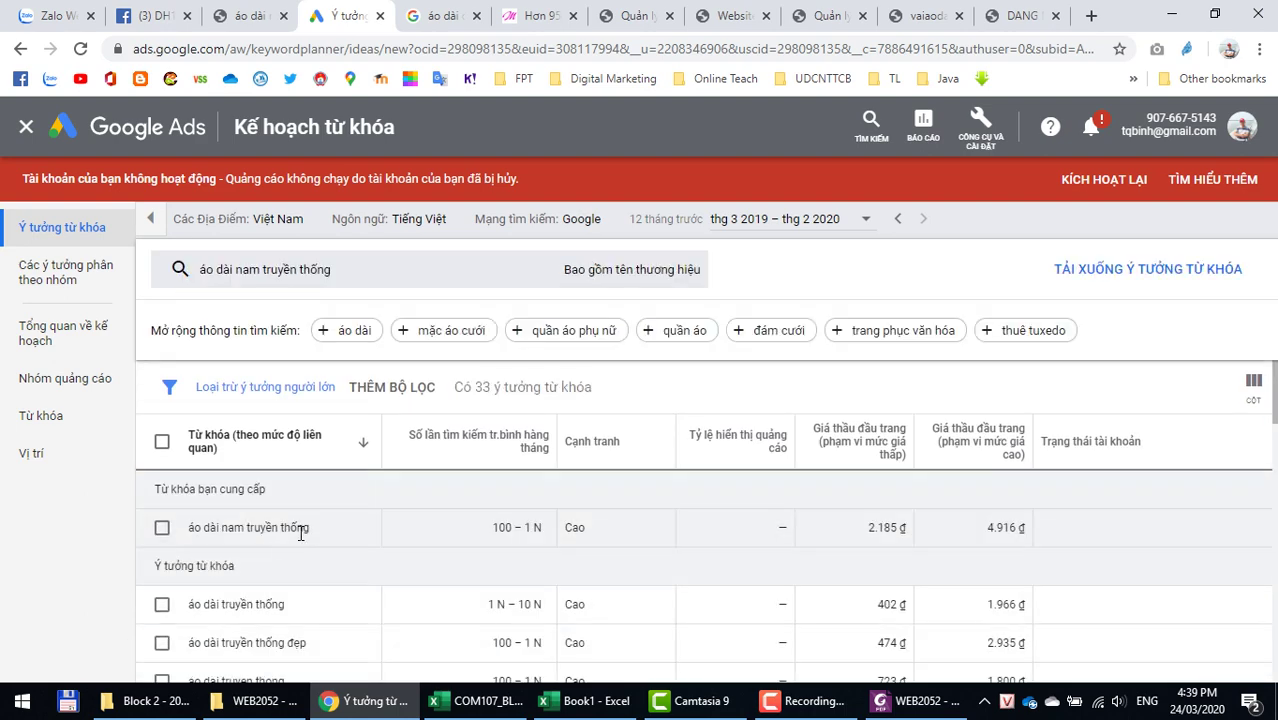
pyautogui.tripleClick(517, 527)
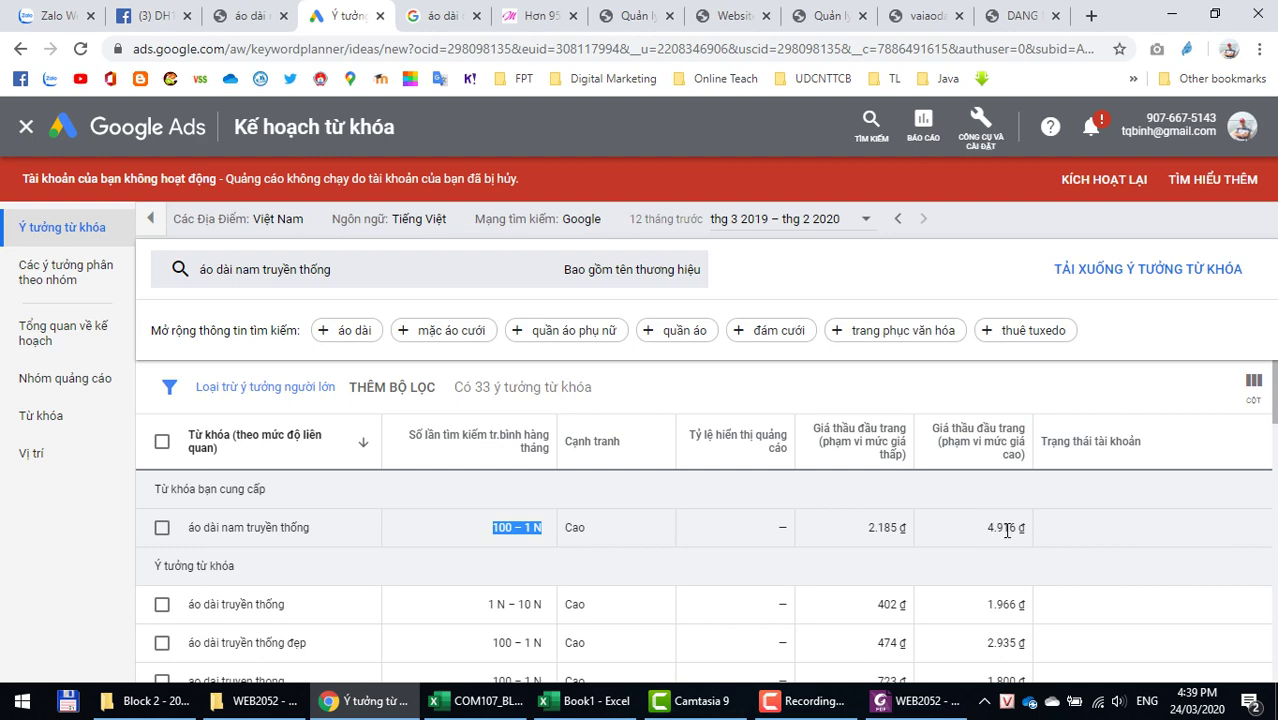
pyautogui.hotkey('alt', 'Tab')
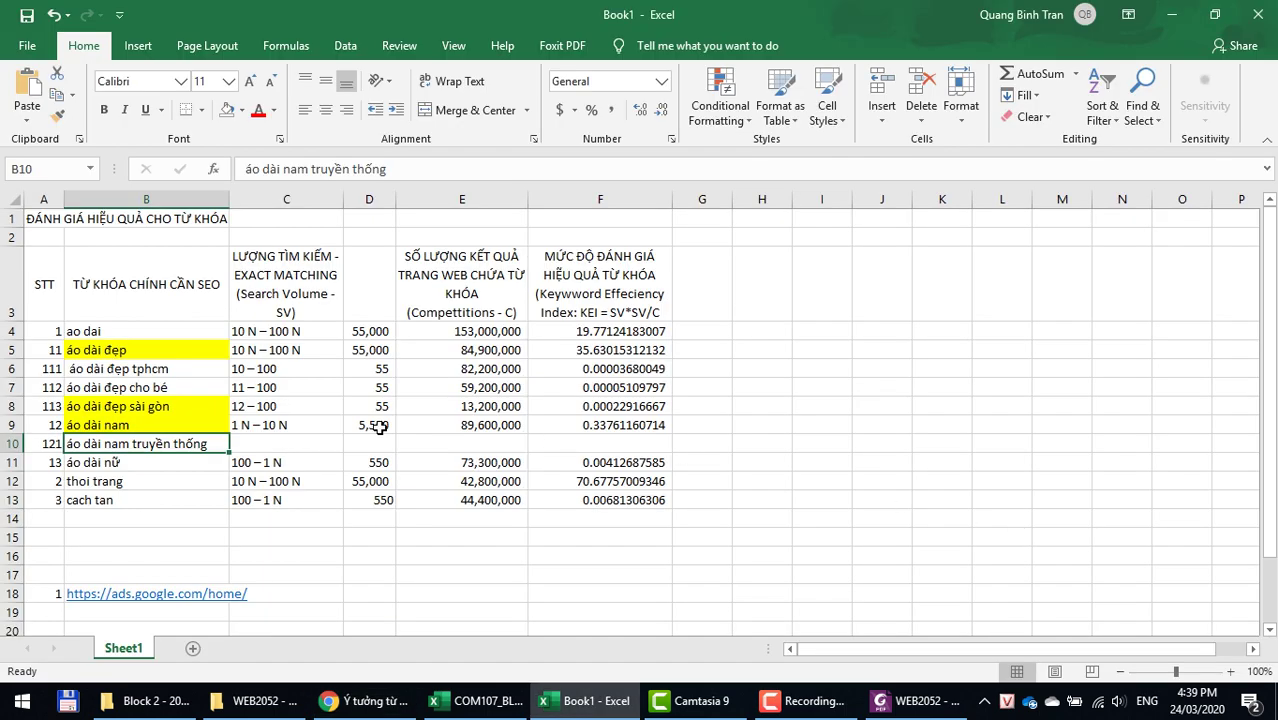
# Step: Paste 100 – 1 N into C10 and enter 550 as the search volume in D10
pyautogui.rightClick(315, 444)
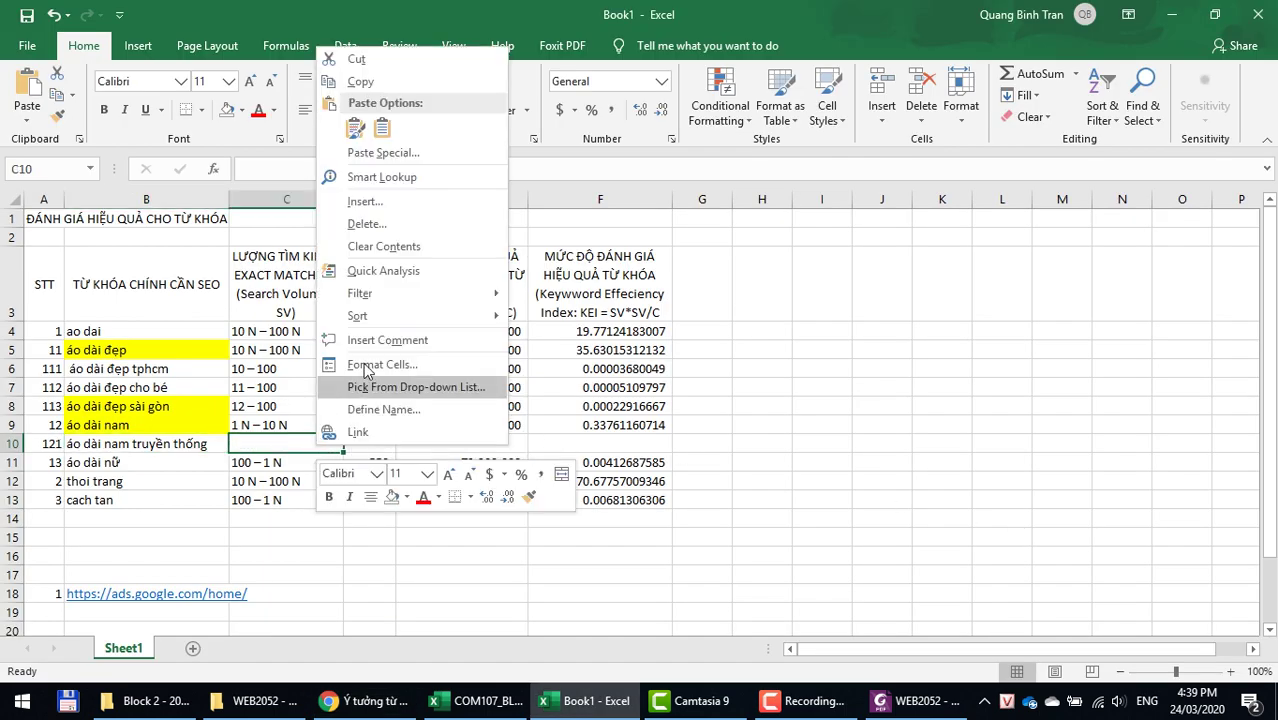
pyautogui.click(372, 122)
pyautogui.click(401, 441)
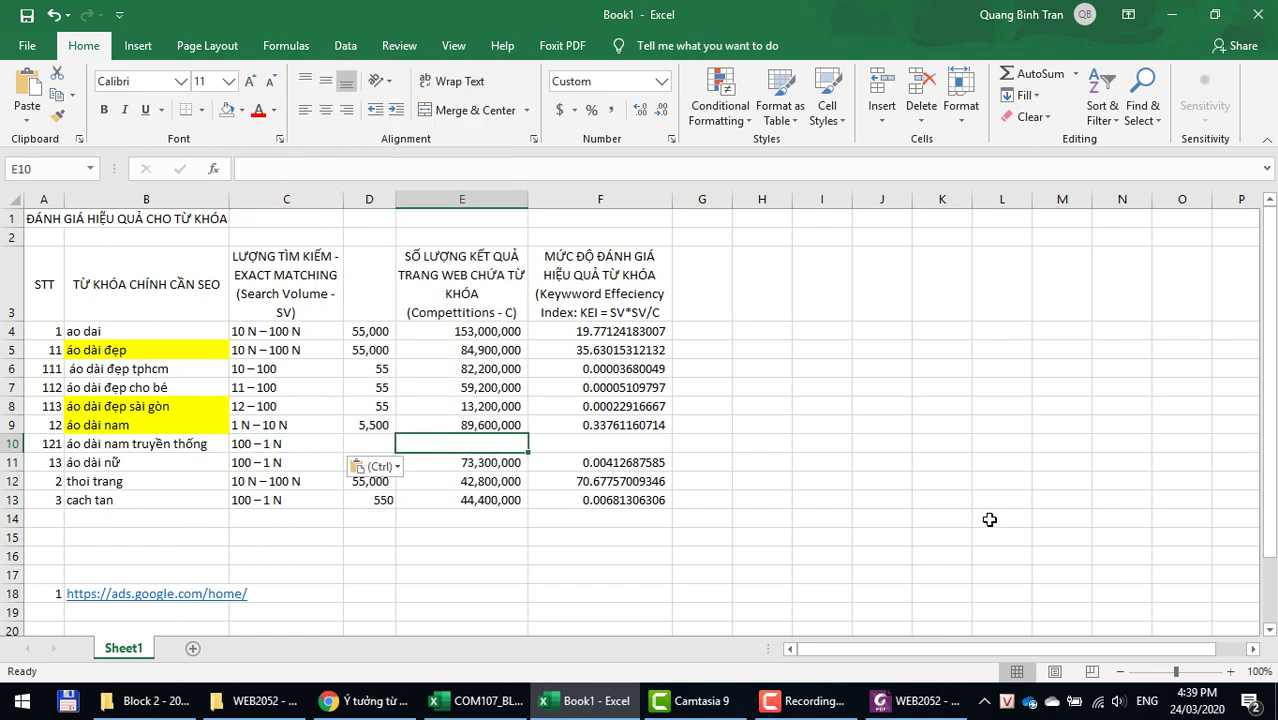
pyautogui.press('Left')
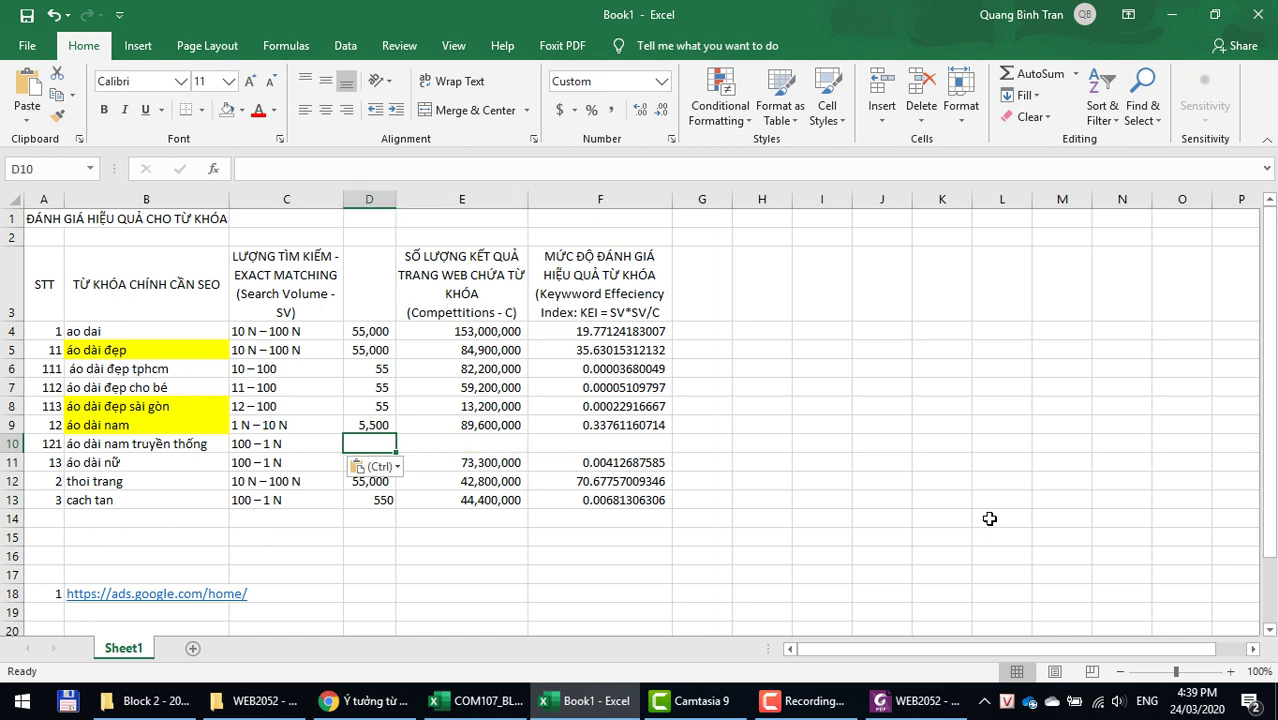
pyautogui.write('550')
pyautogui.press('Tab')
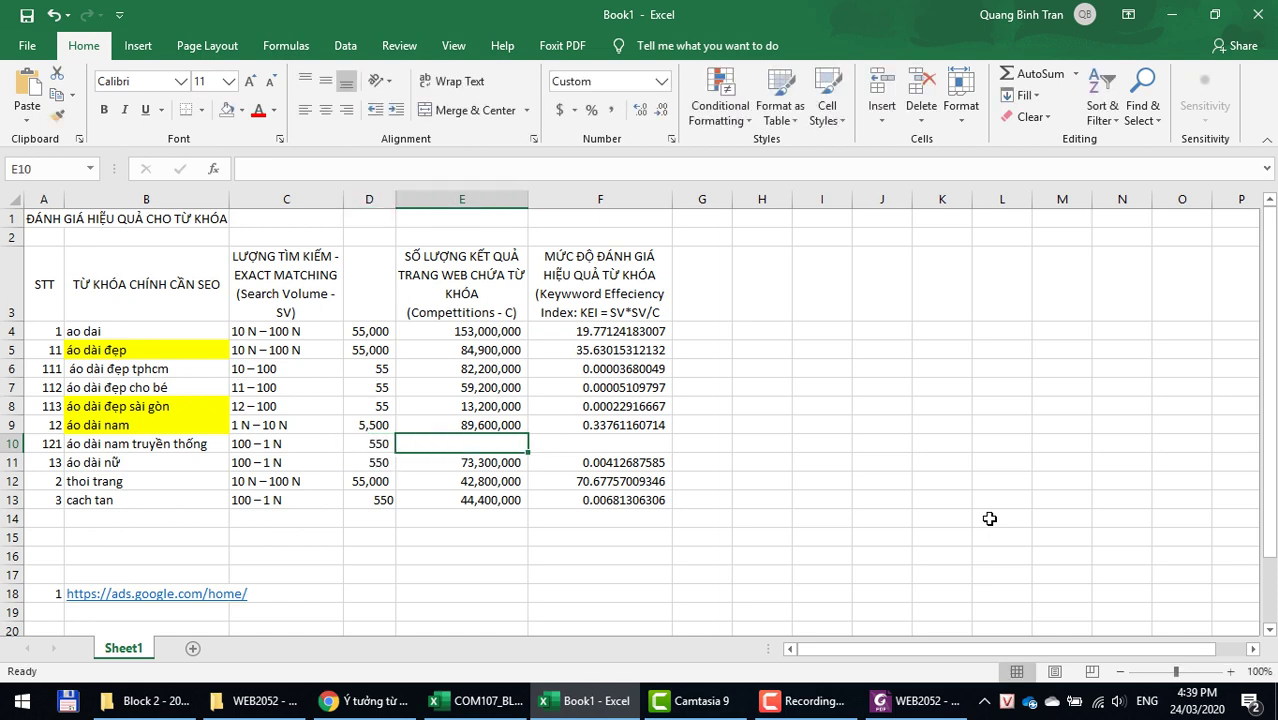
pyautogui.hotkey('alt', 'Tab')
# Step: Run a Google search with the clipboard text replacing the old query
pyautogui.click(412, 20)
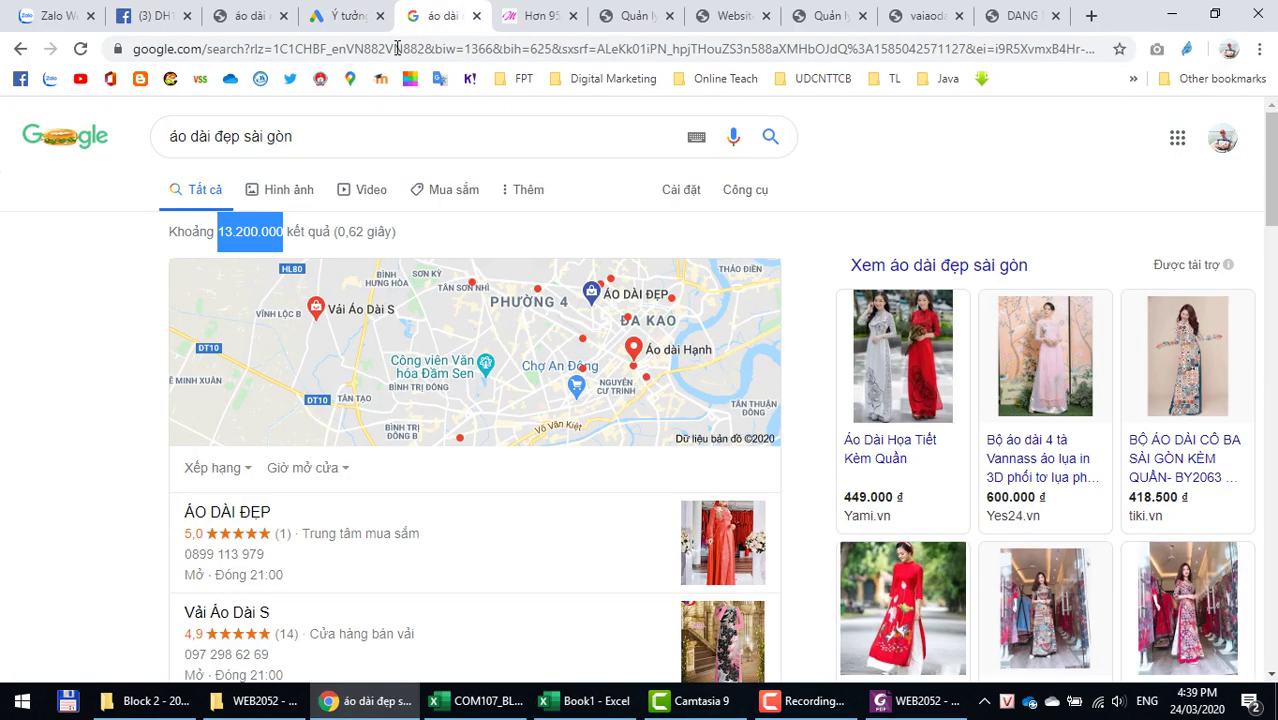
pyautogui.click(328, 132)
pyautogui.hotkey('ctrl', 'a')
pyautogui.hotkey('ctrl', 'v')
pyautogui.press('Return')
pyautogui.moveTo(308, 140); pyautogui.dragTo(150, 136)
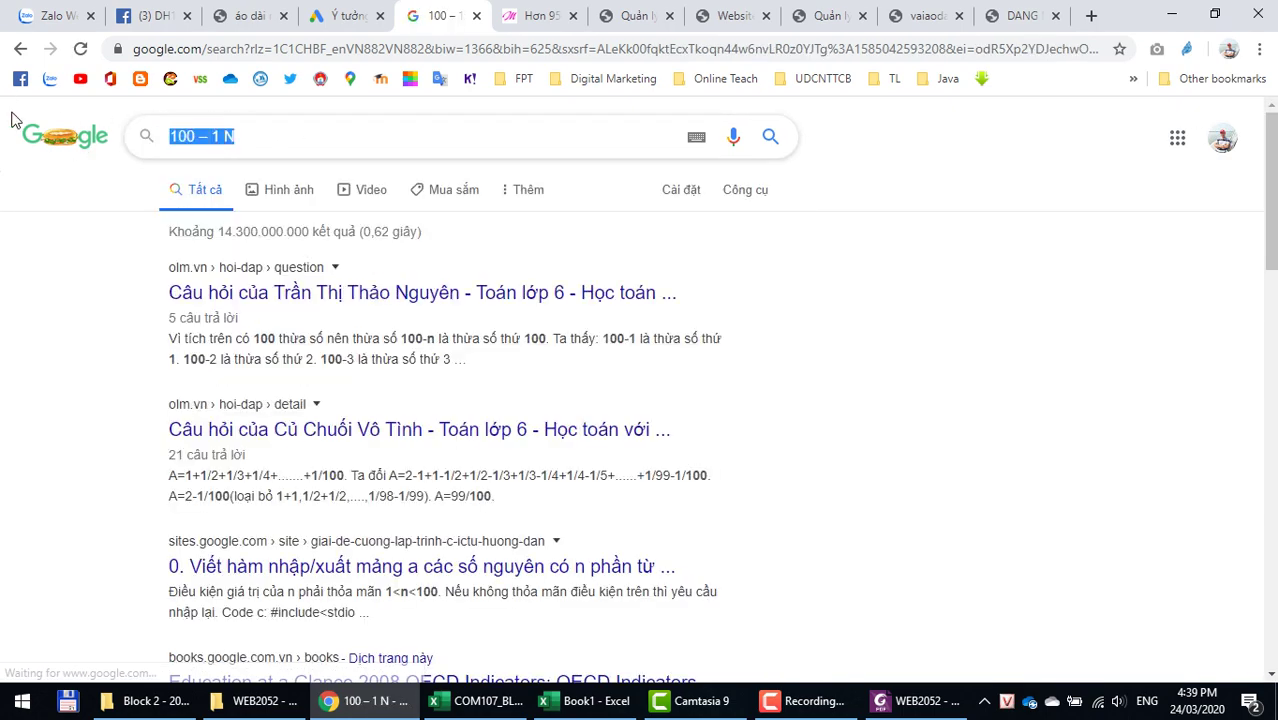
pyautogui.hotkey('alt', 'Tab')
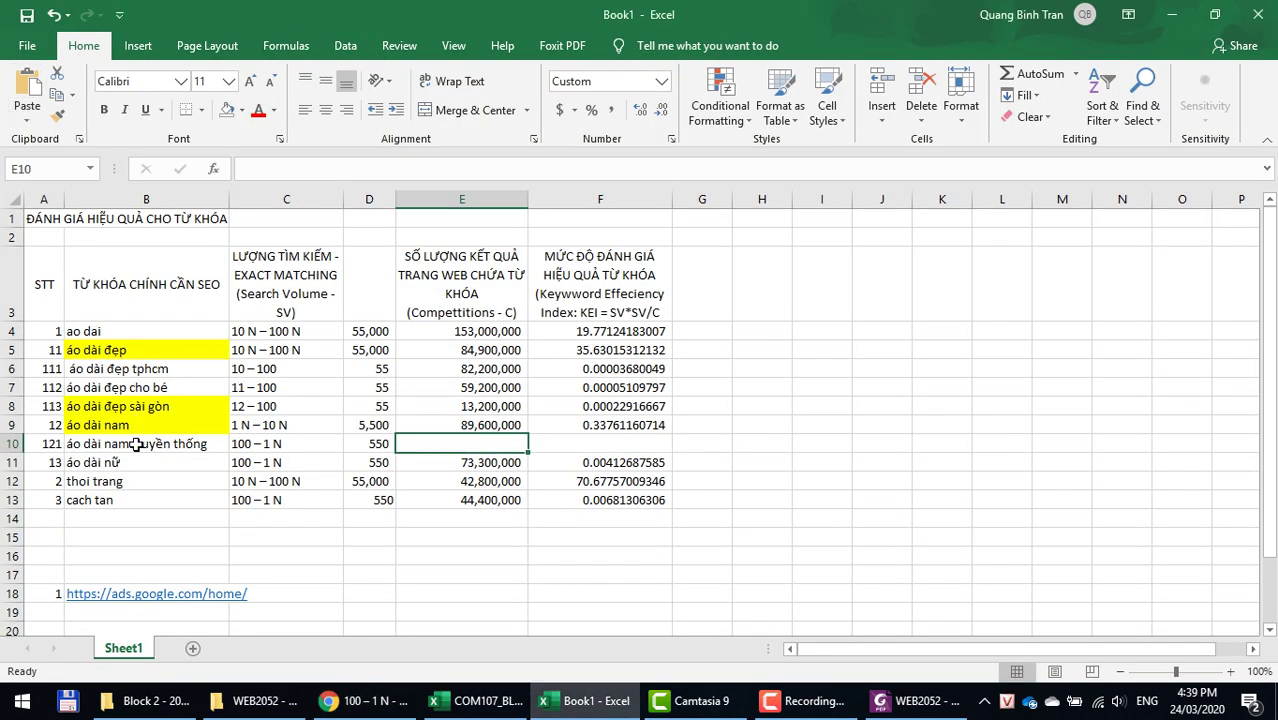
# Step: Search Google for áo dài nam truyền thống and select its 27.700.000 result count
pyautogui.click(135, 443)
pyautogui.hotkey('ctrl', 'c')
pyautogui.hotkey('alt', 'Tab')
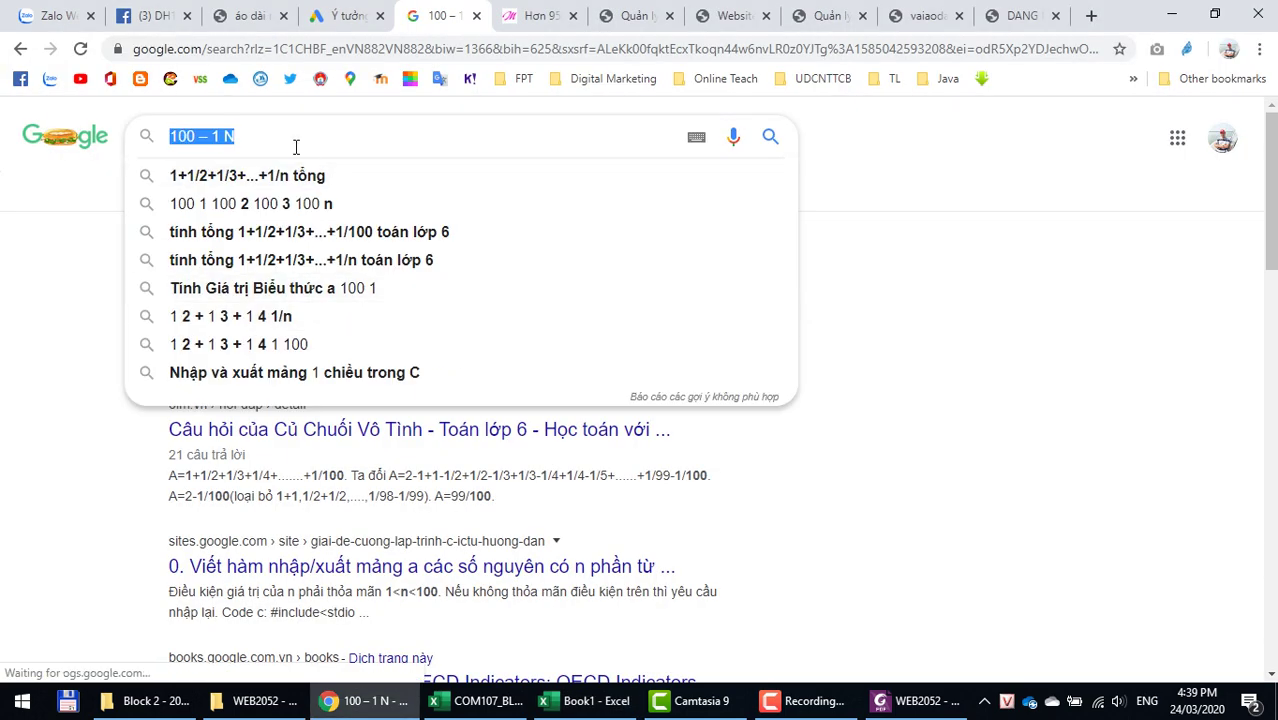
pyautogui.hotkey('ctrl', 'v')
pyautogui.press('Return')
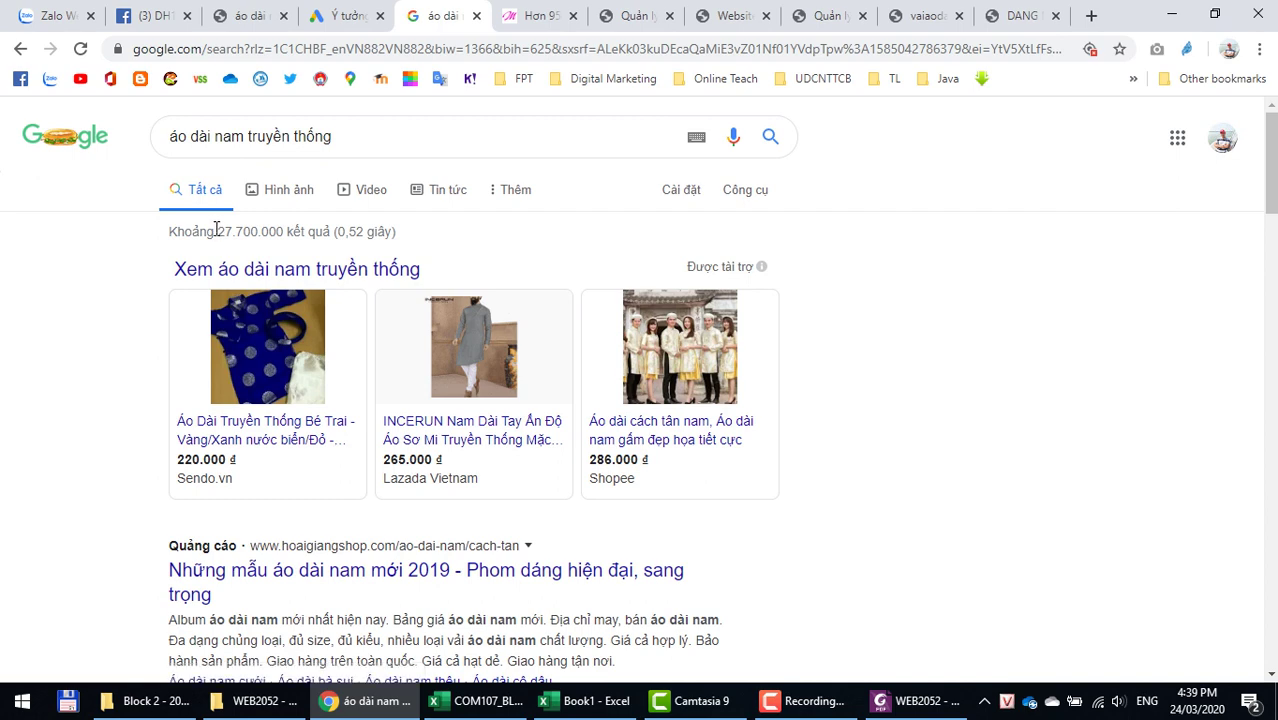
pyautogui.moveTo(218, 231); pyautogui.dragTo(283, 231)
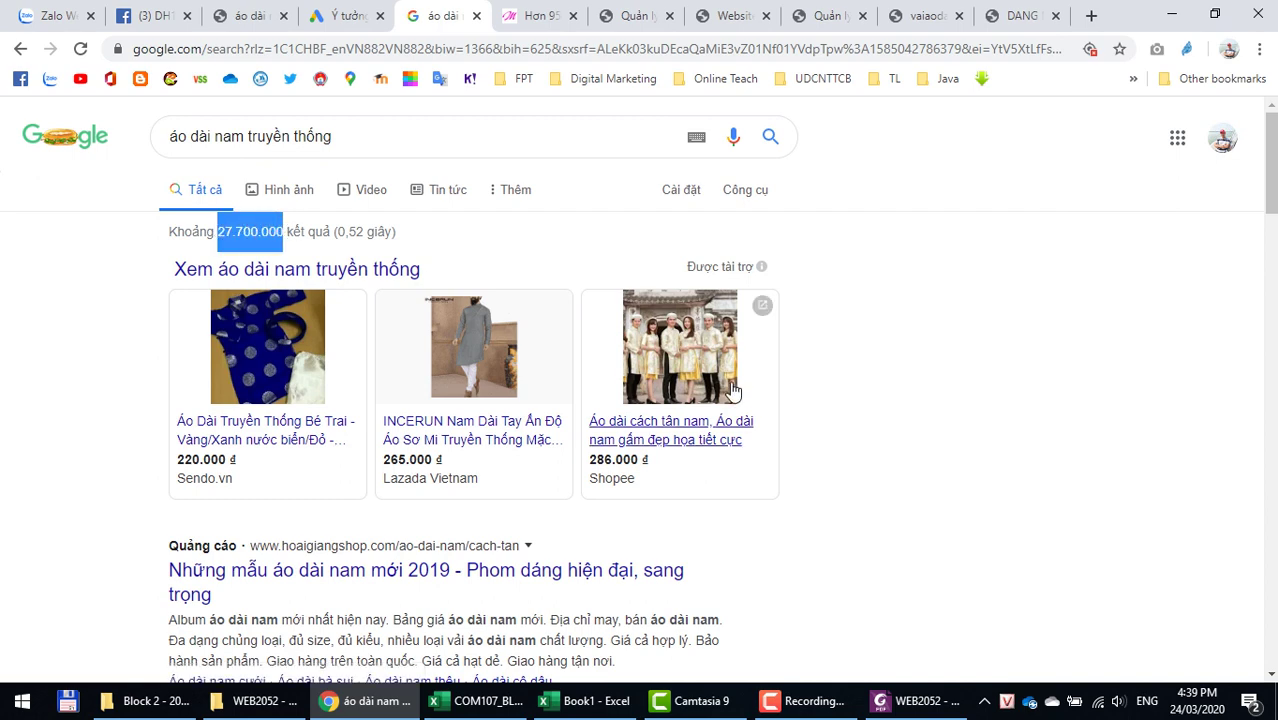
pyautogui.hotkey('alt', 'Tab')
# Step: Enter 27,700,000 results in E10 and fill the KEI formula into F10
pyautogui.rightClick(421, 437)
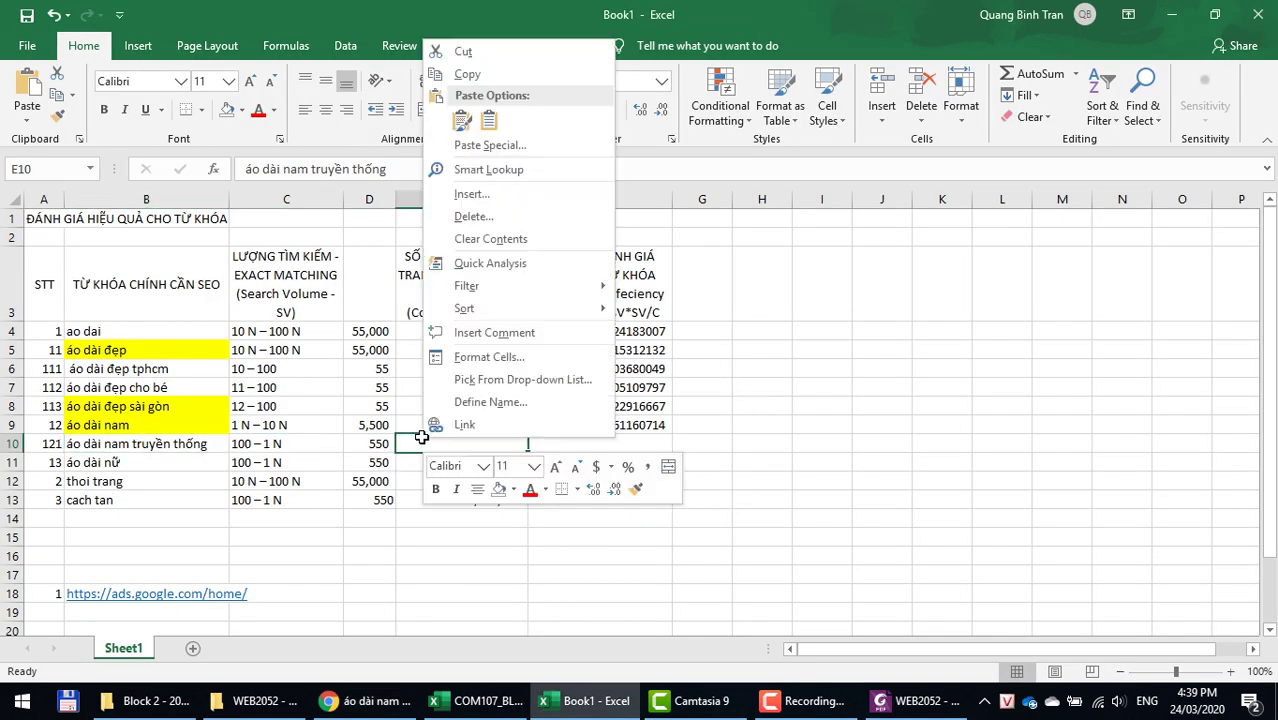
pyautogui.click(460, 122)
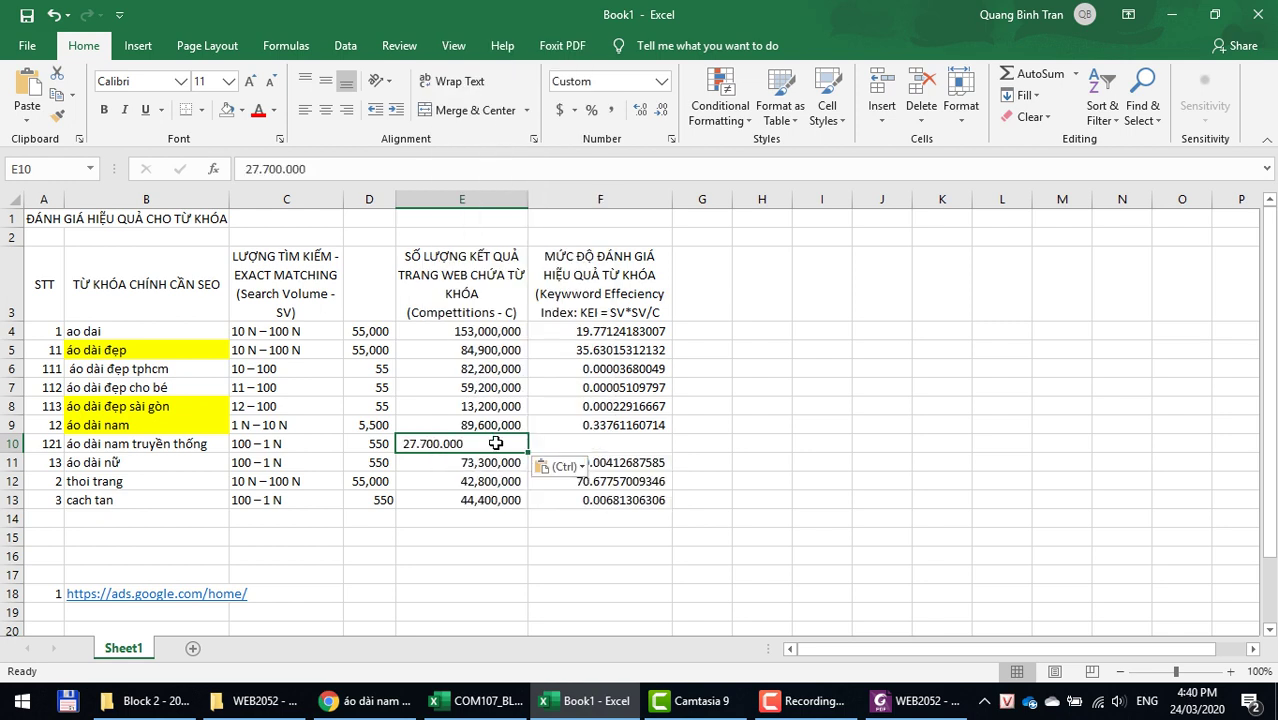
pyautogui.doubleClick(446, 444)
pyautogui.press('BackSpace')
pyautogui.press('Left')
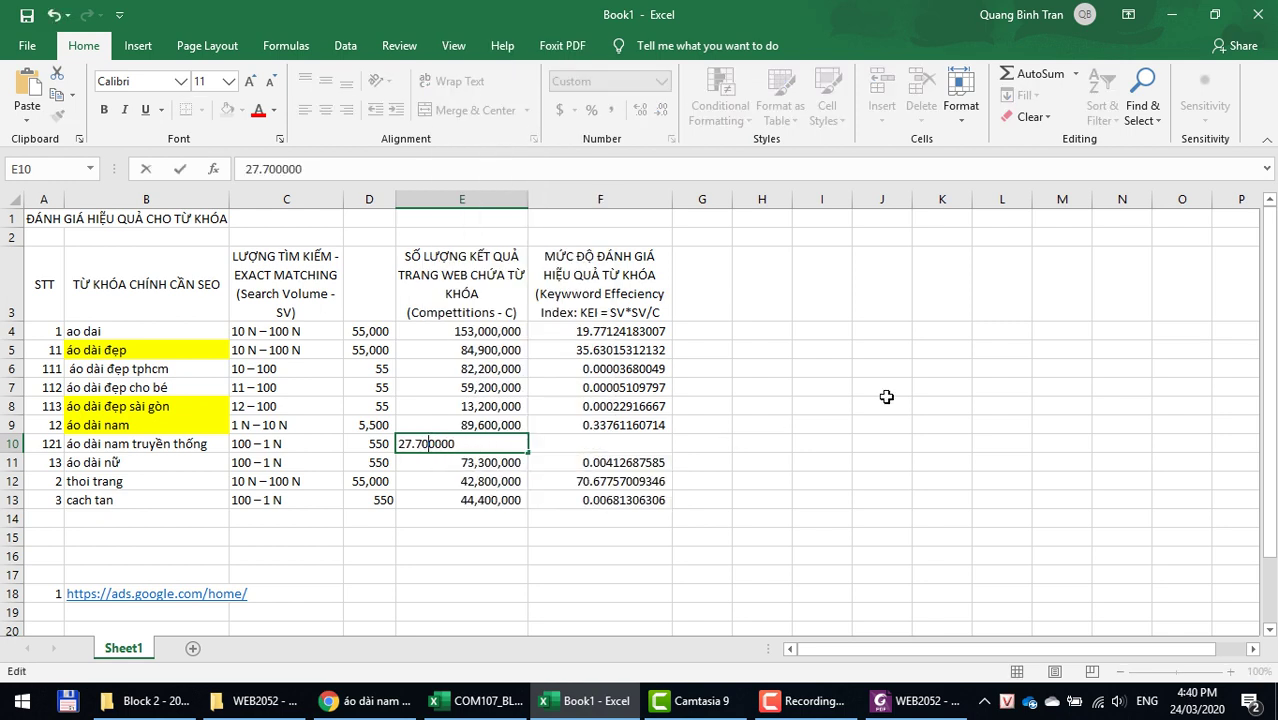
pyautogui.press('BackSpace')
pyautogui.press('Return')
pyautogui.press('Up')
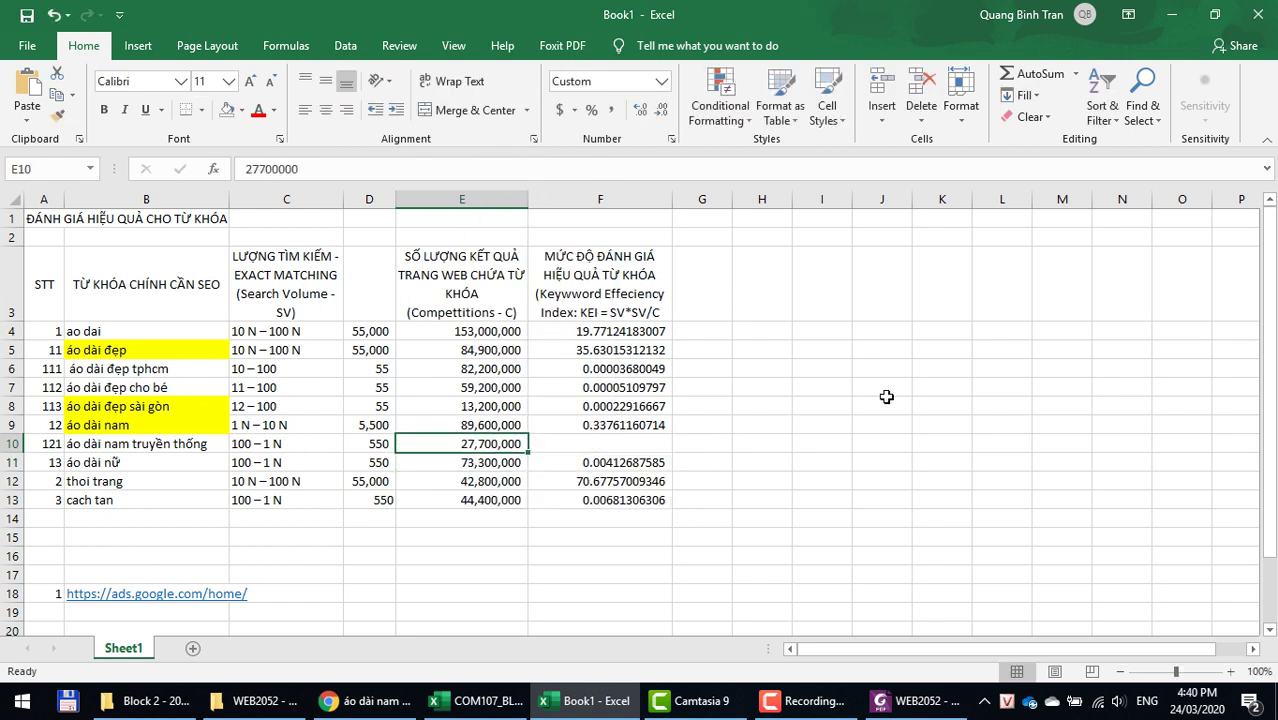
pyautogui.press('Right')
pyautogui.hotkey('ctrl', 'd')
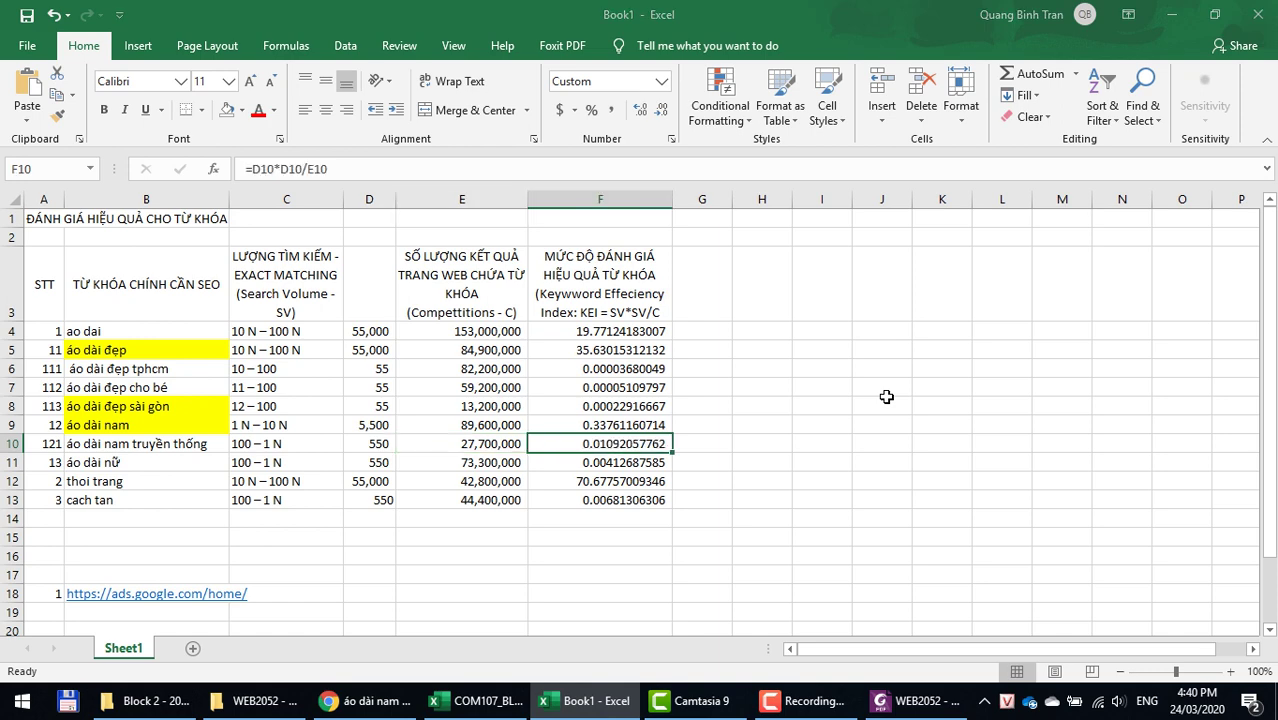
# Step: Check the Keyword Planner competition Cao and 4.916 ₫ top-of-page bid
pyautogui.hotkey('alt', 'Tab')
pyautogui.click(345, 16)
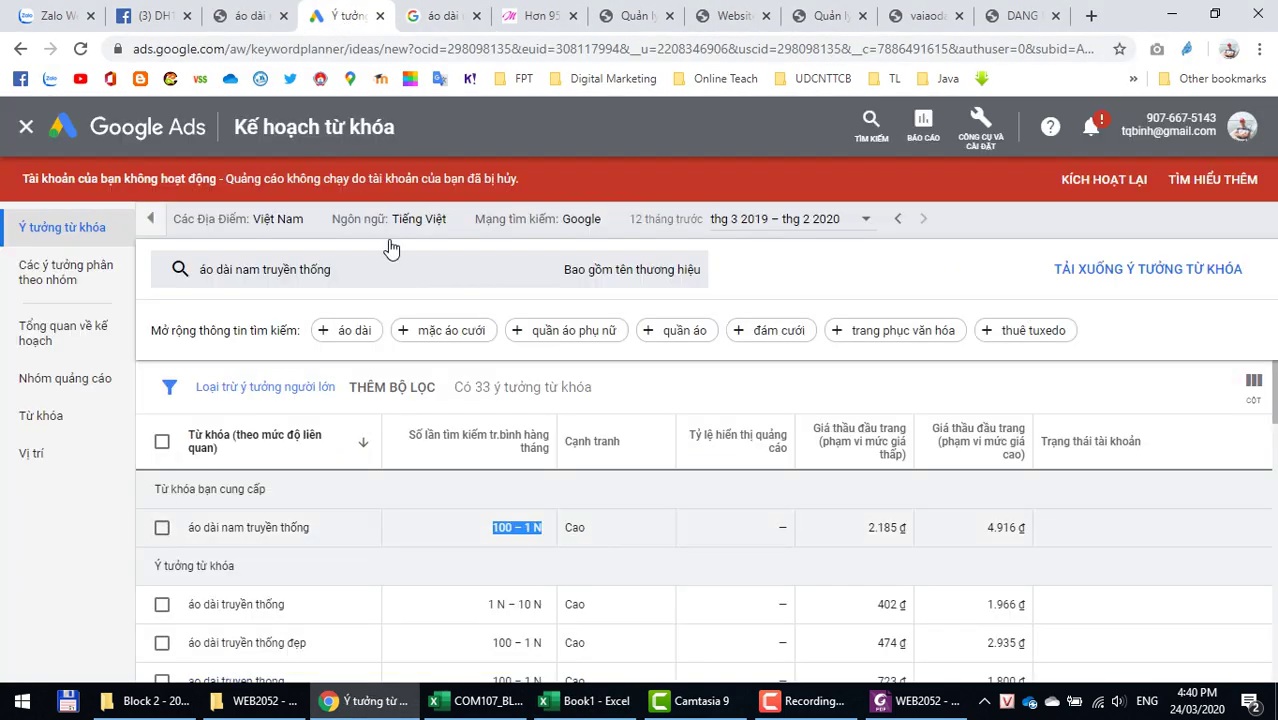
pyautogui.doubleClick(574, 527)
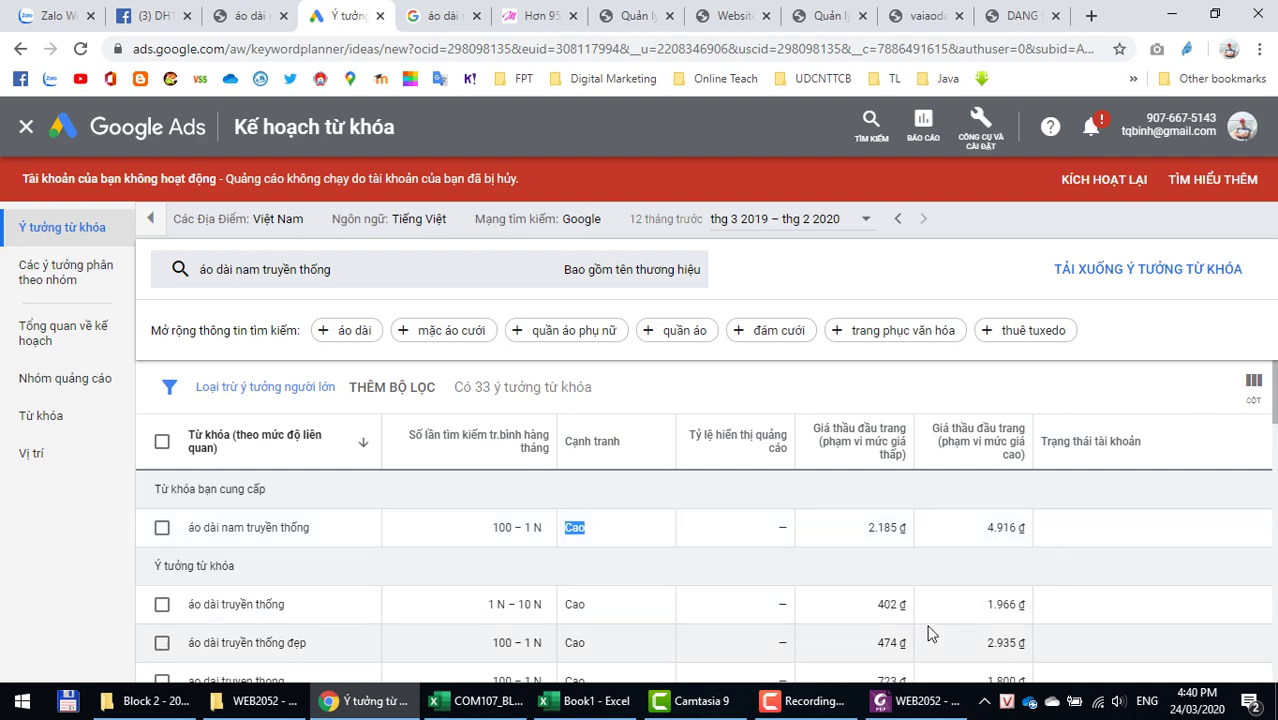
pyautogui.moveTo(991, 527); pyautogui.dragTo(1026, 526)
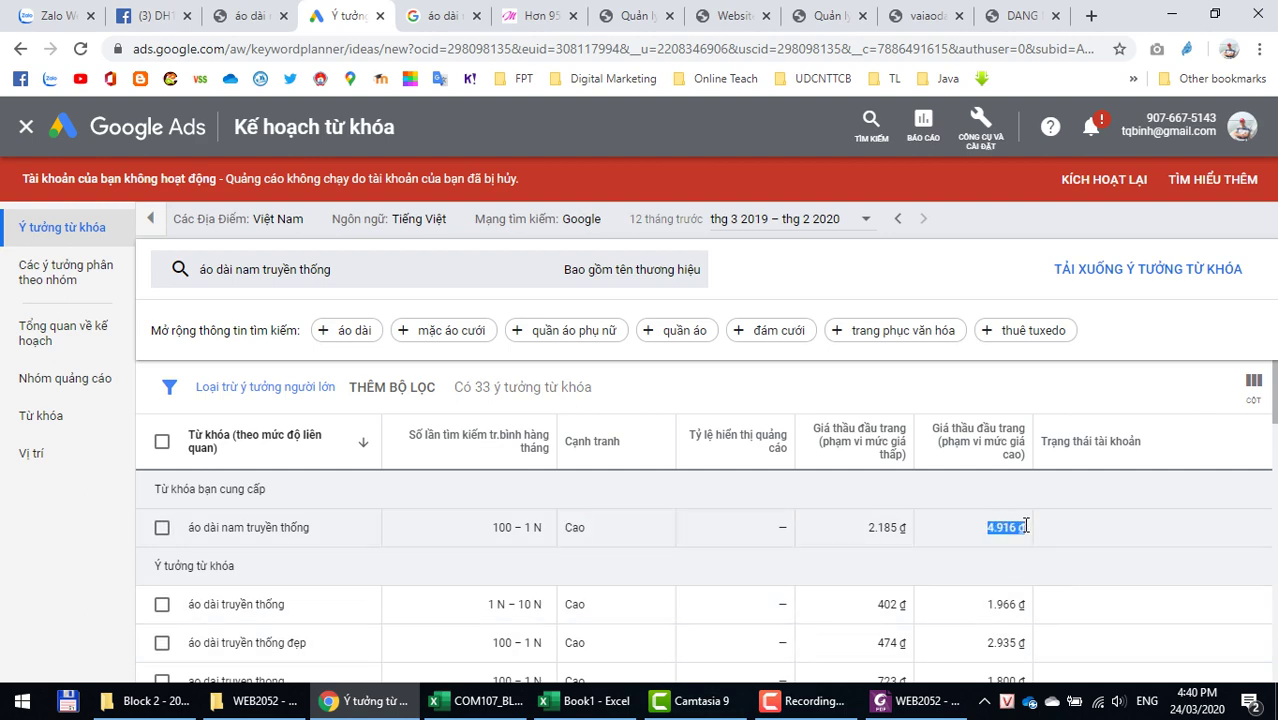
pyautogui.hotkey('alt', 'Tab')
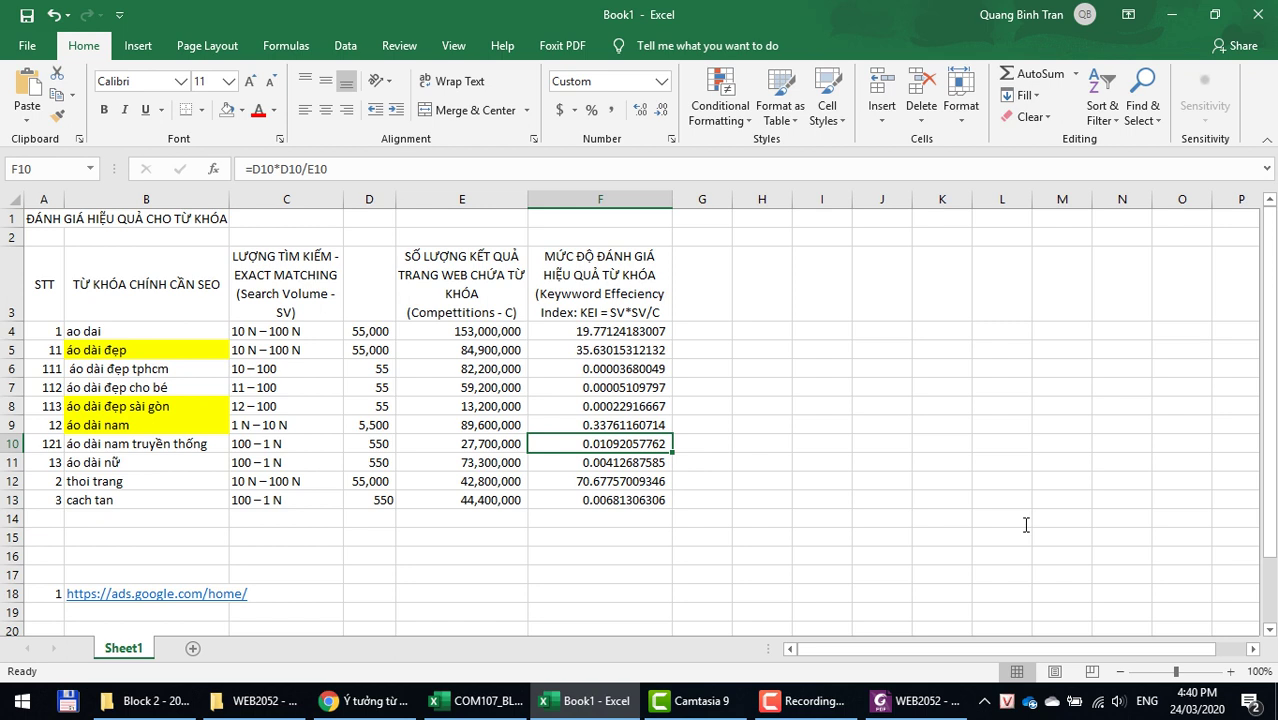
# Step: Highlight the áo dài nam truyền thống keyword in B10 yellow
pyautogui.click(127, 444)
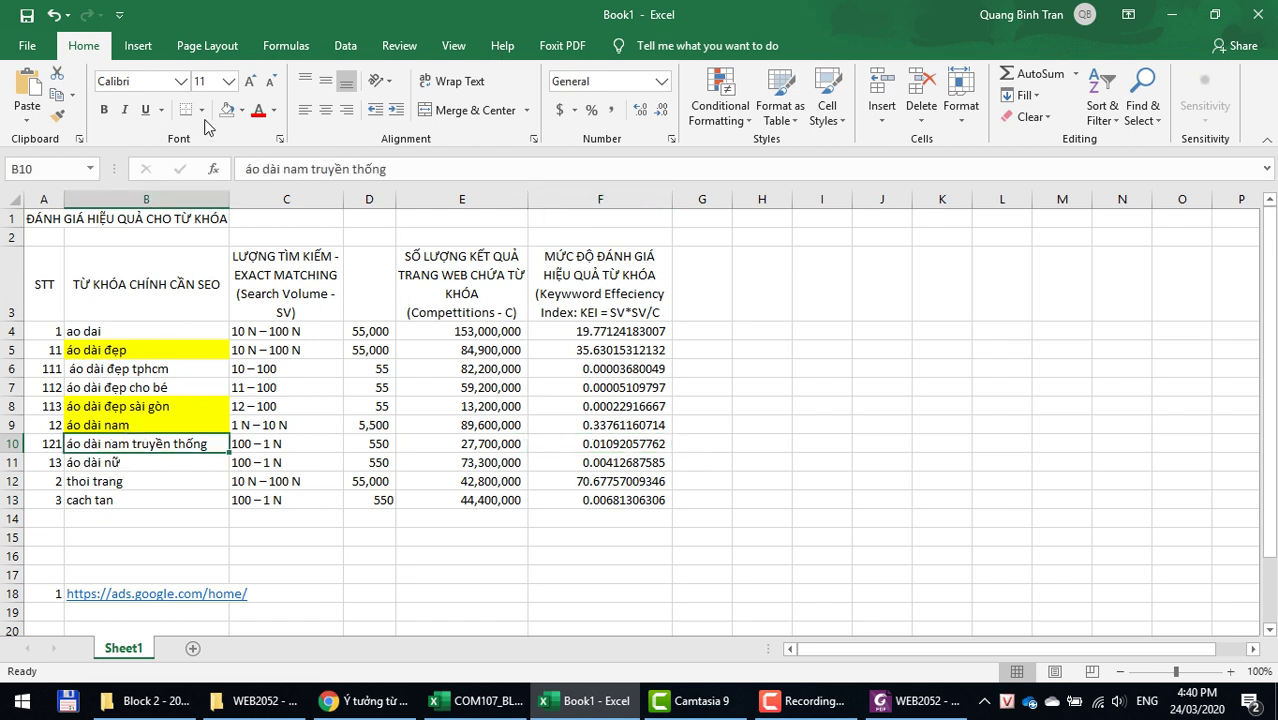
pyautogui.click(241, 110)
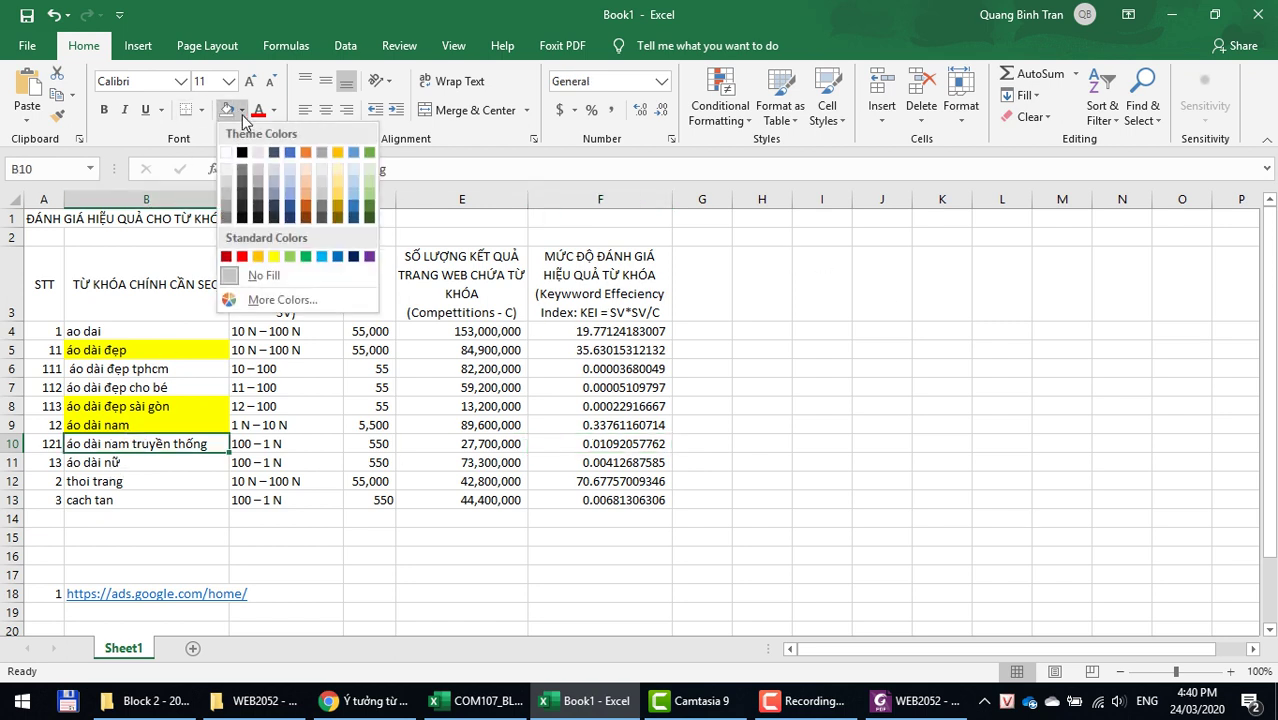
pyautogui.click(272, 258)
pyautogui.click(1000, 326)
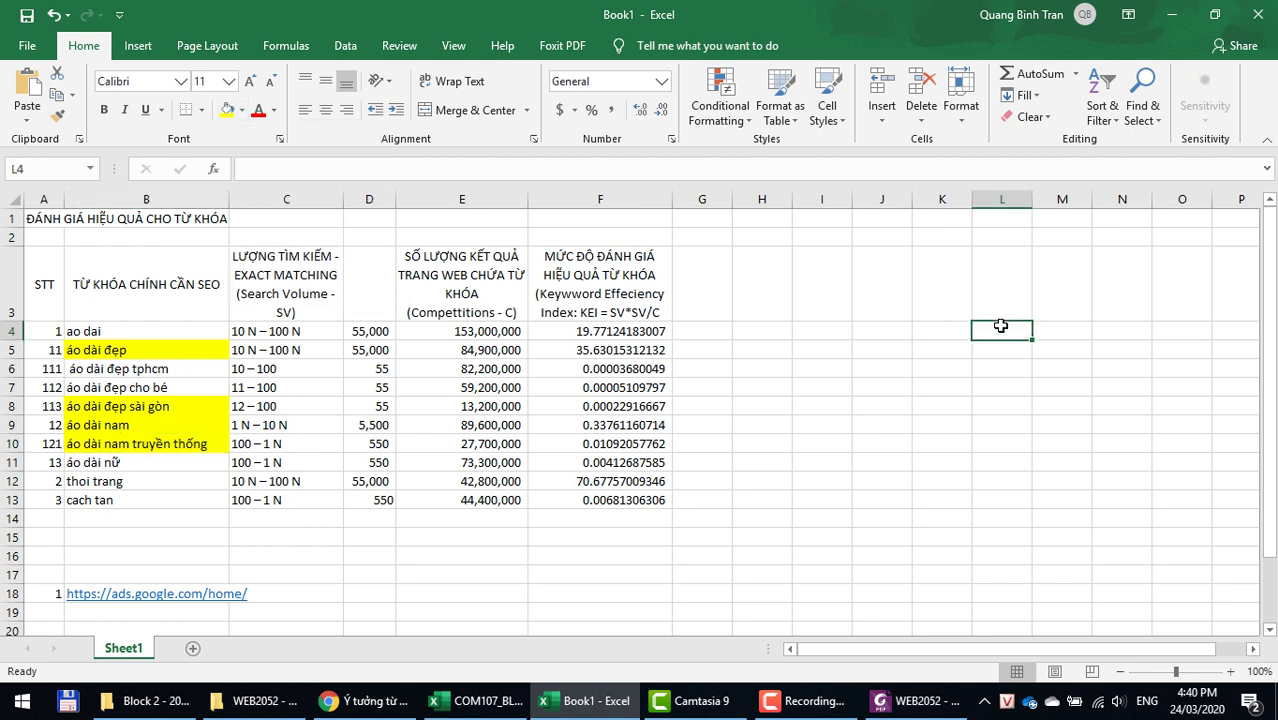
# Step: Save the workbook as KEI in the Block 2 - 2020 Spring OneDrive folder
pyautogui.hotkey('ctrl', 's')
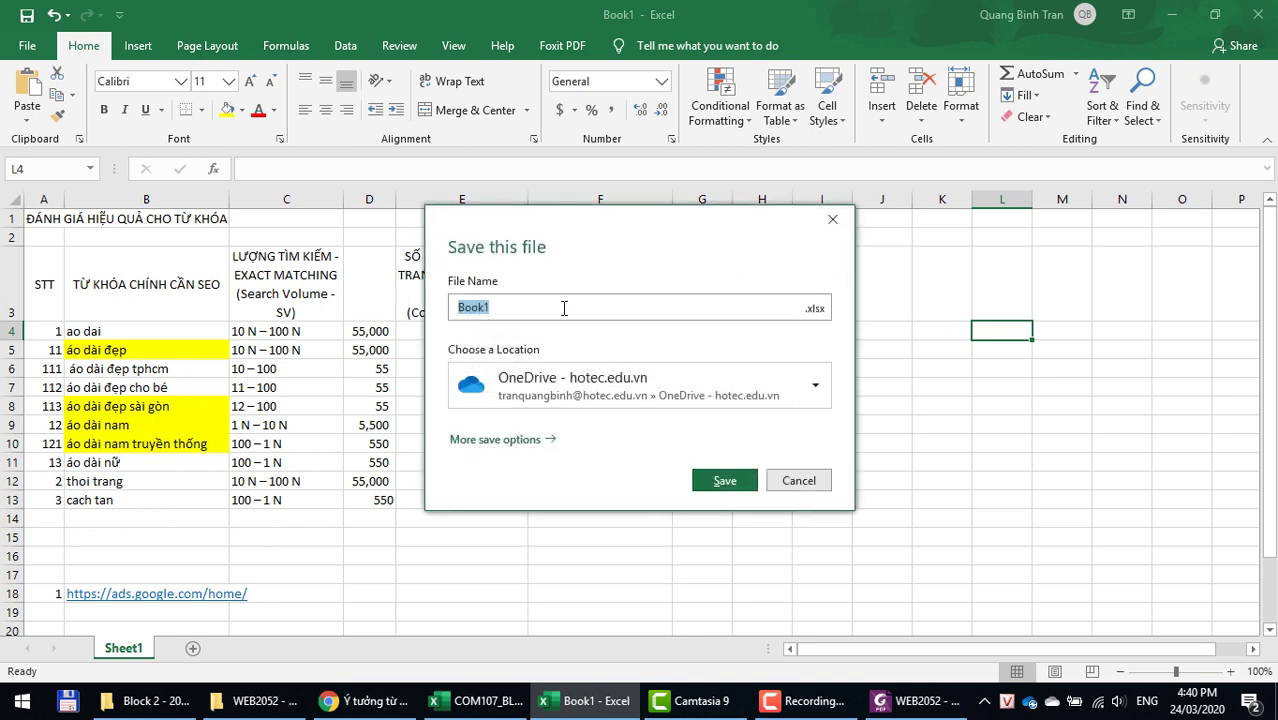
pyautogui.write('KE')
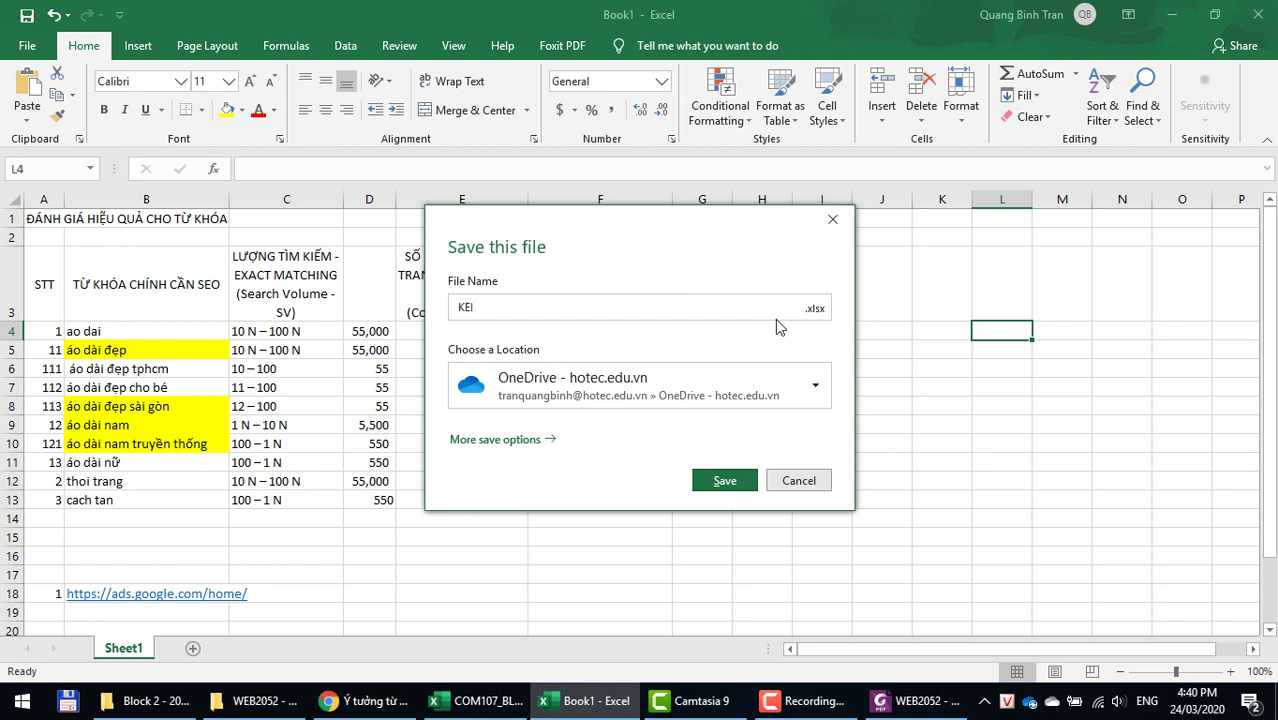
pyautogui.click(651, 402)
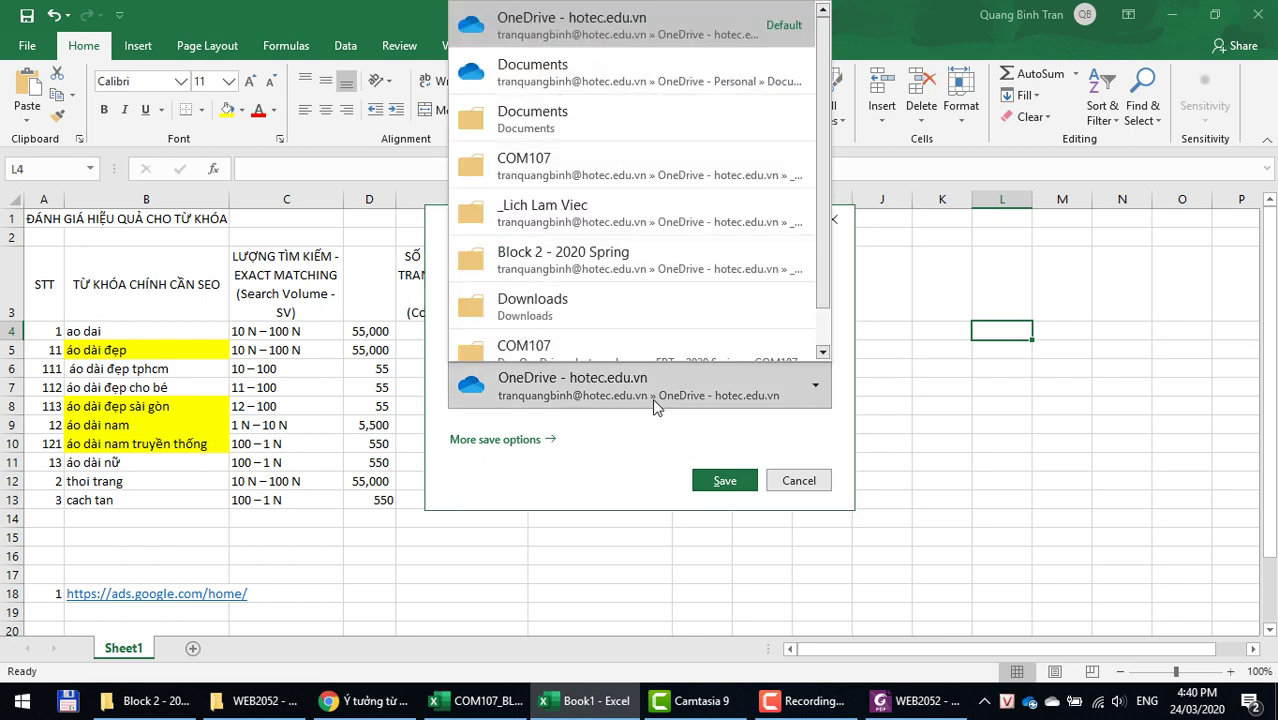
pyautogui.click(583, 262)
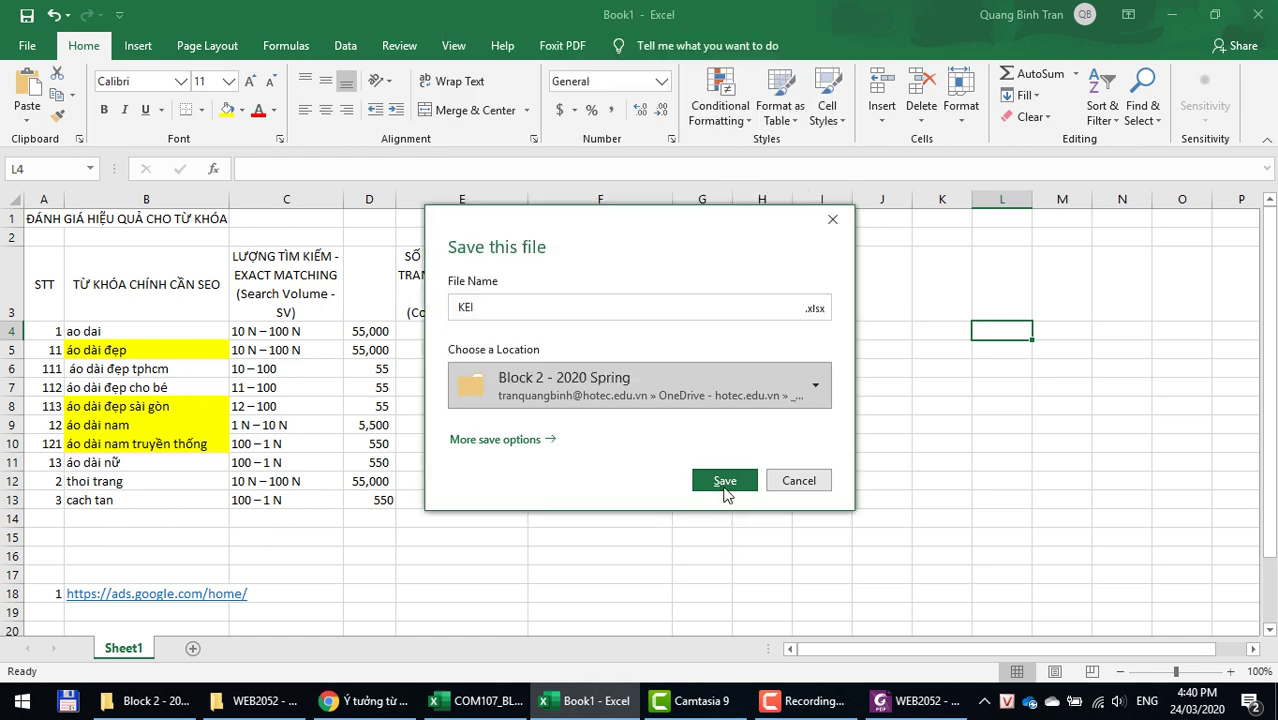
pyautogui.click(723, 488)
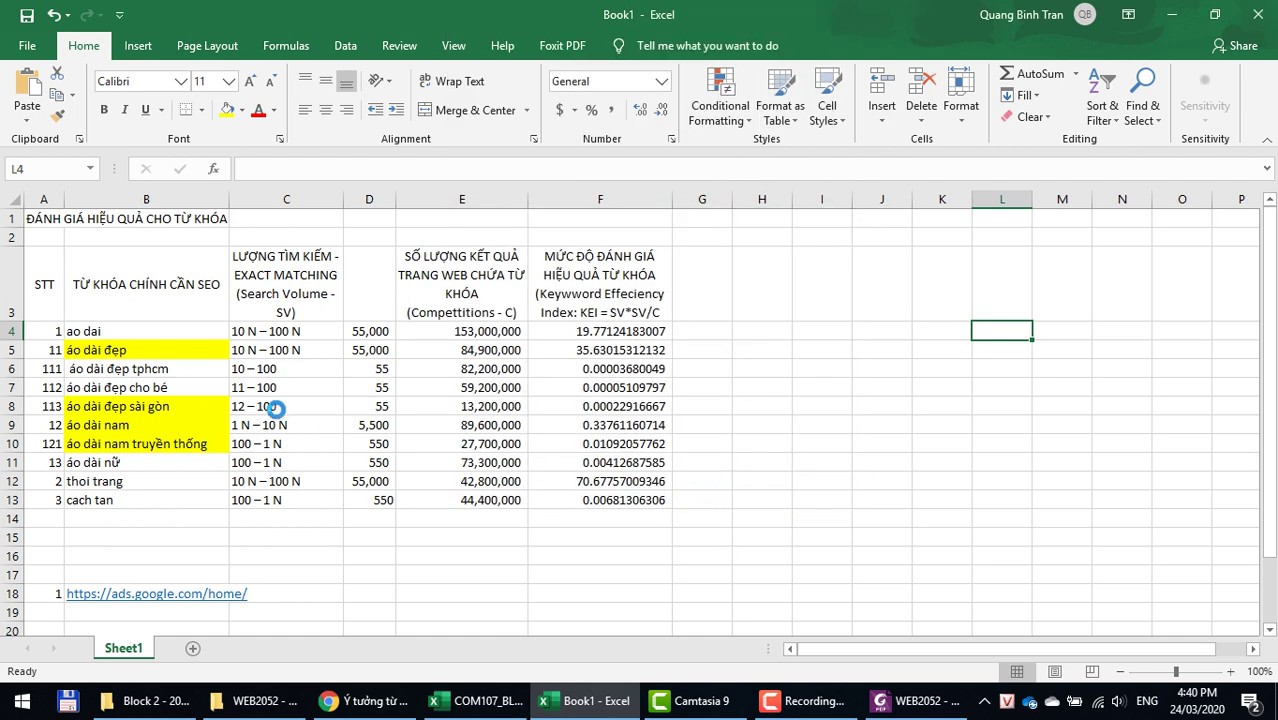
# Step: Sort the Keyword Planner ideas by competition, then return to the KEI workbook
pyautogui.hotkey('alt', 'Tab')
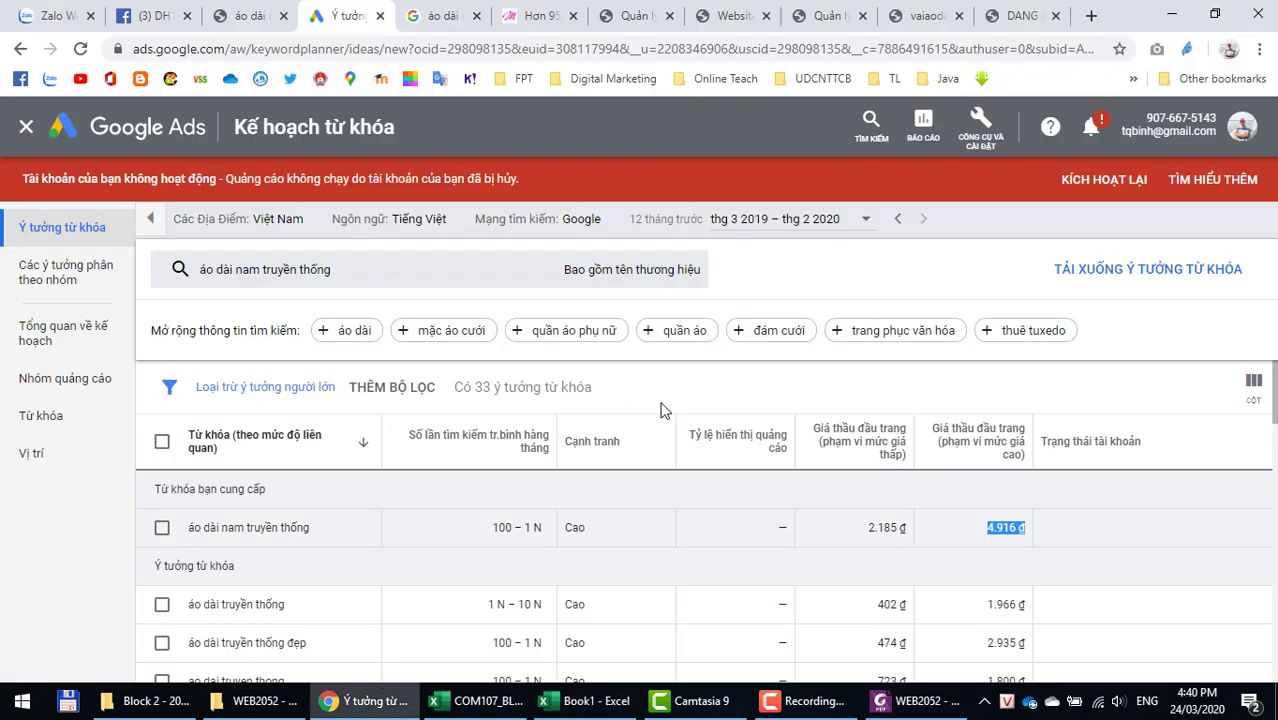
pyautogui.moveTo(557, 445)
pyautogui.mouseDown()
pyautogui.moveTo(608, 445)
pyautogui.moveTo(549, 449)
pyautogui.mouseUp()
pyautogui.click(562, 447)
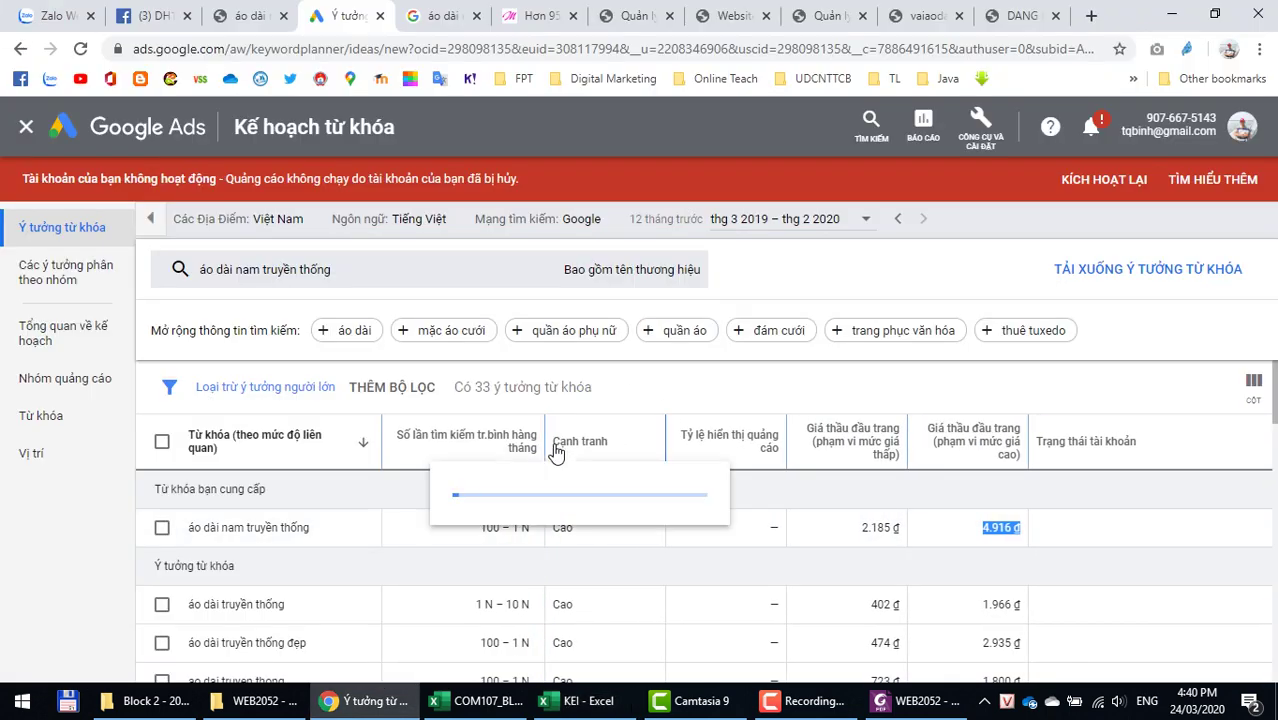
pyautogui.hotkey('alt', 'Tab')
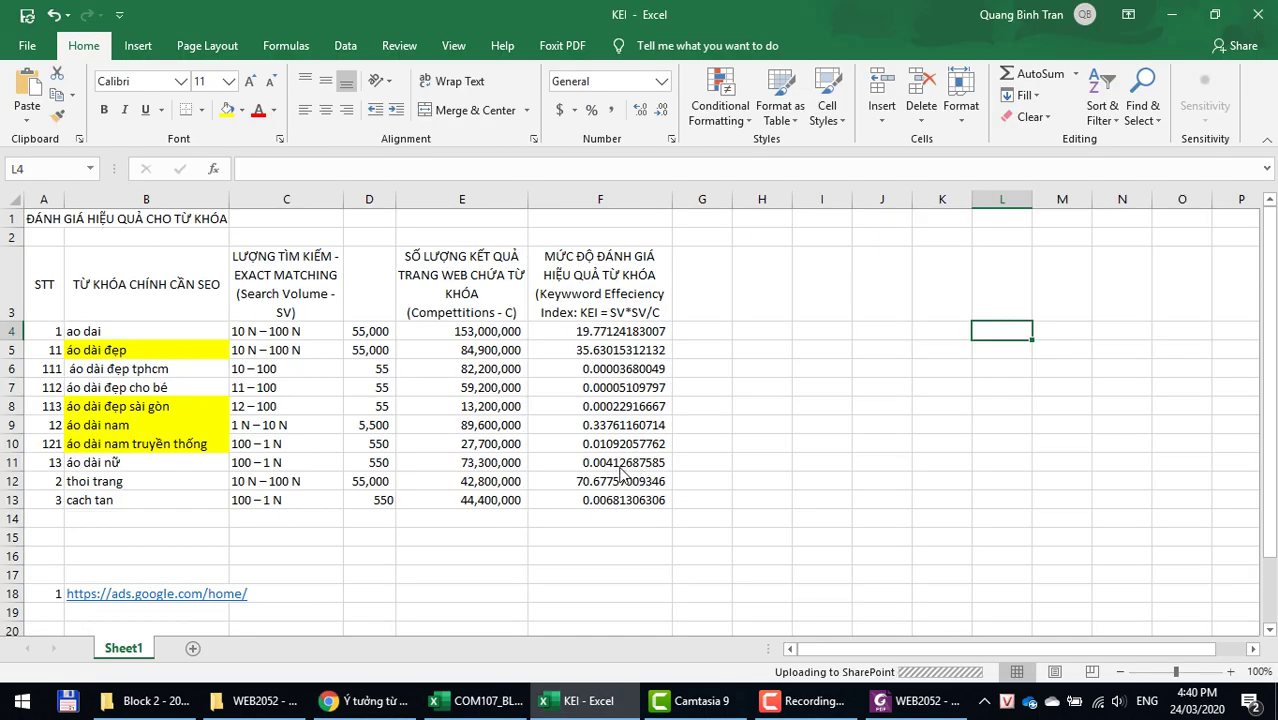
pyautogui.hotkey('alt', 'Tab')
pyautogui.hotkey('alt', 'Tab')
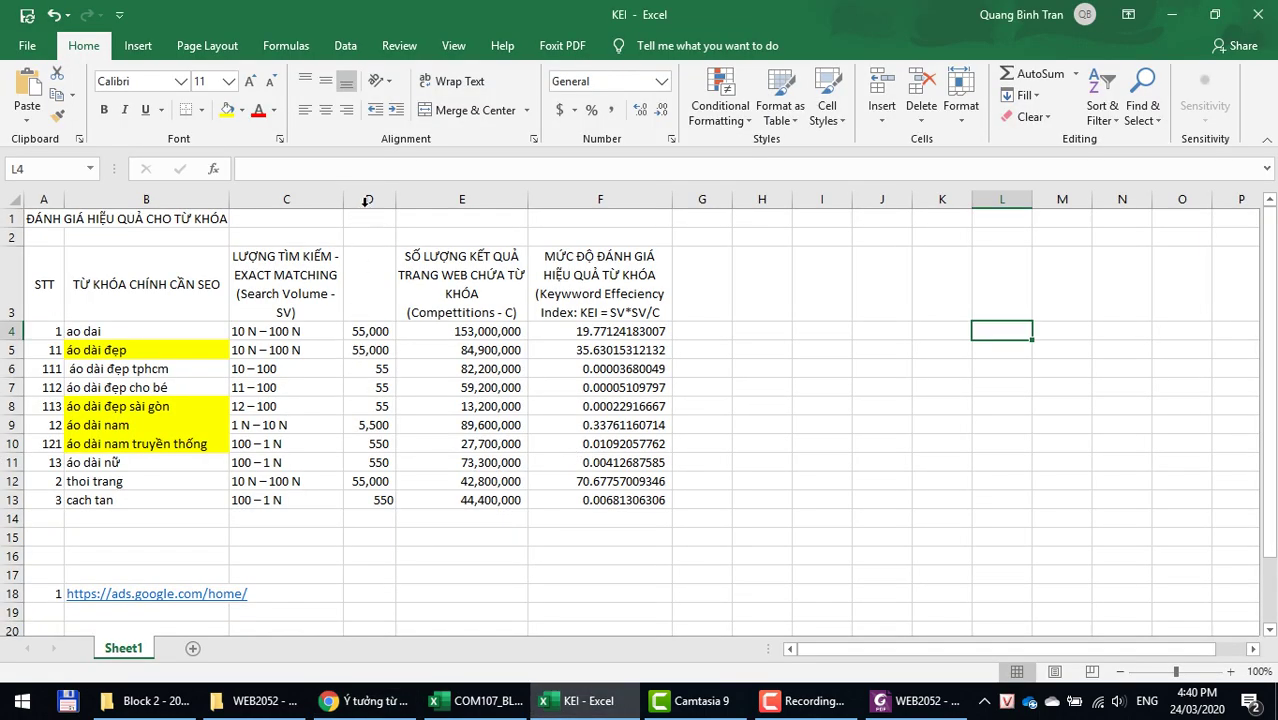
# Step: Insert a Cạnh tranh column at E and mark áo dài nam truyền thống as cao
pyautogui.rightClick(414, 200)
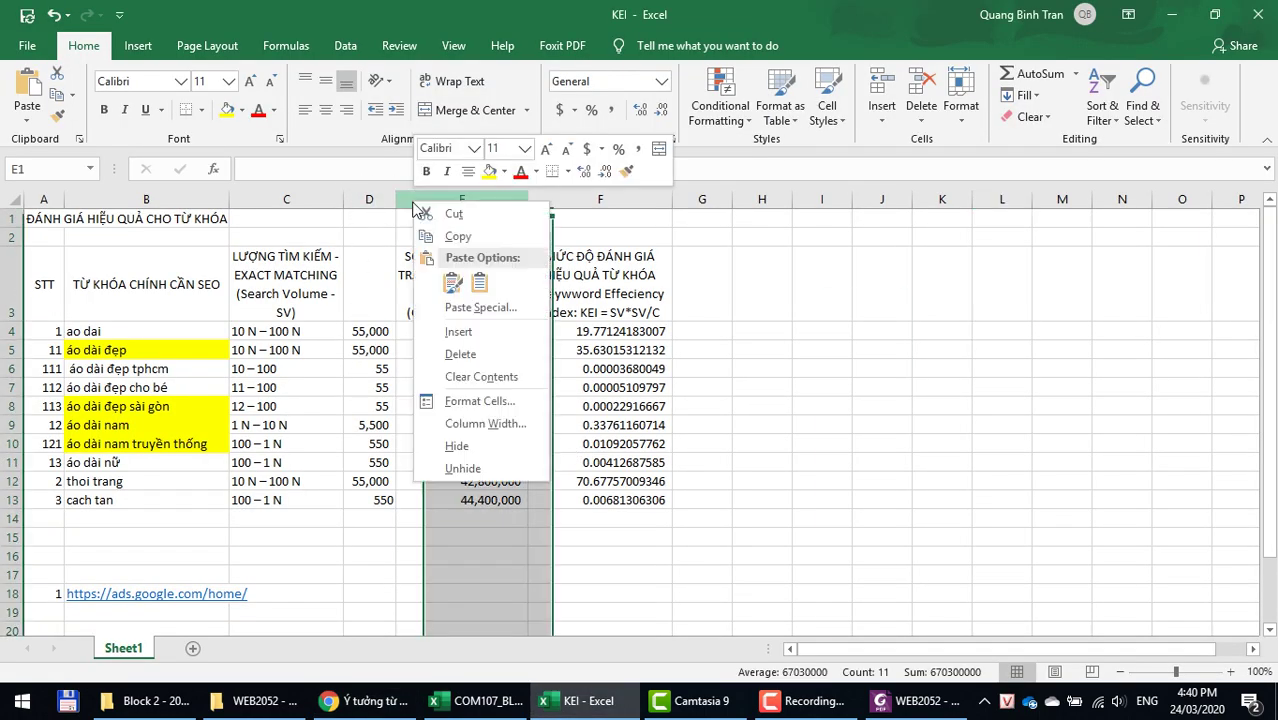
pyautogui.click(450, 338)
pyautogui.click(416, 285)
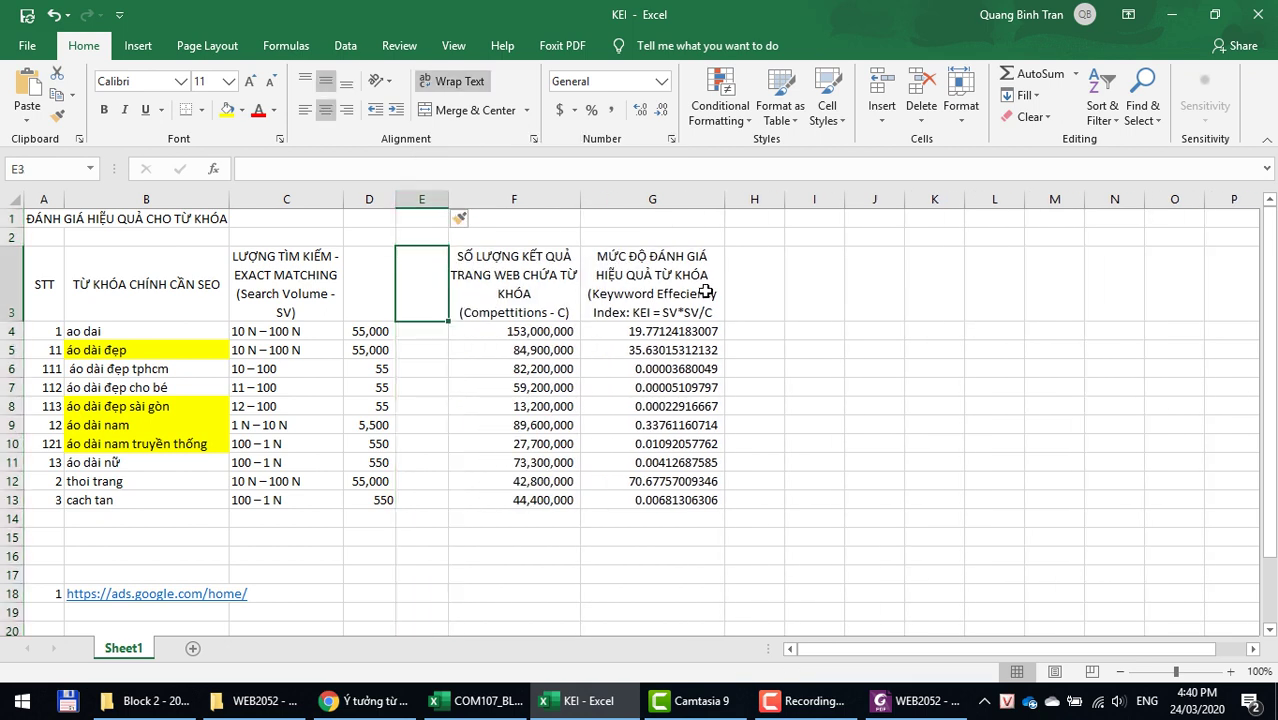
pyautogui.write('Cạnh ')
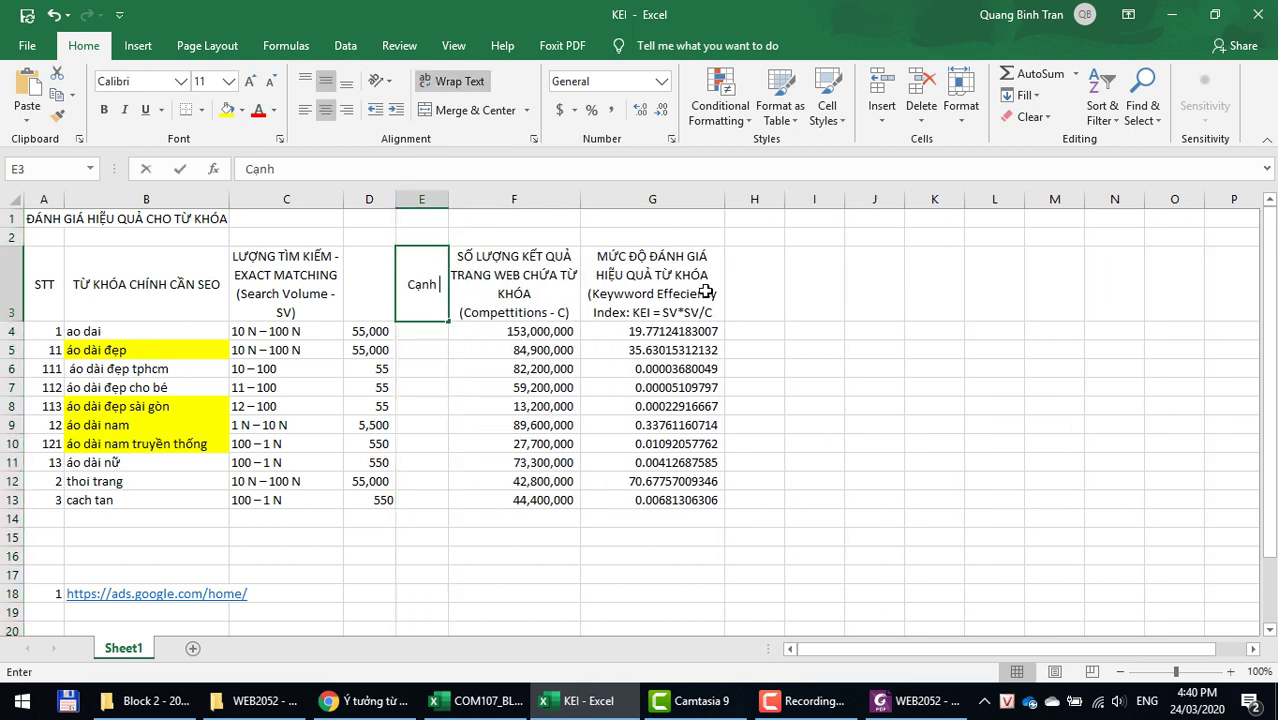
pyautogui.write('tranh')
pyautogui.press('Return')
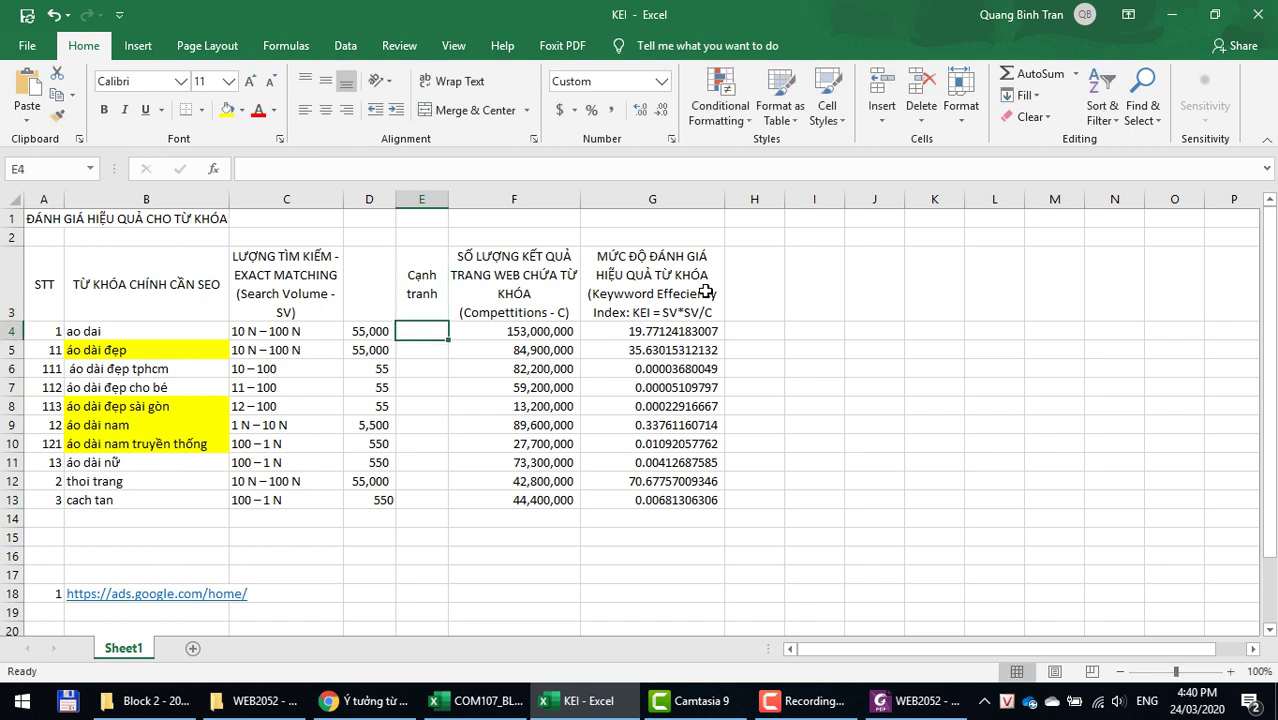
pyautogui.press('Down')
pyautogui.press('Down')
pyautogui.press('Down')
pyautogui.press('Down')
pyautogui.press('Down')
pyautogui.press('Down')
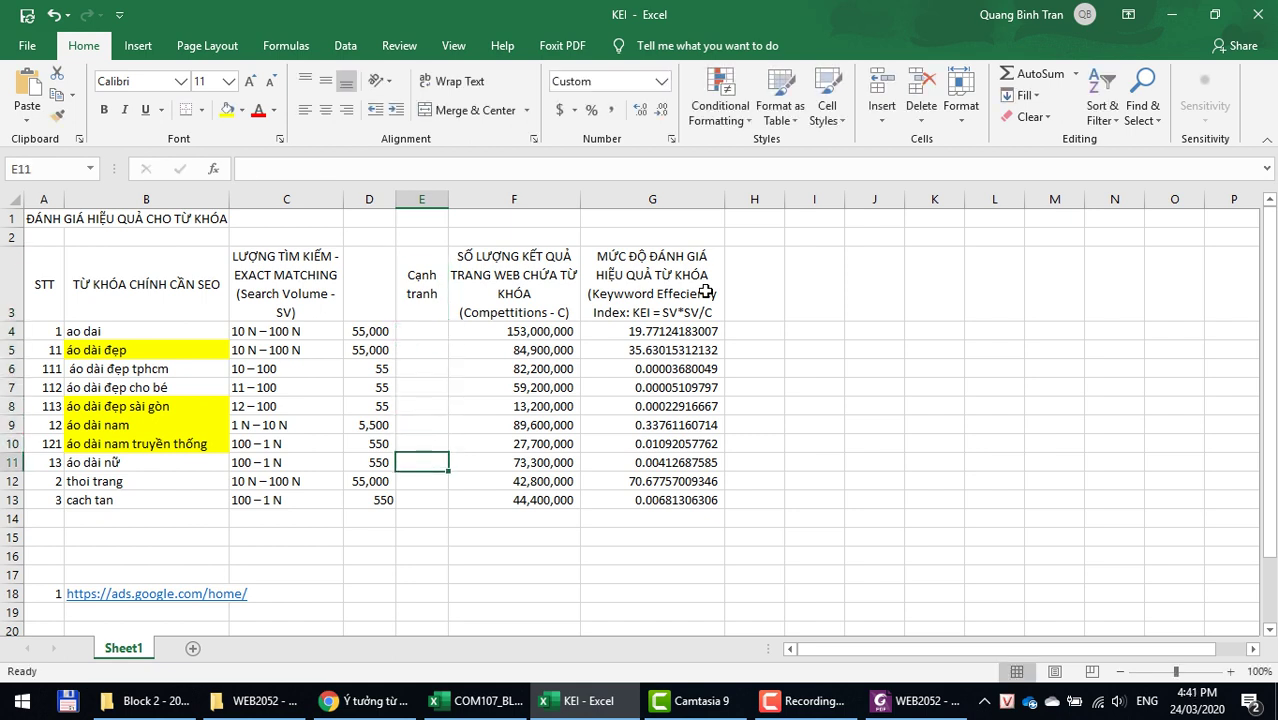
pyautogui.write('cao')
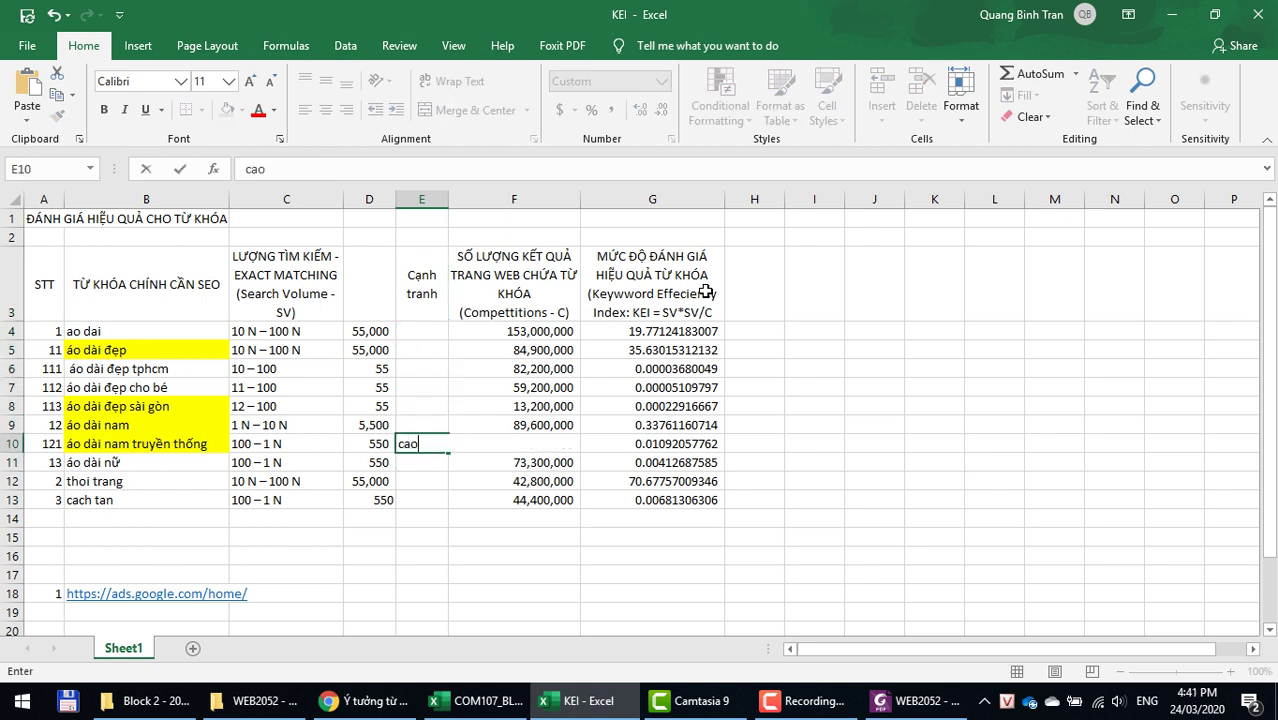
pyautogui.press('Return')
pyautogui.press('Up')
pyautogui.press('Up')
pyautogui.press('Down')
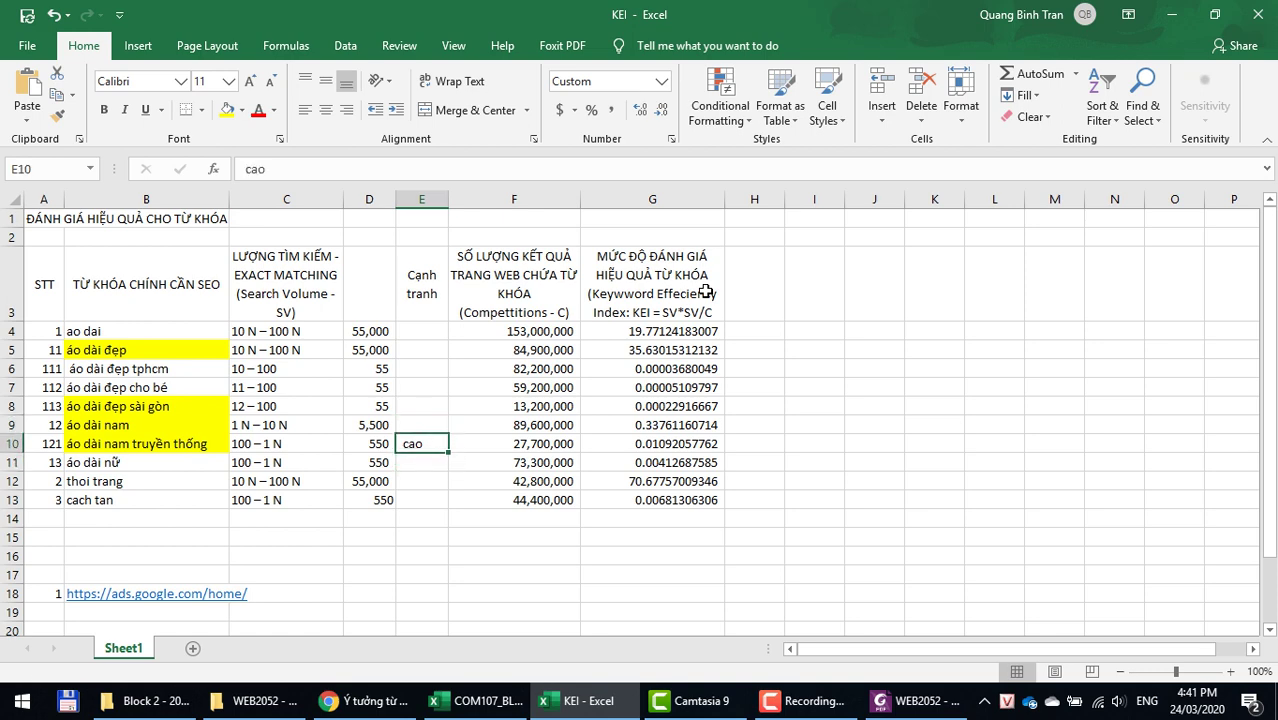
pyautogui.hotkey('alt', 'Tab')
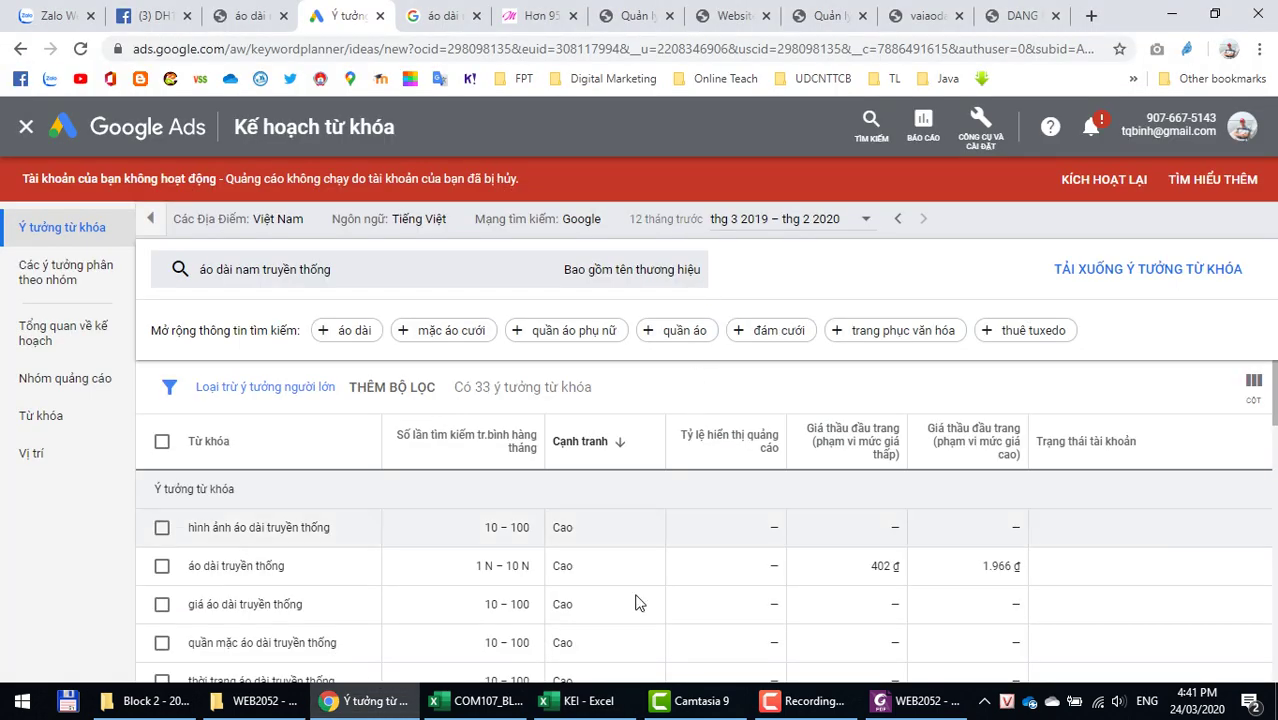
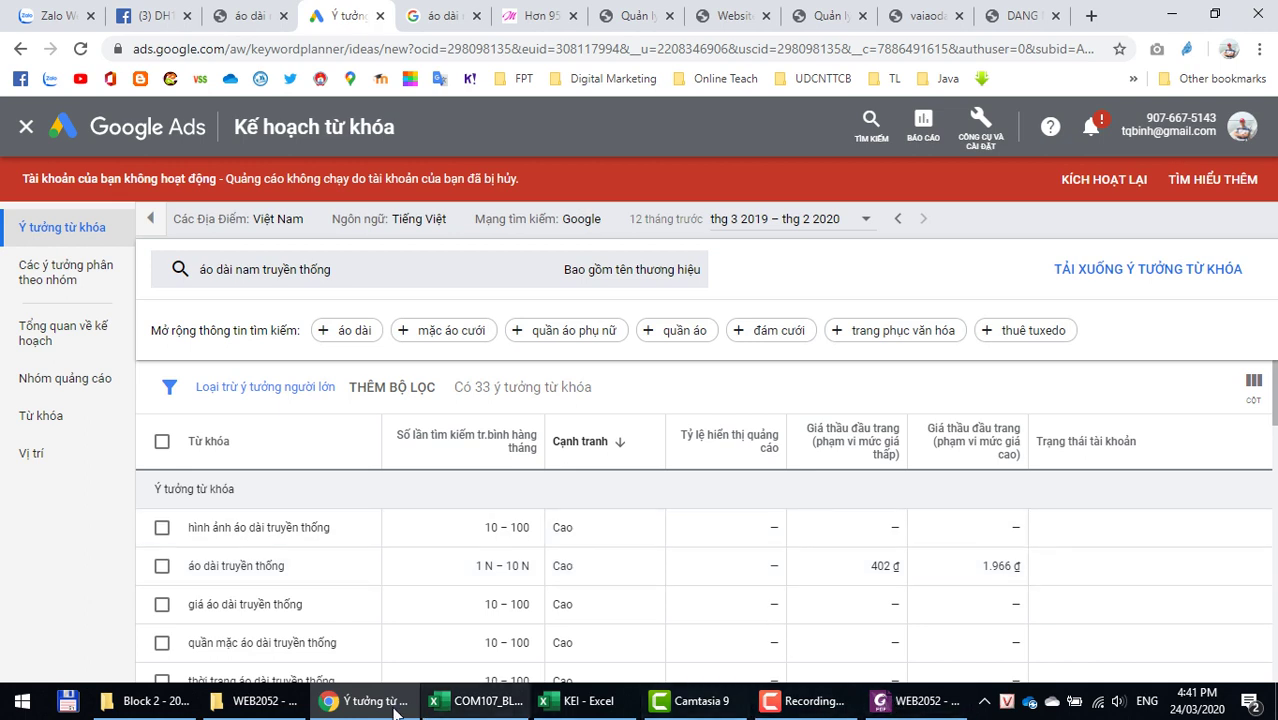
# Step: Switch from the Keyword Planner results in Chrome to the KEI Excel workbook
pyautogui.click(598, 705)
pyautogui.click(412, 572)
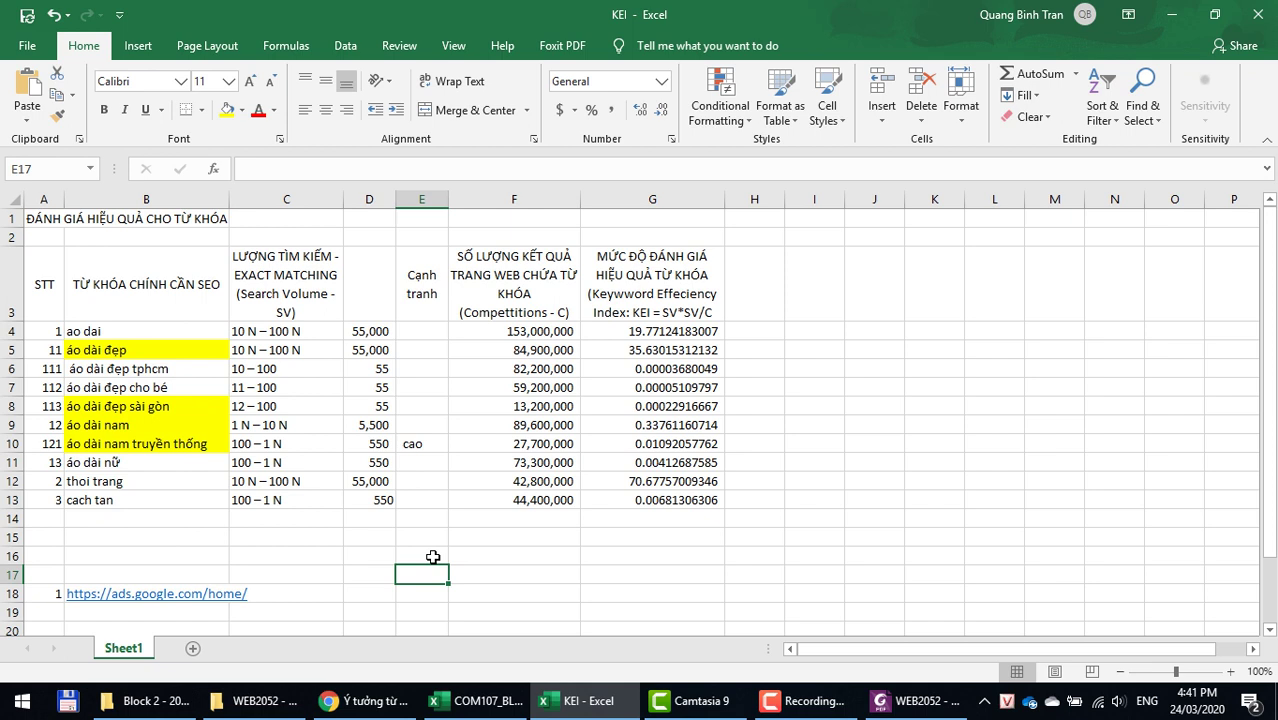
# Step: Enter the note 'Cá nhân' in cell A21 below the keyword table
pyautogui.click(822, 222)
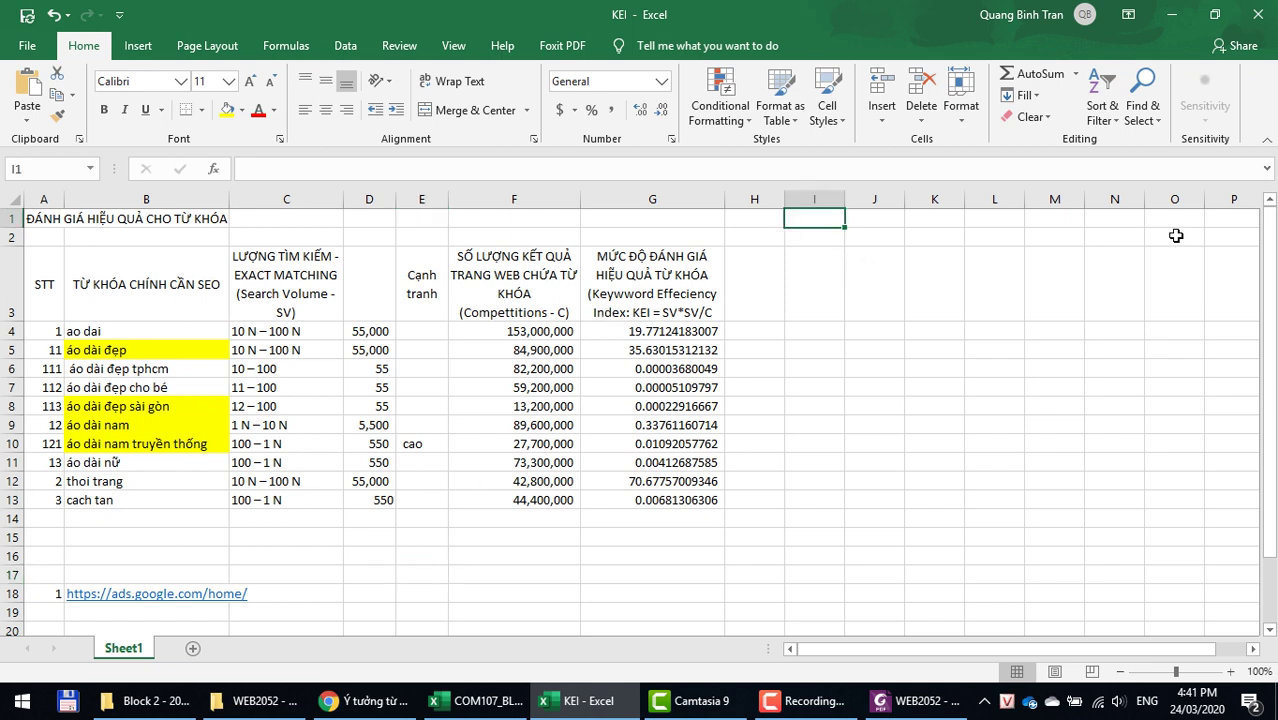
pyautogui.write('C')
pyautogui.write('á nha')
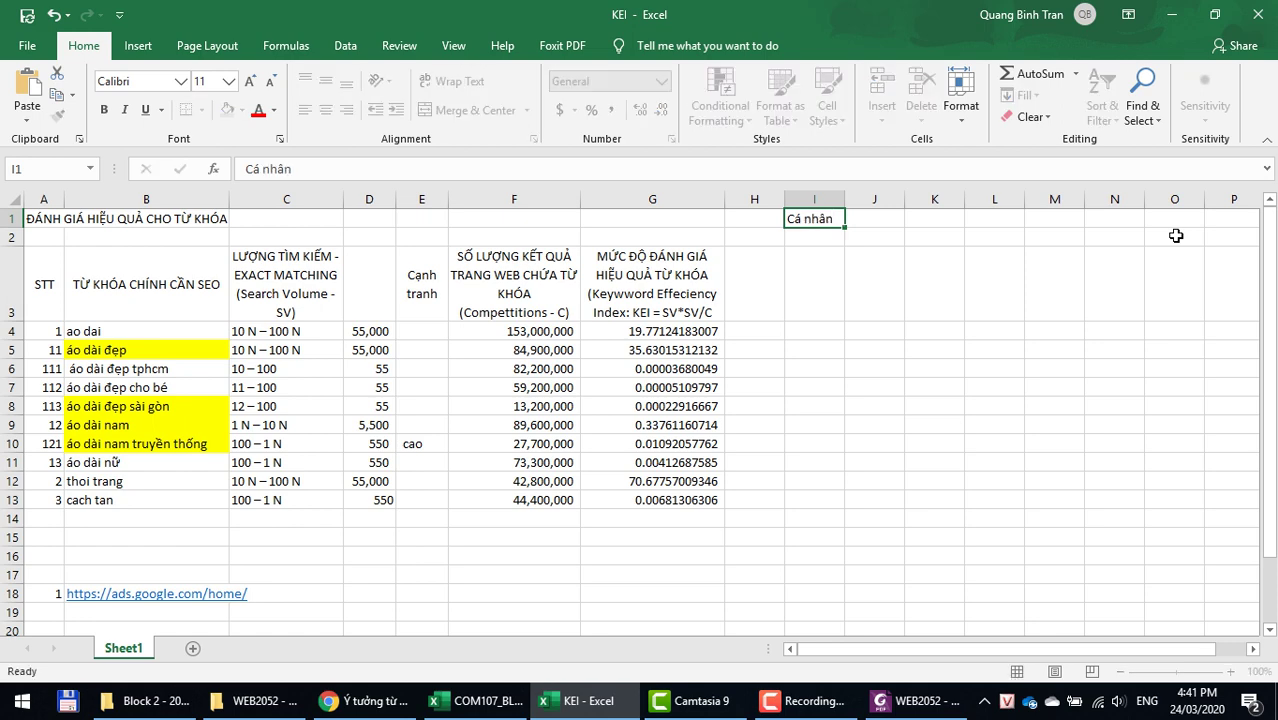
pyautogui.press('Tab')
pyautogui.scroll(-2, 343, 510)
pyautogui.scroll(2, 859, 296)
pyautogui.click(806, 222)
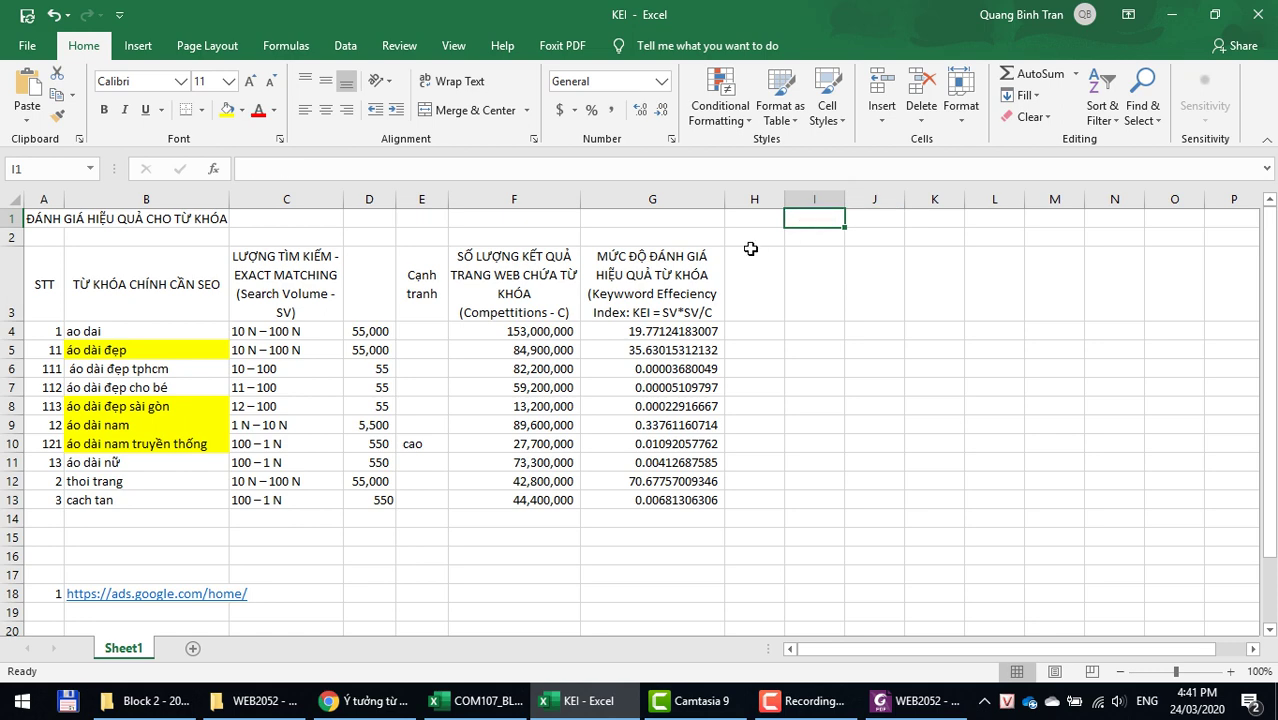
pyautogui.scroll(-3, 650, 320)
pyautogui.click(58, 427)
pyautogui.write('Cá')
pyautogui.write(' nhân')
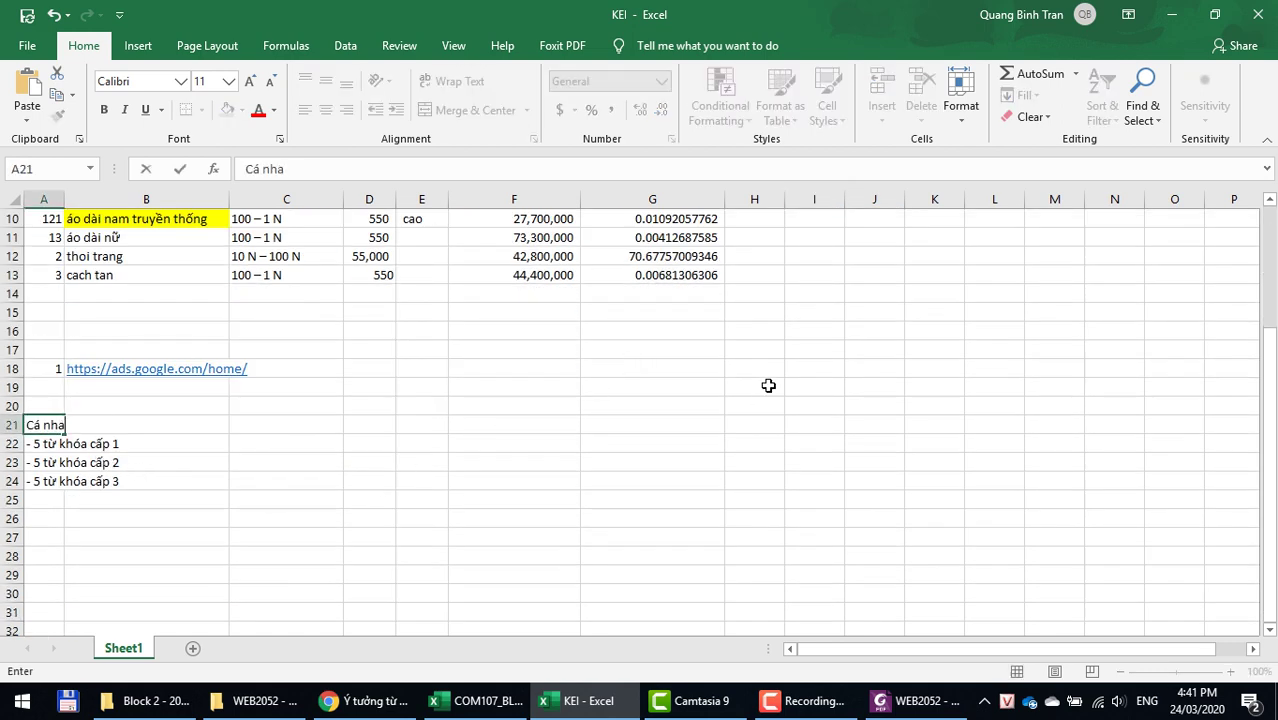
pyautogui.press('Return')
# Step: Prefix A21 with 'YC1.' and begin typing 'YC2. Tao trang web có nôi' in A26
pyautogui.press('Down')
pyautogui.press('Down')
pyautogui.press('Down')
pyautogui.press('Down')
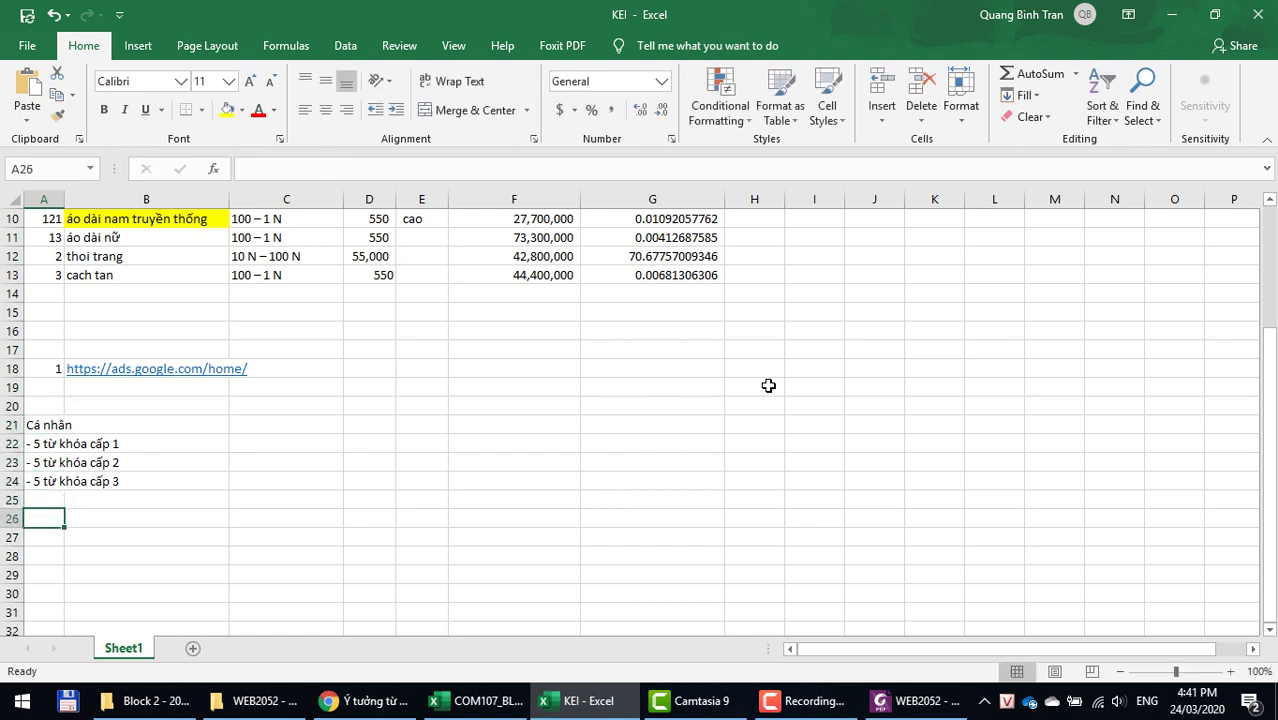
pyautogui.write('Ta')
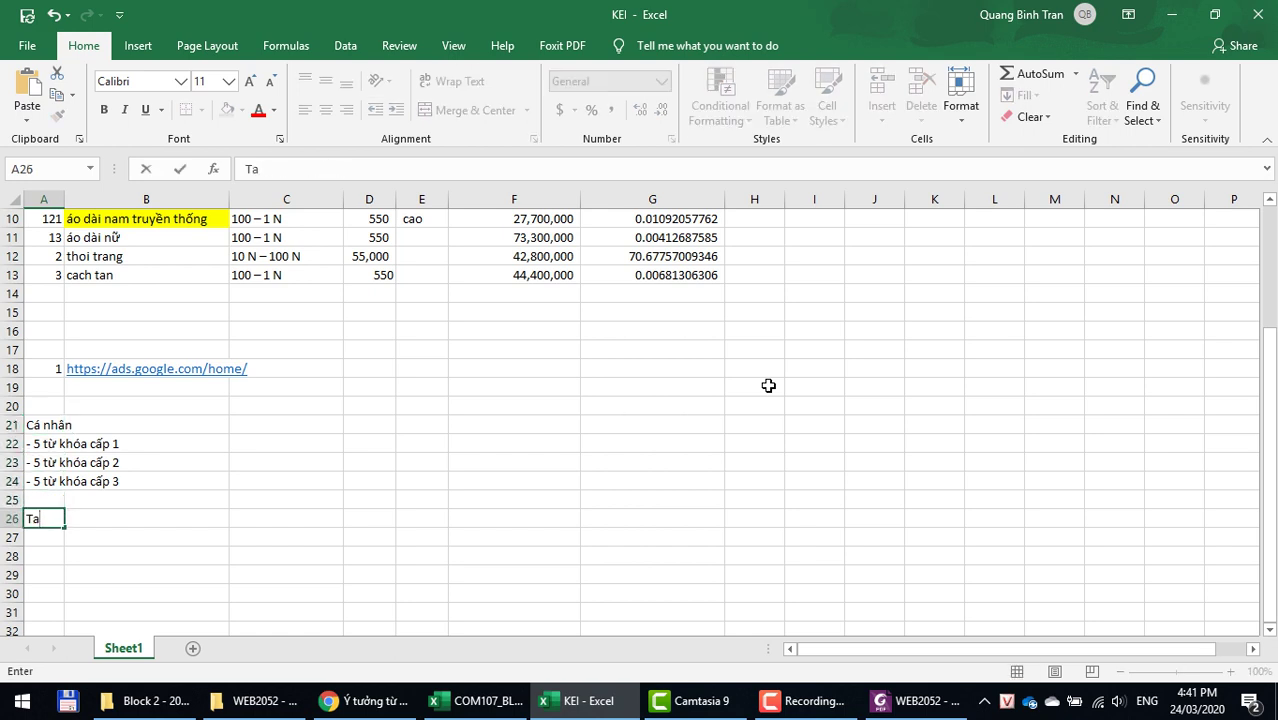
pyautogui.press('Up')
pyautogui.press('Up')
pyautogui.press('Up')
pyautogui.press('Up')
pyautogui.press('Up')
pyautogui.press('F2')
pyautogui.press('Left')
pyautogui.press('Left')
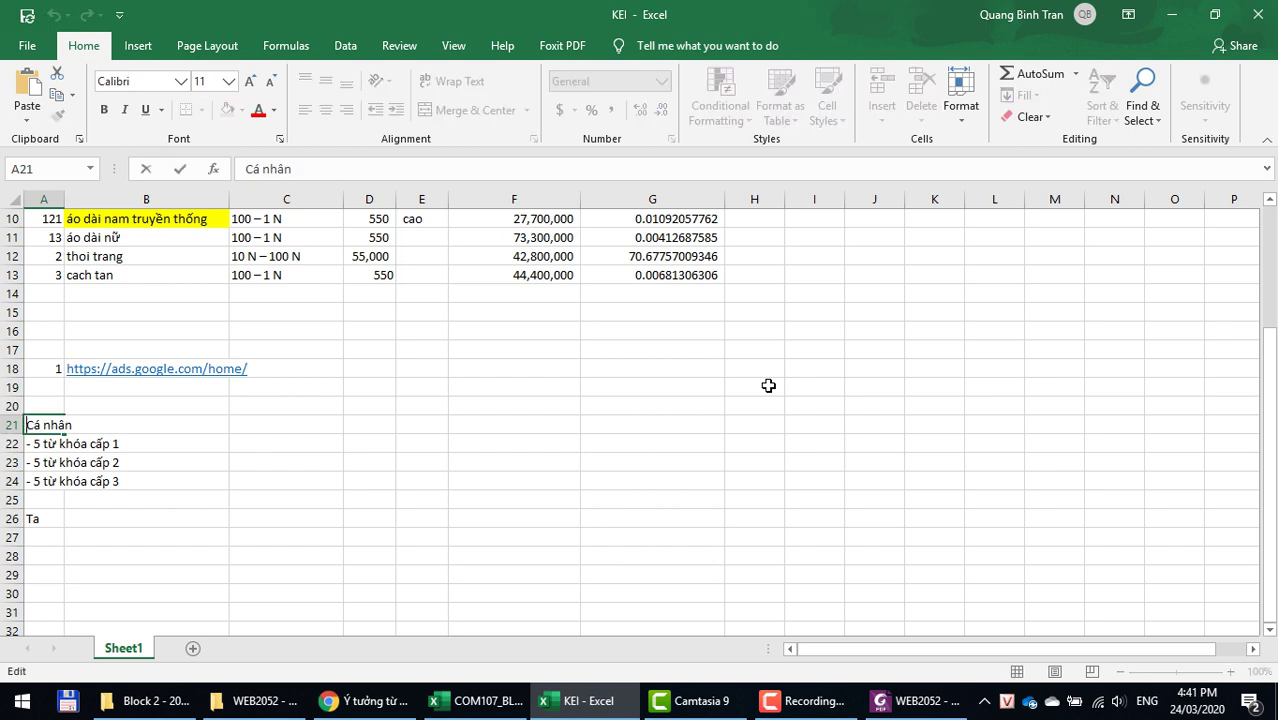
pyautogui.write('YC1')
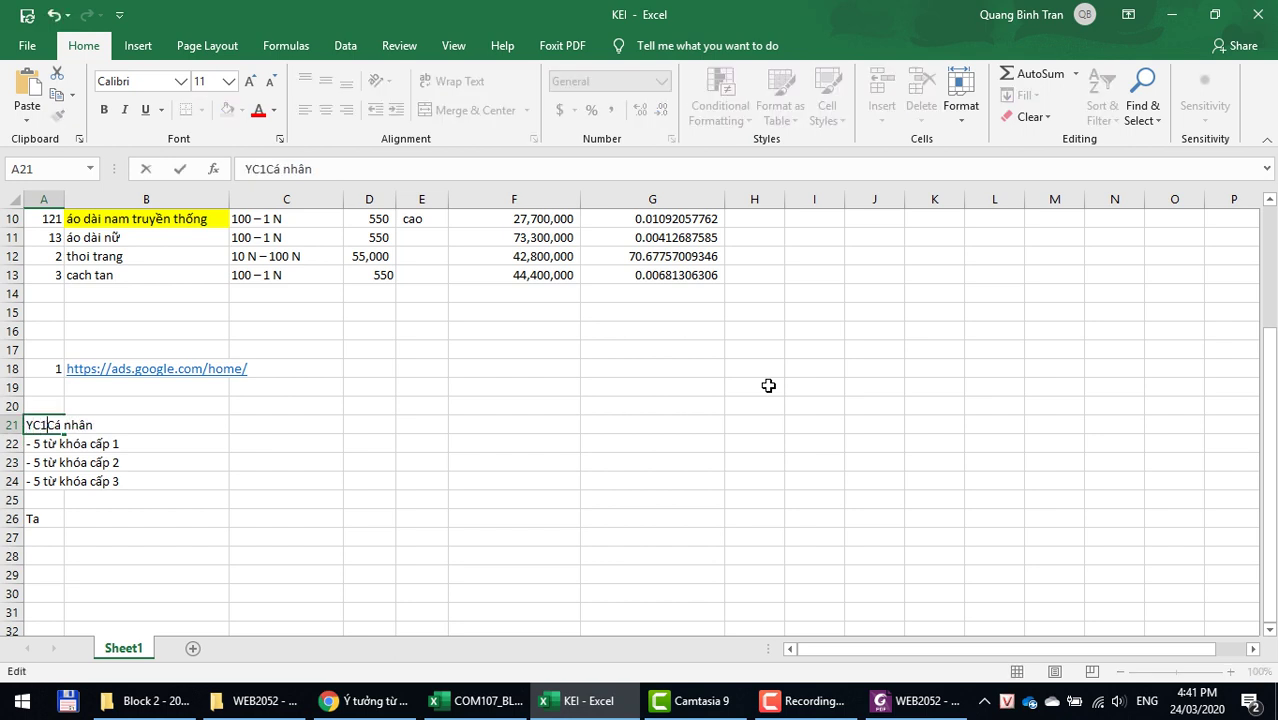
pyautogui.write('.')
pyautogui.press('Return')
pyautogui.press('Down')
pyautogui.press('Down')
pyautogui.press('Down')
pyautogui.press('Down')
pyautogui.write('YC2')
pyautogui.write('. Ta')
pyautogui.write('o trang ')
pyautogui.write('web')
pyautogui.write(' có ')
pyautogui.write('nôi')
# Step: Fix the typo and finish A26 as 'YC2. Tạo trang web có nội dung theo sản phẩm của nhóm đã chọn'
pyautogui.press('BackSpace')
pyautogui.press('BackSpace')
pyautogui.press('BackSpace')
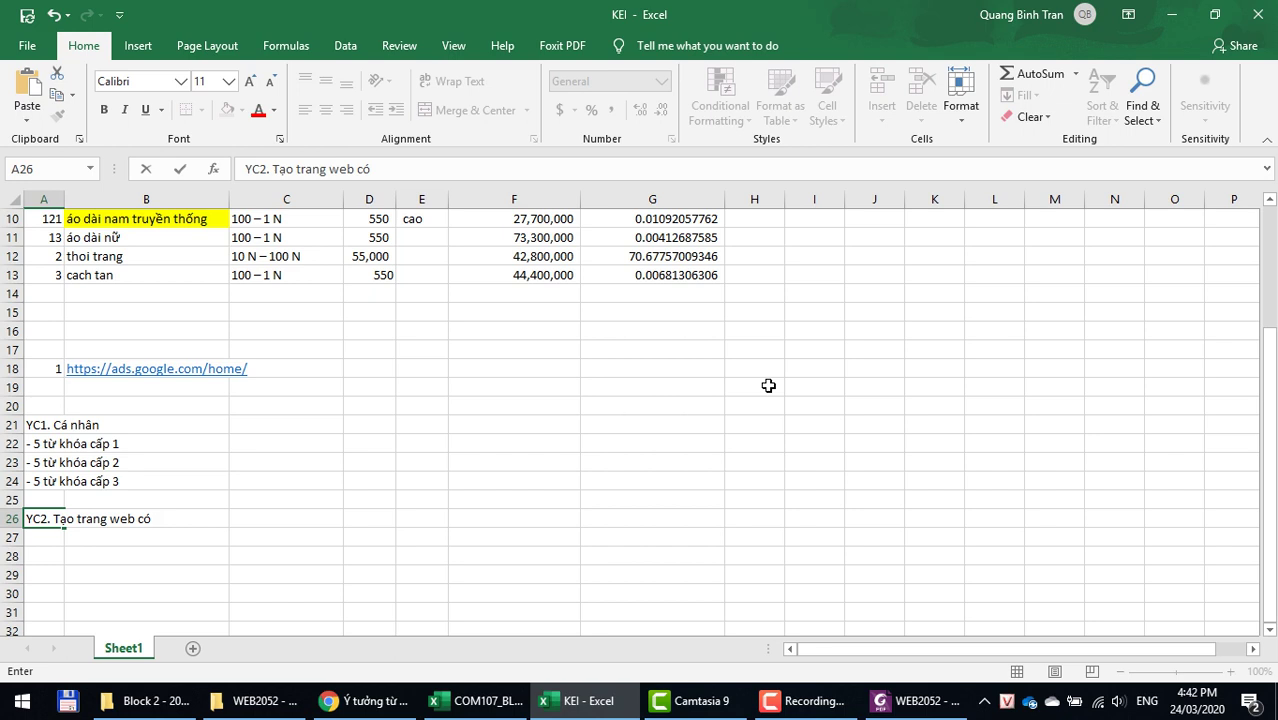
pyautogui.write('no')
pyautogui.write('i dung ')
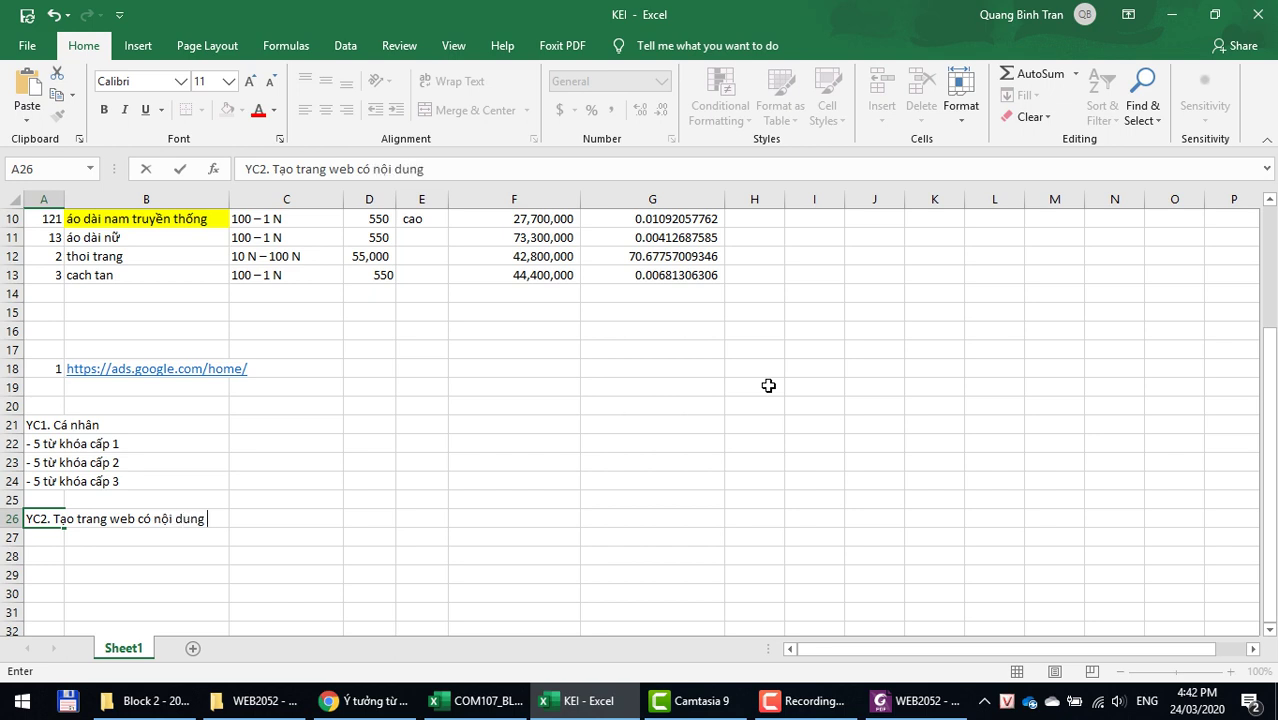
pyautogui.write('theo sản pha')
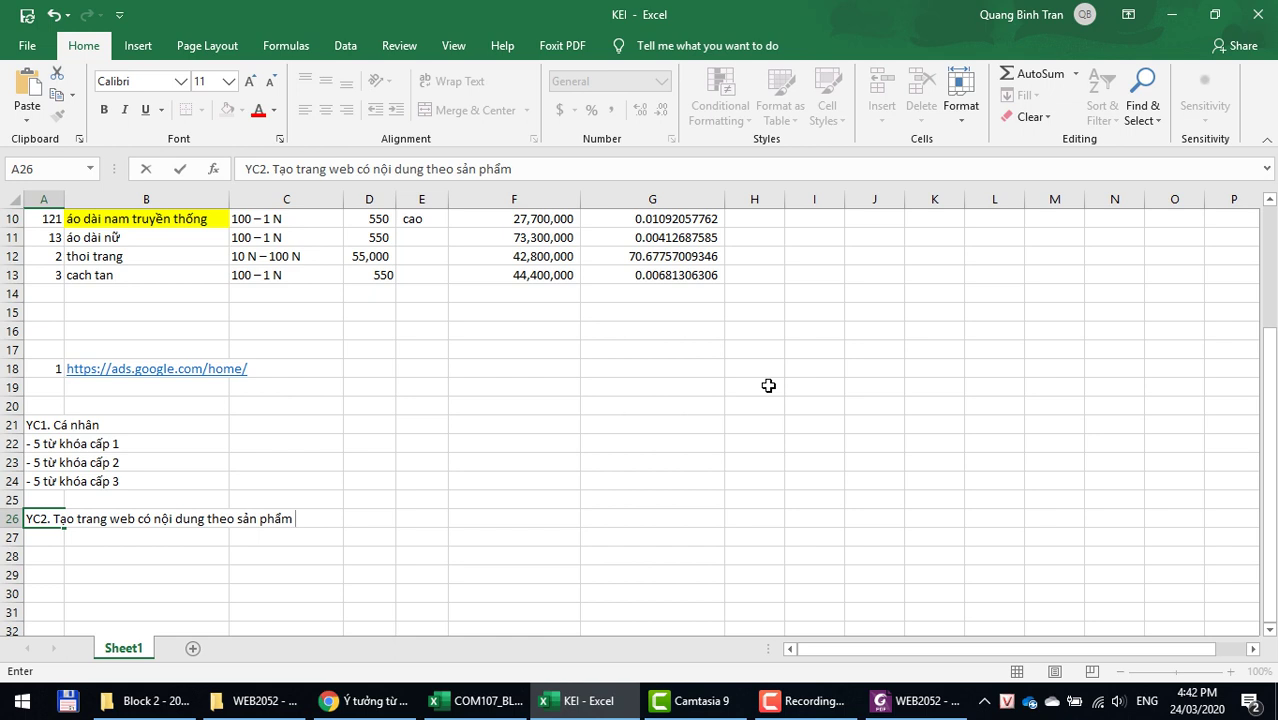
pyautogui.write('của nhóm')
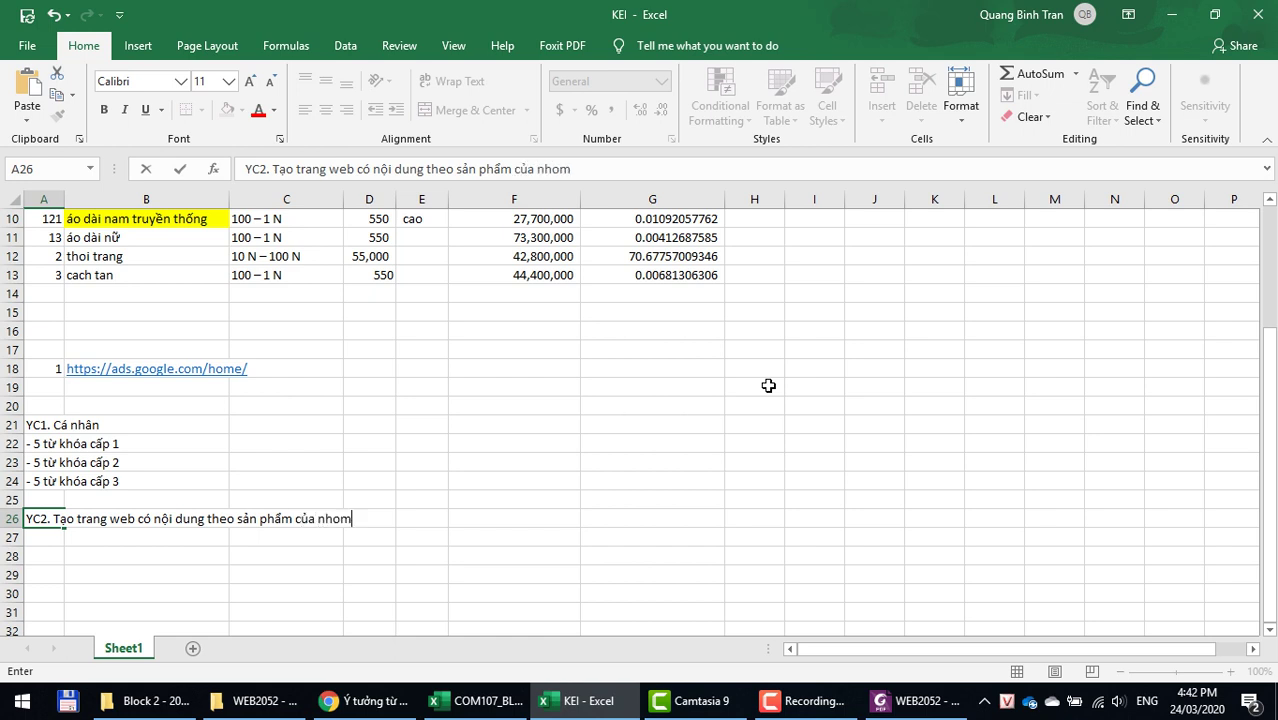
pyautogui.write(' đã chọn')
pyautogui.press('Return')
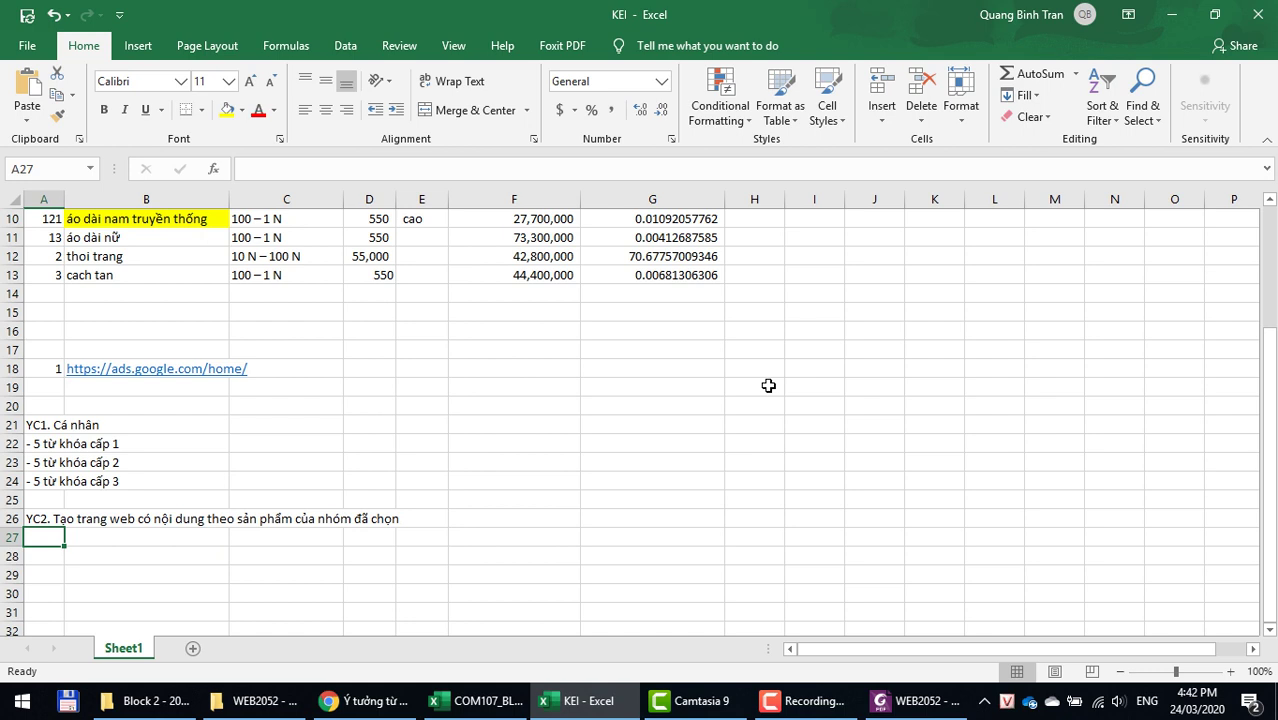
# Step: Review the notes by selecting A21, A23, the keyword-level lines A22:B24 and A26
pyautogui.click(91, 520)
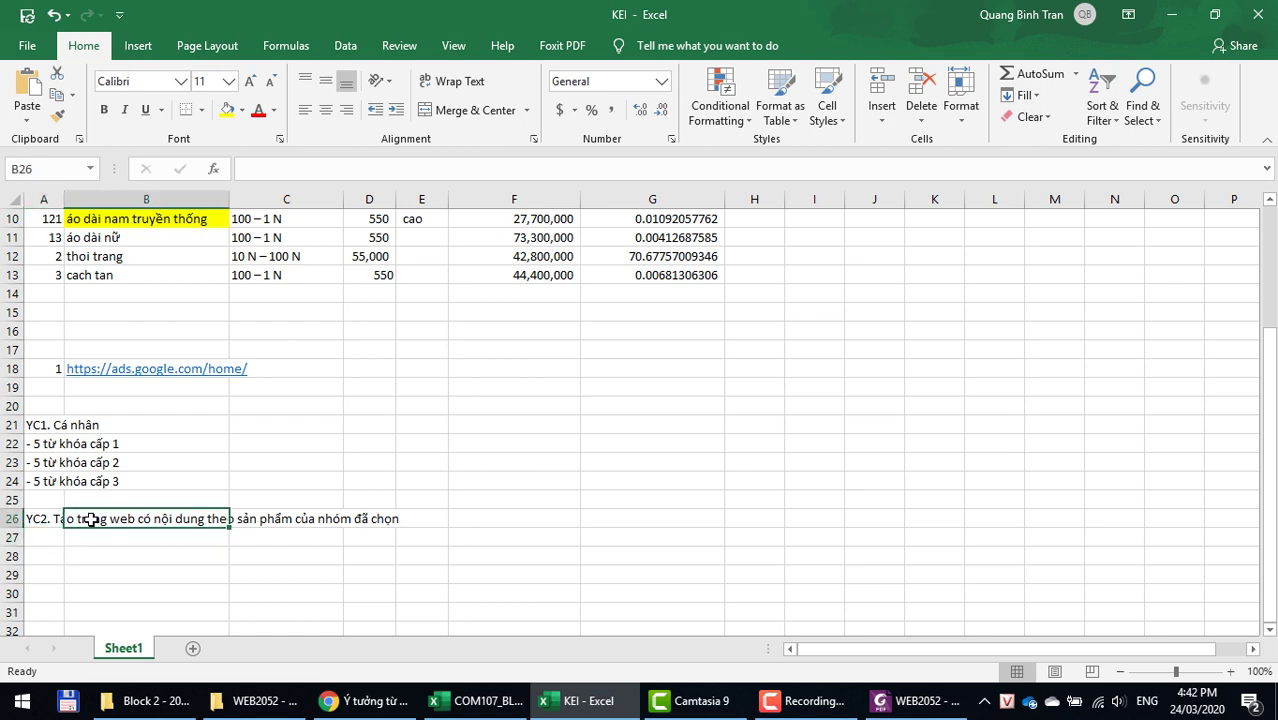
pyautogui.click(46, 426)
pyautogui.click(49, 458)
pyautogui.click(46, 443)
pyautogui.moveTo(48, 443); pyautogui.dragTo(118, 486)
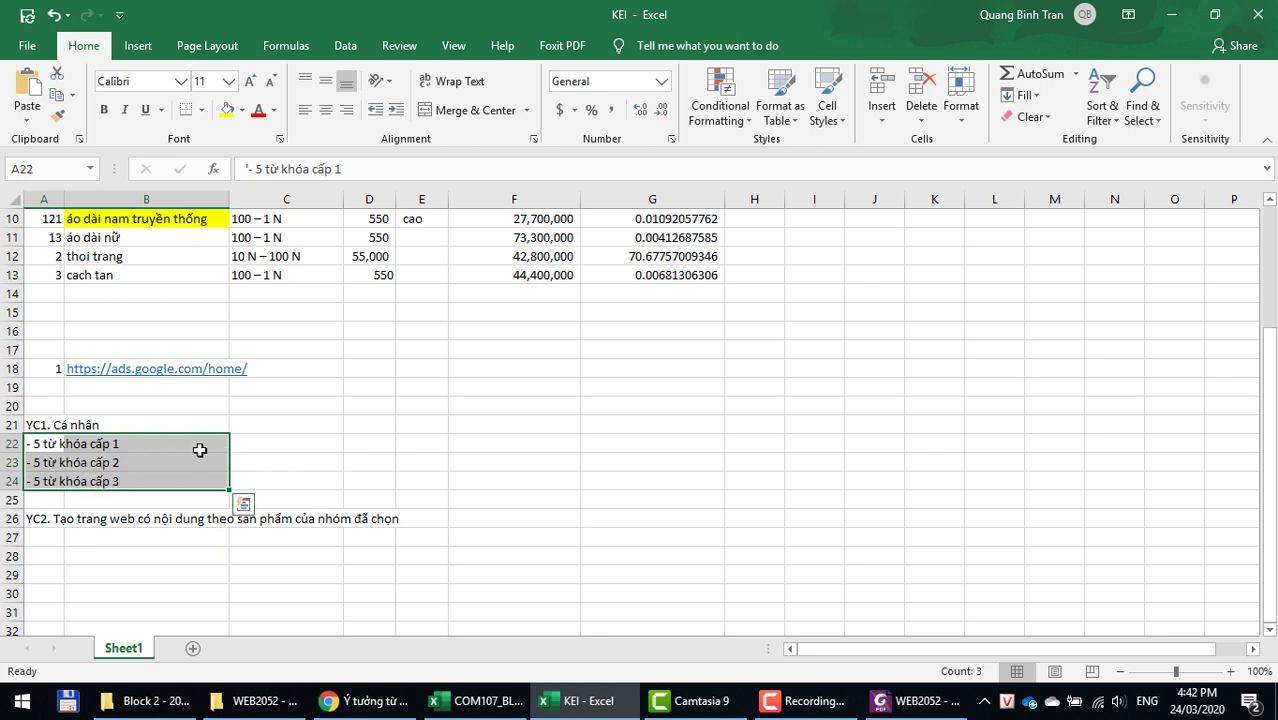
pyautogui.click(102, 424)
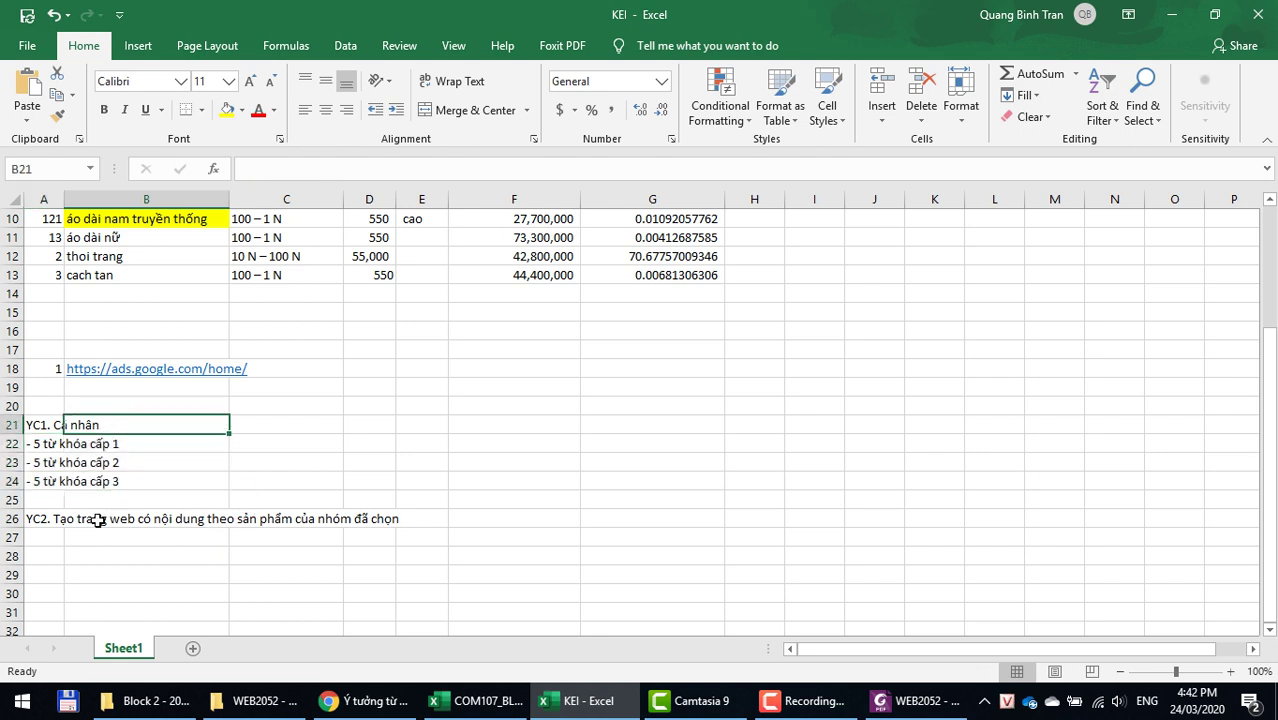
pyautogui.click(46, 518)
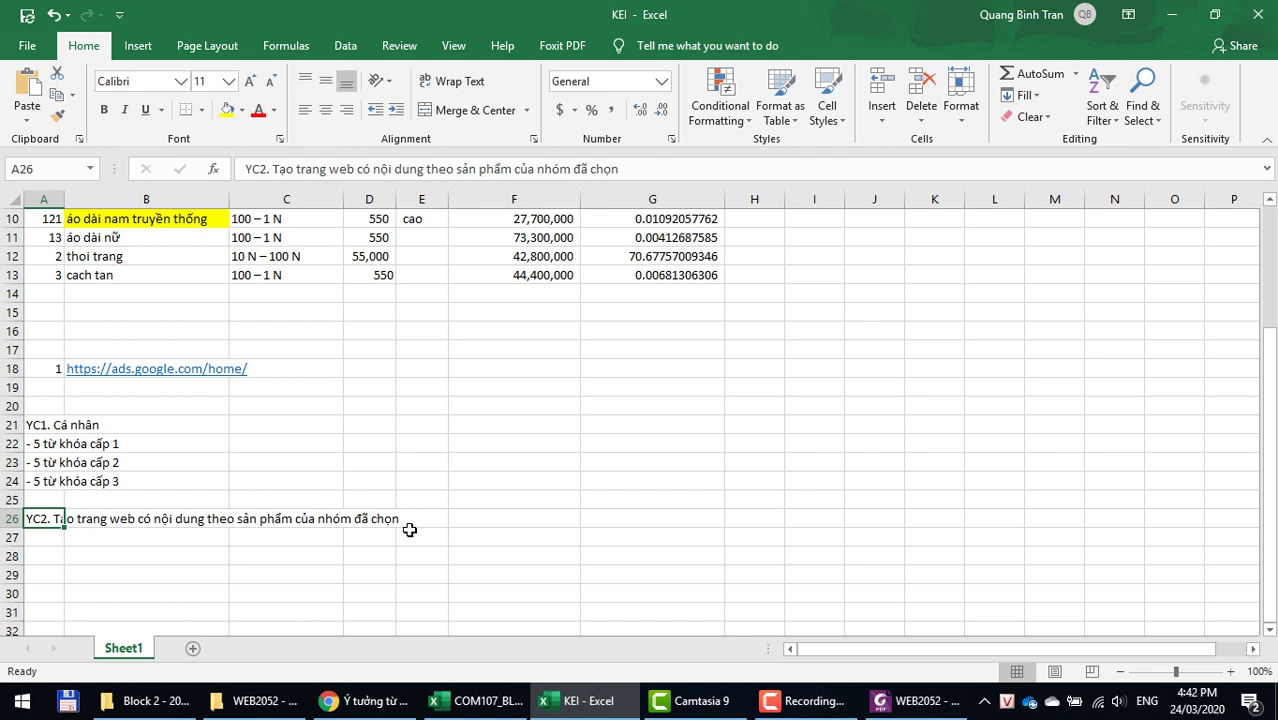
# Step: Append '- Cá nhân' to the end of the YC2 line in A26
pyautogui.click(672, 168)
pyautogui.write('- Cá nhân')
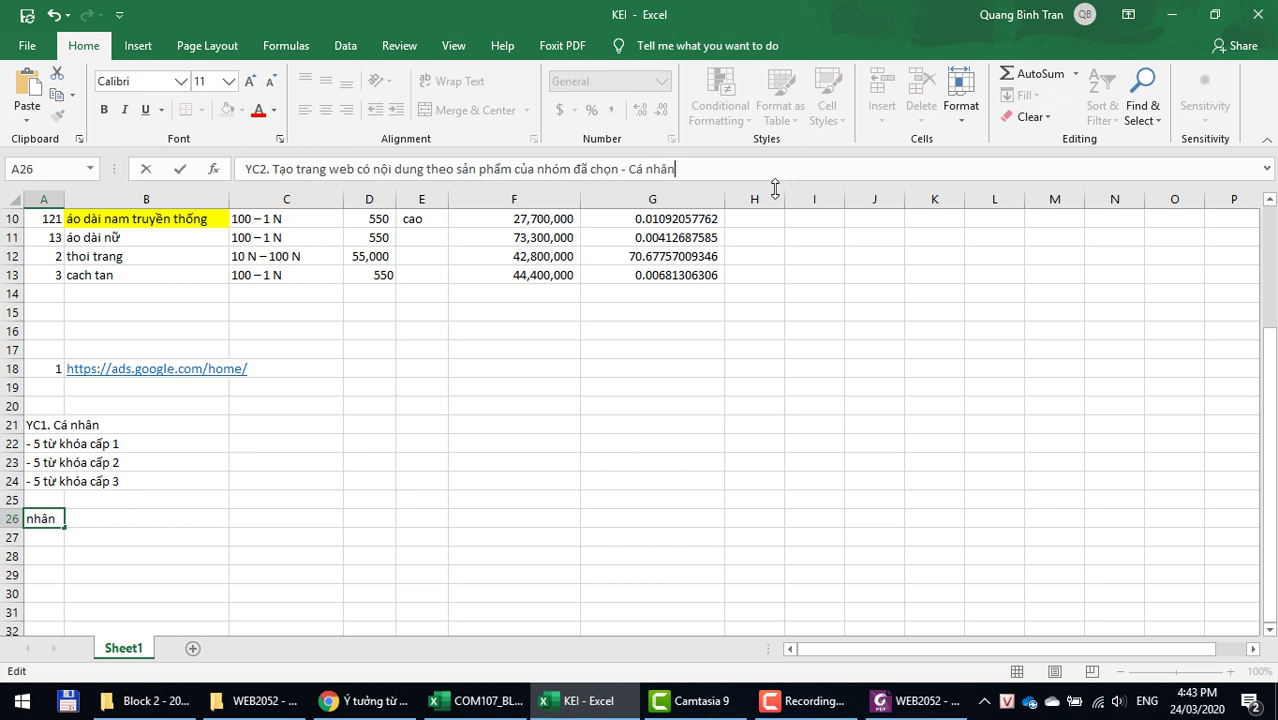
pyautogui.press('Return')
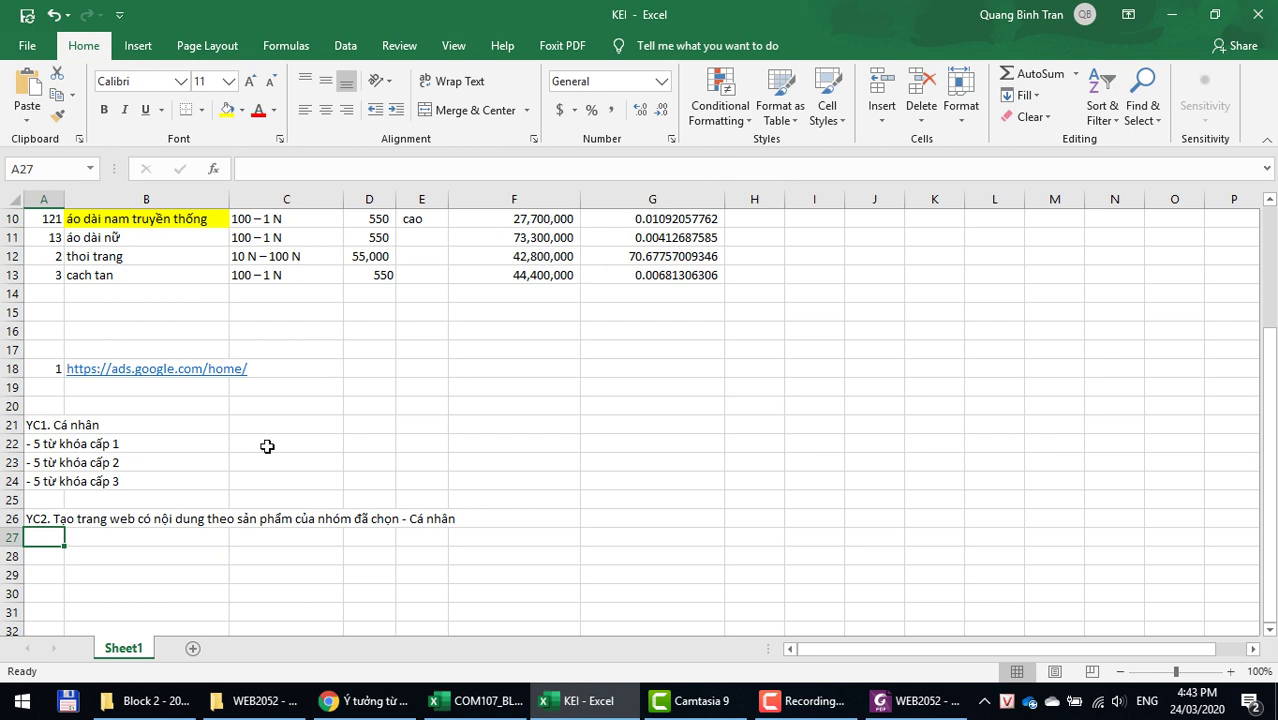
# Step: Write A27 as 'YC3. Tạo 3 danh mục sản phẩm. Mỗi danh mục: tạo 3 sản phẩm'
pyautogui.hotkey('ctrl', "'")
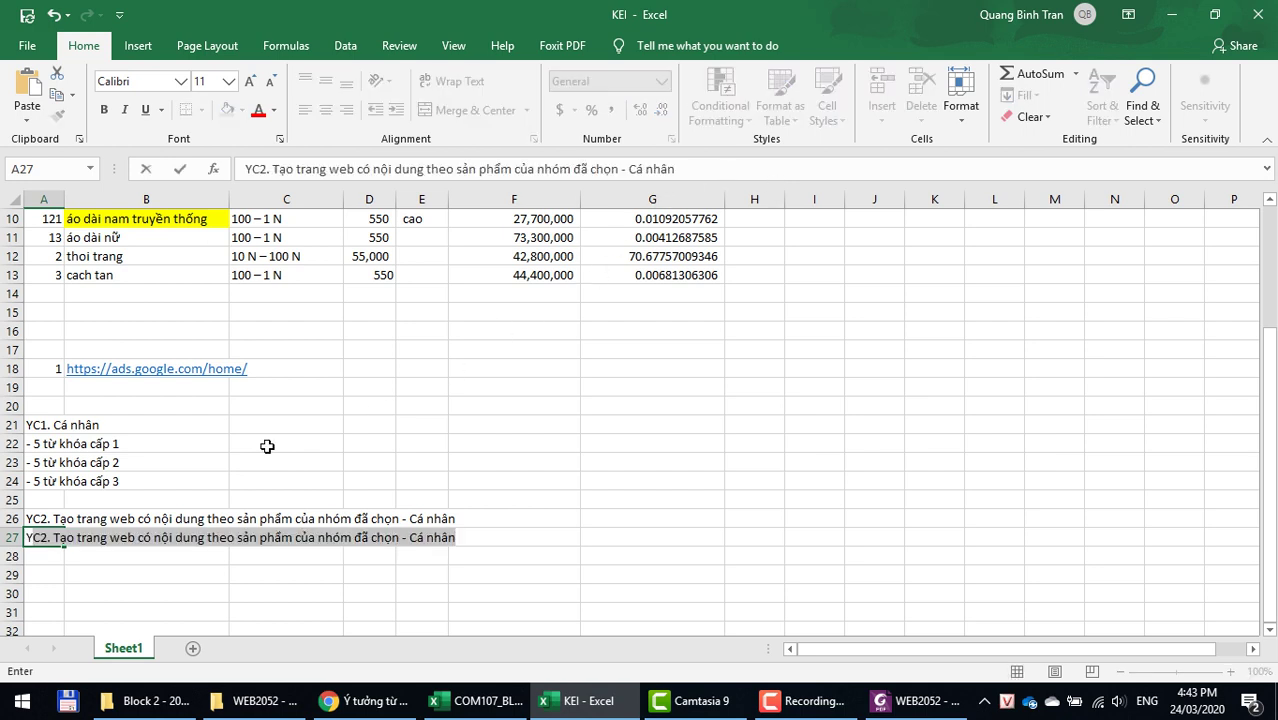
pyautogui.write('YC3')
pyautogui.write('. SEO')
pyautogui.press('BackSpace')
pyautogui.press('BackSpace')
pyautogui.press('BackSpace')
pyautogui.write('Ta')
pyautogui.write('ạo ')
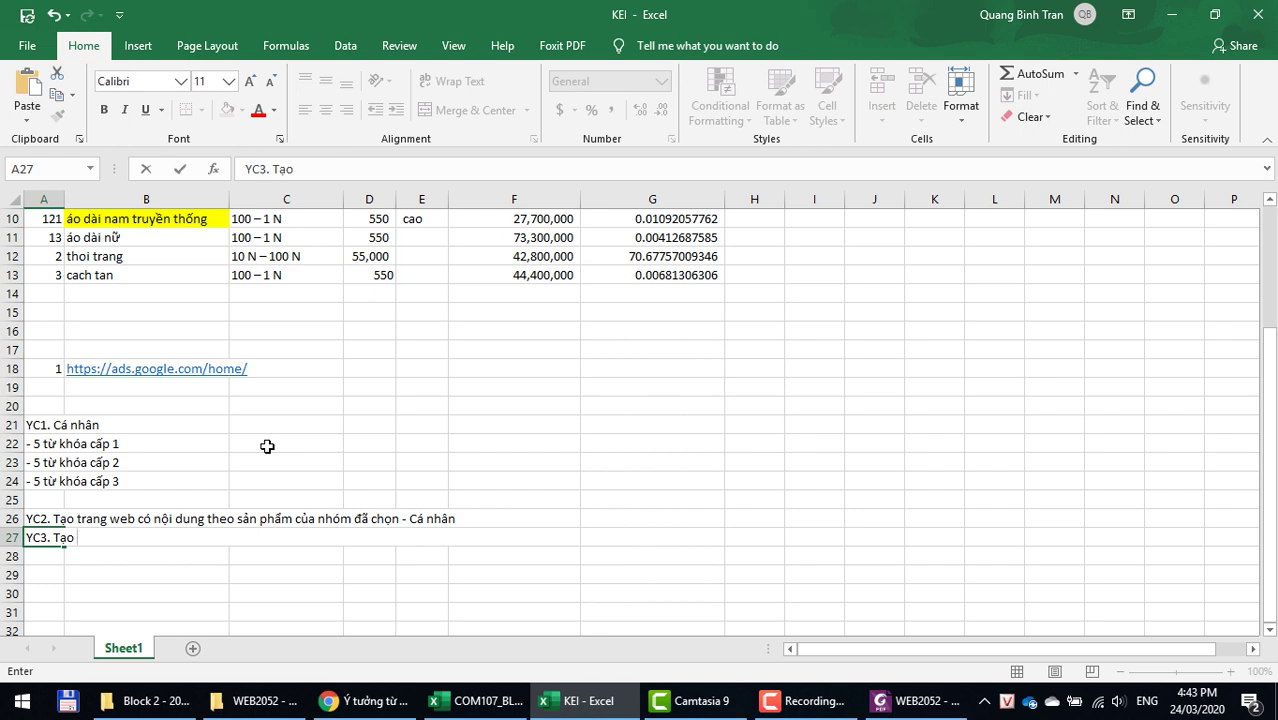
pyautogui.write('5')
pyautogui.press('BackSpace')
pyautogui.write('3 danh muc')
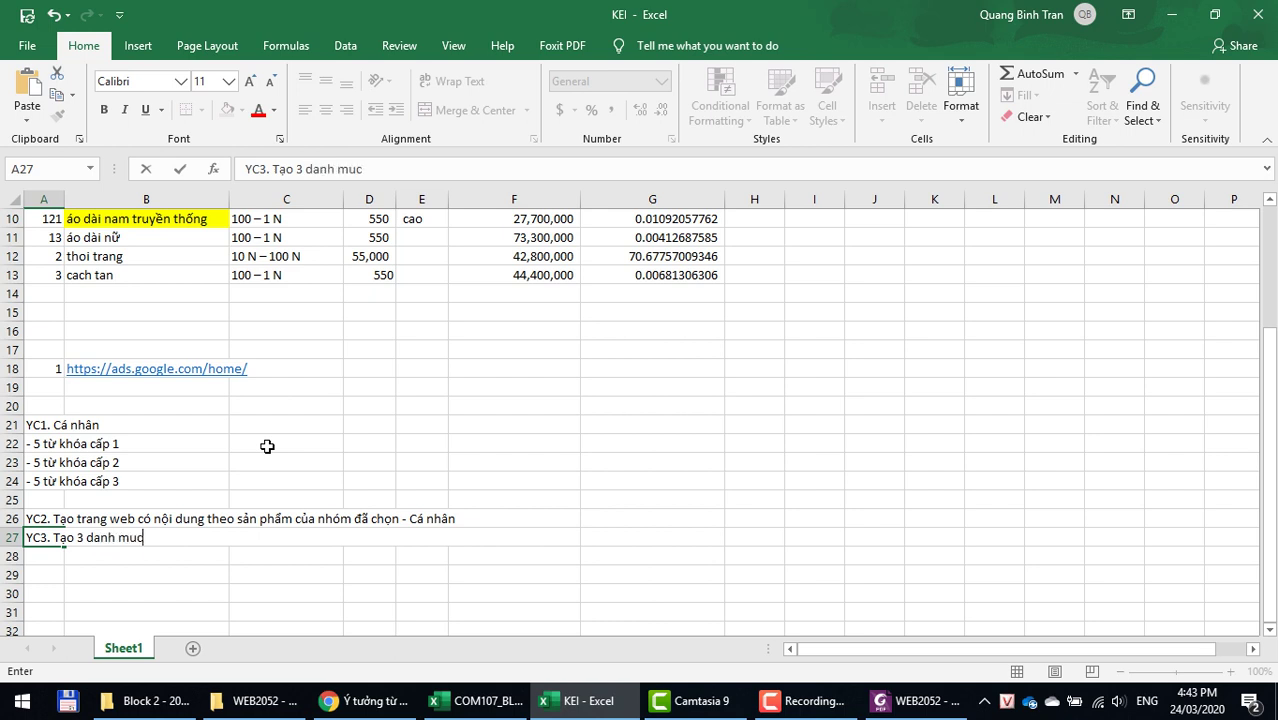
pyautogui.write(' sản ph')
pyautogui.write('ẩm')
pyautogui.write('. ')
pyautogui.write('Mỗi')
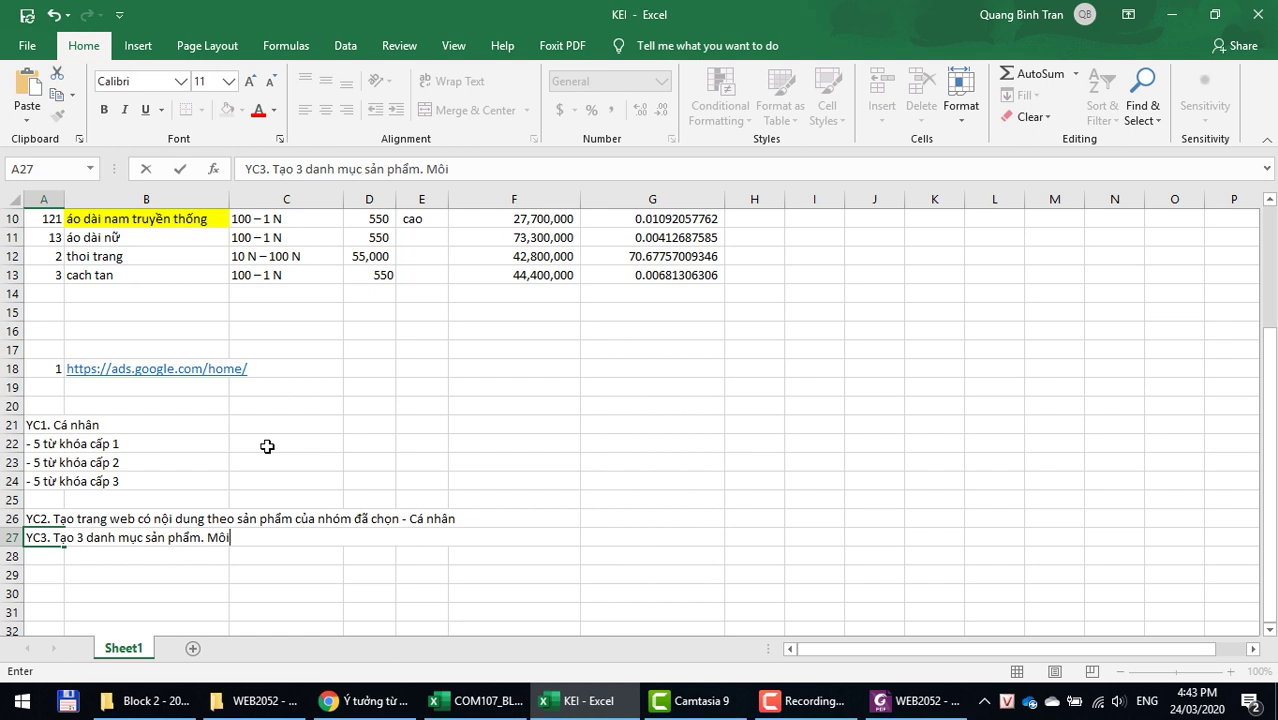
pyautogui.write(' danh mục ')
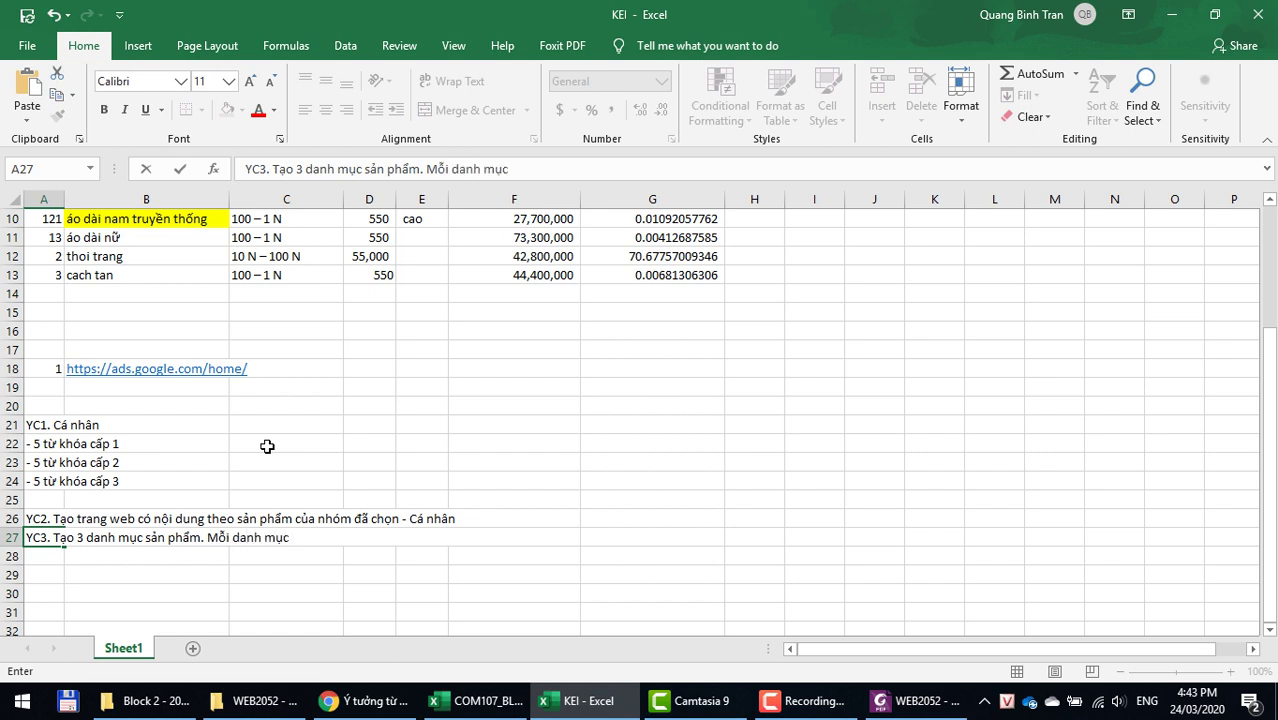
pyautogui.write(': tao')
pyautogui.write(' 3 sa')
pyautogui.write('n phẩm')
pyautogui.press('Return')
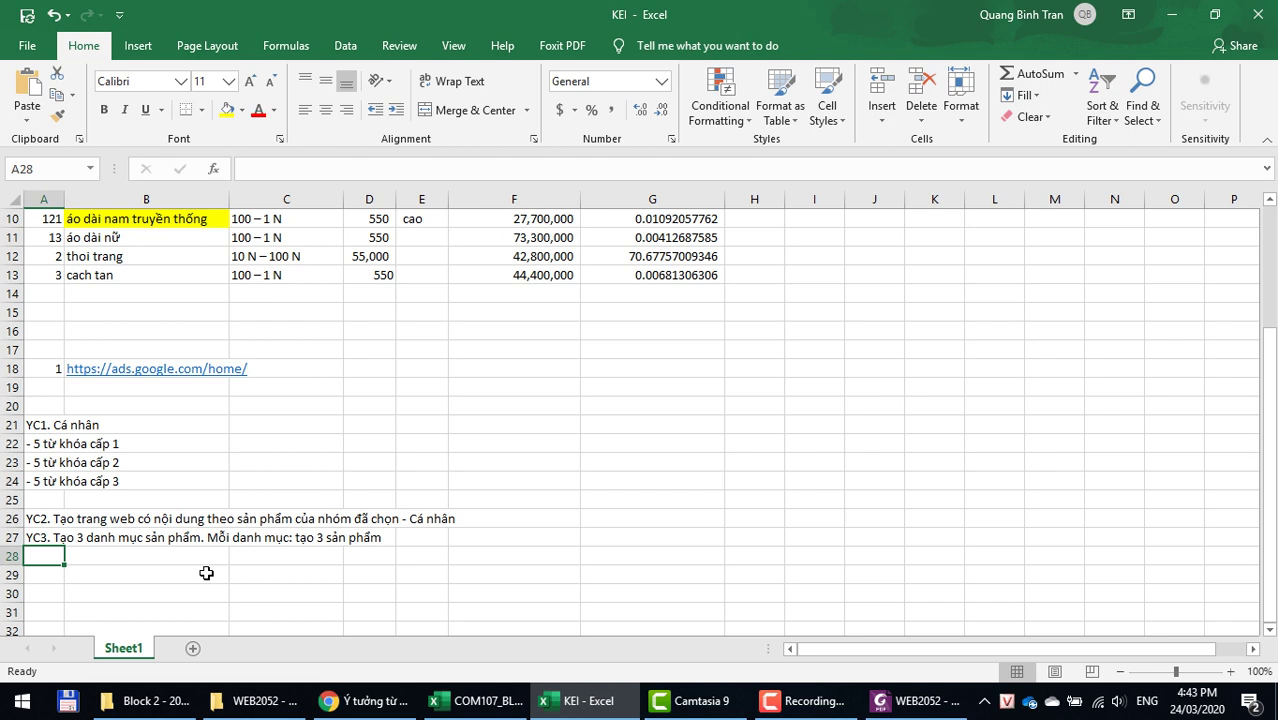
# Step: Tag the YC3 line in A27 with '- Cá nhân' as well
pyautogui.click(40, 538)
pyautogui.click(659, 172)
pyautogui.write('- Cá ')
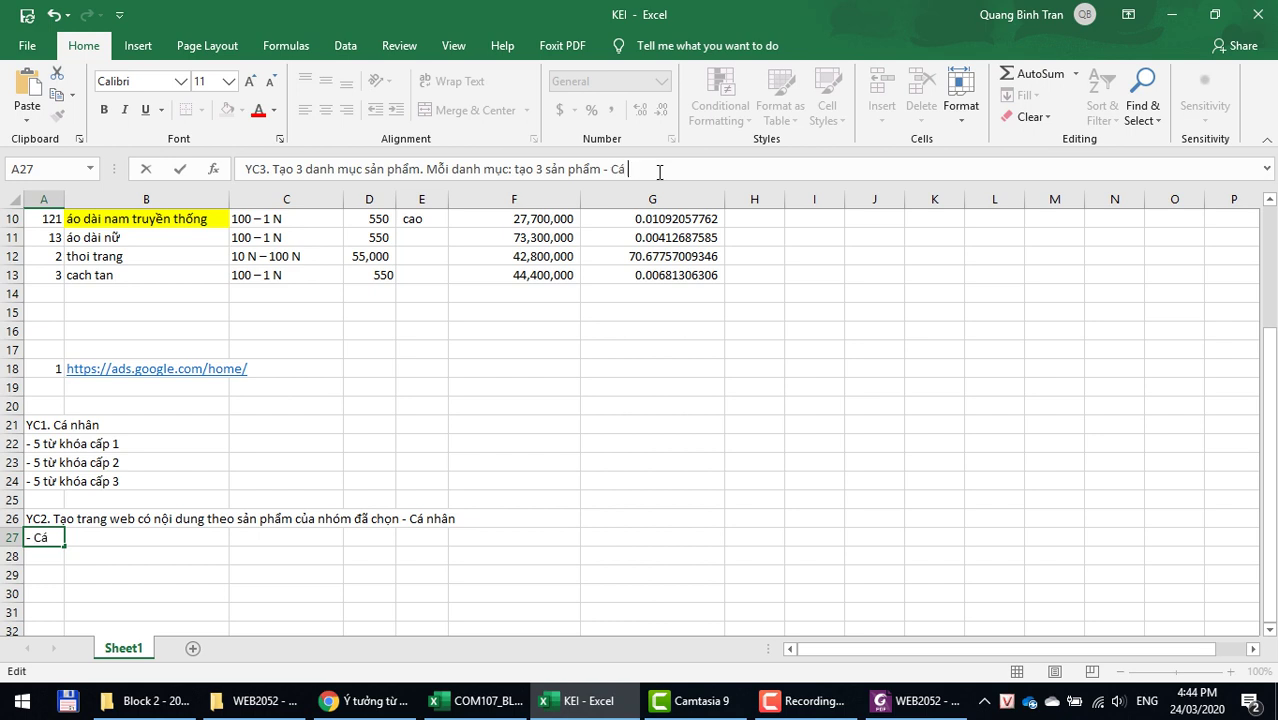
pyautogui.write('nhân')
pyautogui.press('Return')
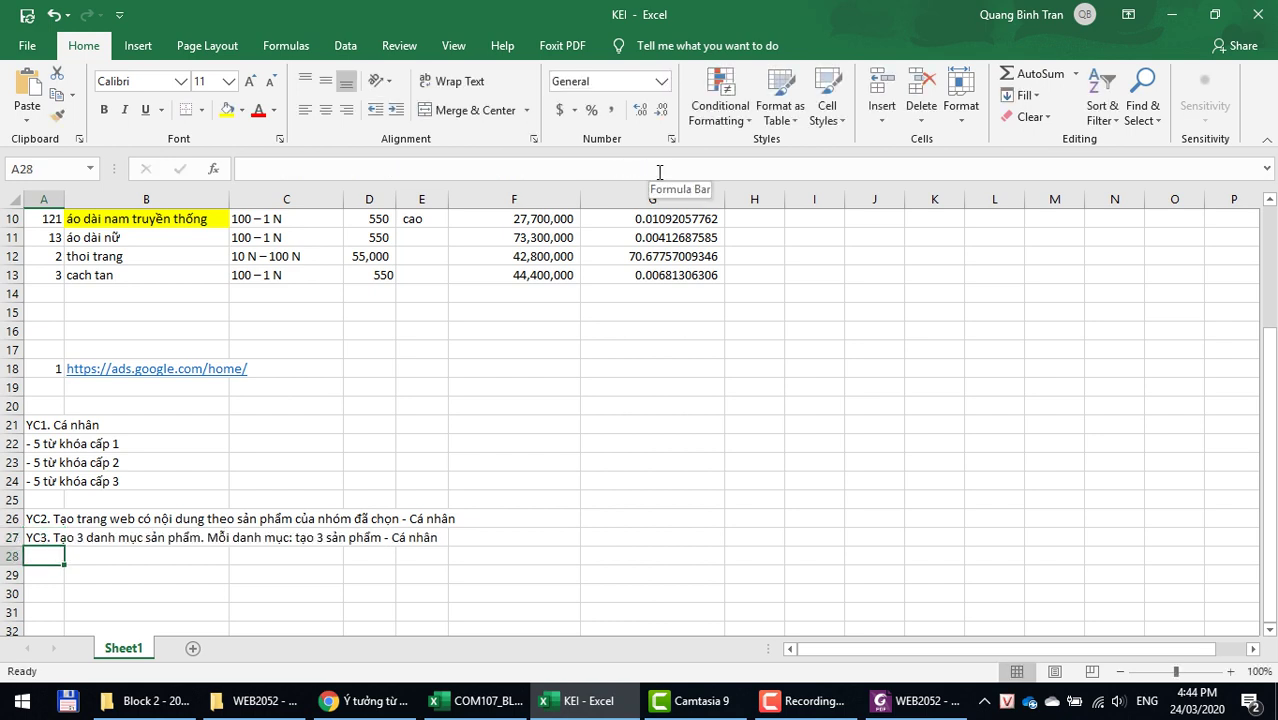
# Step: Review the requirement notes in column A and the keyword-level lines in rows 22–24
pyautogui.click(50, 480)
pyautogui.click(47, 426)
pyautogui.moveTo(60, 537); pyautogui.dragTo(48, 214)
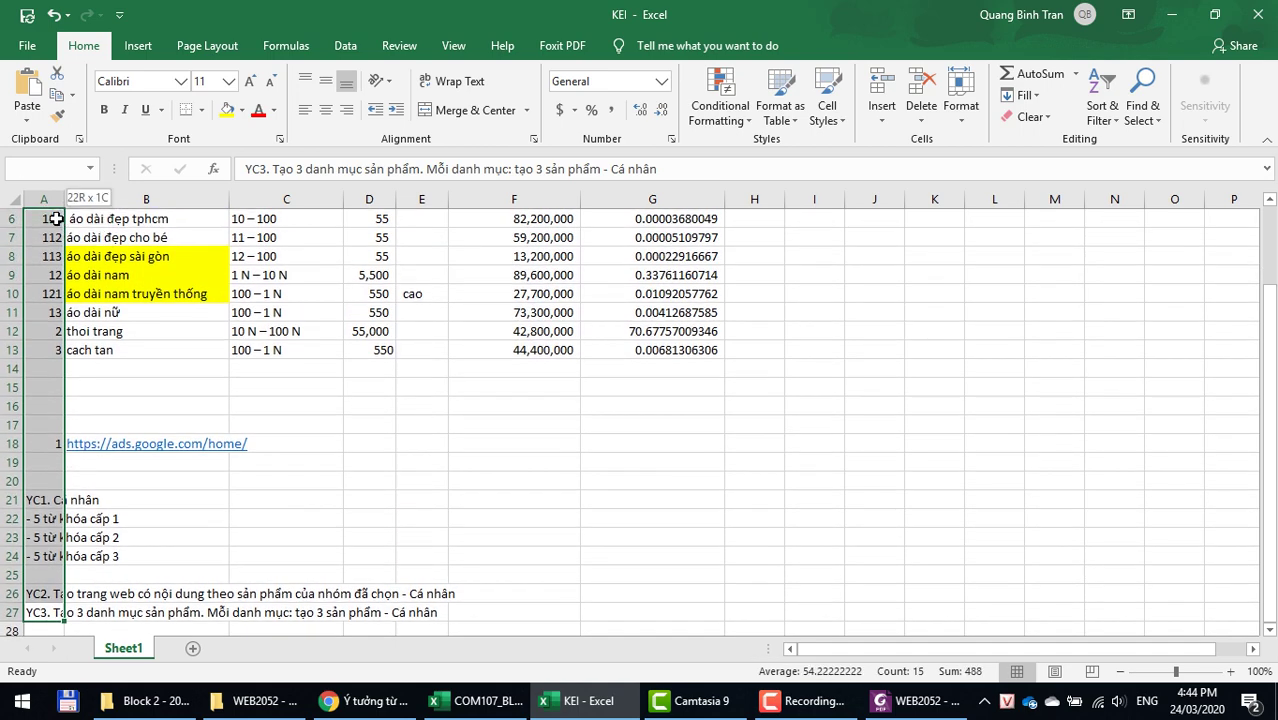
pyautogui.click(368, 401)
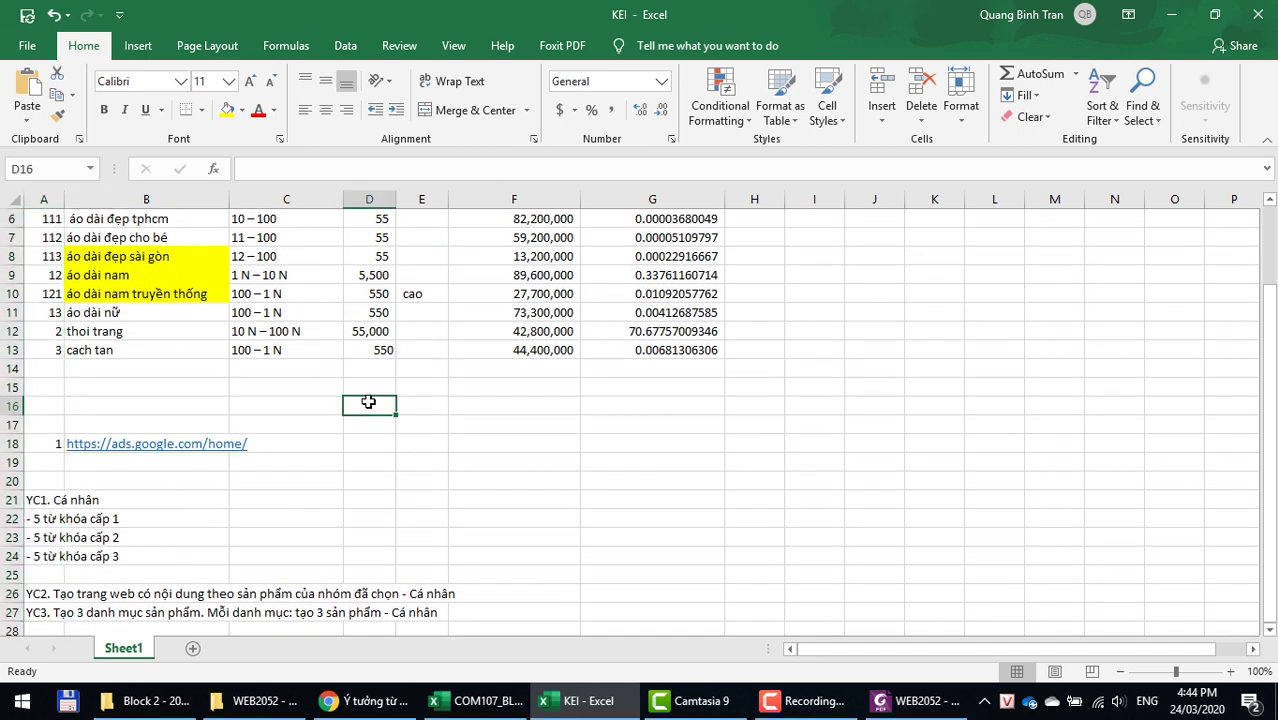
pyautogui.click(150, 516)
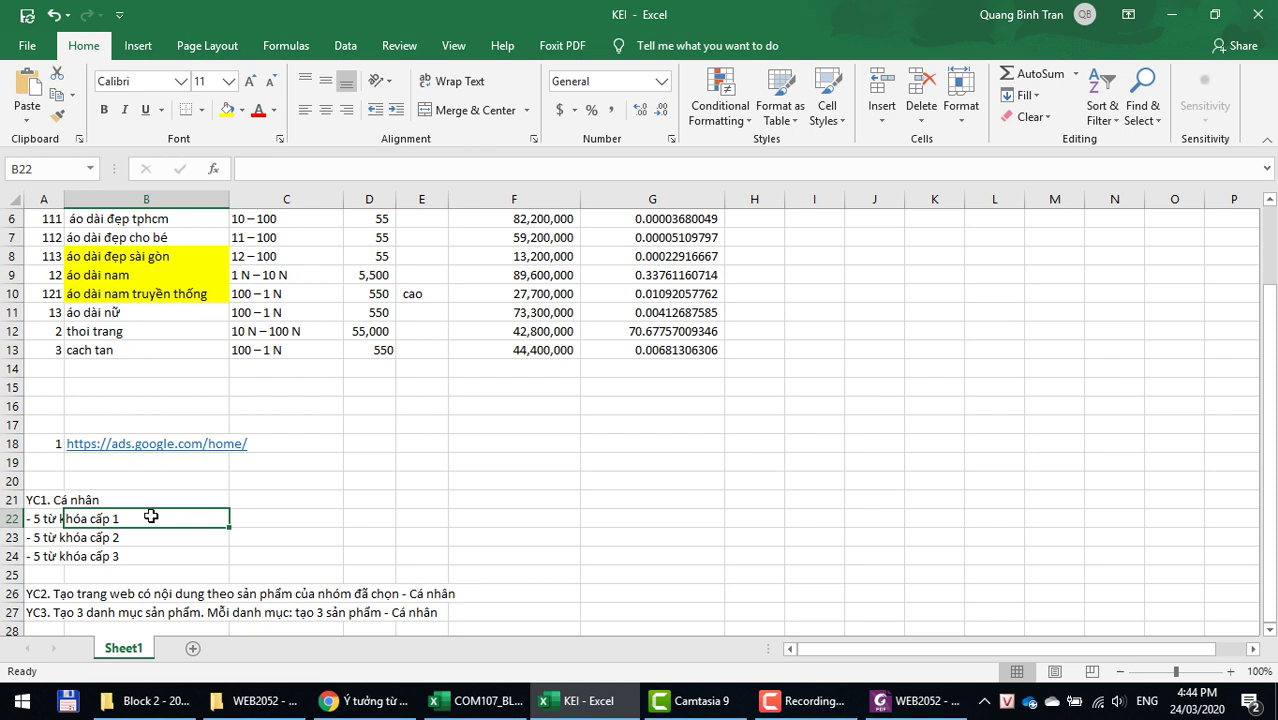
pyautogui.click(157, 598)
pyautogui.moveTo(167, 521); pyautogui.dragTo(171, 568)
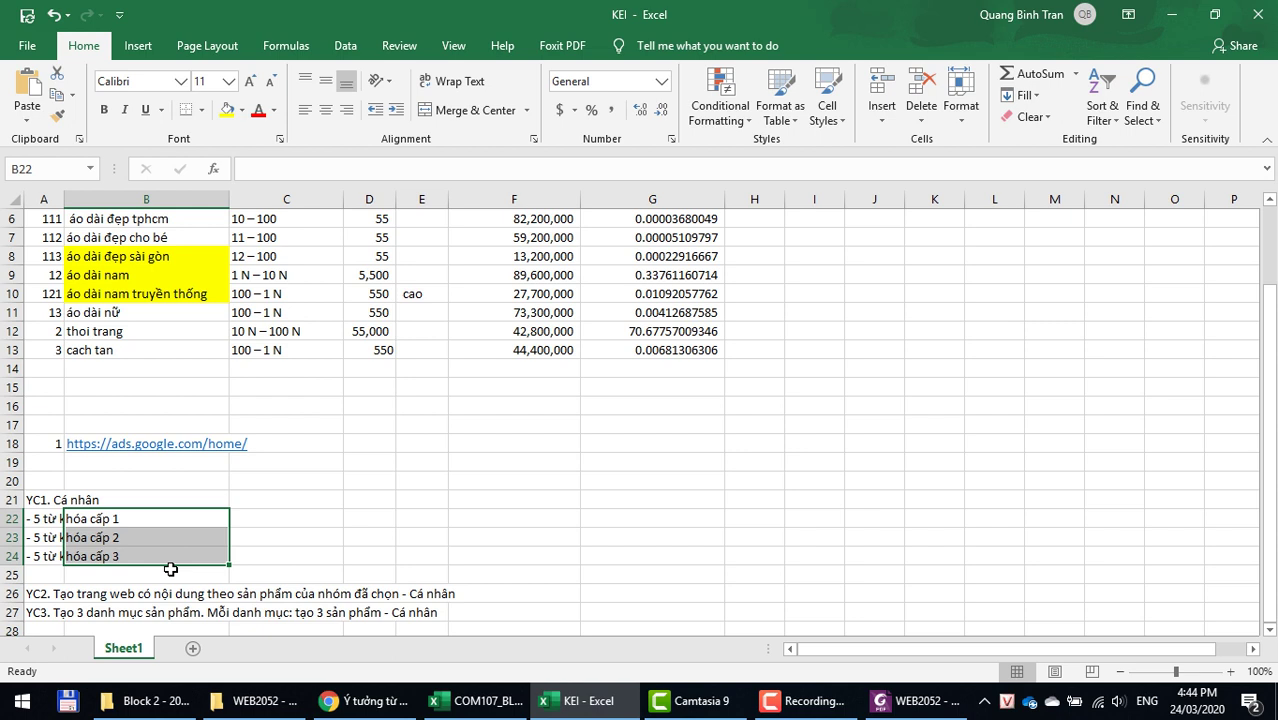
pyautogui.scroll(-3, 117, 478)
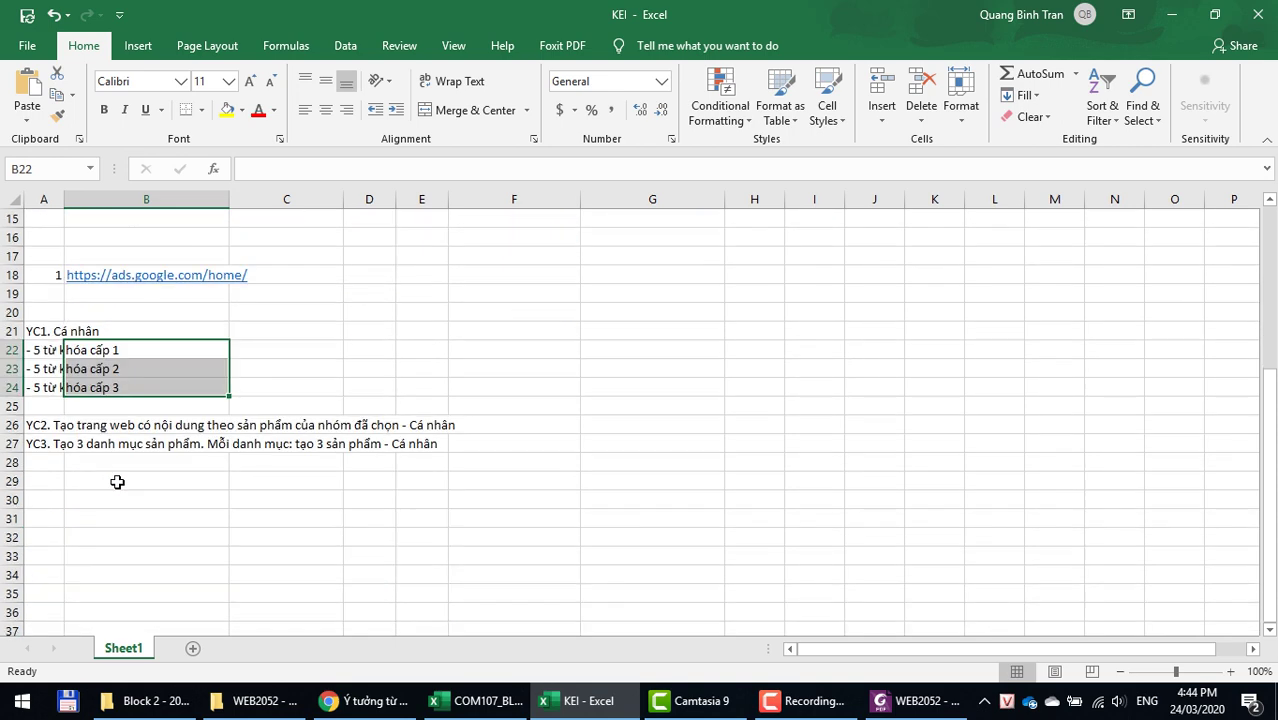
pyautogui.click(74, 448)
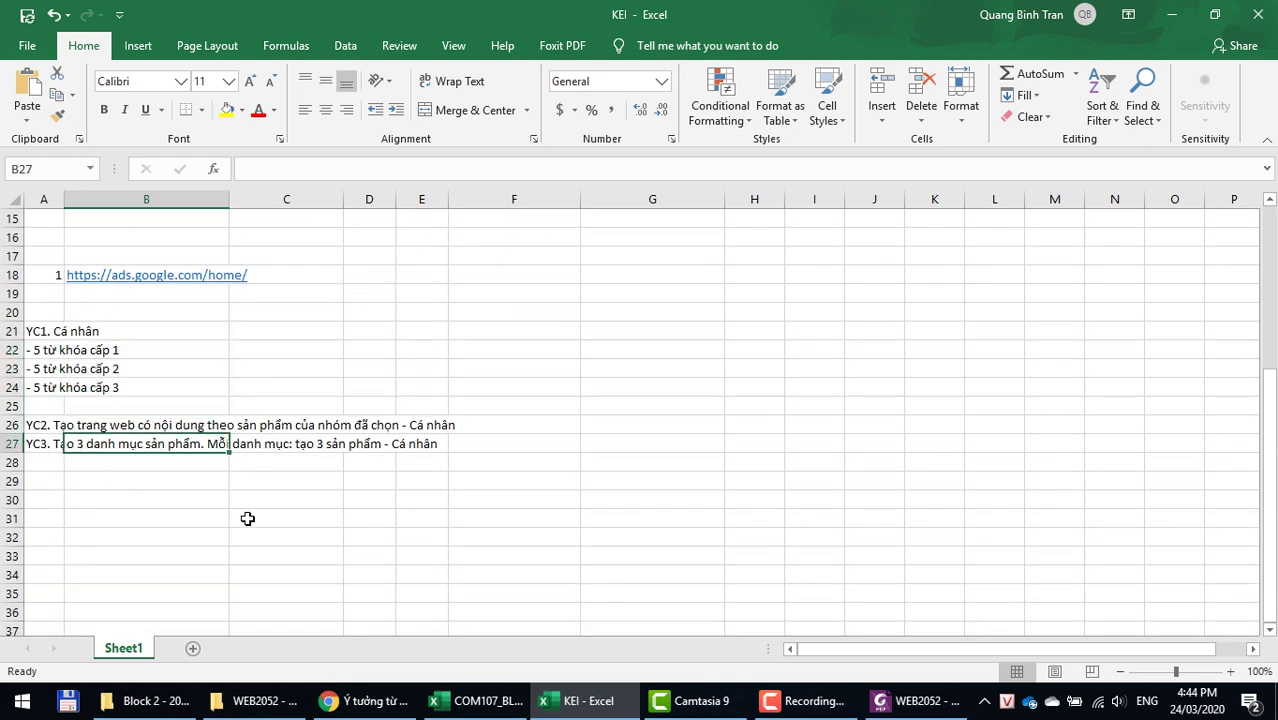
# Step: Insert '. Thực hiện SEO' after 'sản phẩm' in the YC3 line of A27
pyautogui.click(40, 456)
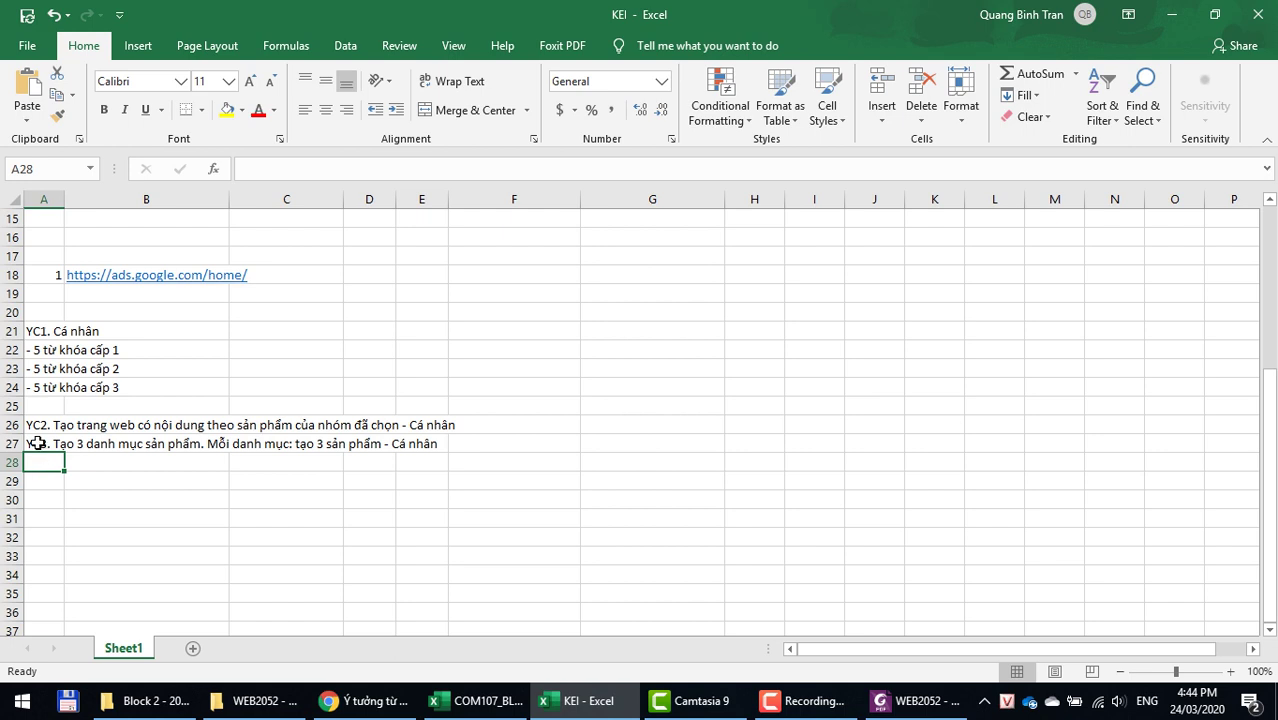
pyautogui.click(37, 443)
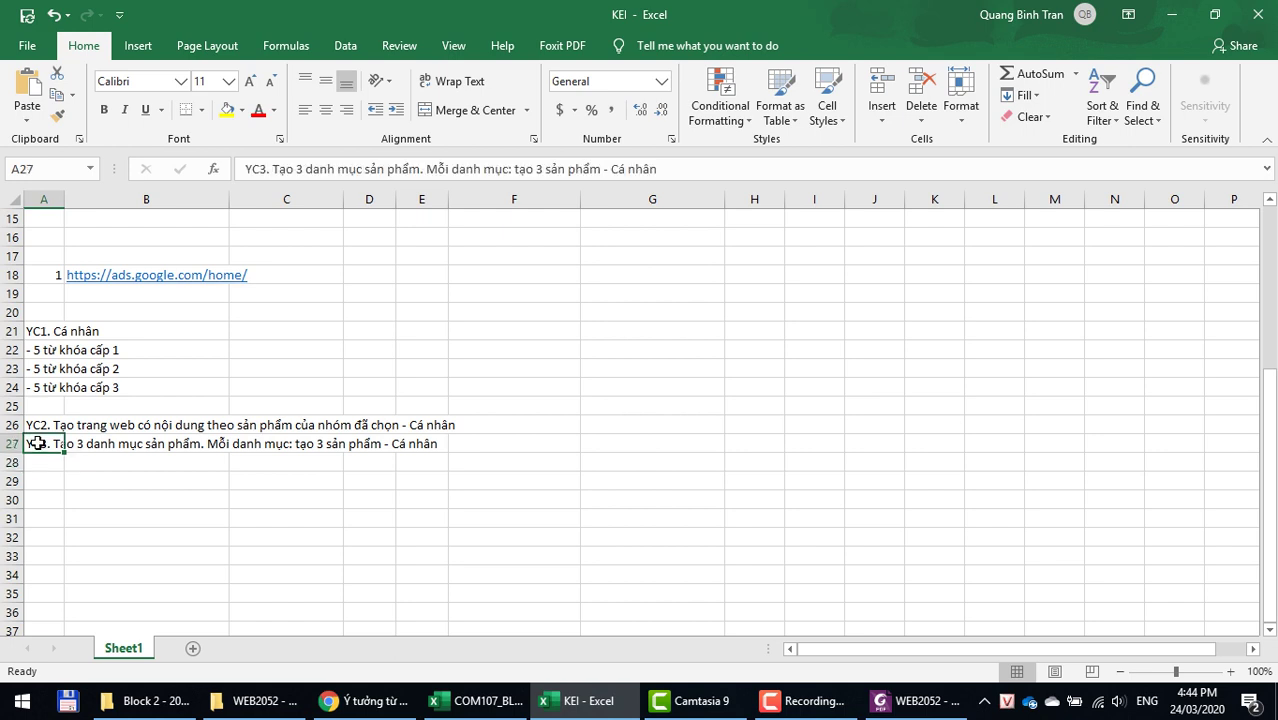
pyautogui.click(687, 172)
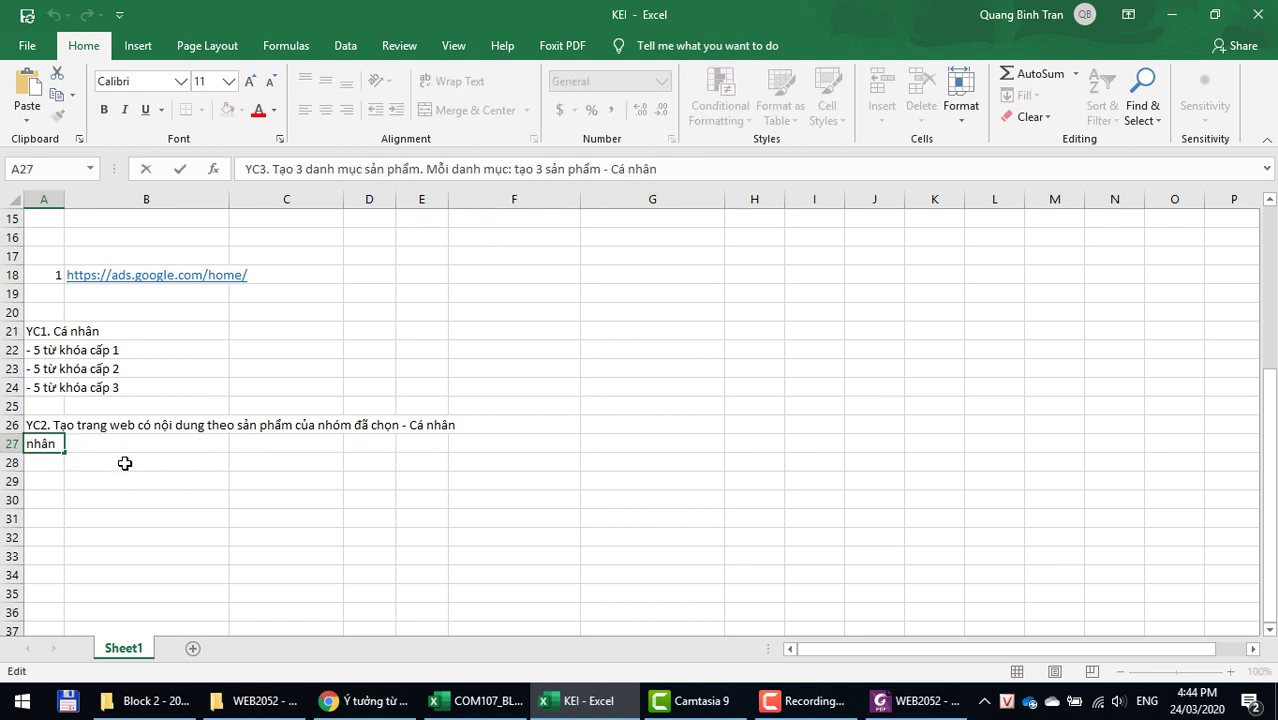
pyautogui.press('Left')
pyautogui.press('Left')
pyautogui.press('Left')
pyautogui.press('Left')
pyautogui.press('Left')
pyautogui.press('Left')
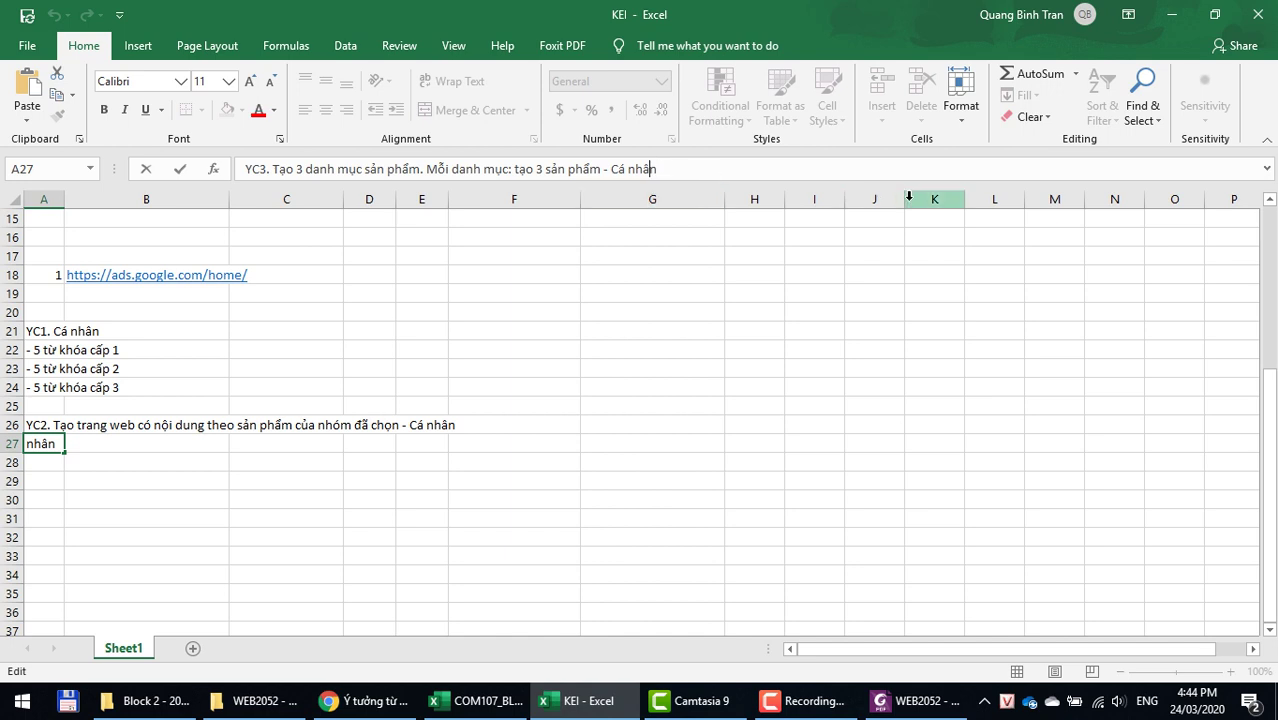
pyautogui.press('Left')
pyautogui.write('. Thu')
pyautogui.write('ực hiện')
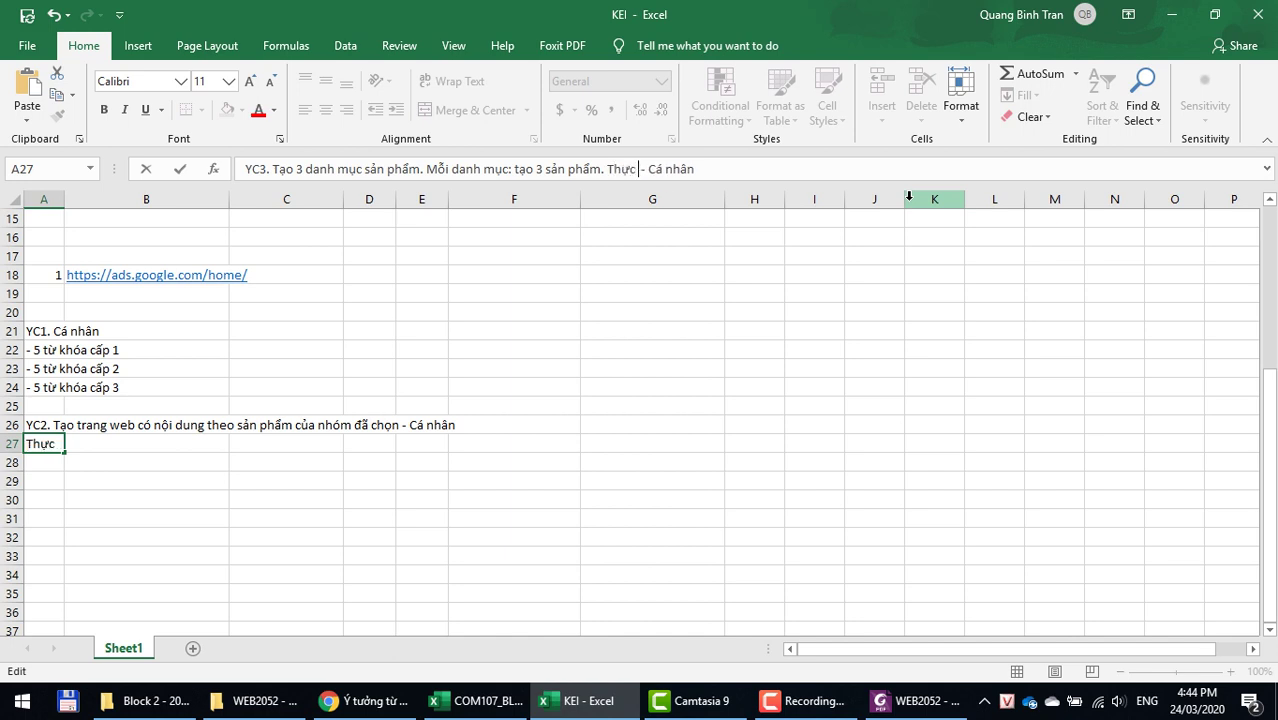
pyautogui.write(' SEO')
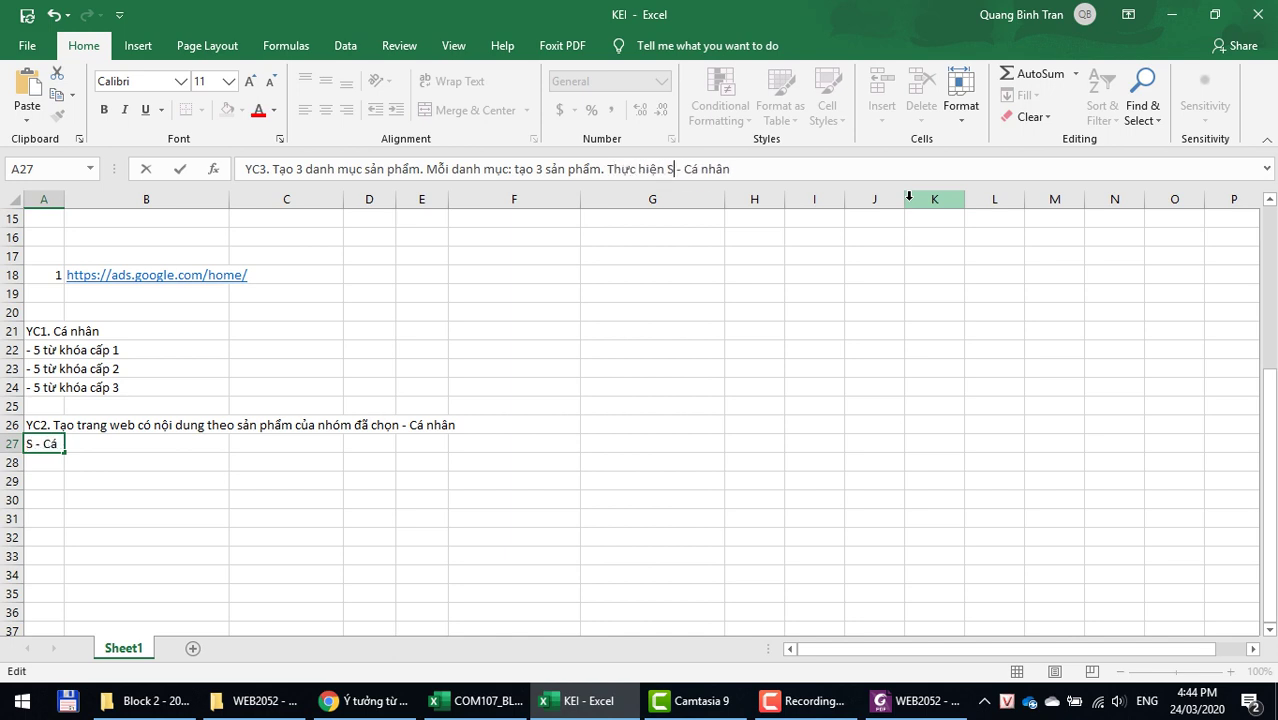
pyautogui.press('Return')
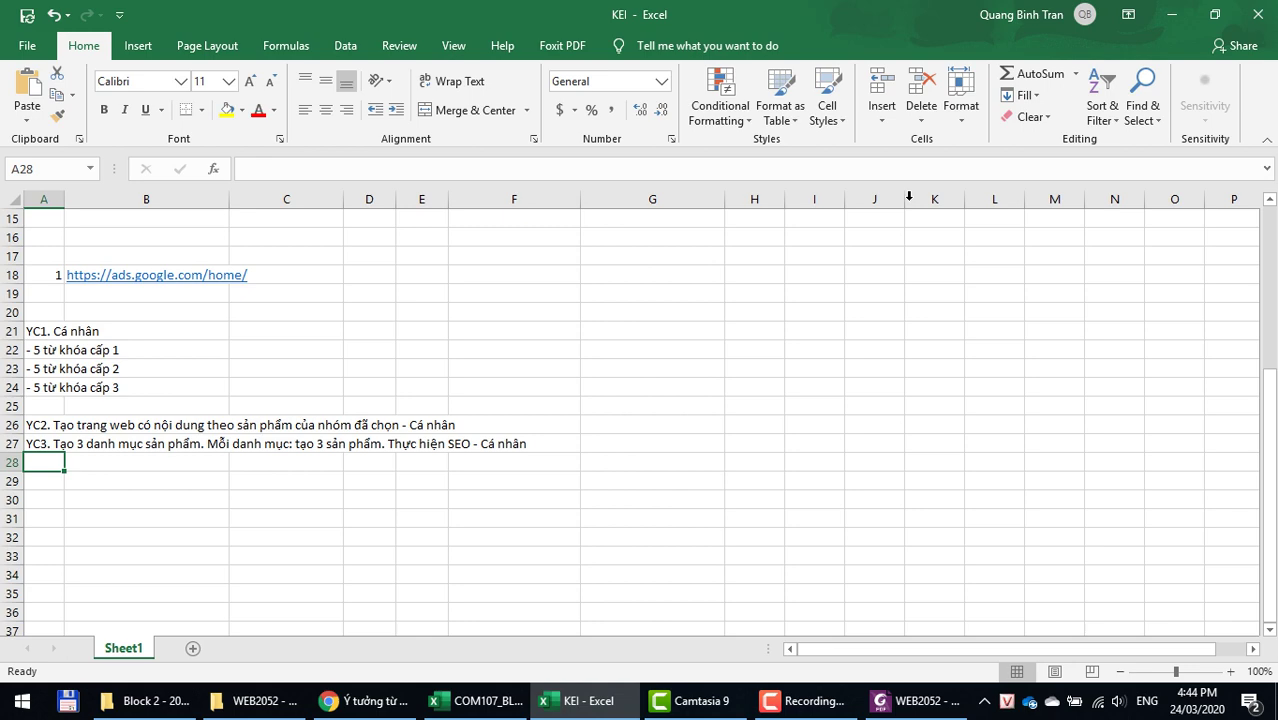
# Step: Select the keywordtoolaz.com domain in the Keyword Tool AZ tab's address bar
pyautogui.click(44, 282)
pyautogui.click(370, 701)
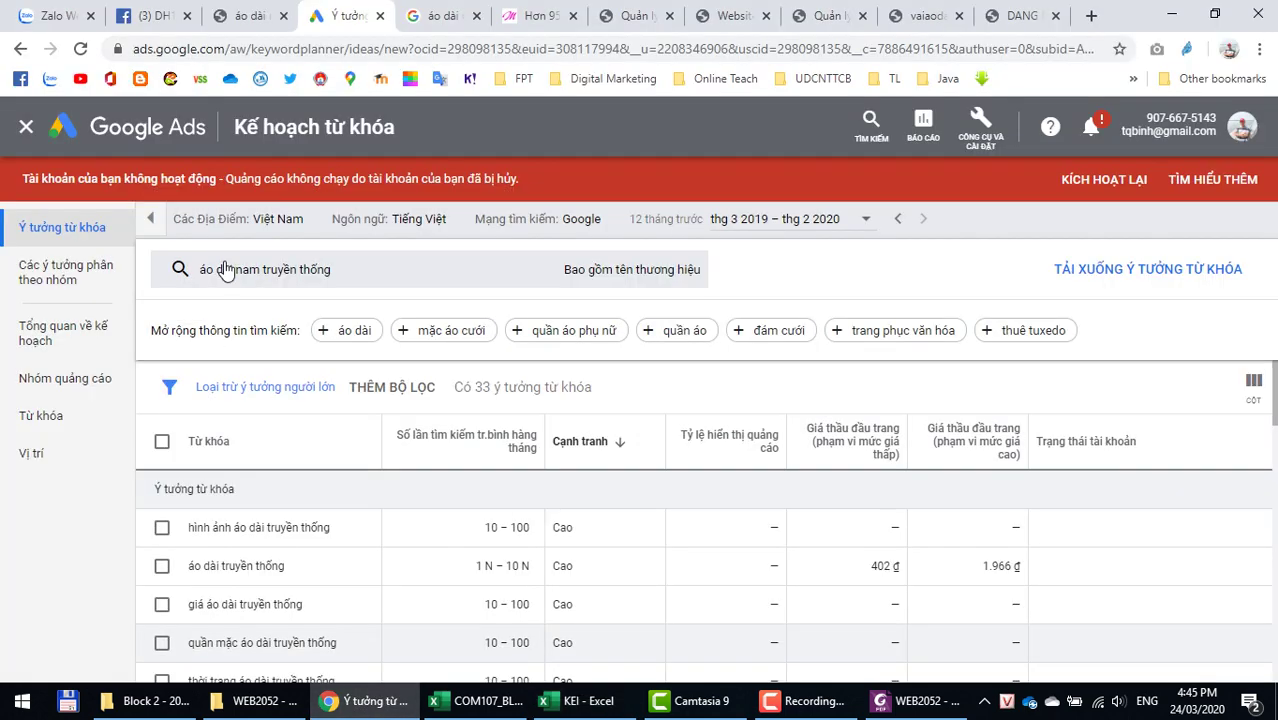
pyautogui.click(249, 18)
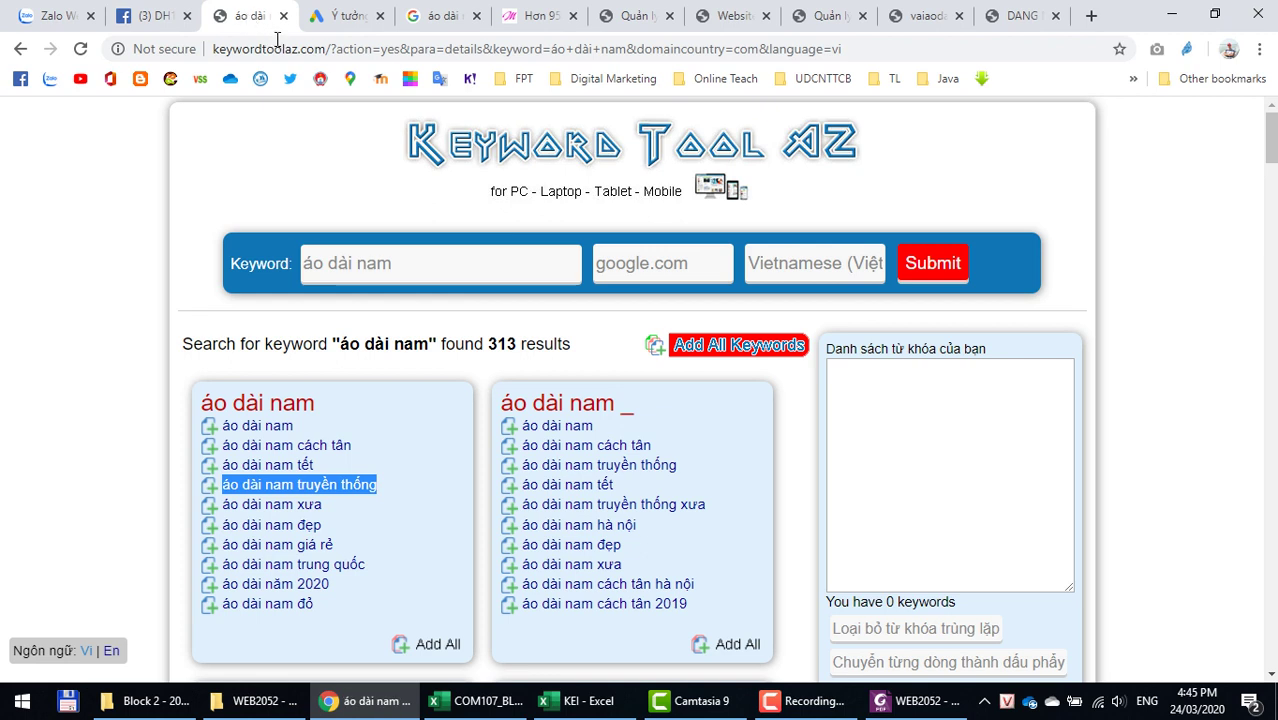
pyautogui.click(231, 50)
pyautogui.click(231, 50)
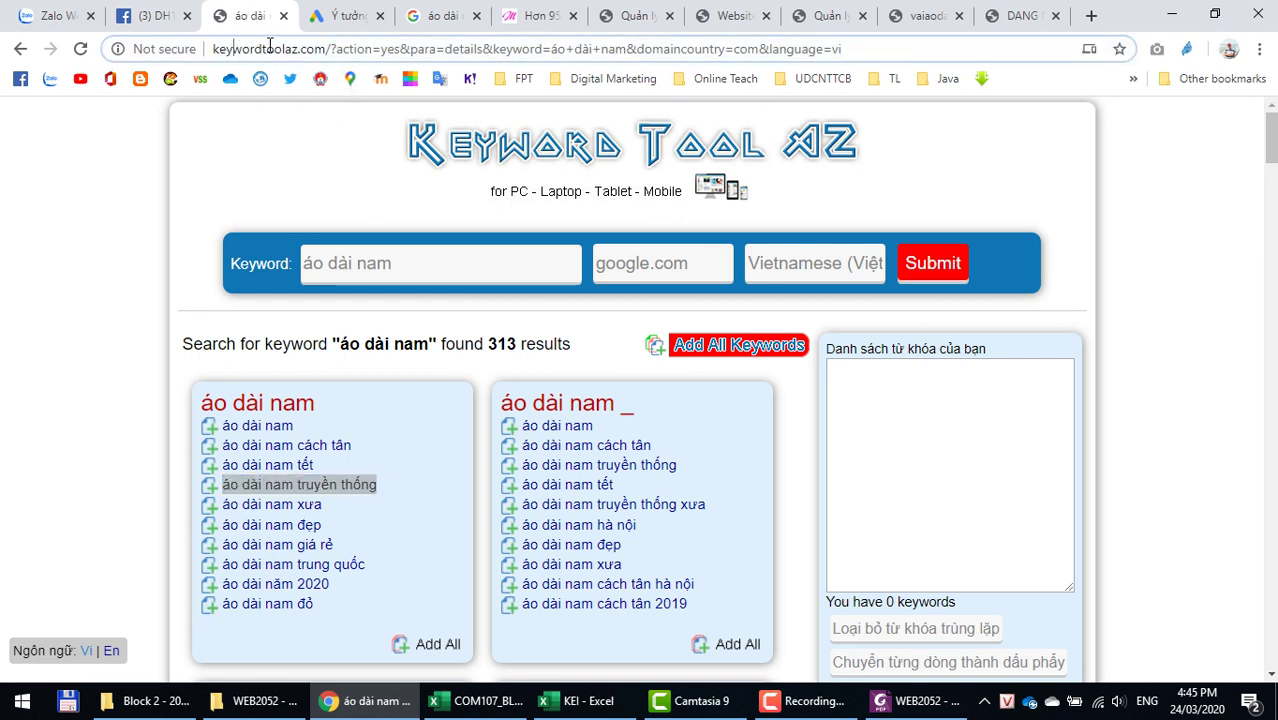
pyautogui.moveTo(213, 48); pyautogui.dragTo(326, 48)
pyautogui.hotkey('ctrl', 'c')
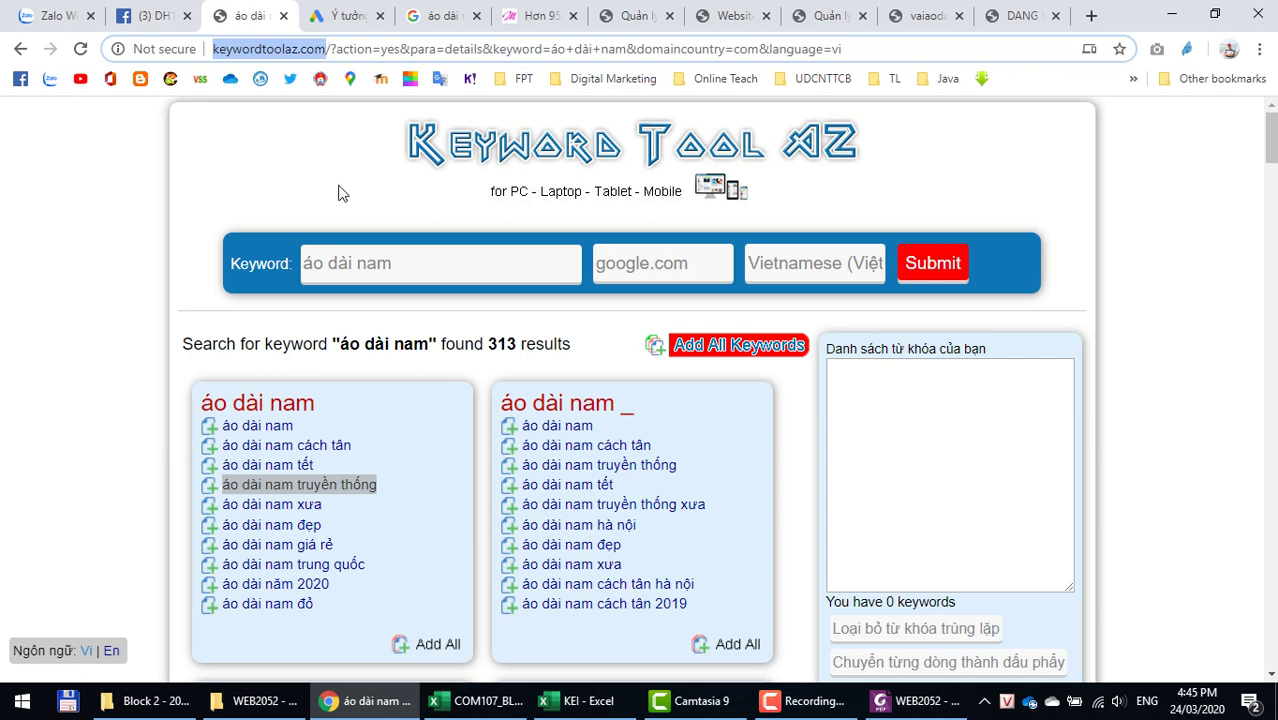
pyautogui.hotkey('alt', 'Tab')
pyautogui.click(57, 290)
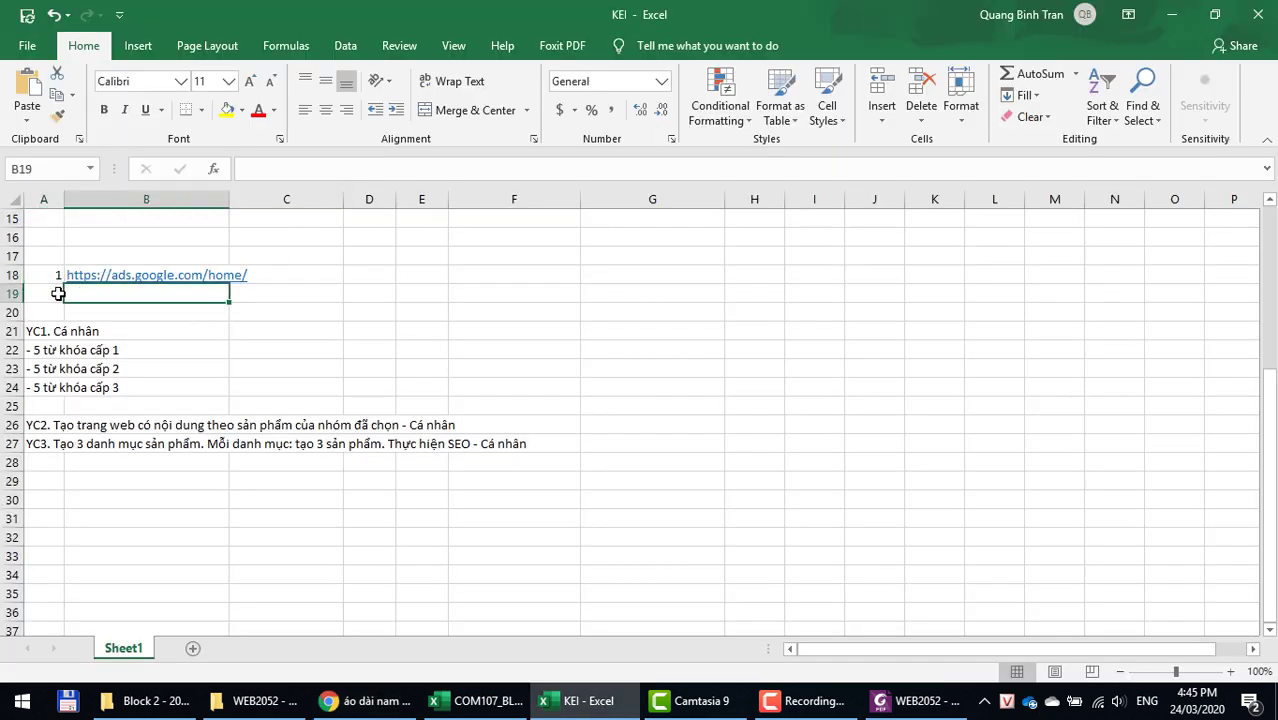
pyautogui.write('2')
pyautogui.click(129, 293)
pyautogui.hotkey('ctrl', 'v')
pyautogui.click(285, 291)
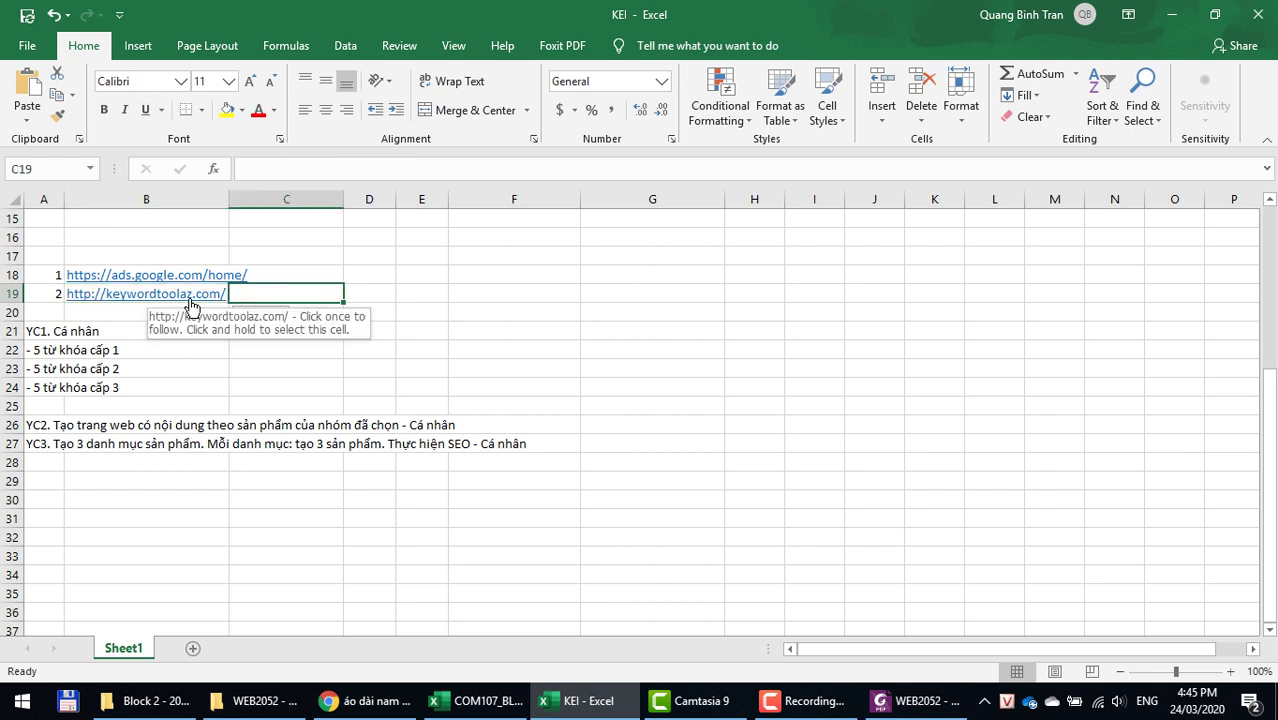
# Step: Insert a blank row 20 between the source links and YC1, then return to Chrome
pyautogui.click(45, 313)
pyautogui.rightClick(6, 313)
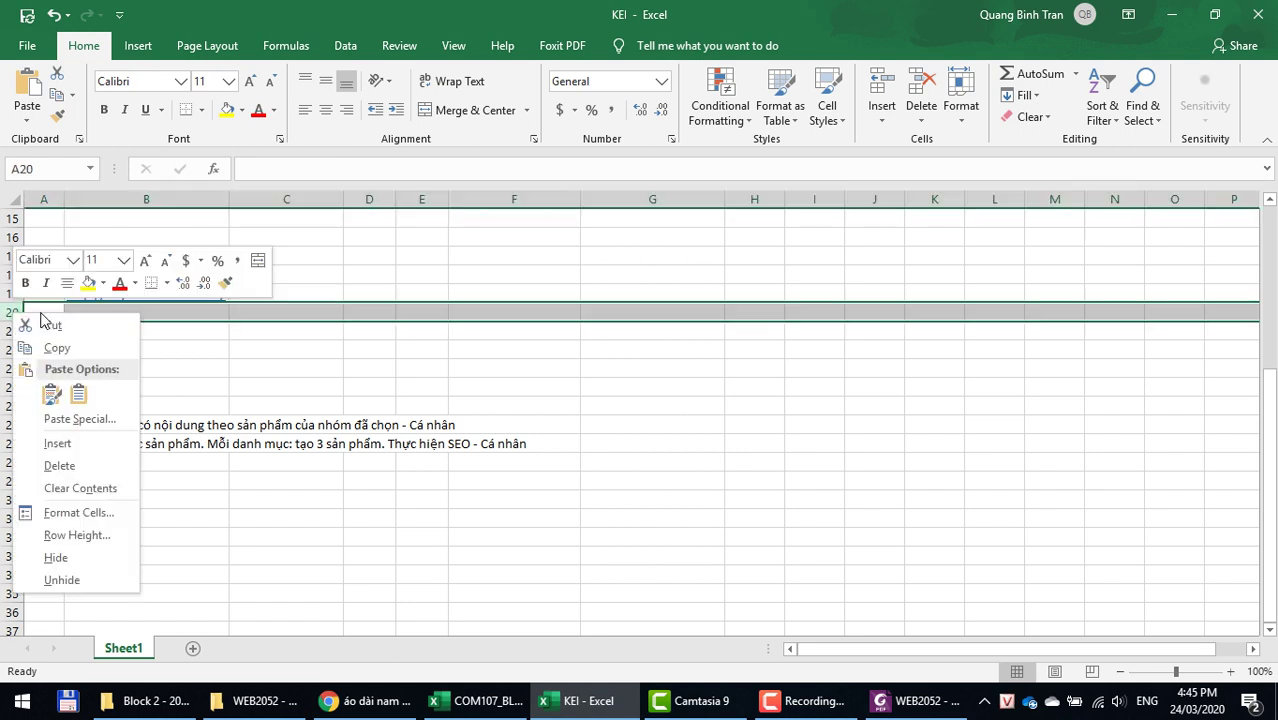
pyautogui.click(57, 443)
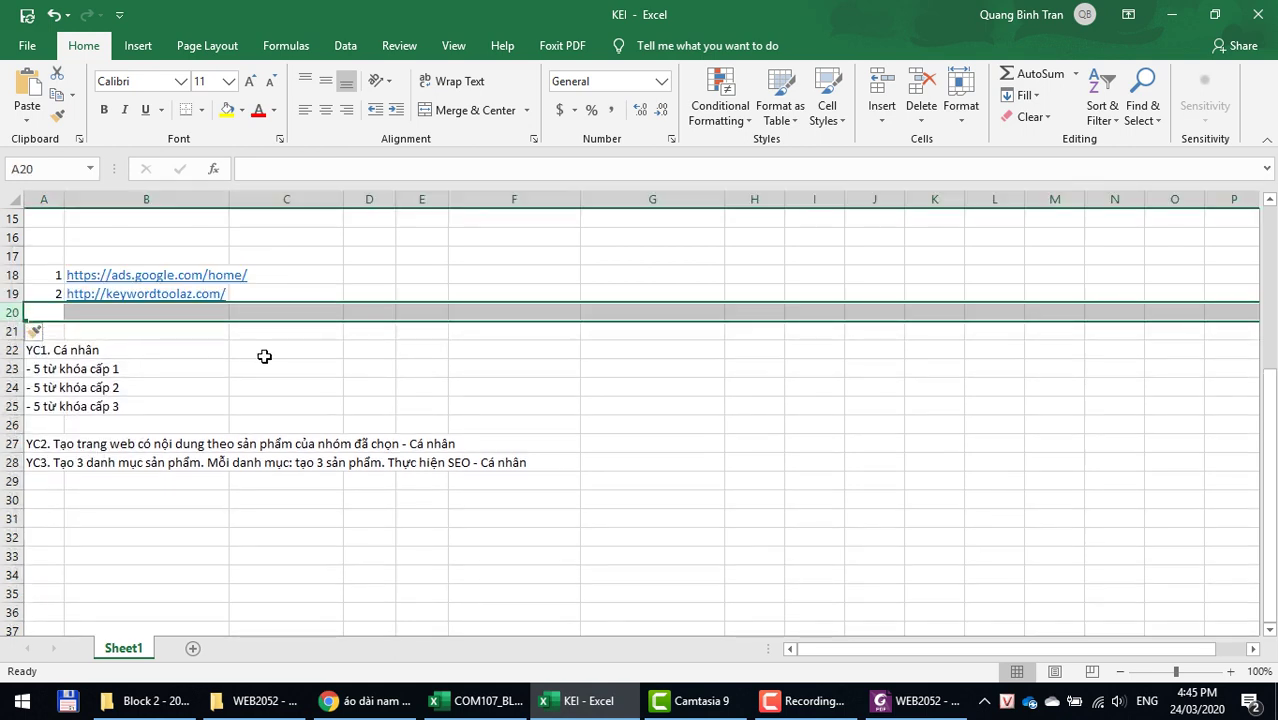
pyautogui.click(117, 330)
pyautogui.hotkey('alt', 'Tab')
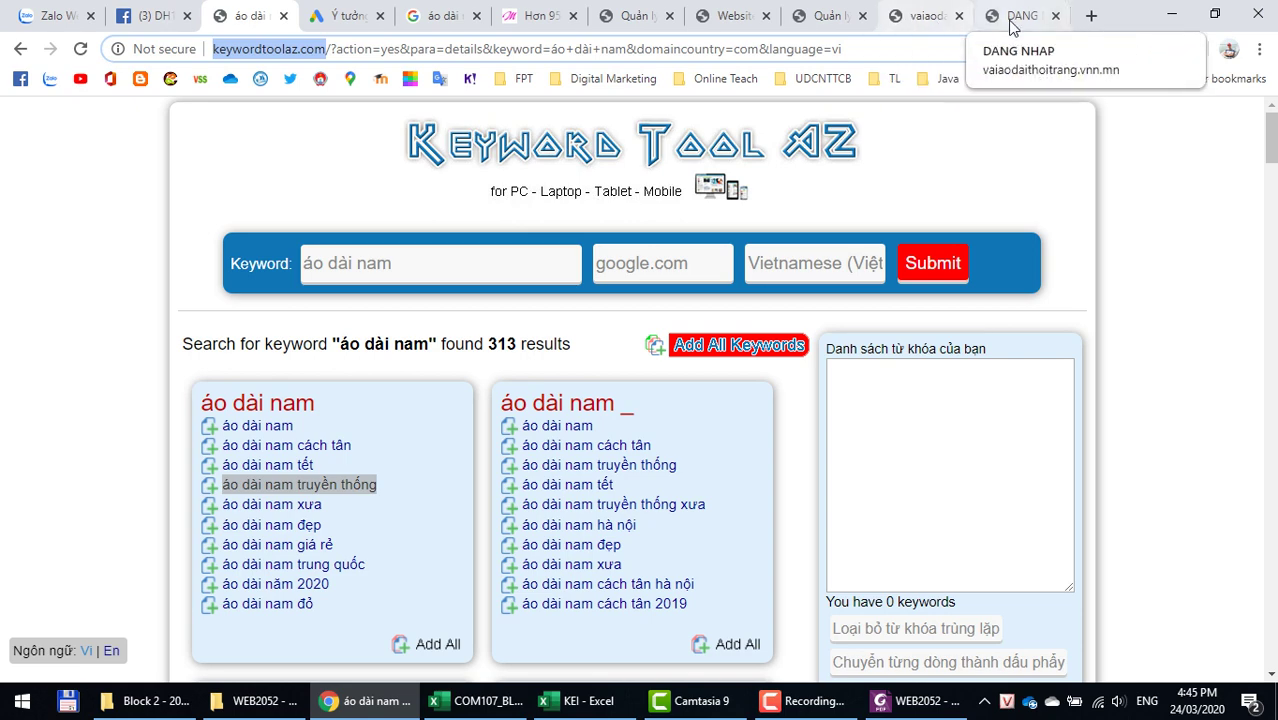
# Step: Close the extra DANG NHAP tab and open vaiaodaithoitrang.vnn.mn's admin login page from Quản lý website
pyautogui.click(1012, 24)
pyautogui.click(940, 20)
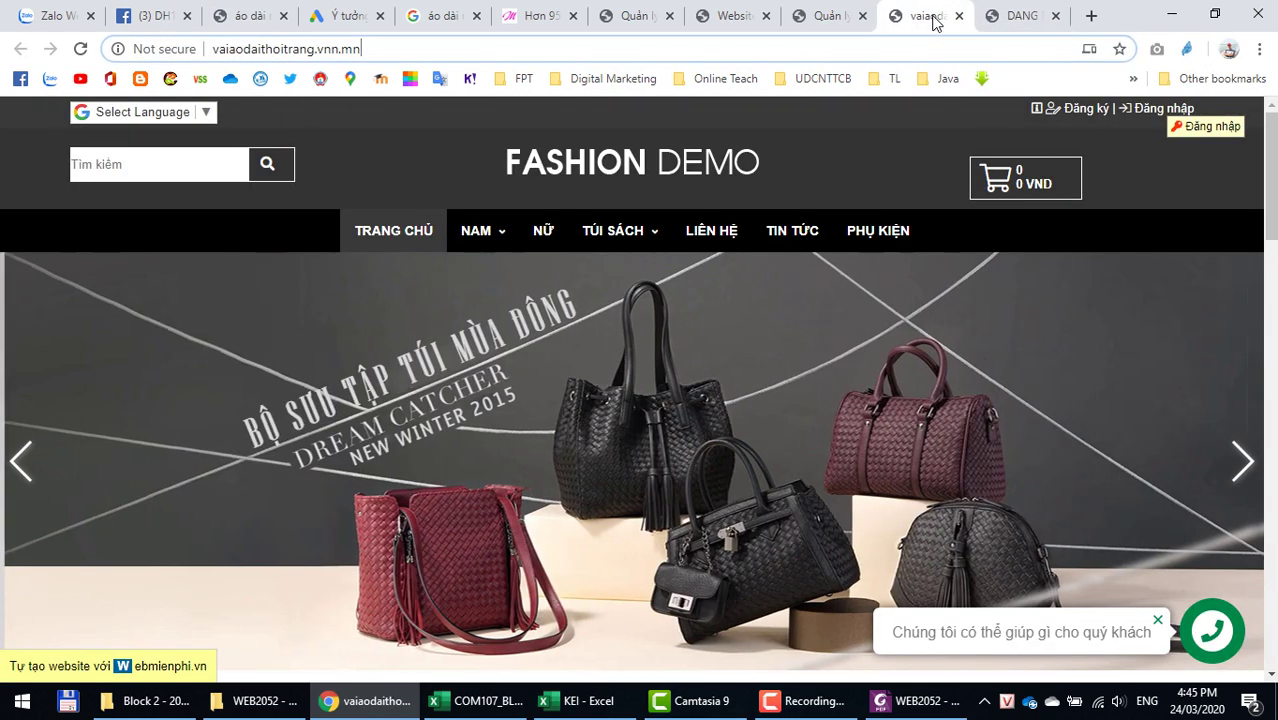
pyautogui.click(1055, 16)
pyautogui.click(897, 30)
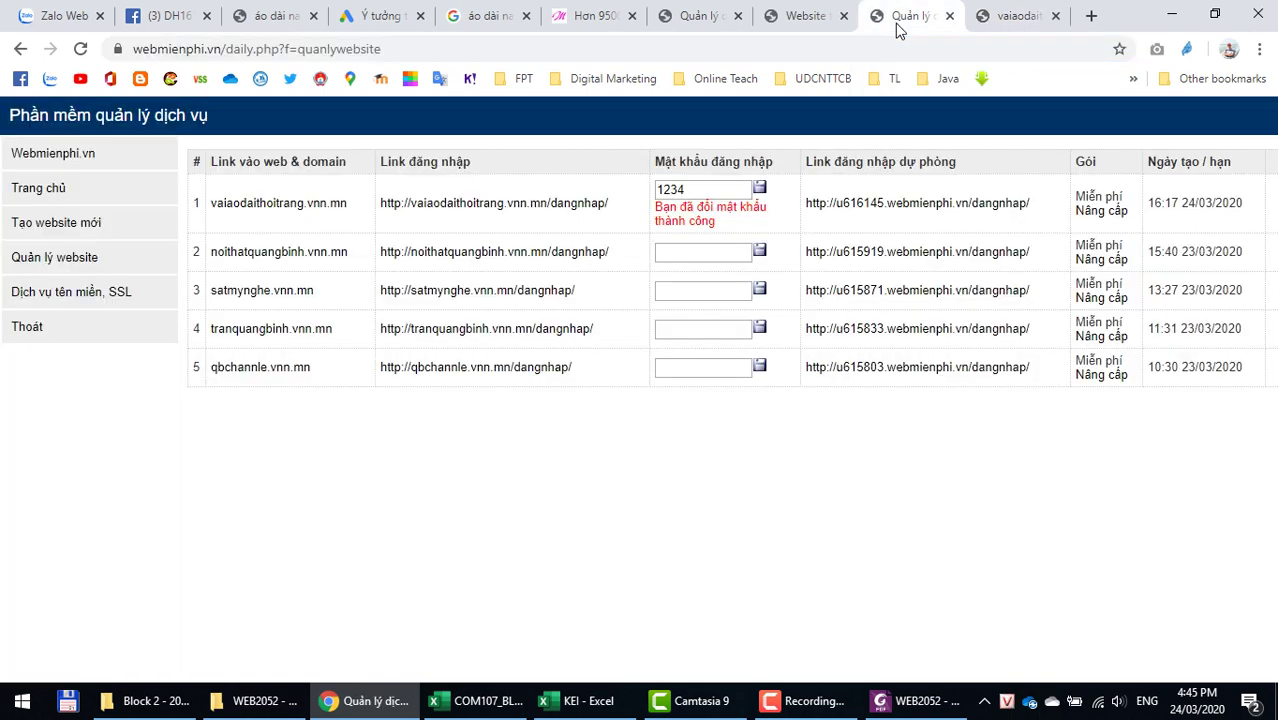
pyautogui.click(450, 215)
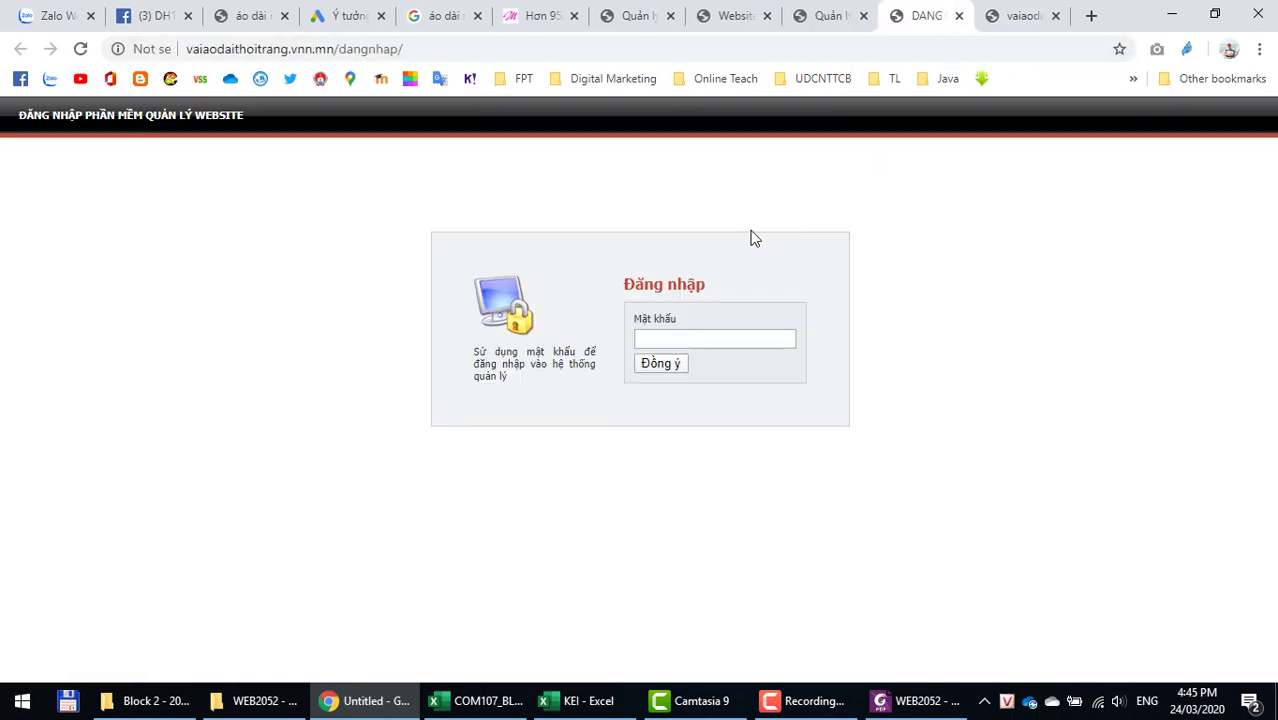
pyautogui.click(676, 337)
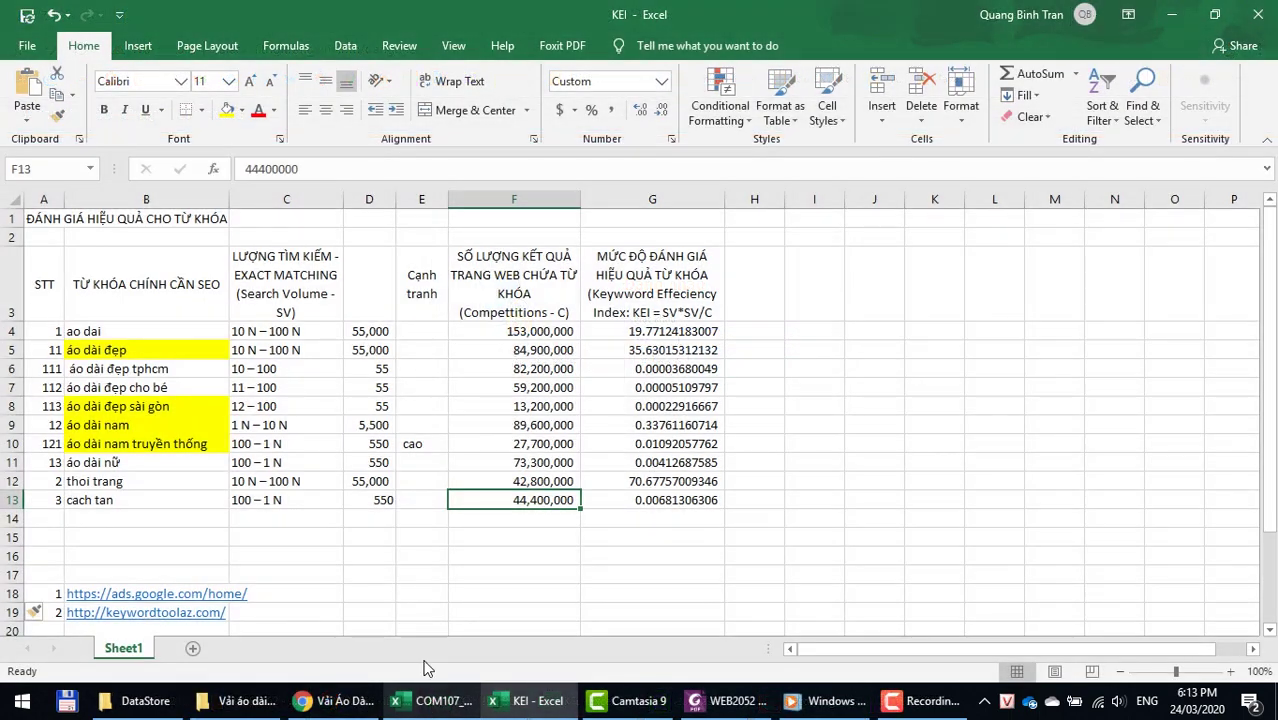
# Step: Check the 'áo dài đẹp cho bé' keyword in the KEI table, then bring up Chrome's Vải Áo Dài Cặp Đôi page
pyautogui.click(340, 516)
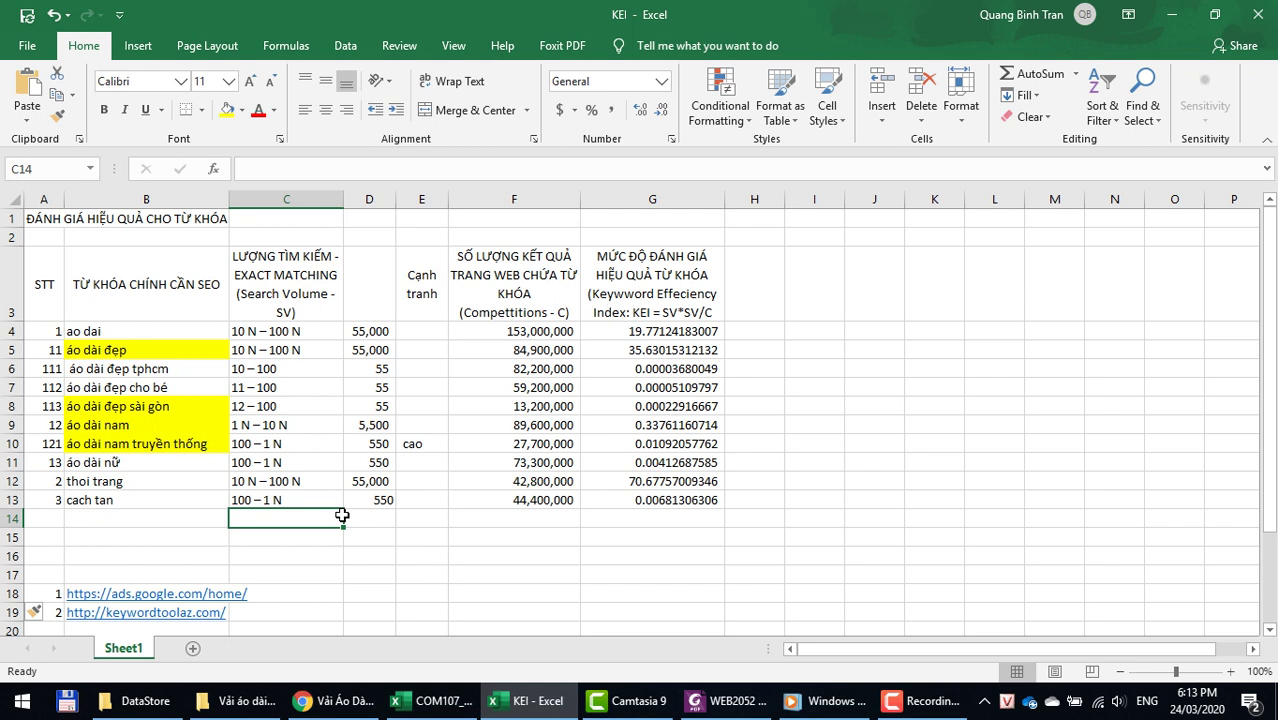
pyautogui.click(106, 388)
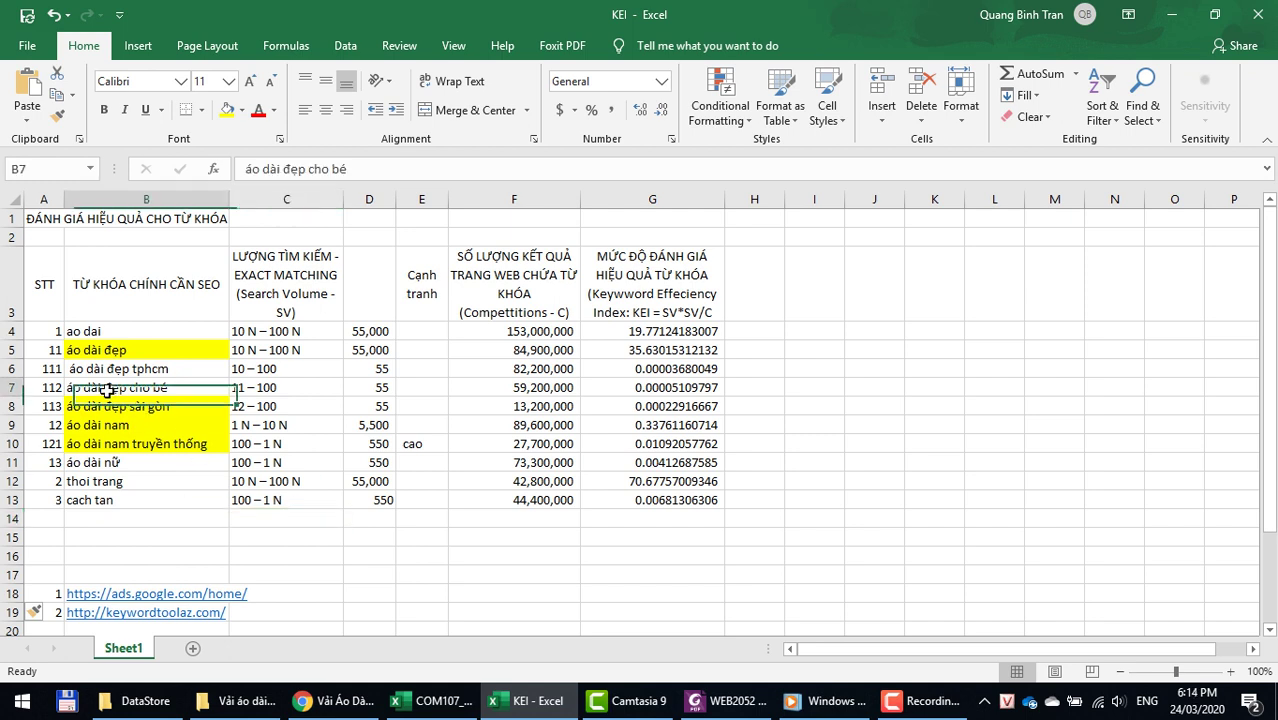
pyautogui.click(330, 703)
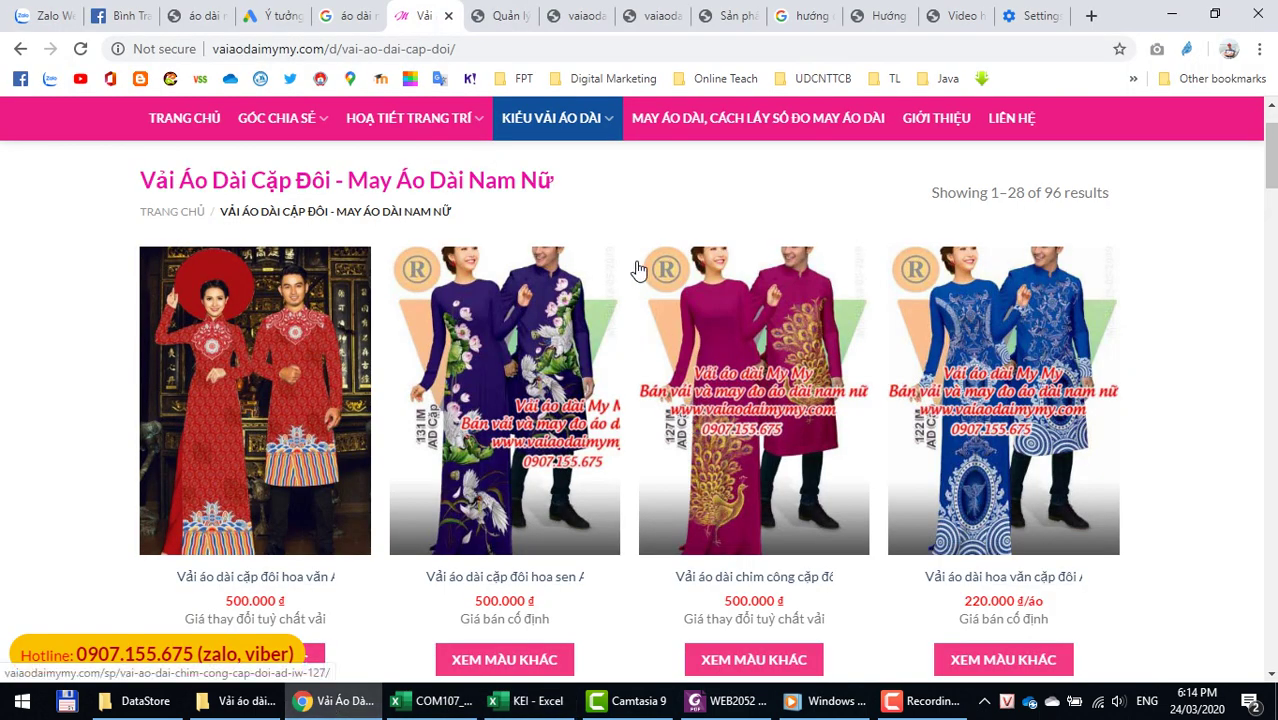
# Step: Open the 500.000 đ 'Vải áo dài rồng phụng AD IW 108' product from the Vải Áo Dài Cặp Đôi category
pyautogui.moveTo(620, 128)
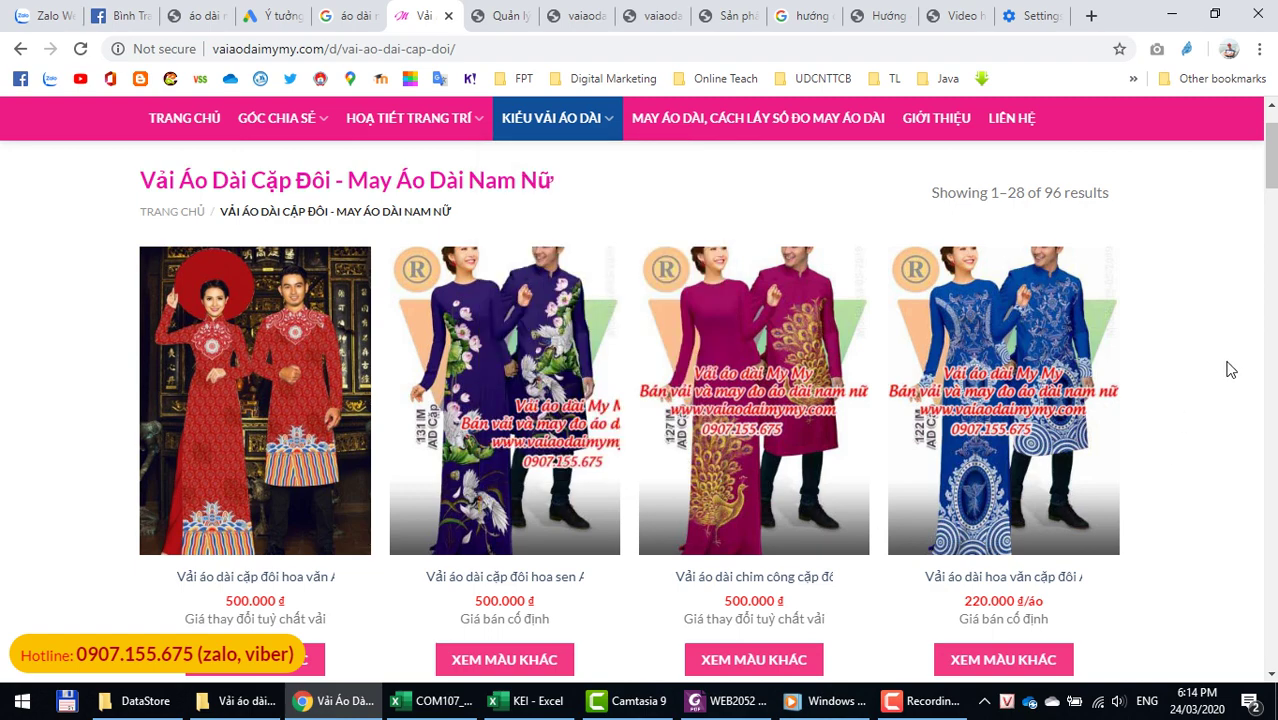
pyautogui.scroll(-5, 1225, 372)
pyautogui.scroll(-1, 1220, 376)
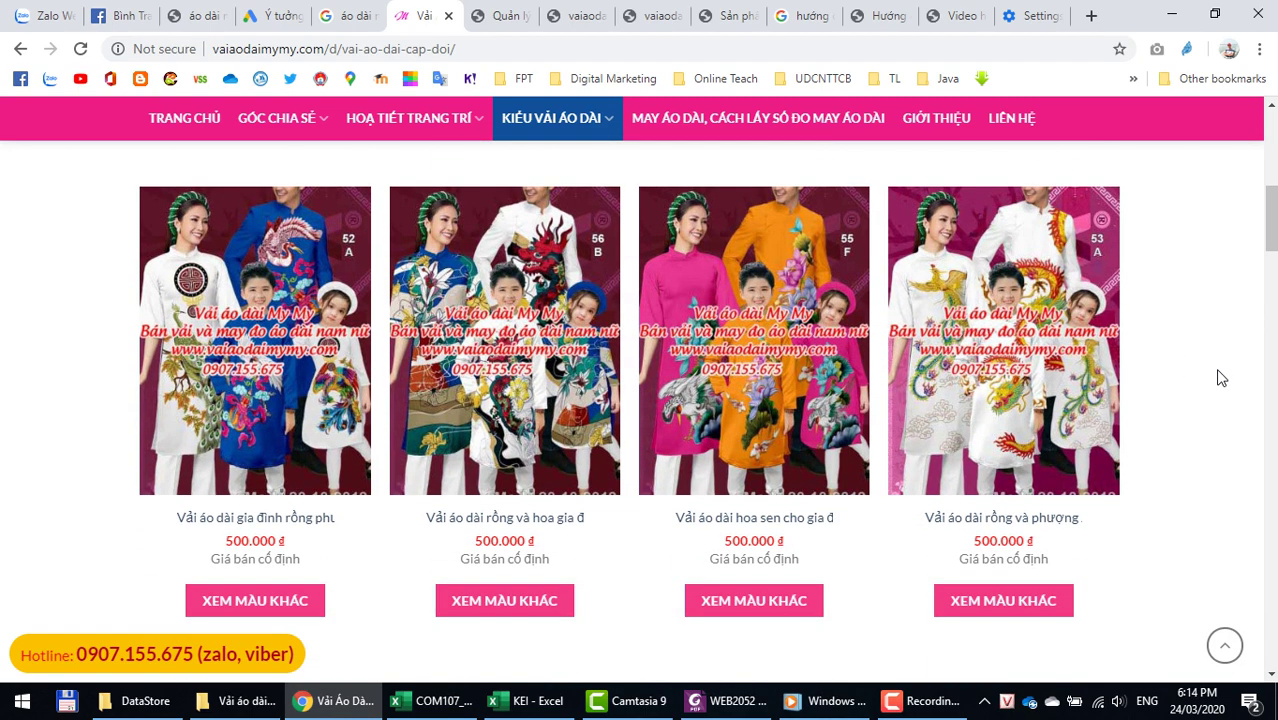
pyautogui.scroll(-5, 877, 454)
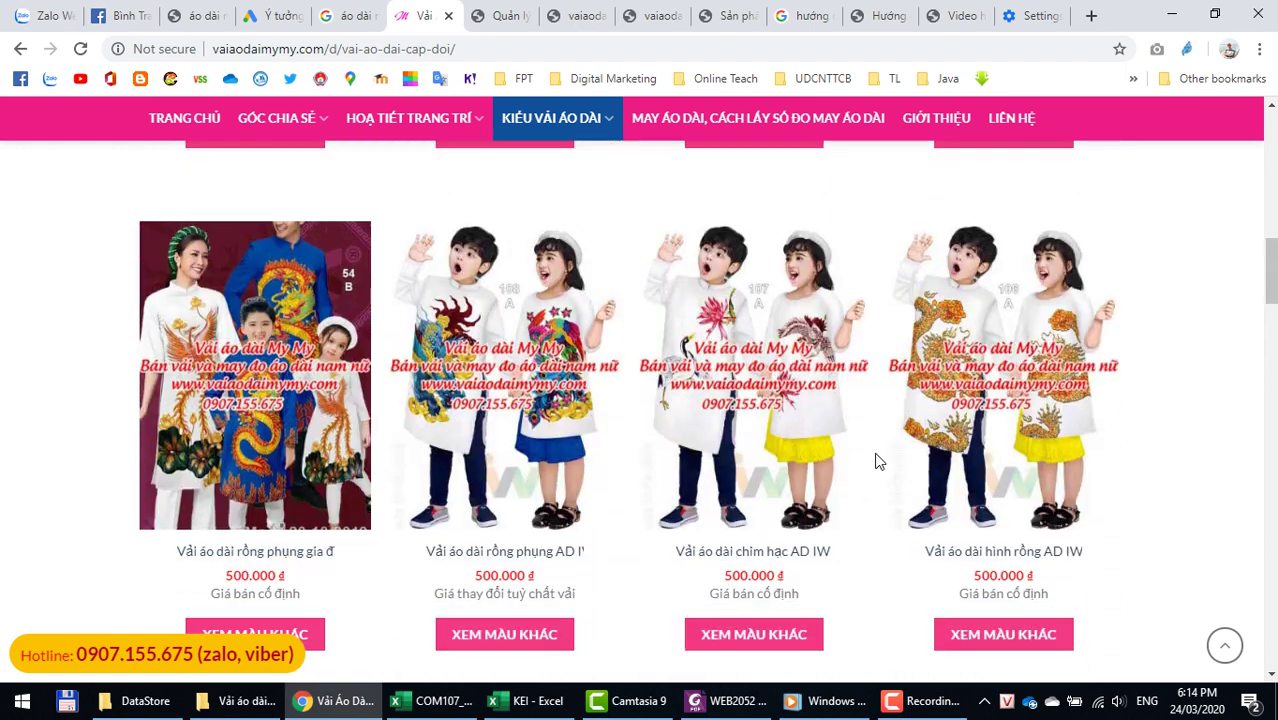
pyautogui.click(476, 431)
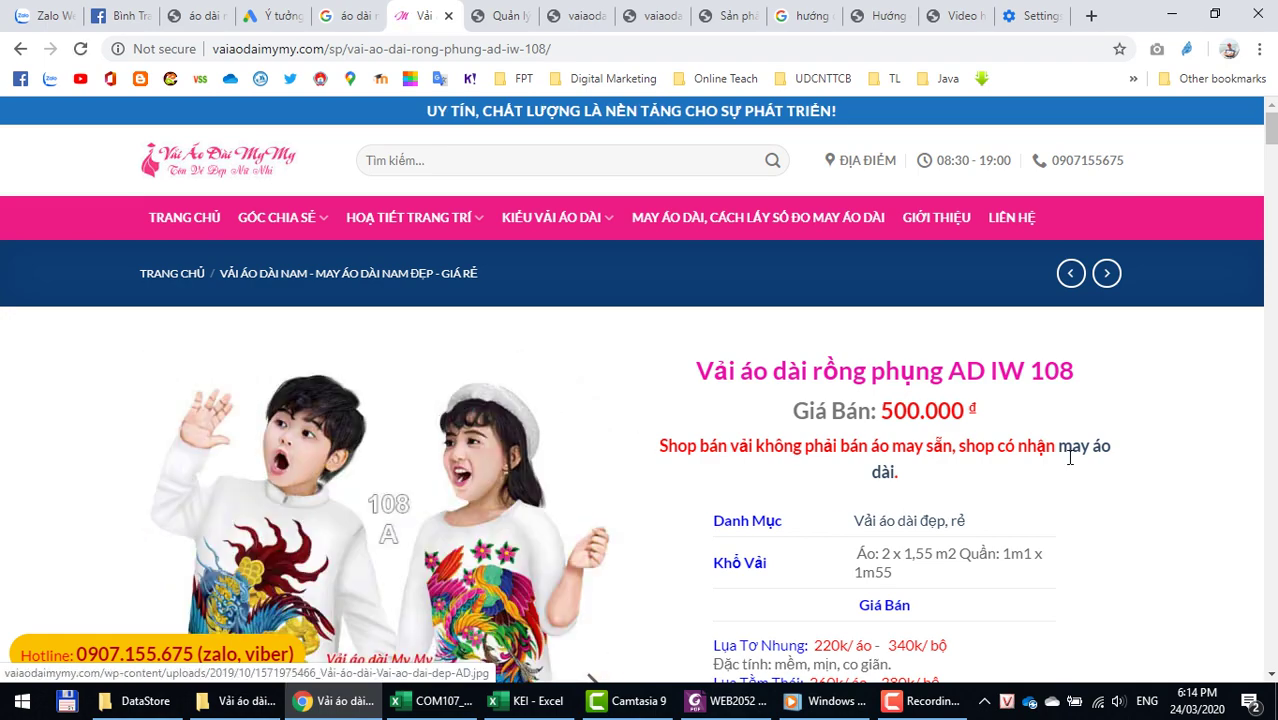
pyautogui.scroll(-3, 1035, 455)
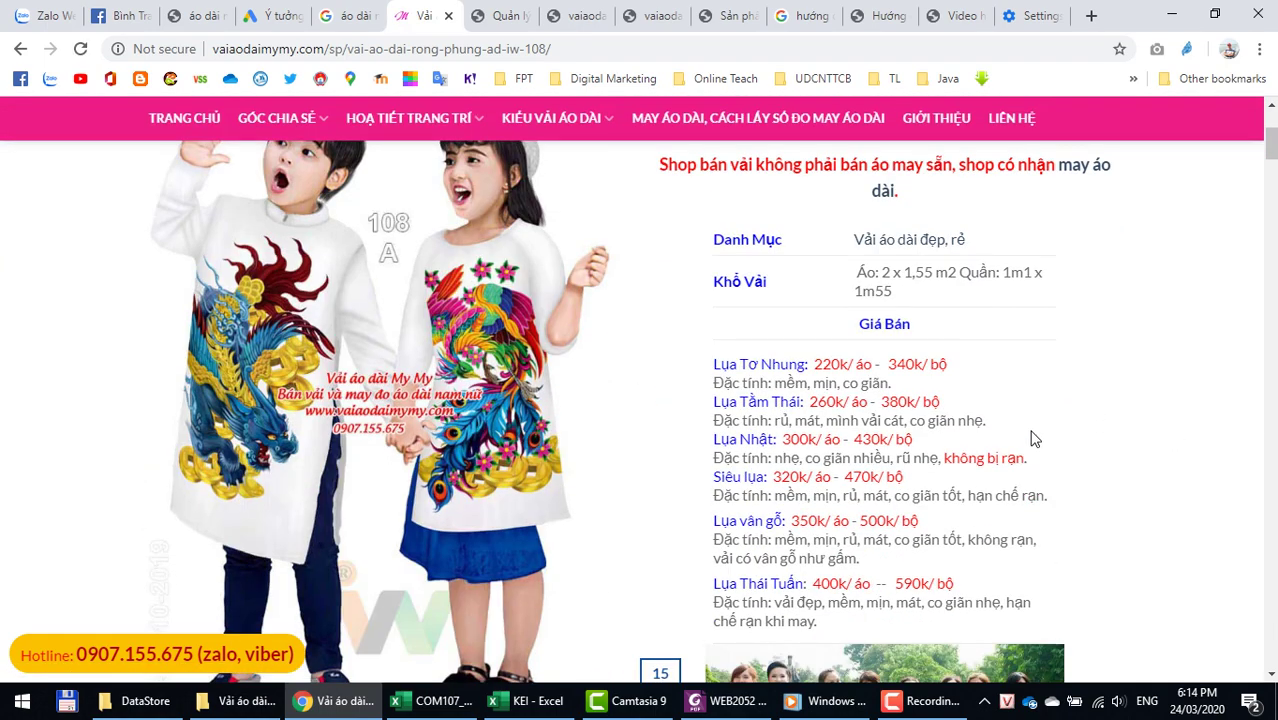
pyautogui.scroll(1, 1030, 440)
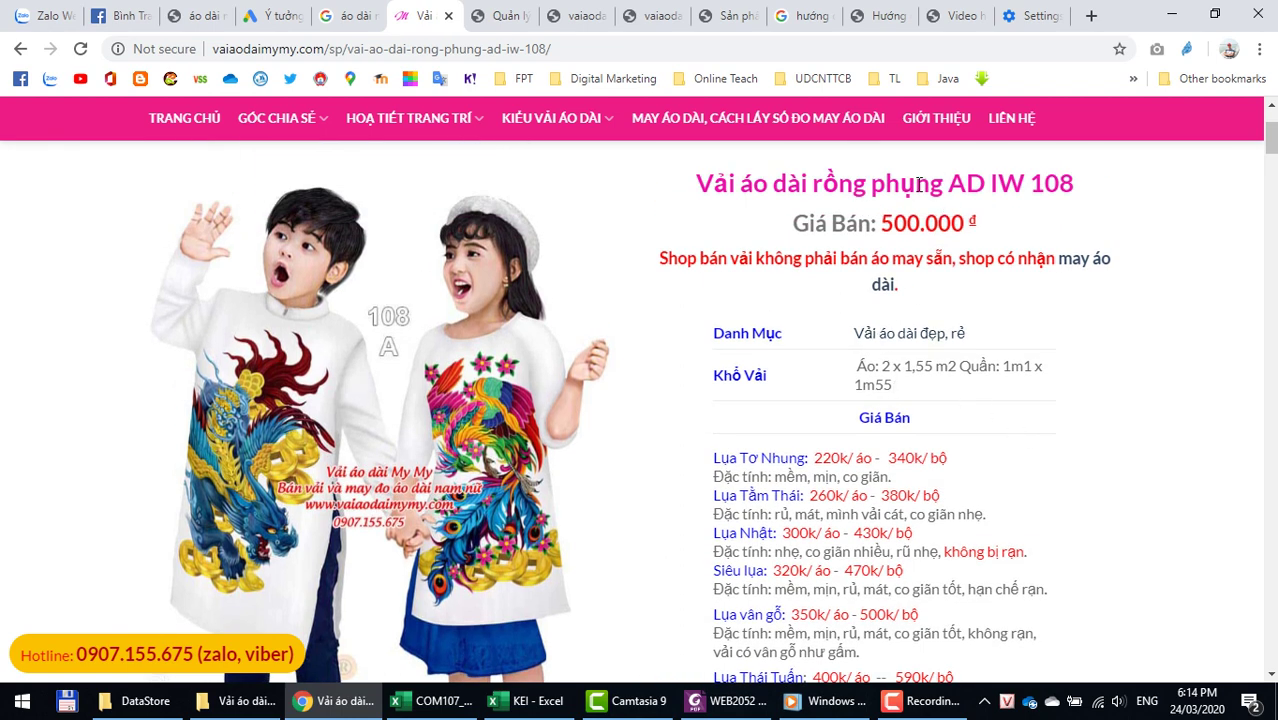
pyautogui.hotkey('alt', 'Tab')
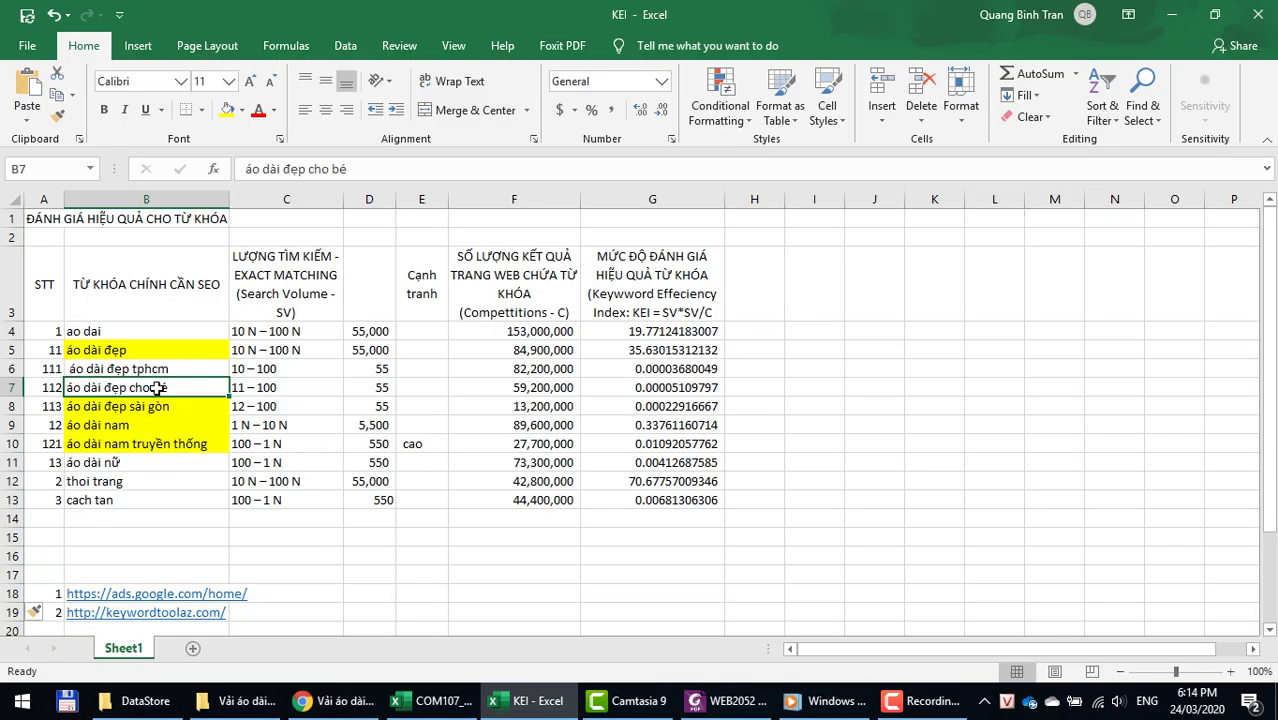
pyautogui.hotkey('alt', 'Tab')
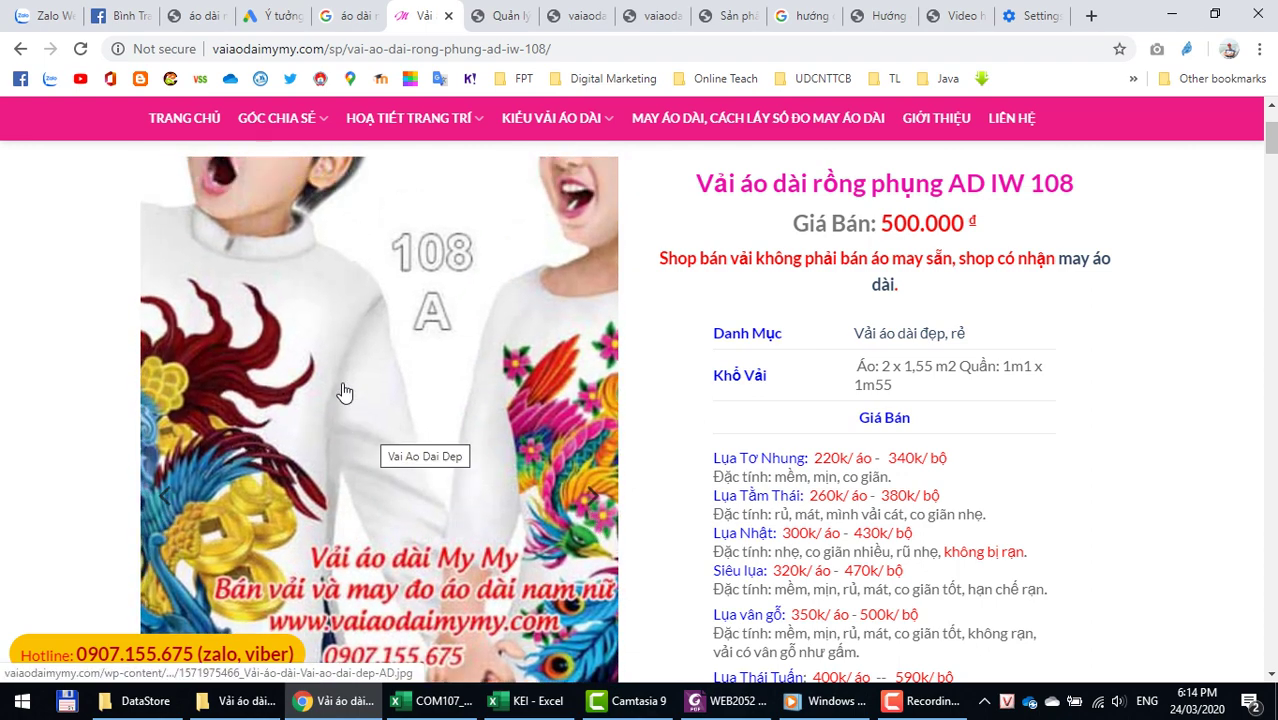
# Step: Enlarge the first AD IW 108 product photo and start saving it with Save image as
pyautogui.click(343, 389)
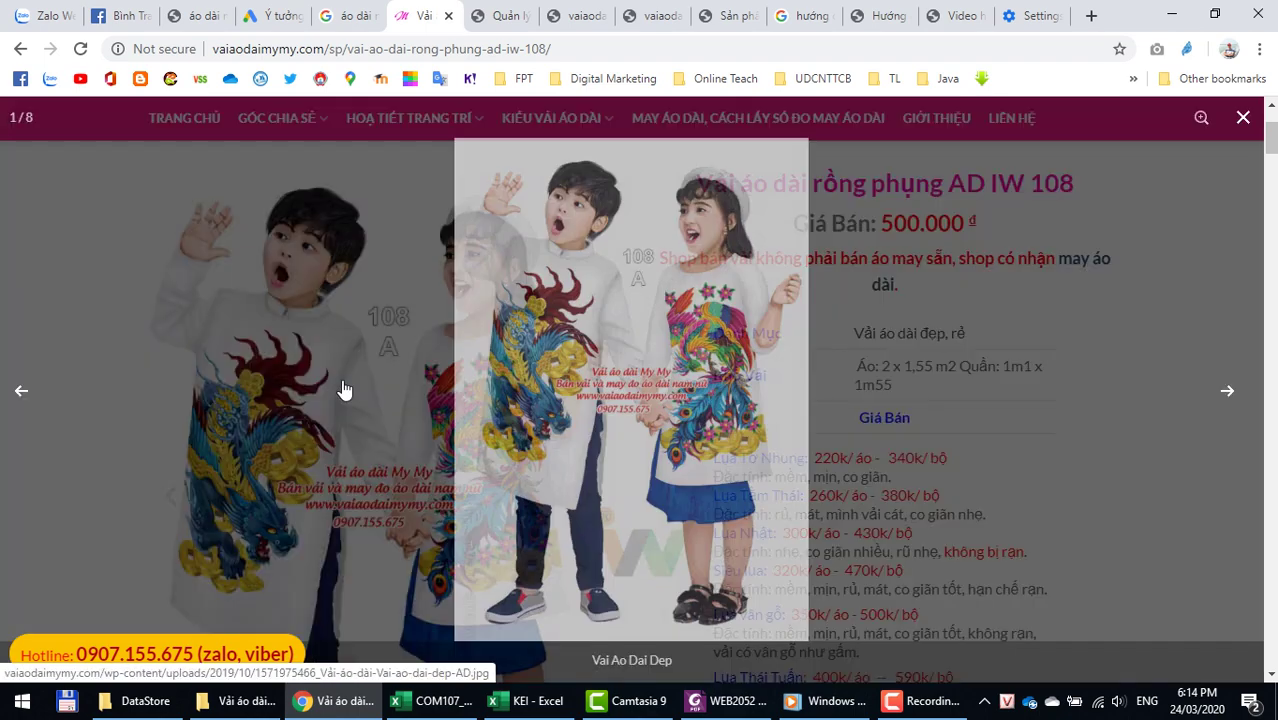
pyautogui.rightClick(531, 364)
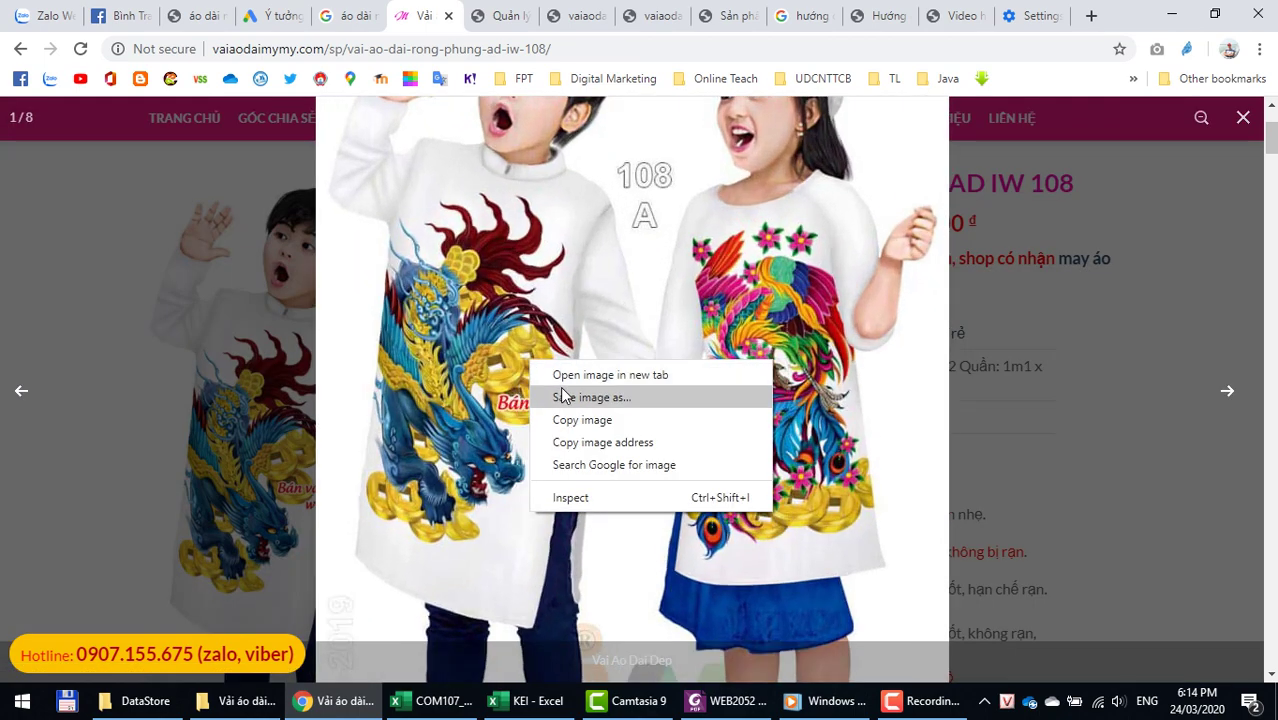
pyautogui.click(560, 397)
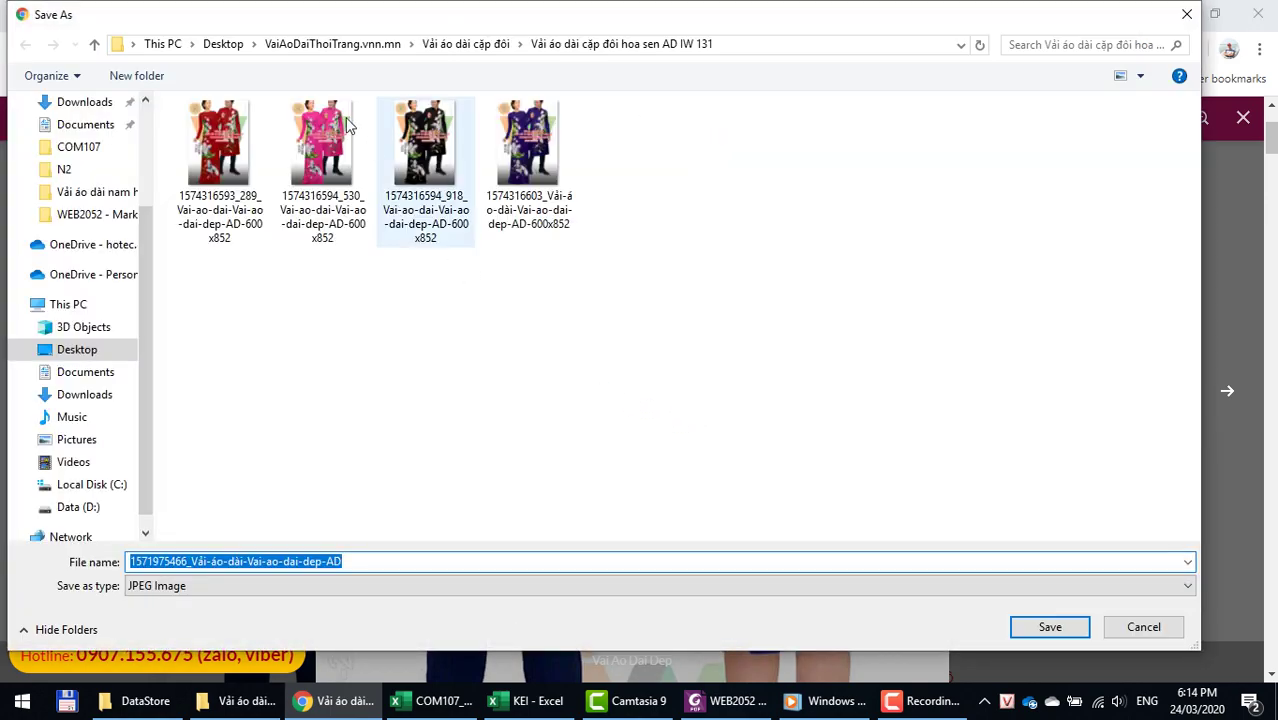
# Step: Create an Ao Dai Cho Be folder under VaiAoDaiThoiTrang.vnn.mn and save the photo there
pyautogui.click(337, 46)
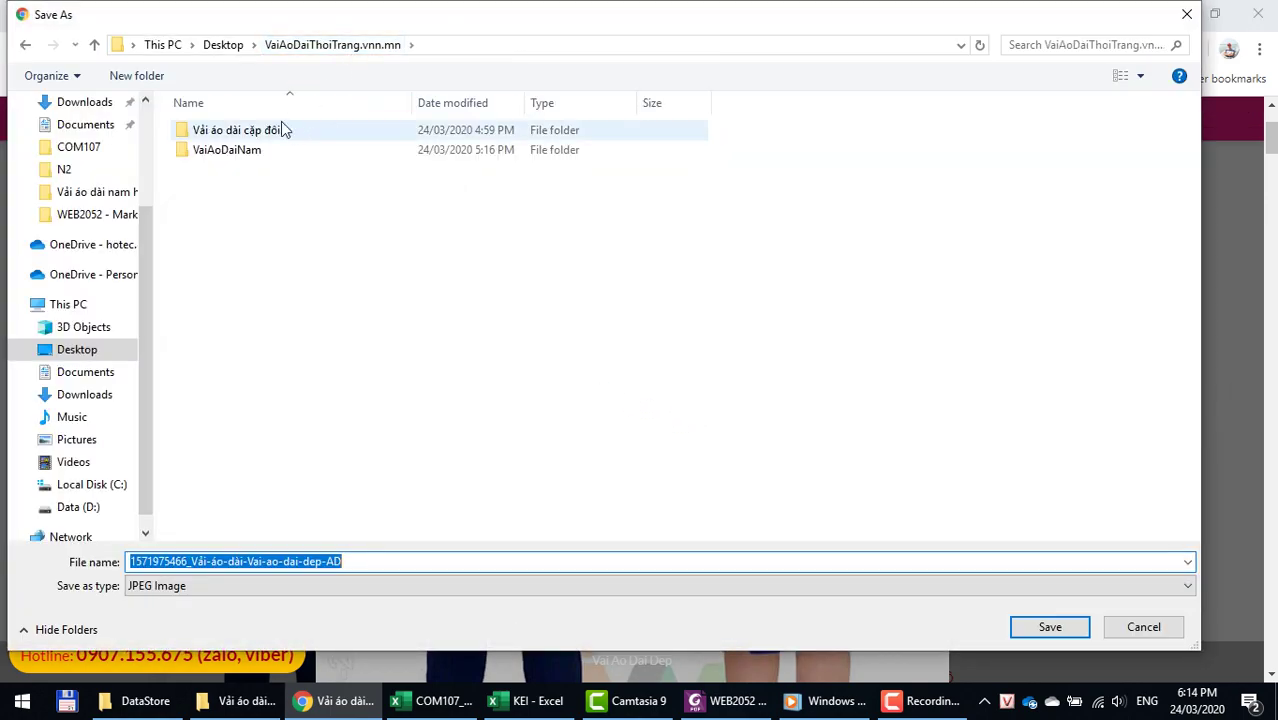
pyautogui.click(164, 76)
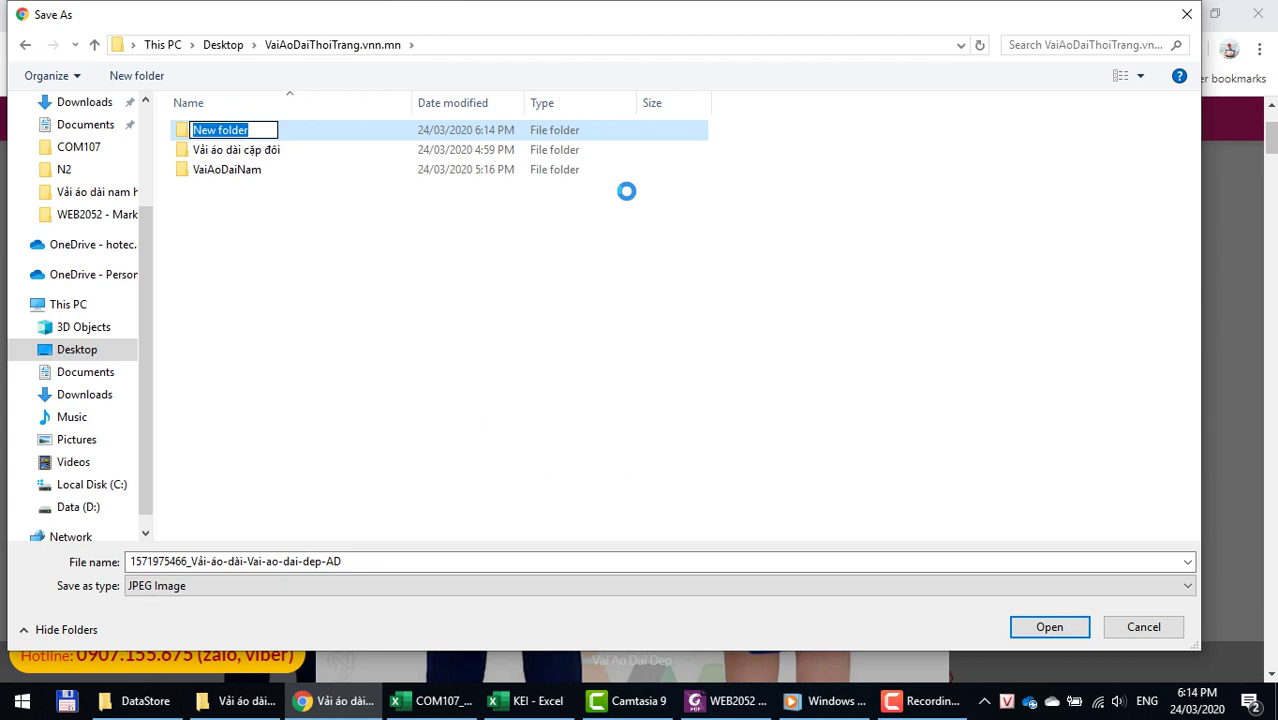
pyautogui.write('Aio ')
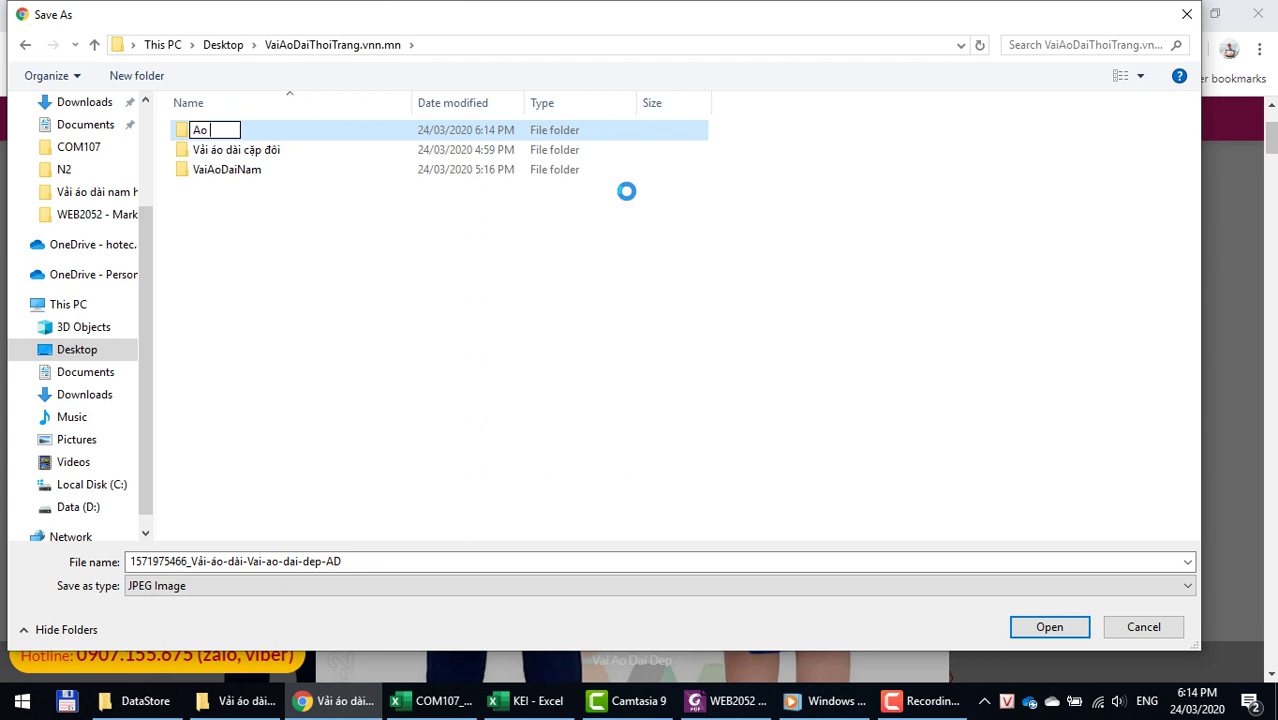
pyautogui.write('Dai Cho ')
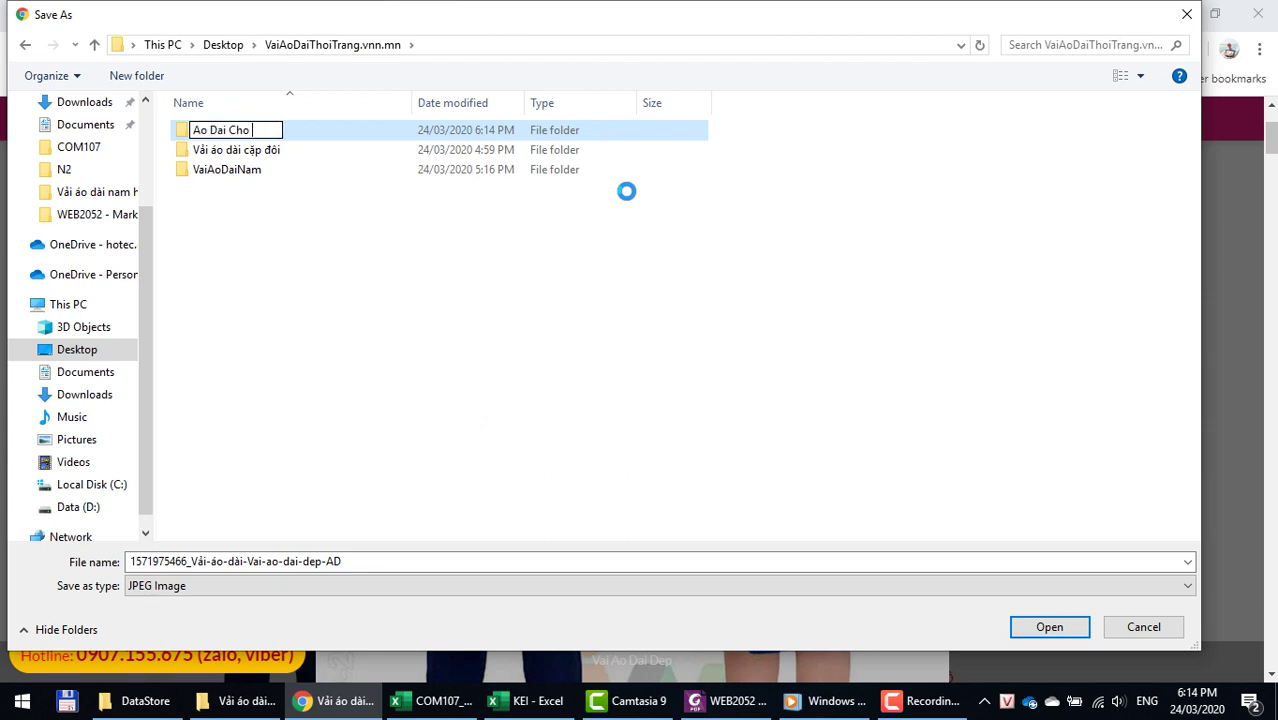
pyautogui.write('Be')
pyautogui.press('Return')
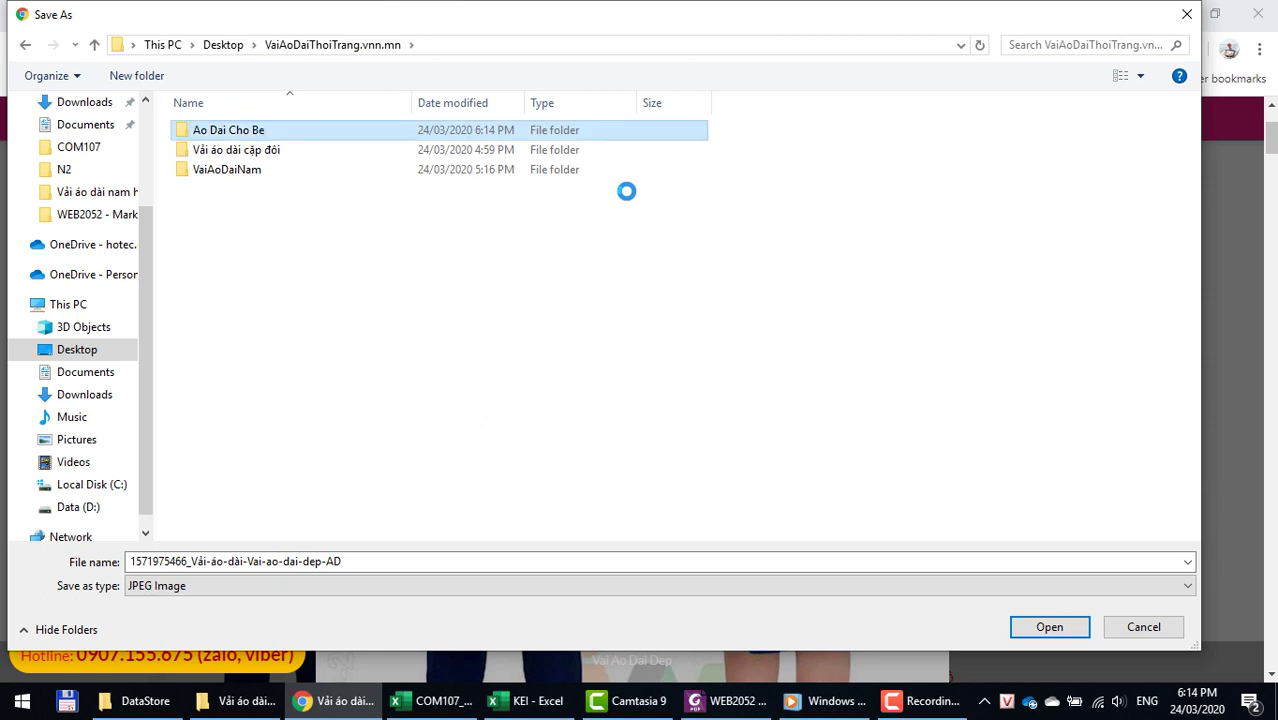
pyautogui.press('Return')
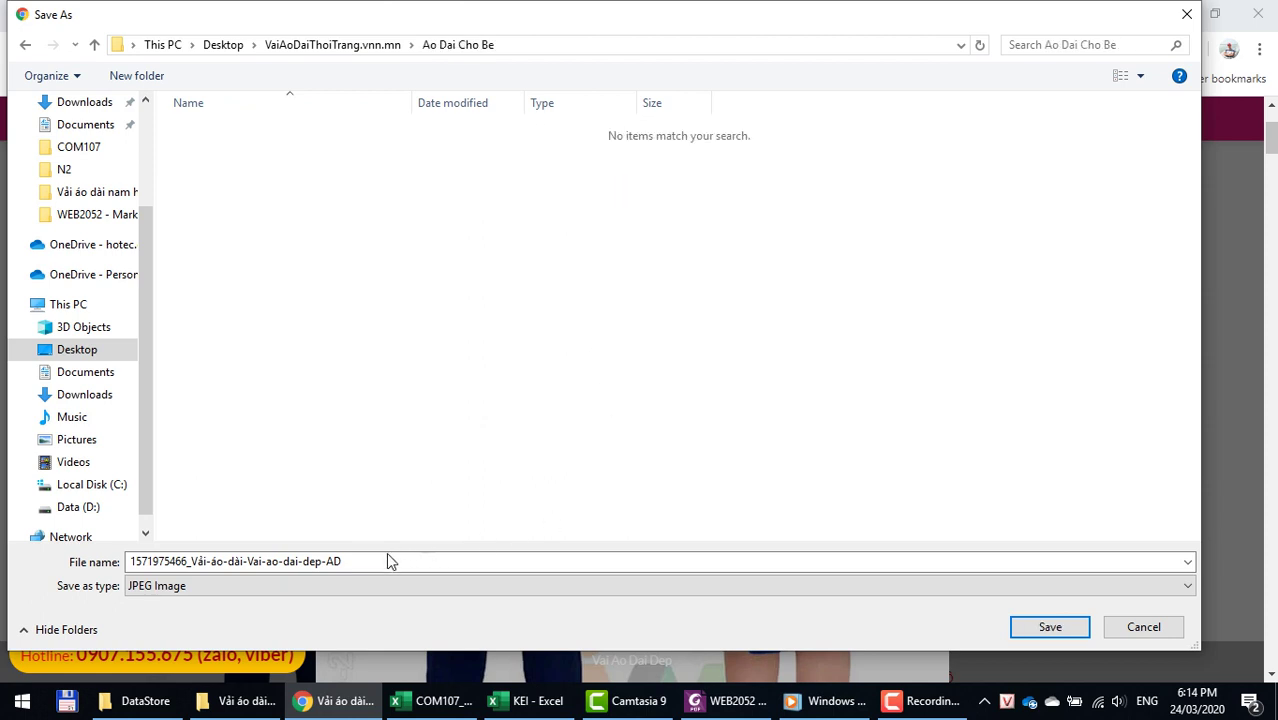
pyautogui.click(388, 560)
pyautogui.click(189, 562)
pyautogui.moveTo(189, 562); pyautogui.dragTo(4, 557)
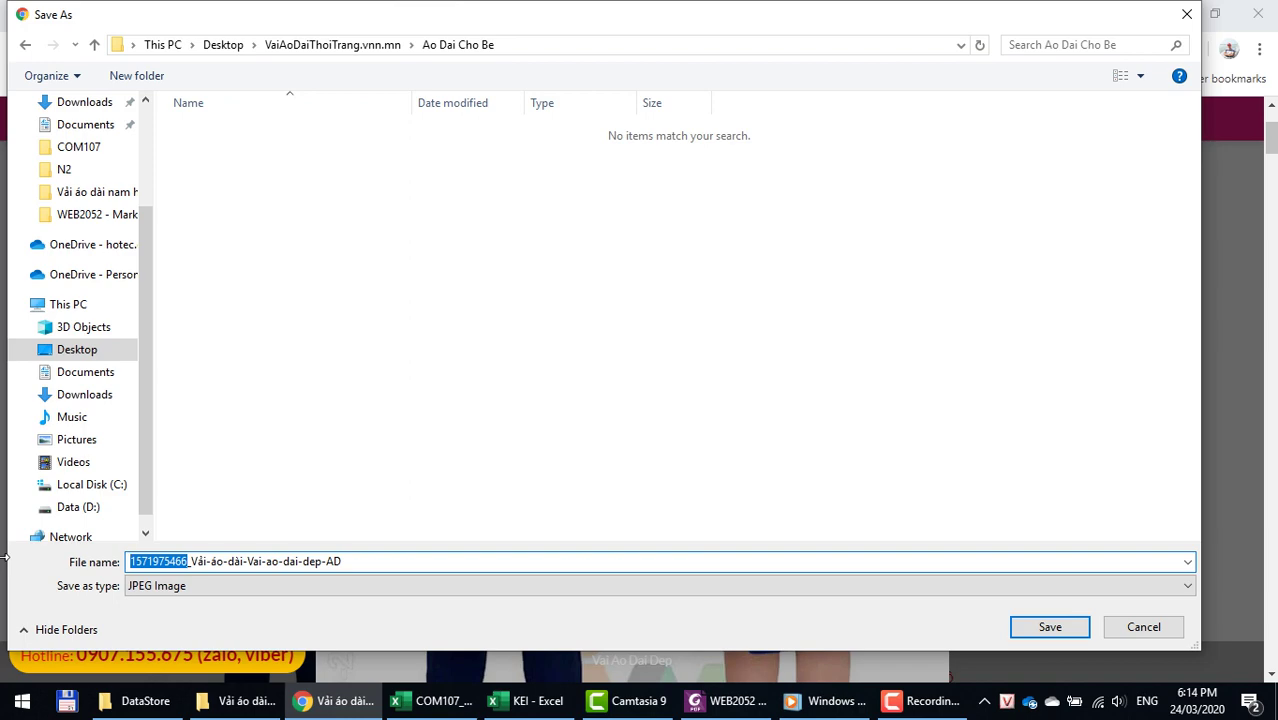
pyautogui.click(1058, 631)
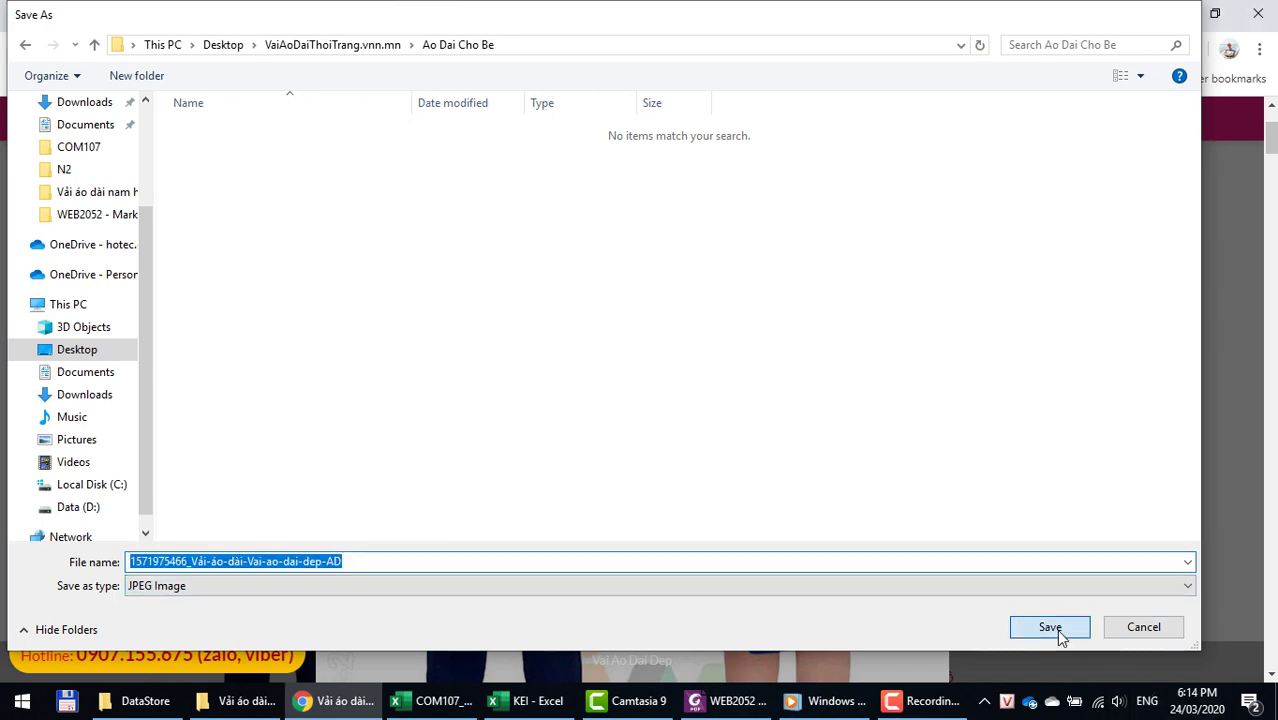
# Step: Advance to the blue AD IW 108 photo and save it into Ao Dai Cho Be
pyautogui.click(1230, 368)
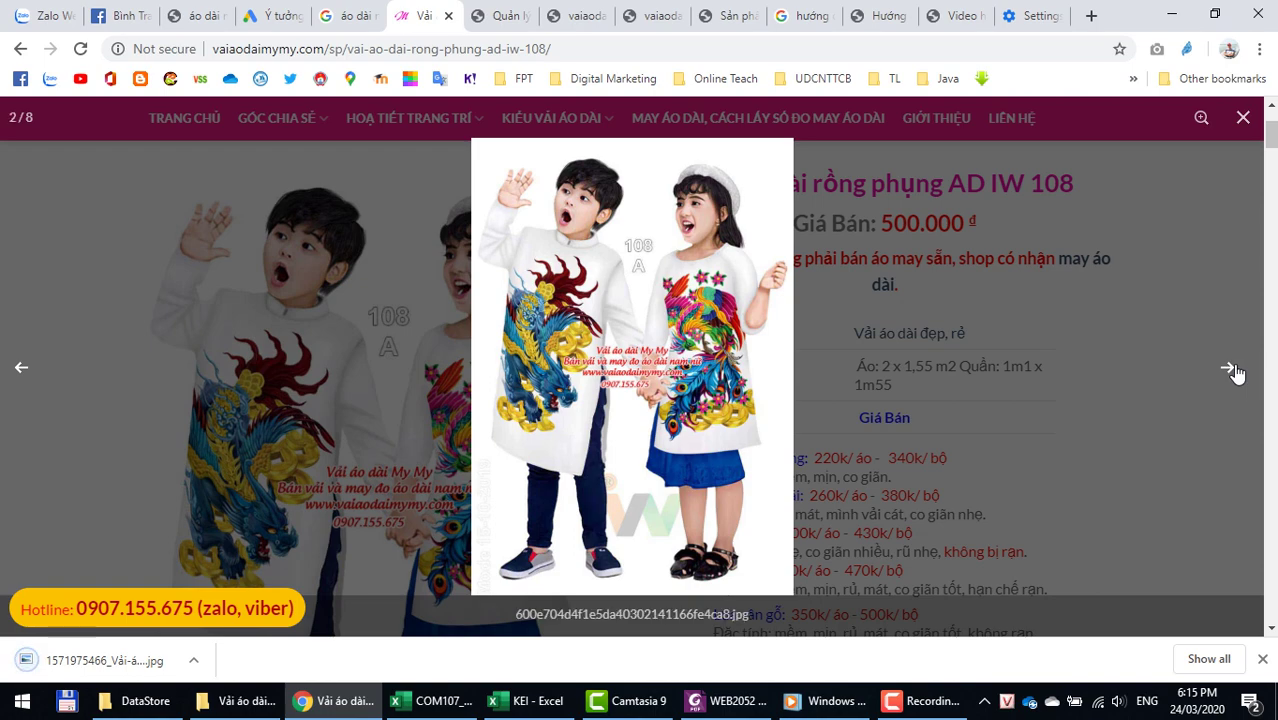
pyautogui.click(1230, 369)
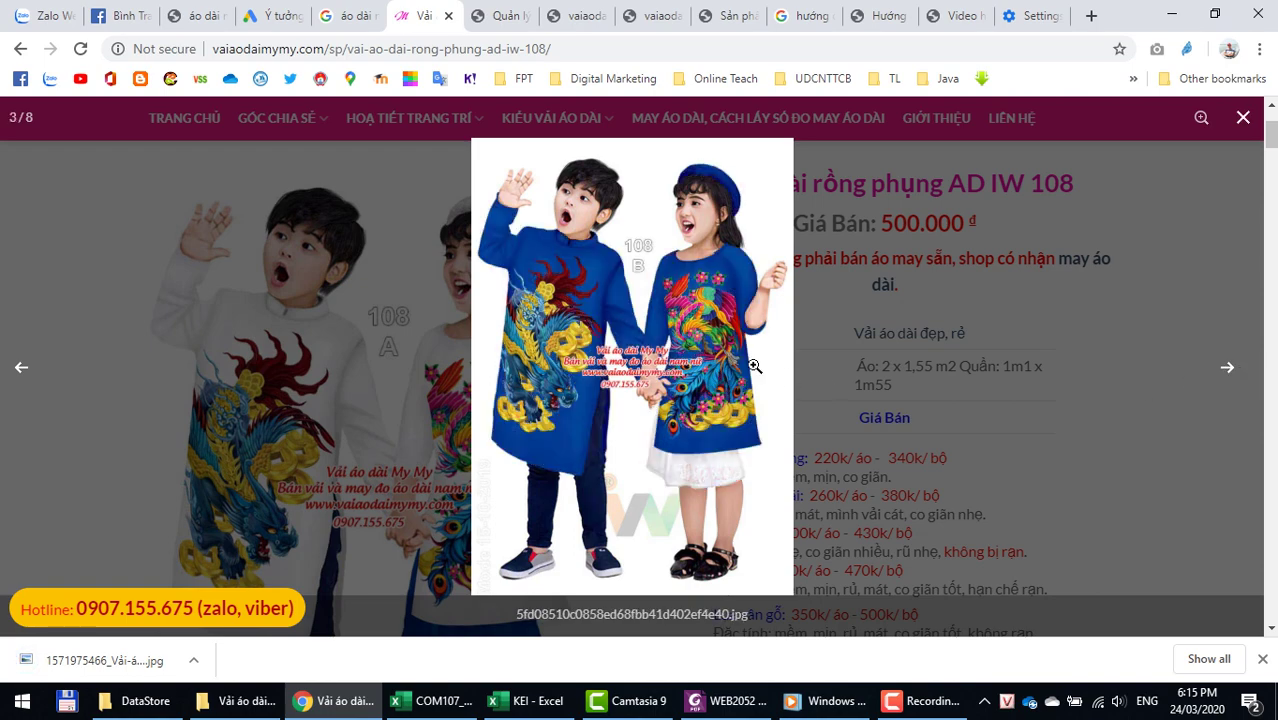
pyautogui.rightClick(720, 345)
pyautogui.click(743, 382)
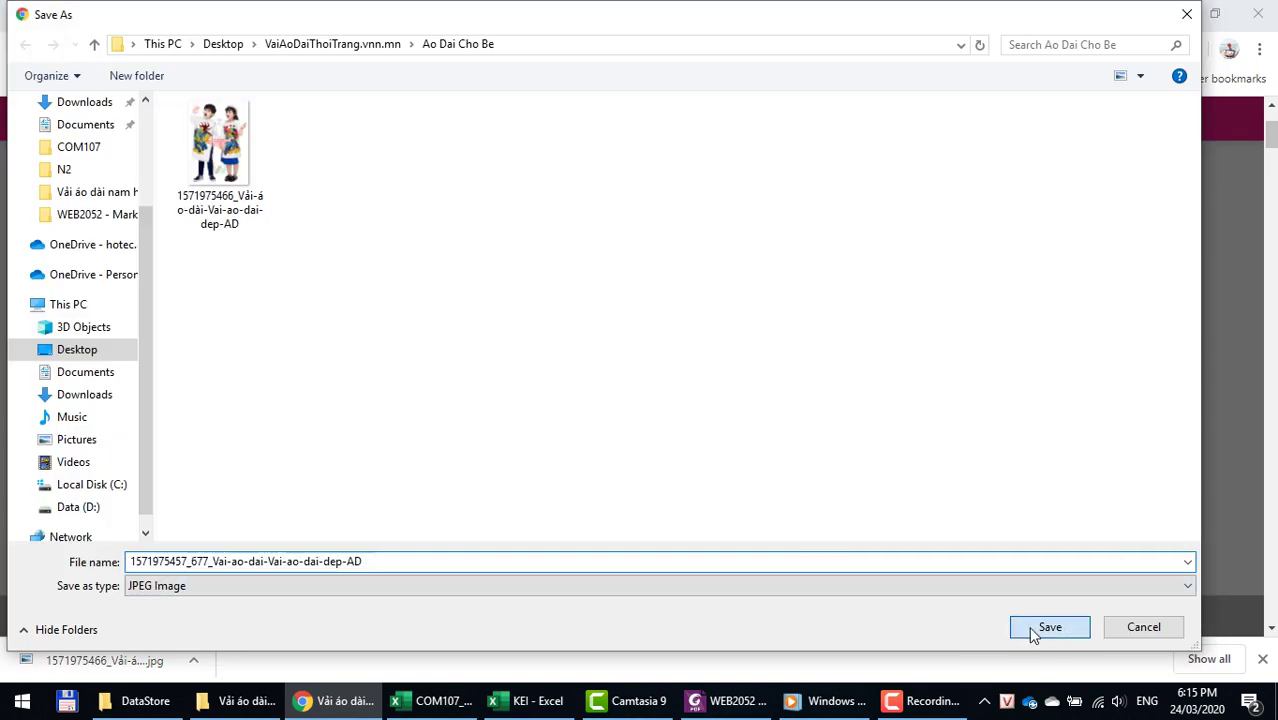
pyautogui.click(1036, 630)
# Step: Advance to the green AD IW 108 photo and save it into Ao Dai Cho Be
pyautogui.click(1228, 369)
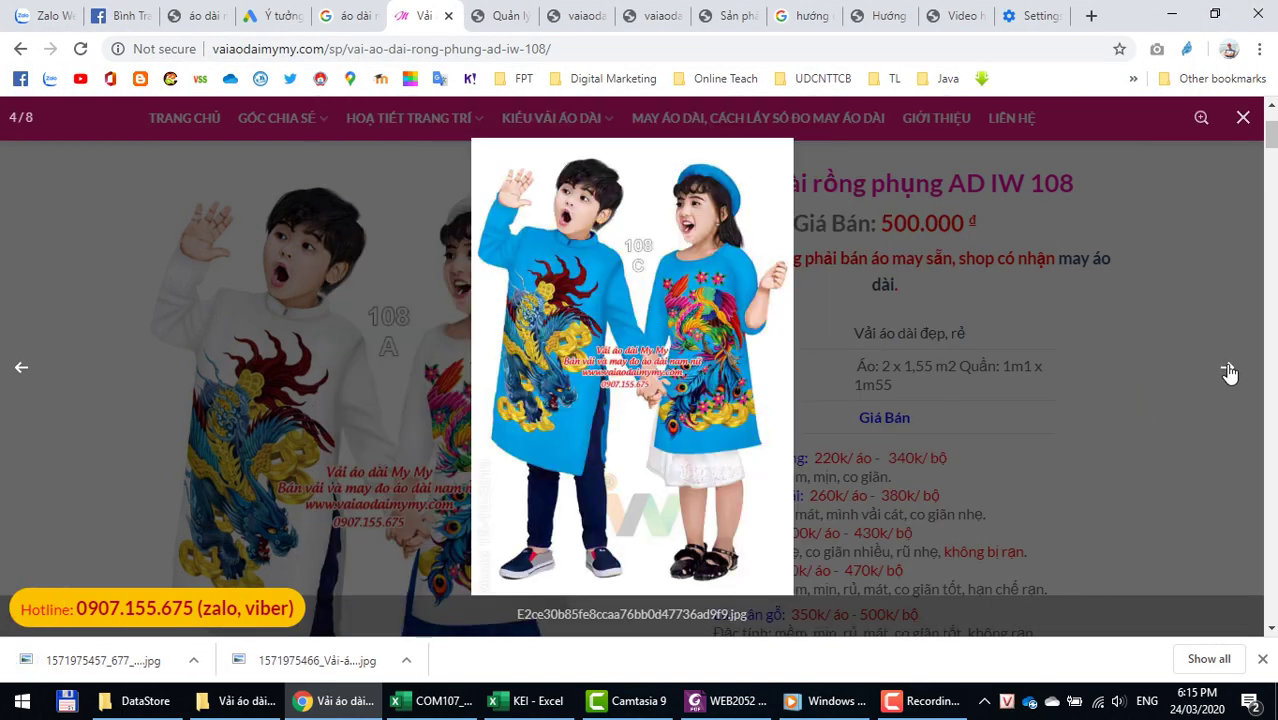
pyautogui.click(1228, 371)
pyautogui.rightClick(686, 289)
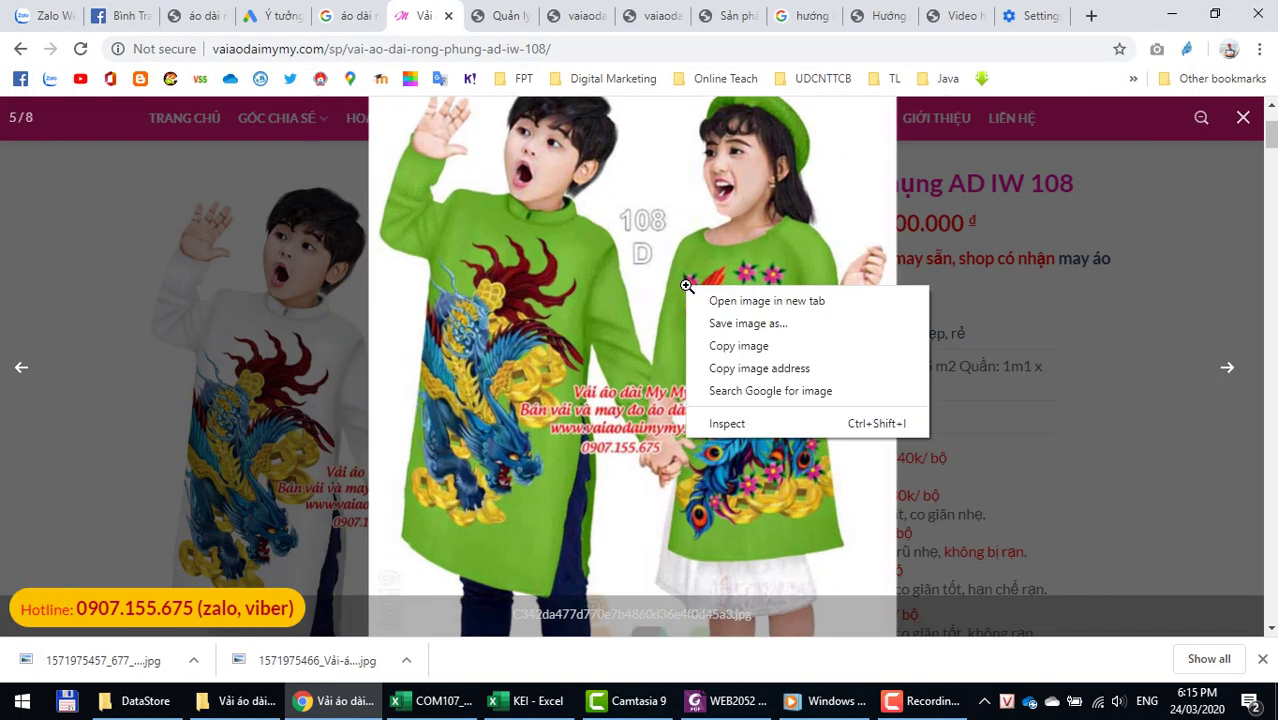
pyautogui.click(747, 323)
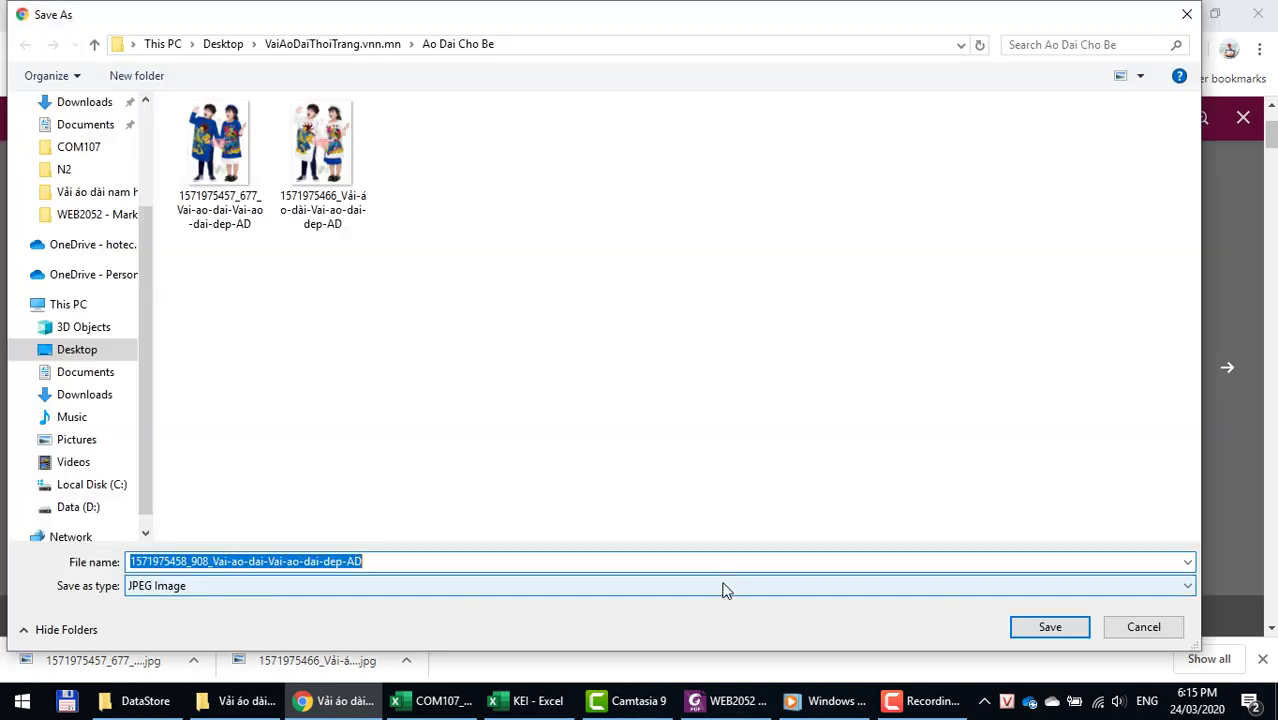
pyautogui.click(1042, 627)
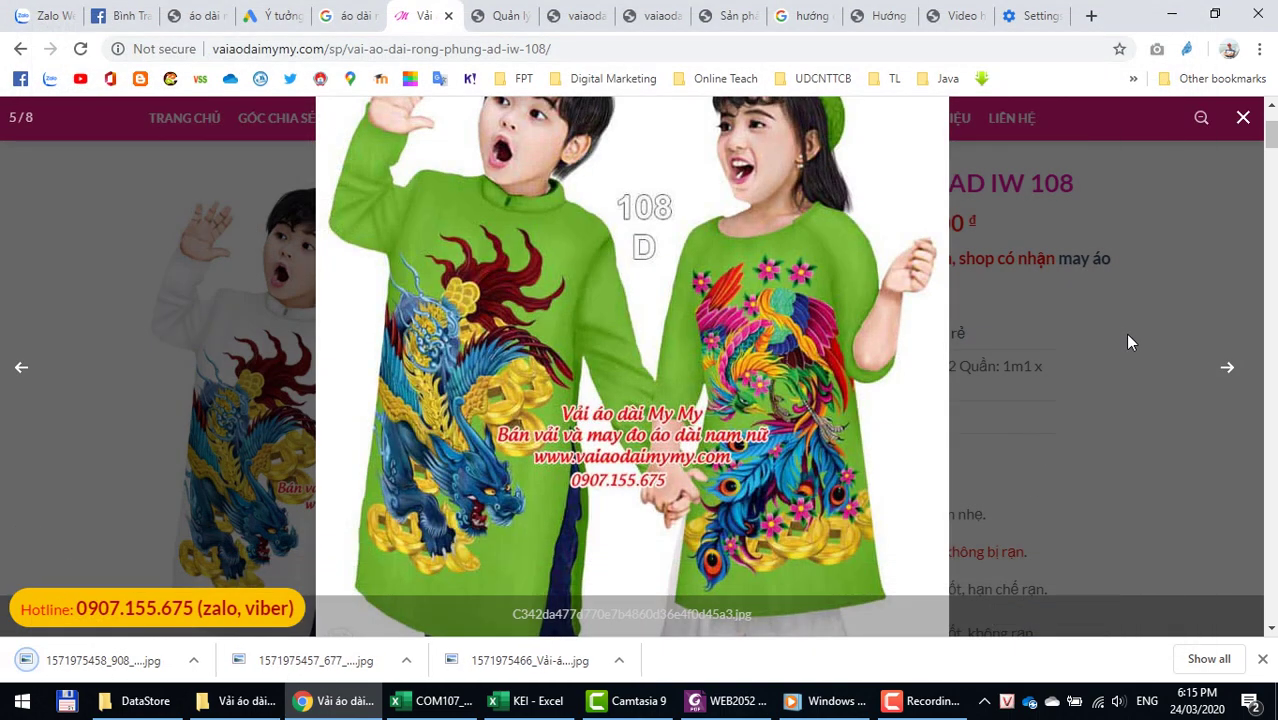
# Step: Close the photo gallery, scroll down the page, and return to the KEI keyword sheet
pyautogui.click(1127, 338)
pyautogui.scroll(-8, 642, 440)
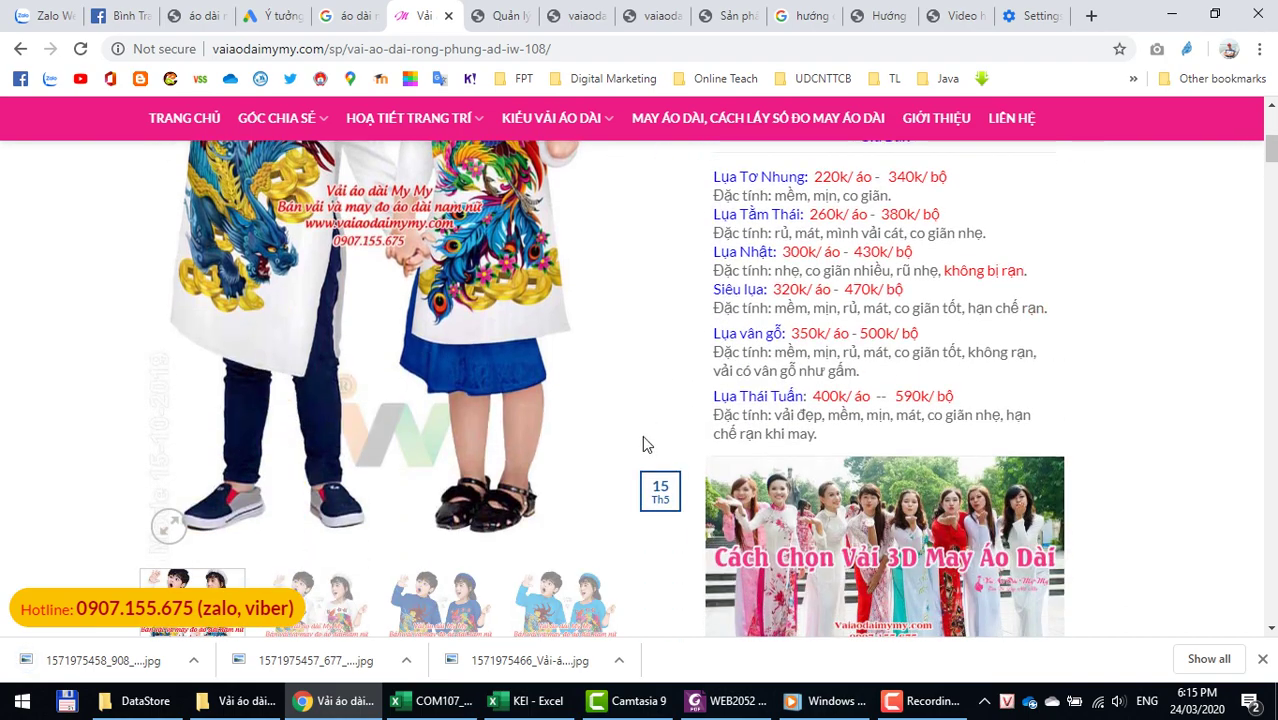
pyautogui.scroll(-7, 476, 468)
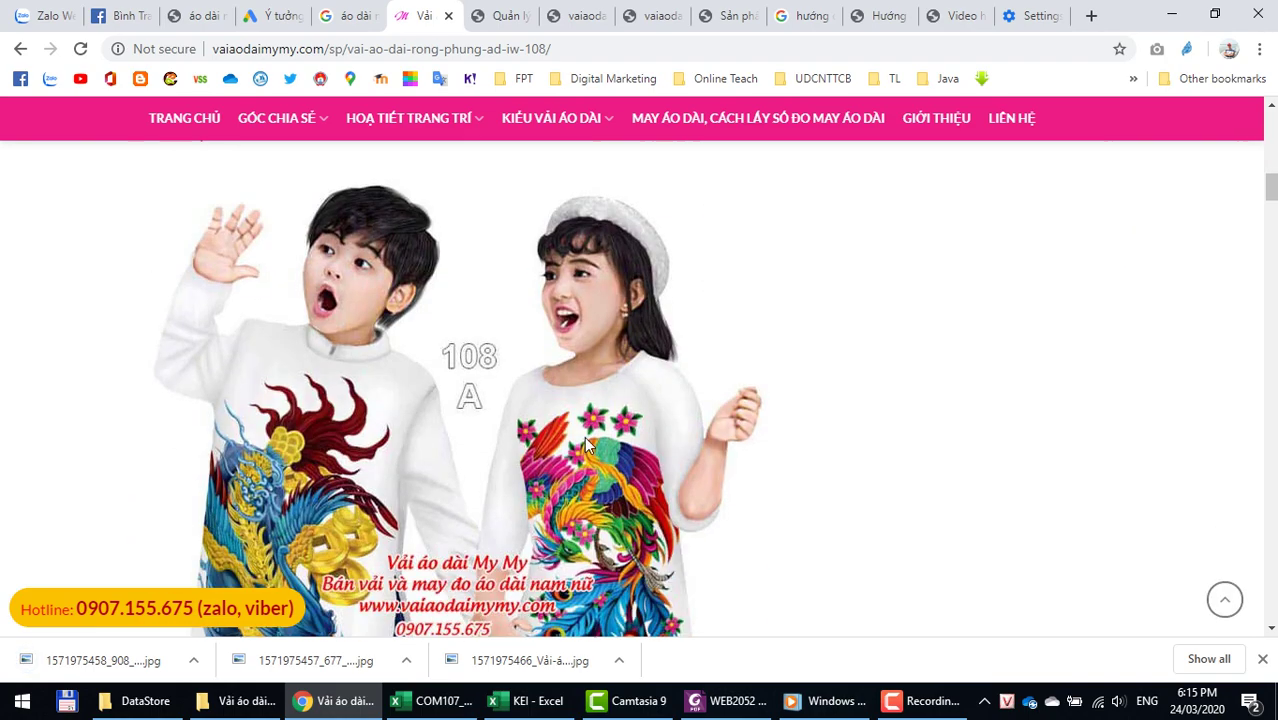
pyautogui.scroll(-15, 632, 453)
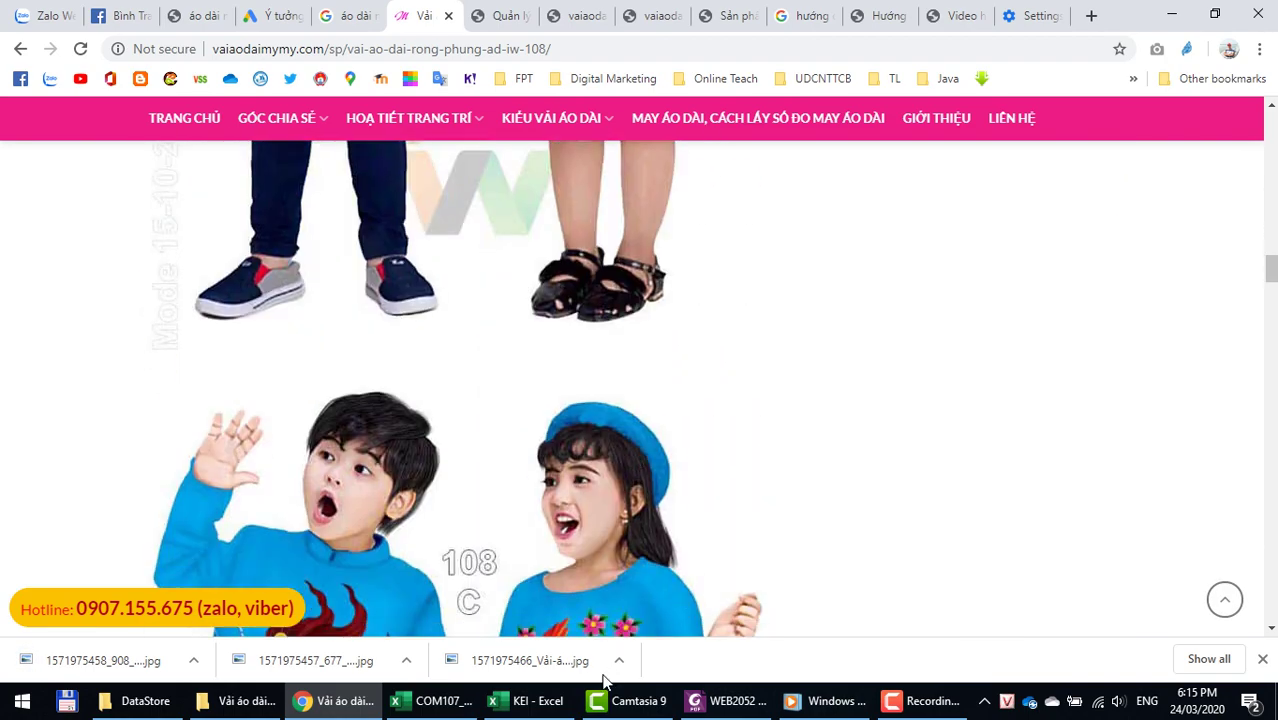
pyautogui.click(527, 701)
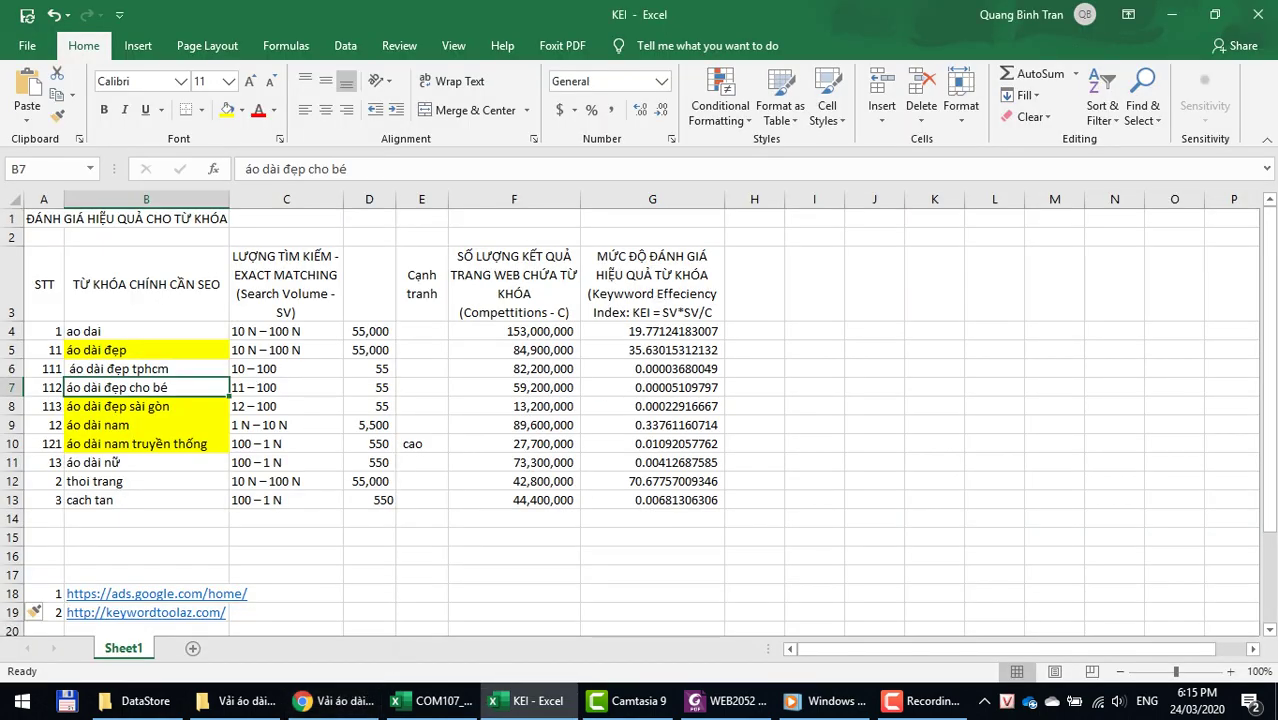
# Step: Bring Chrome back and look over the Fashion Demo storefront page
pyautogui.click(325, 701)
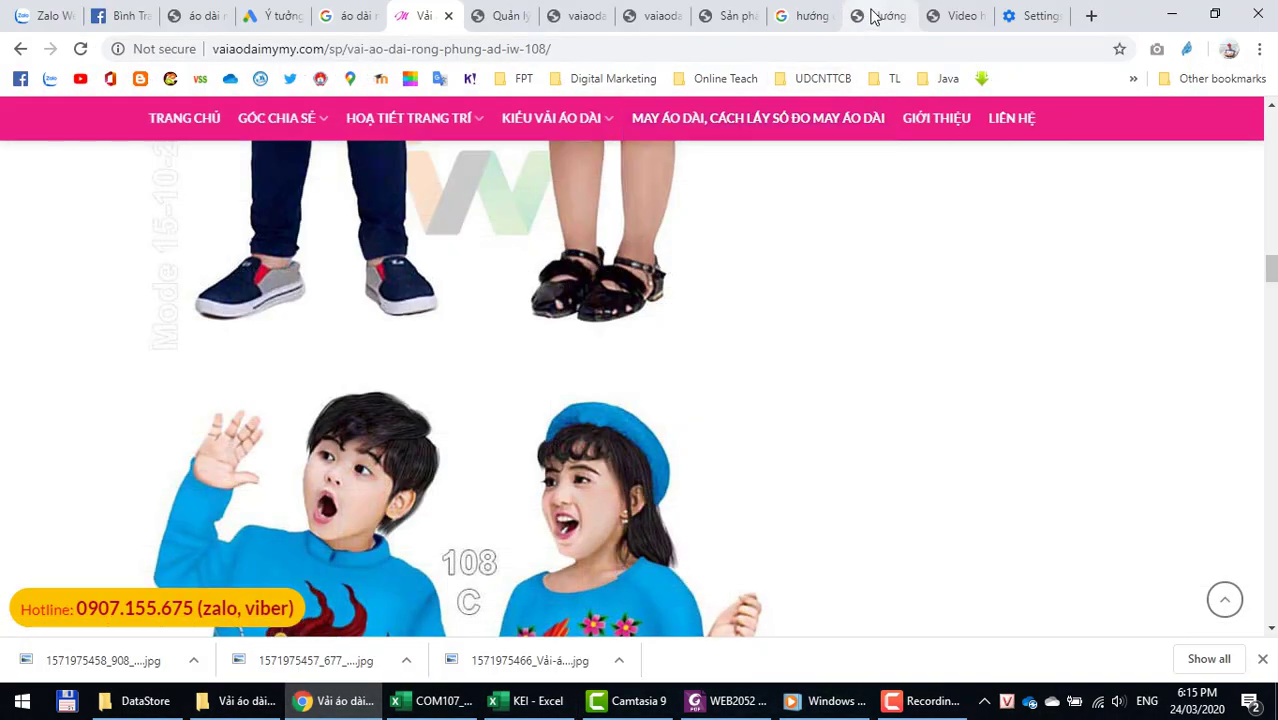
pyautogui.click(873, 15)
pyautogui.click(634, 24)
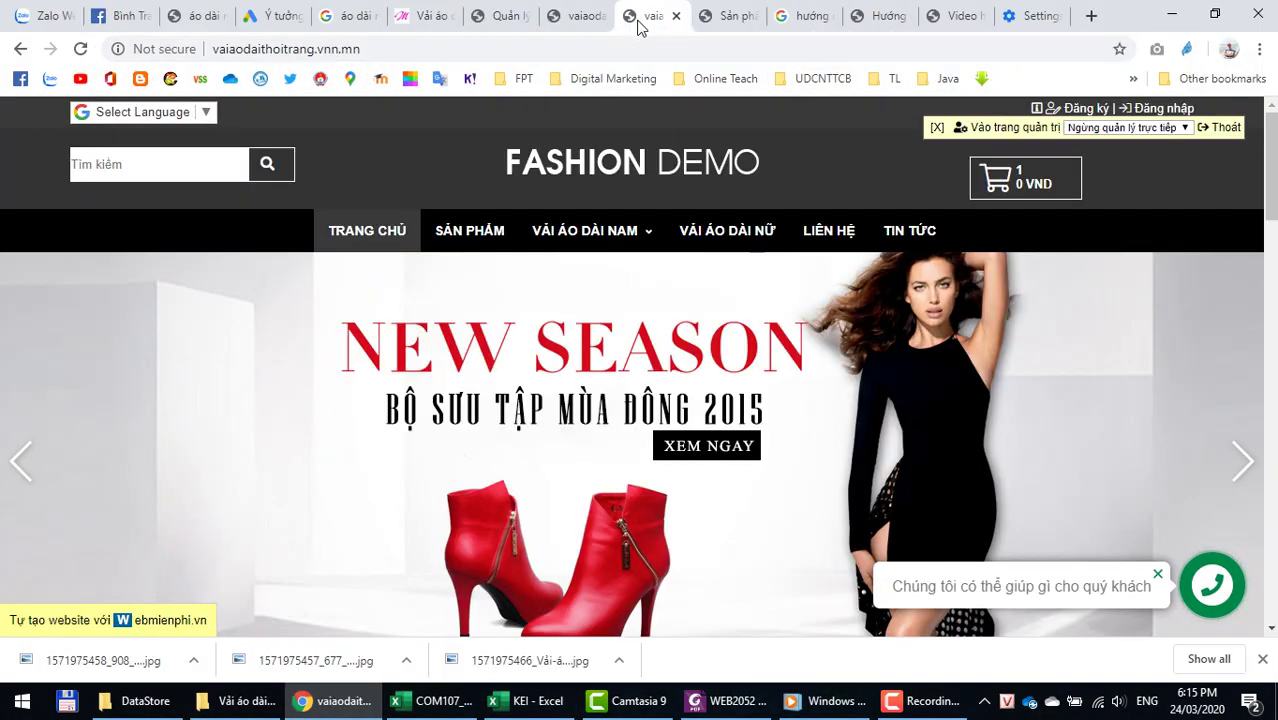
pyautogui.scroll(-4, 636, 375)
pyautogui.scroll(-4, 638, 374)
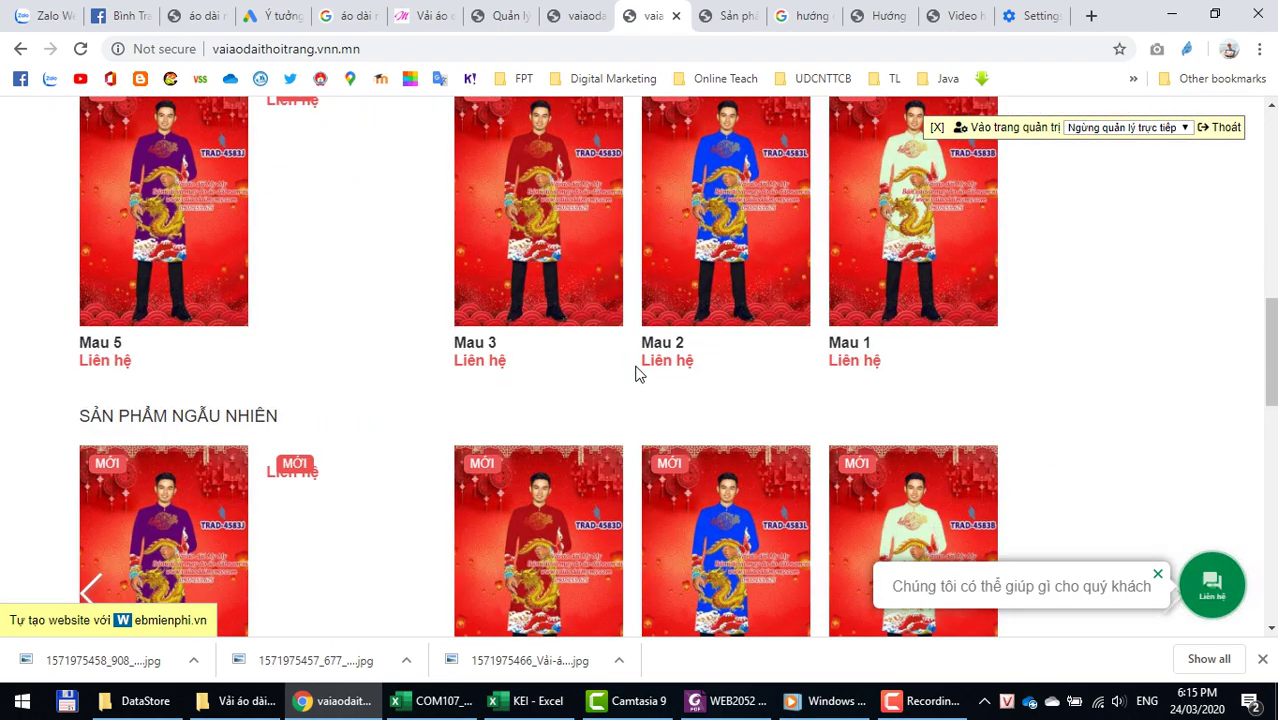
pyautogui.scroll(4, 641, 373)
pyautogui.scroll(6, 638, 368)
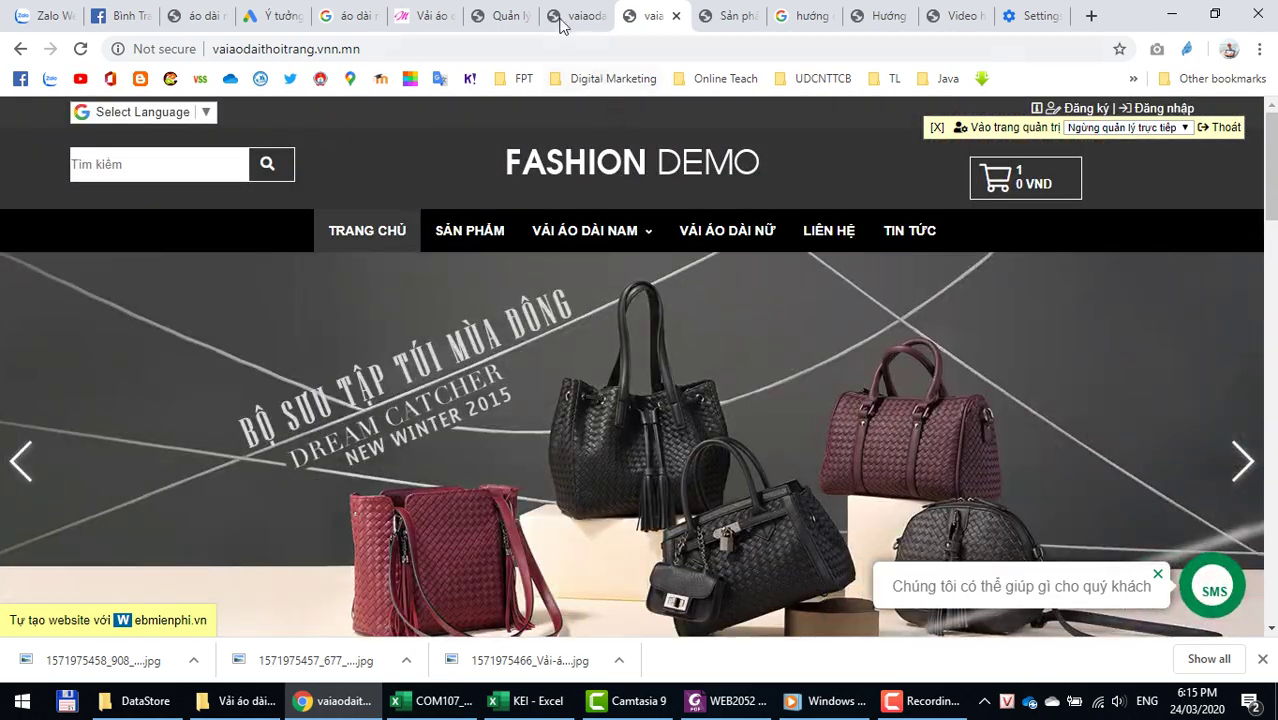
# Step: In the admin, go Trang chủ > Sản phẩm > Thêm sản phẩm for a blank add-product form
pyautogui.click(563, 18)
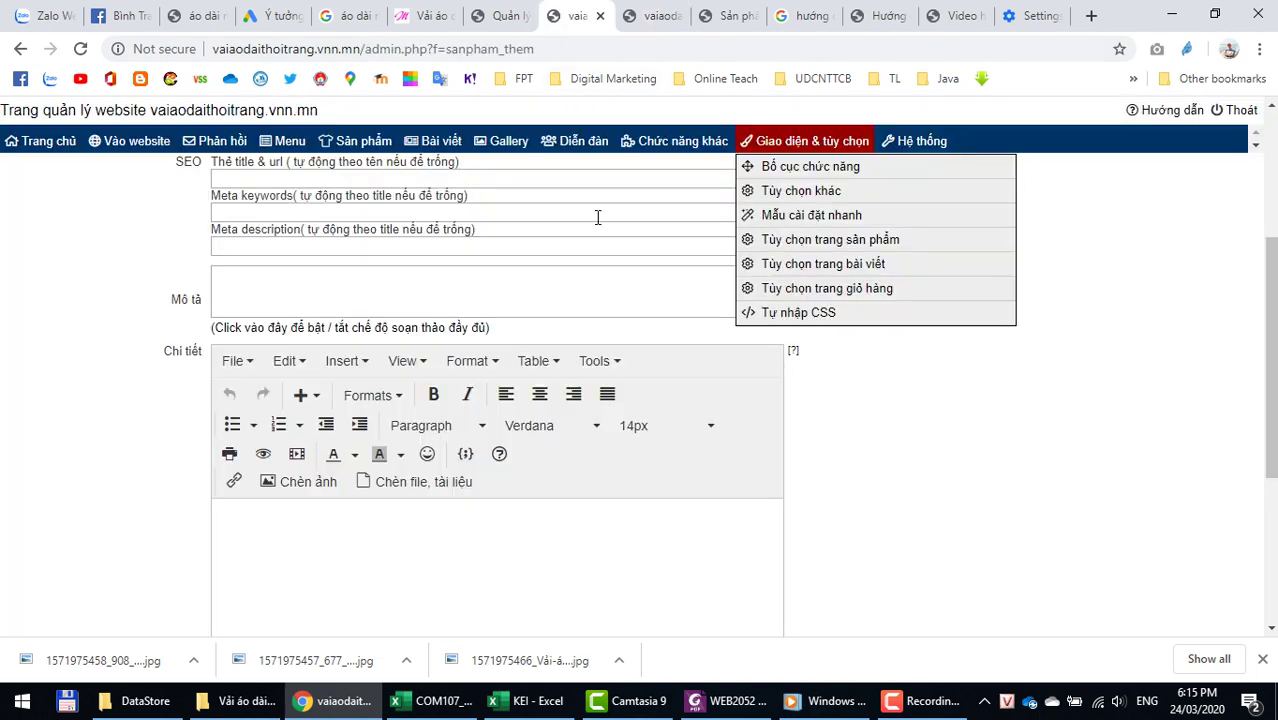
pyautogui.scroll(3, 876, 471)
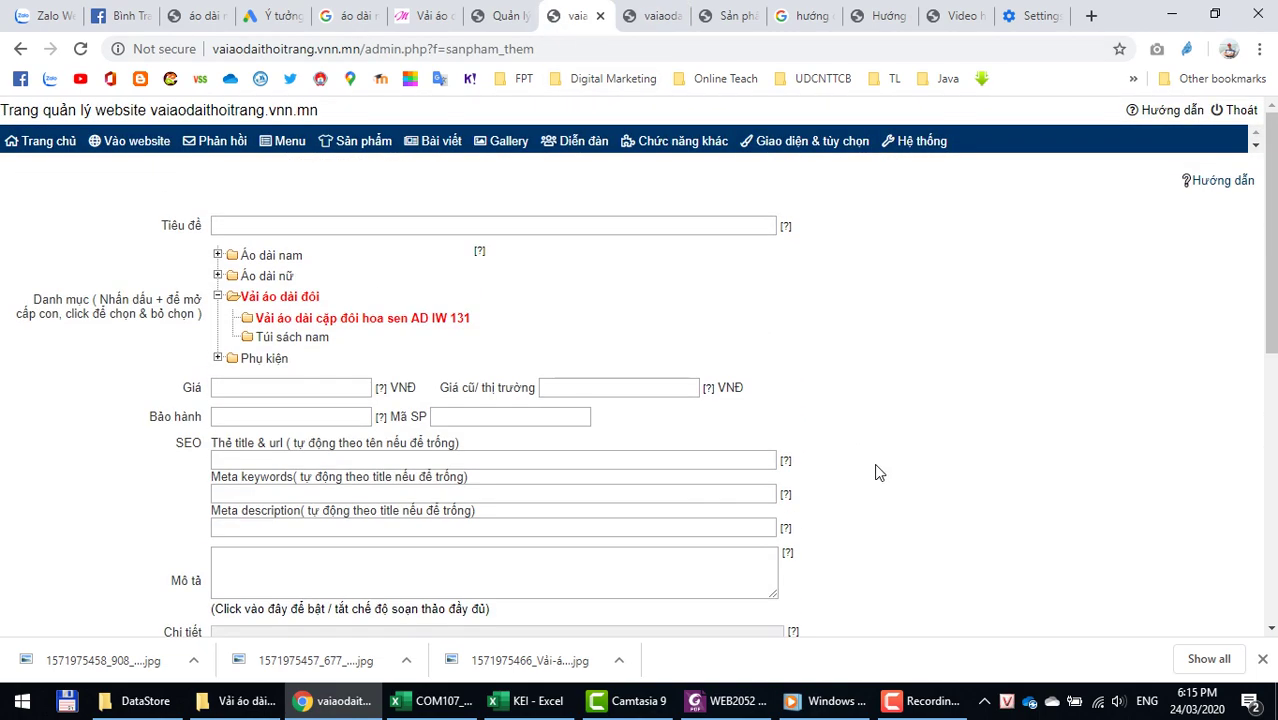
pyautogui.moveTo(362, 143)
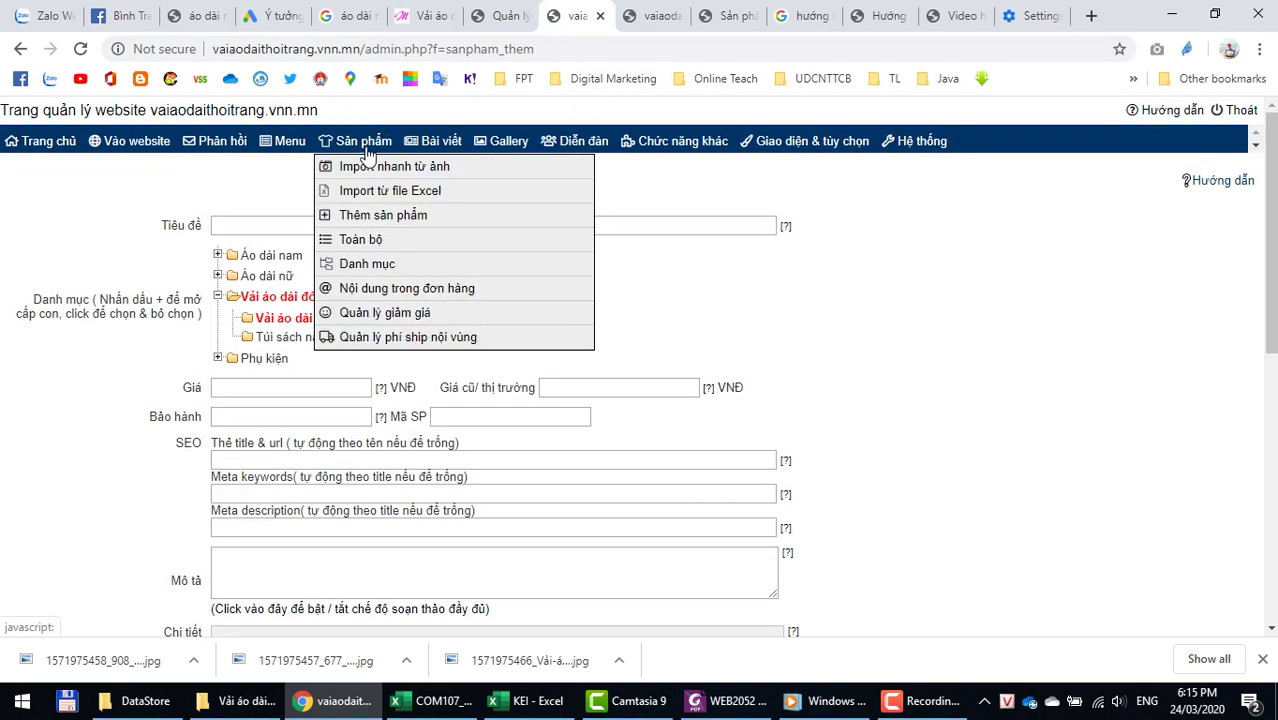
pyautogui.click(360, 220)
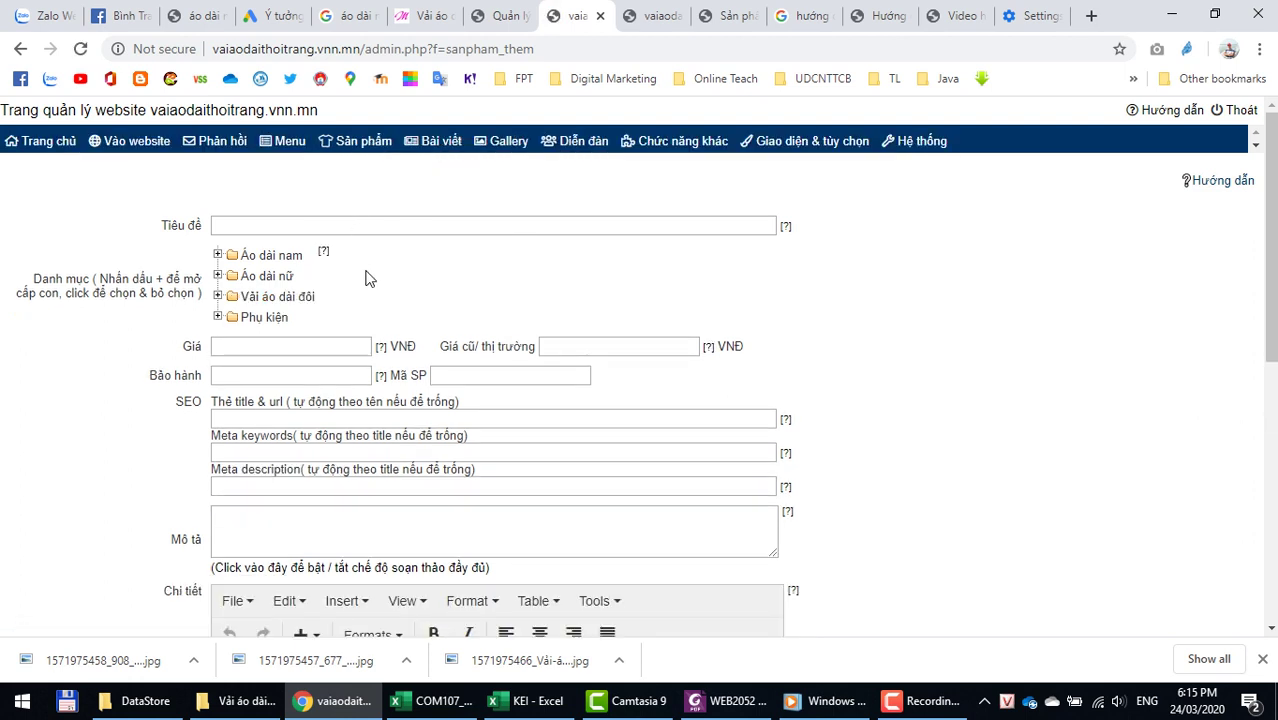
pyautogui.moveTo(410, 138)
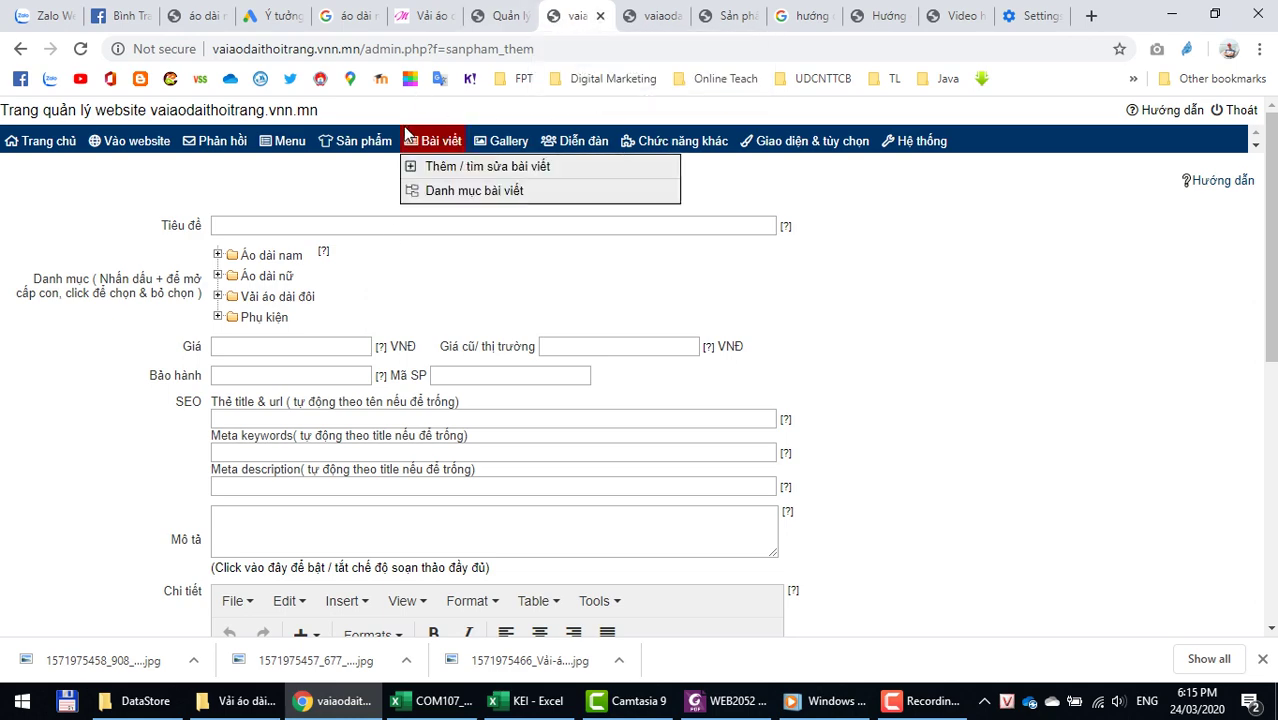
pyautogui.click(30, 143)
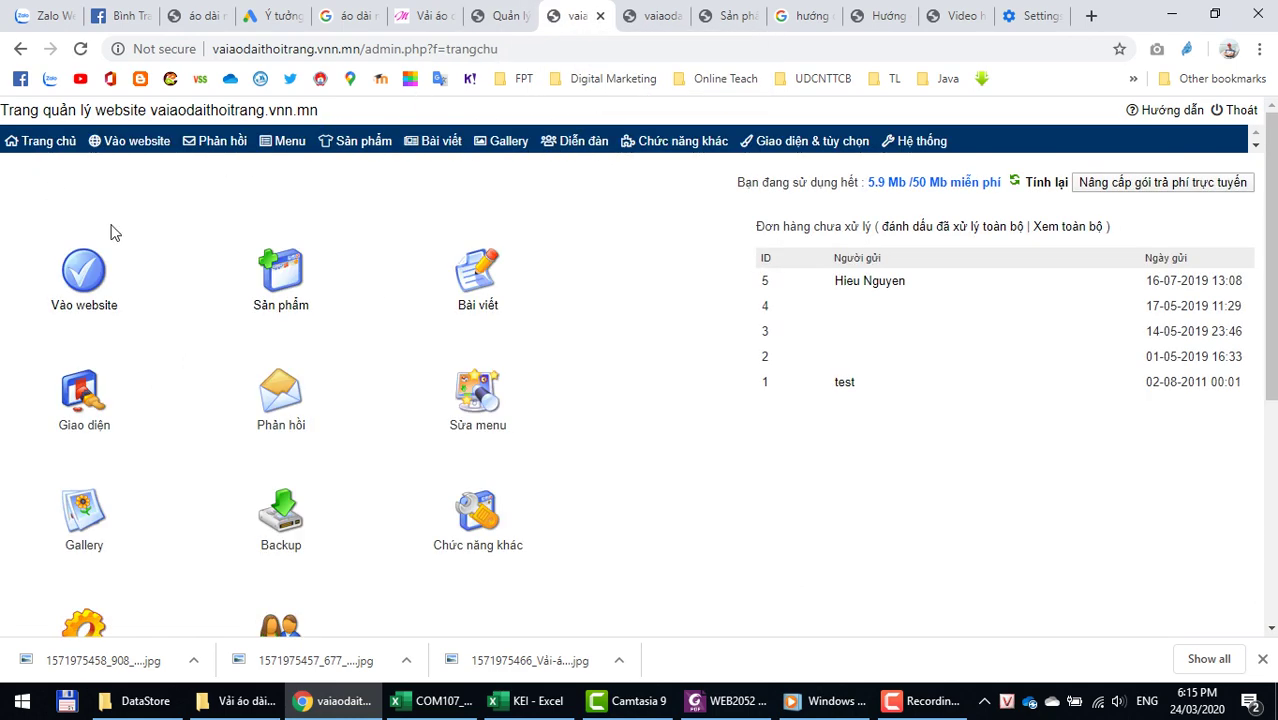
pyautogui.click(283, 284)
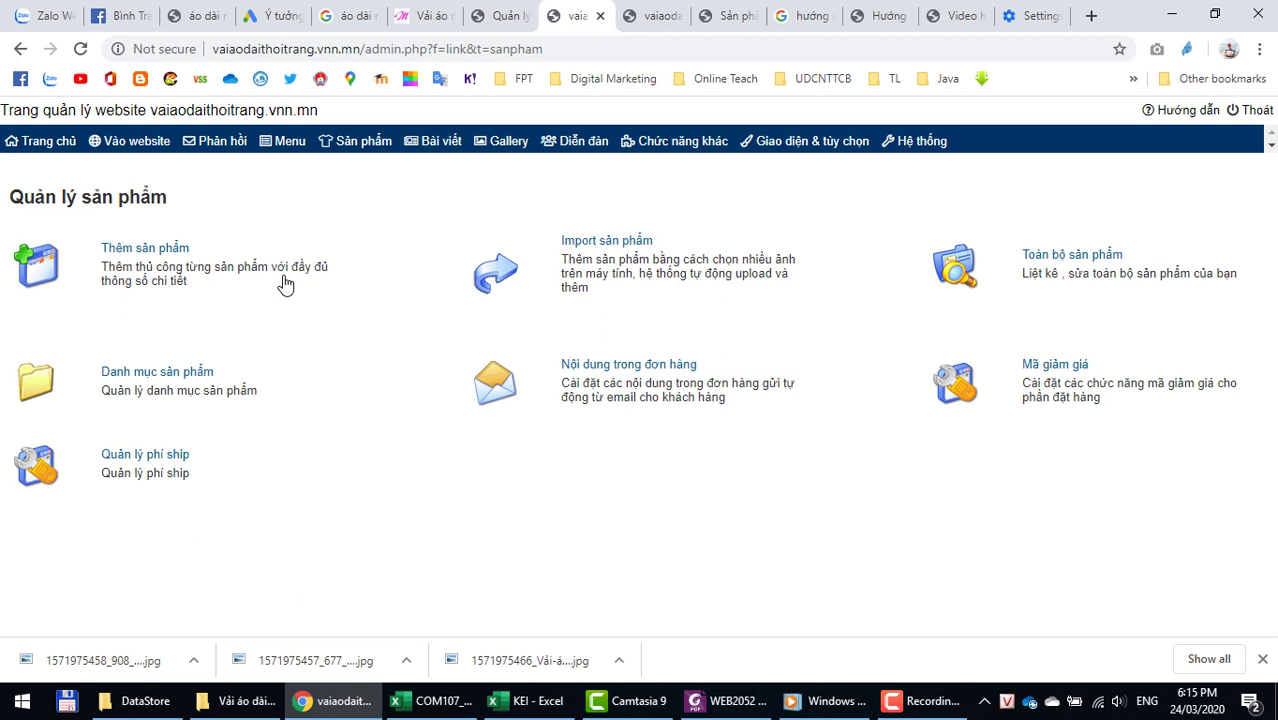
pyautogui.click(143, 250)
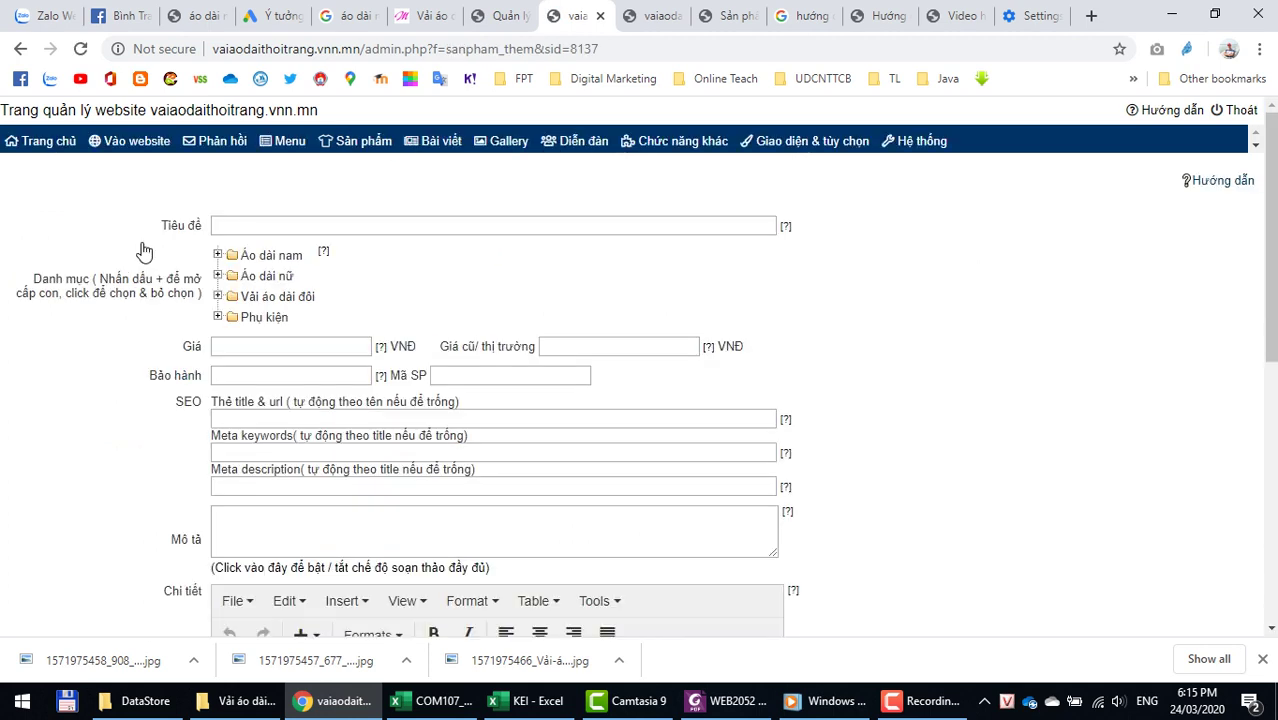
# Step: Enter the product title 'Ao dài cho bé' in Tiêu đề
pyautogui.click(248, 226)
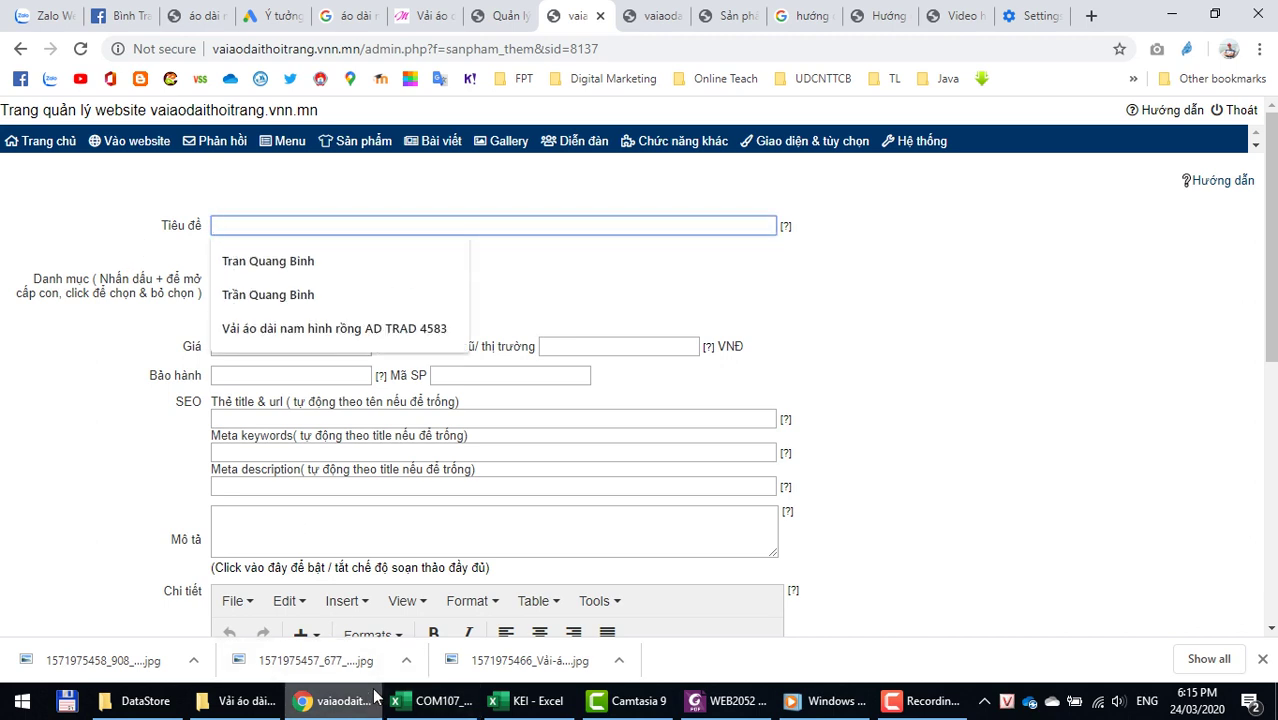
pyautogui.click(190, 277)
pyautogui.click(236, 222)
pyautogui.write('A')
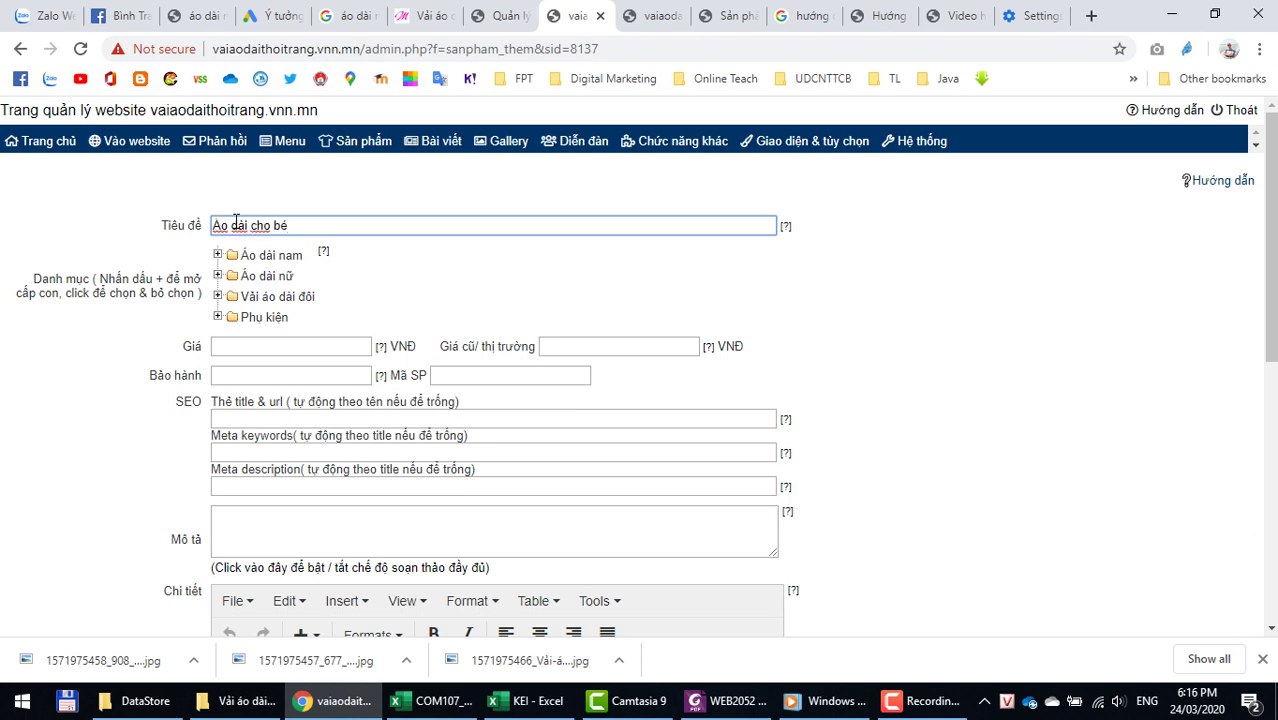
# Step: Set the price to 400.000 and the old market price to 500.000
pyautogui.click(258, 347)
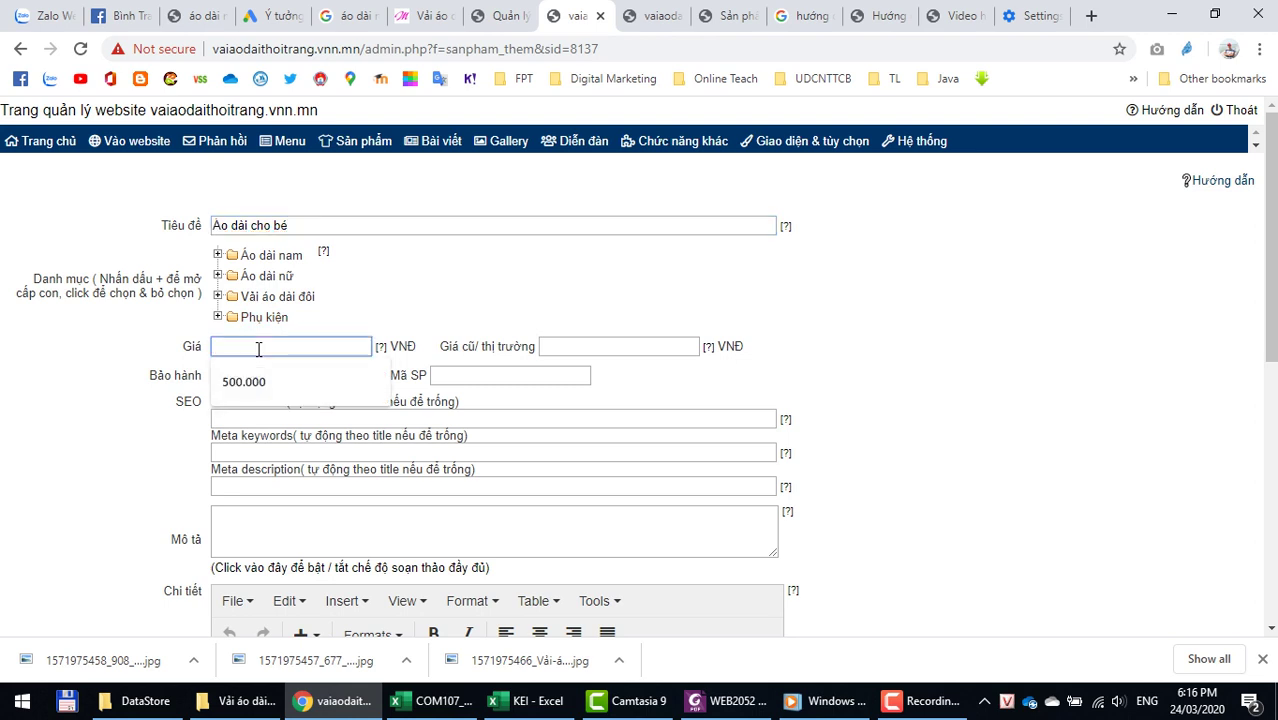
pyautogui.write('400.000')
pyautogui.press('Tab')
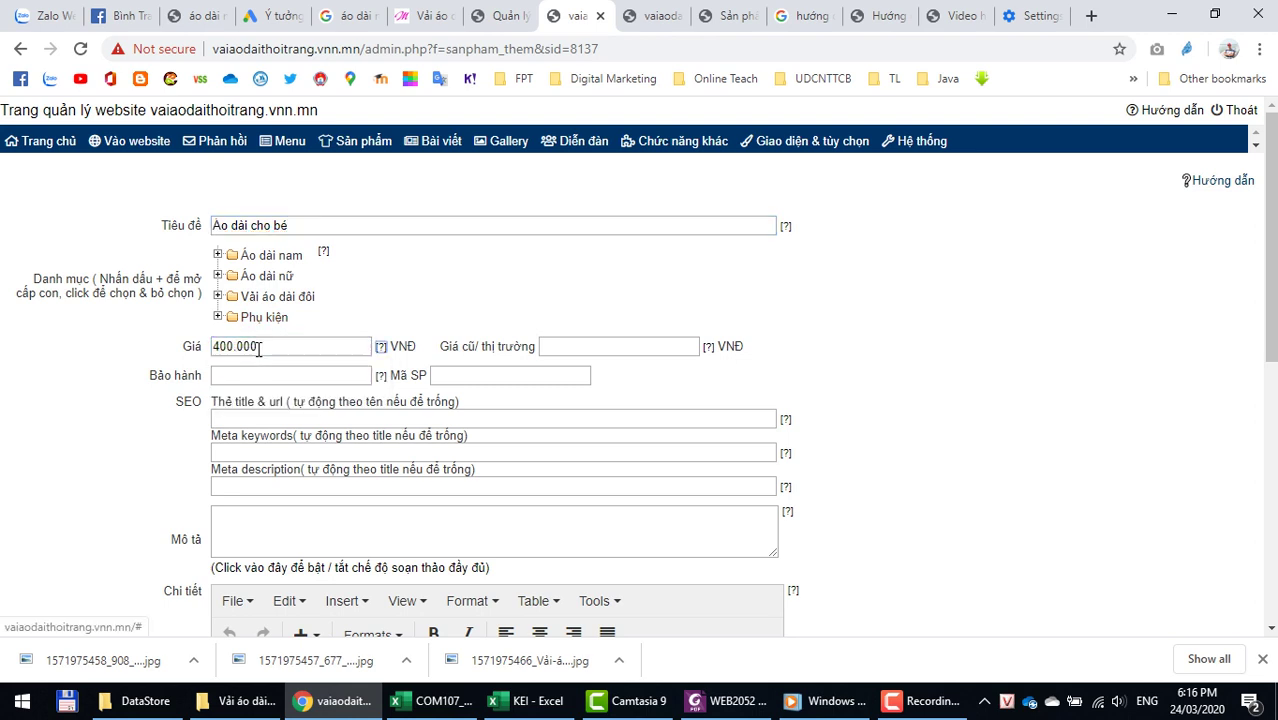
pyautogui.click(571, 353)
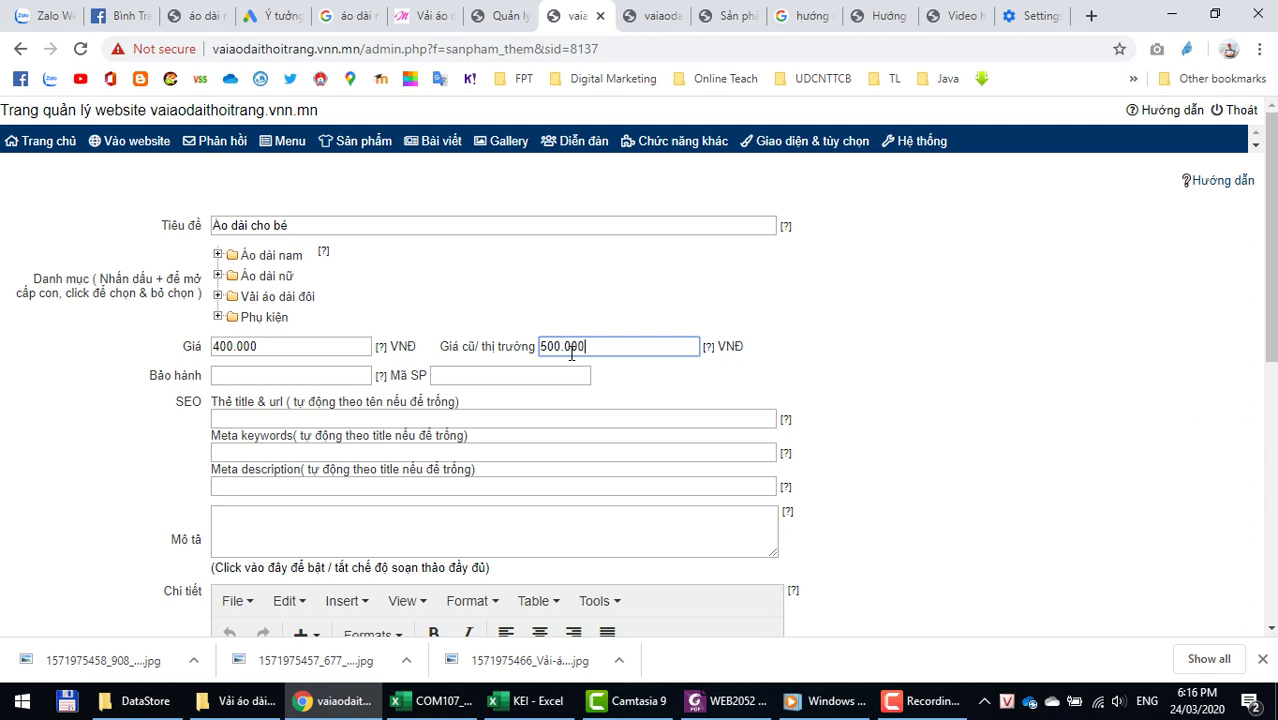
pyautogui.click(282, 419)
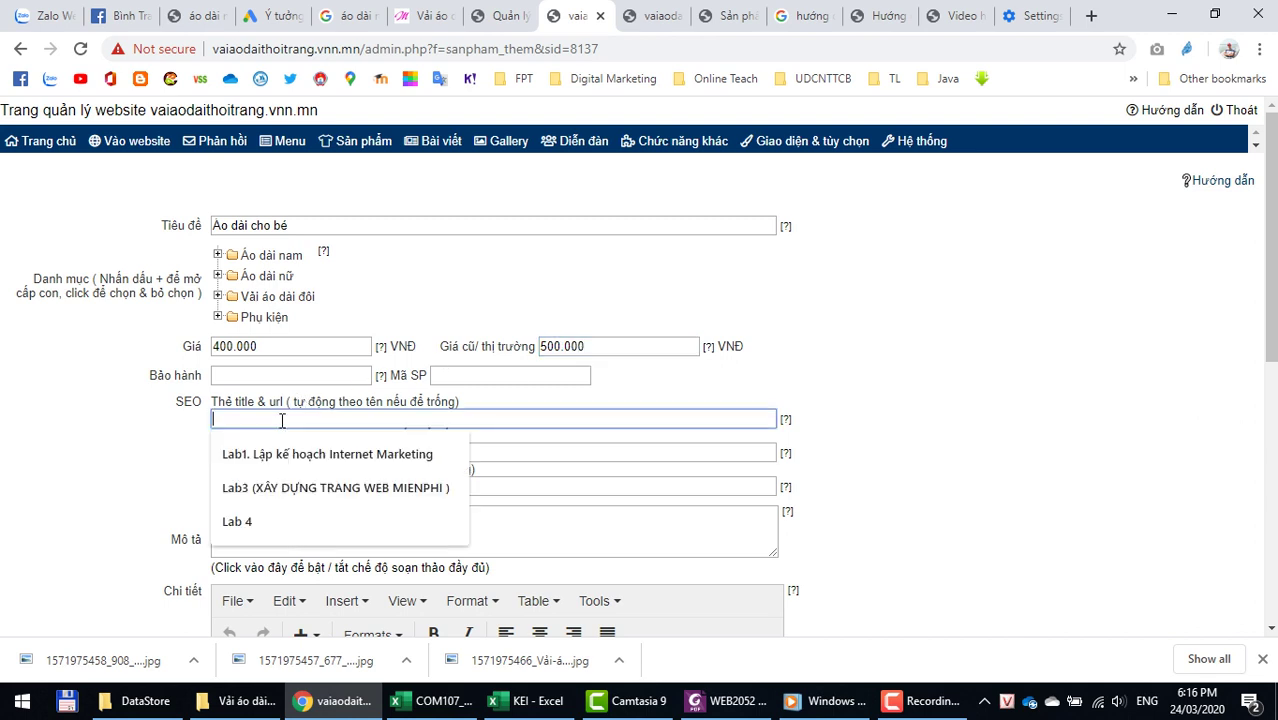
# Step: Fill in the SEO title 'Mẫu áo dài đẹ cho bé'
pyautogui.click(106, 434)
pyautogui.click(222, 422)
pyautogui.hotkey('alt', 'Tab')
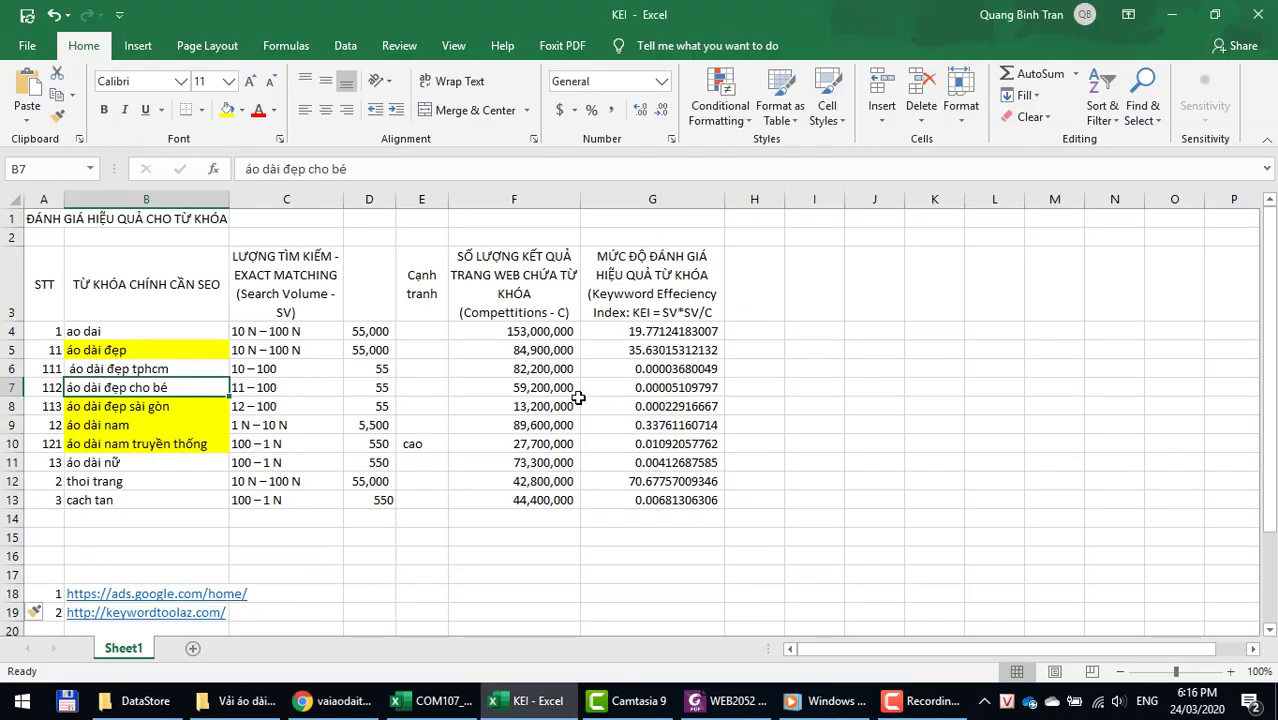
pyautogui.hotkey('alt', 'Tab')
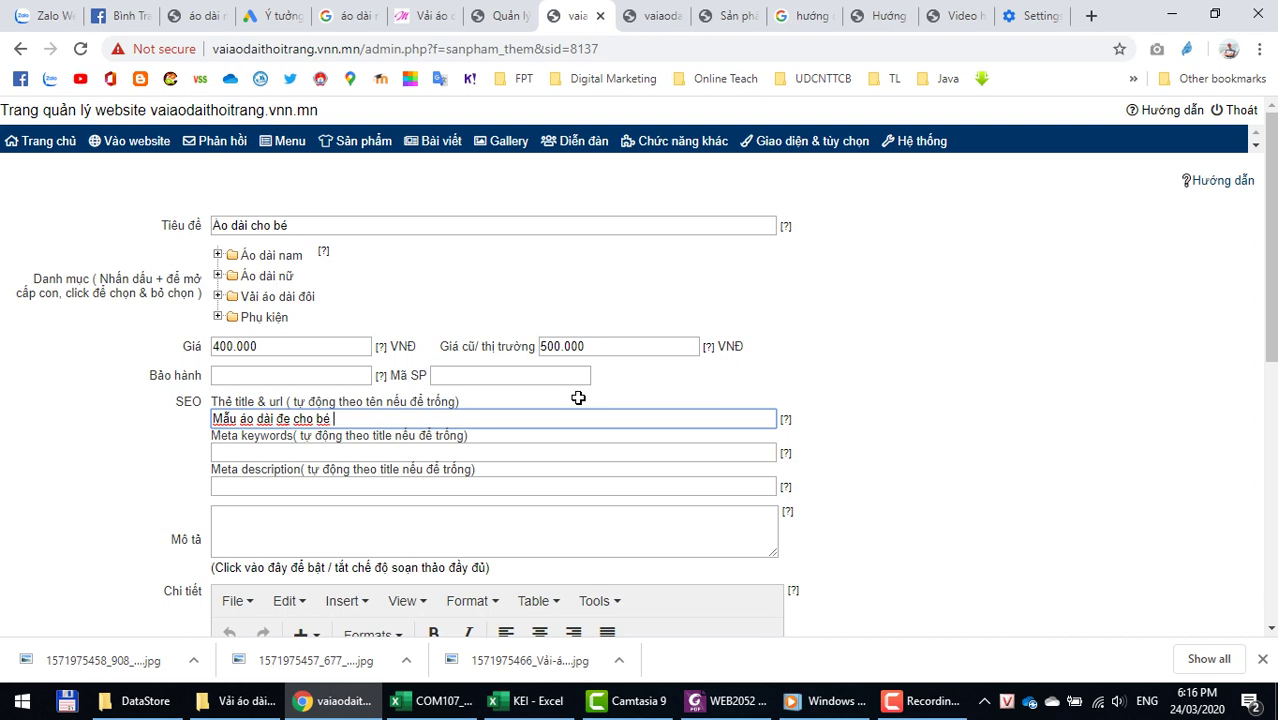
pyautogui.press('Tab')
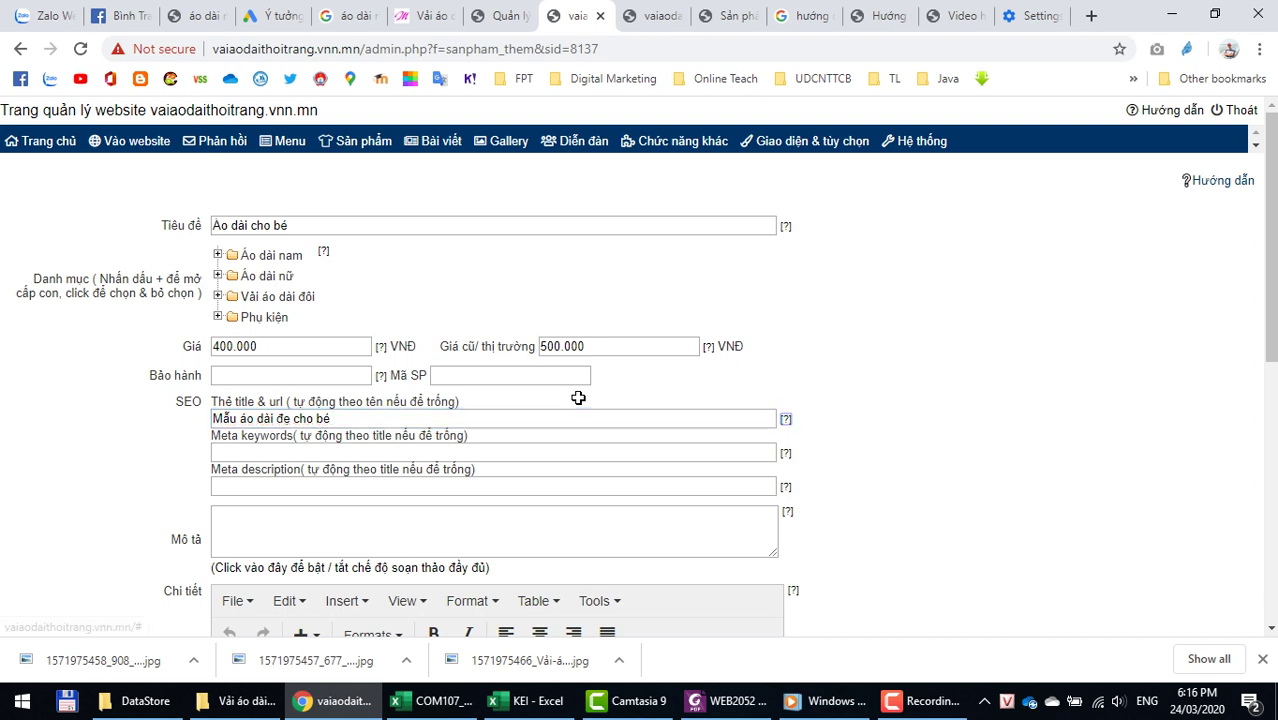
# Step: Copy 'áo dài đẹp cho bé' from the KEI sheet into Meta keywords
pyautogui.press('Tab')
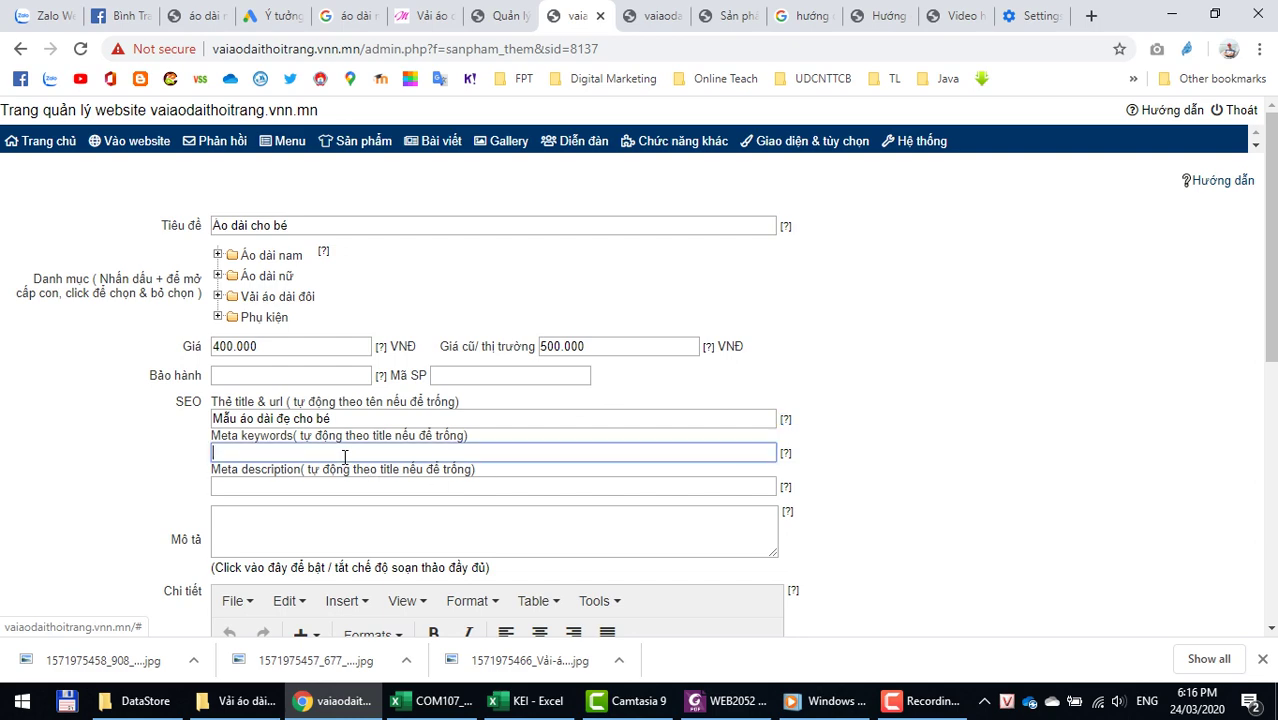
pyautogui.hotkey('alt', 'Tab')
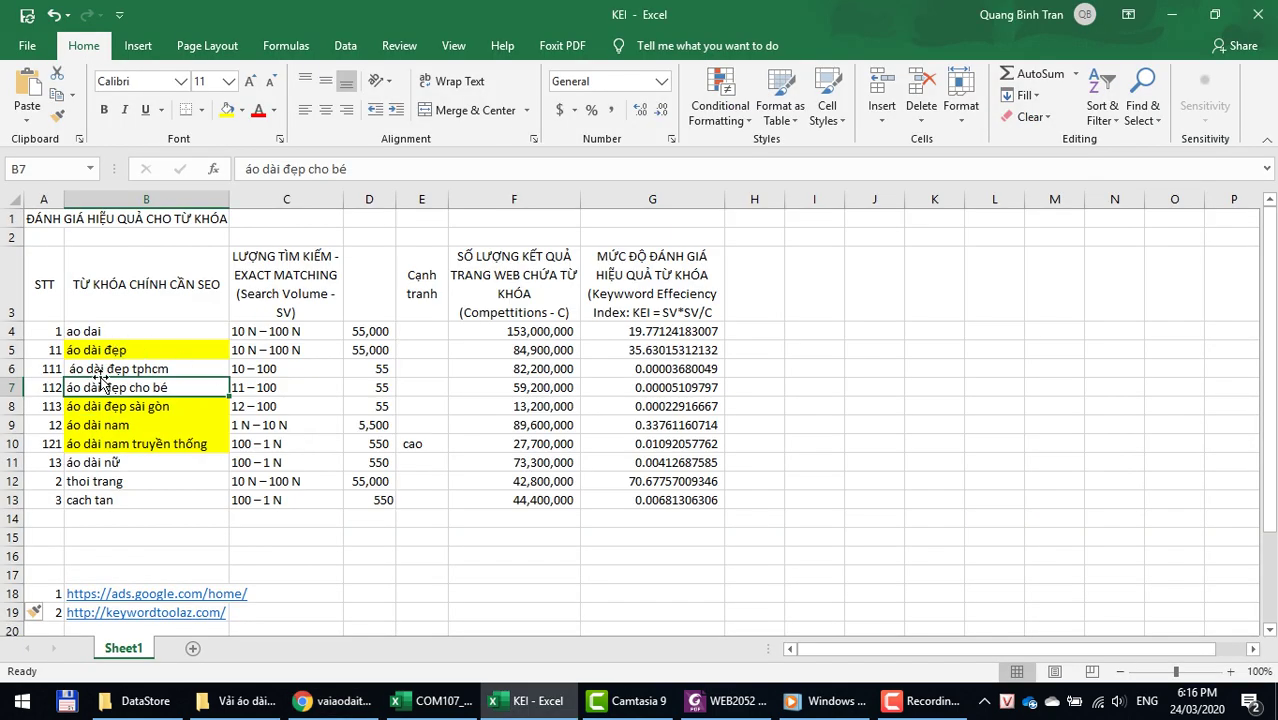
pyautogui.hotkey('ctrl', 'c')
pyautogui.hotkey('alt', 'Tab')
pyautogui.hotkey('ctrl', 'v')
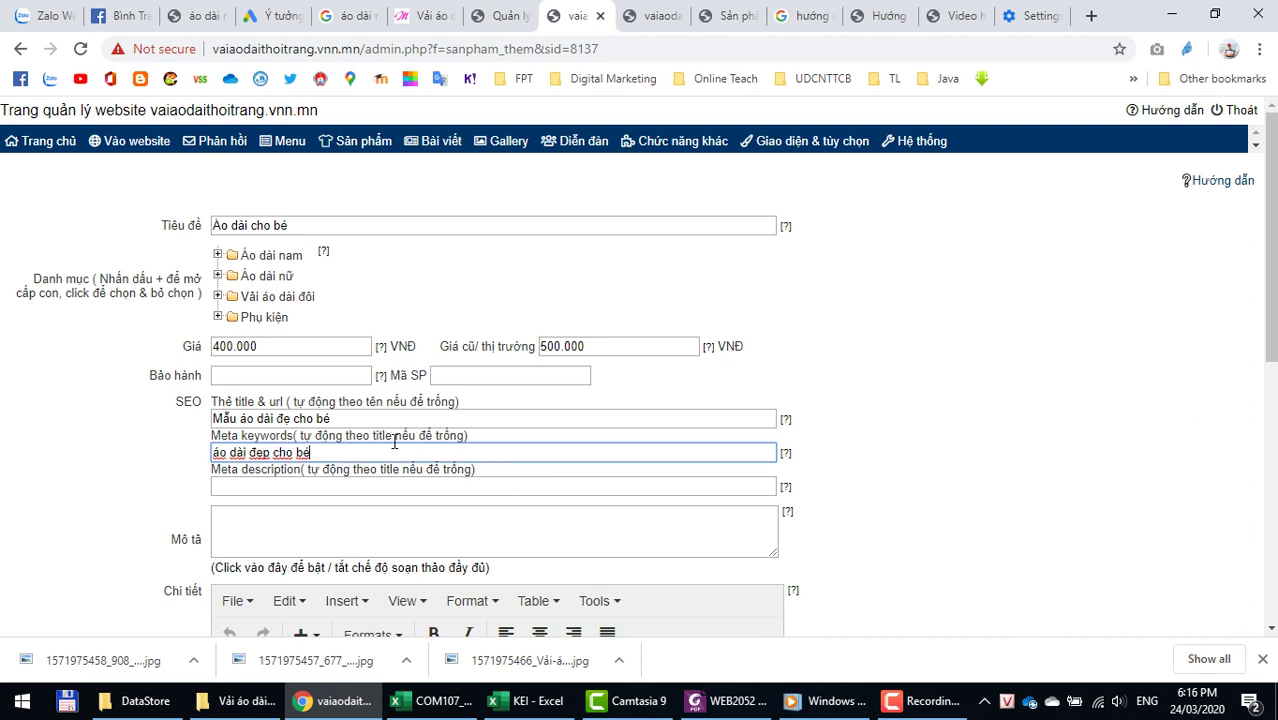
# Step: Check the Meta keywords help note, leave Meta description blank, and move to the short description
pyautogui.click(785, 457)
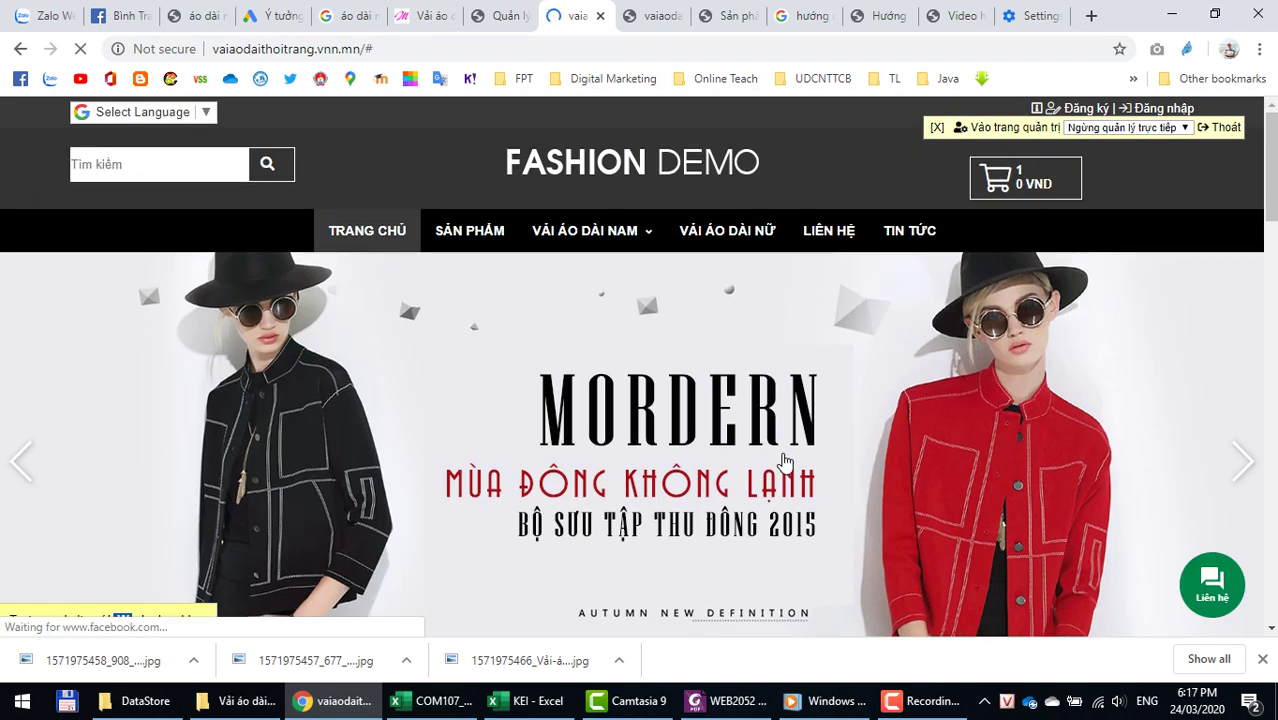
pyautogui.scroll(-10, 984, 365)
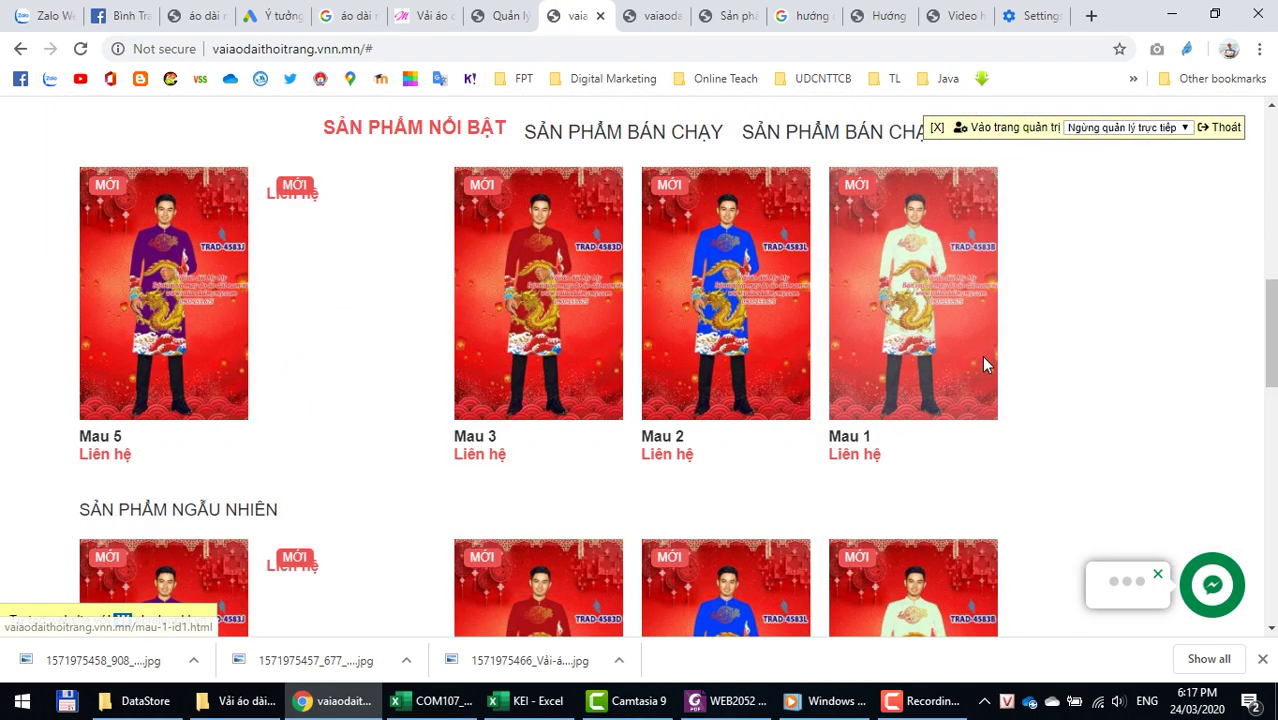
pyautogui.scroll(13, 980, 360)
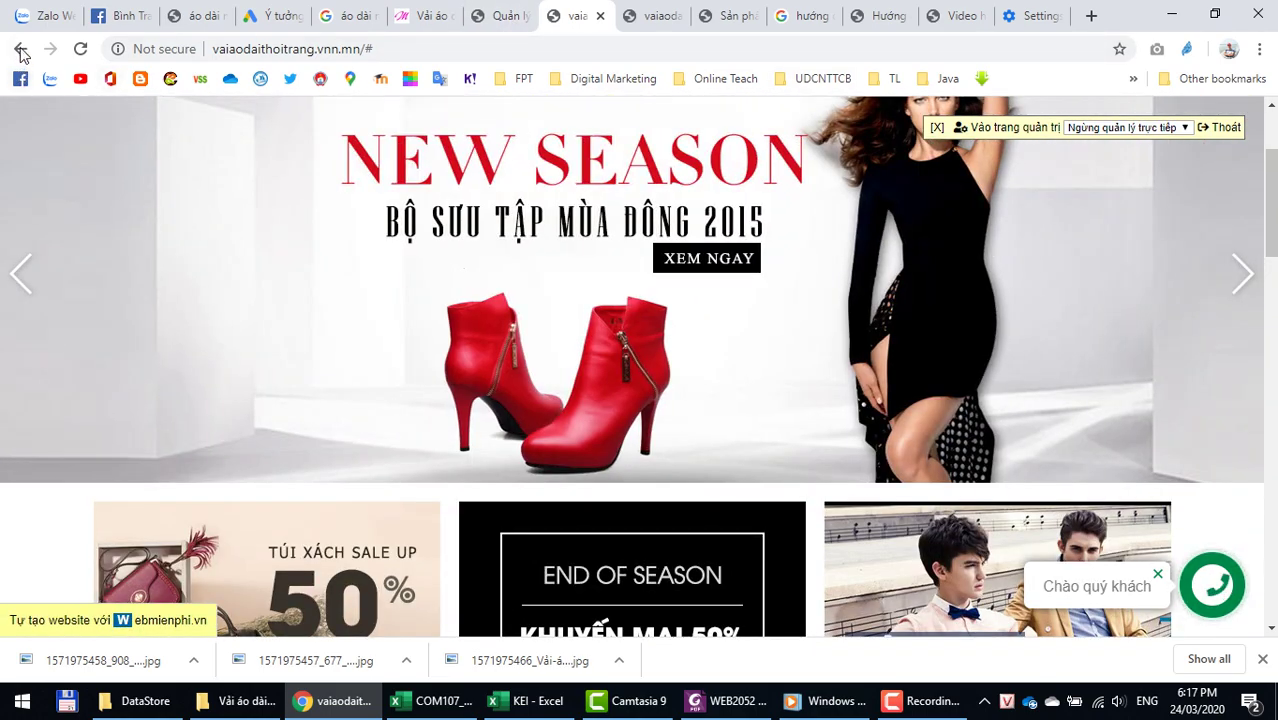
pyautogui.click(12, 50)
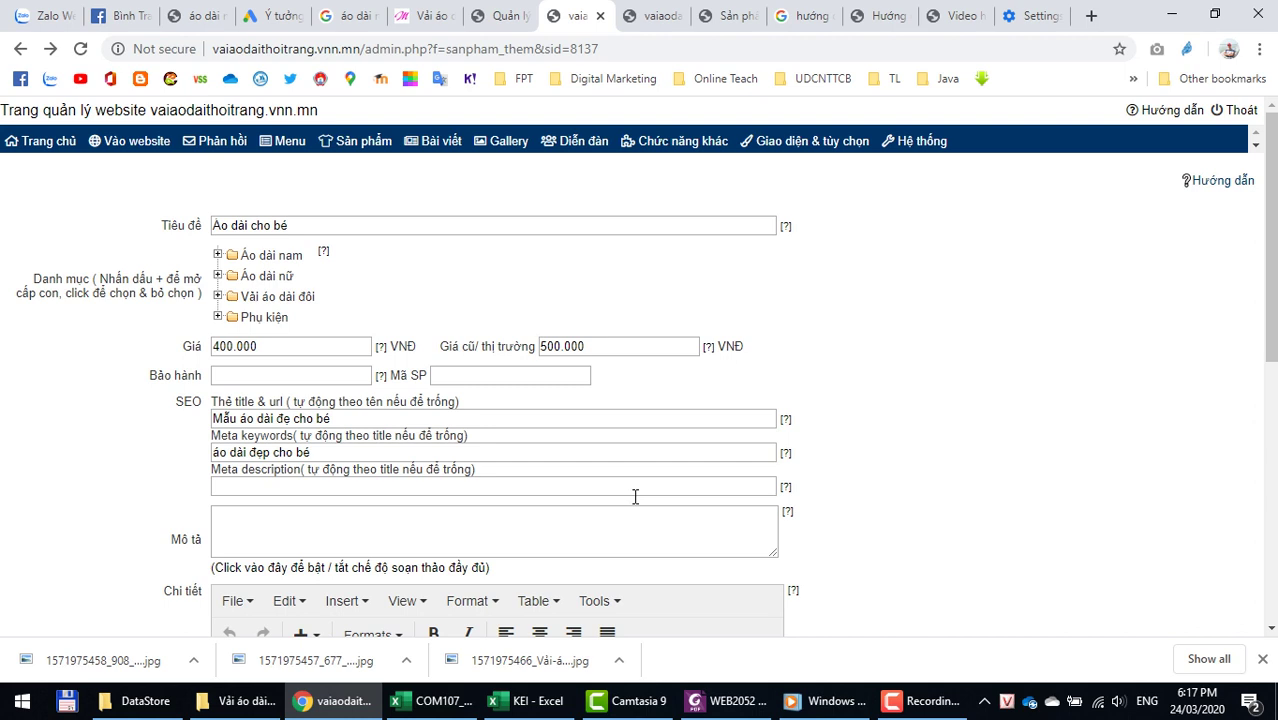
pyautogui.click(242, 482)
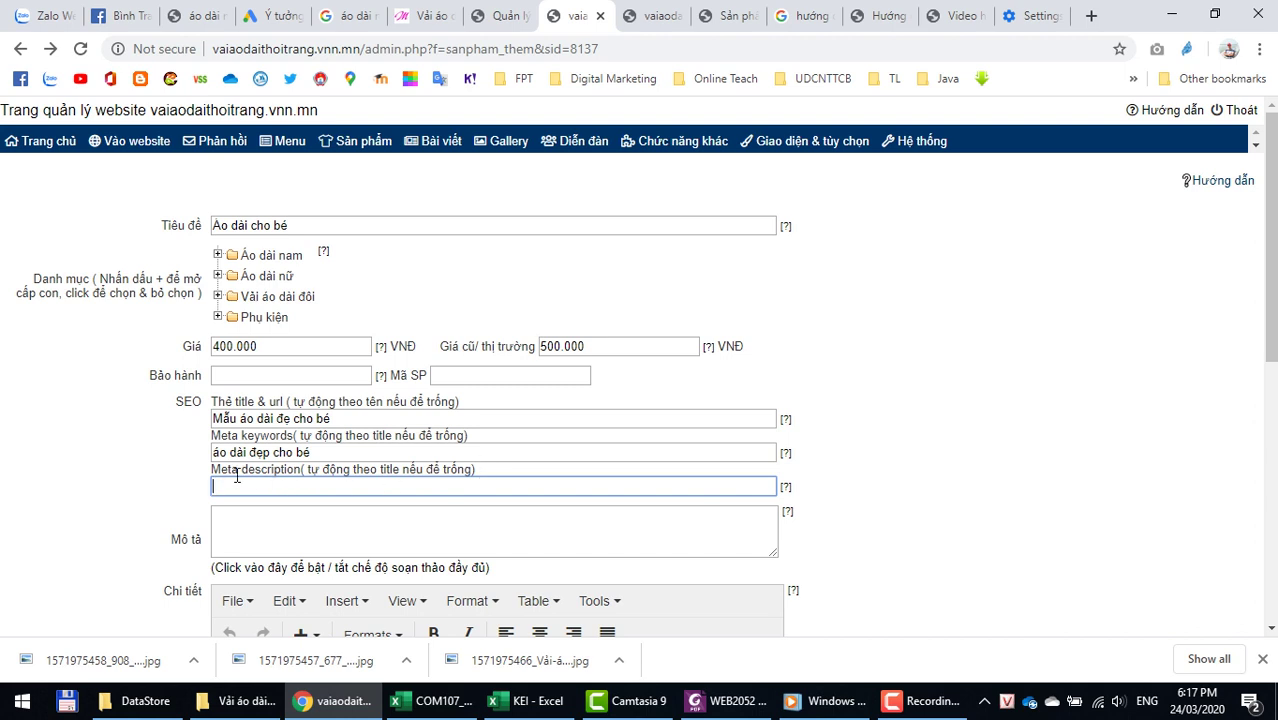
pyautogui.moveTo(256, 467); pyautogui.dragTo(355, 464)
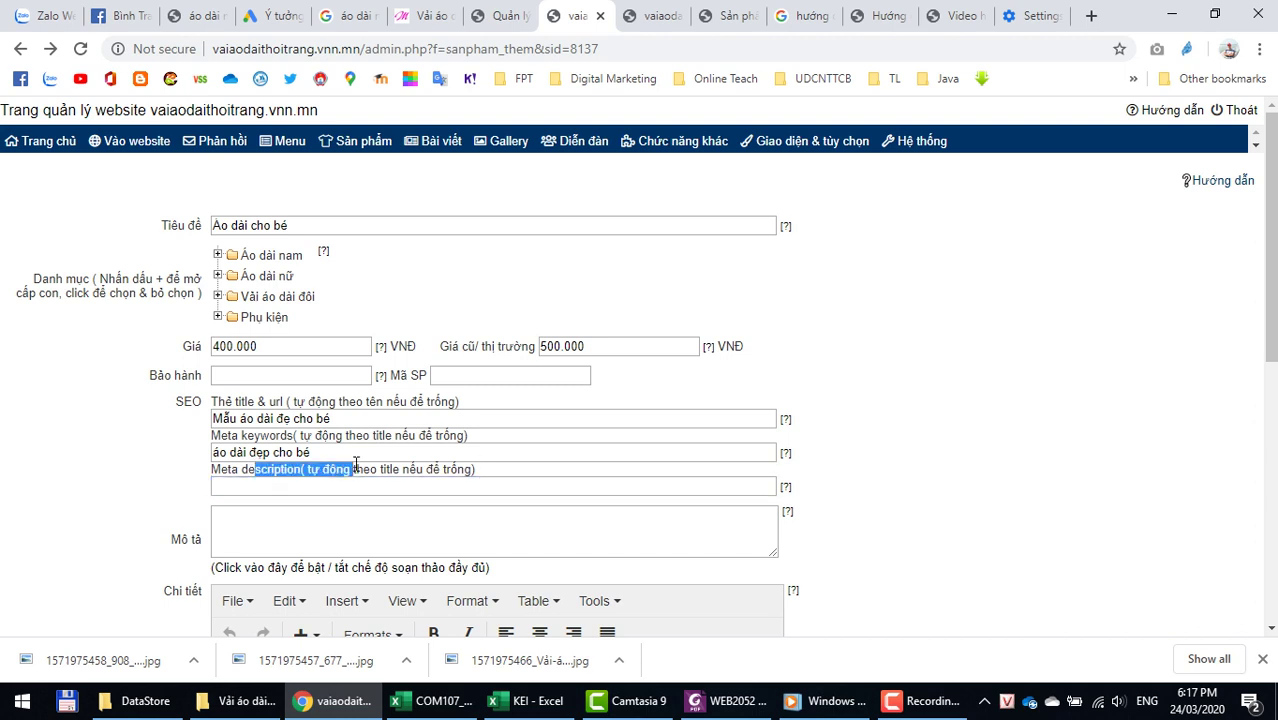
pyautogui.click(521, 468)
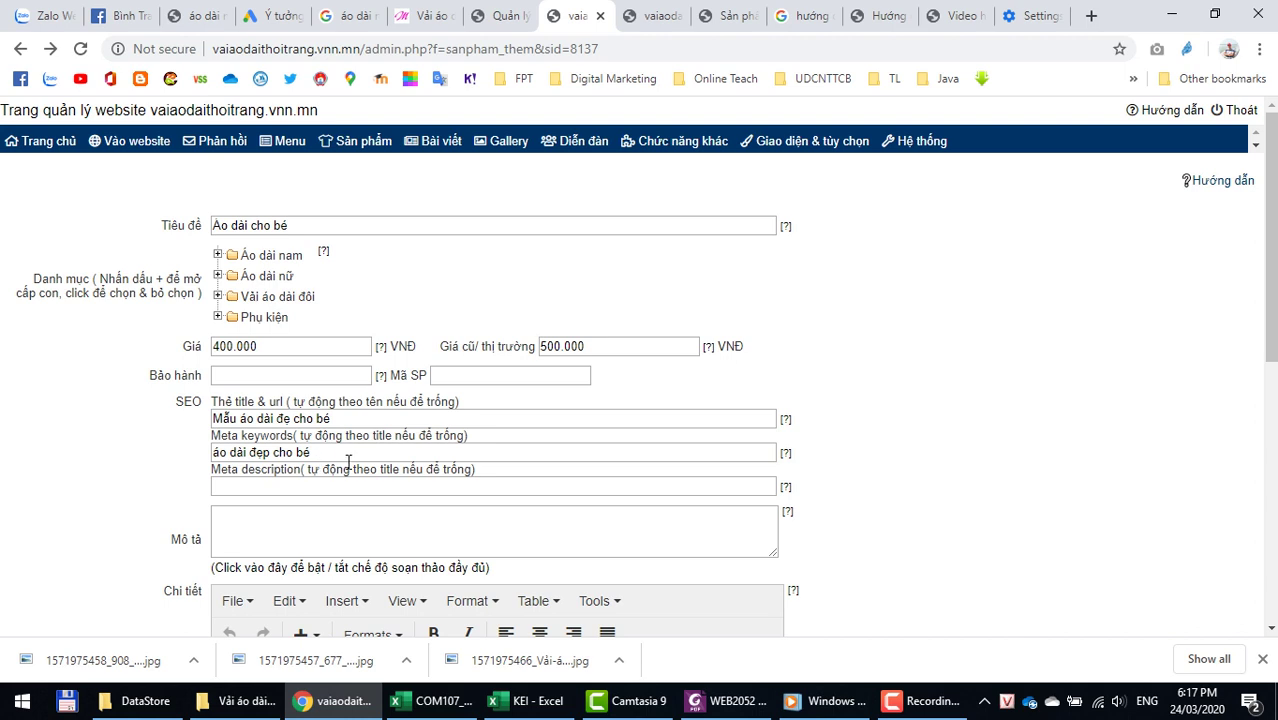
pyautogui.click(324, 487)
# Step: Upload the three Ao Dai Cho Be photos and insert the white-outfit one into Chi tiết
pyautogui.click(286, 539)
pyautogui.scroll(-3, 282, 538)
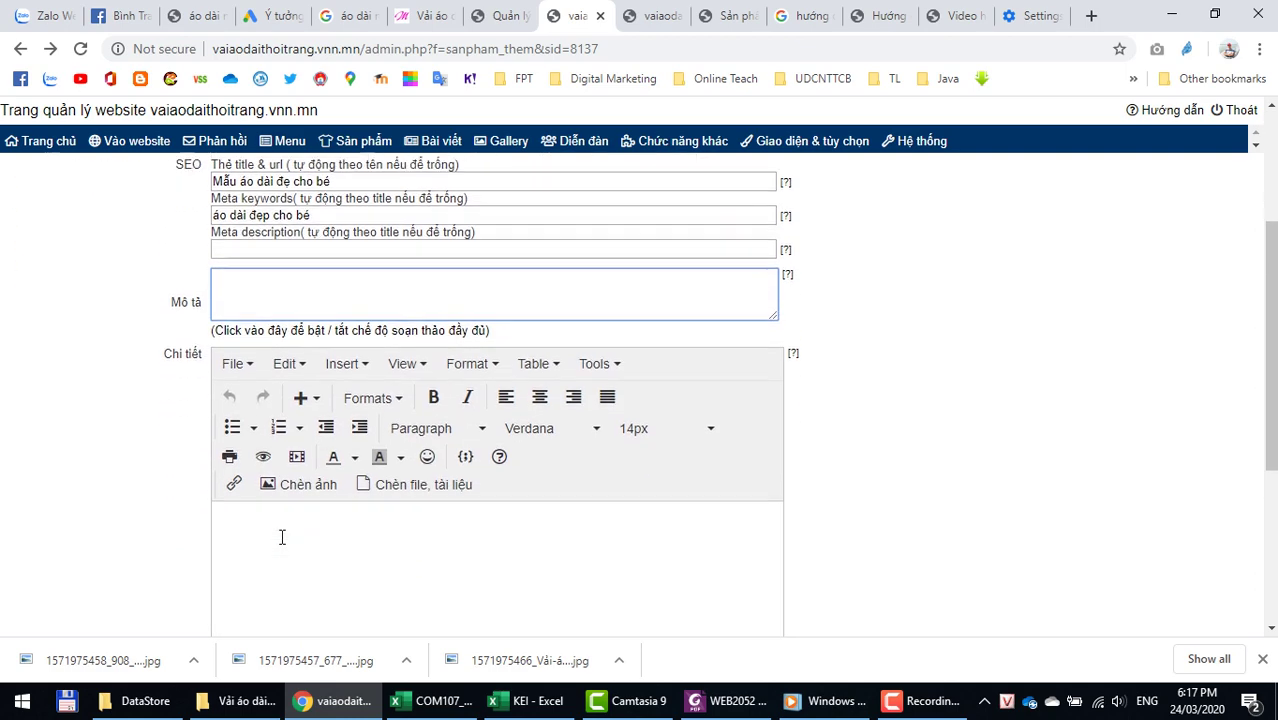
pyautogui.click(297, 445)
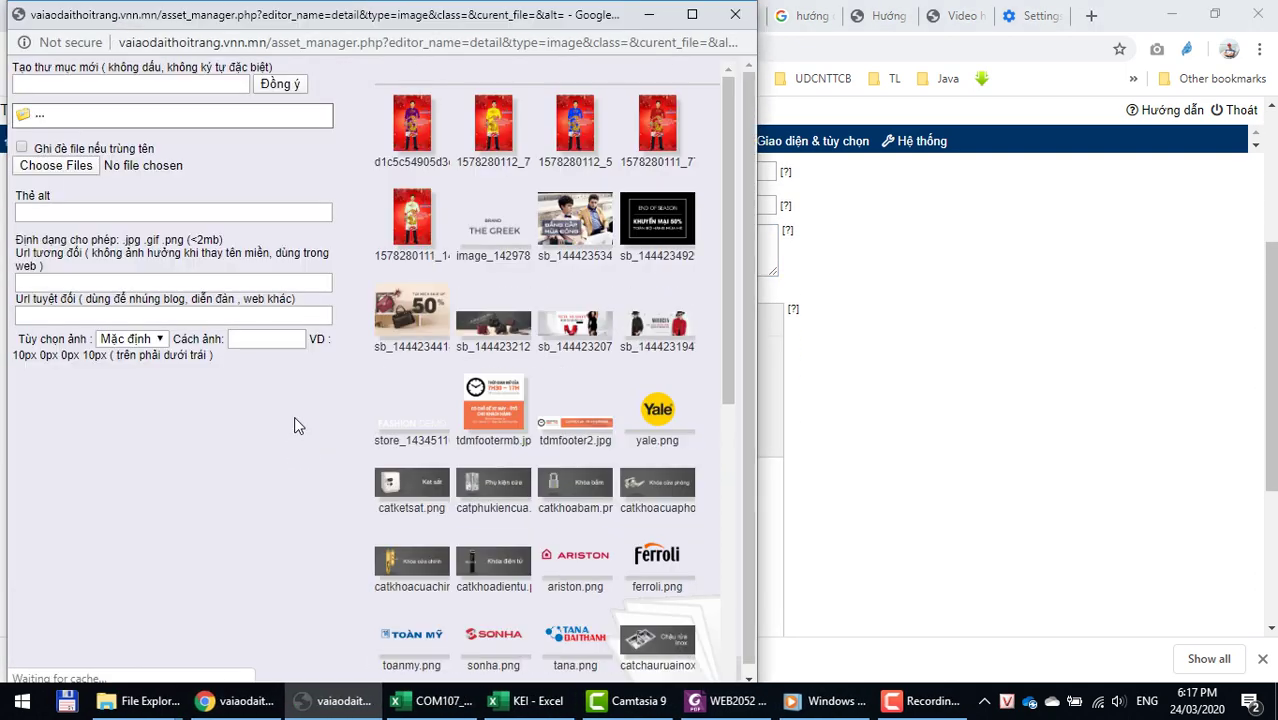
pyautogui.click(60, 166)
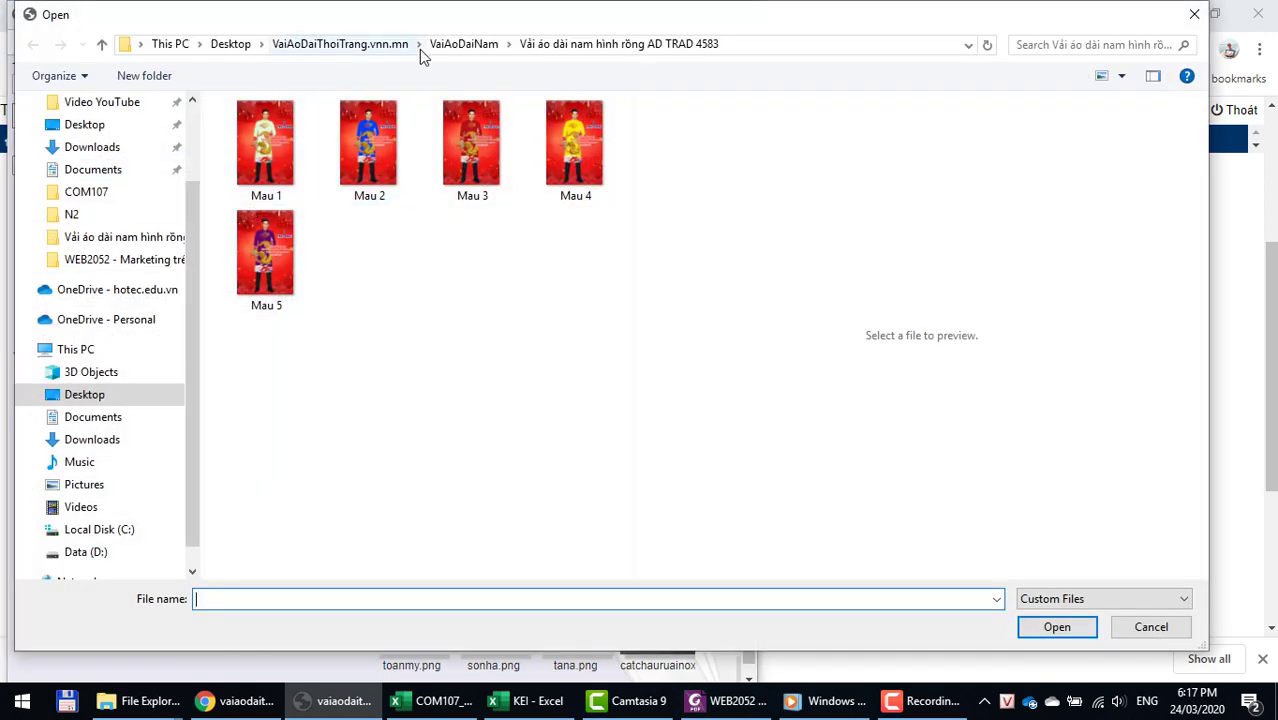
pyautogui.click(320, 45)
pyautogui.doubleClick(268, 131)
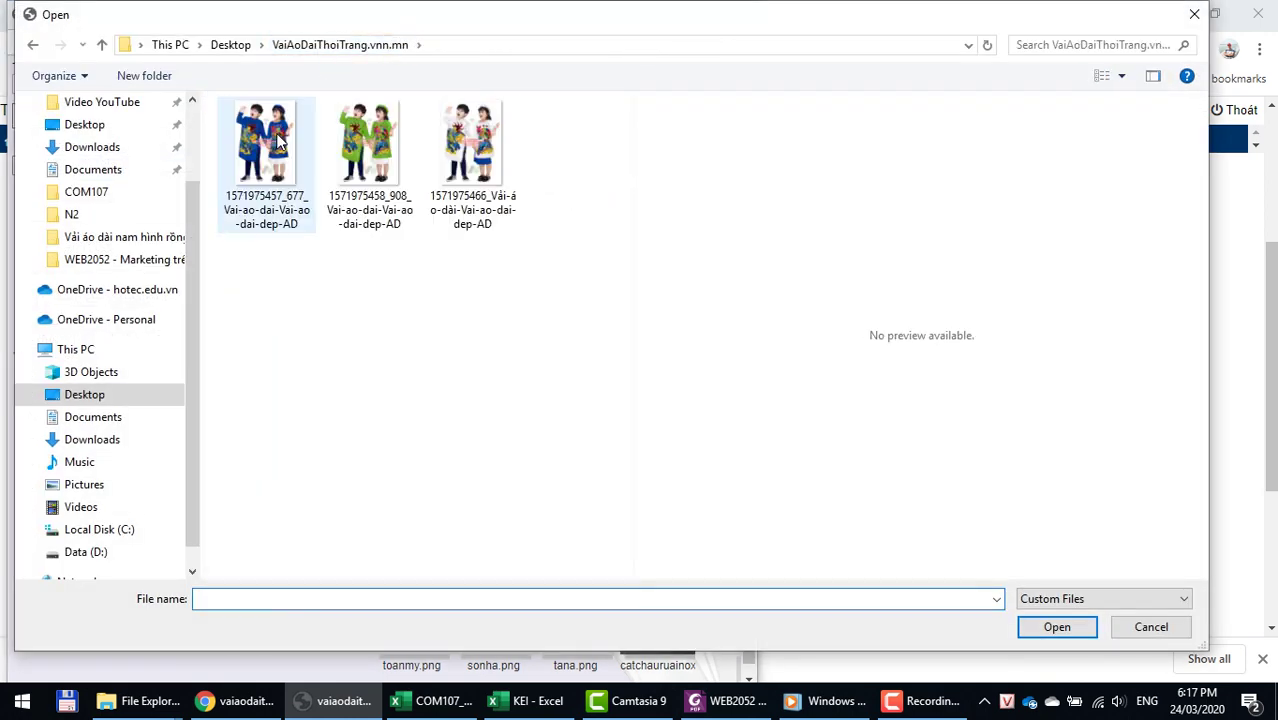
pyautogui.moveTo(533, 262); pyautogui.dragTo(296, 178)
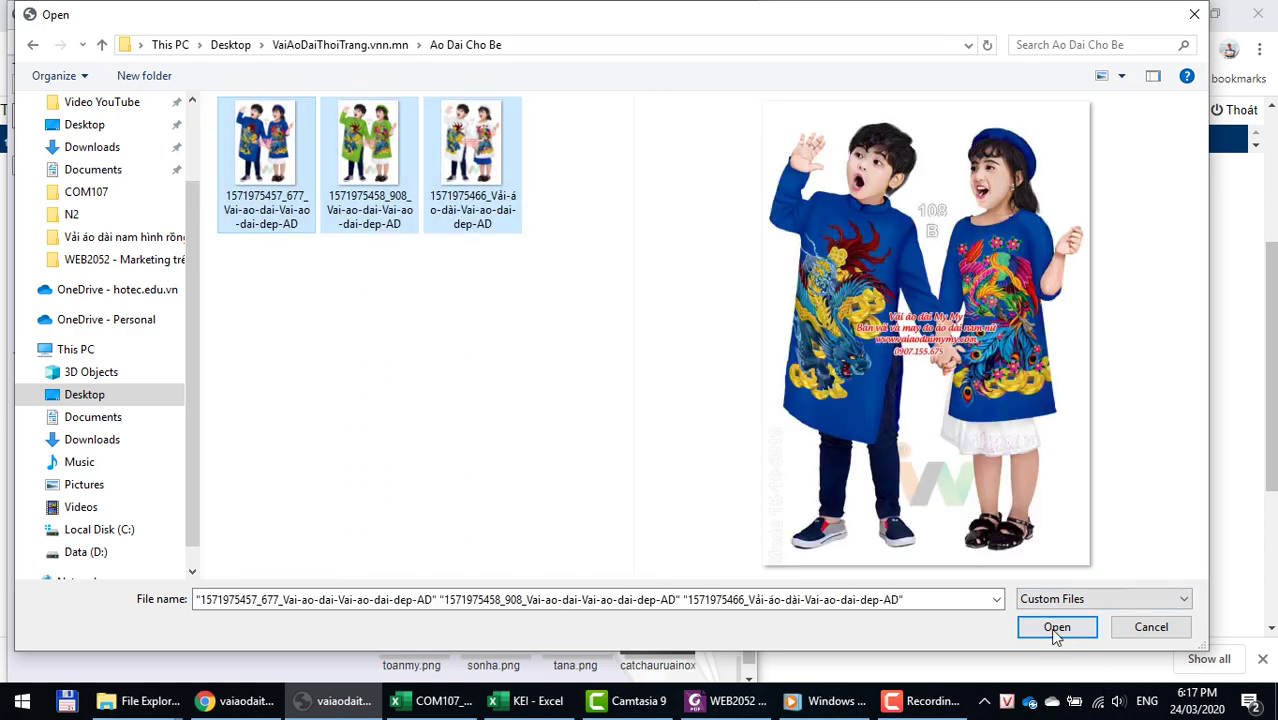
pyautogui.click(1056, 627)
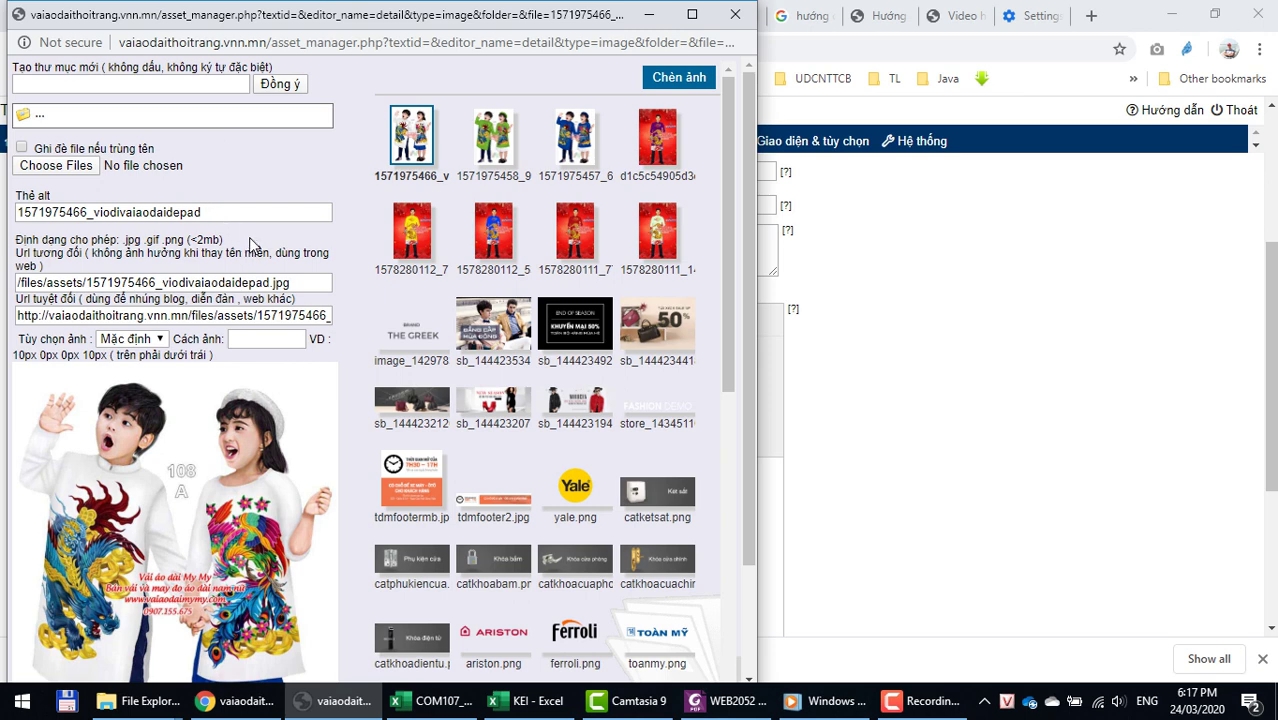
pyautogui.click(662, 79)
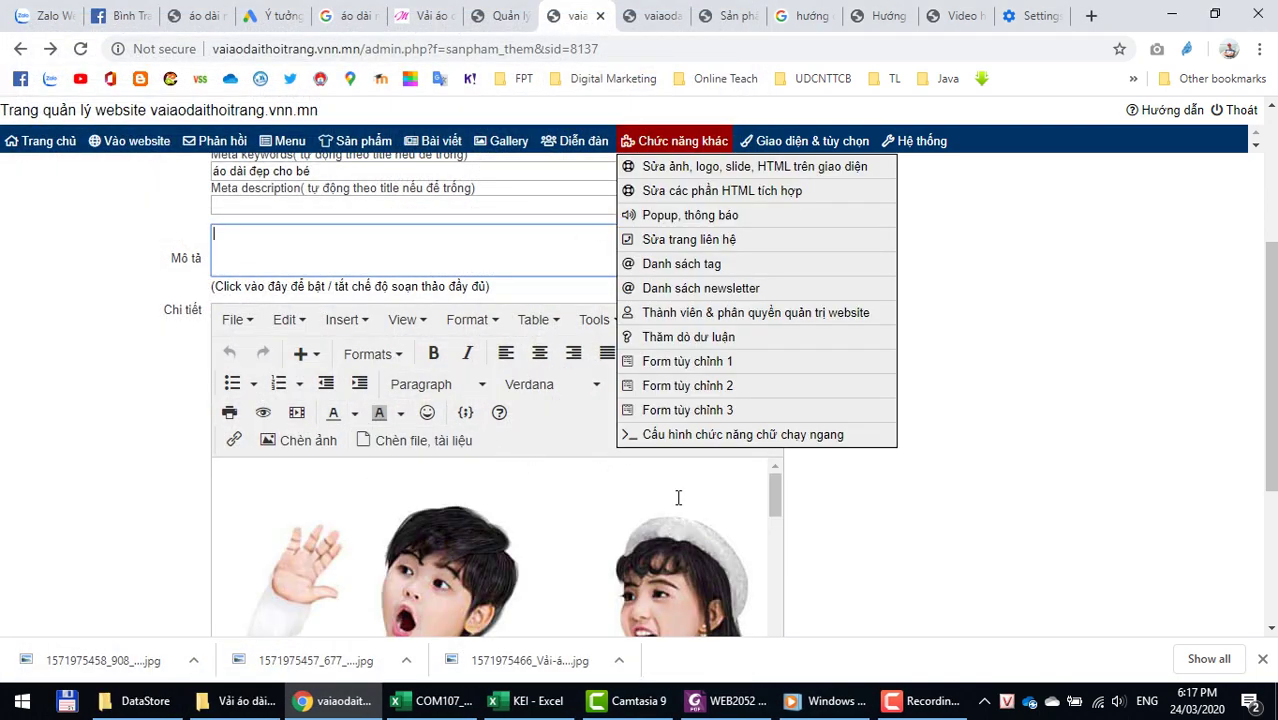
pyautogui.scroll(-5, 678, 497)
pyautogui.scroll(-3, 787, 585)
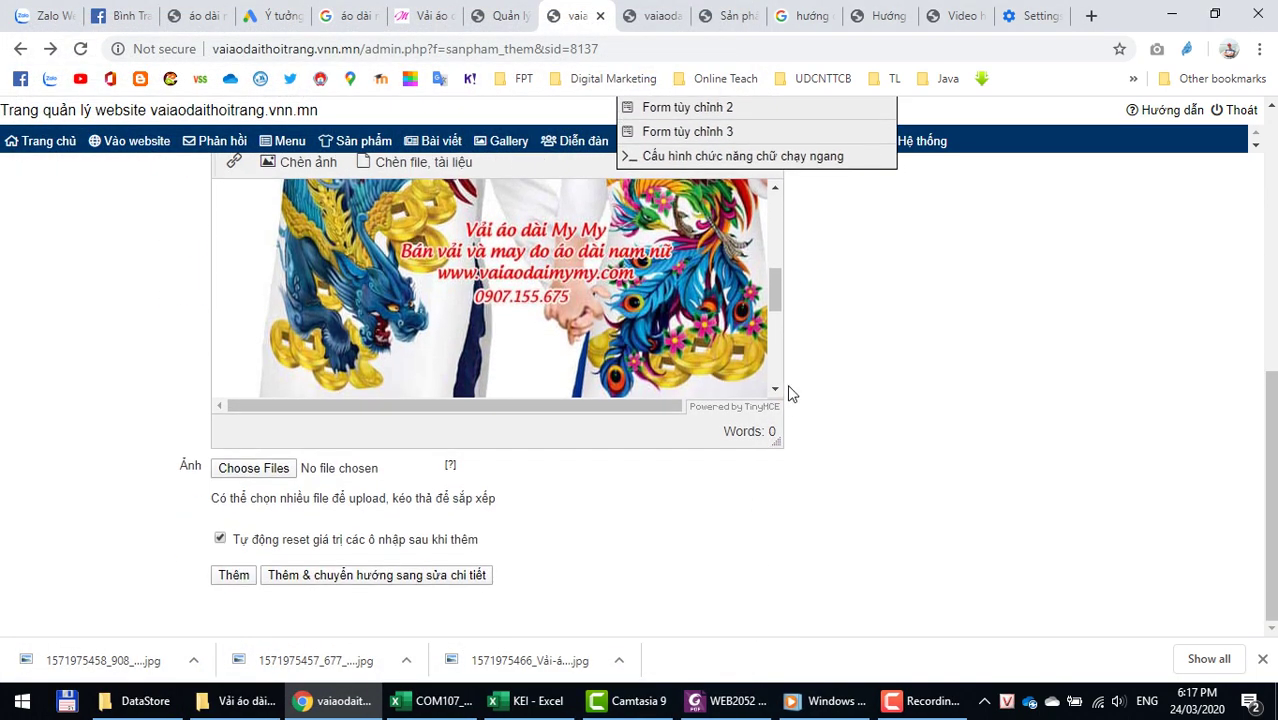
pyautogui.moveTo(667, 409); pyautogui.dragTo(739, 371)
pyautogui.tripleClick(735, 376)
pyautogui.scroll(-5, 731, 375)
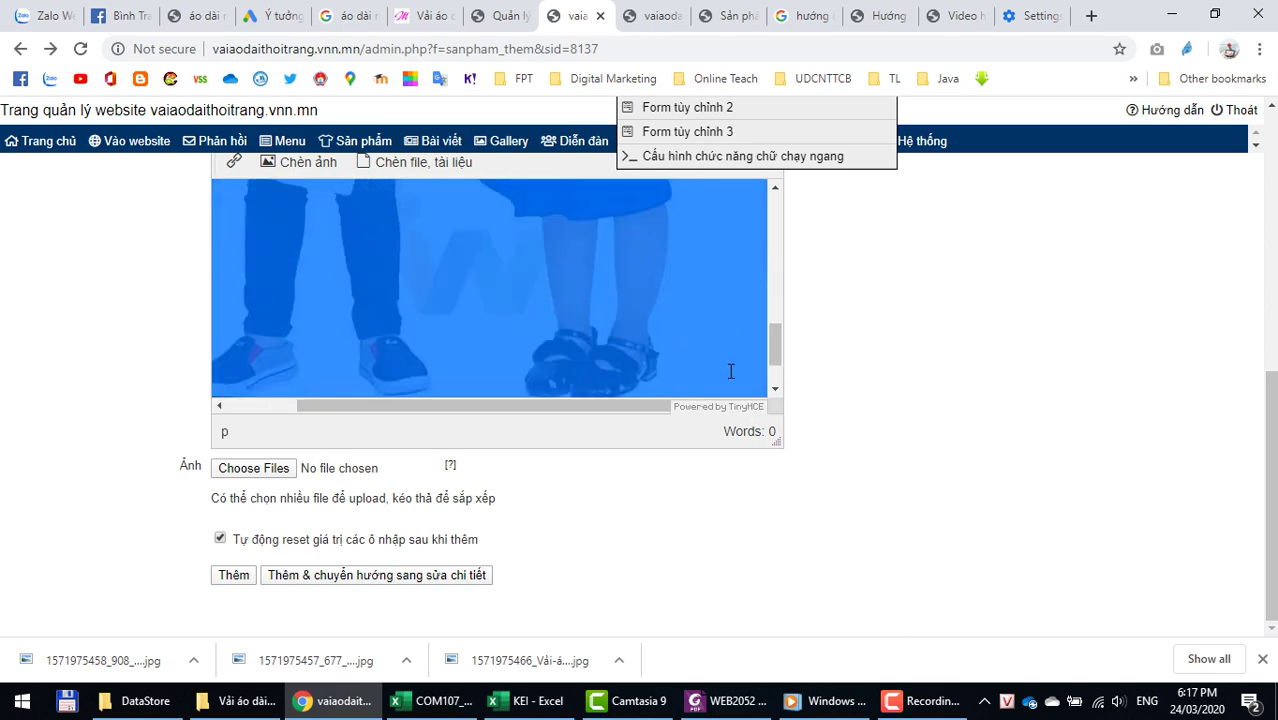
pyautogui.scroll(-2, 731, 371)
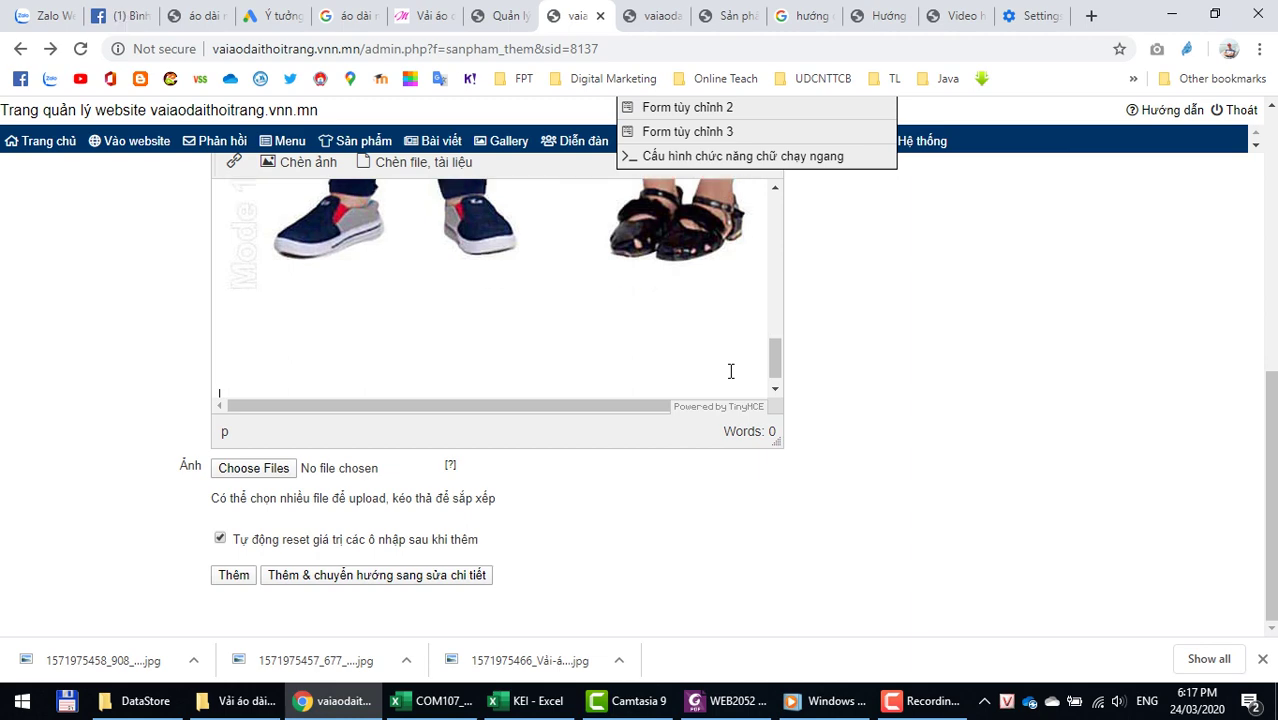
pyautogui.click(305, 170)
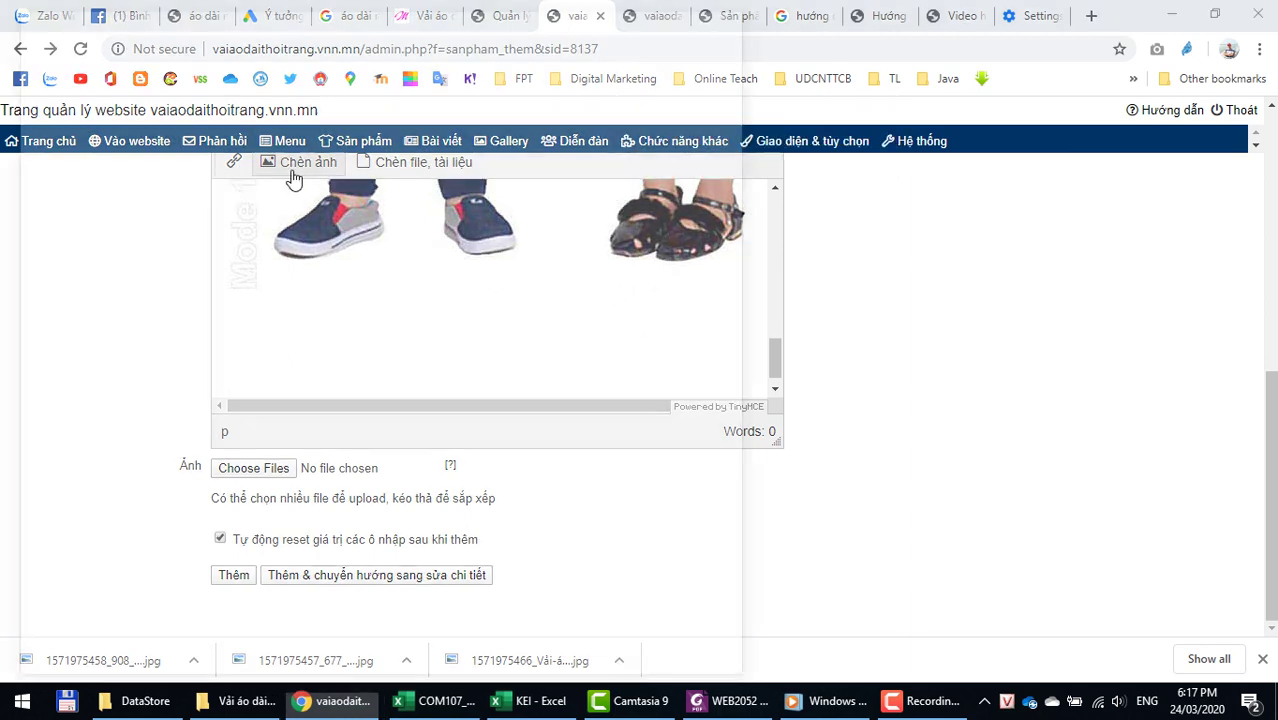
pyautogui.moveTo(605, 29); pyautogui.dragTo(669, 29)
pyautogui.click(799, 14)
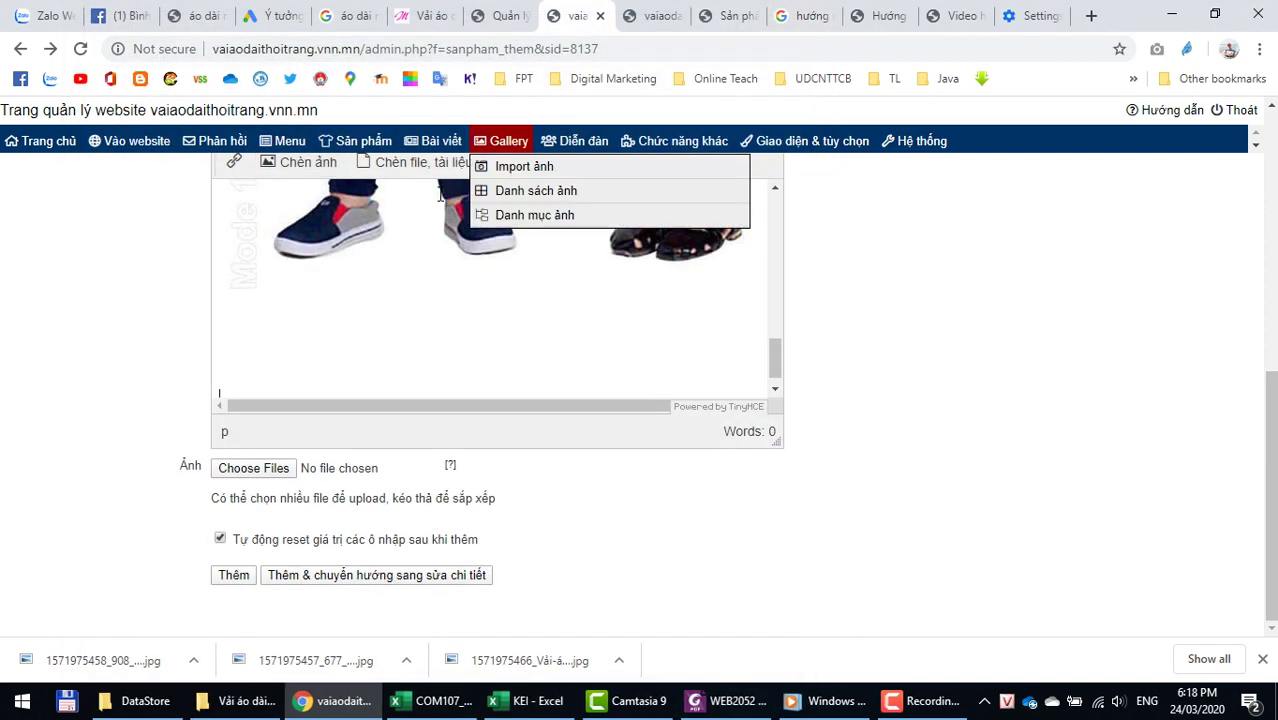
pyautogui.click(312, 165)
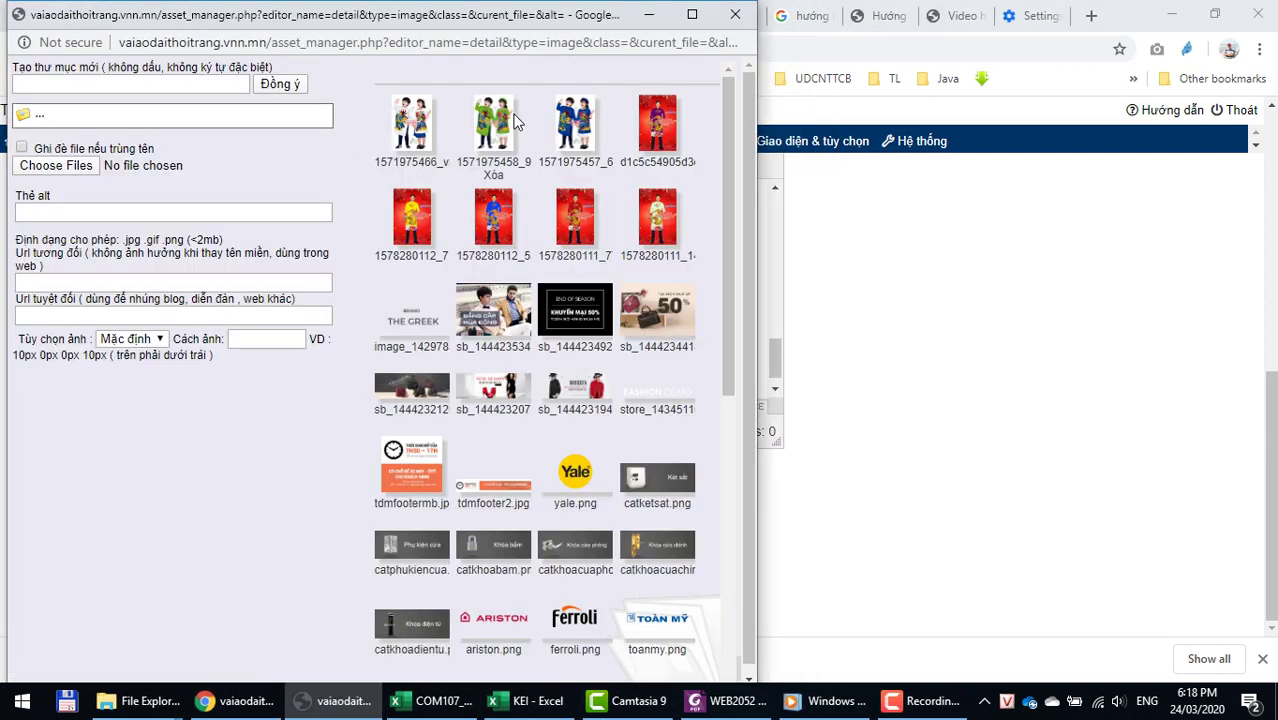
pyautogui.click(507, 125)
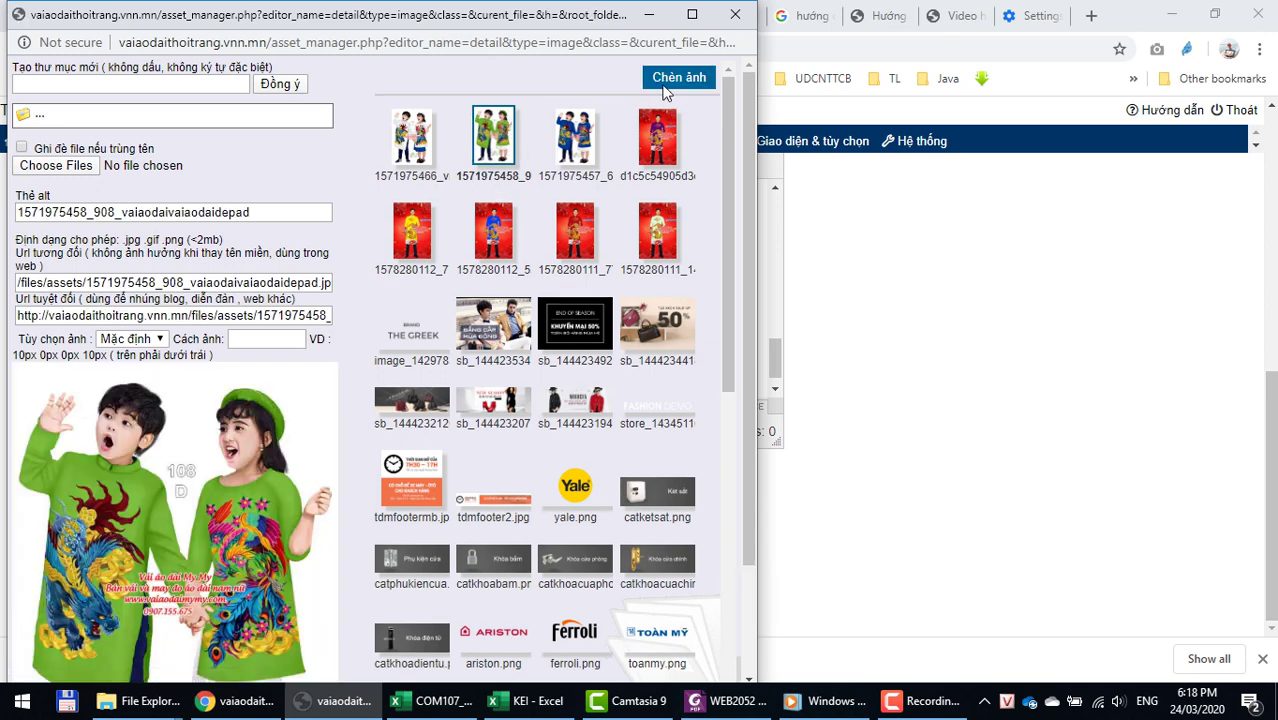
pyautogui.click(667, 85)
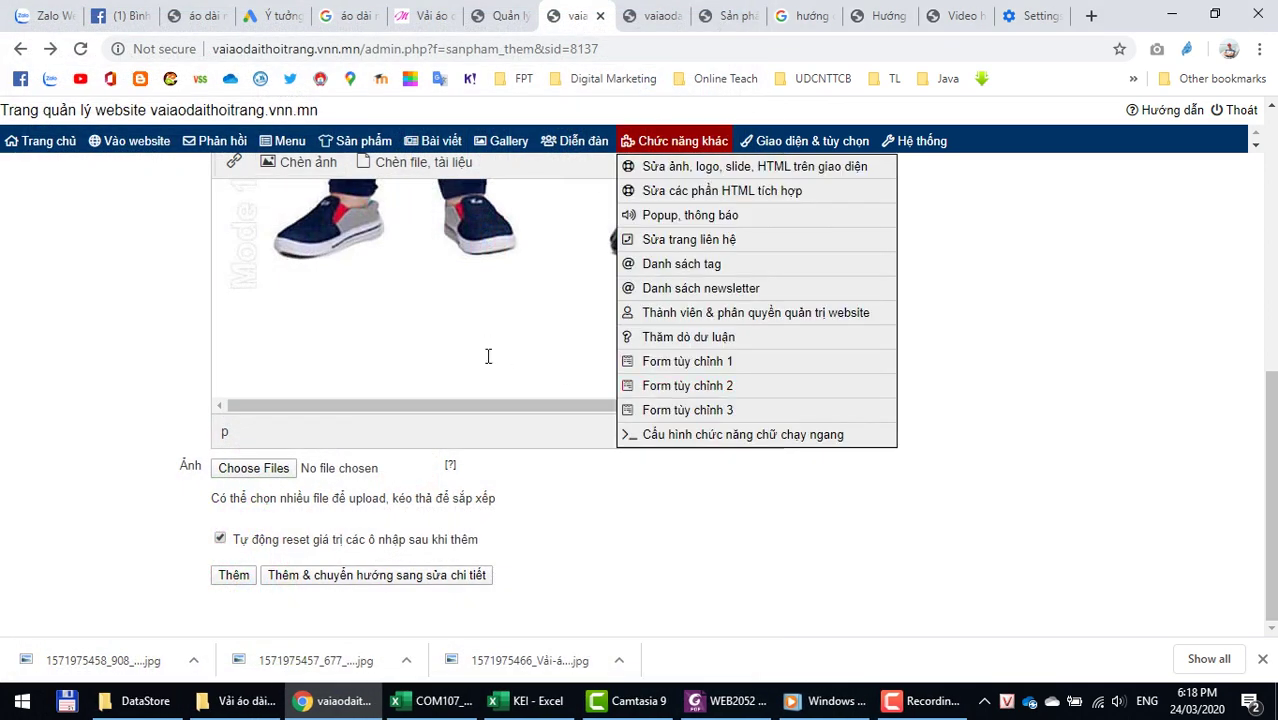
pyautogui.hotkey('ctrl', '+')
pyautogui.hotkey('ctrl', '+')
pyautogui.hotkey('ctrl', '+')
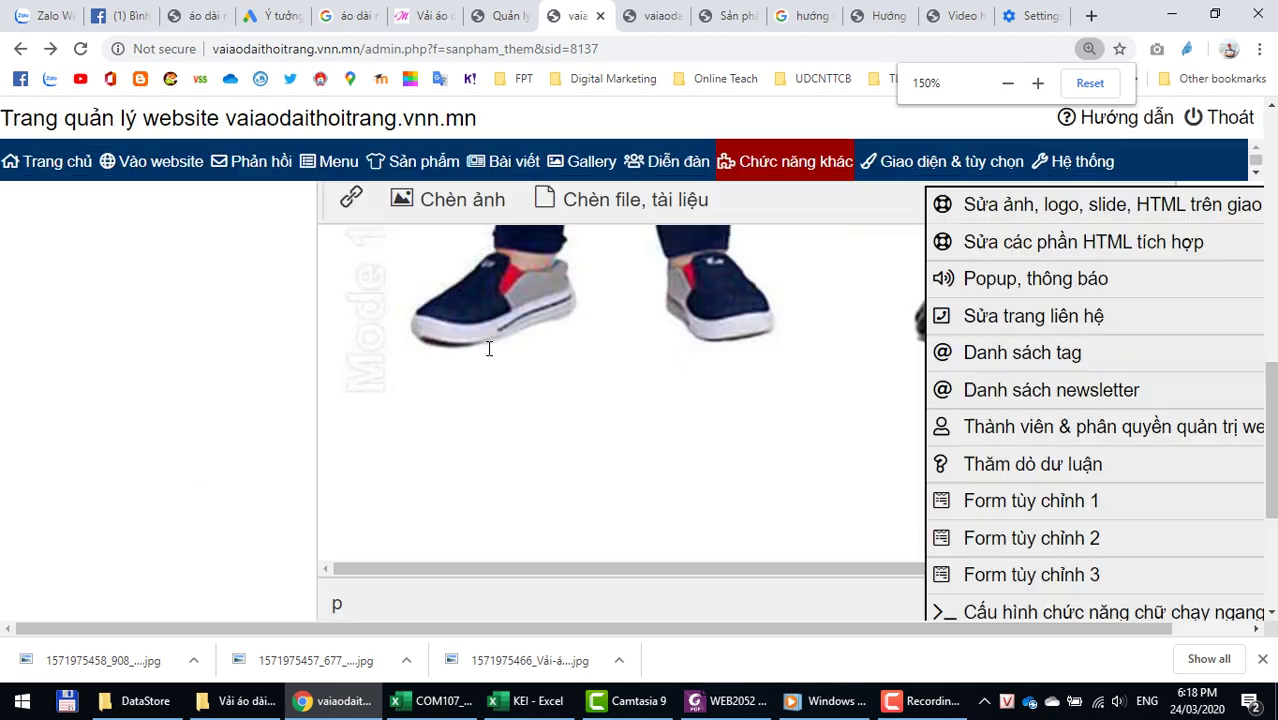
pyautogui.hotkey('ctrl', '-')
pyautogui.hotkey('ctrl', '-')
pyautogui.hotkey('ctrl', '-')
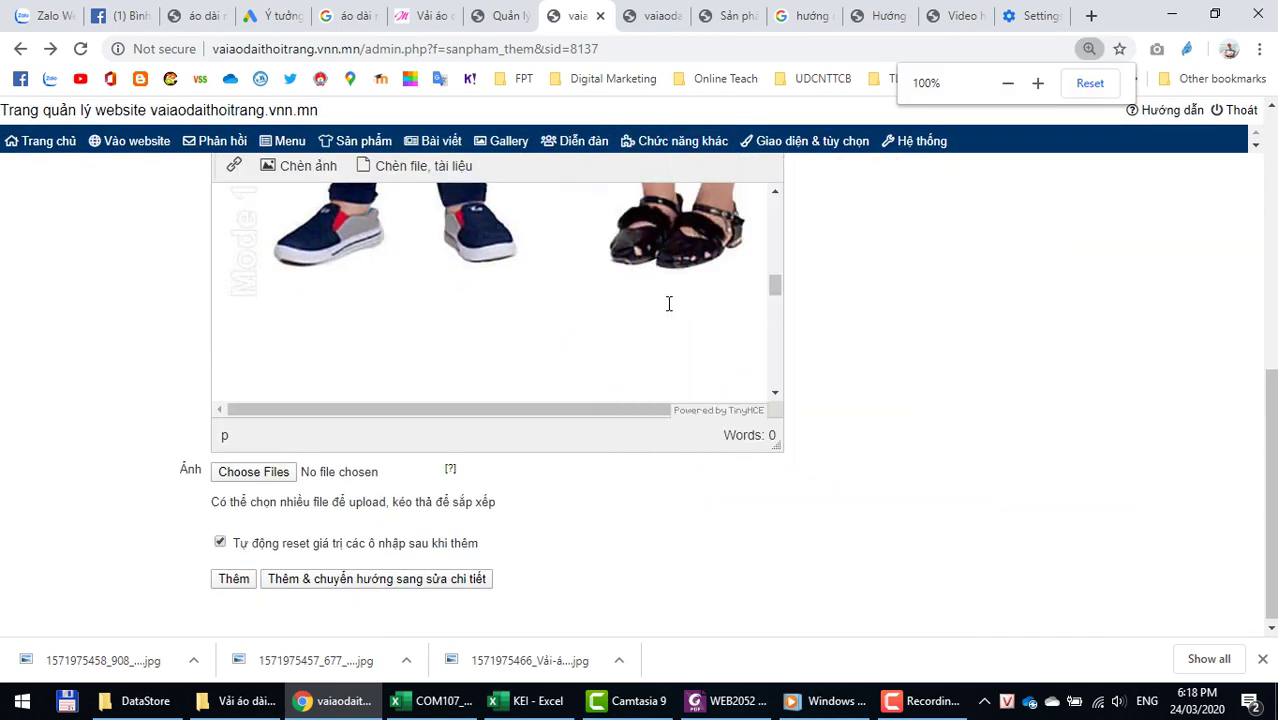
pyautogui.scroll(5, 681, 300)
pyautogui.scroll(-15, 642, 308)
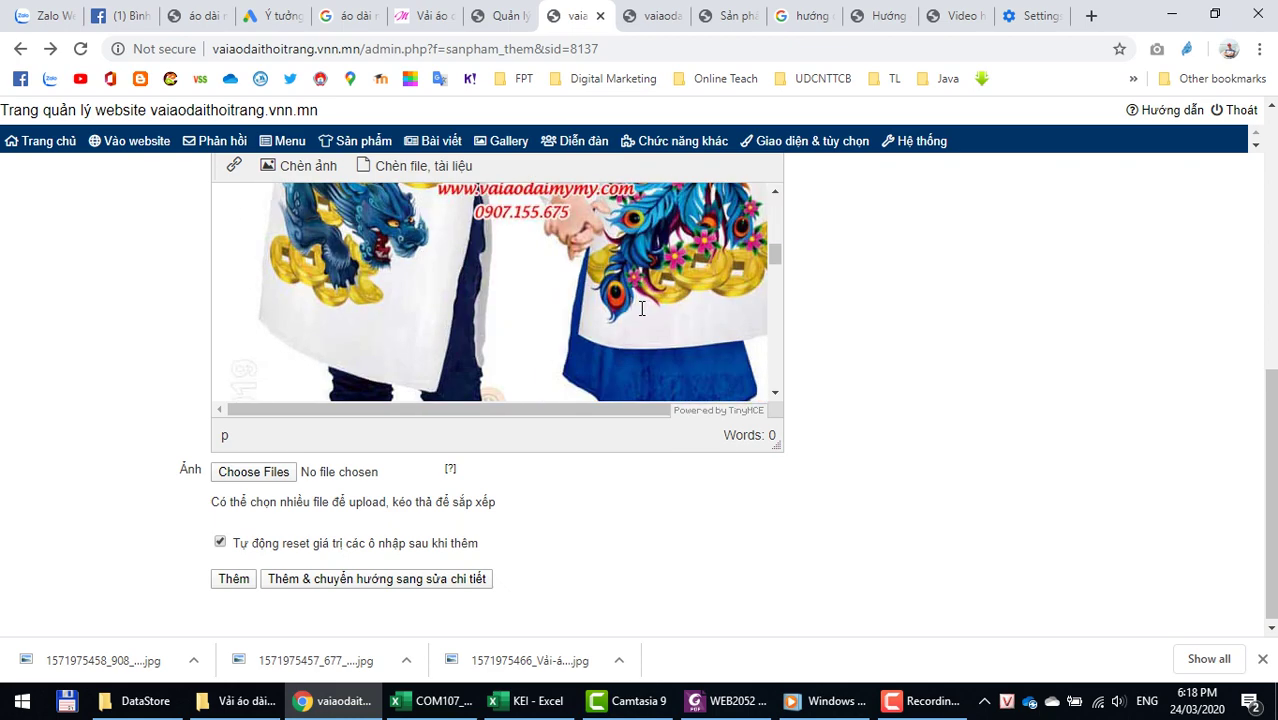
pyautogui.scroll(-1, 497, 292)
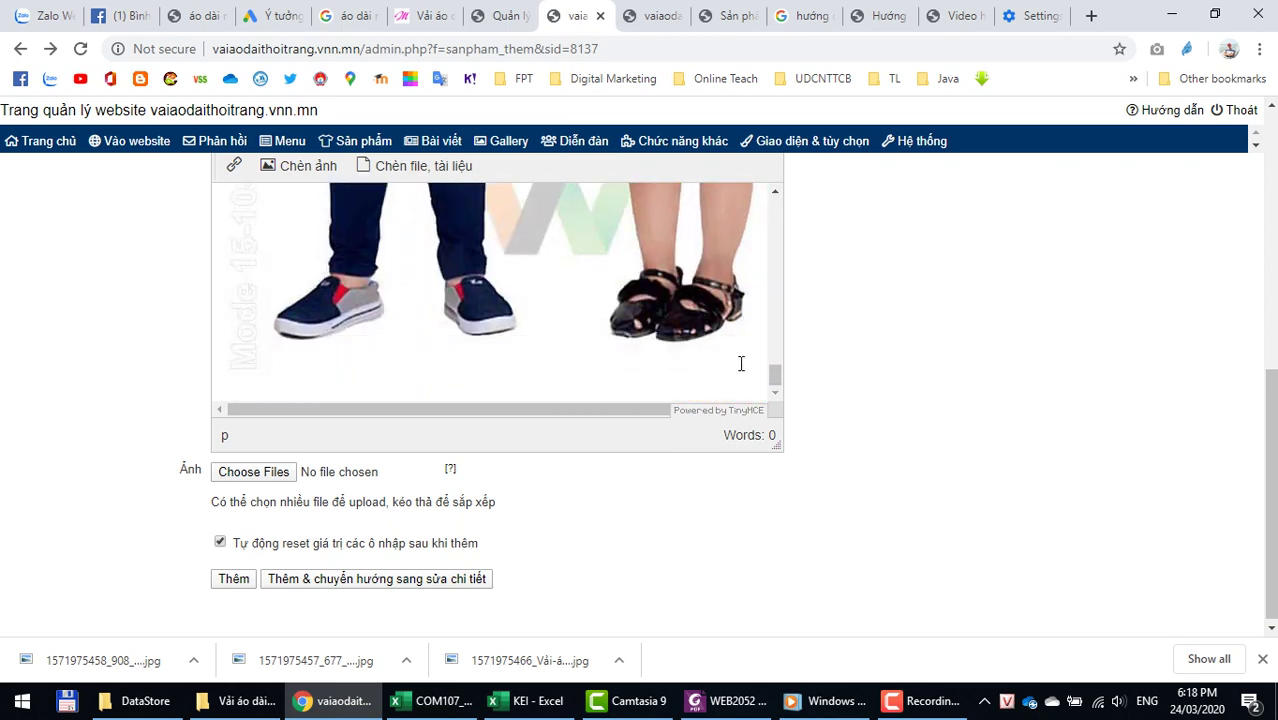
pyautogui.click(736, 362)
pyautogui.press('Right')
pyautogui.press('Return')
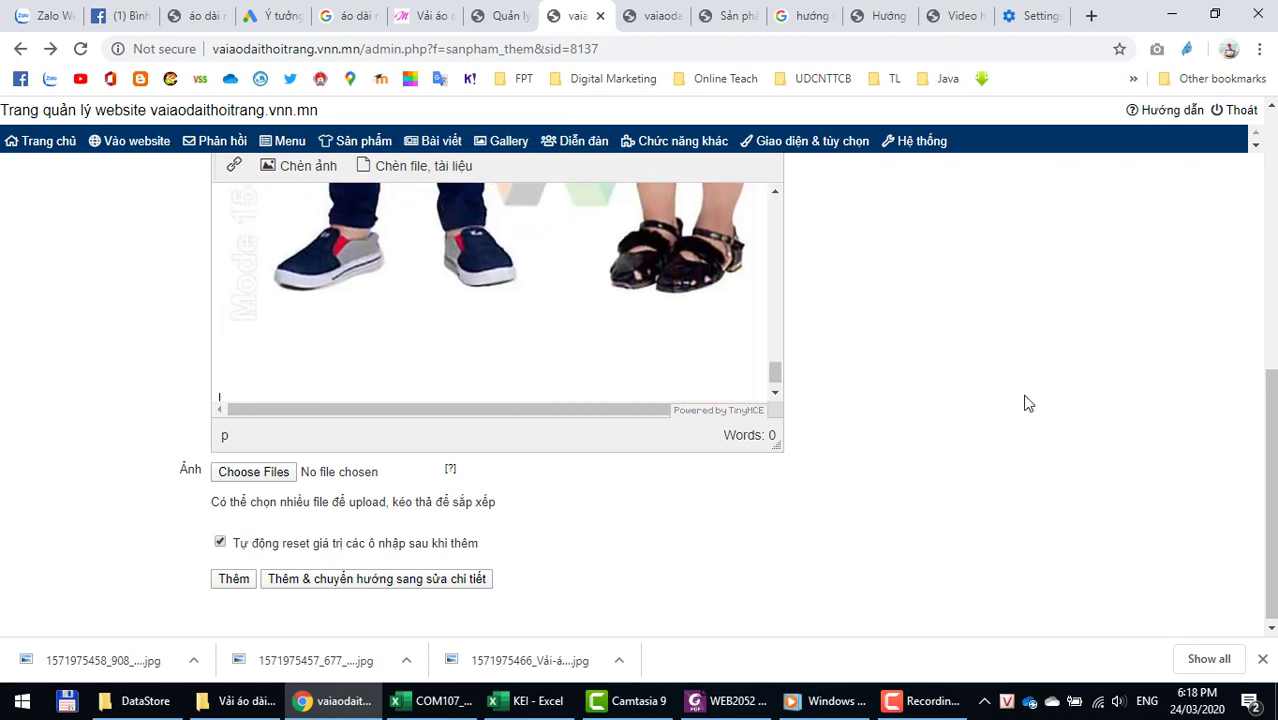
pyautogui.click(296, 168)
pyautogui.click(556, 135)
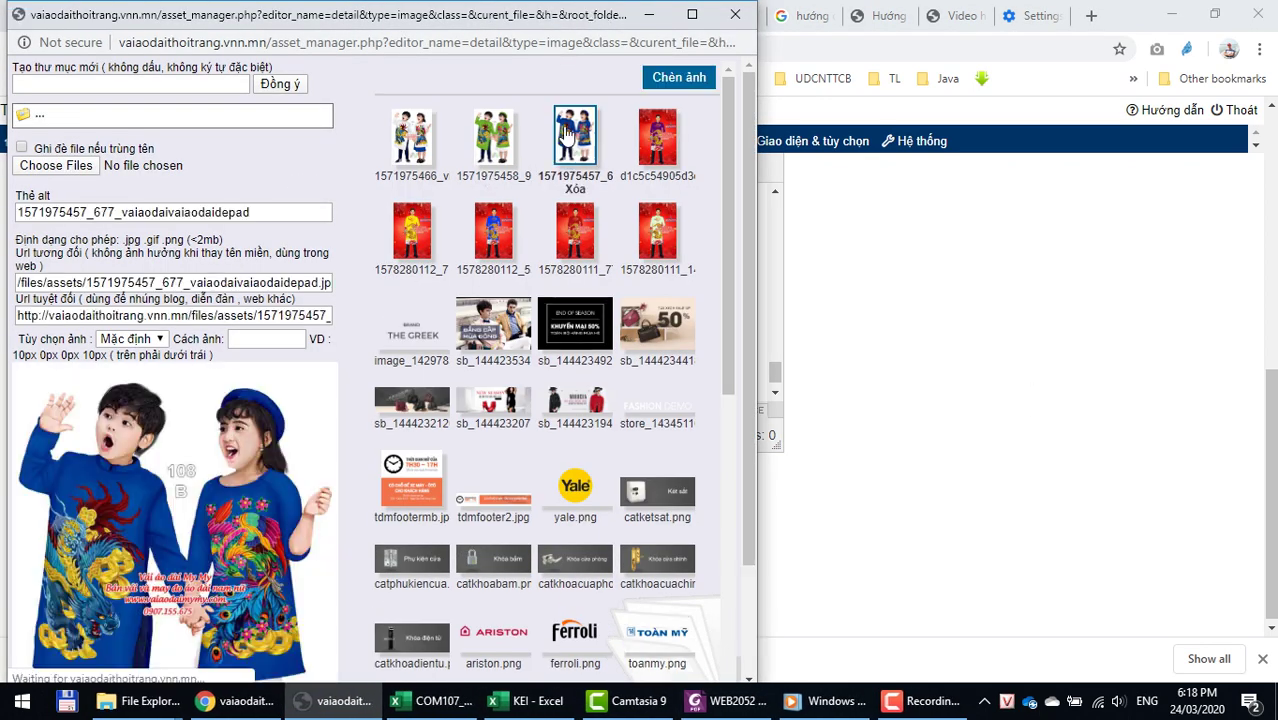
pyautogui.click(676, 78)
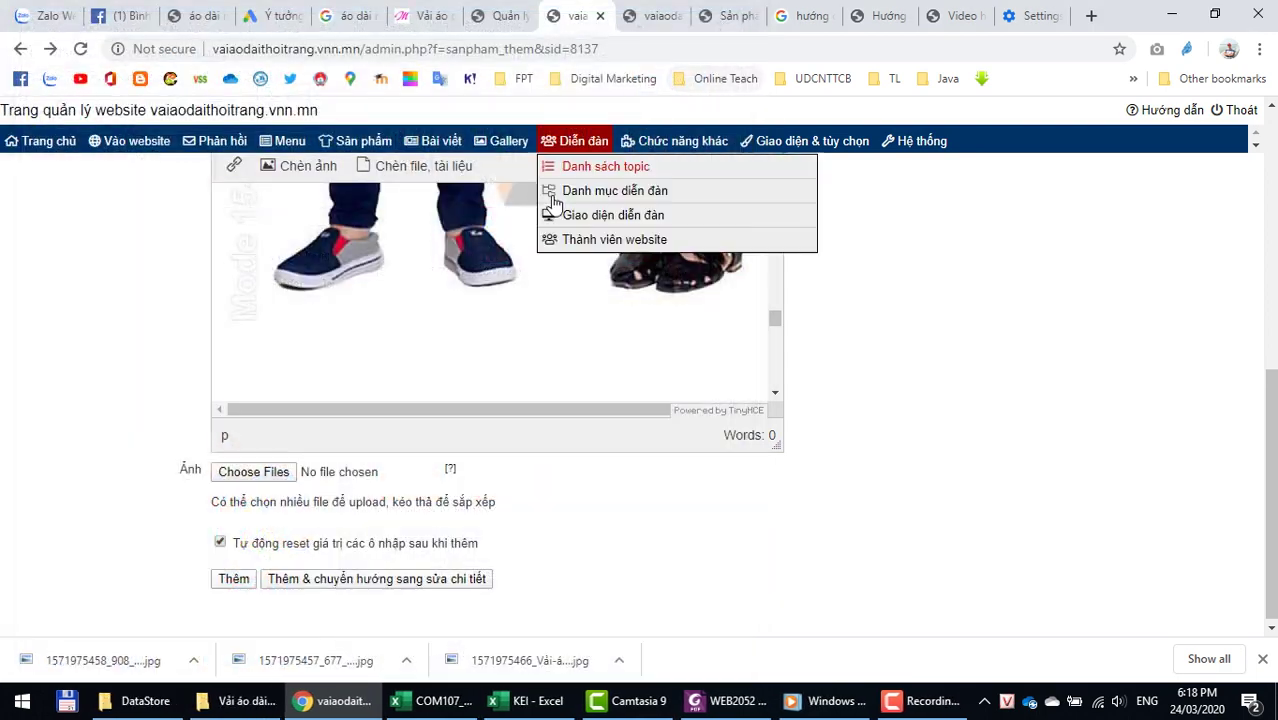
pyautogui.scroll(3, 884, 485)
# Step: Attach the white-outfit photo as the main product image
pyautogui.scroll(-3, 904, 539)
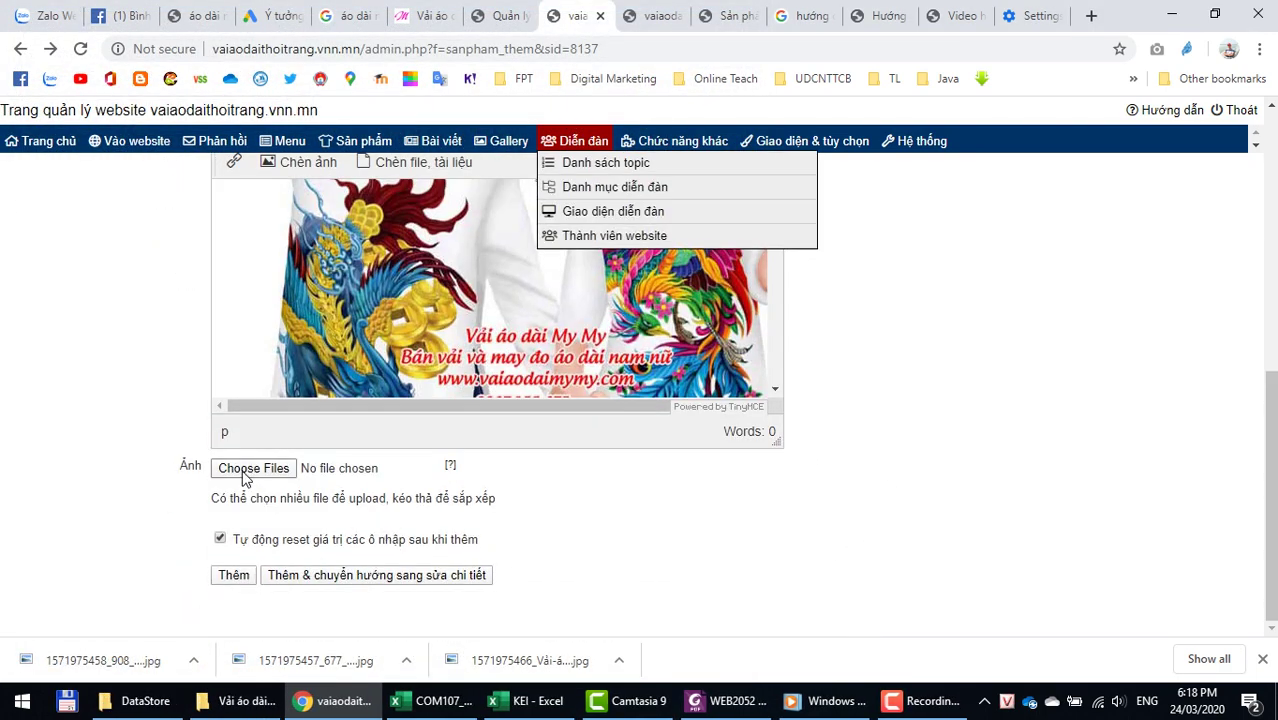
pyautogui.click(250, 468)
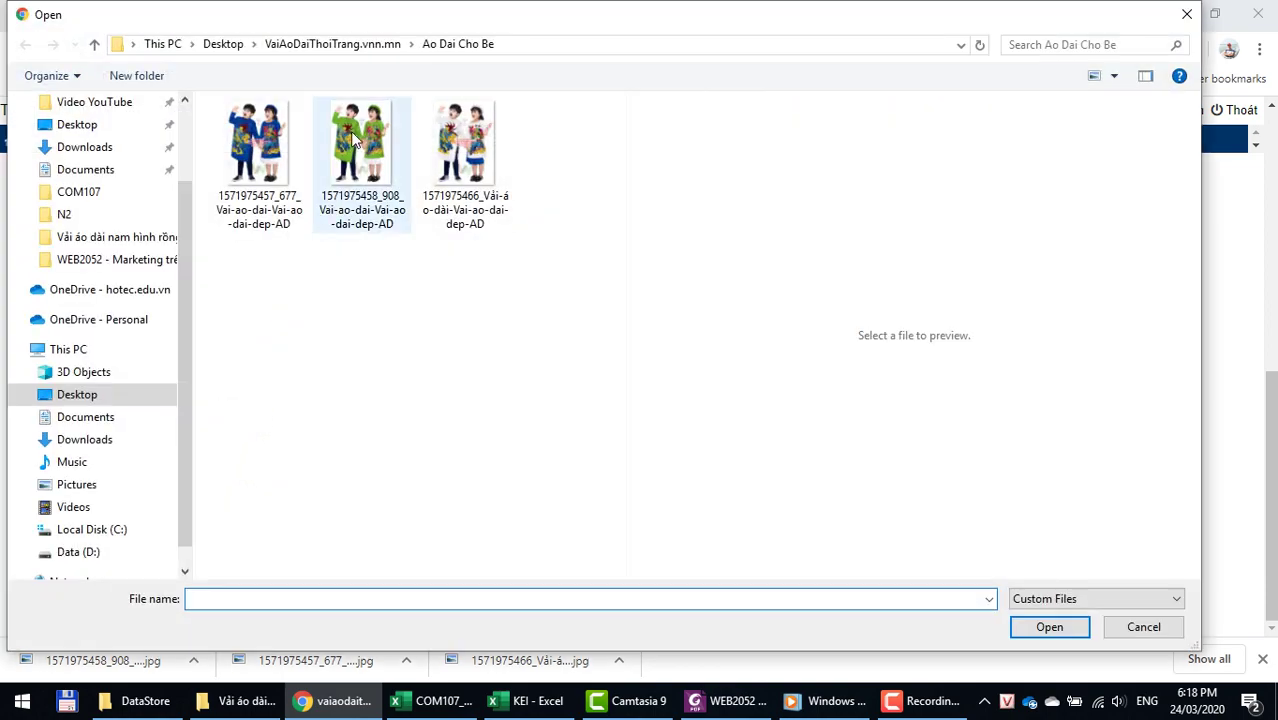
pyautogui.doubleClick(465, 140)
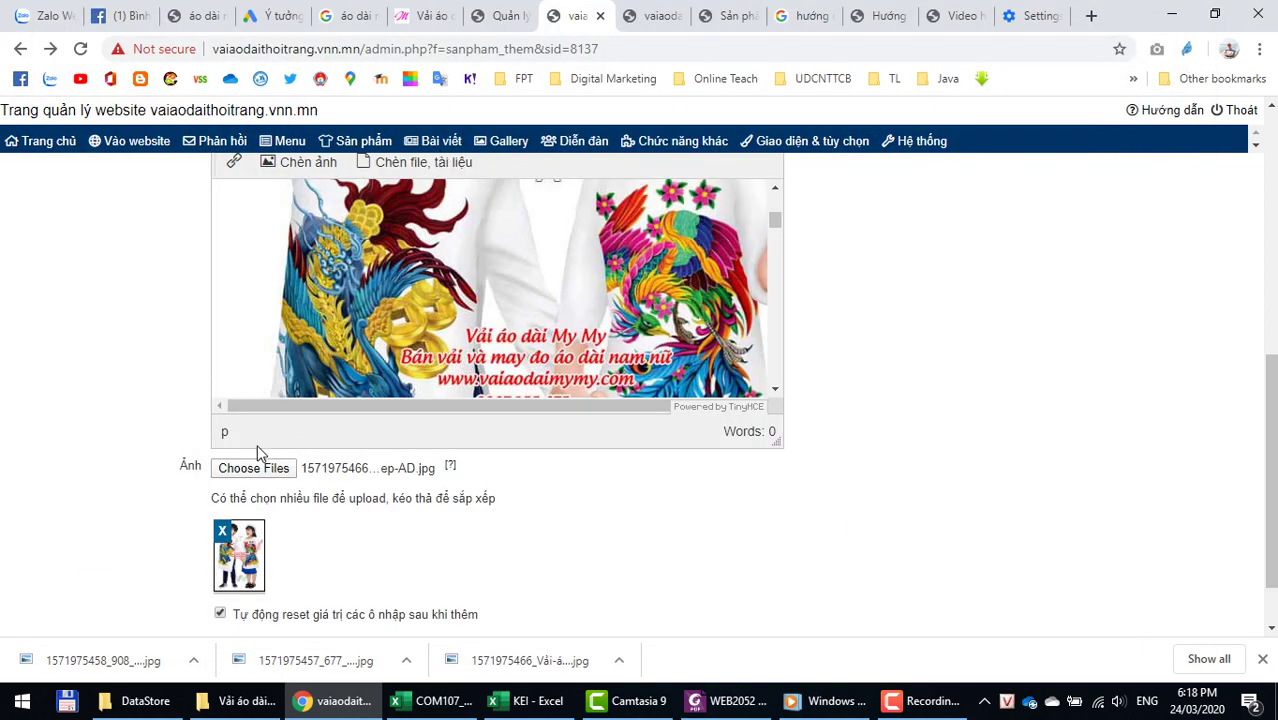
# Step: Submit the Áo dài cho bé product with Thêm and go to the storefront homepage
pyautogui.scroll(-2, 115, 488)
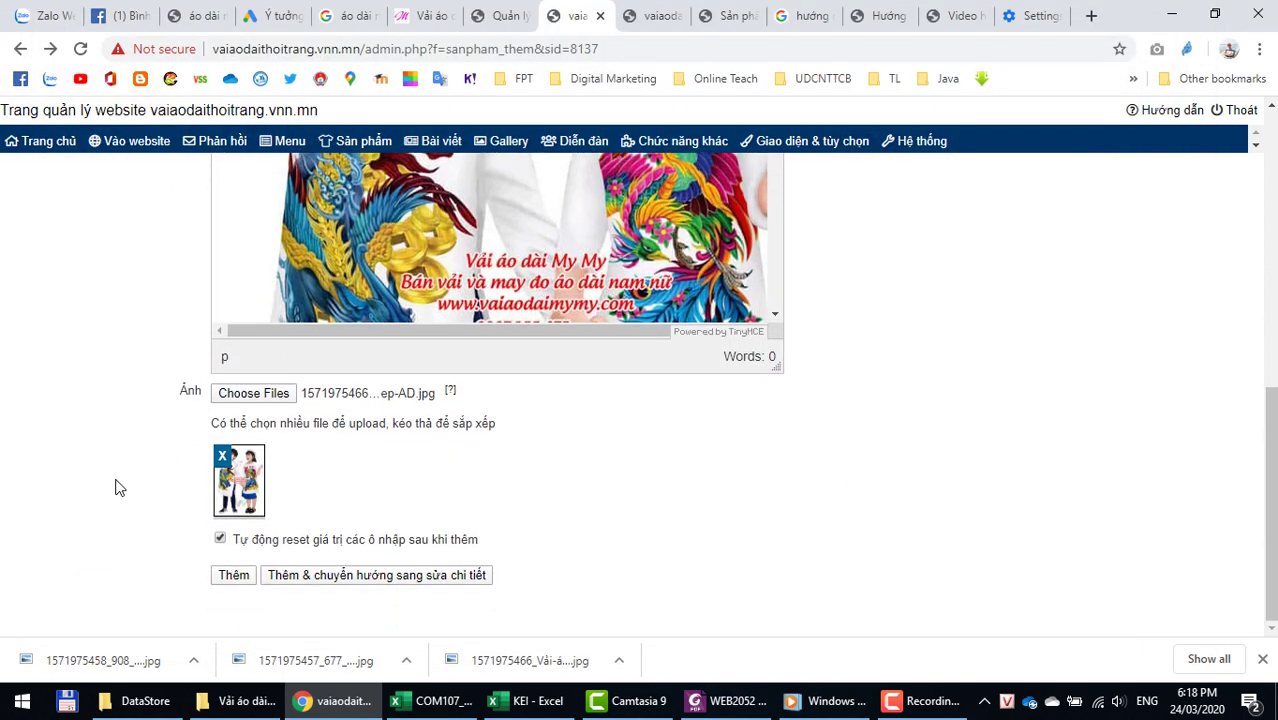
pyautogui.scroll(10, 115, 488)
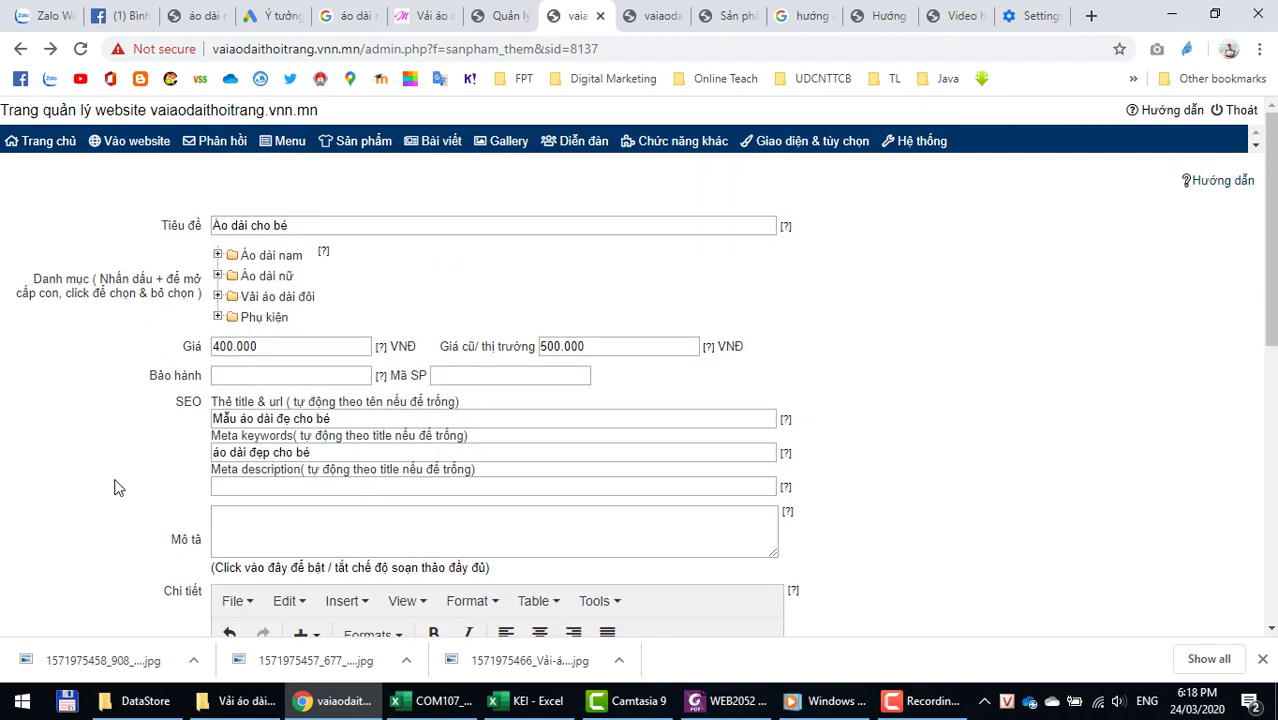
pyautogui.scroll(-10, 115, 493)
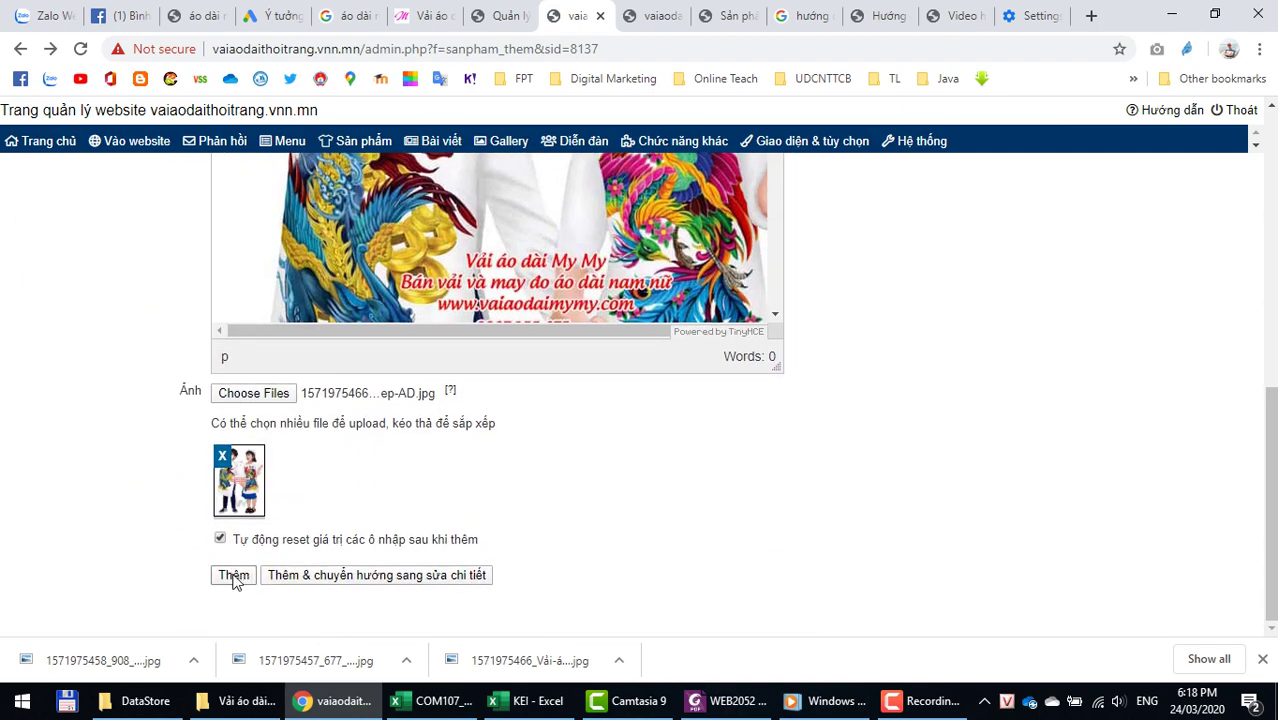
pyautogui.click(232, 581)
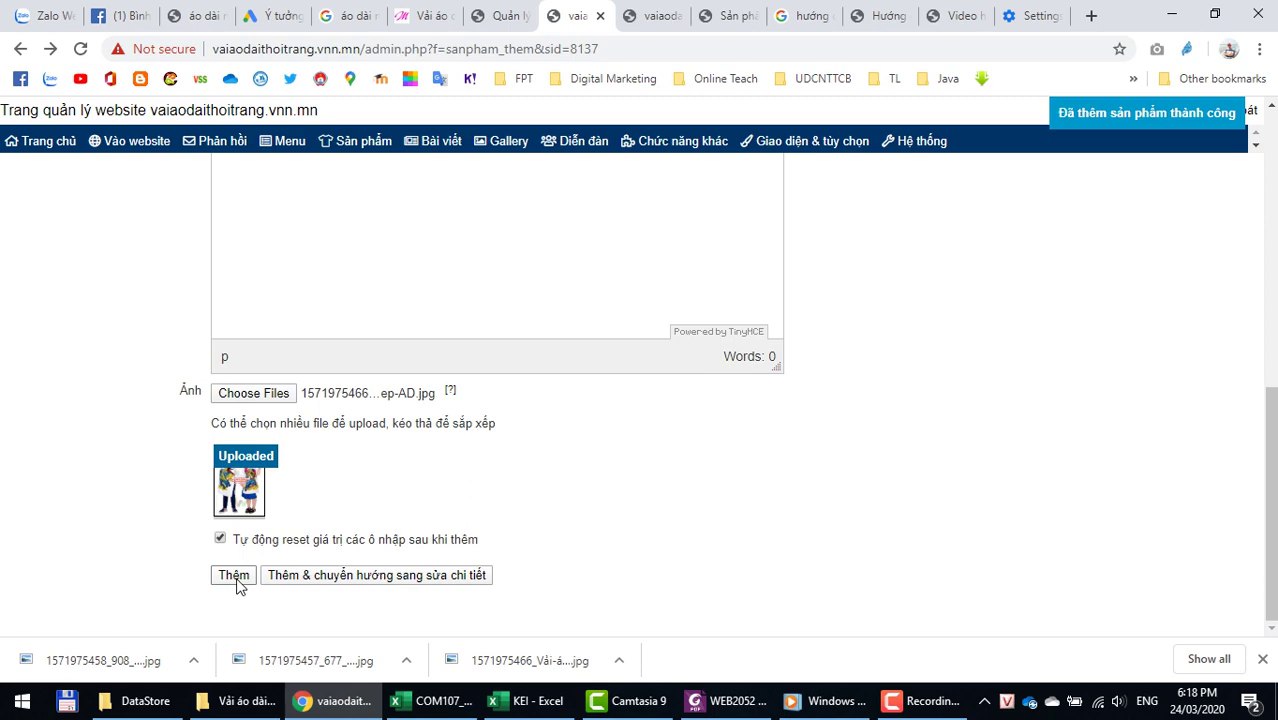
pyautogui.click(655, 16)
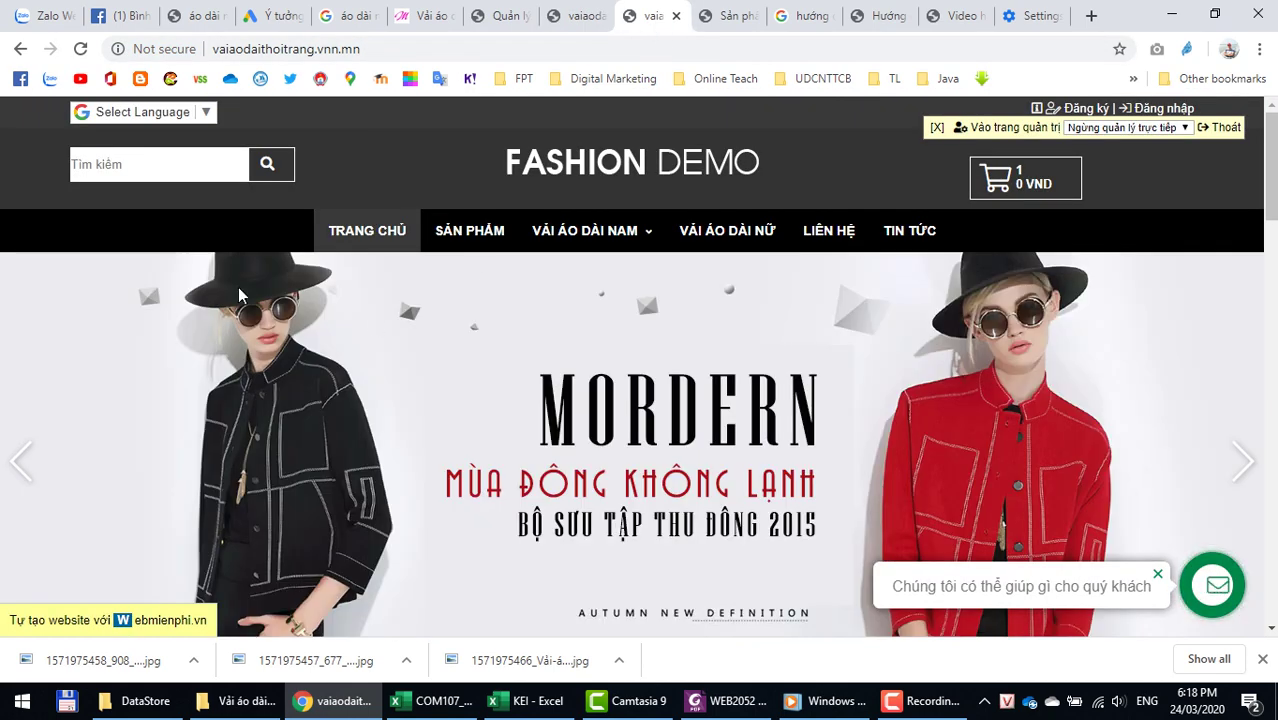
# Step: Reload the storefront and browse the Áo dài cho bé product page priced 400.000 đ
pyautogui.press('F5')
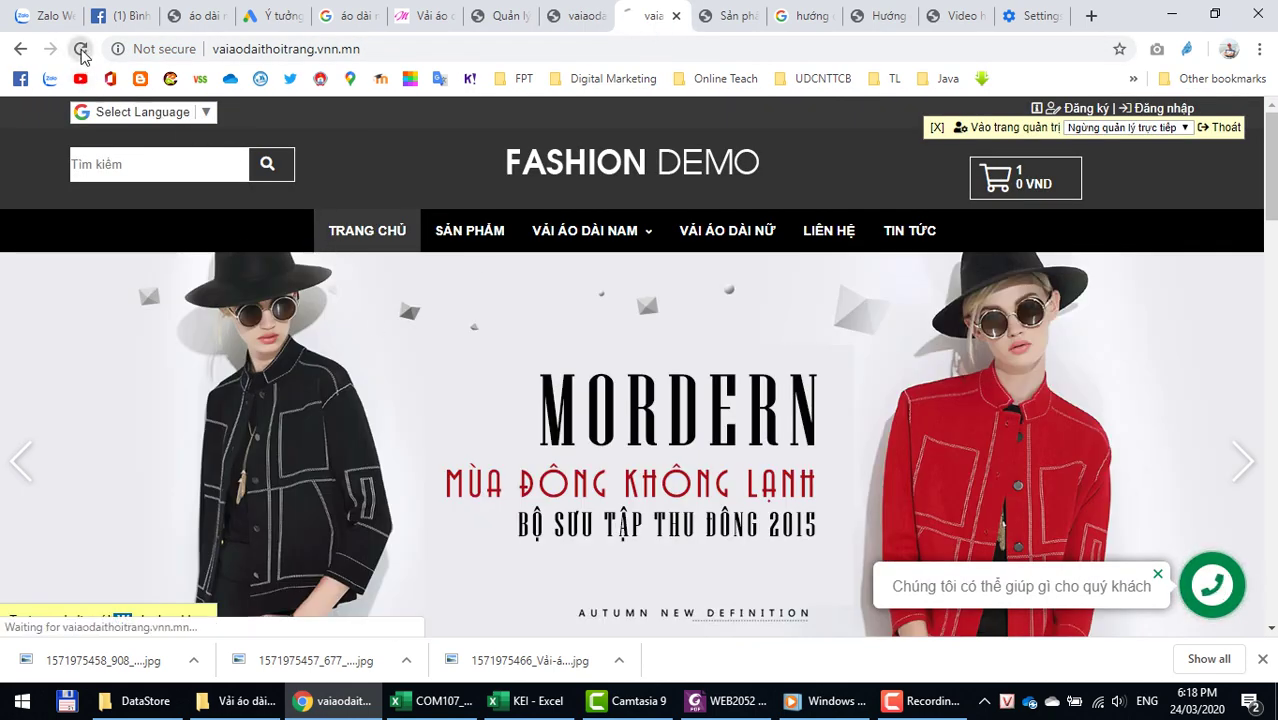
pyautogui.scroll(-8, 307, 508)
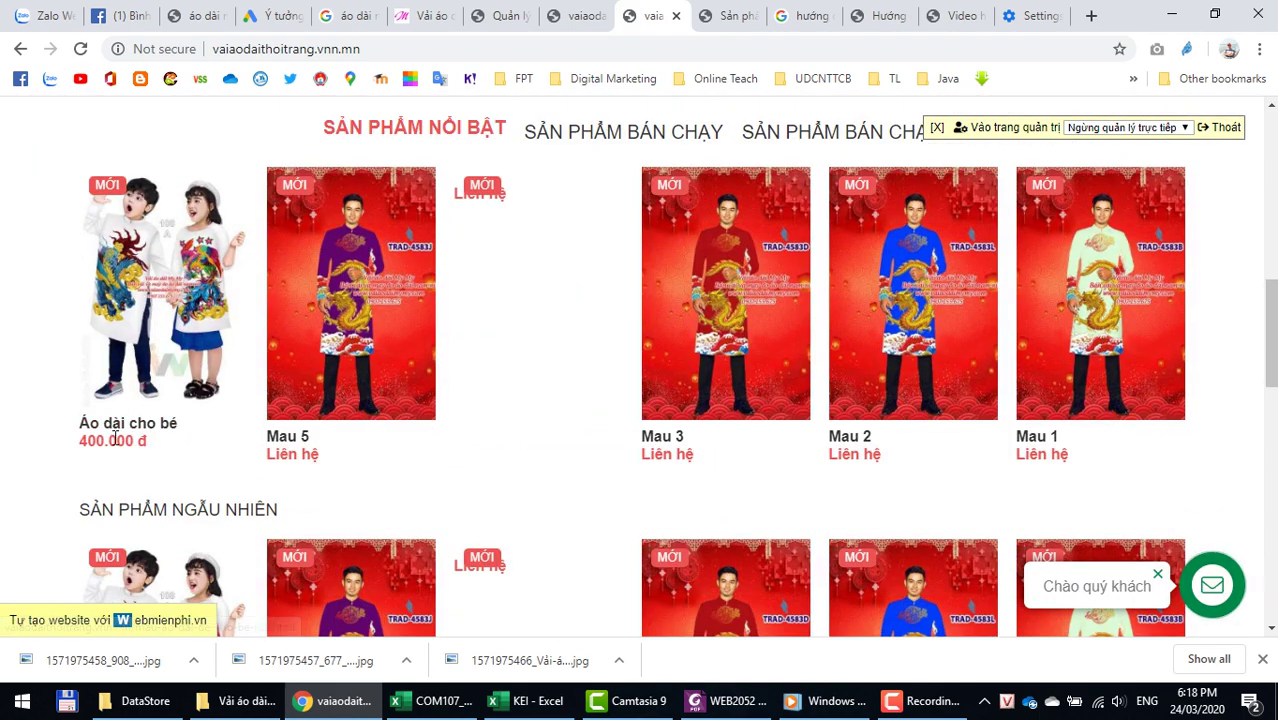
pyautogui.click(133, 344)
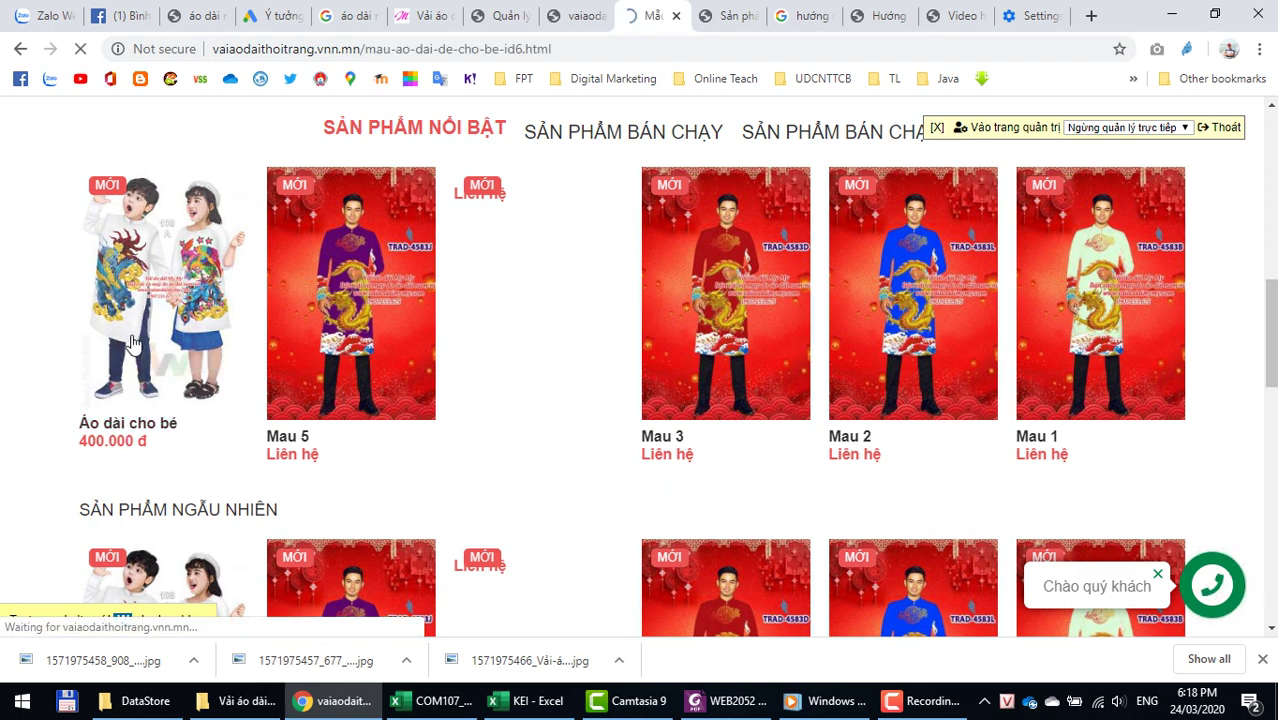
pyautogui.scroll(-4, 845, 472)
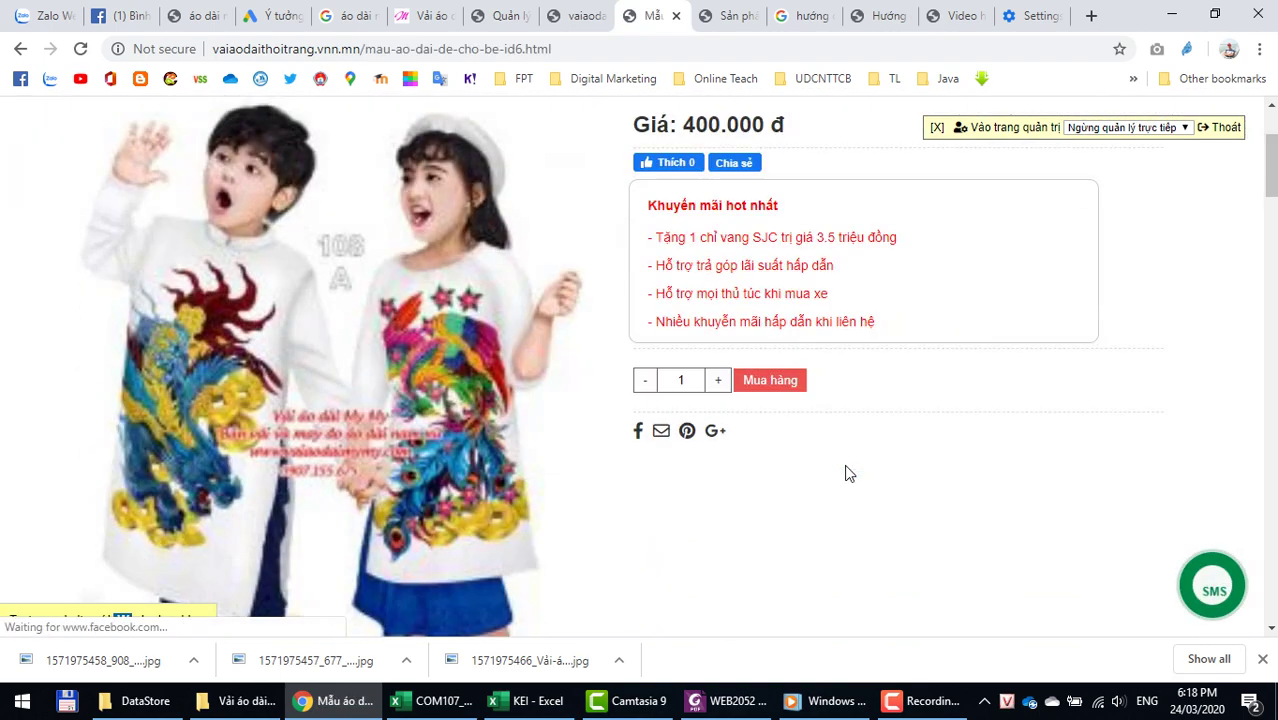
pyautogui.scroll(-12, 845, 472)
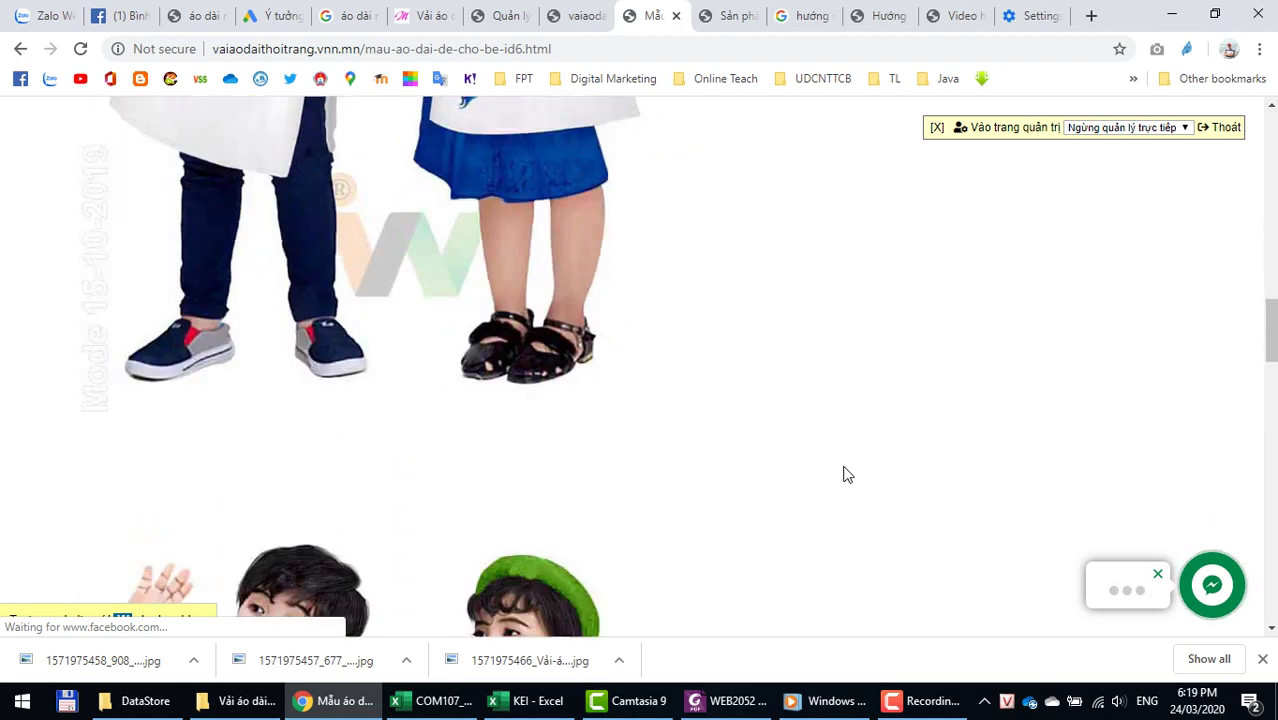
pyautogui.scroll(-8, 843, 473)
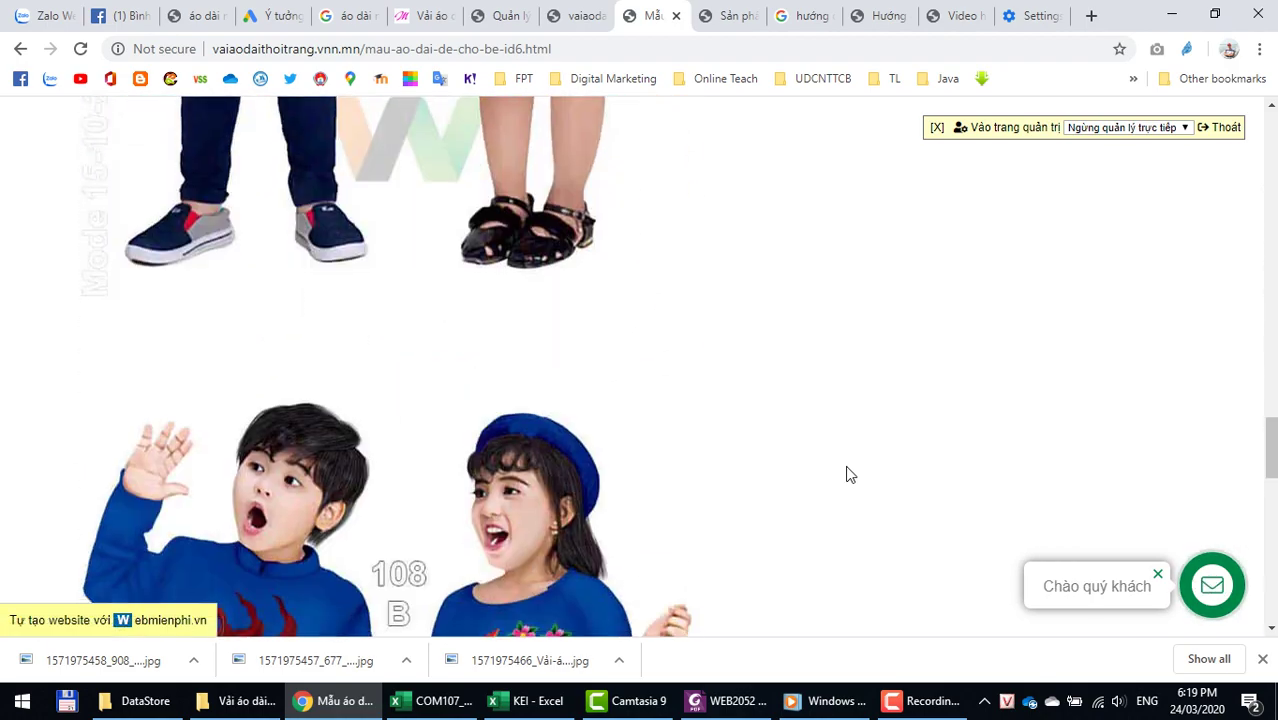
pyautogui.scroll(18, 870, 410)
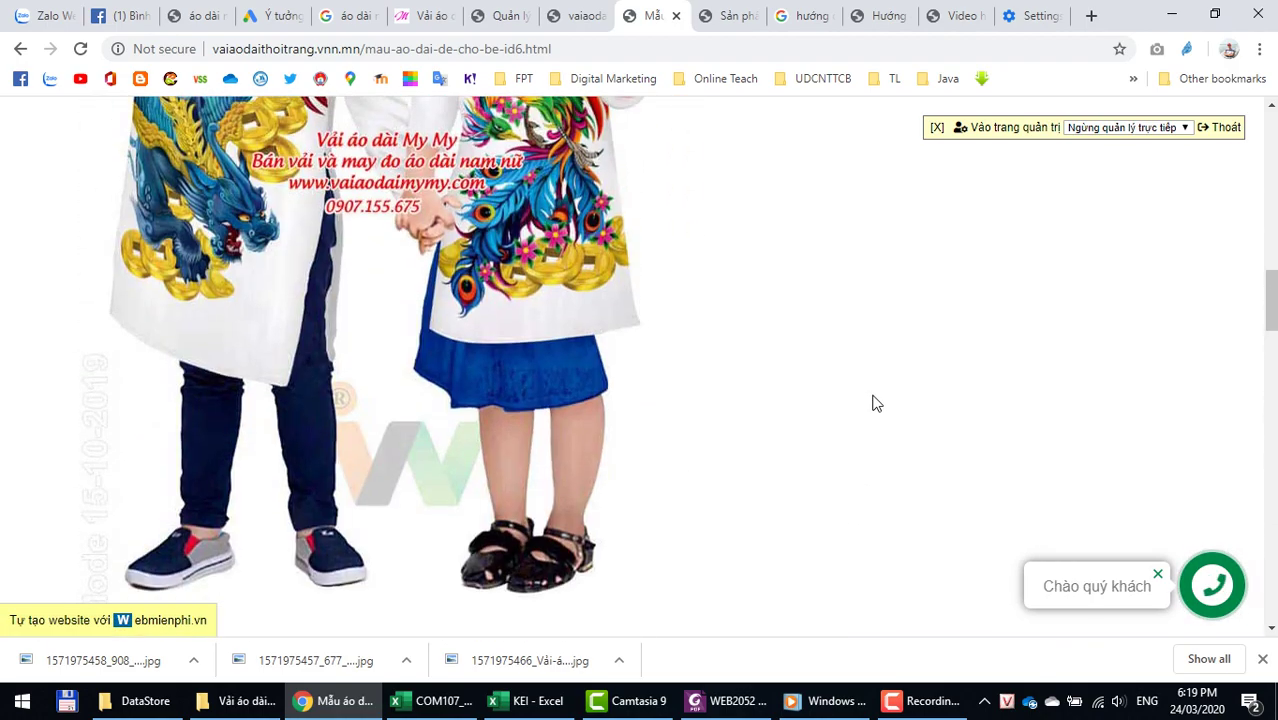
pyautogui.scroll(4, 872, 403)
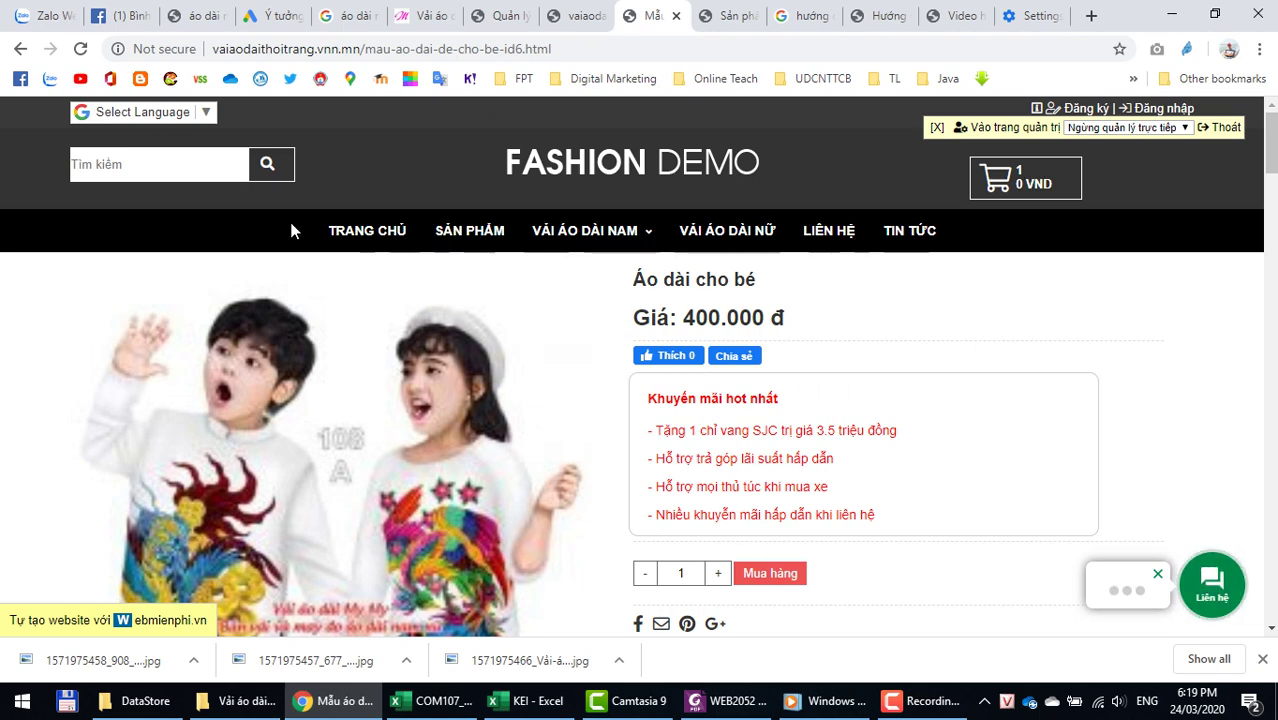
# Step: Select the first AD IW 108 description sentence on vaiaodaimymy.com, then go back to the admin add-product form
pyautogui.click(582, 18)
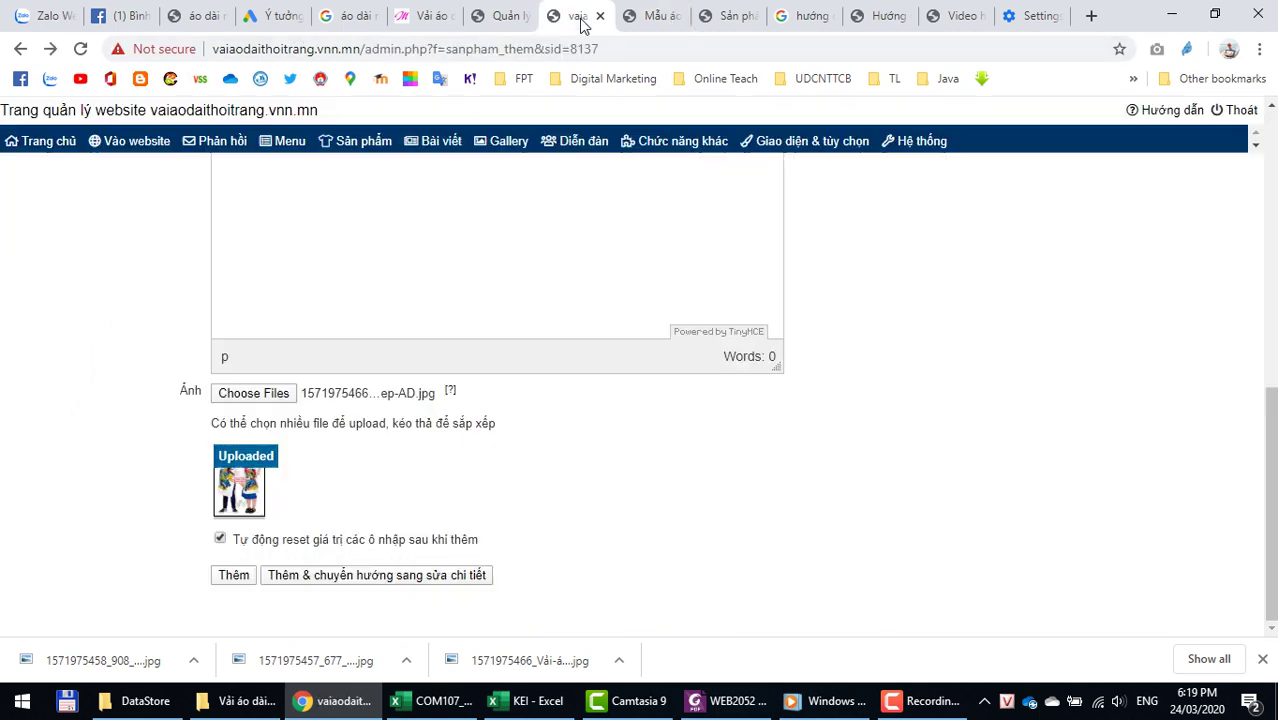
pyautogui.scroll(5, 542, 502)
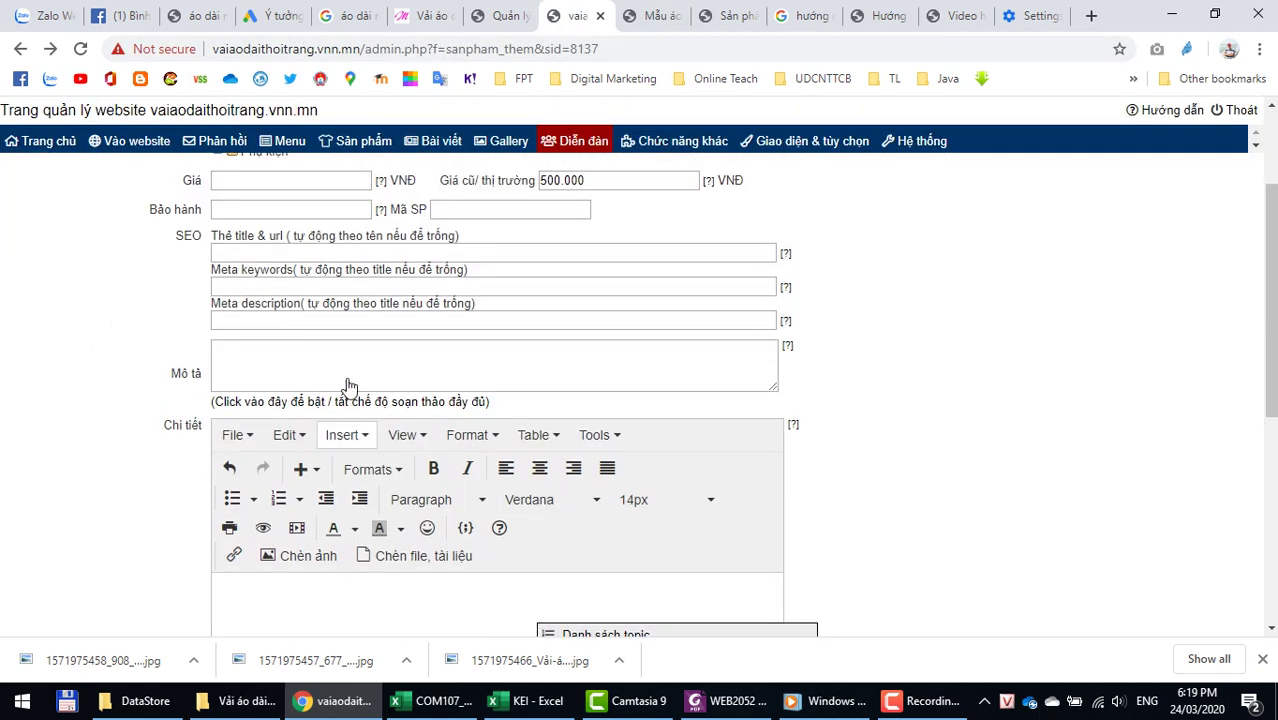
pyautogui.scroll(2, 334, 318)
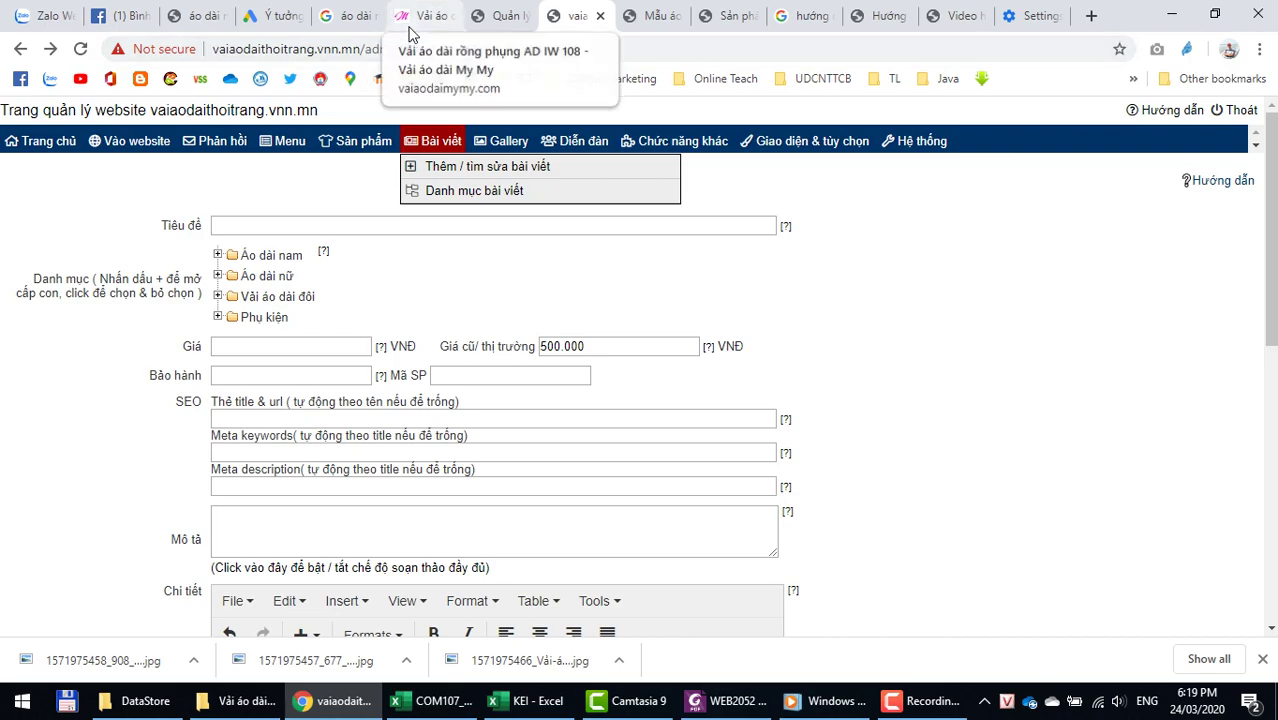
pyautogui.click(408, 27)
pyautogui.scroll(-15, 46, 408)
pyautogui.scroll(-5, 47, 416)
pyautogui.scroll(3, 47, 416)
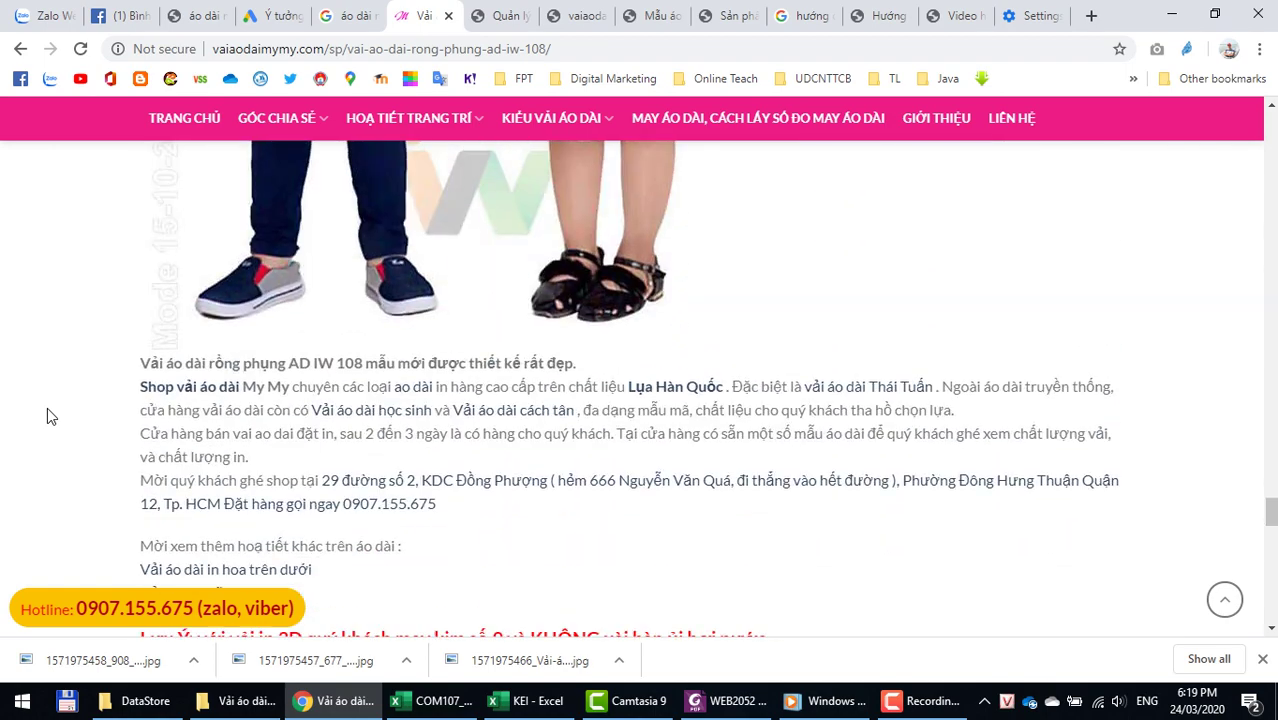
pyautogui.moveTo(143, 368); pyautogui.dragTo(584, 370)
pyautogui.hotkey('ctrl', 'c')
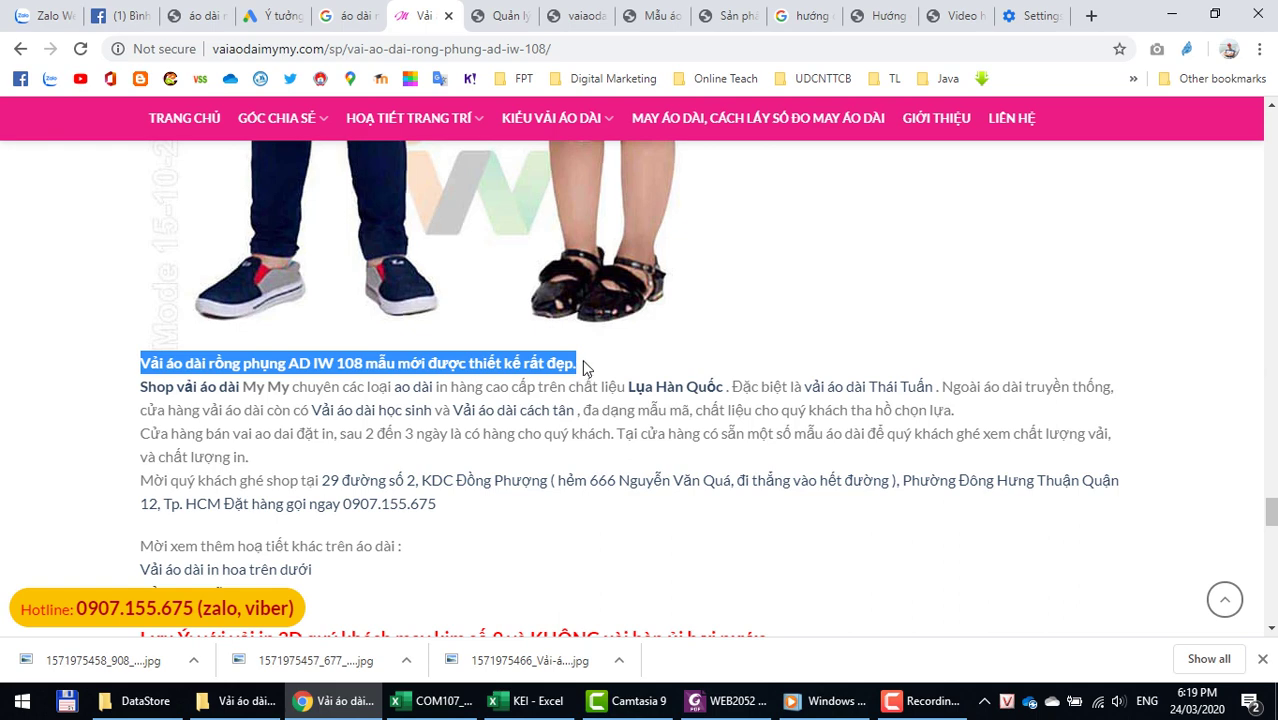
pyautogui.click(497, 16)
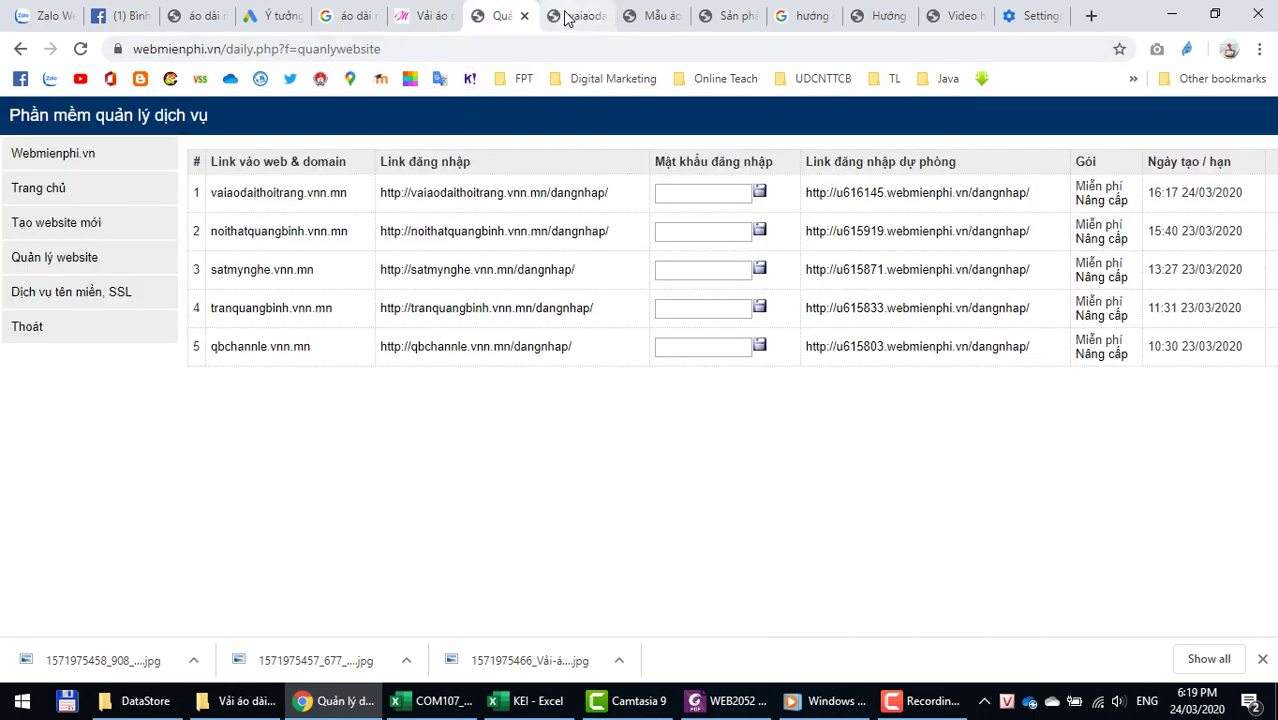
pyautogui.click(567, 16)
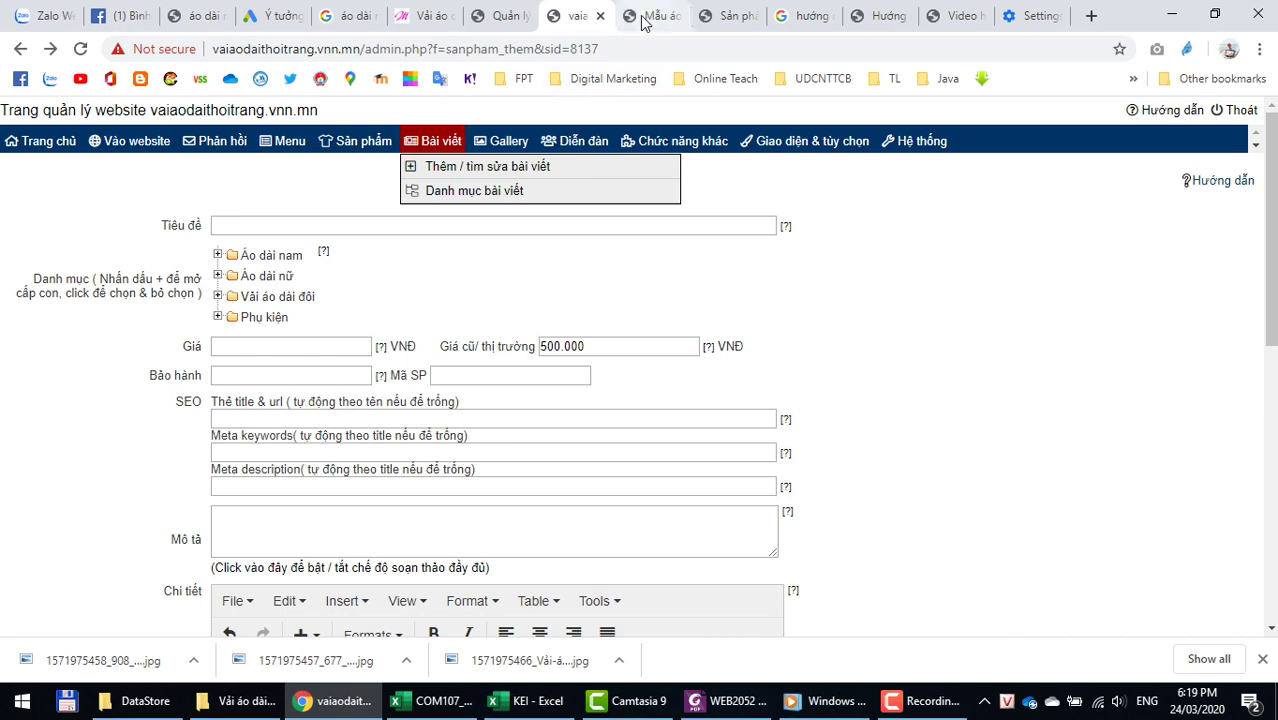
# Step: Open Áo dài cho bé from the full product list and paste the sentence into Mô tả ngắn
pyautogui.moveTo(353, 148)
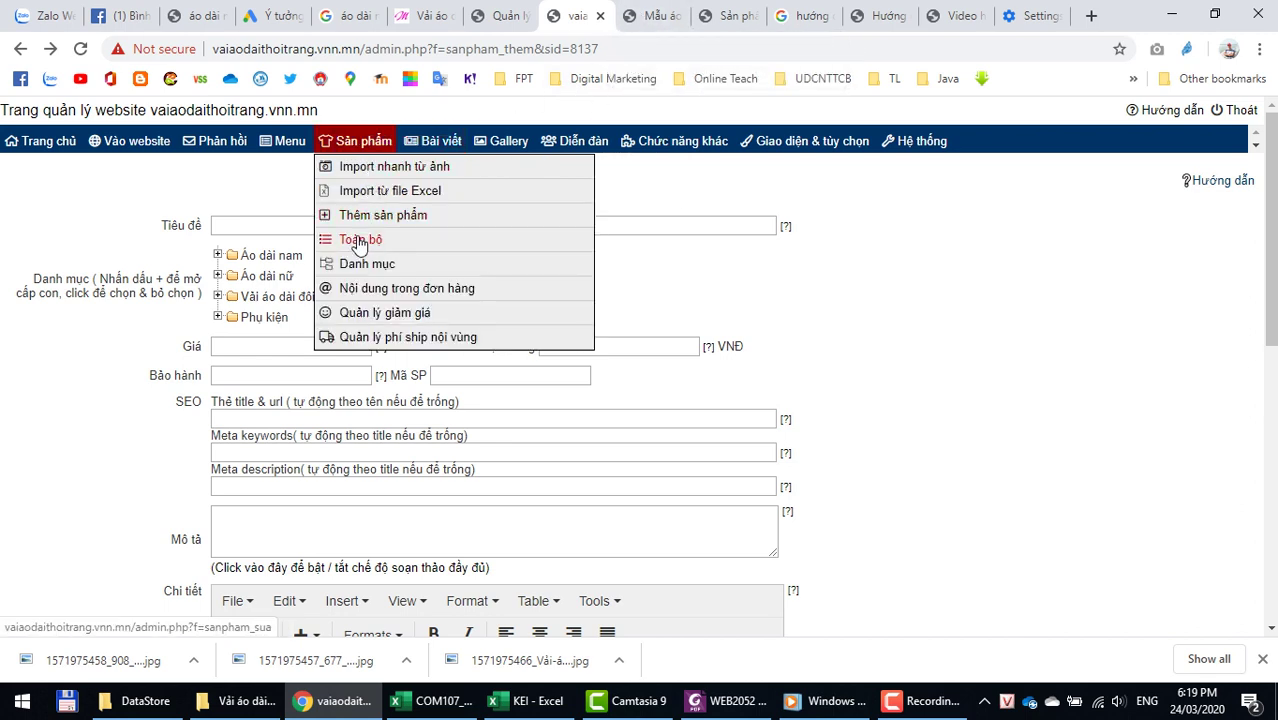
pyautogui.click(358, 239)
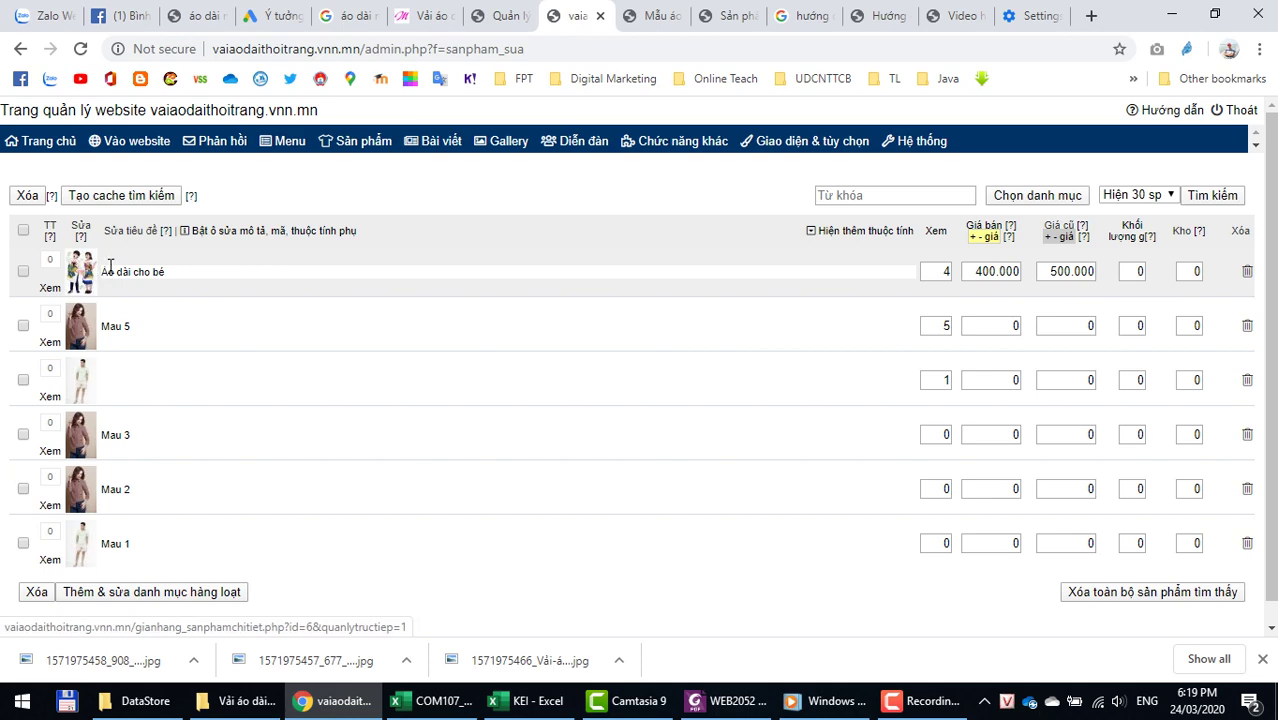
pyautogui.click(84, 280)
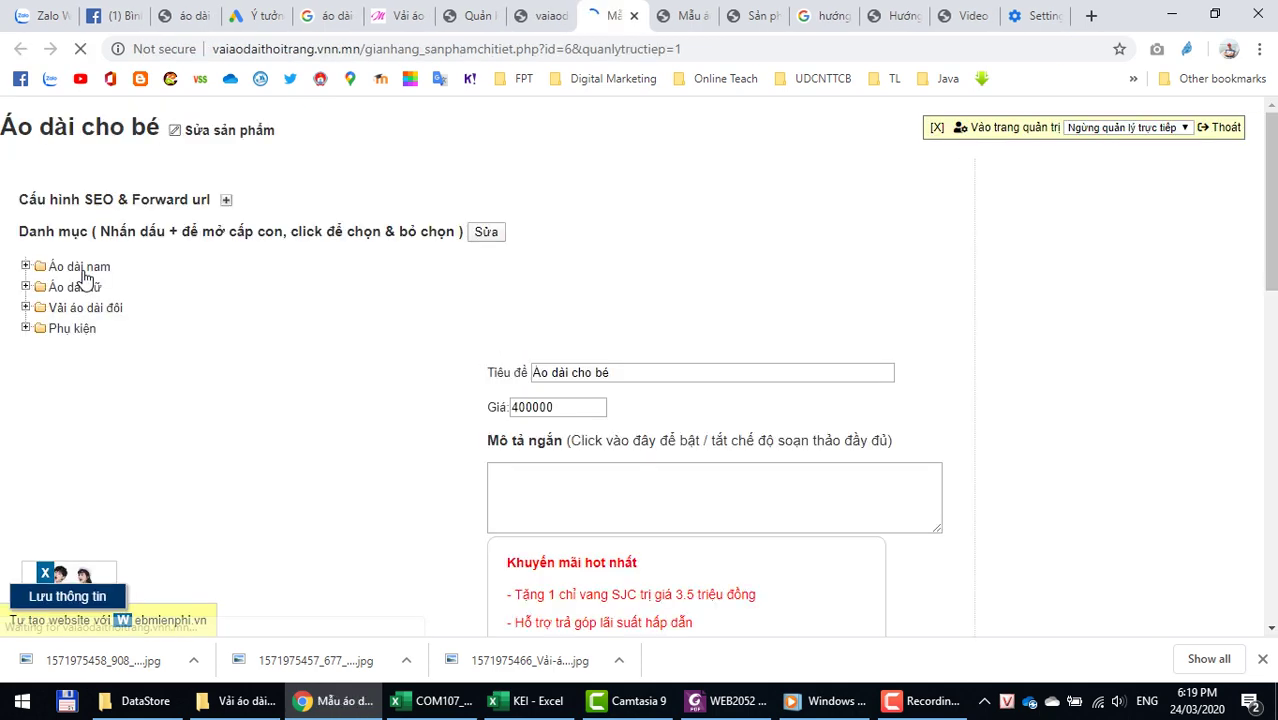
pyautogui.scroll(-2, 903, 393)
pyautogui.click(550, 298)
pyautogui.hotkey('ctrl', 'v')
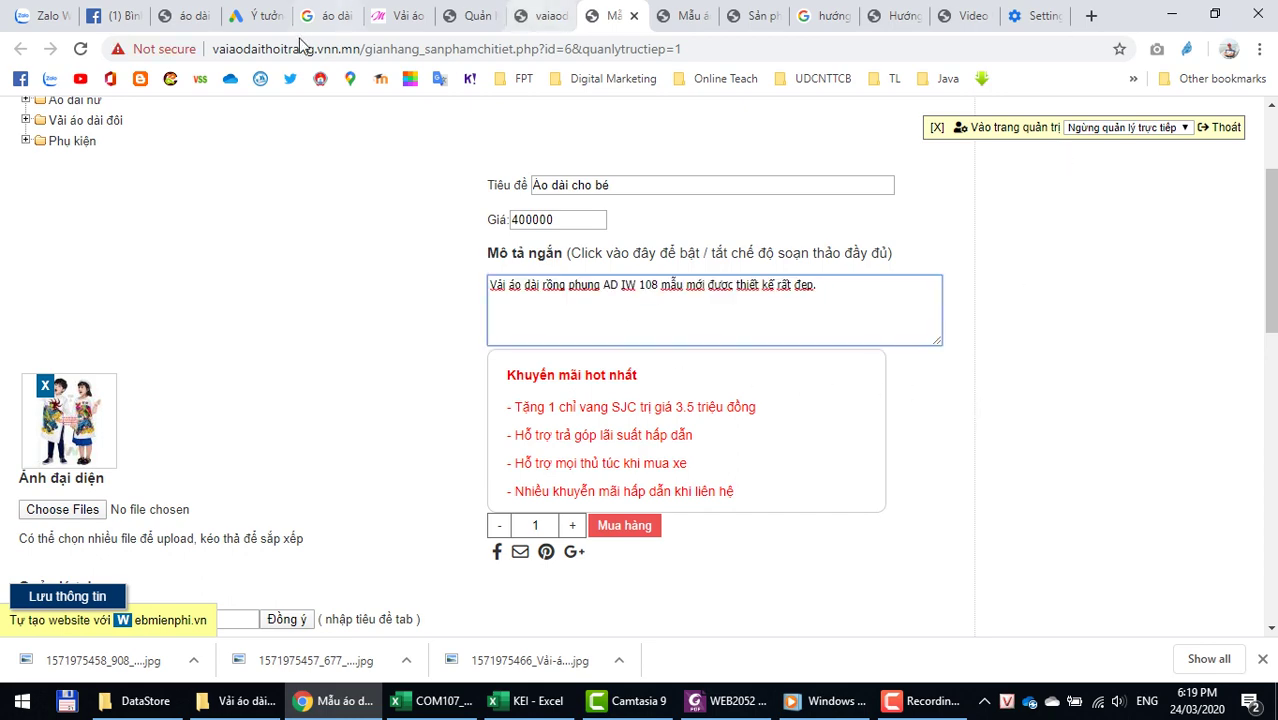
# Step: Select the remaining AD IW 108 description text on the source page and return to the admin
pyautogui.click(378, 15)
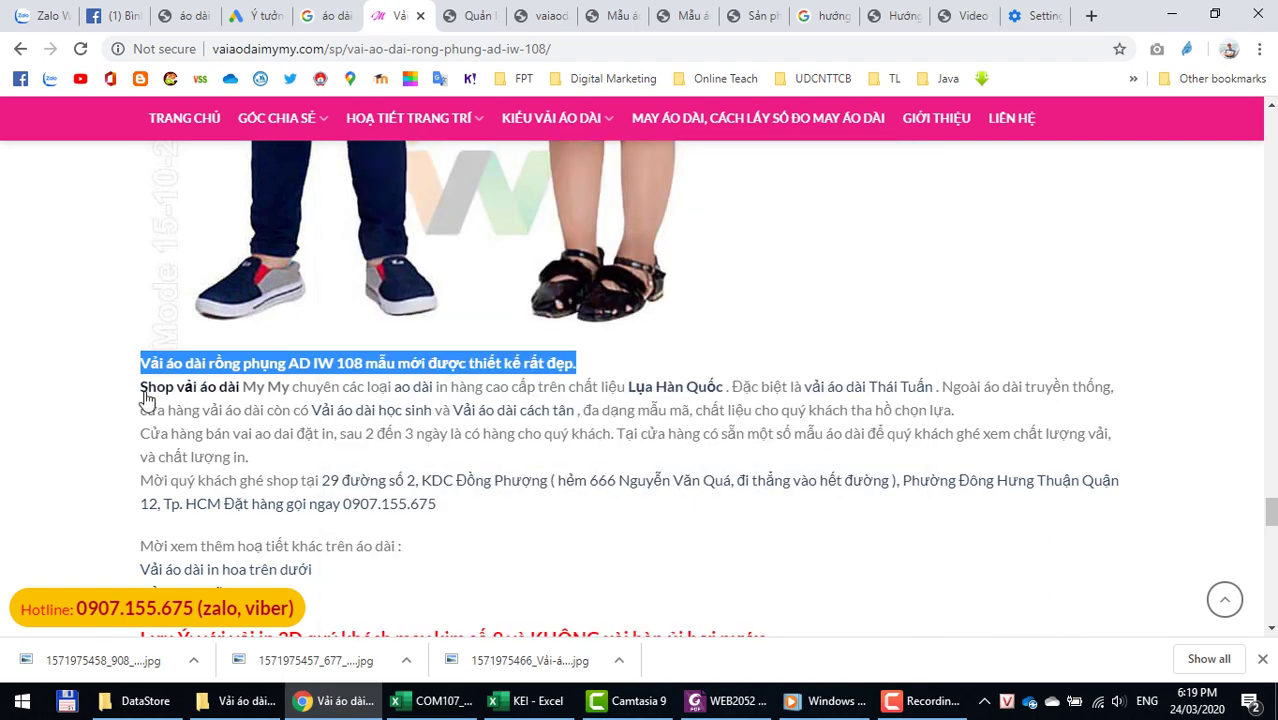
pyautogui.scroll(-3, 95, 363)
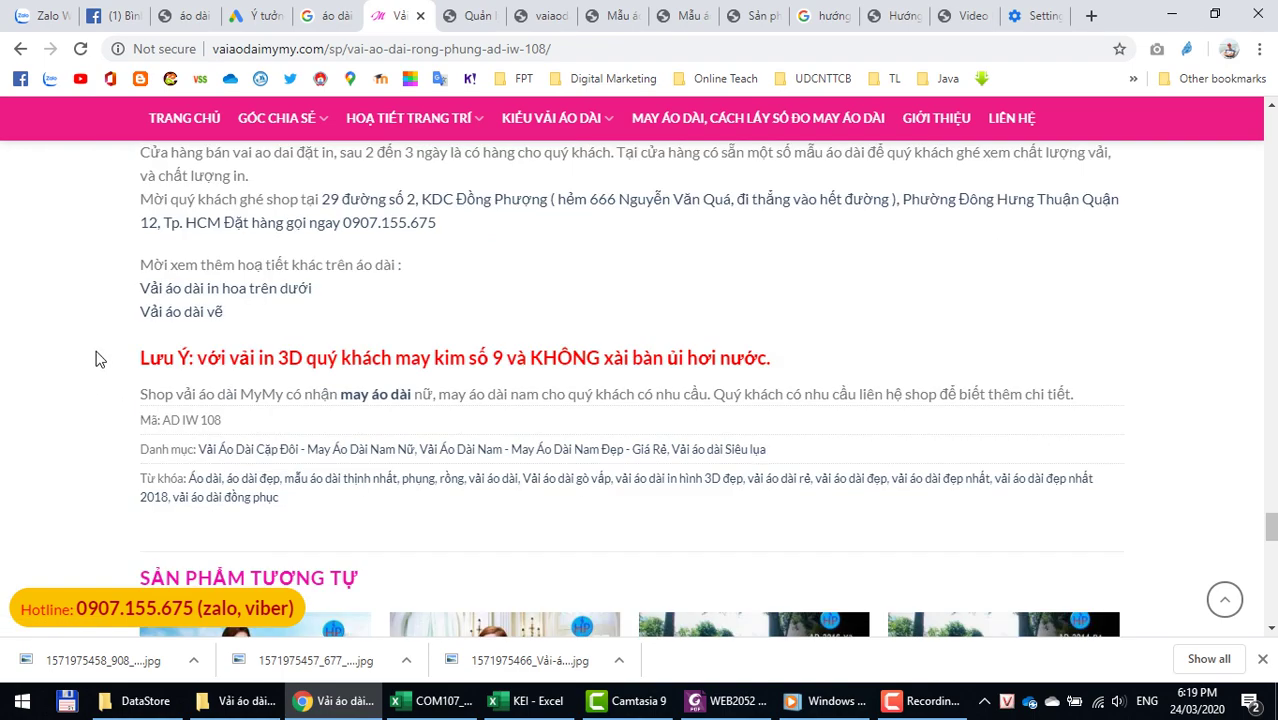
pyautogui.scroll(1, 150, 264)
pyautogui.moveTo(140, 200); pyautogui.dragTo(512, 600)
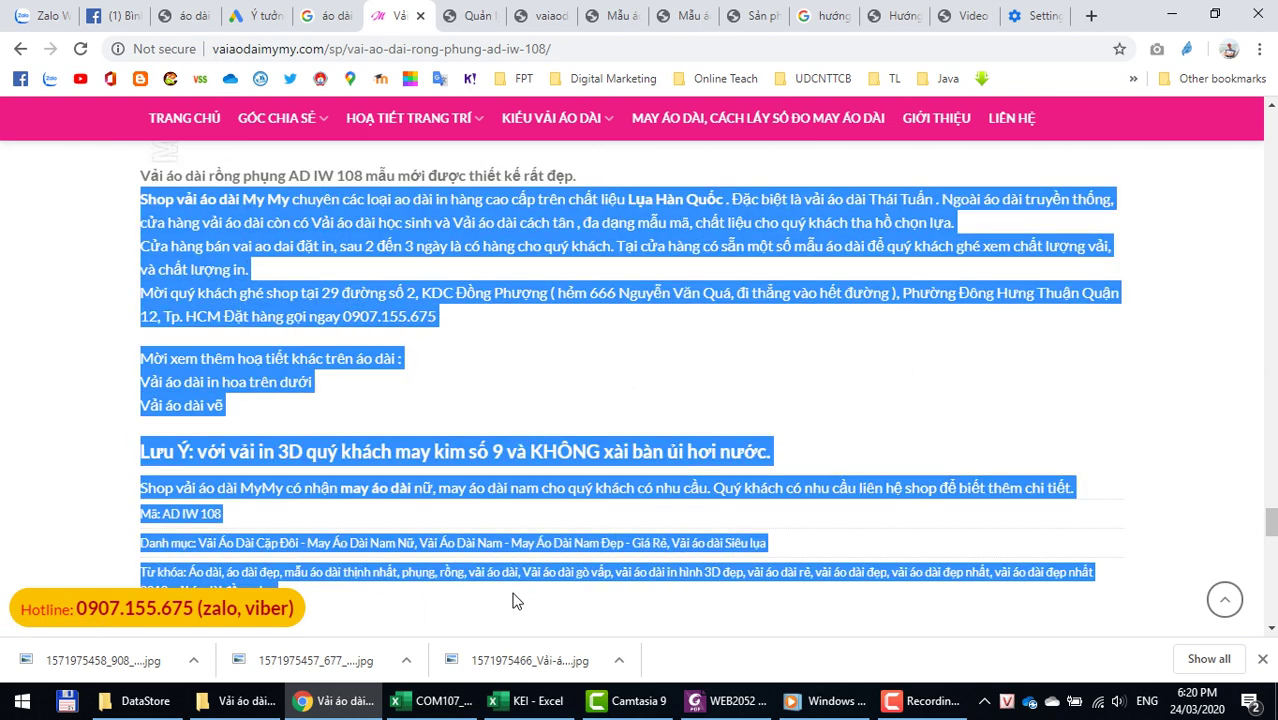
pyautogui.scroll(-2, 518, 508)
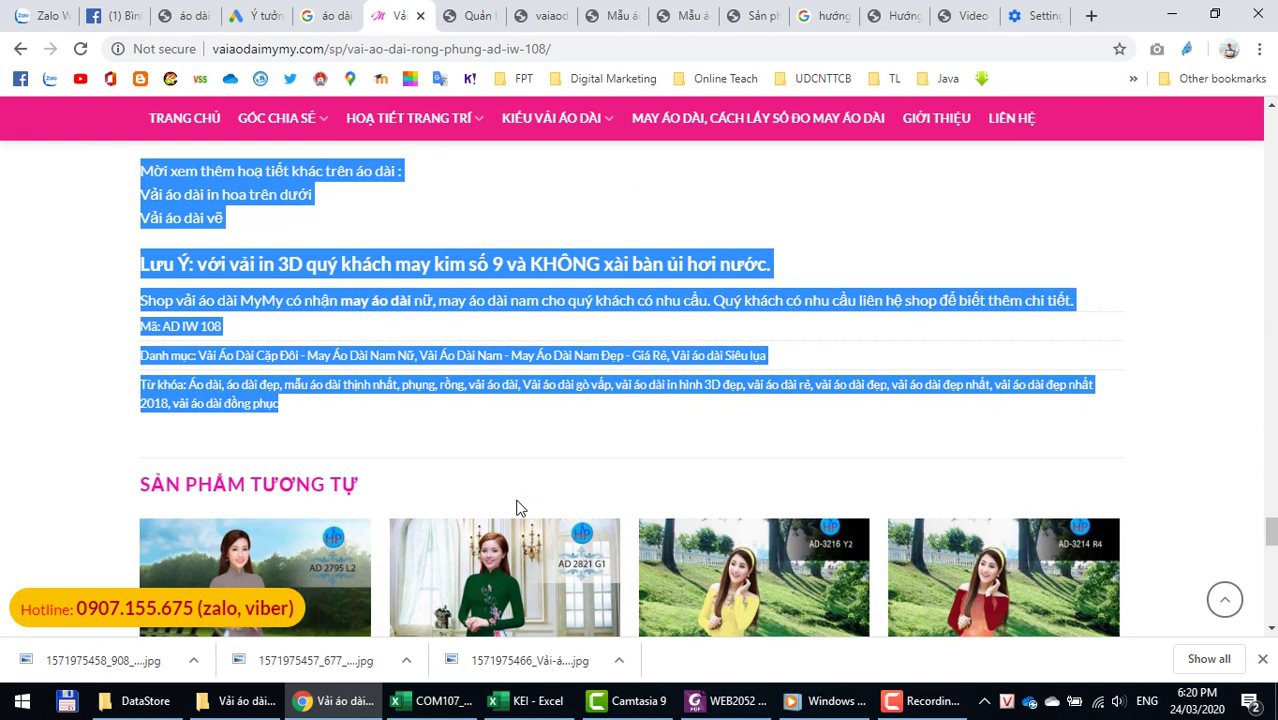
pyautogui.click(543, 15)
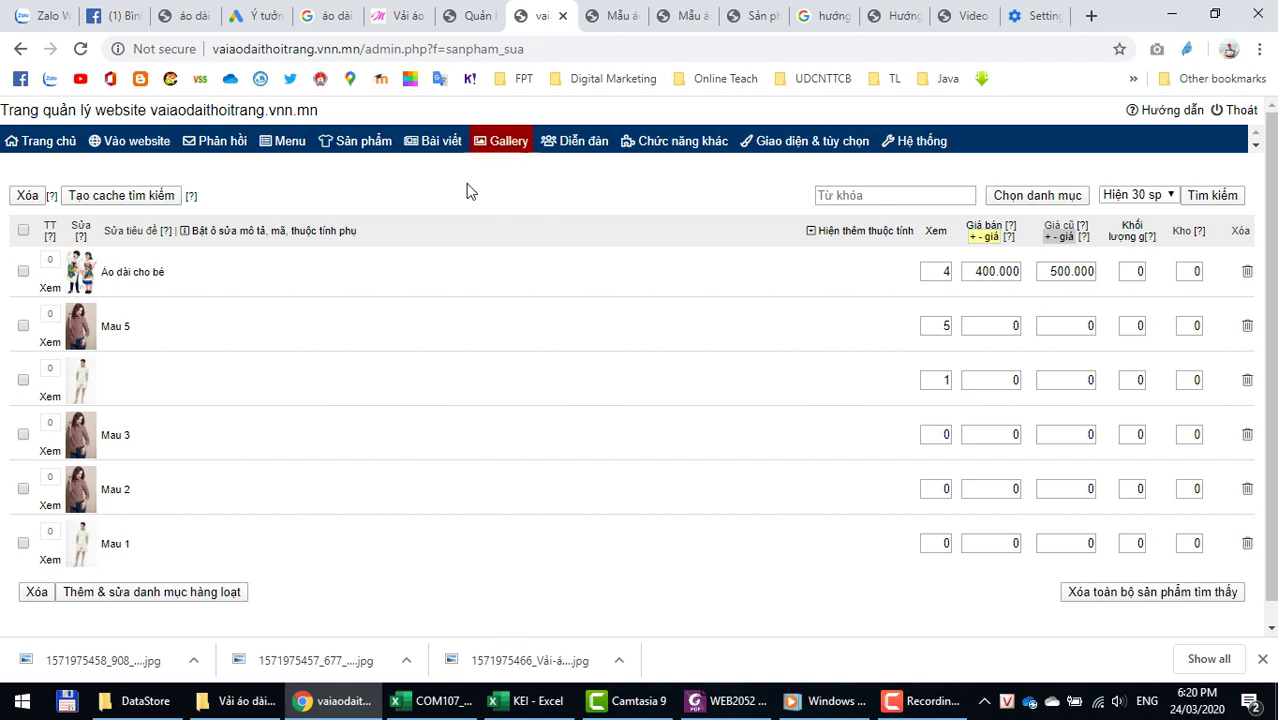
# Step: Paste the long shop description after the images in the Áo dài cho bé details and save it
pyautogui.click(603, 17)
pyautogui.scroll(-6, 614, 505)
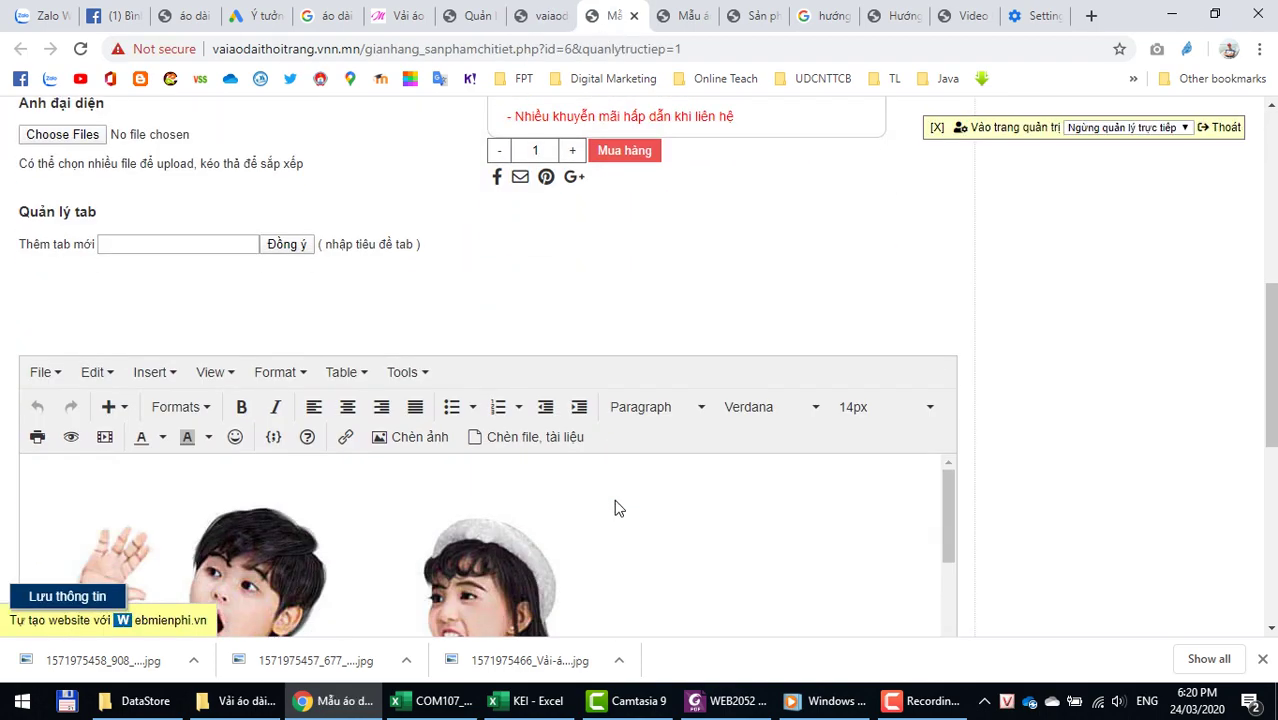
pyautogui.scroll(-10, 855, 445)
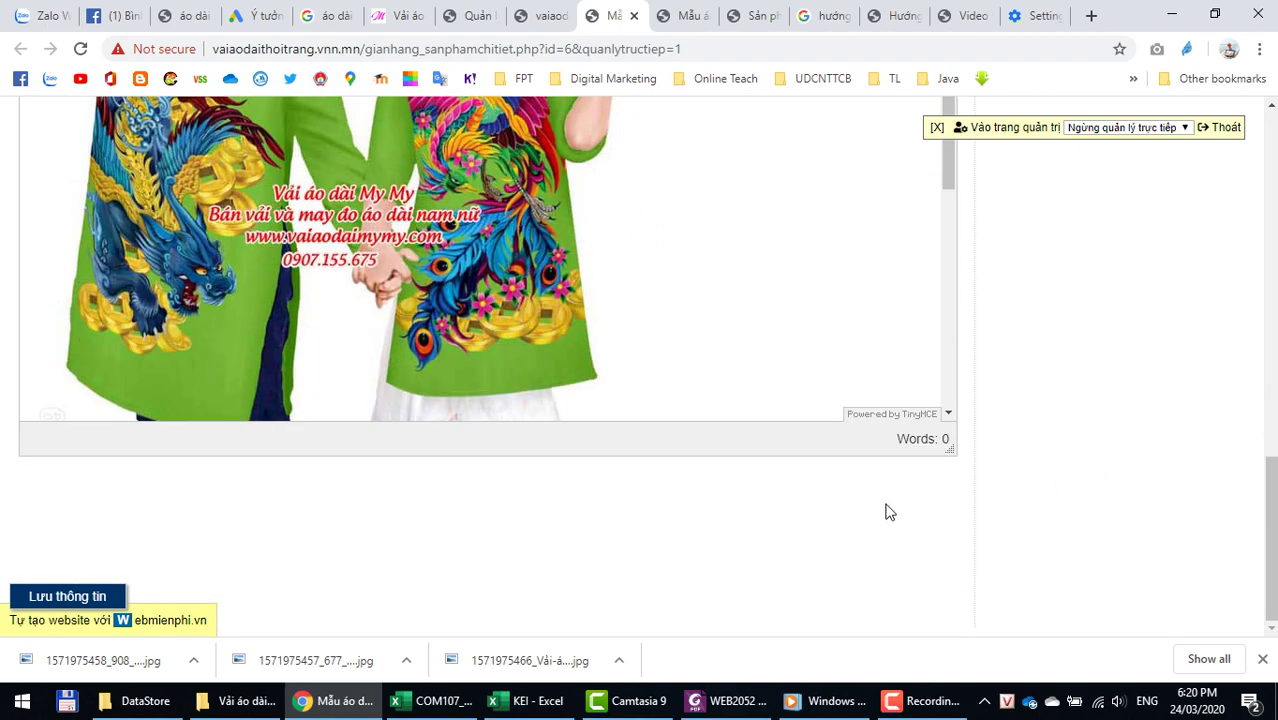
pyautogui.scroll(15, 897, 334)
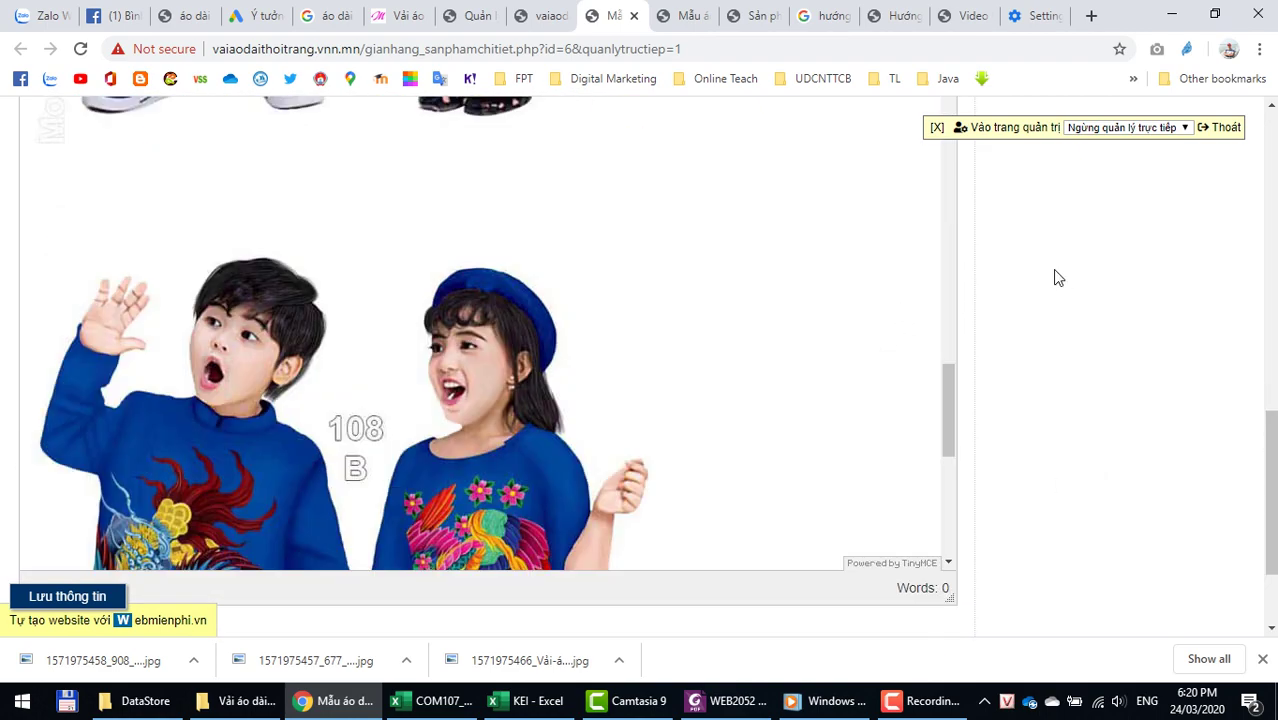
pyautogui.scroll(-5, 1052, 277)
pyautogui.scroll(4, 1050, 277)
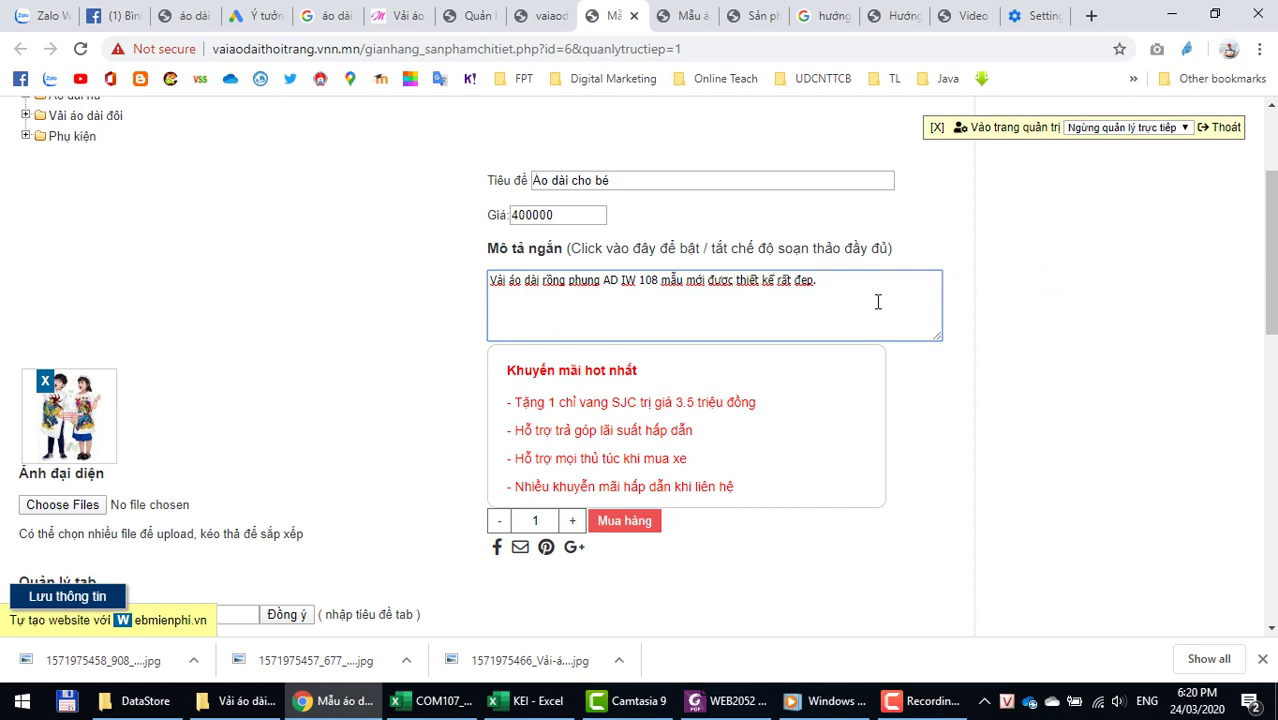
pyautogui.scroll(-4, 1015, 328)
pyautogui.scroll(-6, 1020, 333)
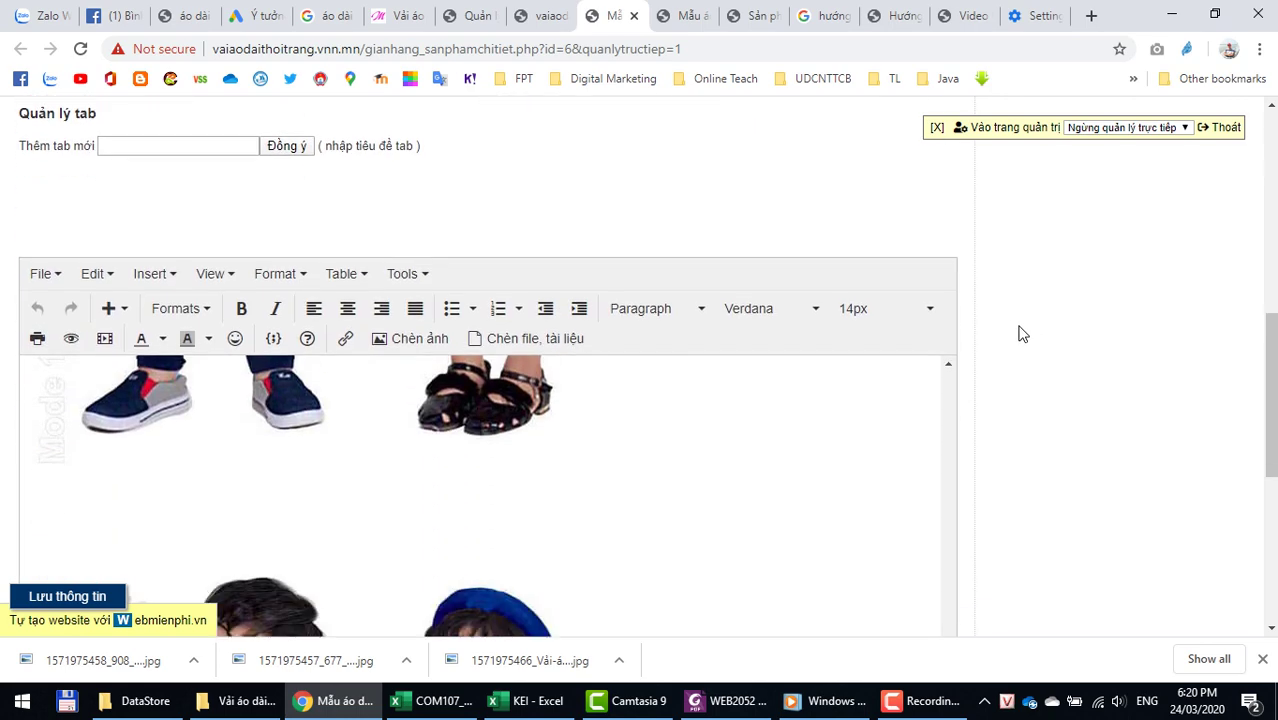
pyautogui.scroll(-3, 909, 356)
pyautogui.click(934, 351)
pyautogui.scroll(-1, 934, 351)
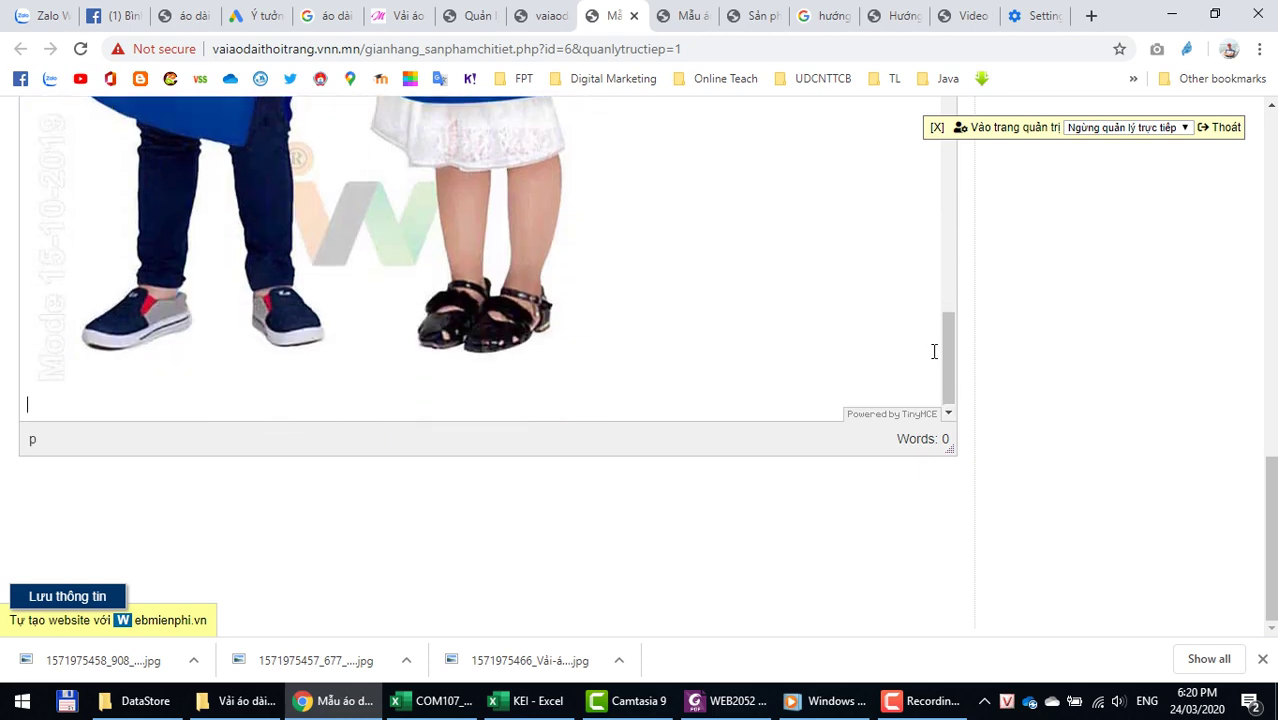
pyautogui.hotkey('ctrl', 'v')
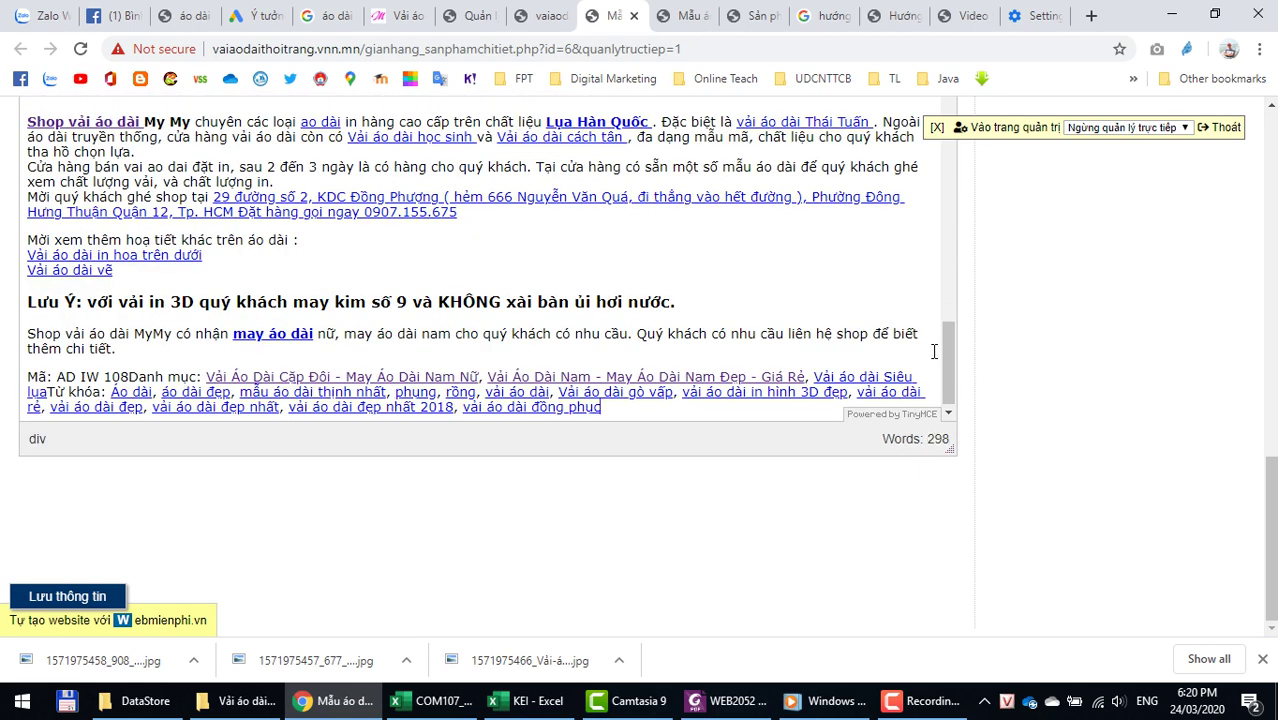
pyautogui.click(38, 598)
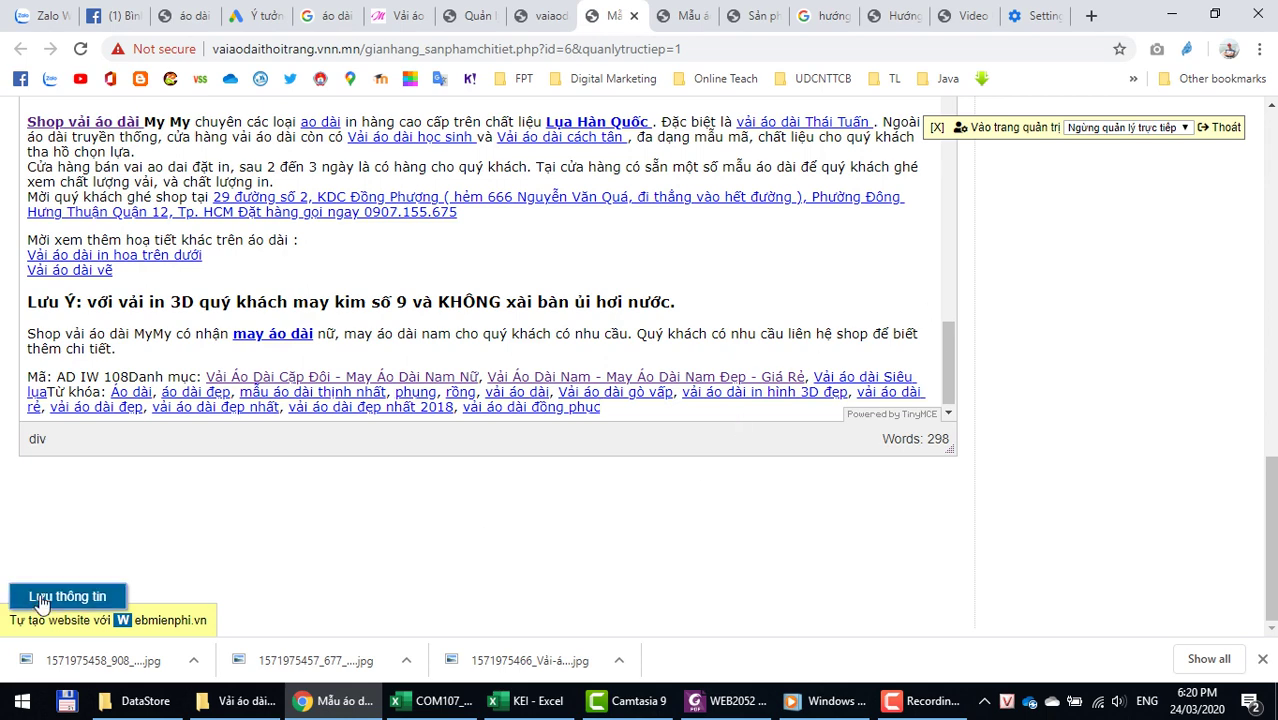
# Step: Reload the storefront and open the Áo dài cho bé product page from TRANG CHỦ
pyautogui.click(685, 15)
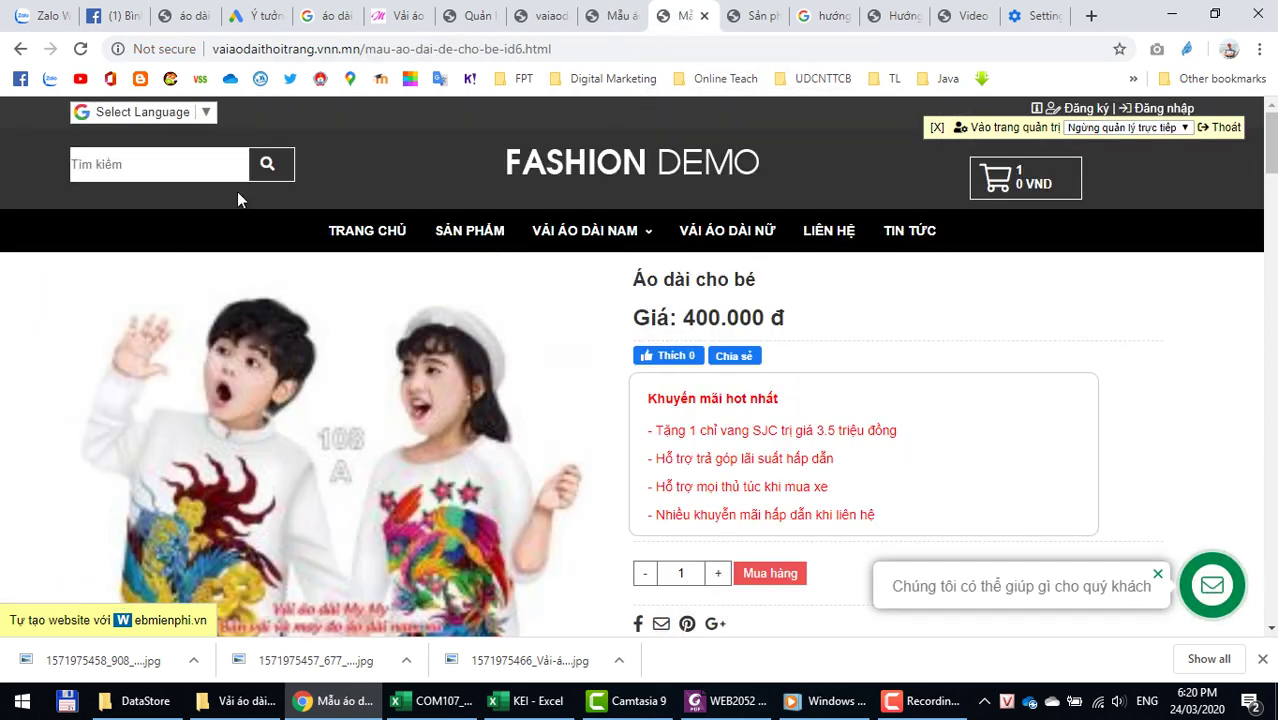
pyautogui.click(81, 52)
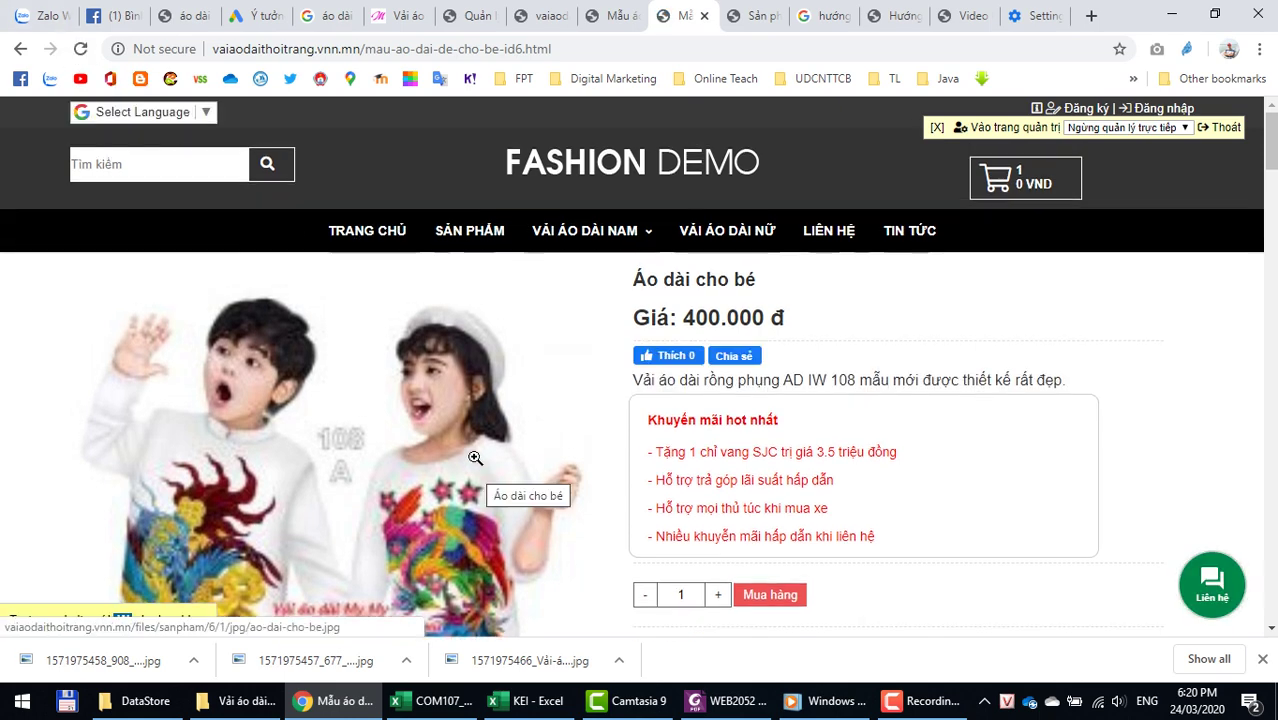
pyautogui.click(366, 232)
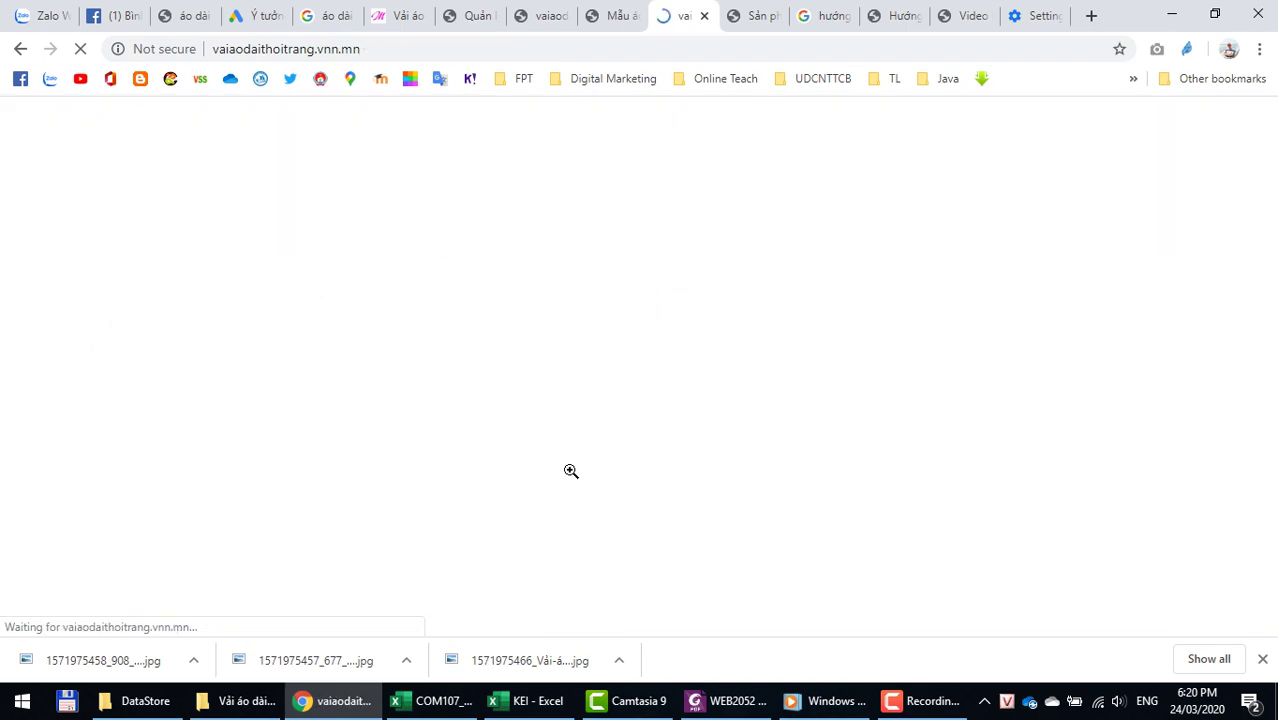
pyautogui.scroll(-8, 522, 468)
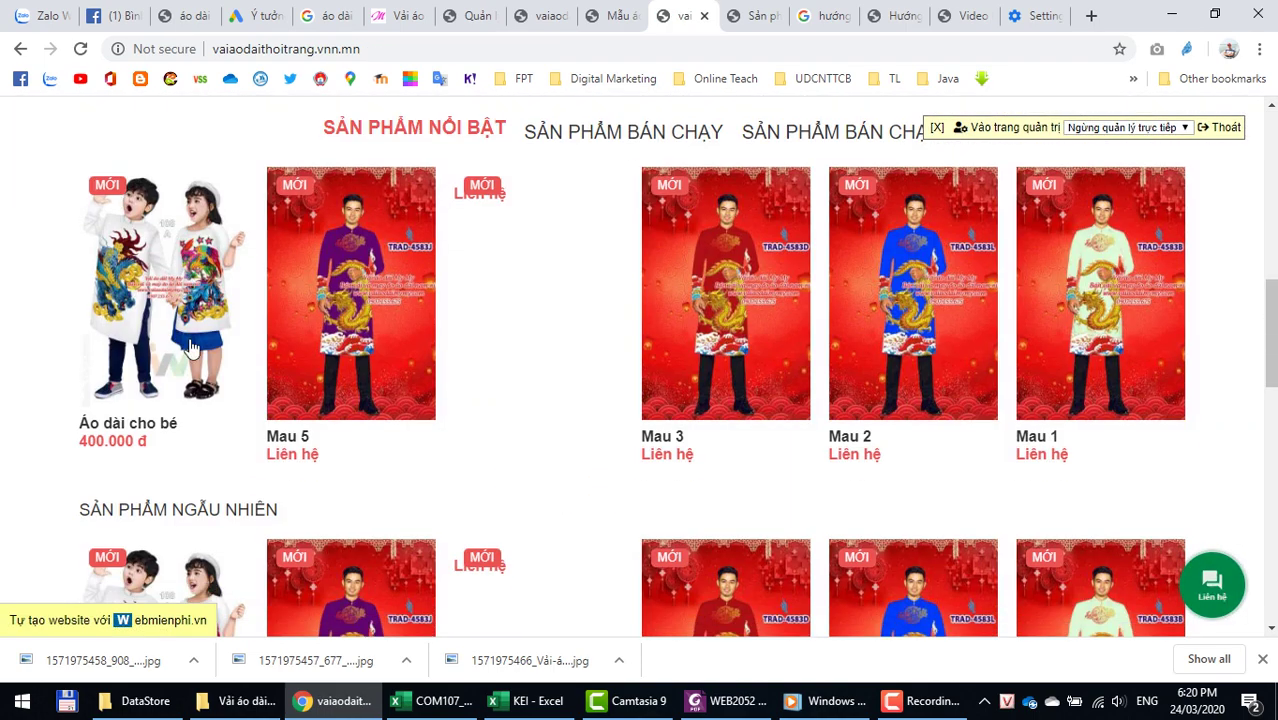
pyautogui.click(160, 305)
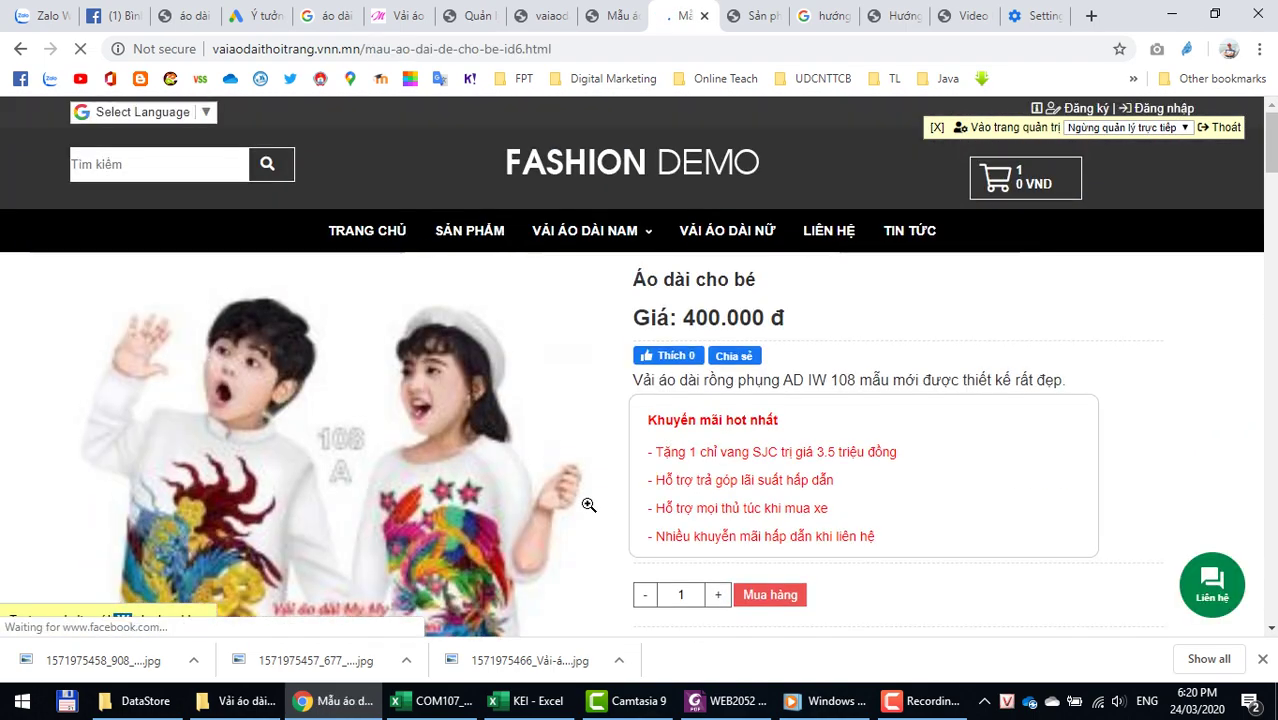
# Step: Check the new short description on the live Áo dài cho bé page
pyautogui.scroll(-2, 589, 505)
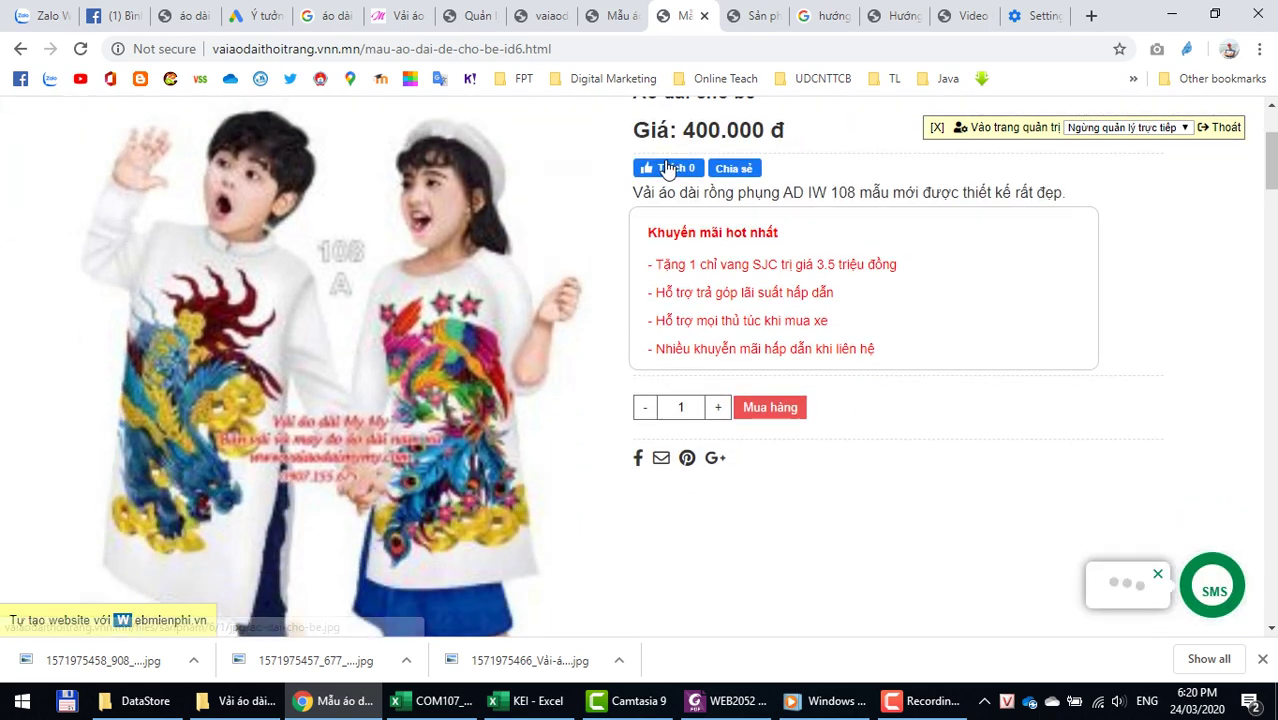
pyautogui.moveTo(640, 190); pyautogui.dragTo(1096, 196)
pyautogui.scroll(-3, 1010, 246)
pyautogui.scroll(-5, 983, 220)
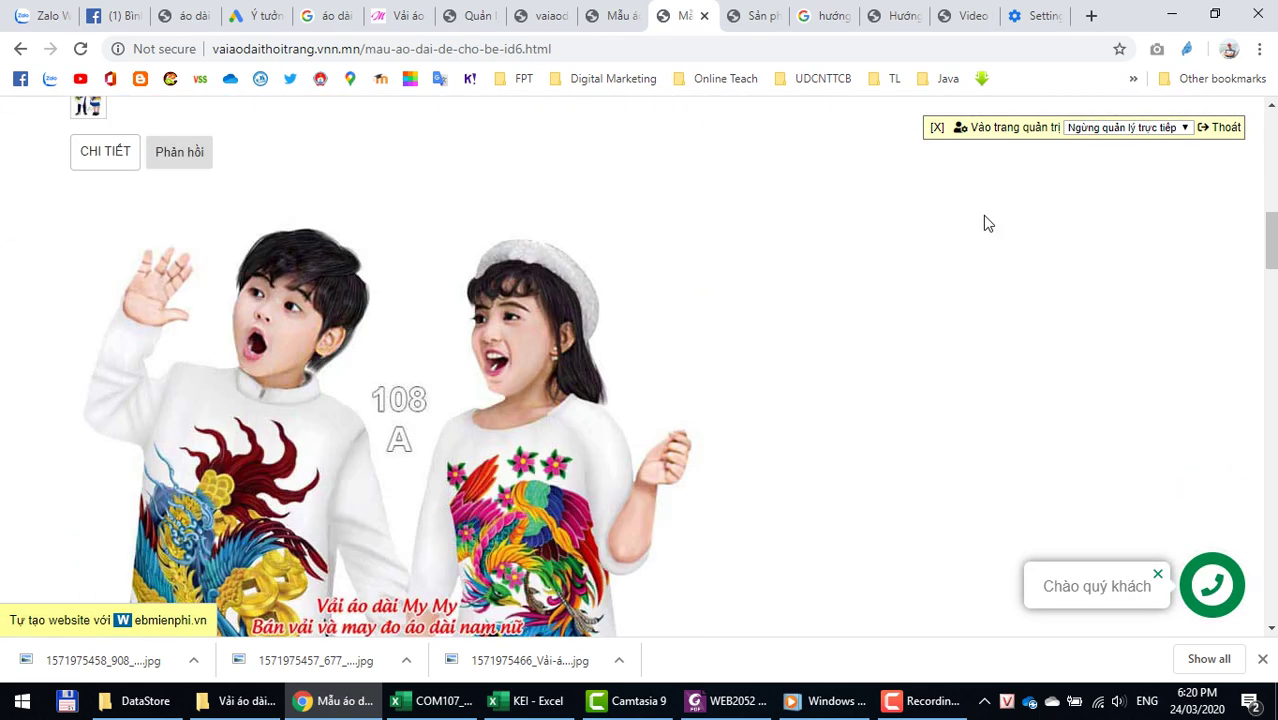
pyautogui.scroll(3, 981, 220)
pyautogui.scroll(1, 223, 304)
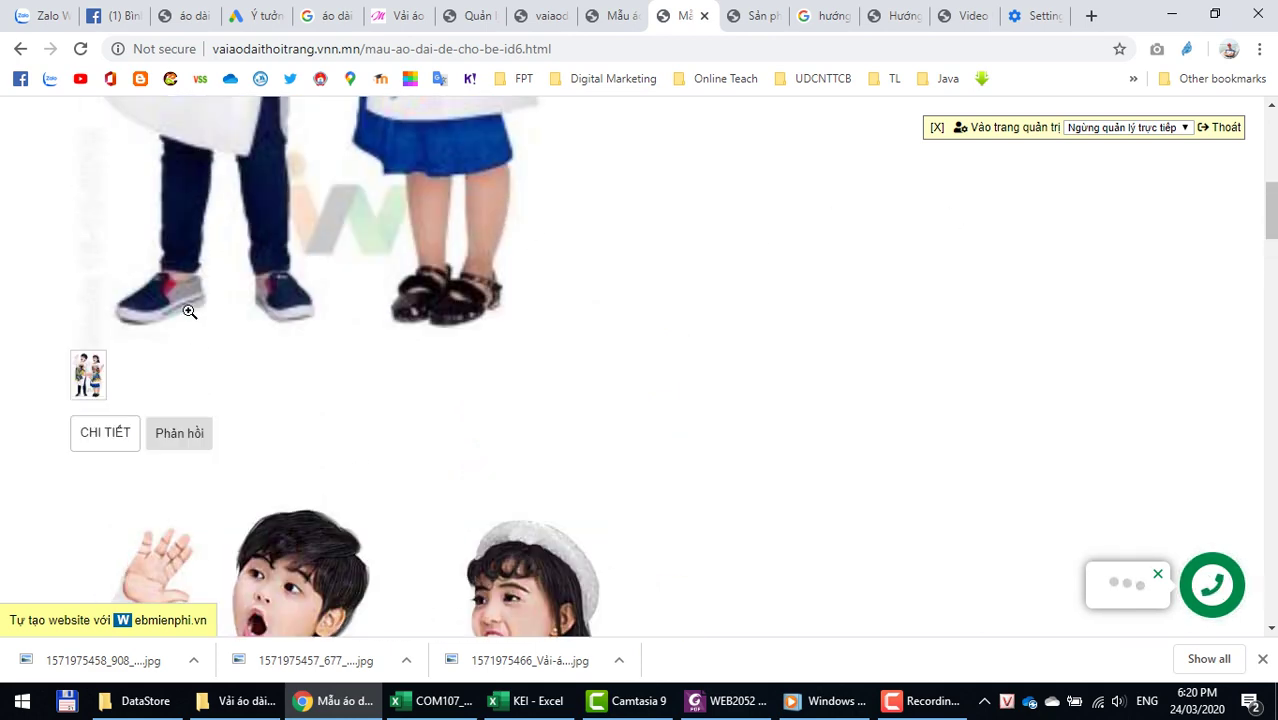
# Step: Show the comments section, review the shop description paragraphs, then bring the KEI workbook forward
pyautogui.click(165, 445)
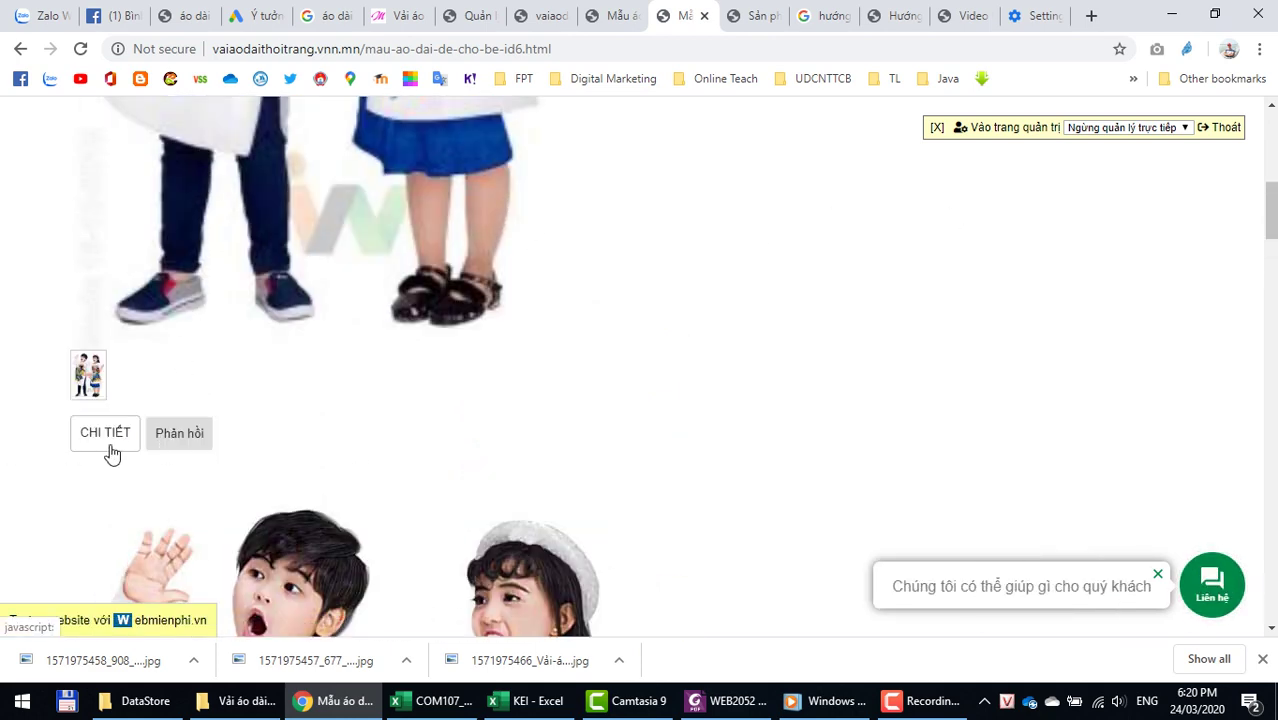
pyautogui.scroll(-2, 271, 456)
pyautogui.scroll(-10, 224, 397)
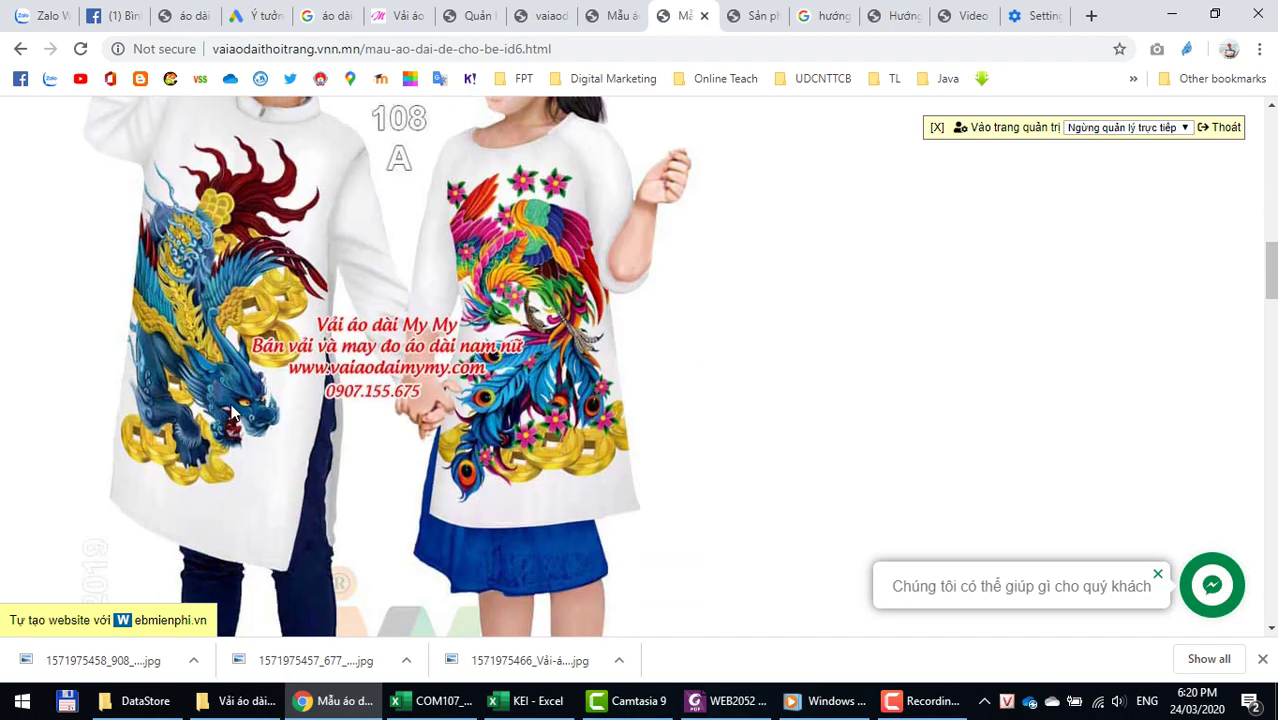
pyautogui.scroll(-10, 258, 445)
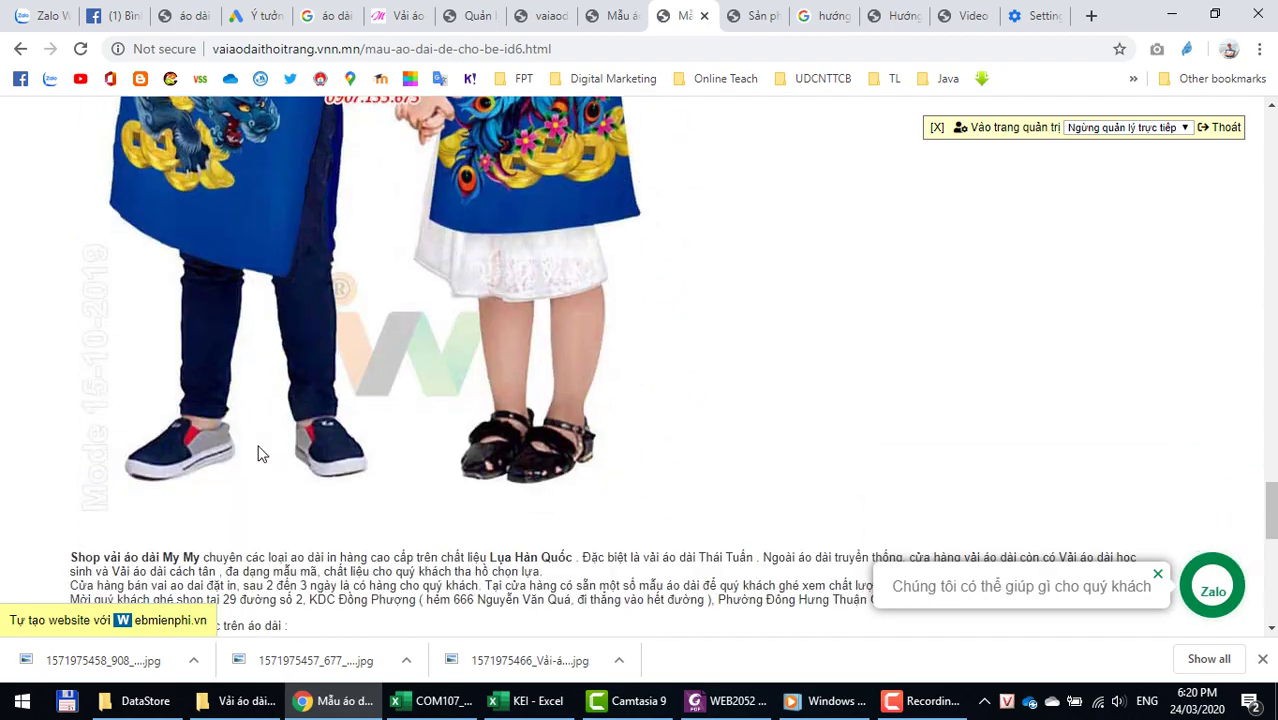
pyautogui.scroll(4, 350, 238)
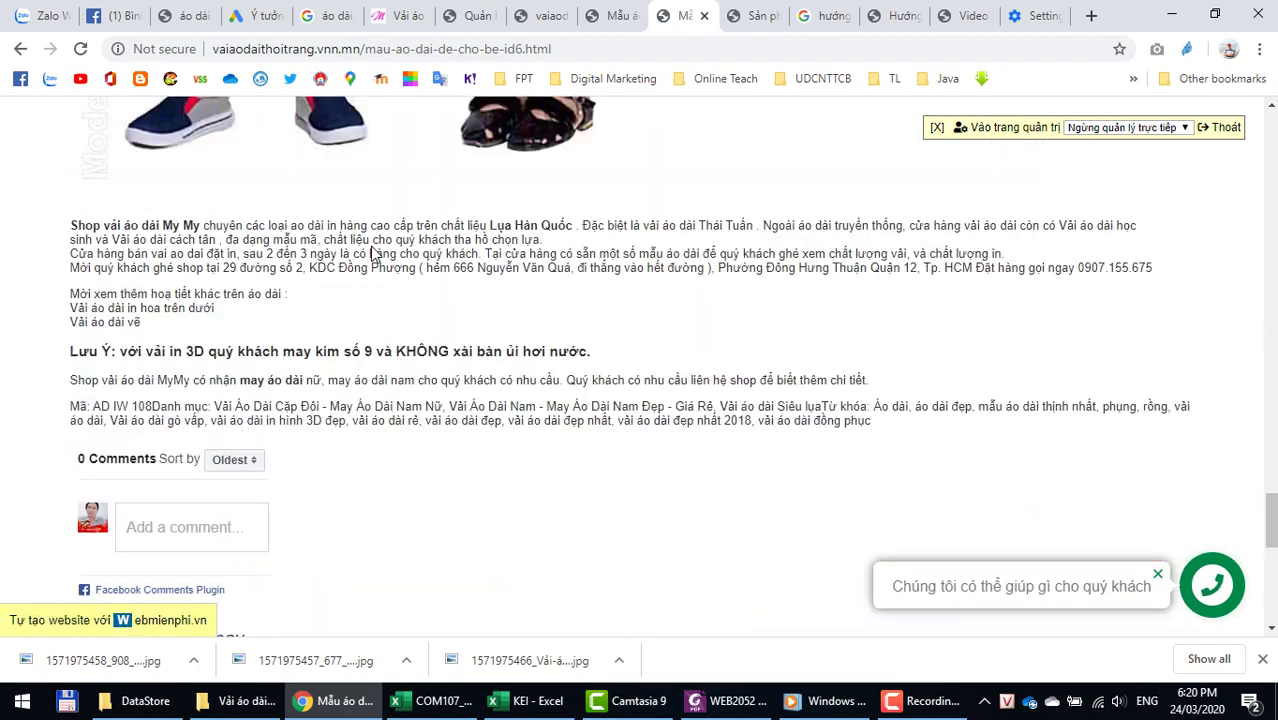
pyautogui.moveTo(100, 372); pyautogui.dragTo(68, 366)
pyautogui.moveTo(176, 413); pyautogui.dragTo(753, 440)
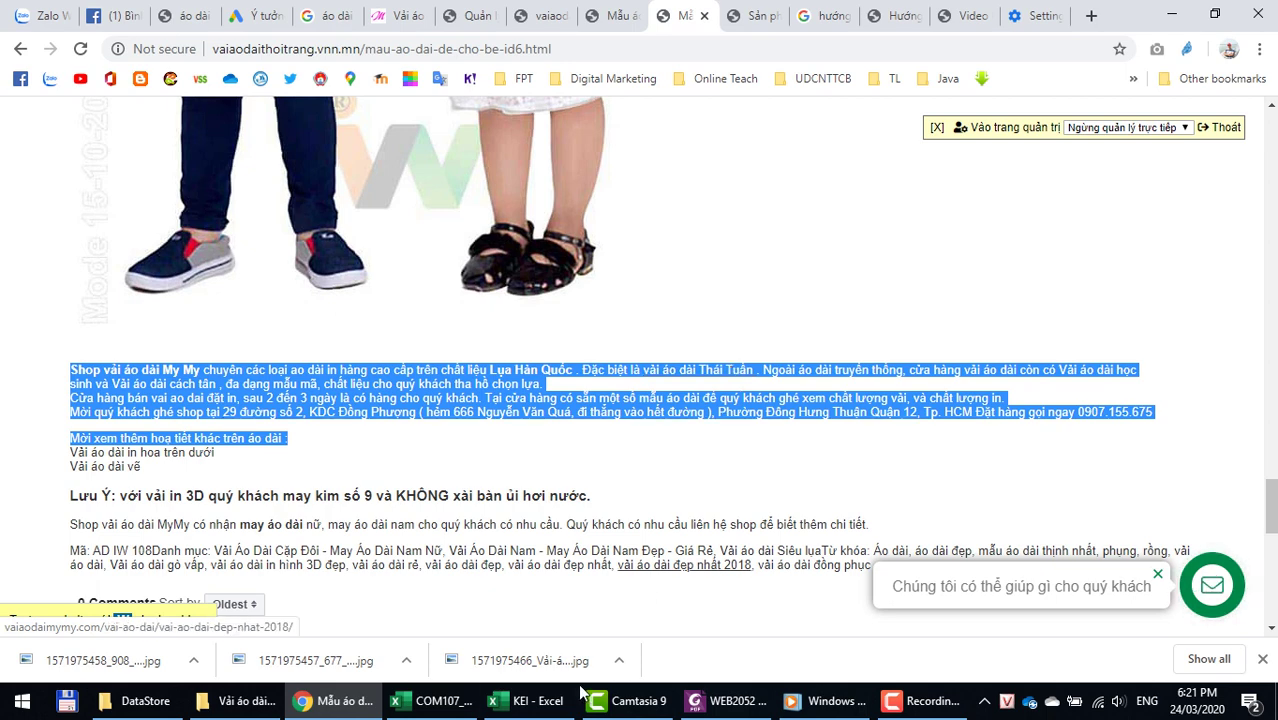
pyautogui.click(522, 701)
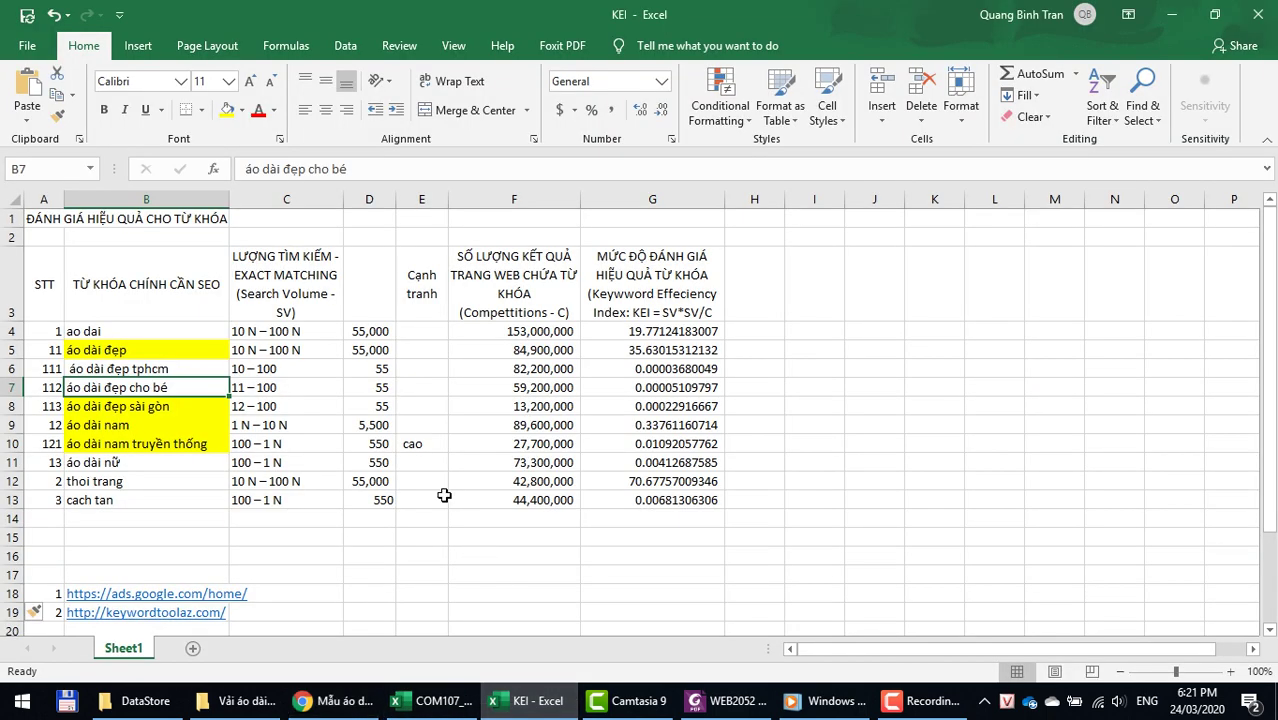
pyautogui.click(128, 539)
pyautogui.scroll(-3, 128, 539)
pyautogui.click(170, 465)
pyautogui.click(160, 482)
pyautogui.click(159, 497)
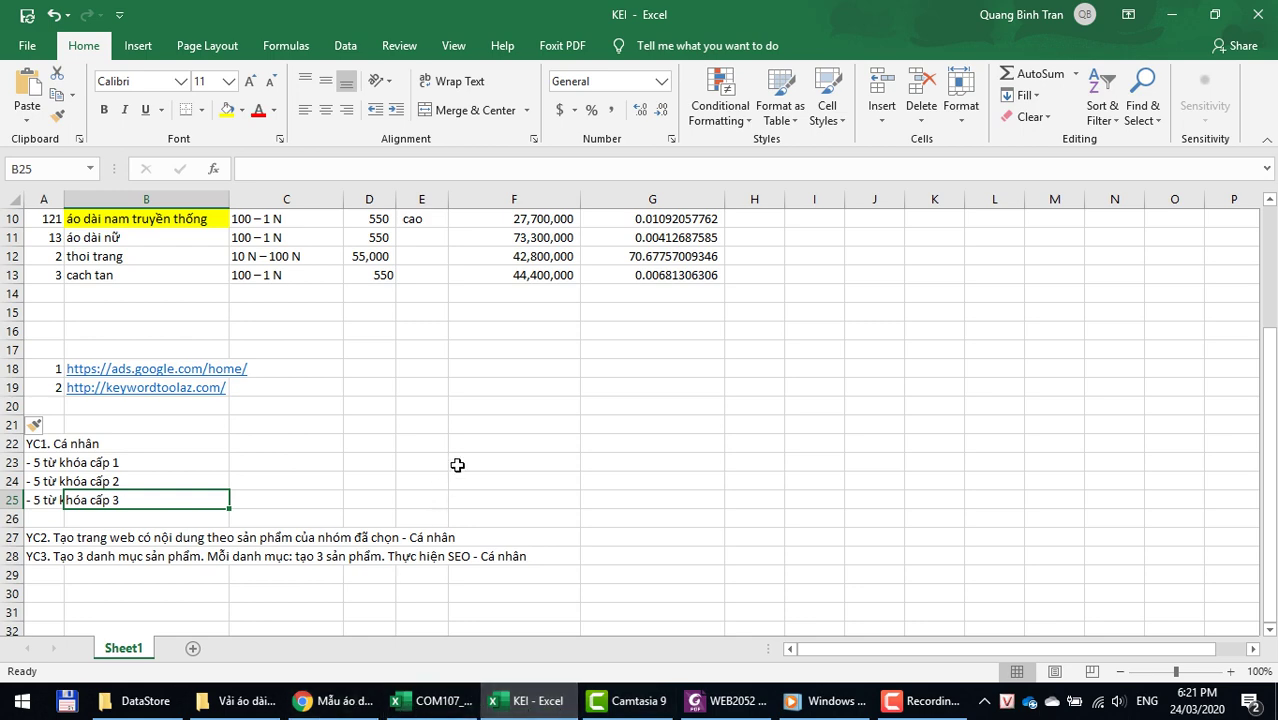
pyautogui.scroll(3, 457, 465)
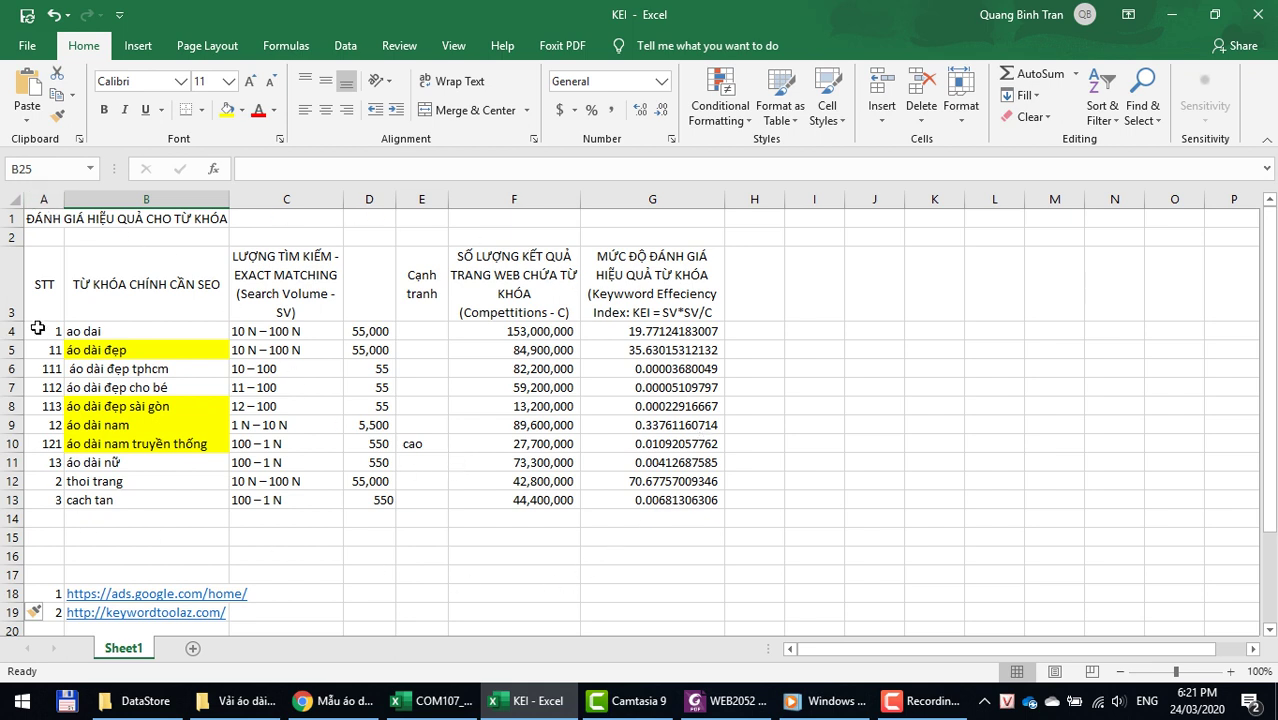
pyautogui.scroll(-2, 322, 573)
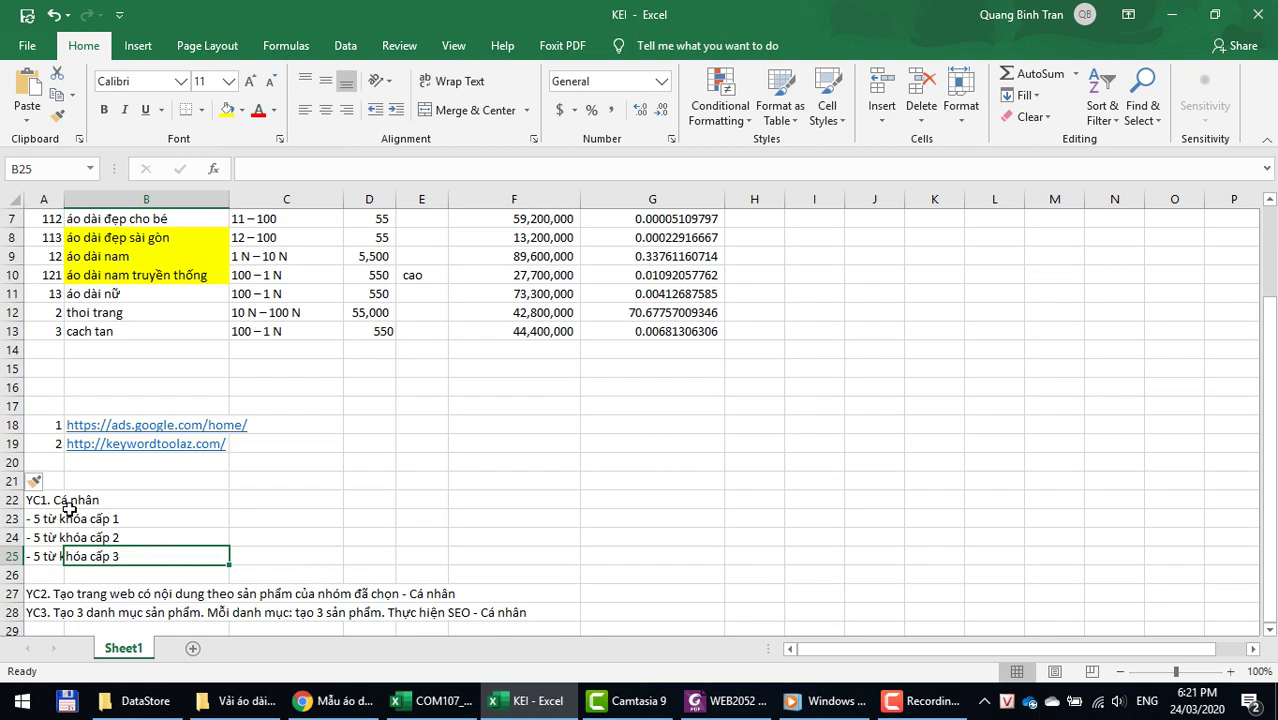
# Step: Enter 25 in C23 beside the level-1 keyword requirement
pyautogui.click(280, 517)
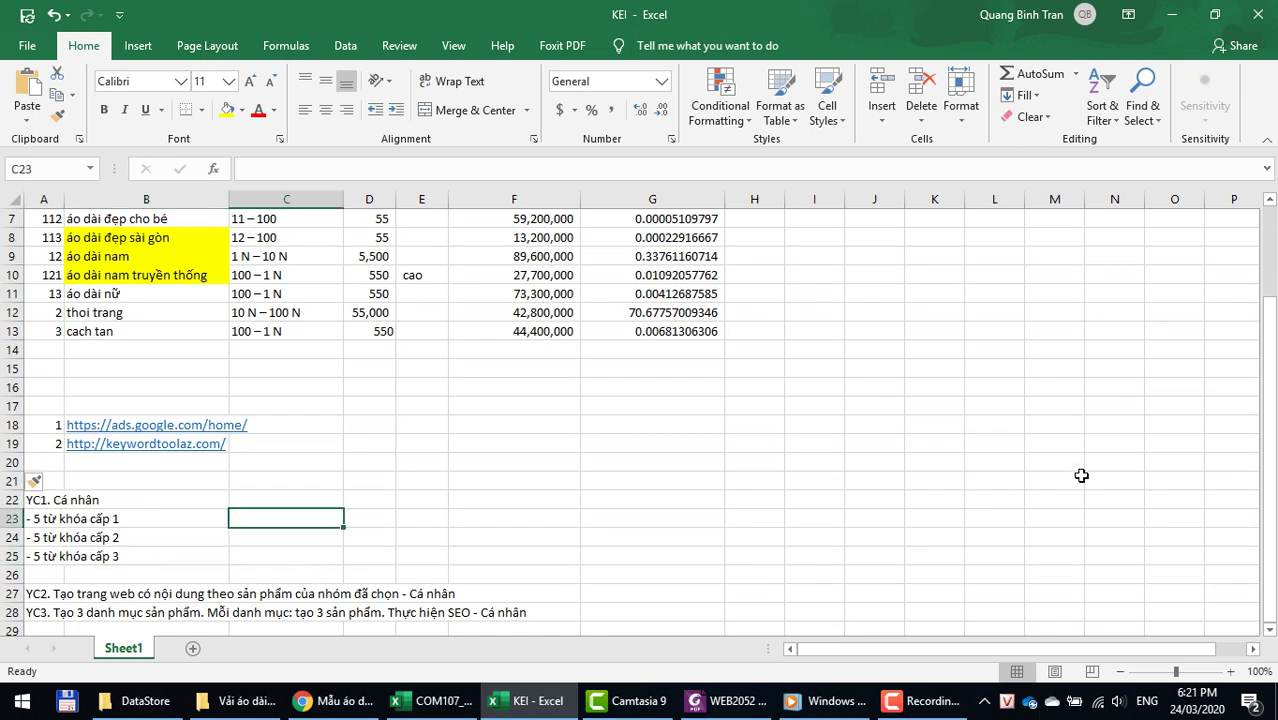
pyautogui.write('25')
pyautogui.press('Return')
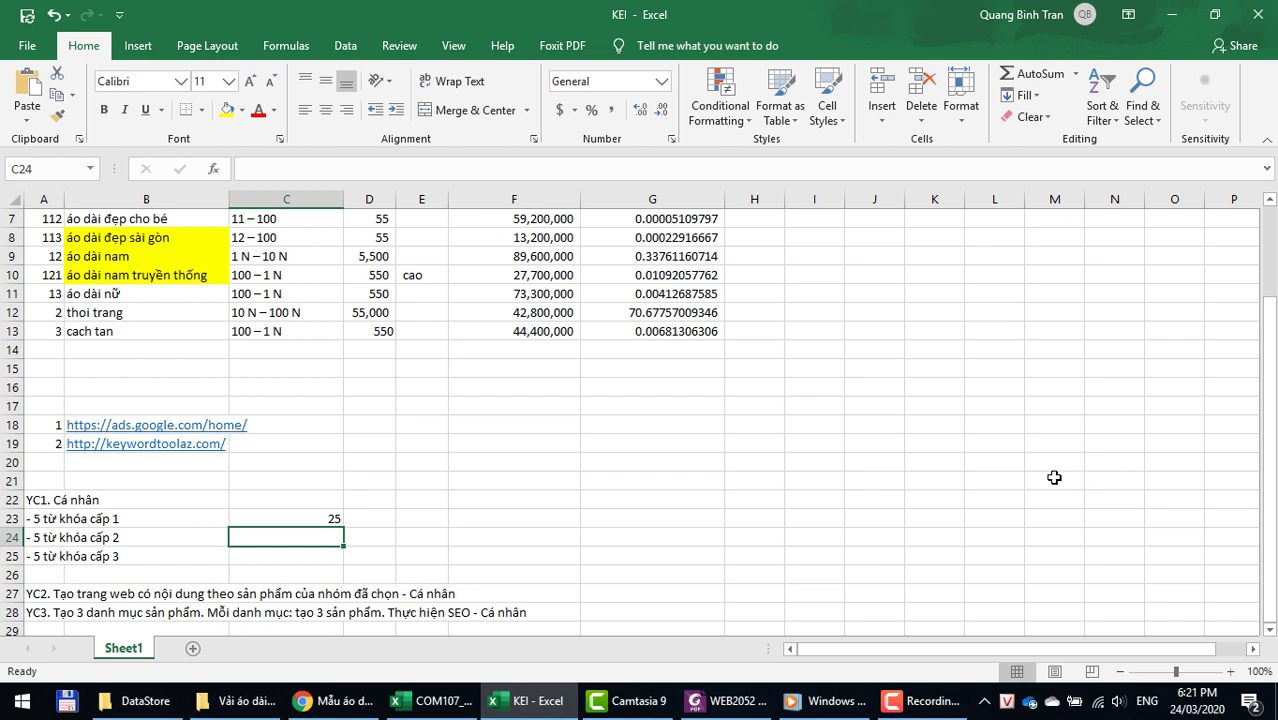
# Step: Enter '9 sản phẩm' in G28 on the YC3 row, then return to cell A15
pyautogui.scroll(-3, 1010, 480)
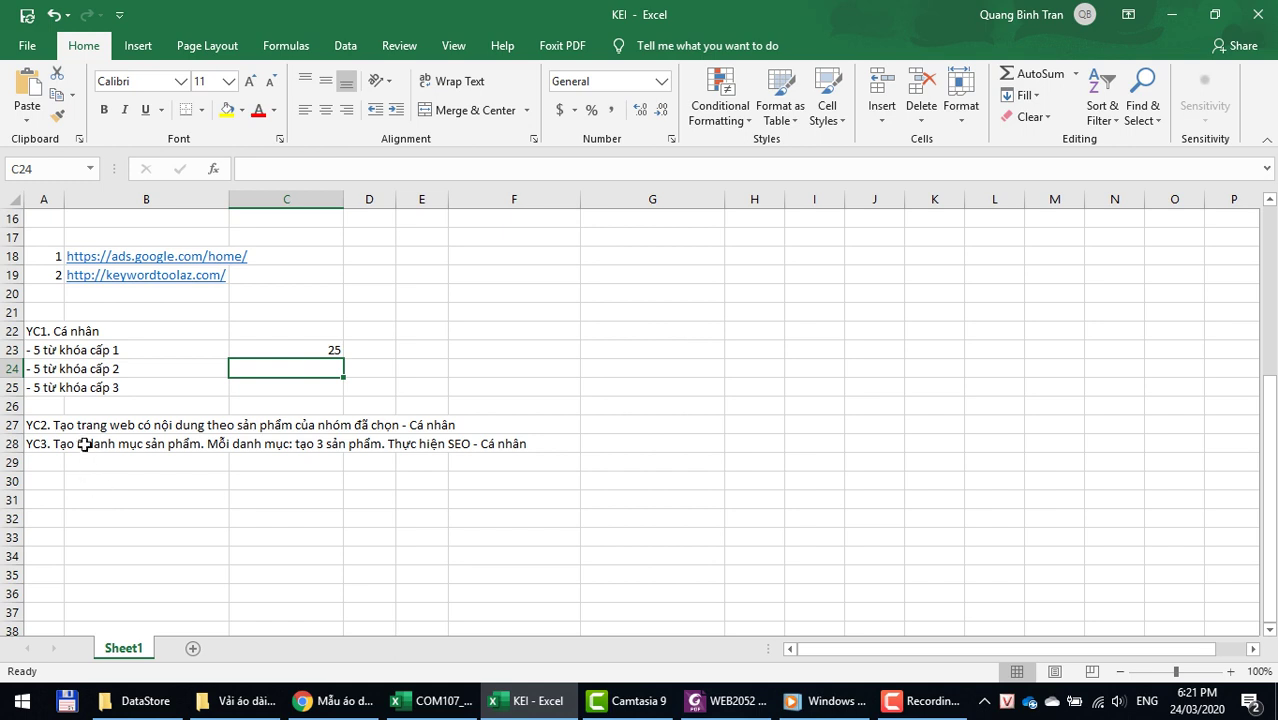
pyautogui.click(62, 444)
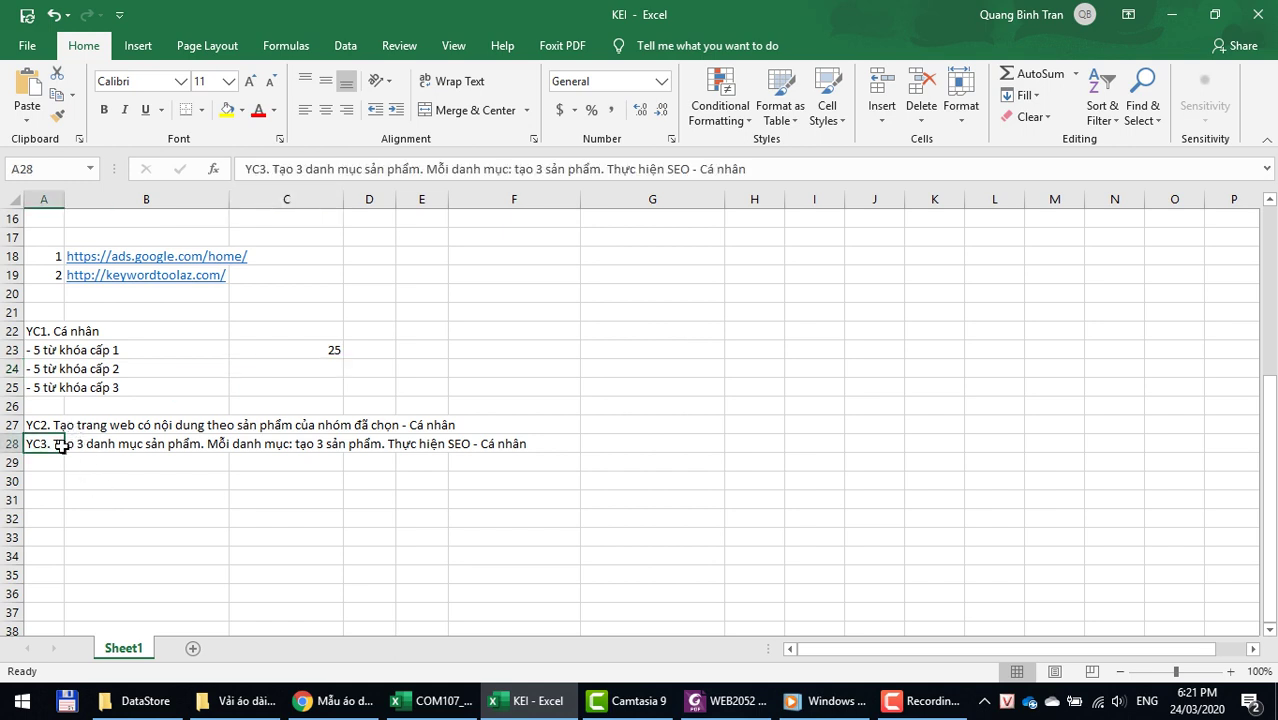
pyautogui.click(330, 445)
pyautogui.click(610, 443)
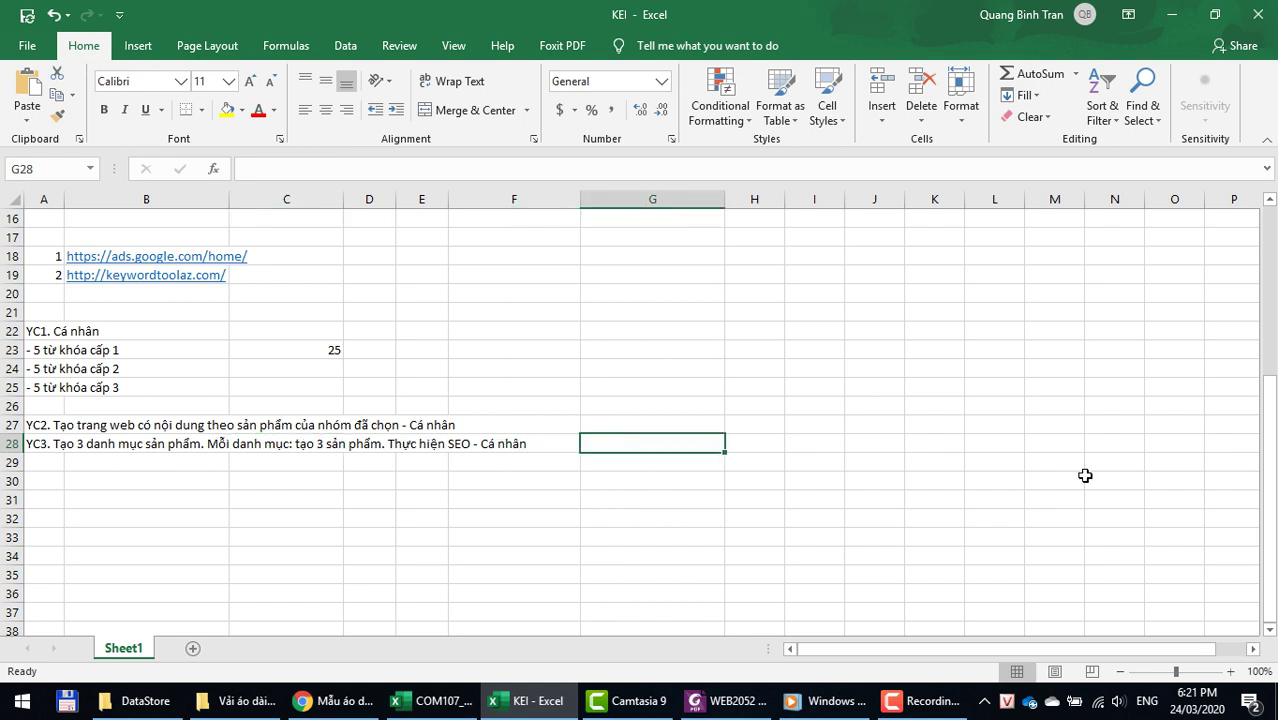
pyautogui.write('9 sản phẩm')
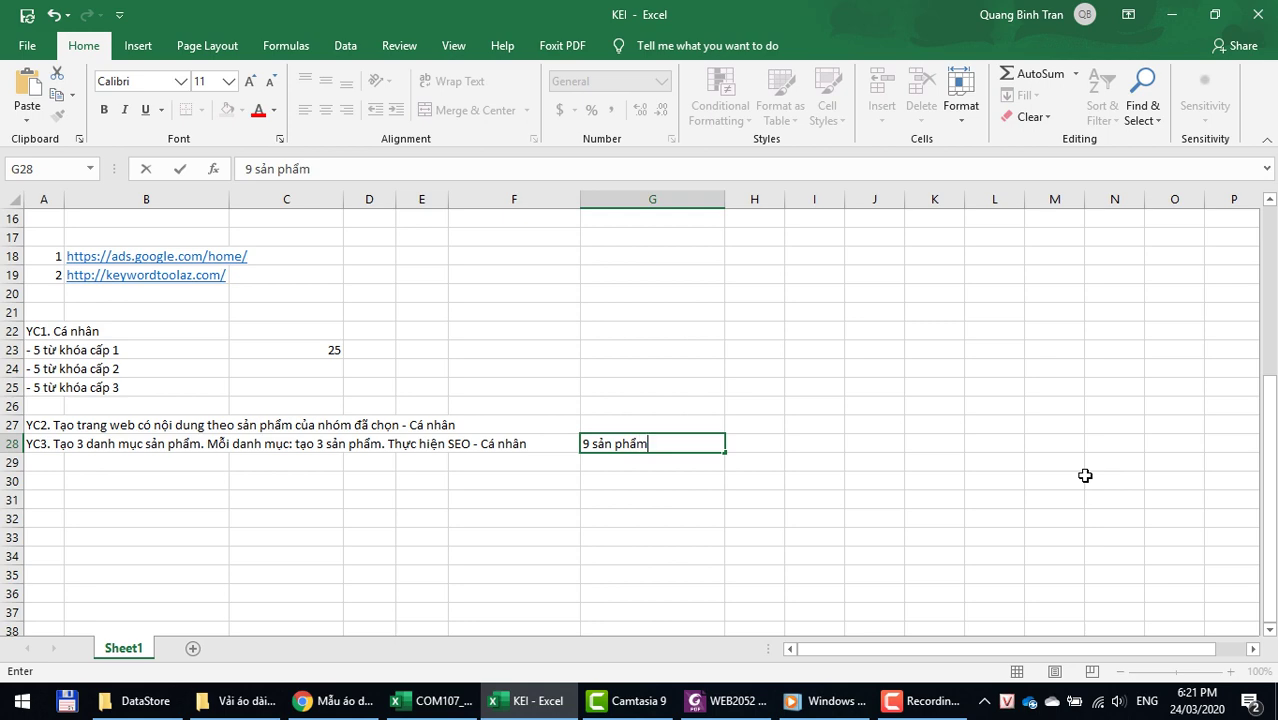
pyautogui.press('Return')
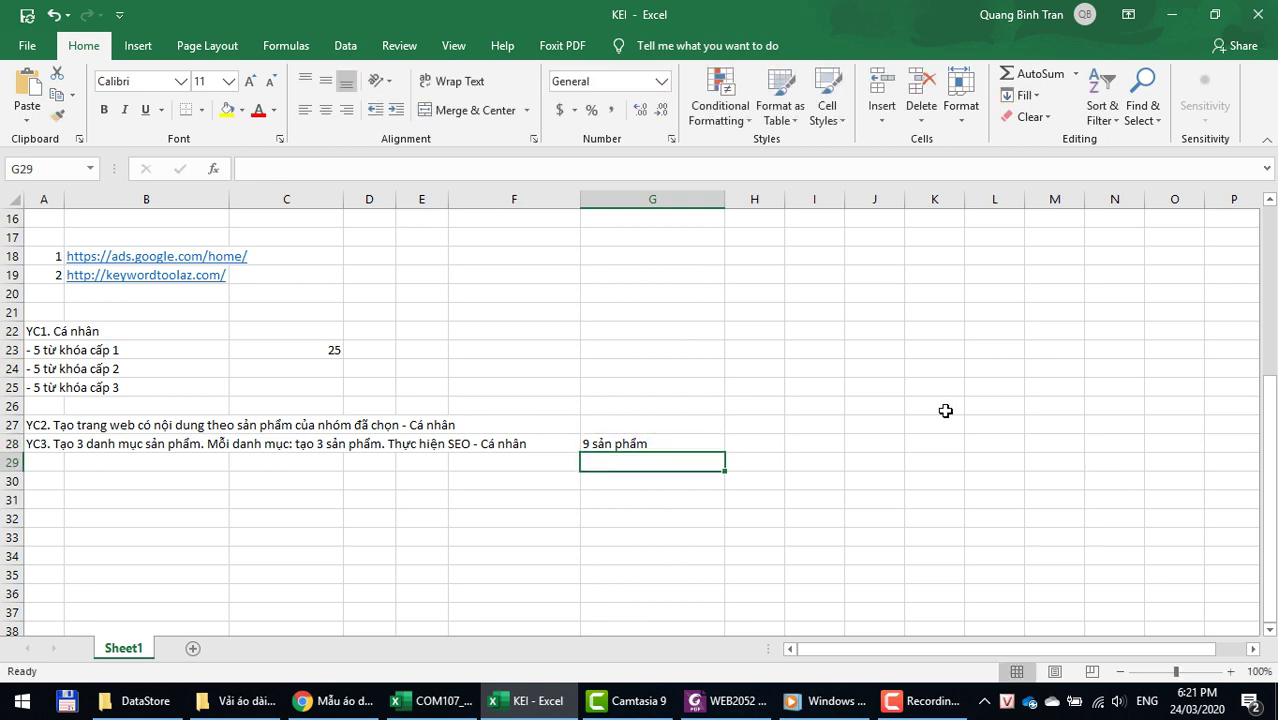
pyautogui.scroll(3, 927, 415)
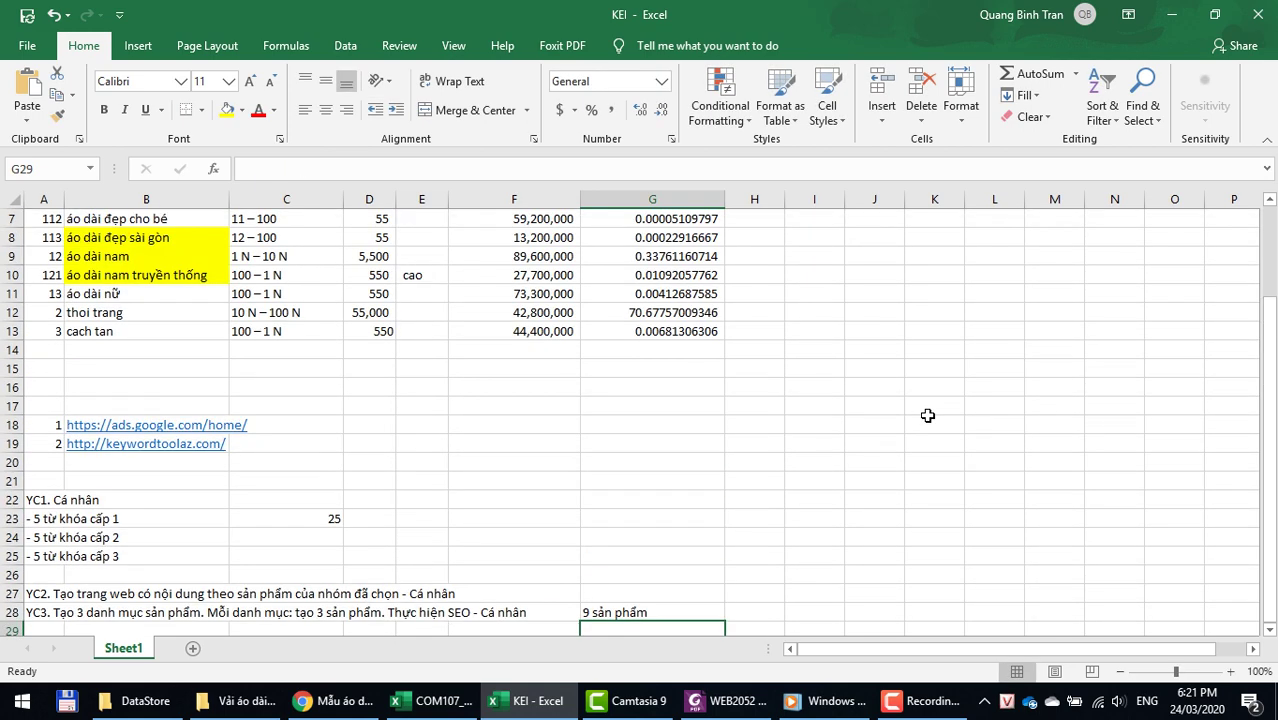
pyautogui.scroll(2, 920, 418)
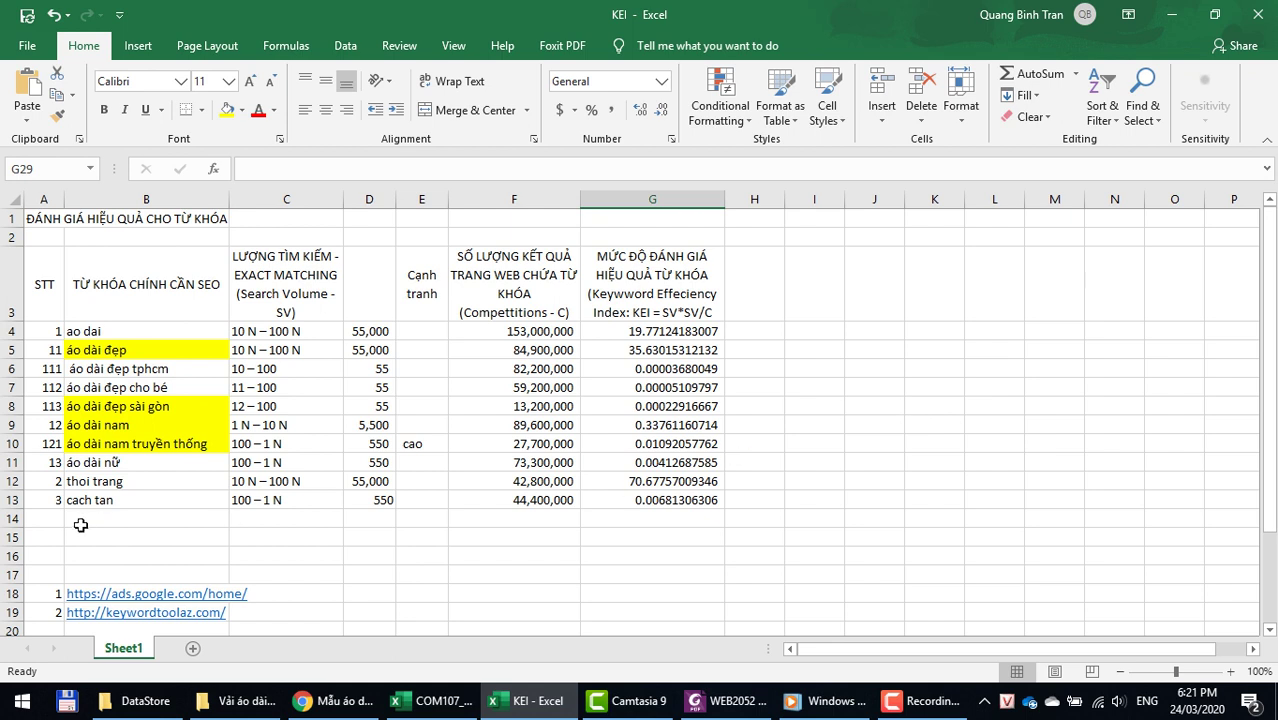
pyautogui.click(45, 538)
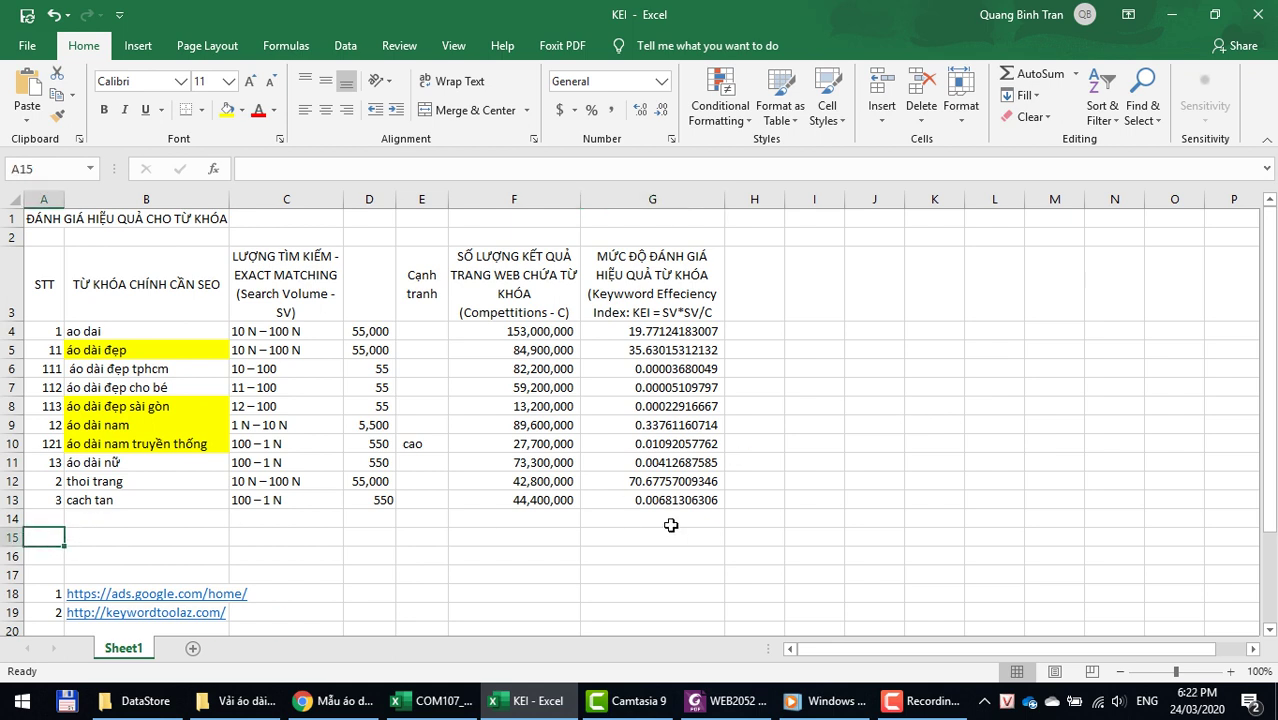
pyautogui.write('Url web:')
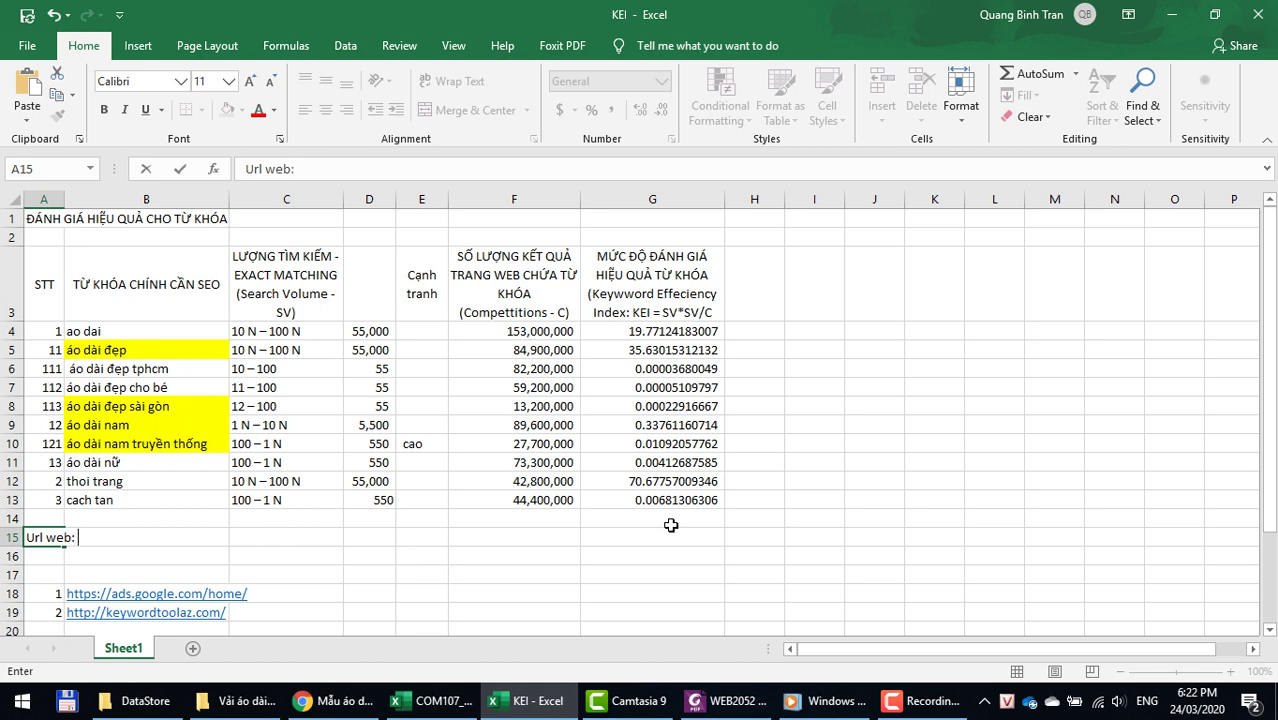
pyautogui.click(320, 701)
pyautogui.click(757, 15)
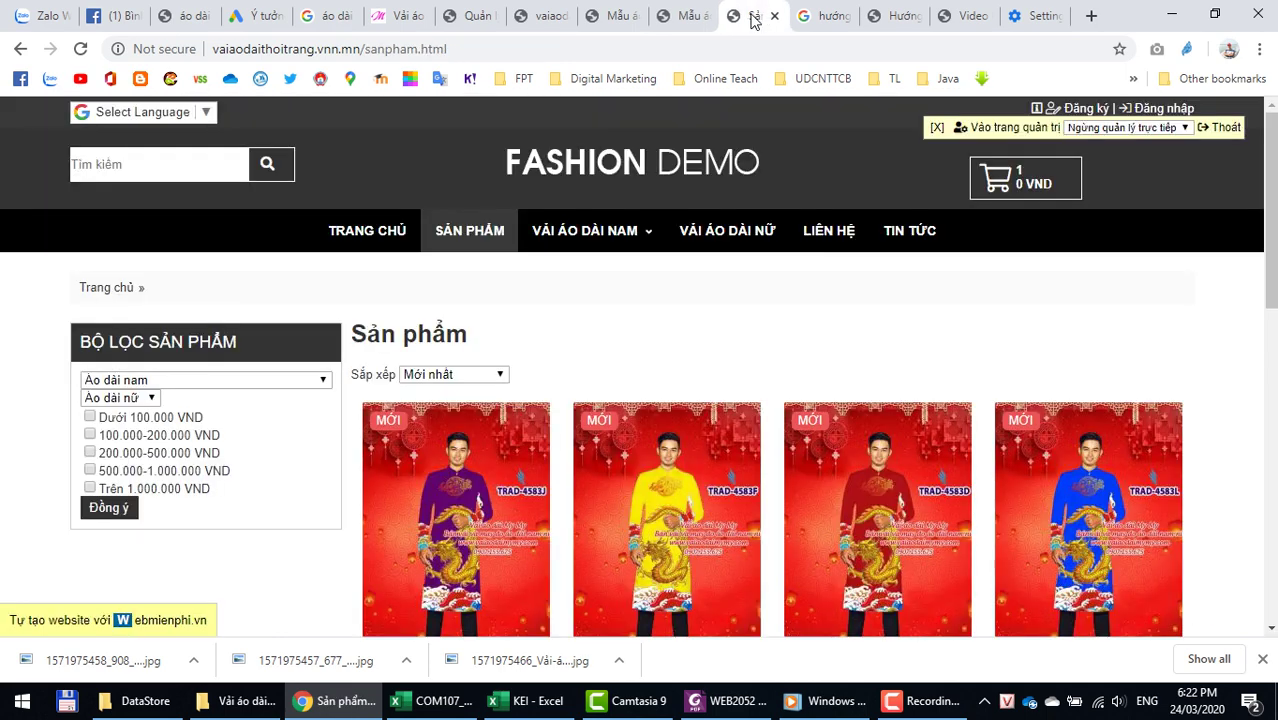
pyautogui.click(440, 48)
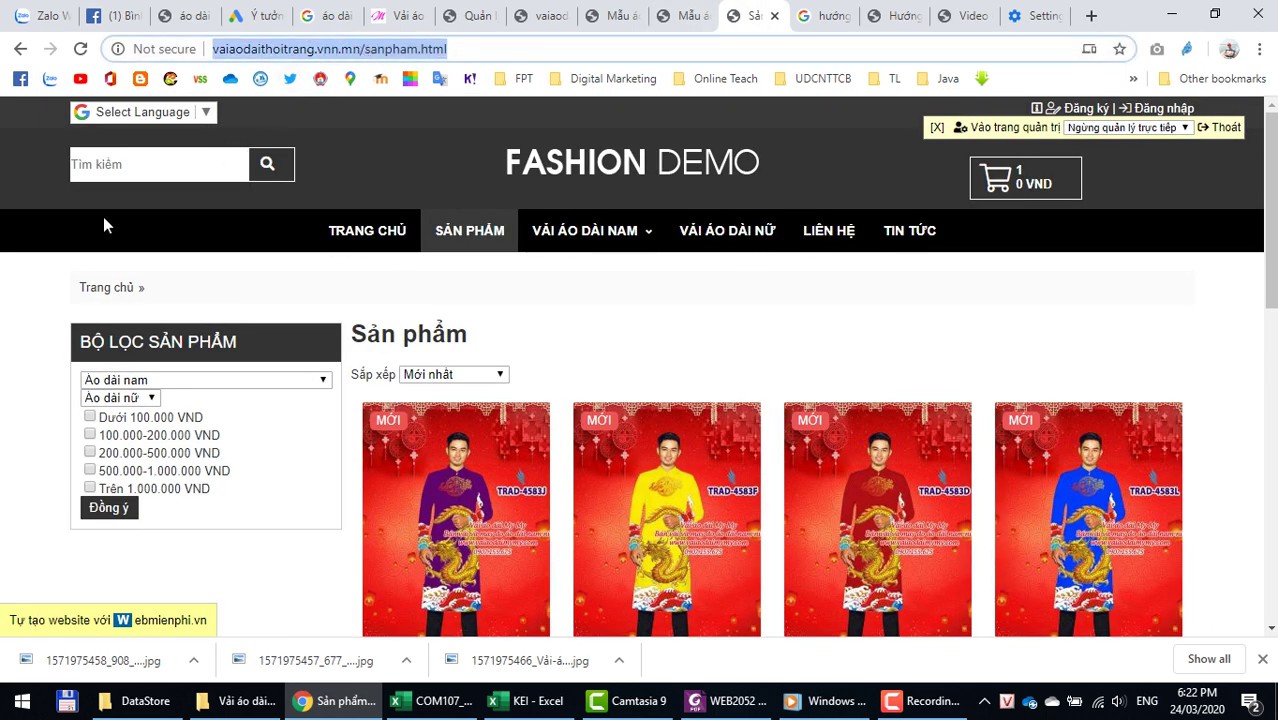
pyautogui.click(337, 240)
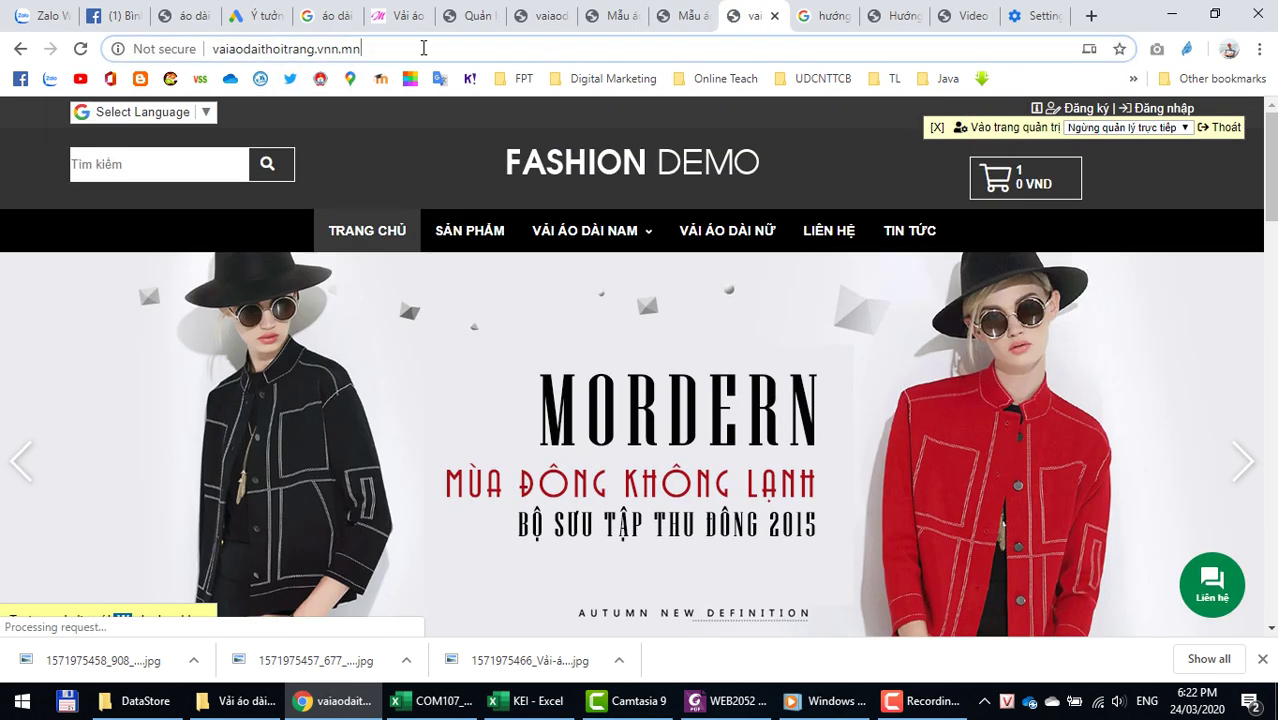
pyautogui.click(468, 49)
pyautogui.hotkey('ctrl', 'c')
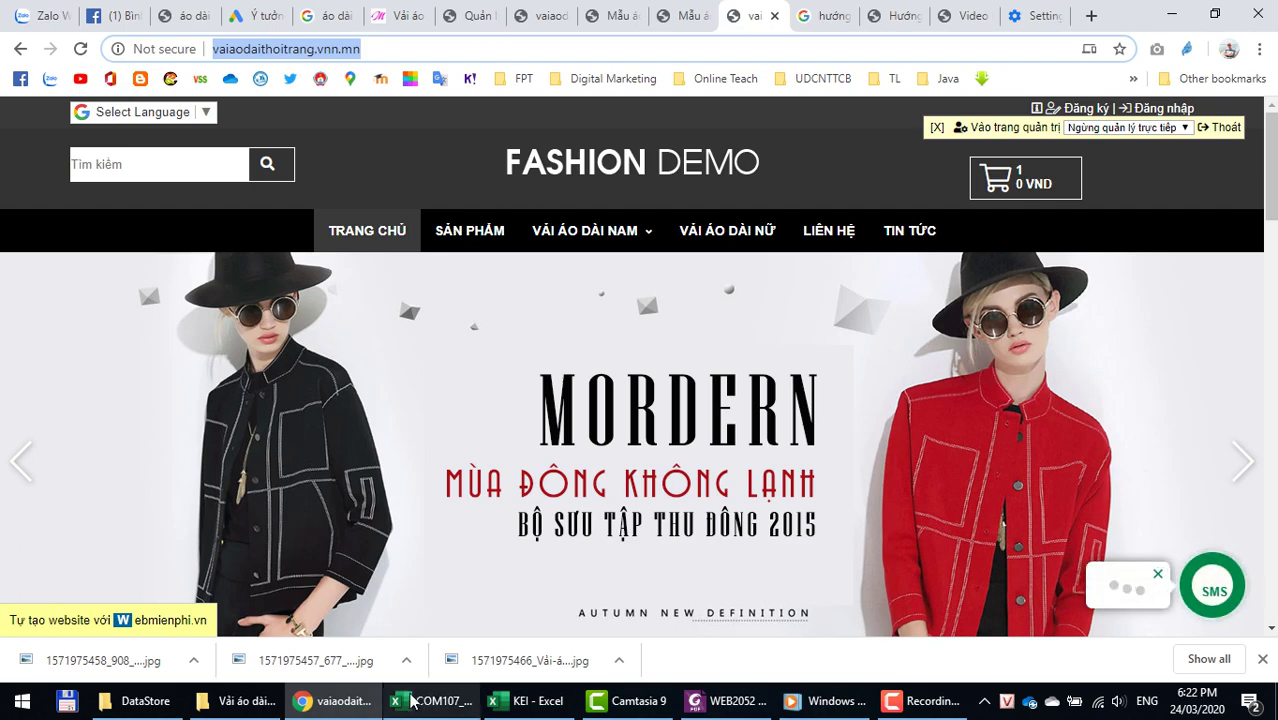
pyautogui.click(530, 700)
pyautogui.click(113, 541)
pyautogui.hotkey('ctrl', 'v')
pyautogui.press('Return')
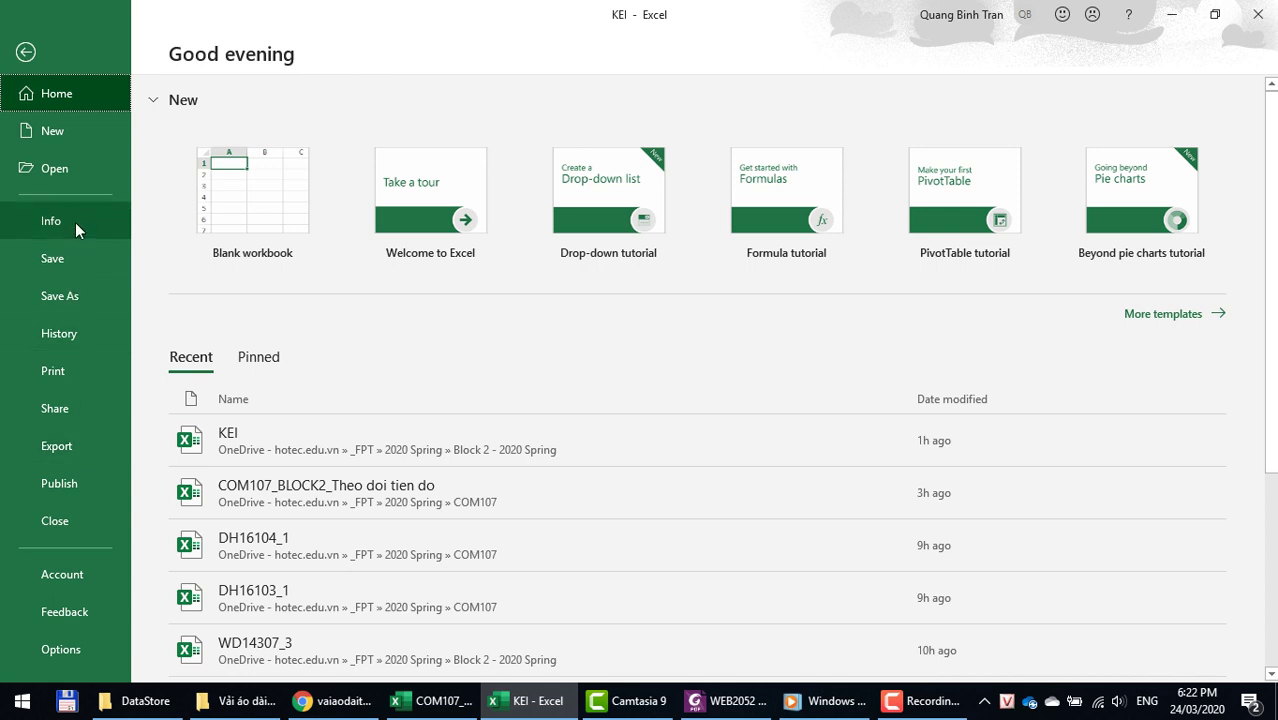
# Step: Save As an Excel Workbook named MSSV-HoTen-KEI into the Block 2 - 2020 Spring folder
pyautogui.click(76, 298)
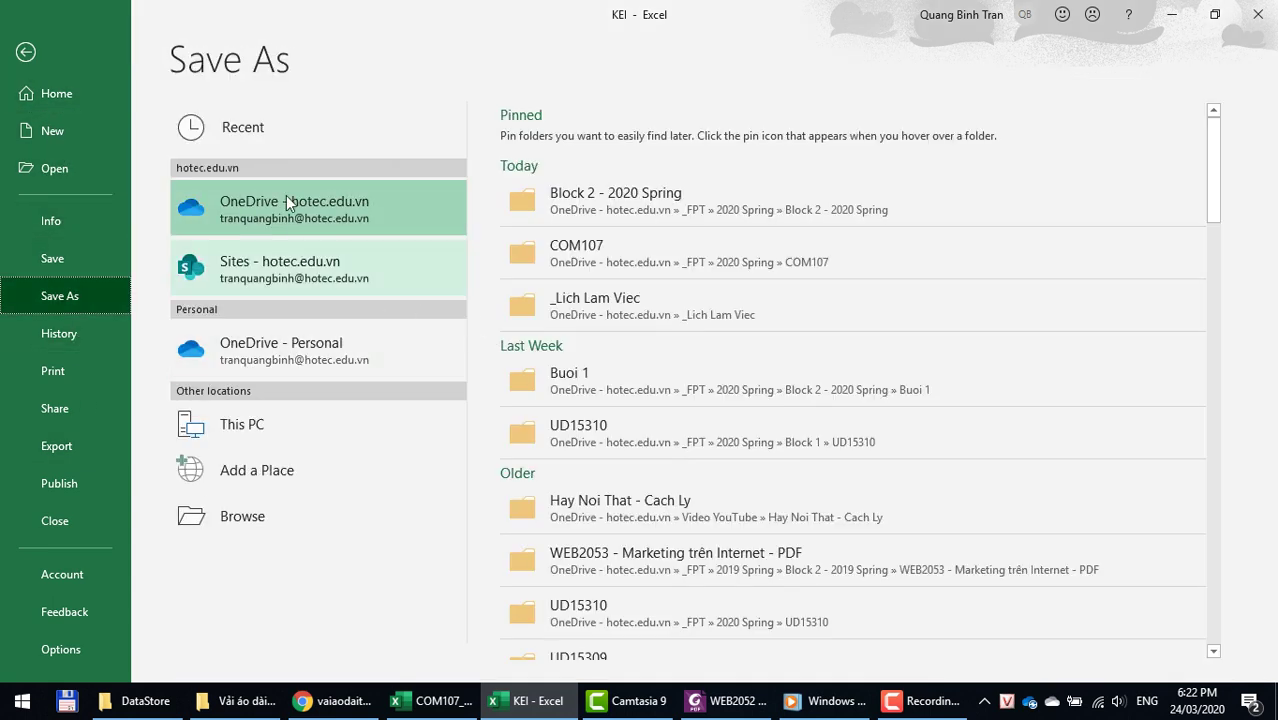
pyautogui.click(593, 196)
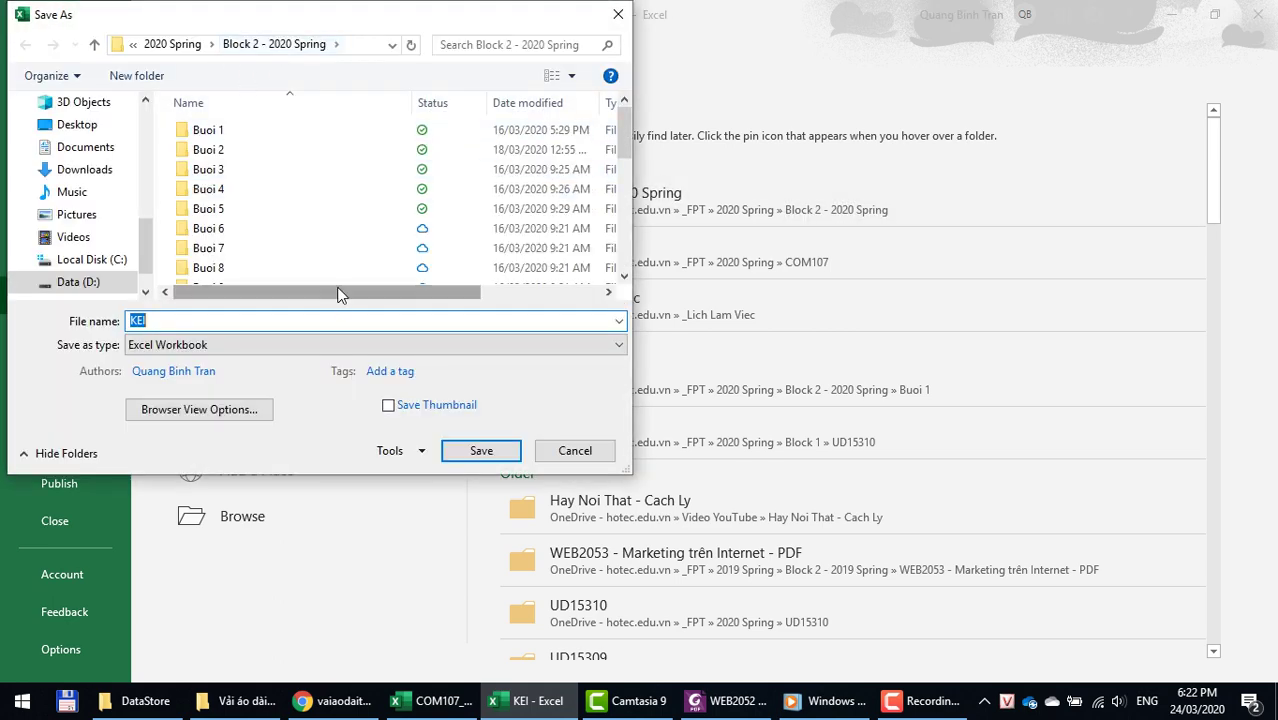
pyautogui.scroll(-7, 293, 225)
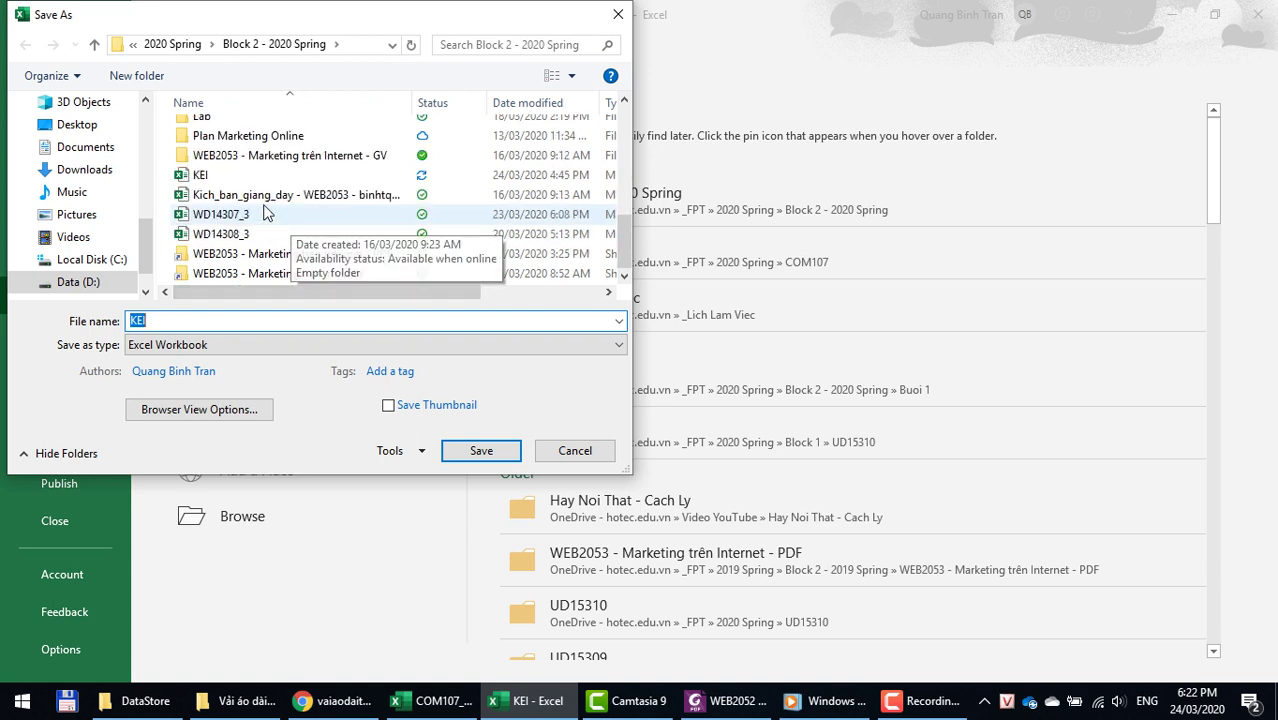
pyautogui.click(167, 320)
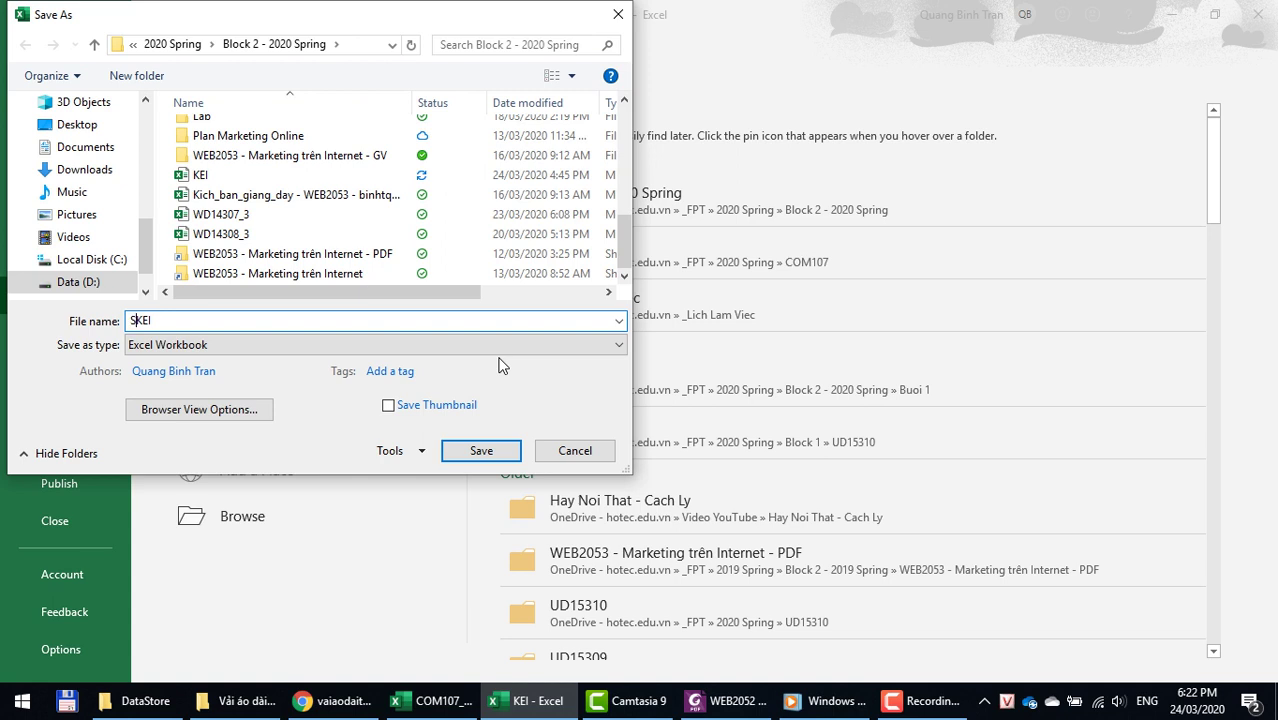
pyautogui.press('BackSpace')
pyautogui.write('MSSV-HoTen-')
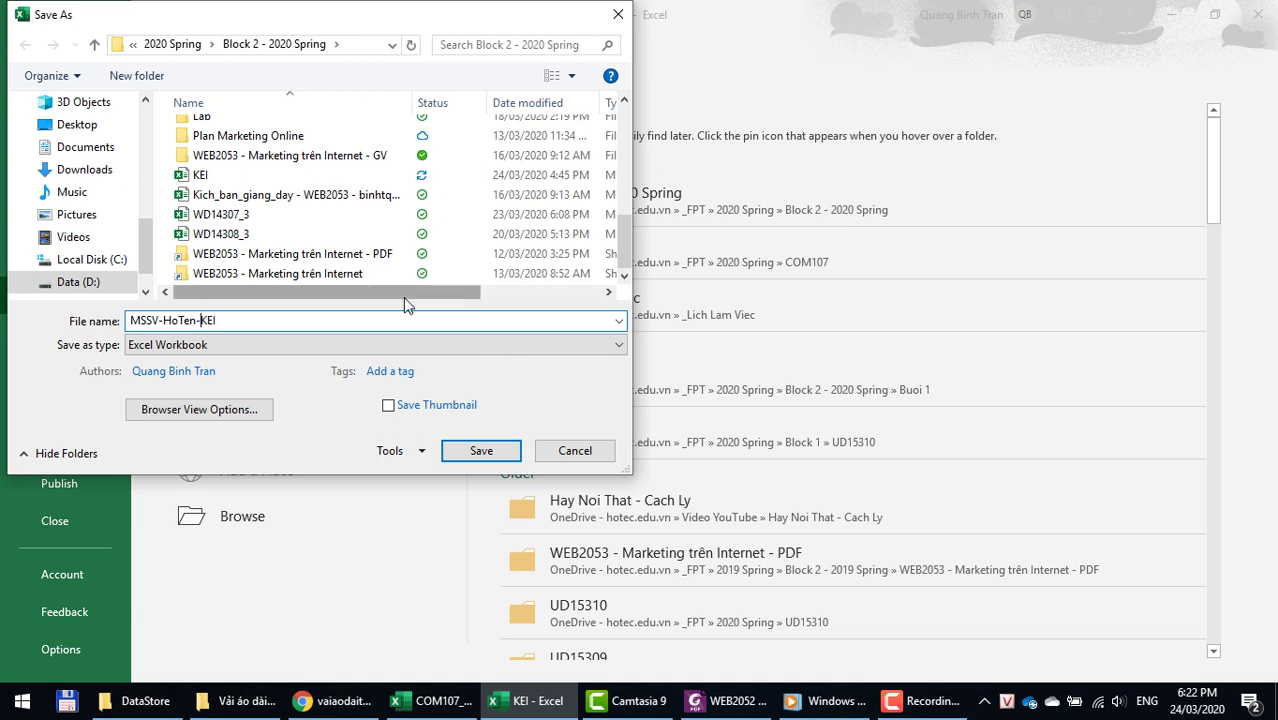
pyautogui.click(490, 453)
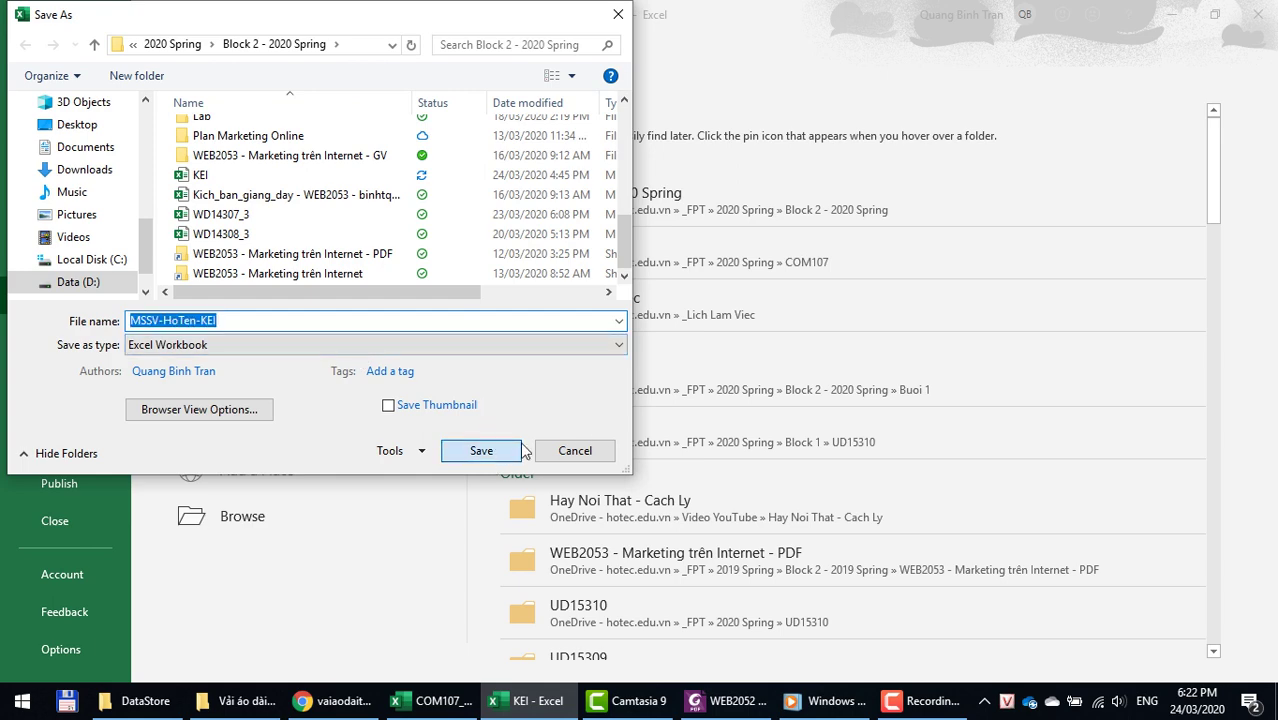
pyautogui.click(521, 447)
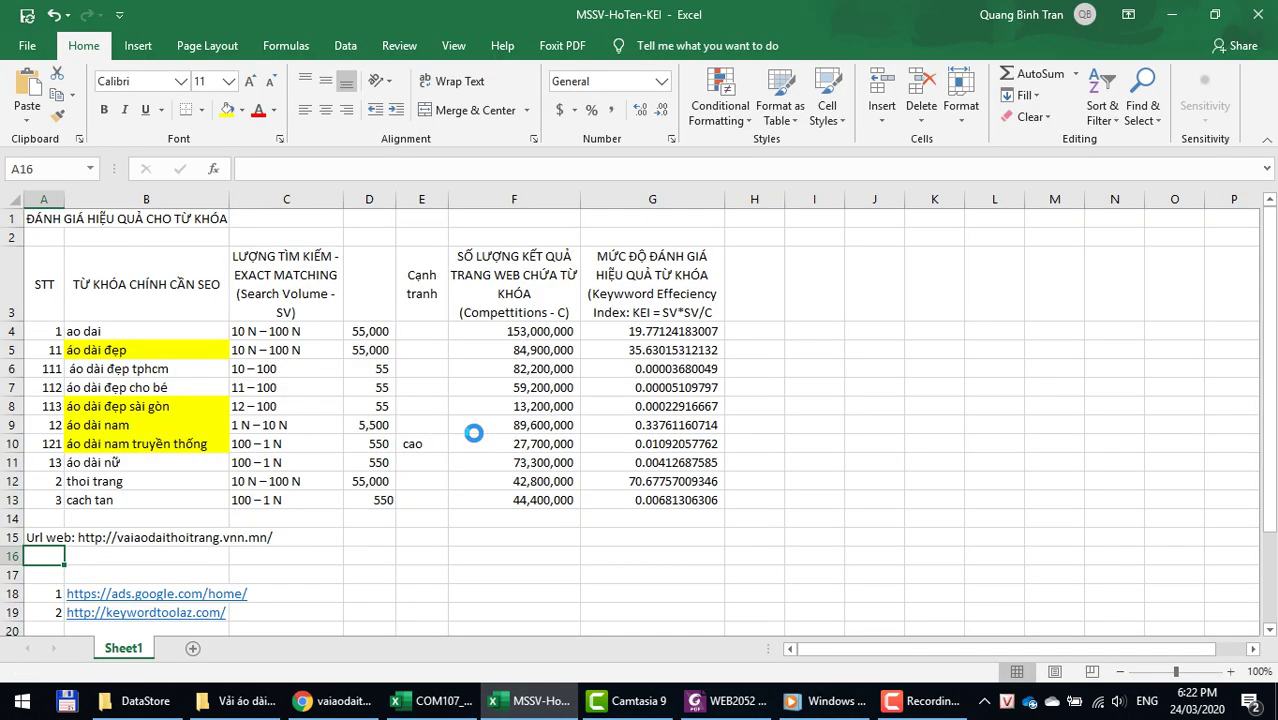
# Step: Cut the URL out of A15's text and paste it into cell B15
pyautogui.click(451, 569)
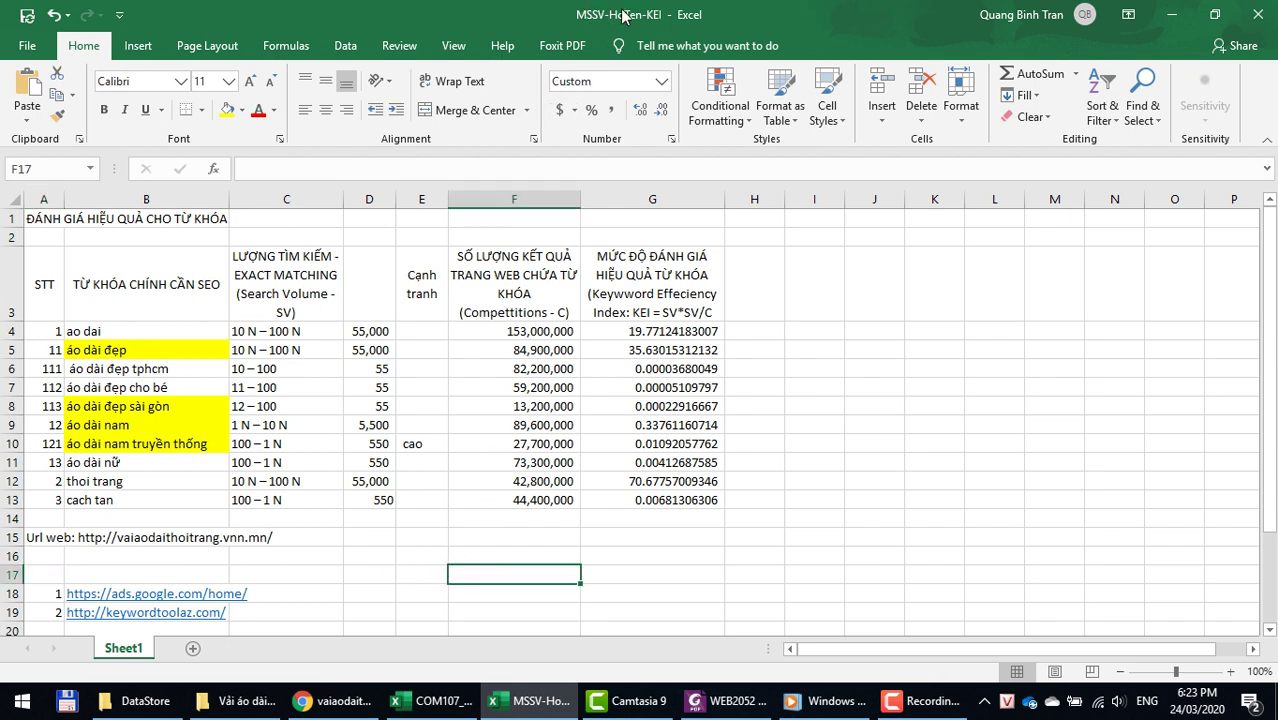
pyautogui.click(72, 538)
pyautogui.click(38, 537)
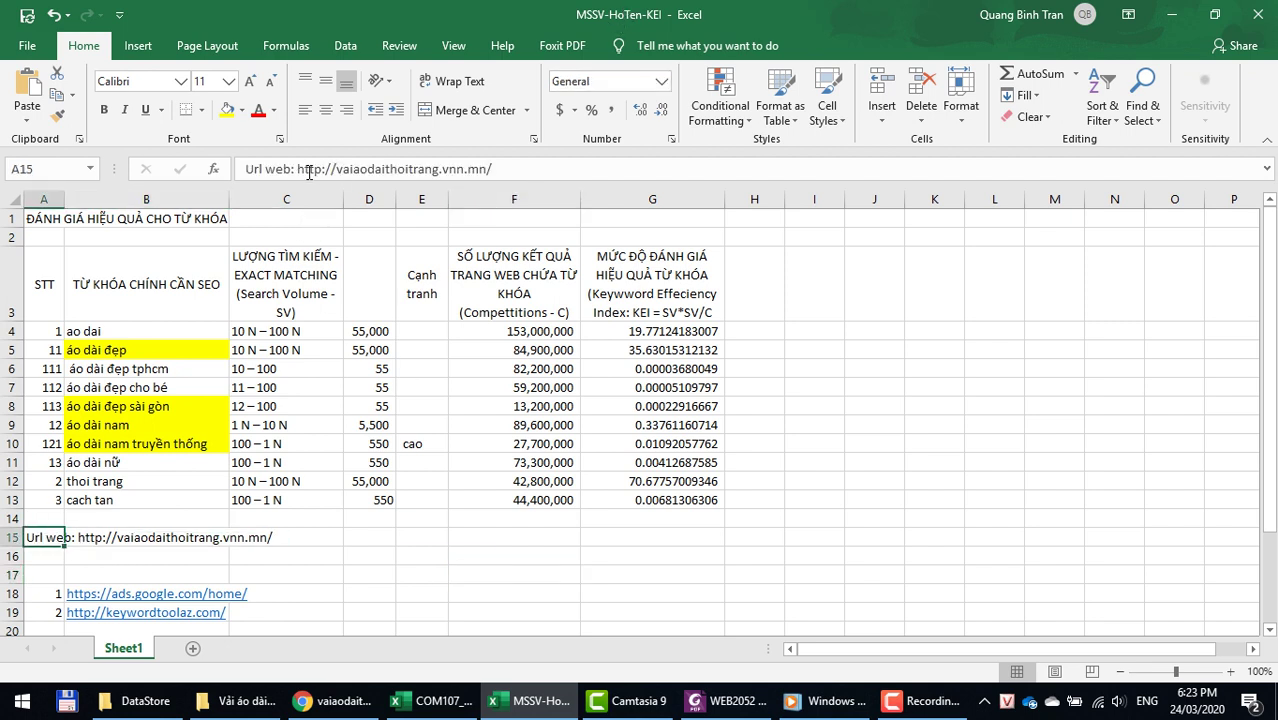
pyautogui.moveTo(297, 169); pyautogui.dragTo(646, 172)
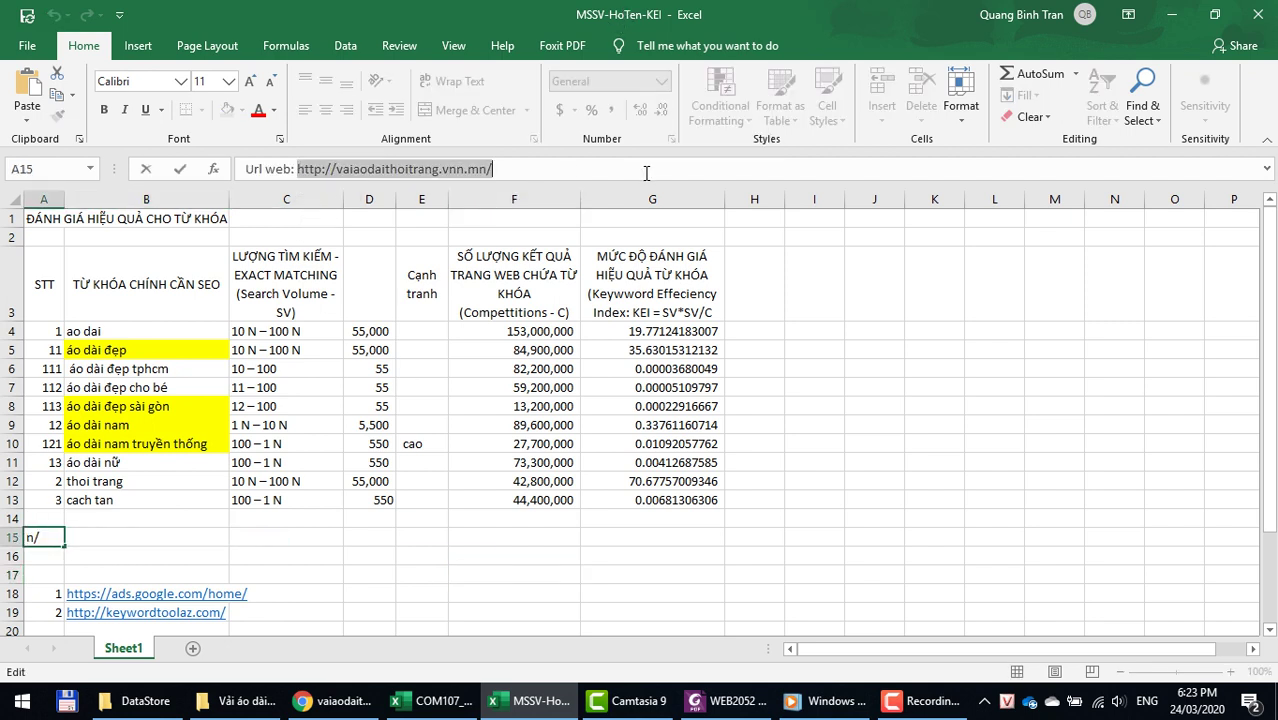
pyautogui.hotkey('ctrl', 'x')
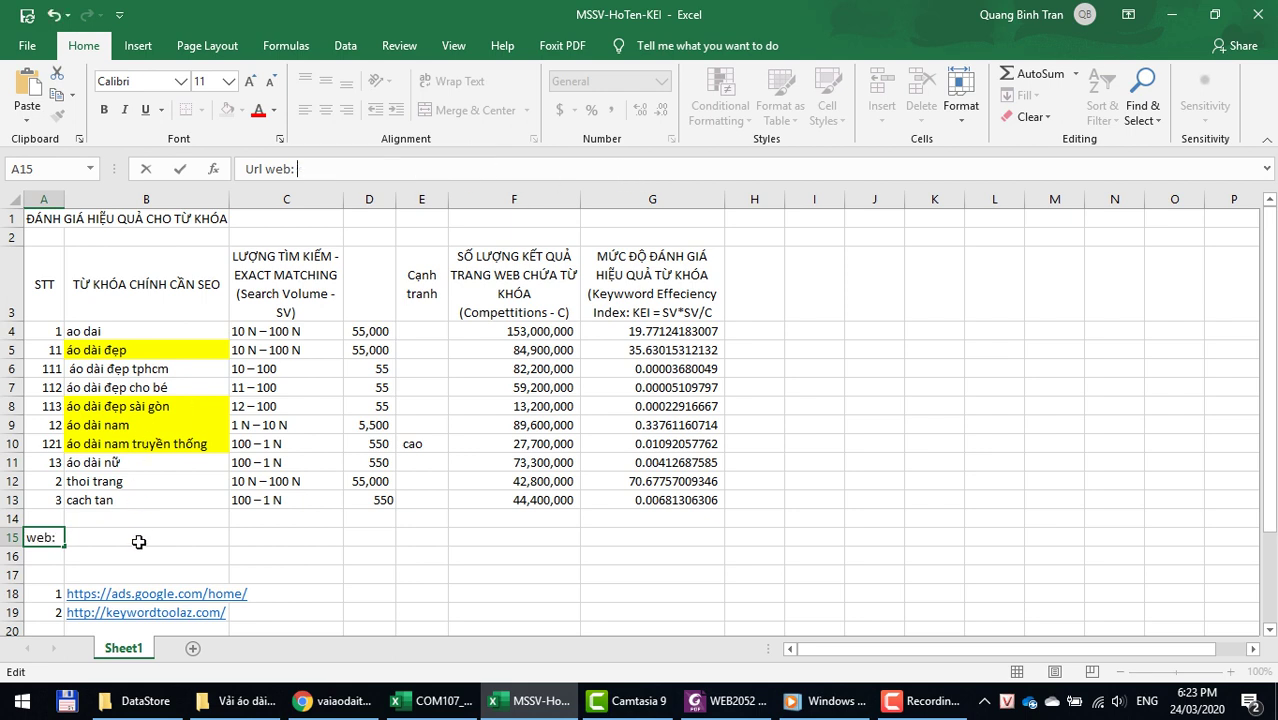
pyautogui.click(140, 537)
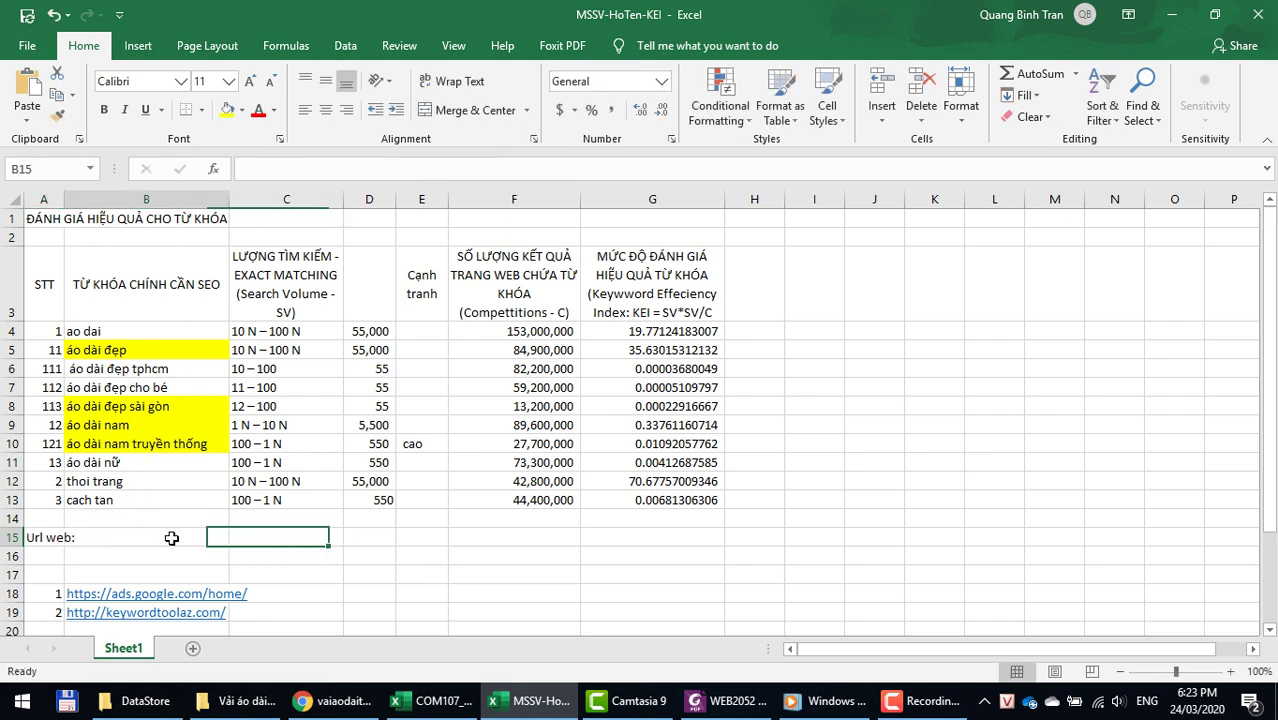
pyautogui.hotkey('ctrl', 'v')
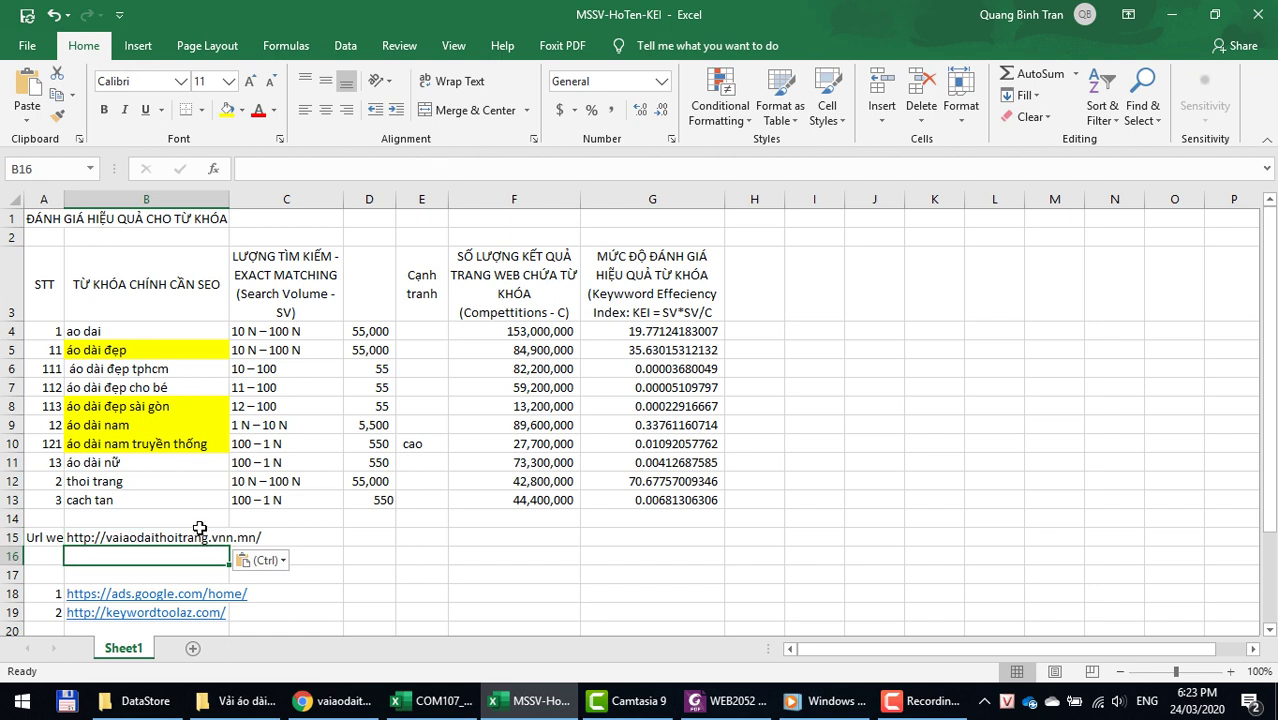
pyautogui.doubleClick(155, 537)
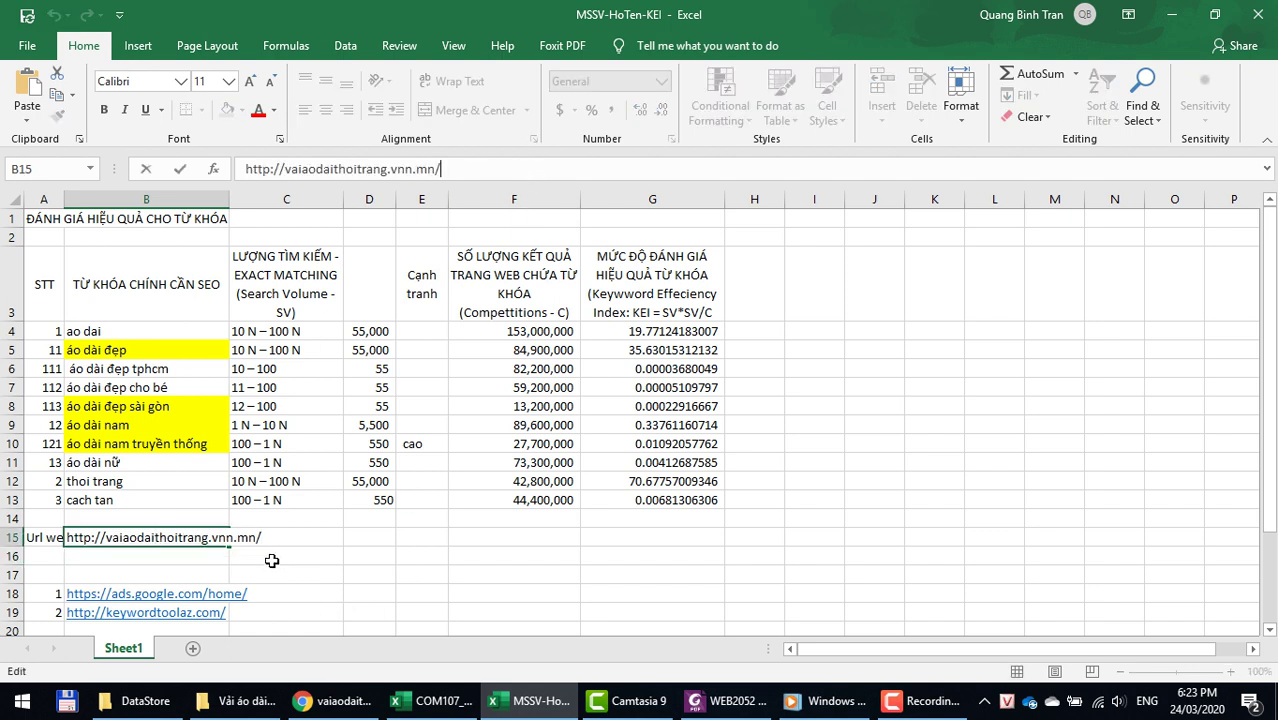
pyautogui.click(464, 161)
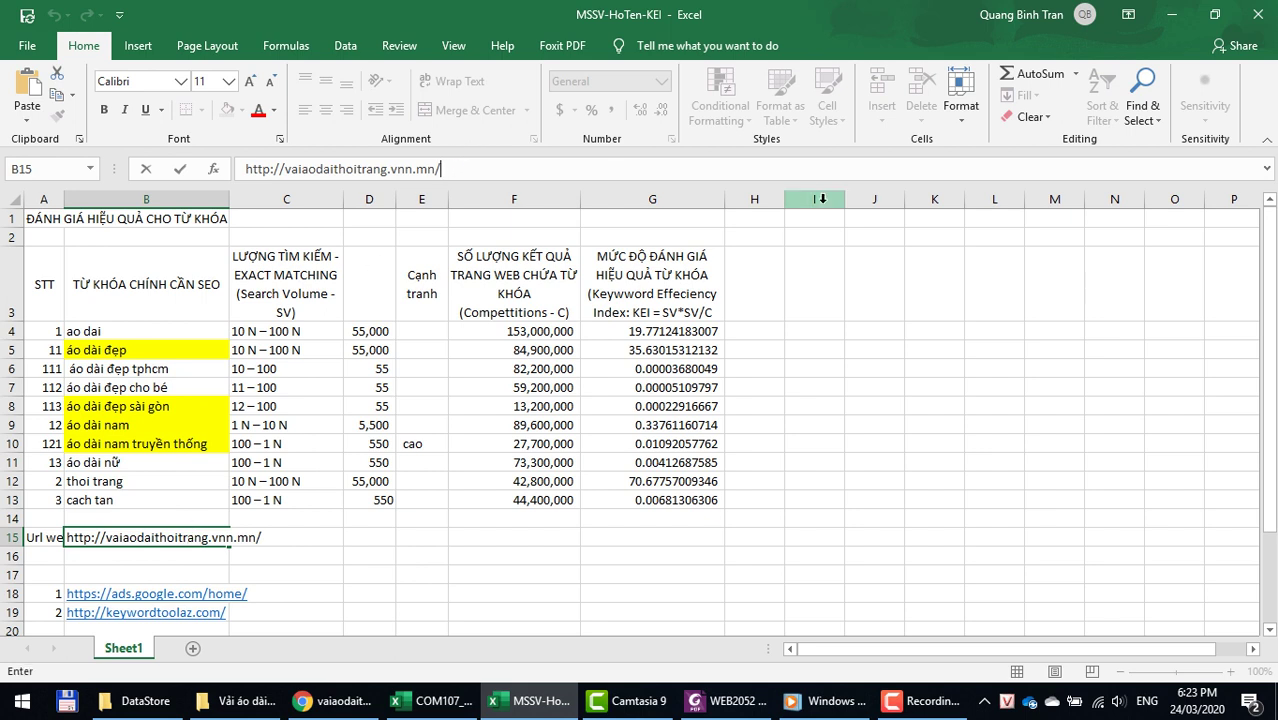
pyautogui.press('Return')
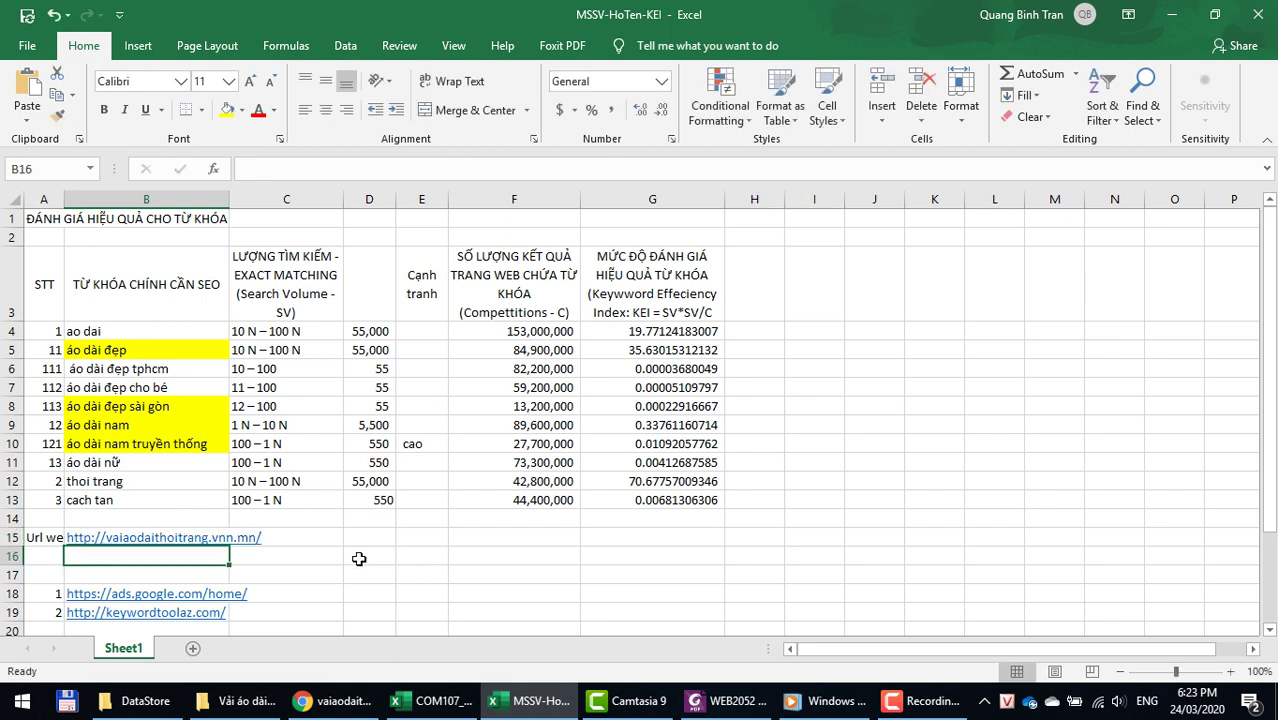
pyautogui.click(355, 558)
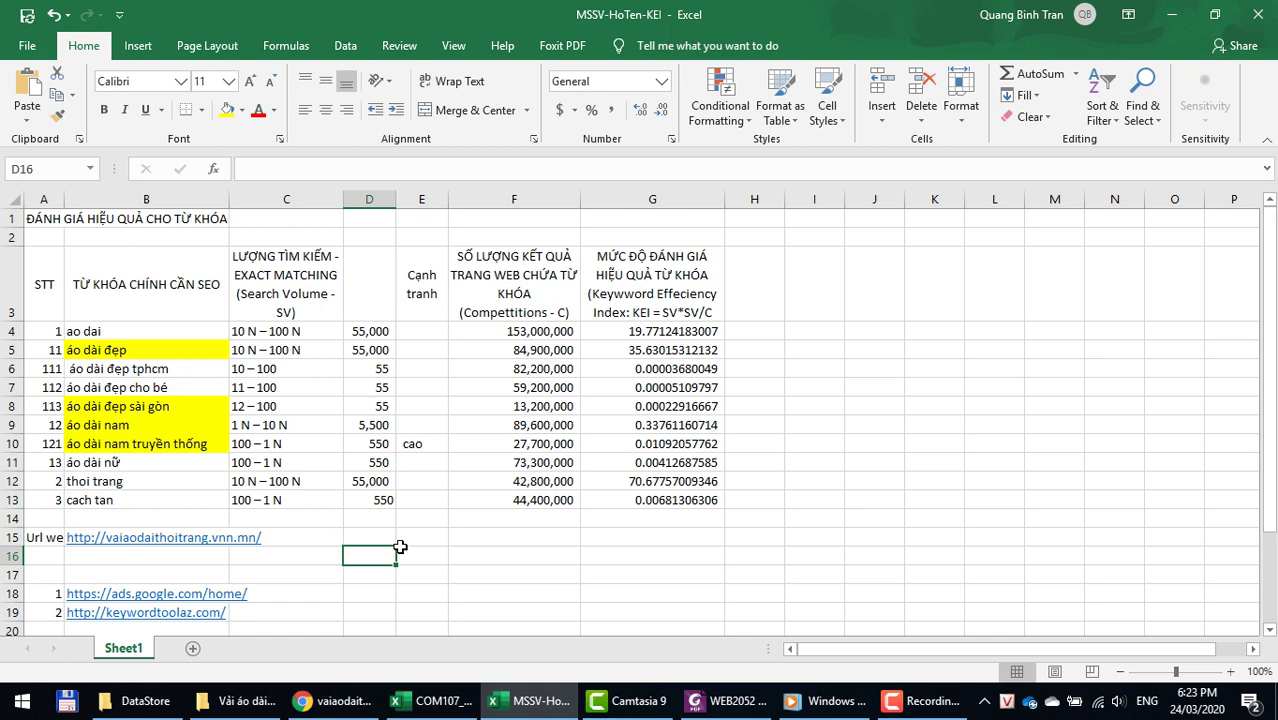
pyautogui.click(920, 700)
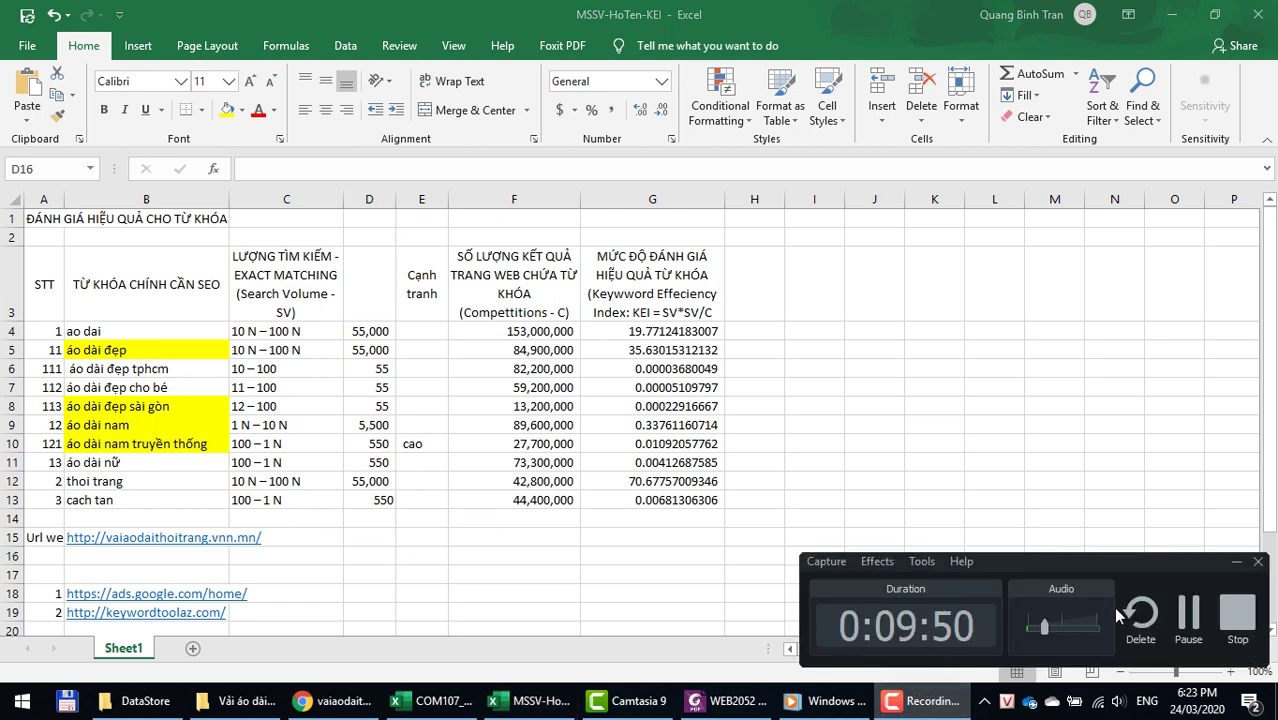